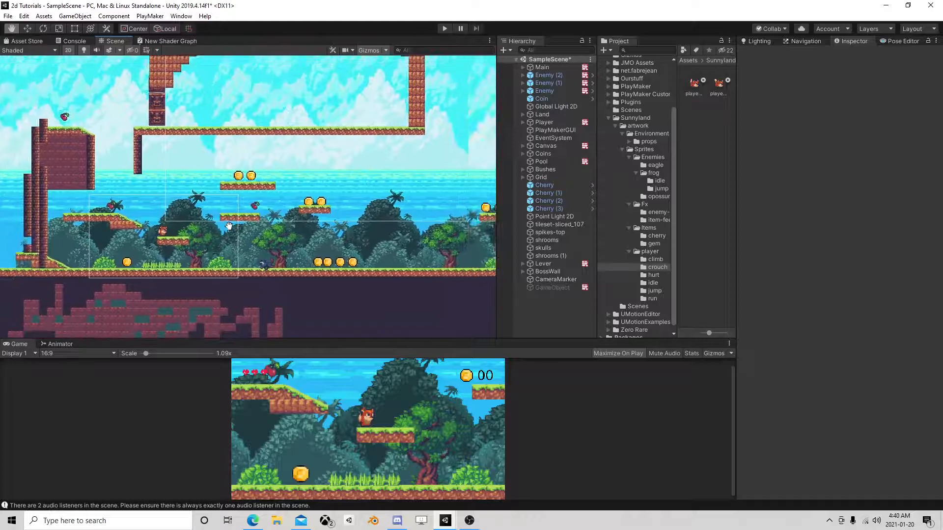
# Look over the level from the starting area to the cave and back to the first enemies.
pyautogui.moveTo(426, 246); pyautogui.dragTo(248, 209, button='middle')
pyautogui.moveTo(375, 217); pyautogui.dragTo(145, 235, button='middle')
pyautogui.moveTo(391, 263); pyautogui.dragTo(385, 262, button='middle')
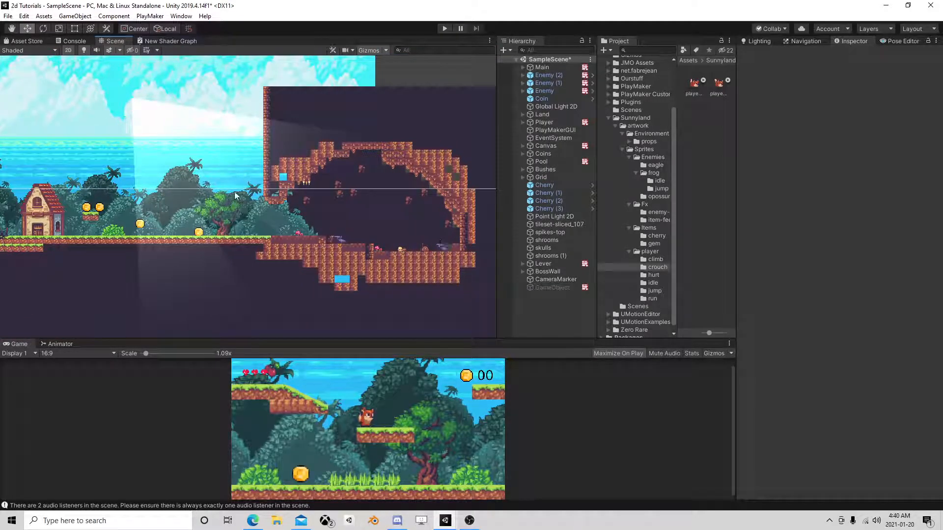
pyautogui.scroll(-1, 247, 202)
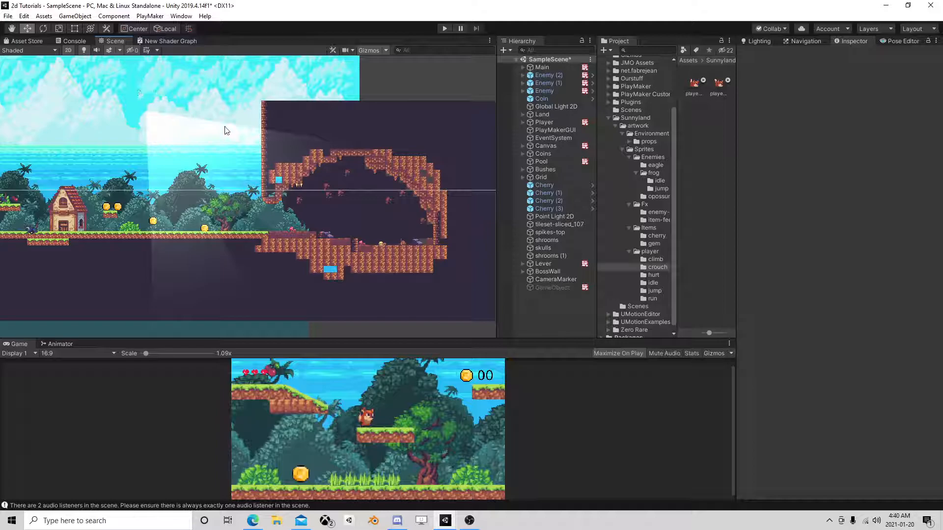
pyautogui.moveTo(116, 114)
pyautogui.mouseDown(button='middle')
pyautogui.moveTo(131, 196)
pyautogui.moveTo(152, 122)
pyautogui.moveTo(290, 132)
pyautogui.moveTo(271, 196)
pyautogui.mouseUp(button='middle')
pyautogui.moveTo(147, 202)
pyautogui.mouseDown(button='middle')
pyautogui.moveTo(374, 196)
pyautogui.moveTo(394, 209)
pyautogui.moveTo(288, 141)
pyautogui.mouseUp(button='middle')
pyautogui.scroll(12, 289, 201)
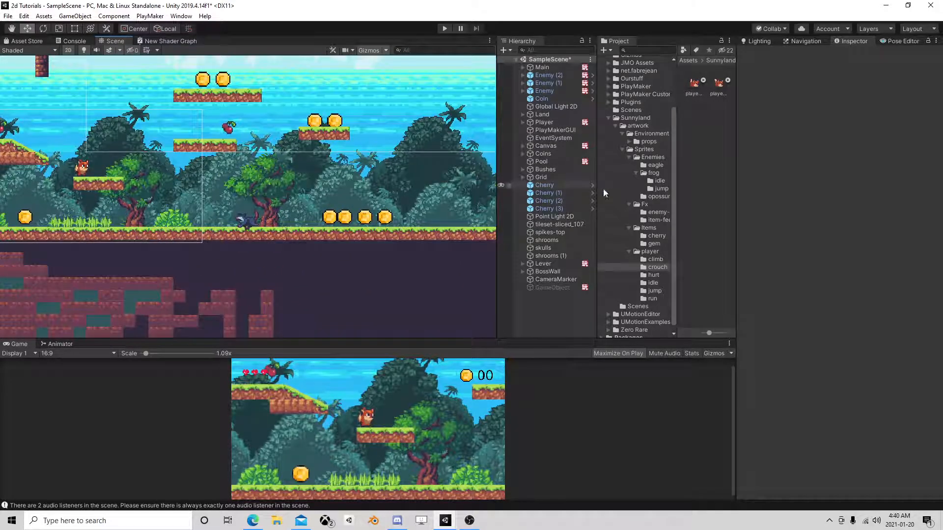
# Open the Enemy prefab for editing and bring up its Movement state machine.
pyautogui.click(547, 83)
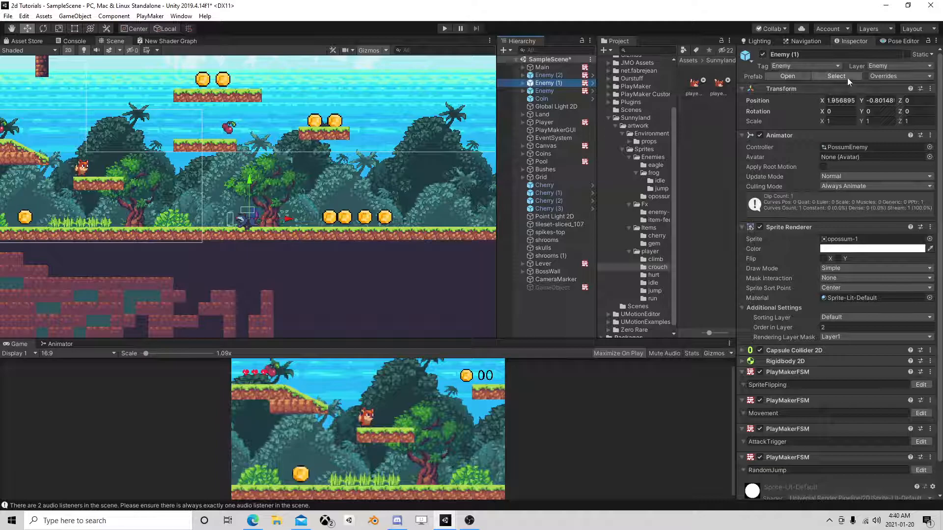
pyautogui.click(846, 76)
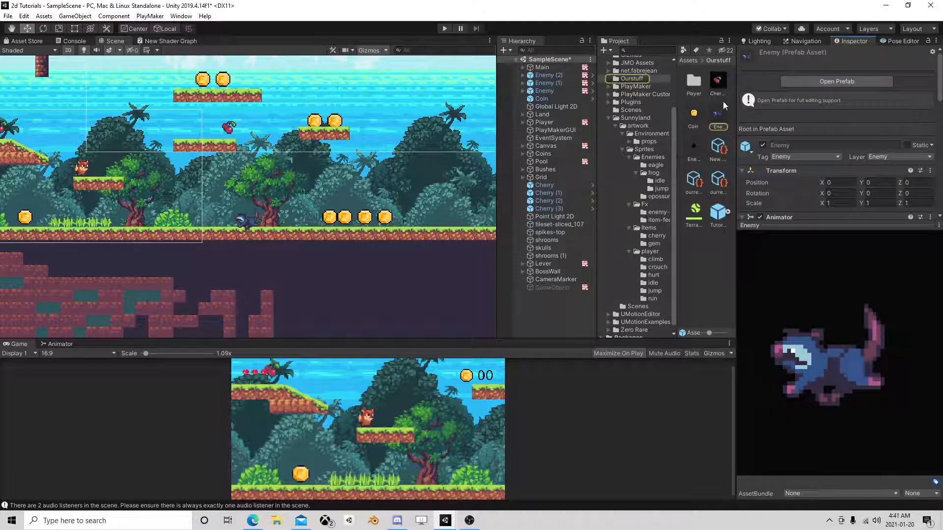
pyautogui.click(838, 81)
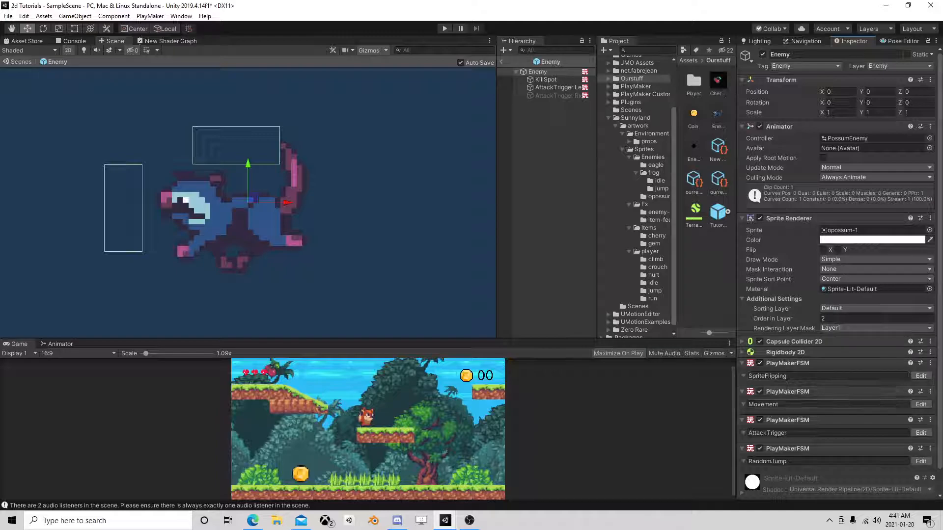
pyautogui.click(921, 404)
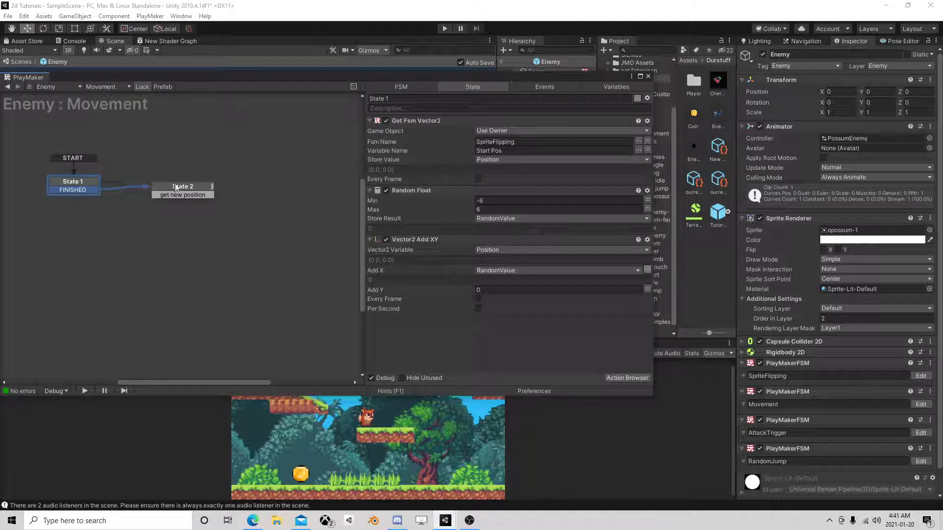
# Set State 1's Random Float range to a minimum of -4 and a maximum of 4, and return to the scene.
pyautogui.click(176, 186)
pyautogui.click(68, 183)
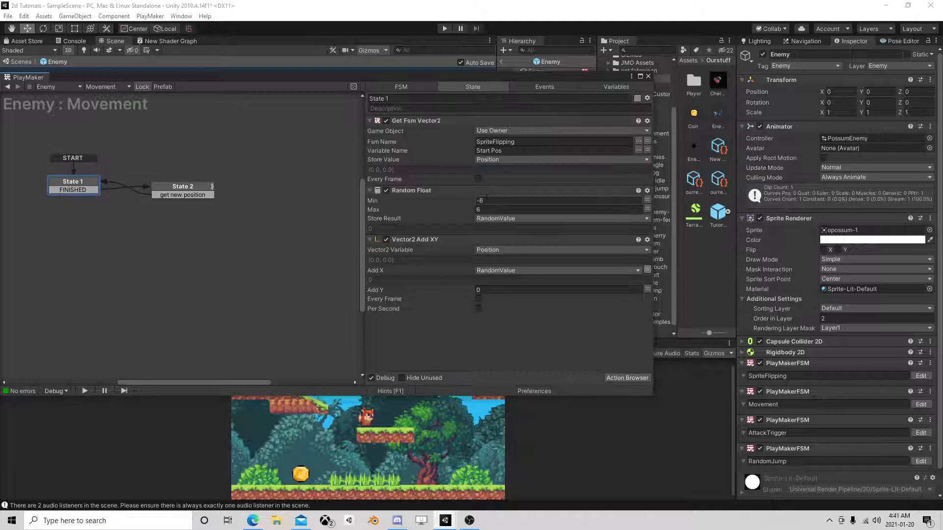
pyautogui.doubleClick(481, 200)
pyautogui.write('4')
pyautogui.press('Tab')
pyautogui.write('4')
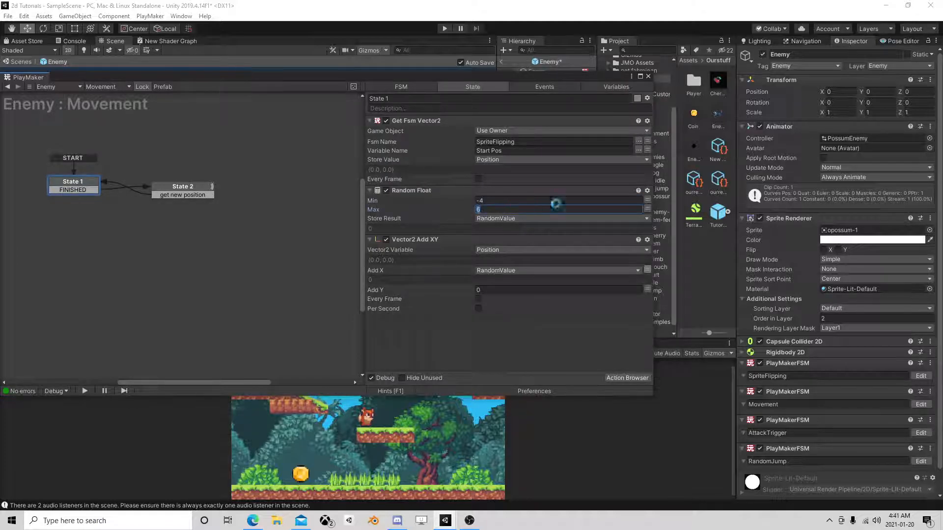
pyautogui.click(648, 76)
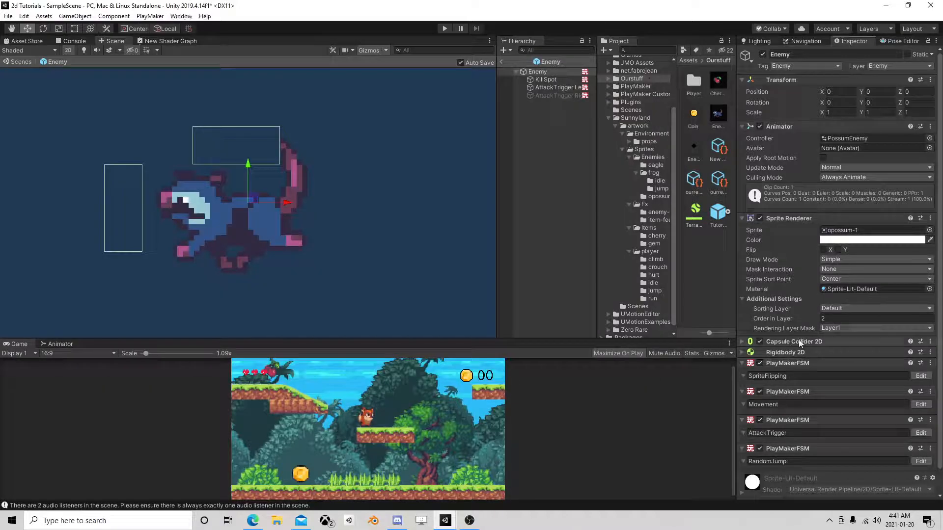
pyautogui.click(501, 62)
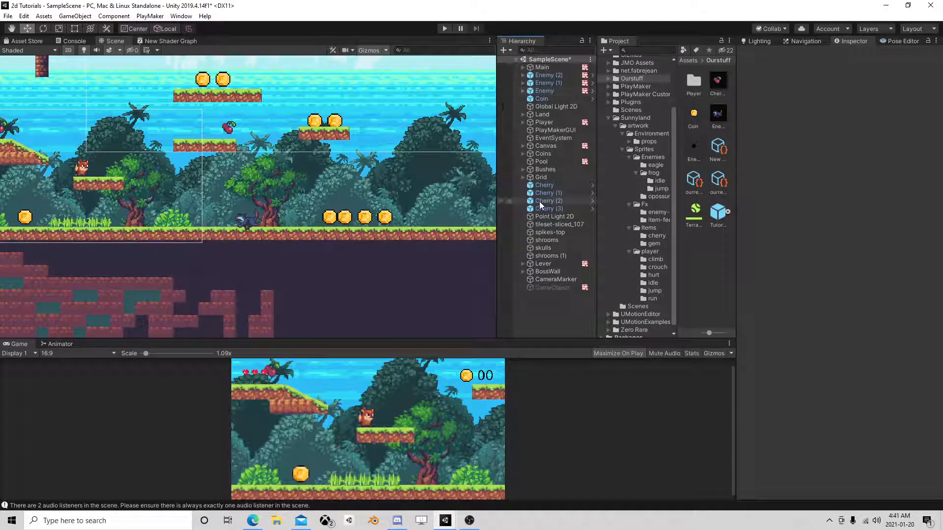
# Examine the actions in both states of the KillSpot state machine on the scene's Enemy instance.
pyautogui.click(549, 90)
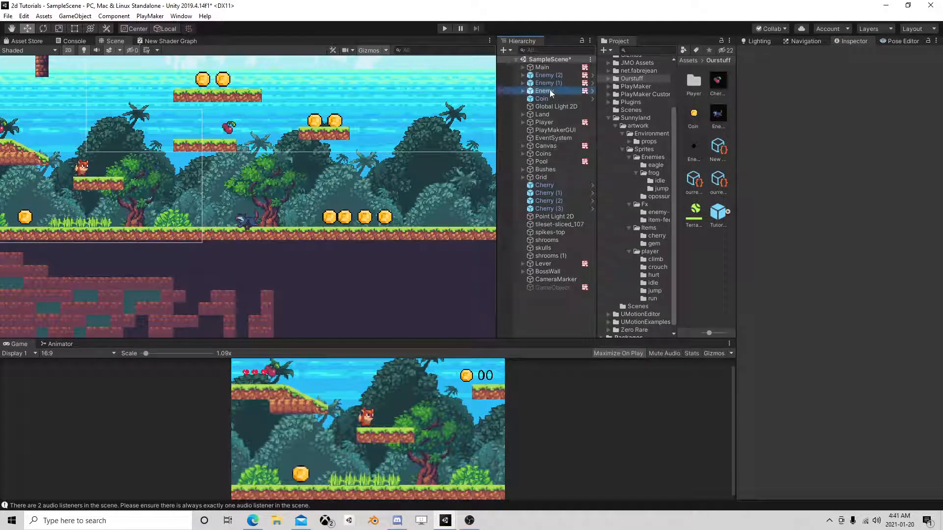
pyautogui.doubleClick(549, 90)
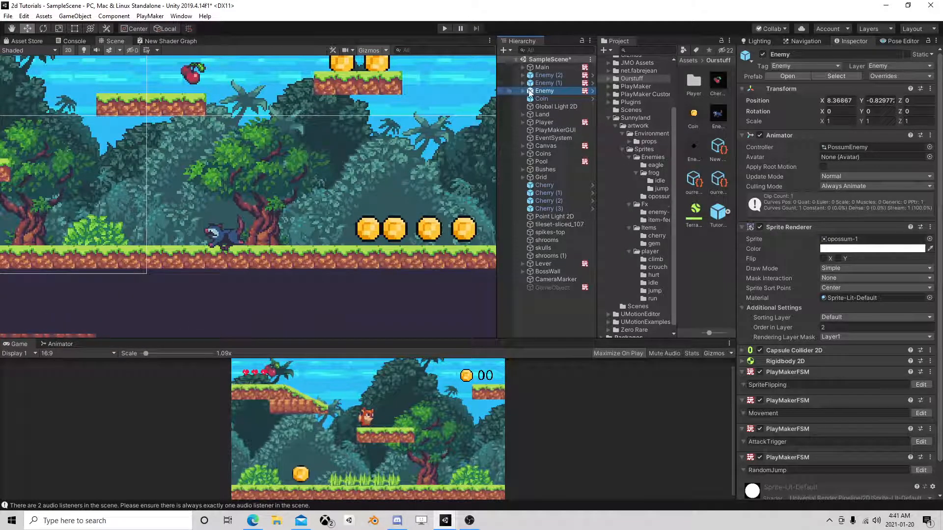
pyautogui.click(523, 91)
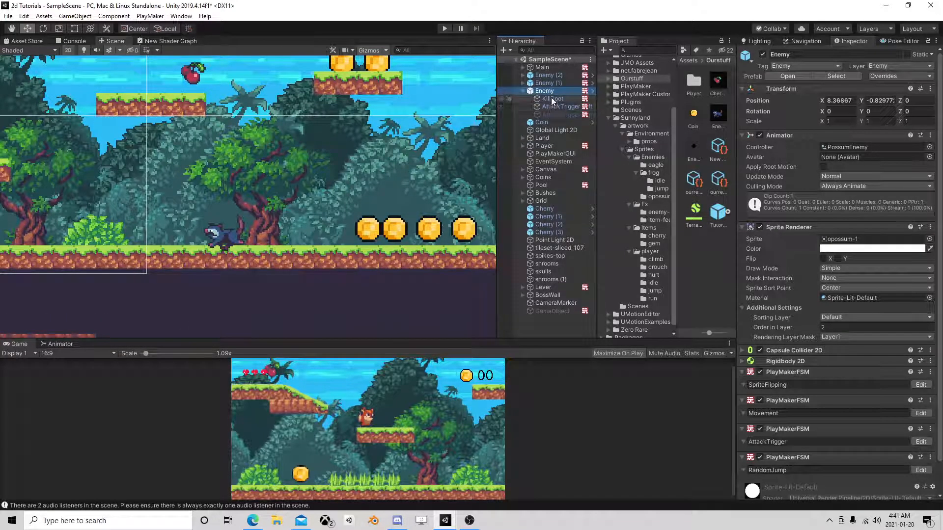
pyautogui.click(552, 98)
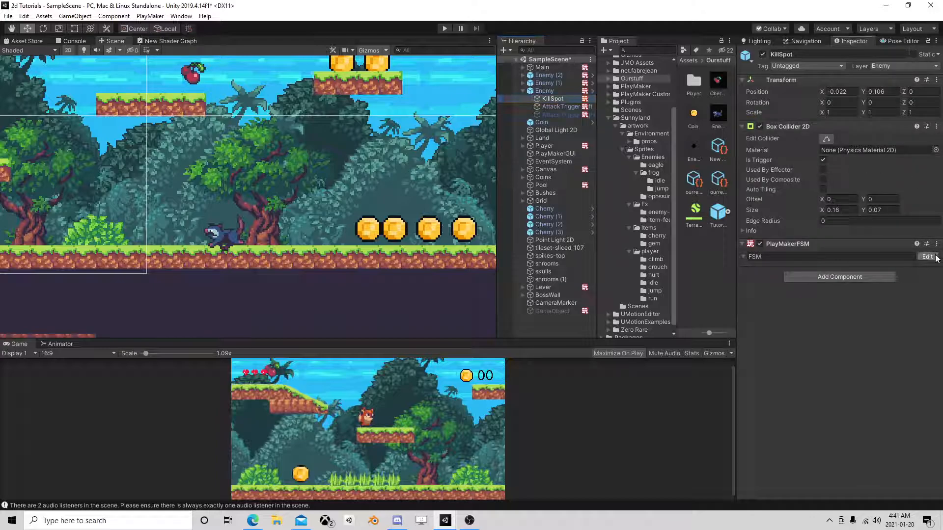
pyautogui.click(928, 256)
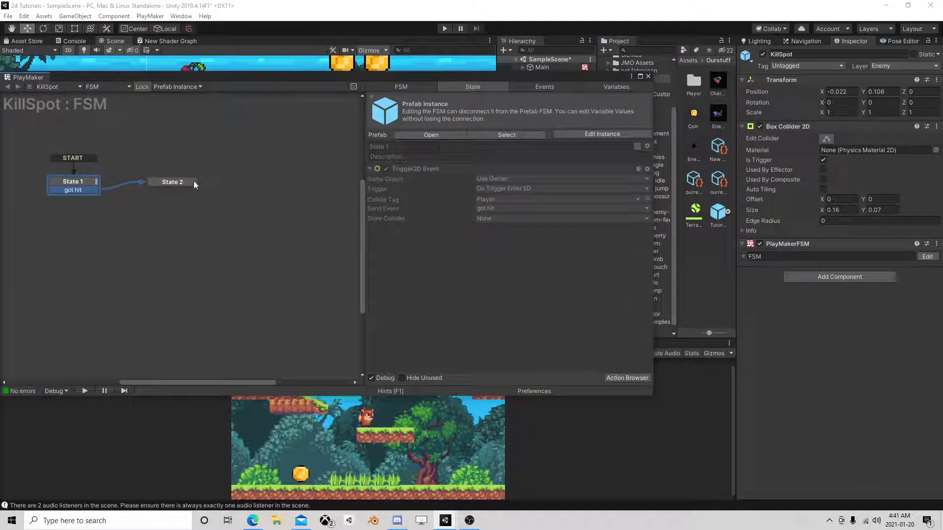
pyautogui.click(165, 182)
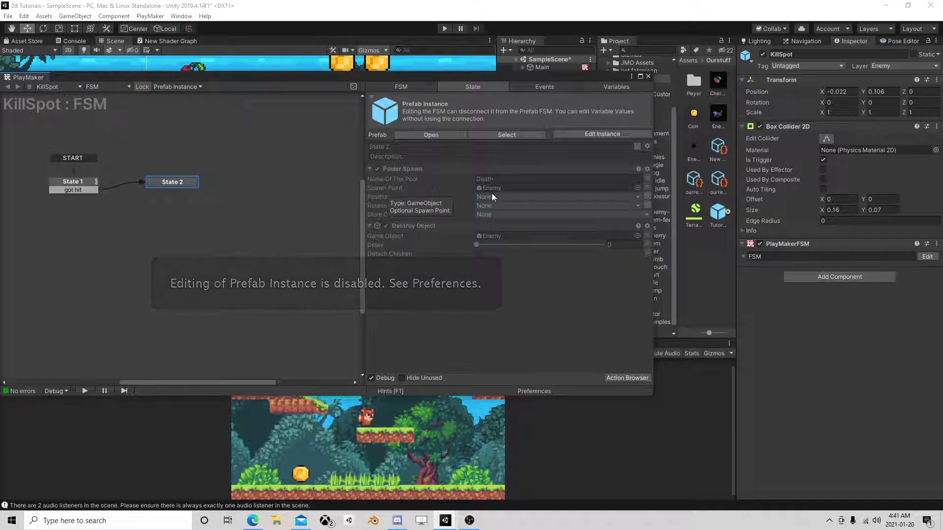
pyautogui.click(76, 187)
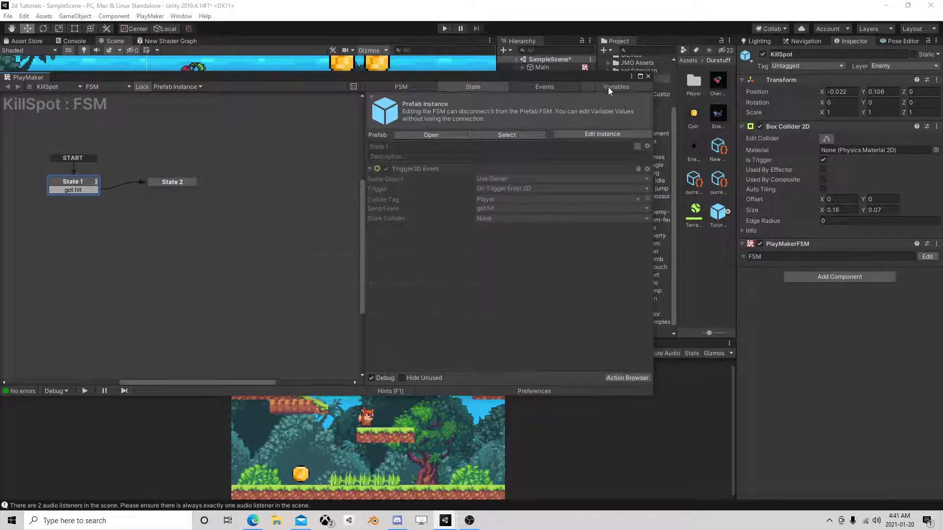
pyautogui.click(648, 77)
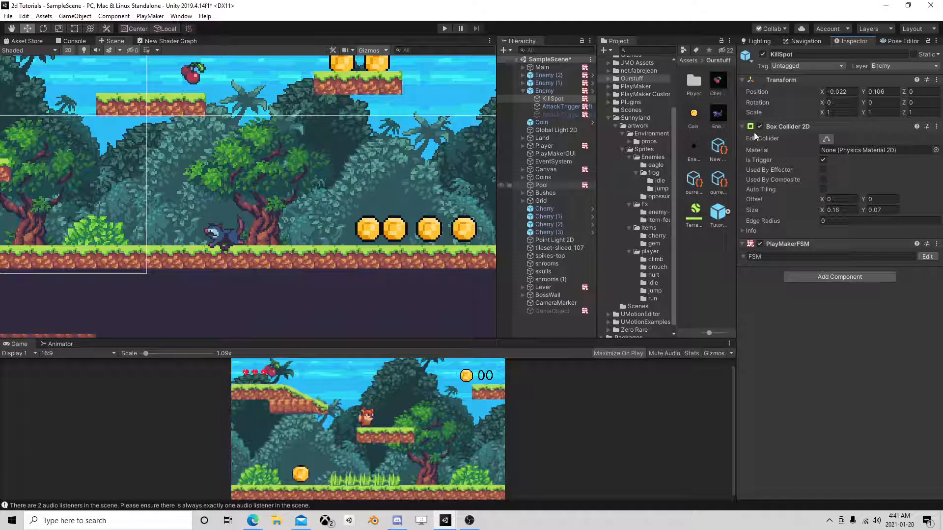
# Open the Enemy prefab from the scene instance and bring up its KillSpot state machine.
pyautogui.click(549, 92)
pyautogui.click(799, 78)
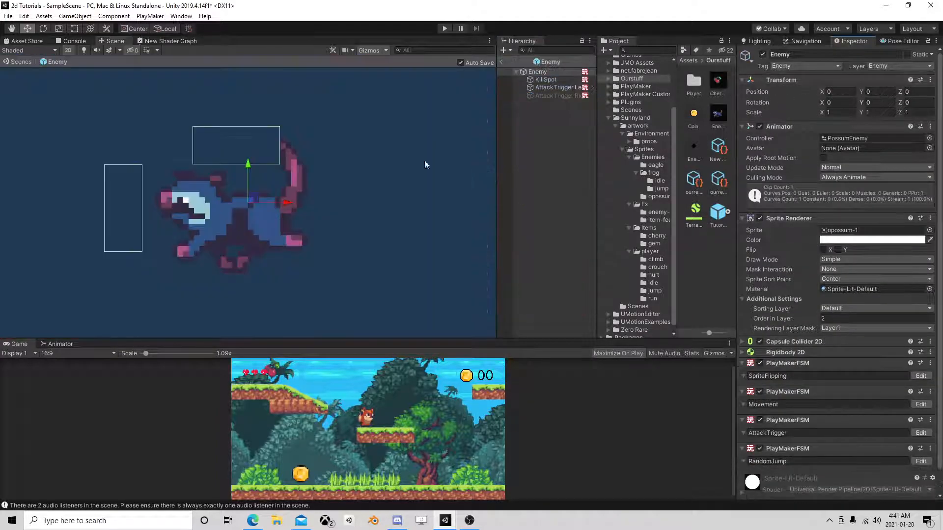
pyautogui.click(545, 79)
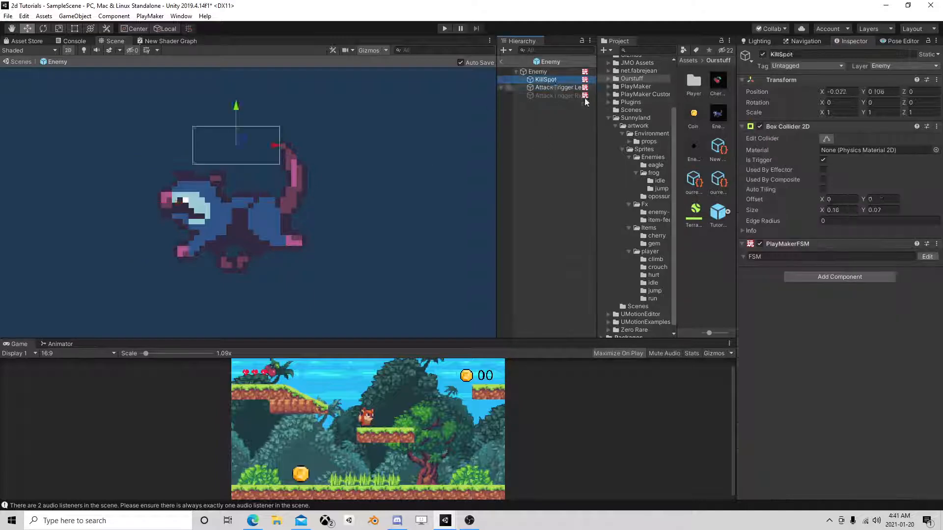
pyautogui.click(927, 256)
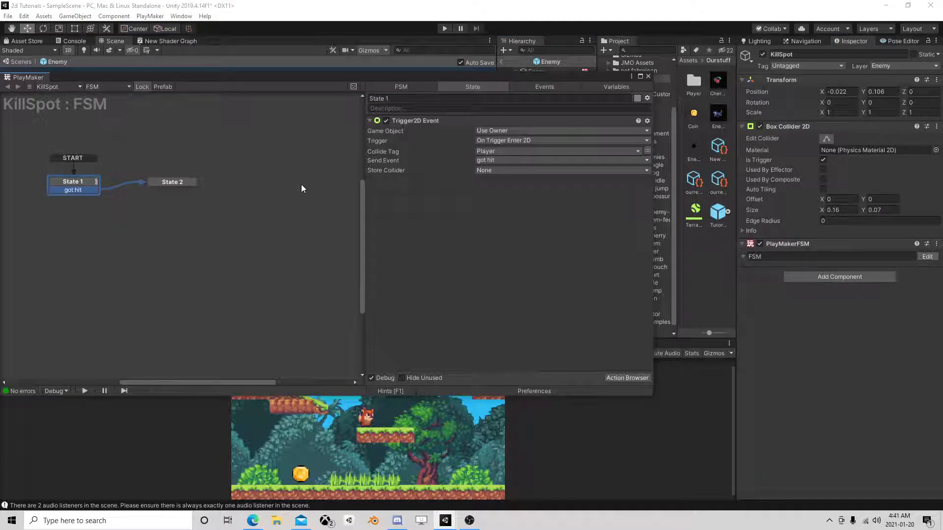
# Store the collider of State 1's Trigger2D Event in a new variable named Player.
pyautogui.click(488, 170)
pyautogui.click(512, 194)
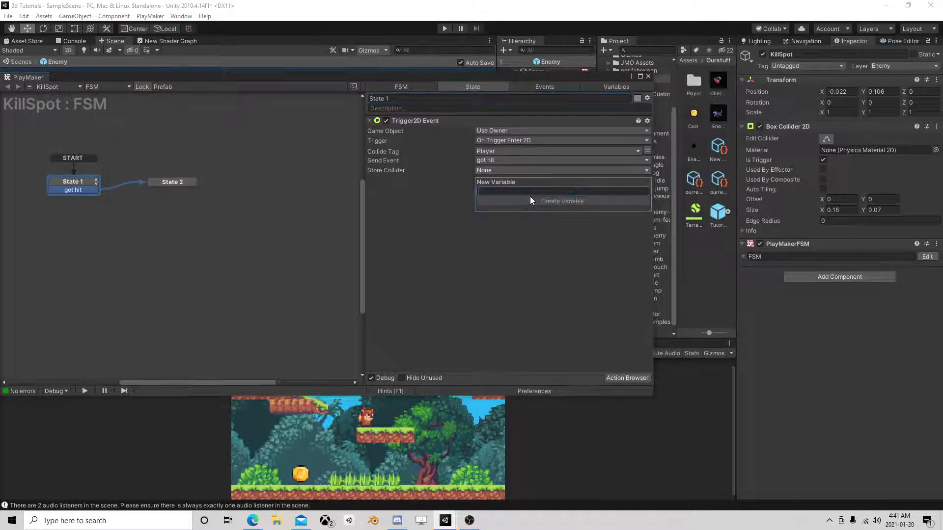
pyautogui.write('Player')
pyautogui.press('Return')
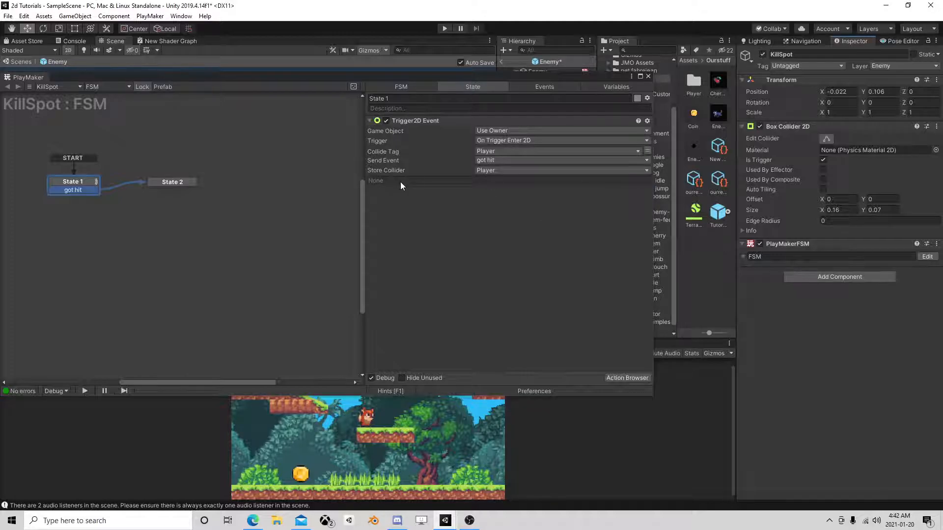
# Move State 2 aside, add a new state in its place, and redirect State 1's got hit transition to the new state.
pyautogui.click(162, 182)
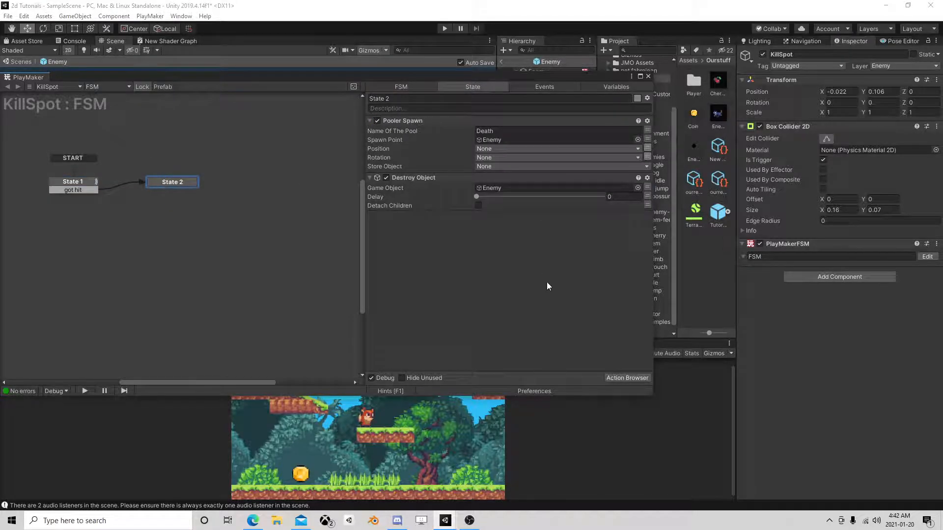
pyautogui.moveTo(171, 181); pyautogui.dragTo(270, 193)
pyautogui.rightClick(154, 177)
pyautogui.click(167, 183)
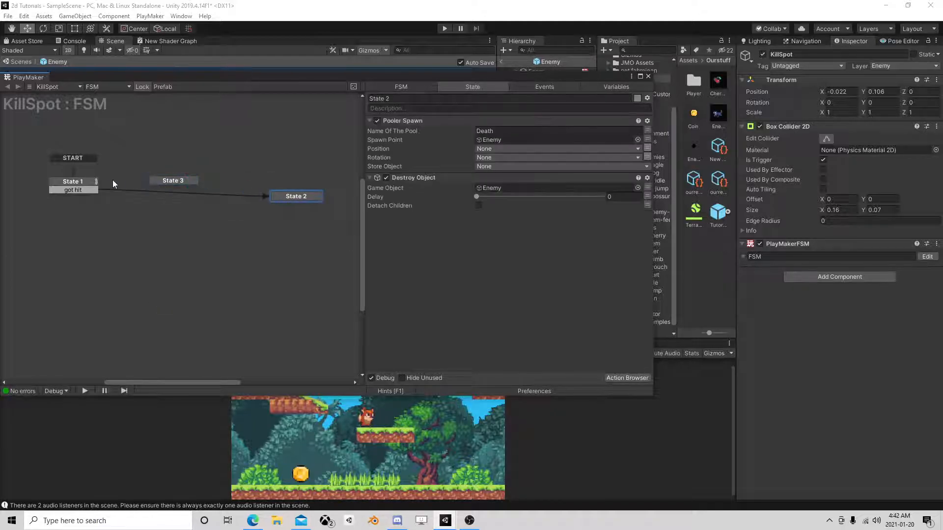
pyautogui.moveTo(84, 192); pyautogui.dragTo(176, 181)
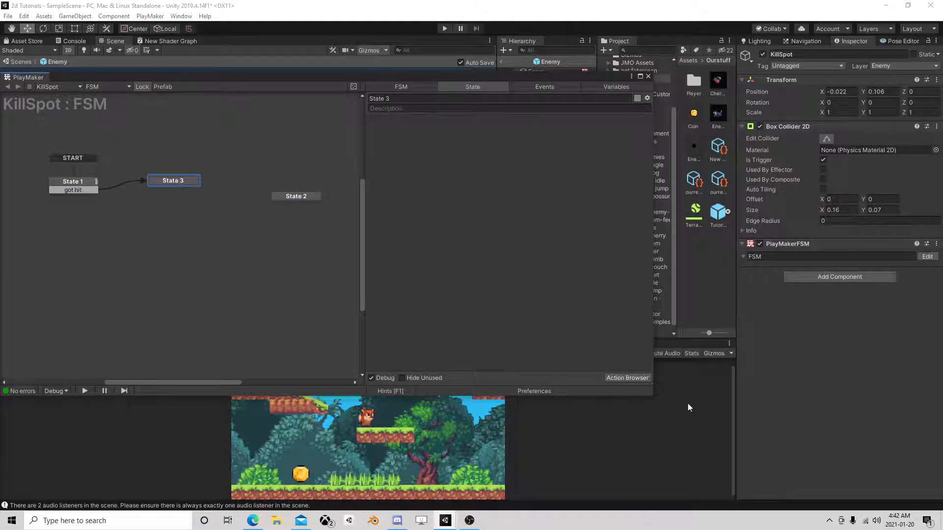
# Add an Int Add action to State 3.
pyautogui.click(636, 378)
pyautogui.write('in')
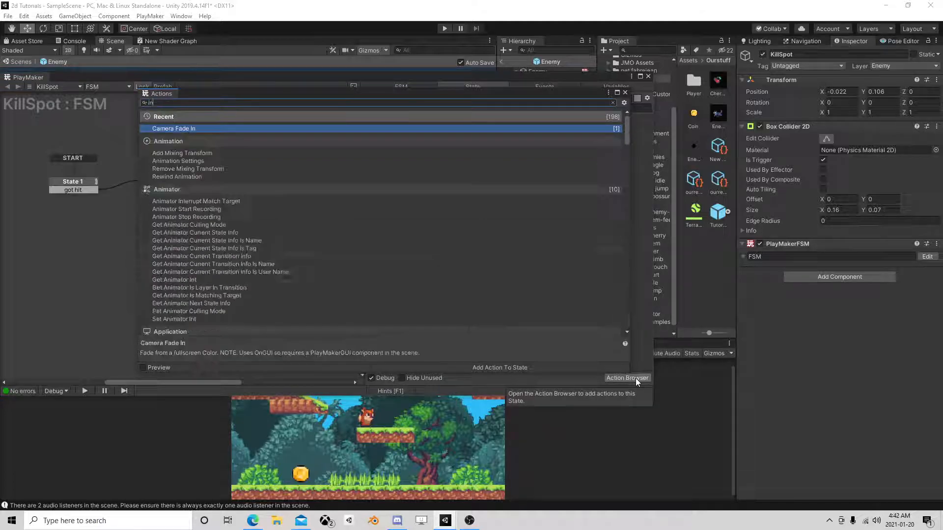
pyautogui.write('t add')
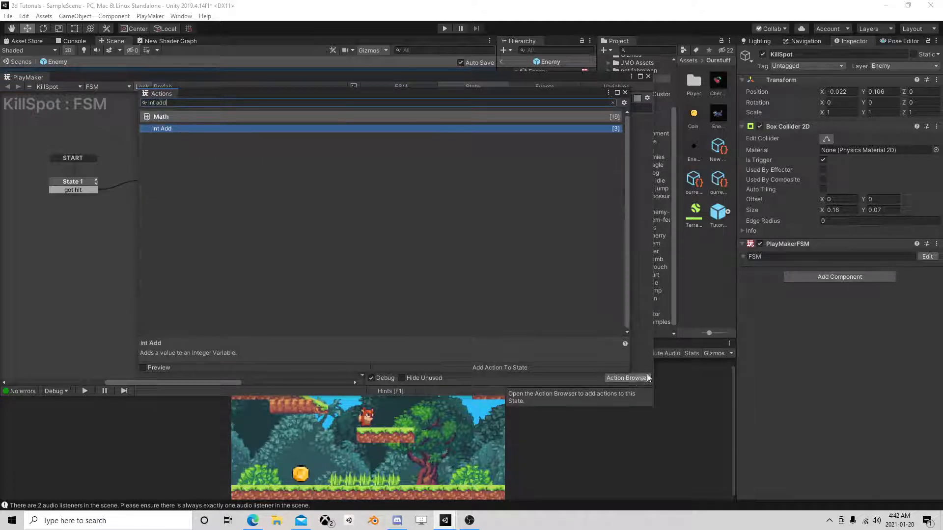
pyautogui.doubleClick(282, 127)
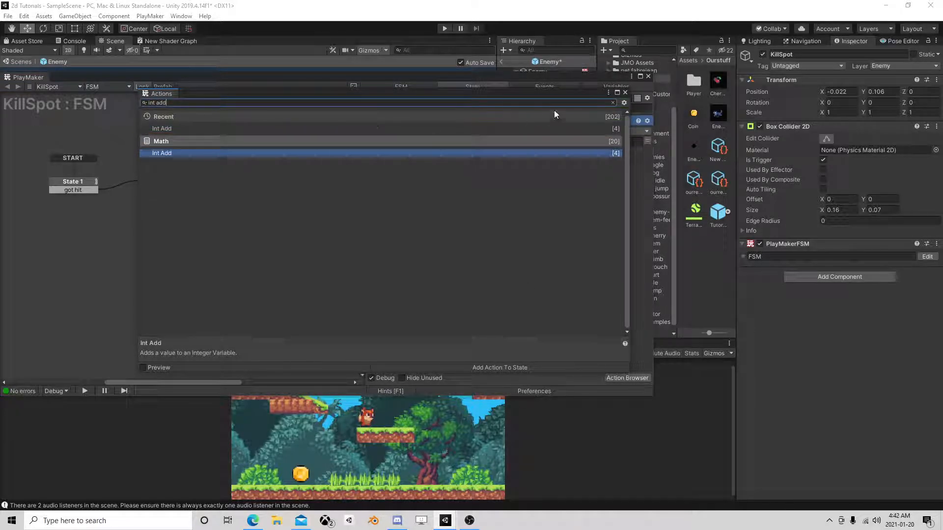
pyautogui.click(625, 92)
# Create a new integer variable named Health for the Int Add action and set its Add value to -1.
pyautogui.click(515, 130)
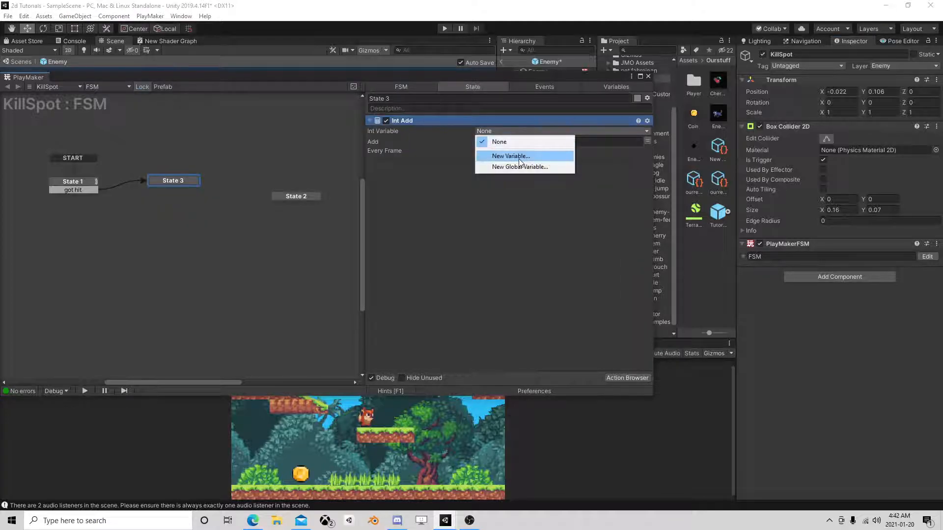
pyautogui.click(517, 158)
pyautogui.write('Health')
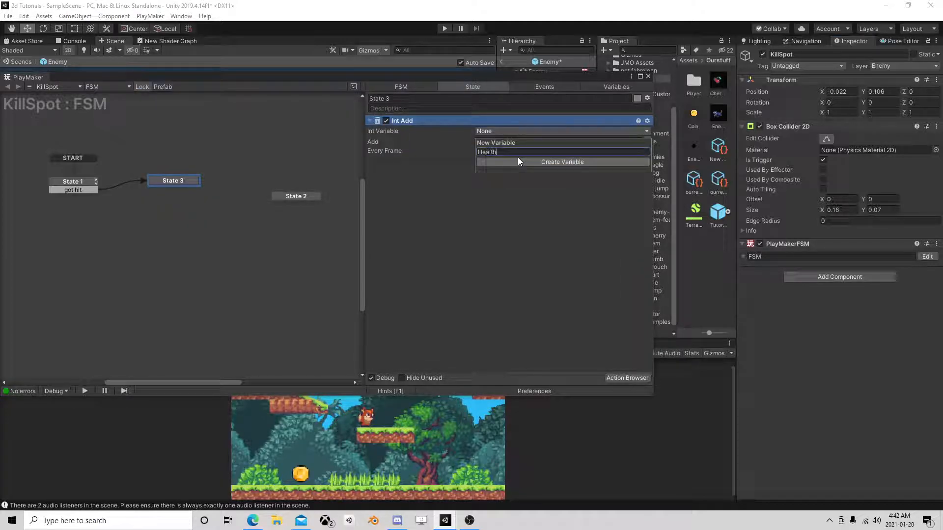
pyautogui.click(517, 158)
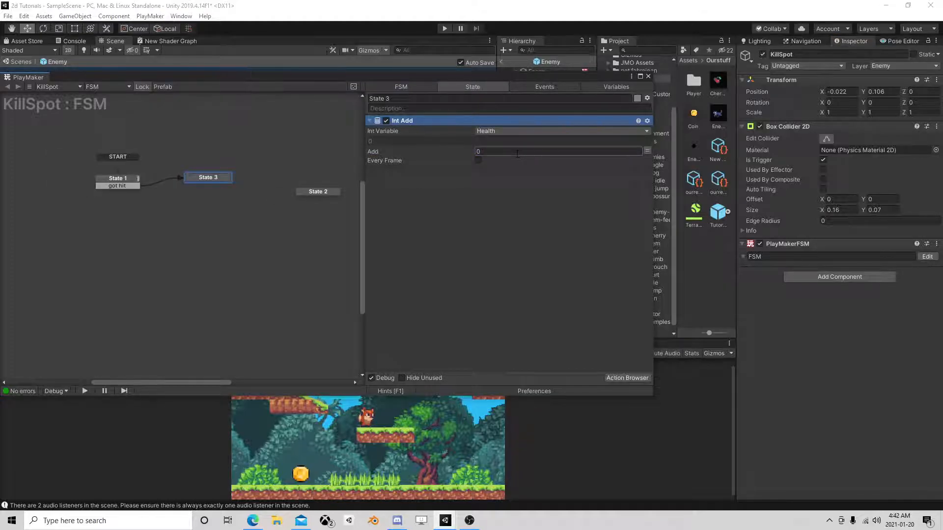
pyautogui.click(518, 154)
pyautogui.write('-1')
# Add an Int Compare action to State 3 and place it below Int Add.
pyautogui.click(627, 377)
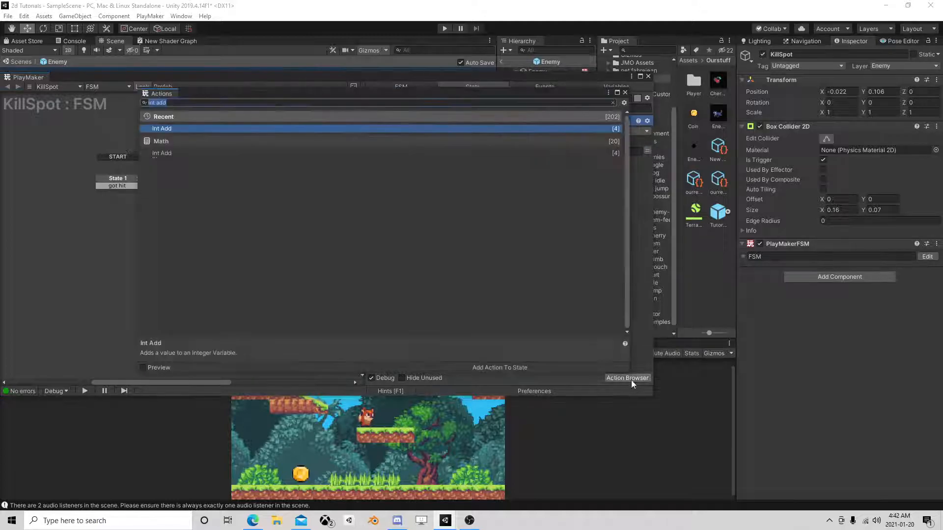
pyautogui.write('int com')
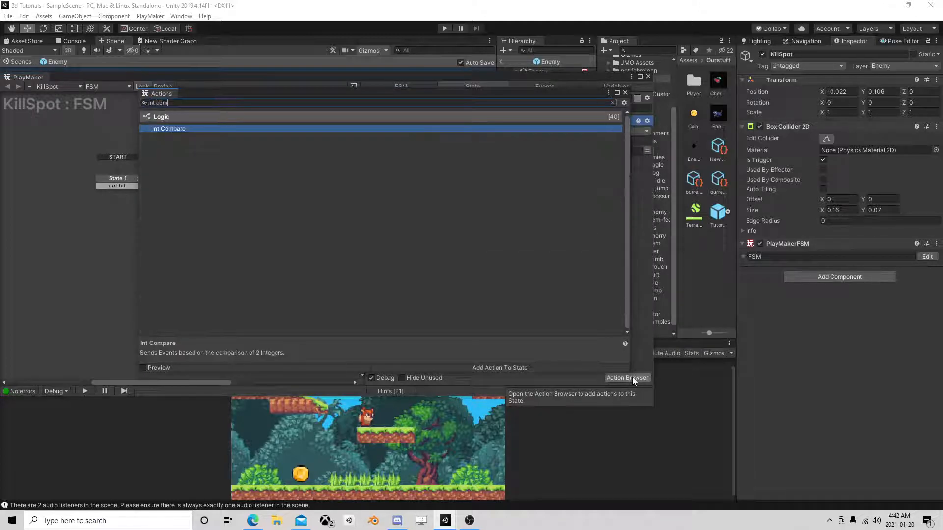
pyautogui.doubleClick(166, 129)
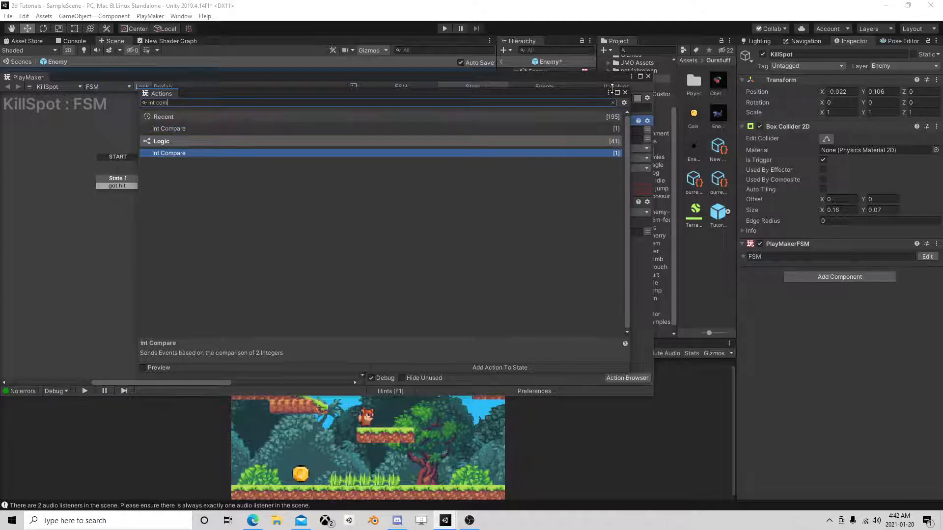
pyautogui.click(625, 92)
pyautogui.moveTo(424, 121); pyautogui.dragTo(444, 275)
# Set Integer 1 of the Int Compare action to the Health variable.
pyautogui.click(501, 199)
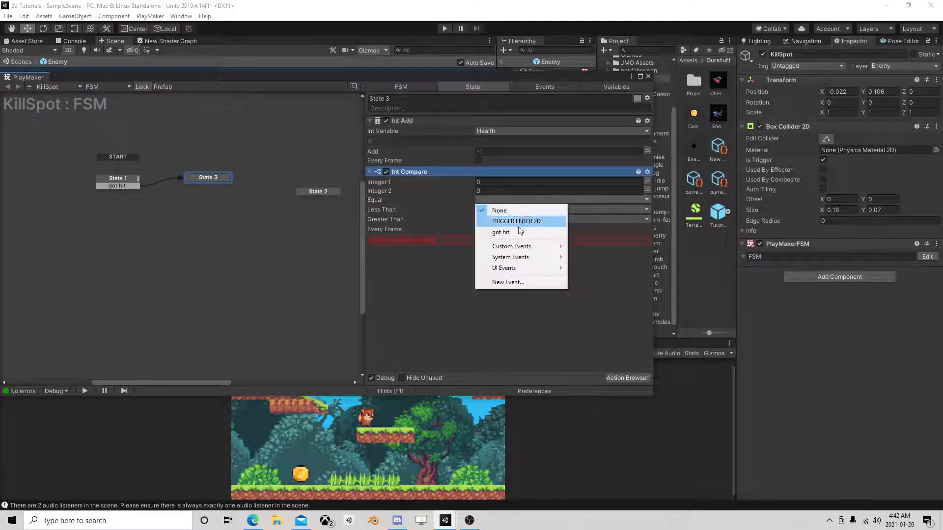
pyautogui.click(465, 227)
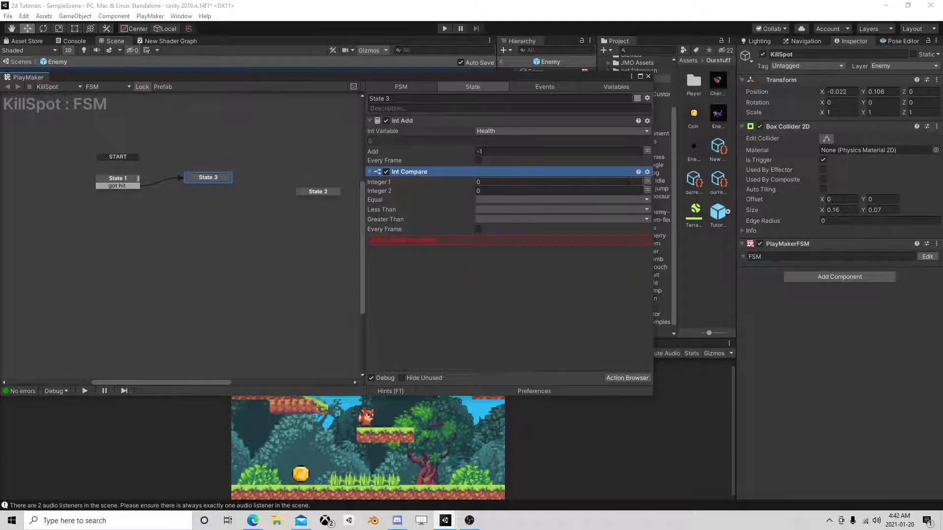
pyautogui.click(647, 182)
pyautogui.click(634, 181)
pyautogui.click(506, 204)
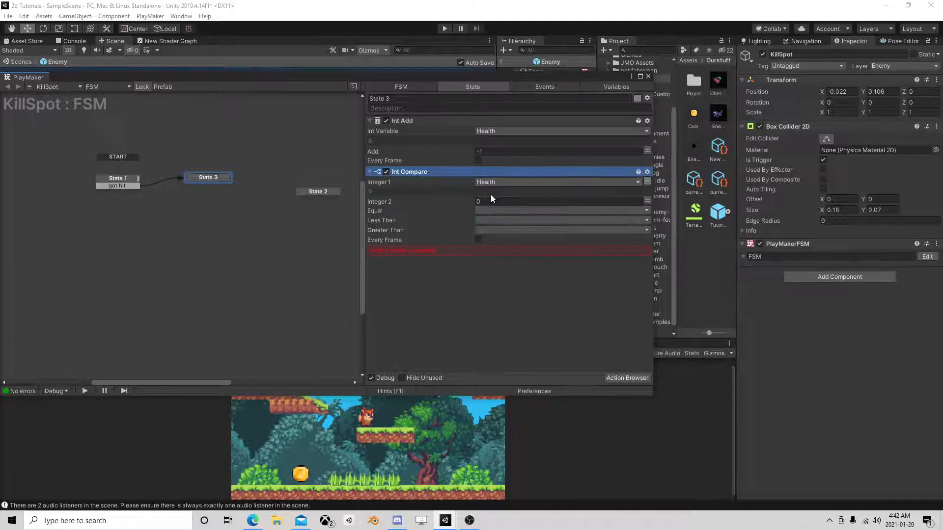
# Create a new event named die for Int Compare's Equal result and assign the same event to Less Than.
pyautogui.click(515, 210)
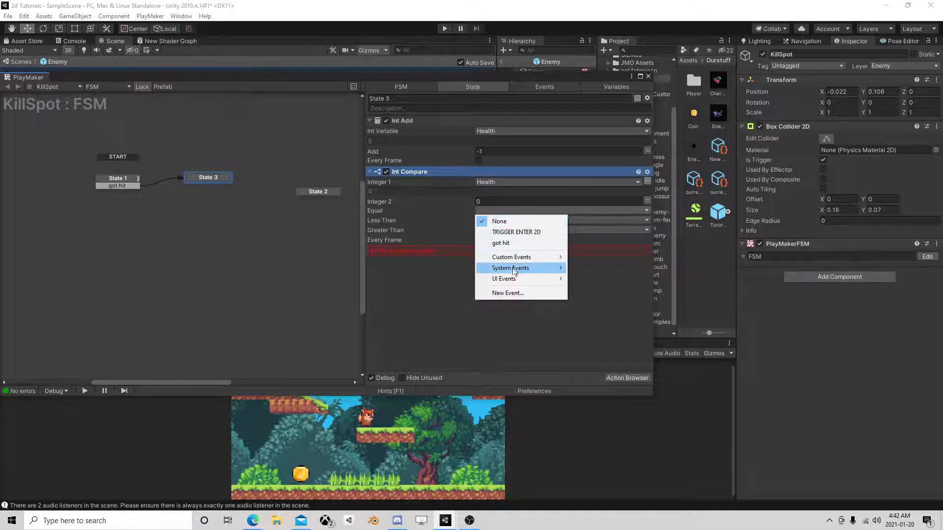
pyautogui.click(507, 293)
pyautogui.write('die')
pyautogui.press('Return')
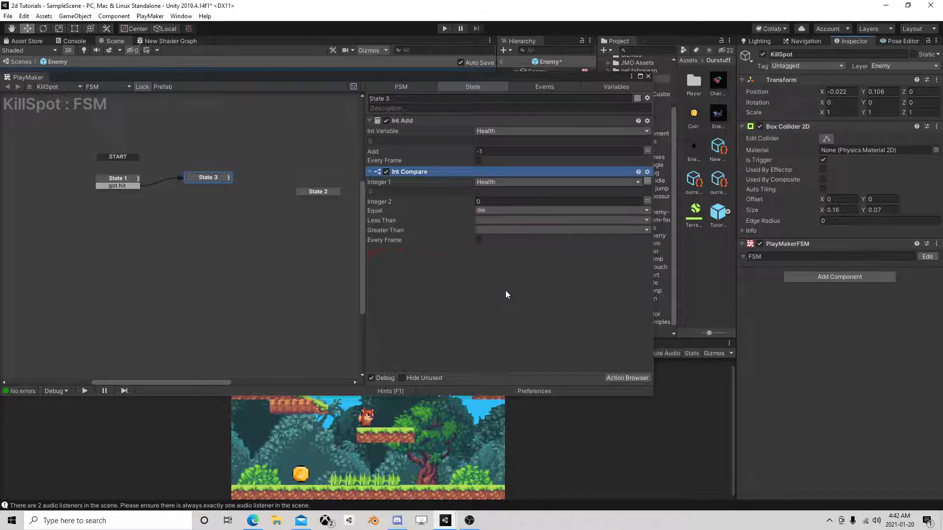
pyautogui.click(503, 221)
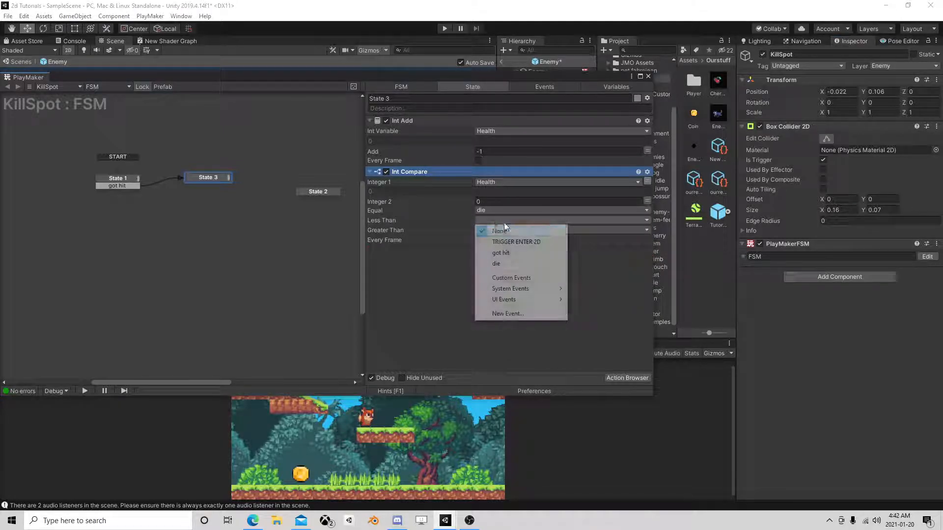
pyautogui.click(517, 264)
# Add a die transition to State 3 and connect it to State 2.
pyautogui.rightClick(216, 178)
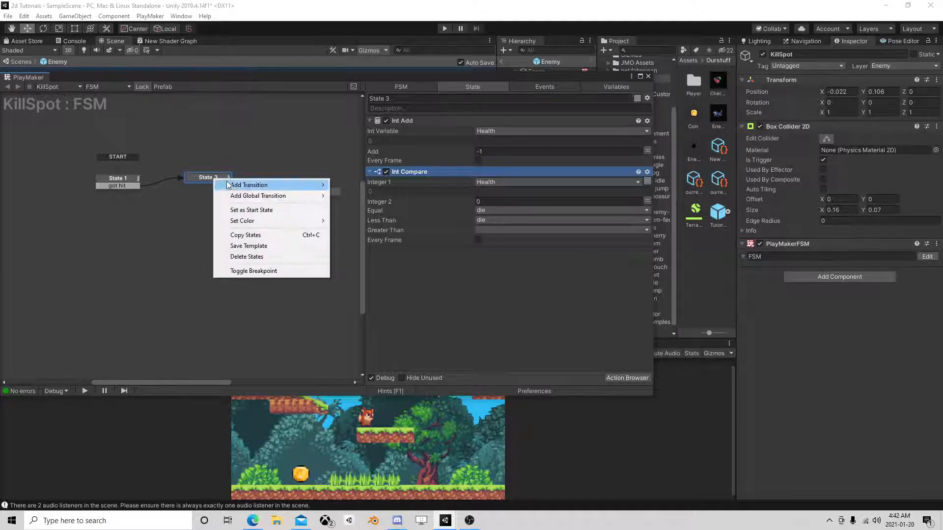
pyautogui.moveTo(294, 185)
pyautogui.click(350, 206)
pyautogui.moveTo(209, 185); pyautogui.dragTo(305, 190)
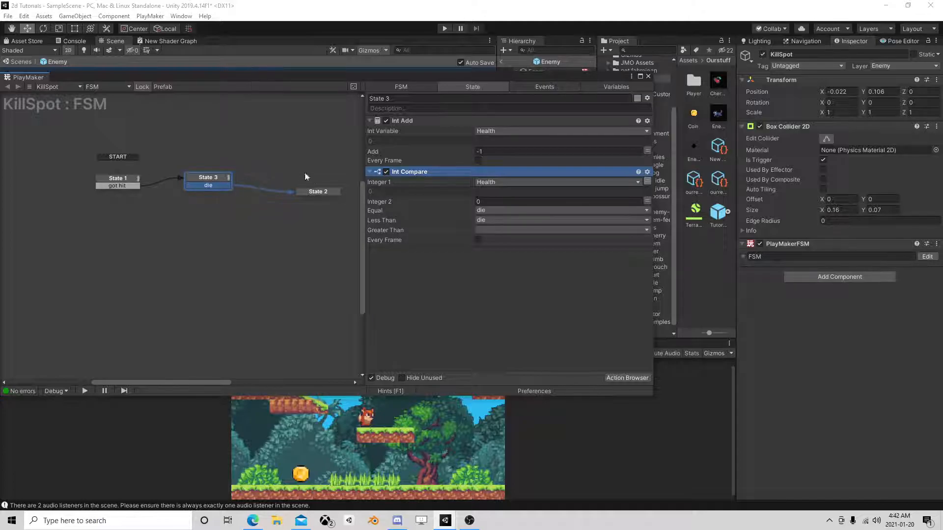
# Mark the Health variable as both input and output and set its value to 1.
pyautogui.click(611, 82)
pyautogui.click(391, 119)
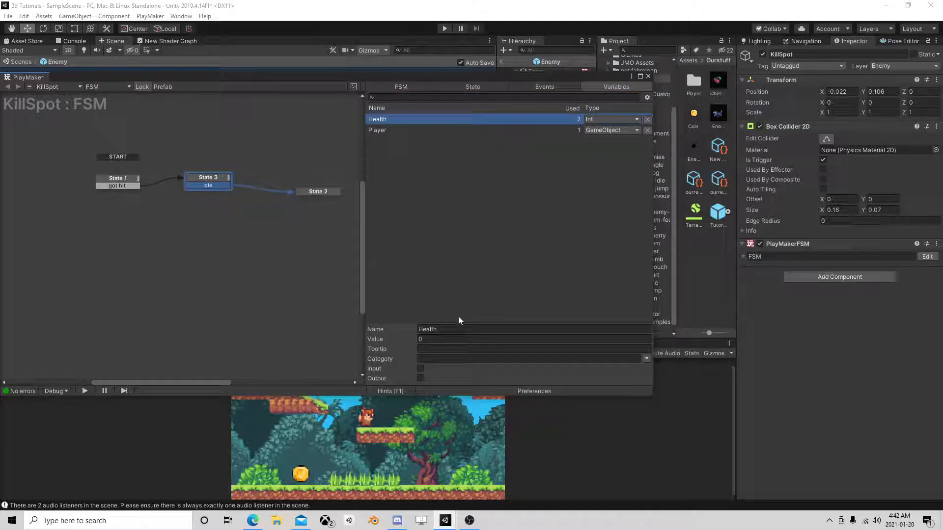
pyautogui.click(420, 369)
pyautogui.click(420, 378)
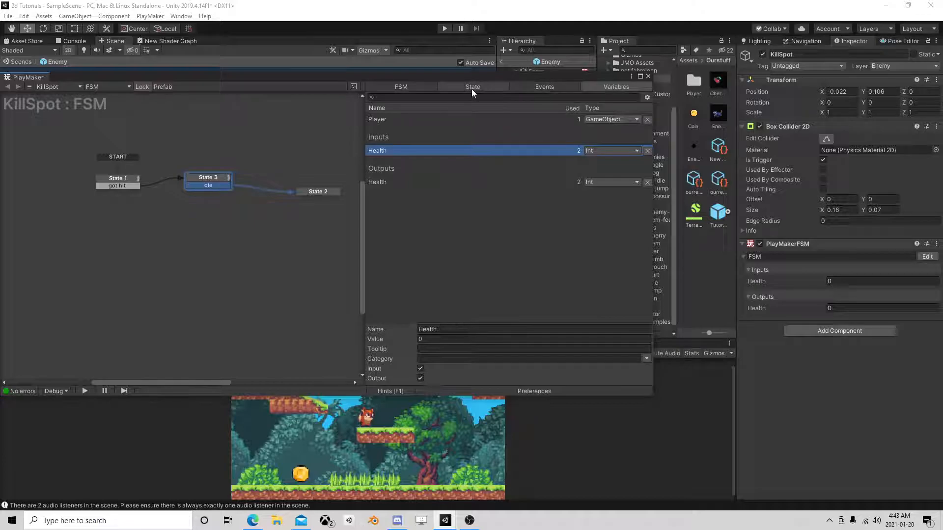
pyautogui.click(430, 339)
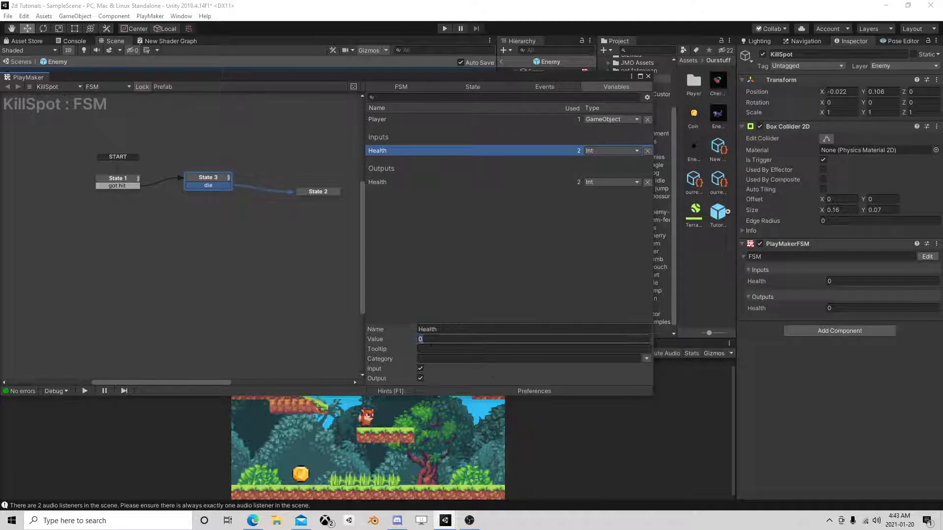
pyautogui.write('1')
pyautogui.press('Return')
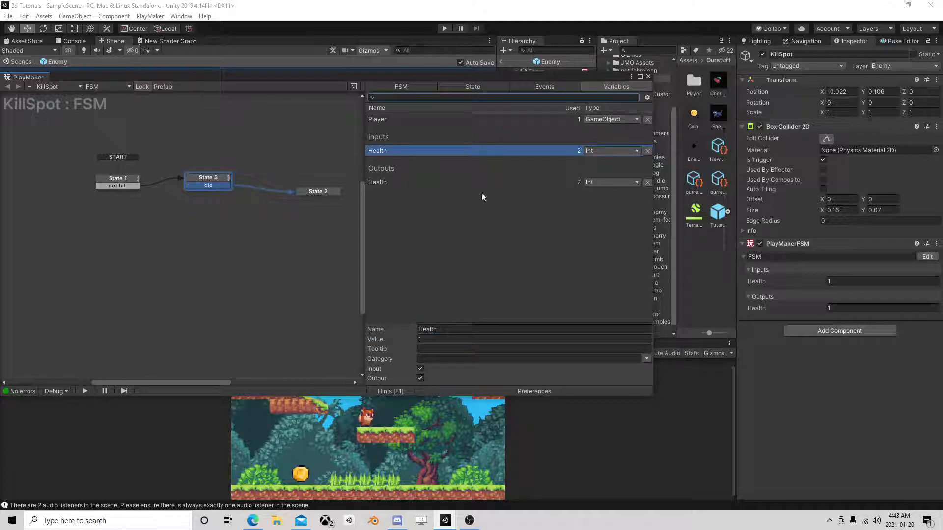
# Create a new event named Alive for the Greater Than result of State 3's Int Compare action.
pyautogui.click(473, 87)
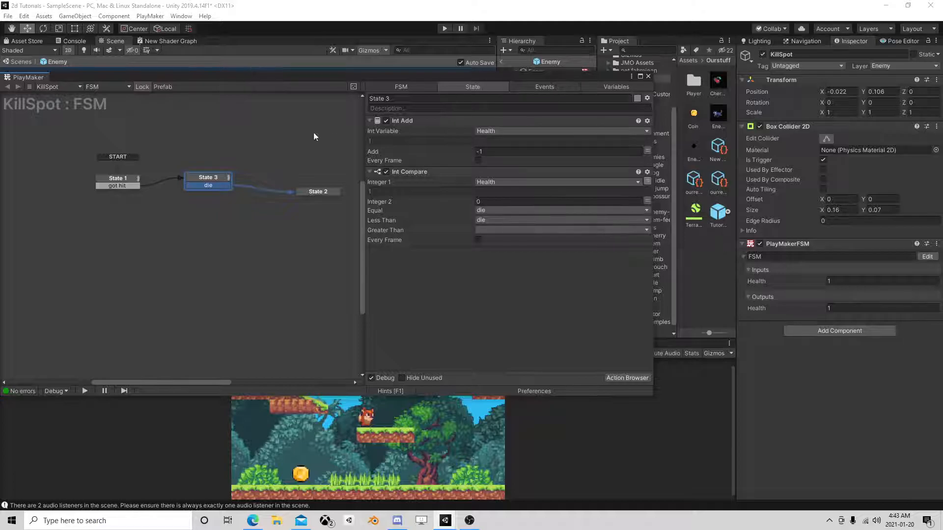
pyautogui.click(498, 231)
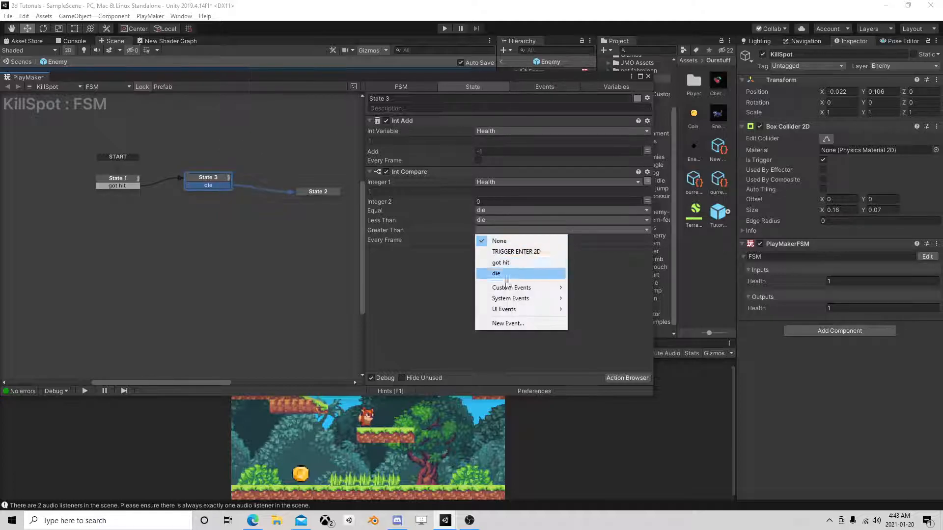
pyautogui.click(505, 322)
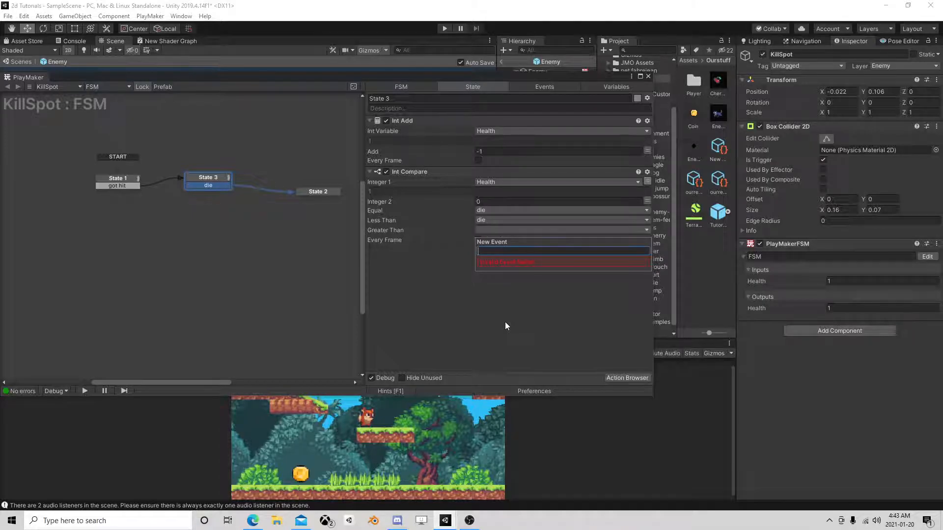
pyautogui.write('A')
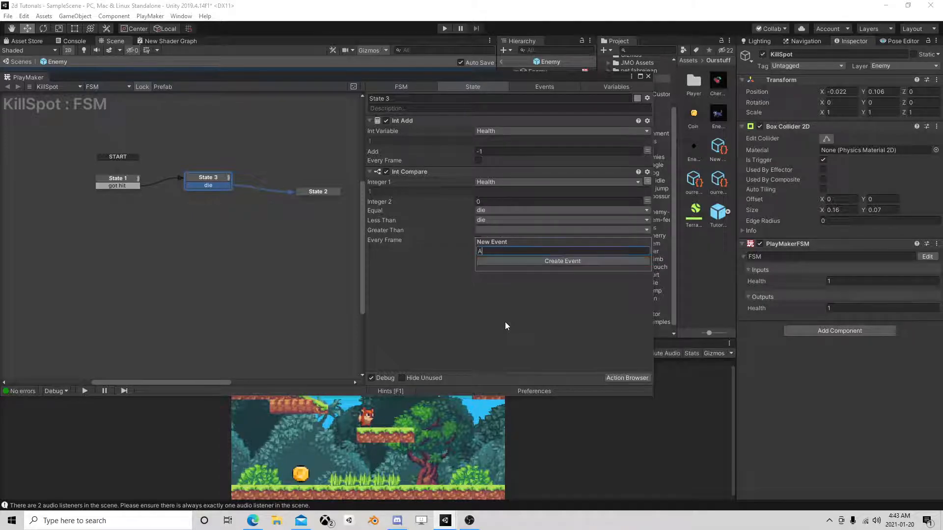
pyautogui.write('live')
pyautogui.press('Return')
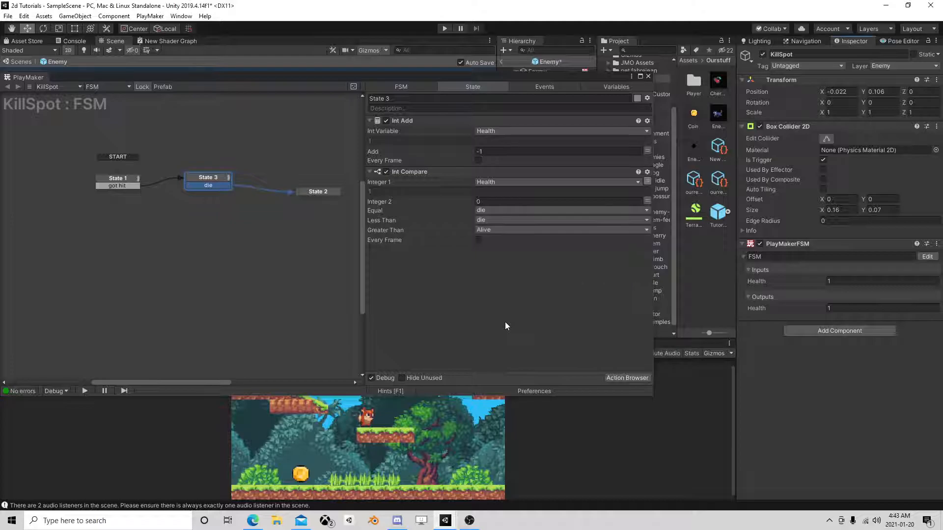
# Add an Alive transition to State 3 and connect it to a new state placed below it.
pyautogui.rightClick(229, 187)
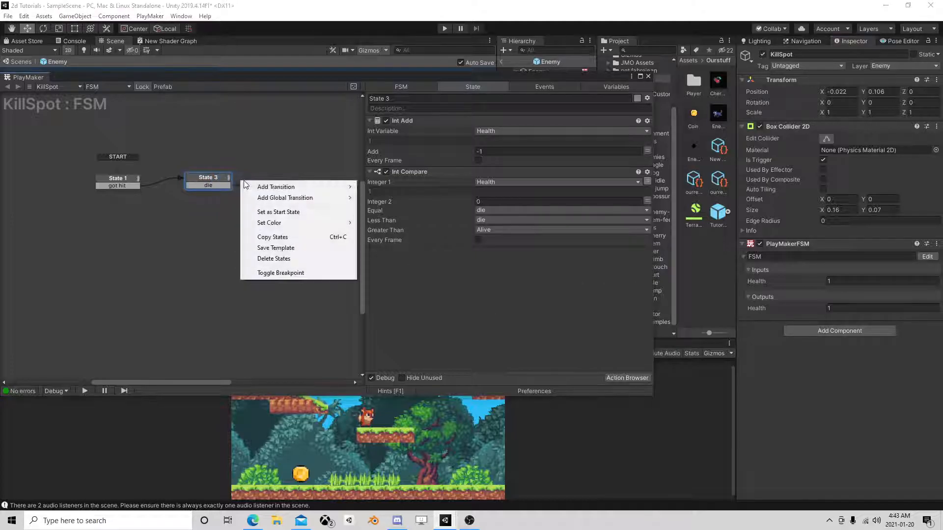
pyautogui.moveTo(295, 187)
pyautogui.click(391, 219)
pyautogui.rightClick(187, 225)
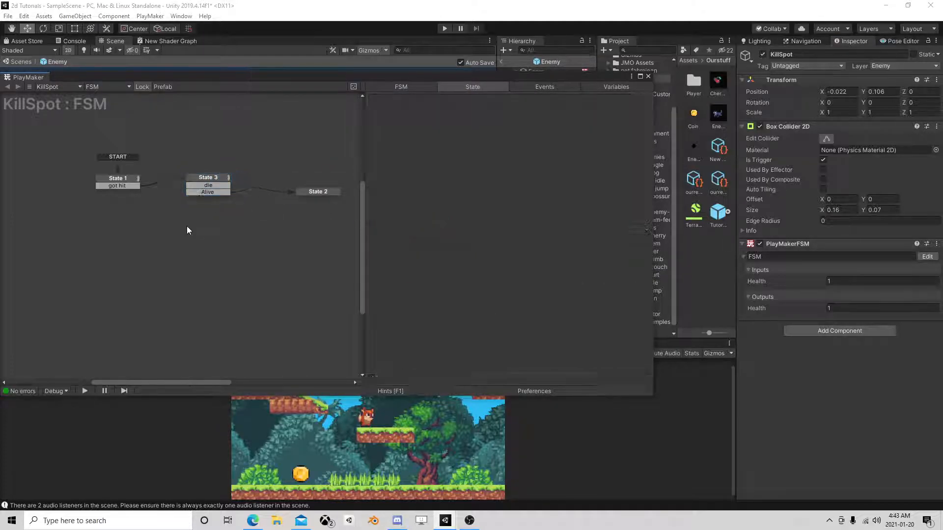
pyautogui.click(206, 230)
pyautogui.moveTo(219, 193); pyautogui.dragTo(220, 226)
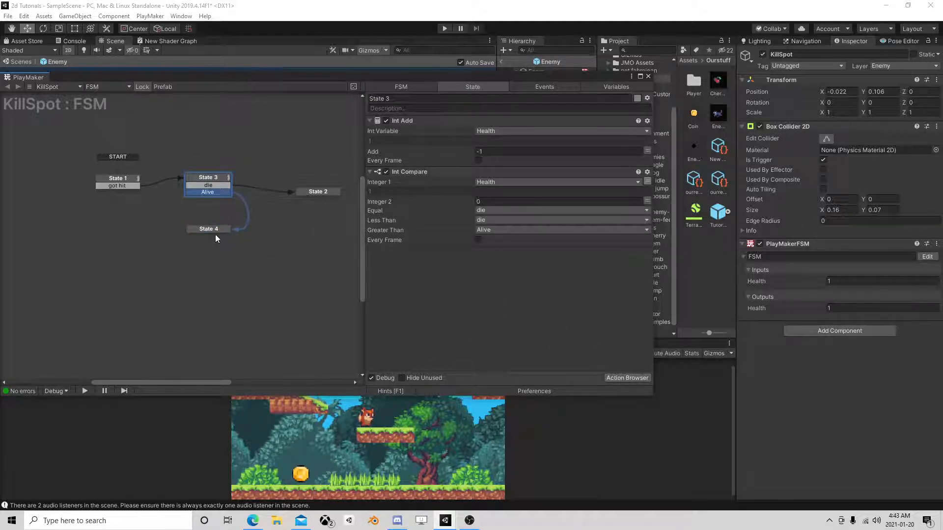
# Add a Get Velocity 2d action to State 4.
pyautogui.click(216, 230)
pyautogui.click(615, 378)
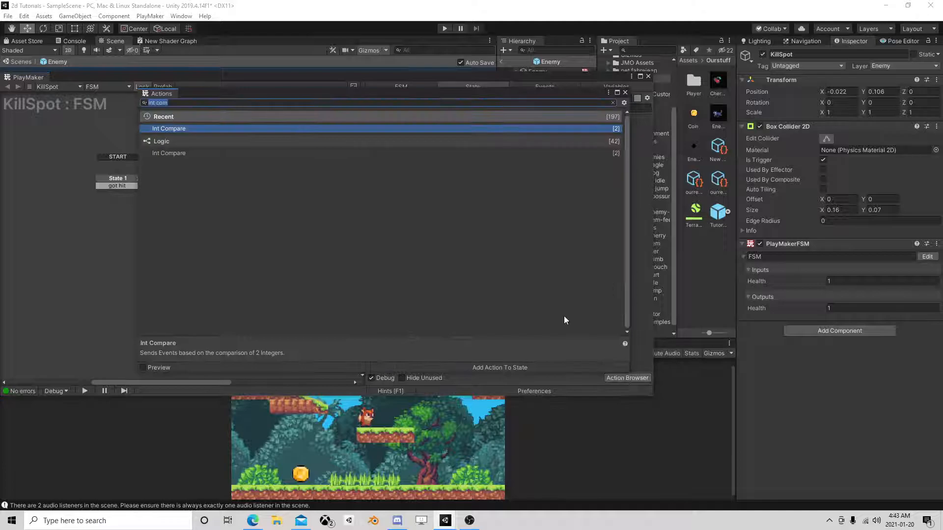
pyautogui.write('get ')
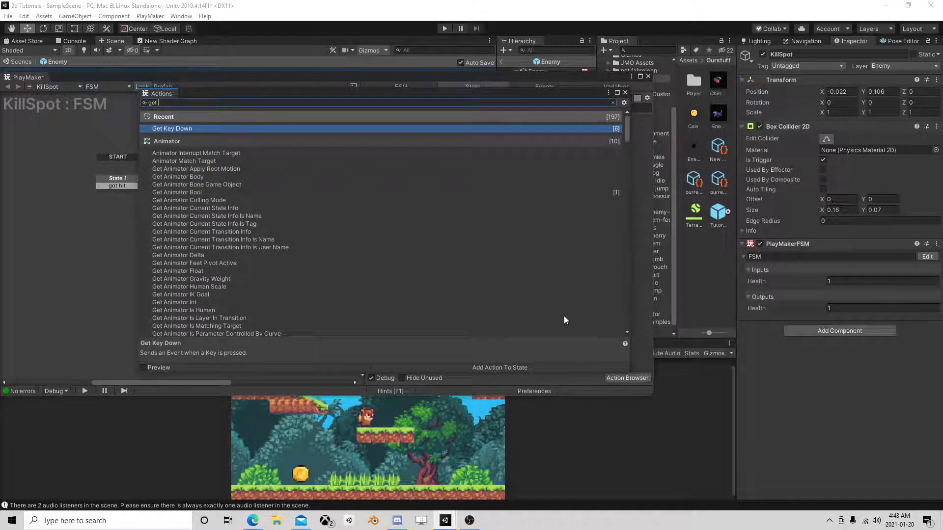
pyautogui.write('vel')
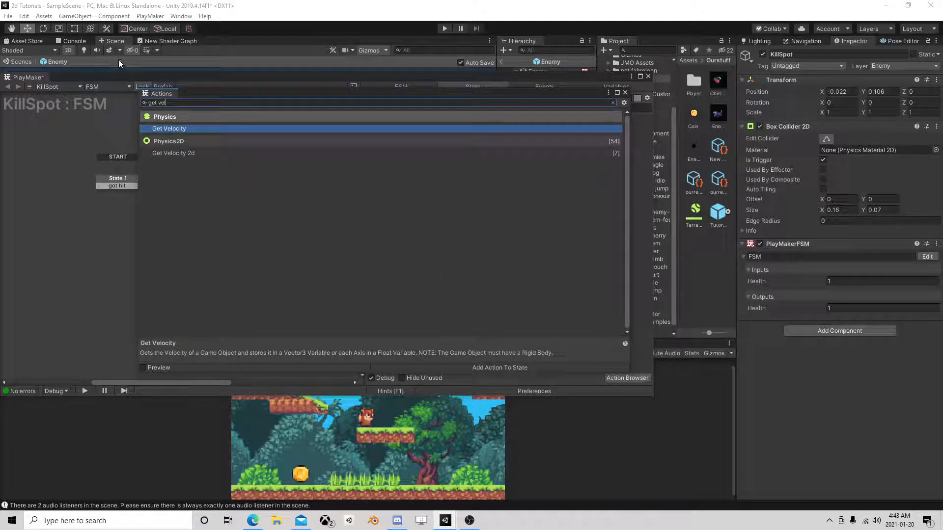
pyautogui.doubleClick(190, 155)
pyautogui.click(625, 93)
# Set Get Velocity 2d to use a specified game object taken from the Player variable.
pyautogui.click(589, 129)
pyautogui.click(516, 151)
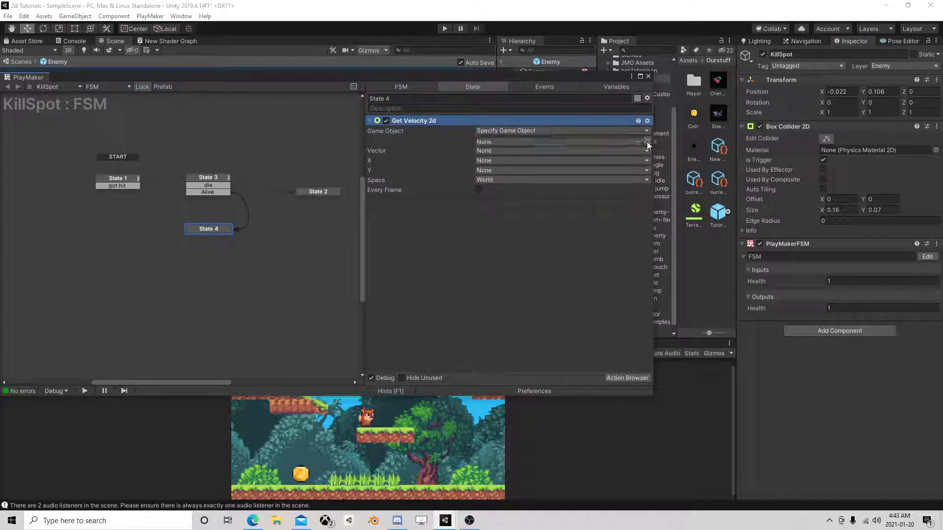
pyautogui.click(579, 142)
pyautogui.click(523, 162)
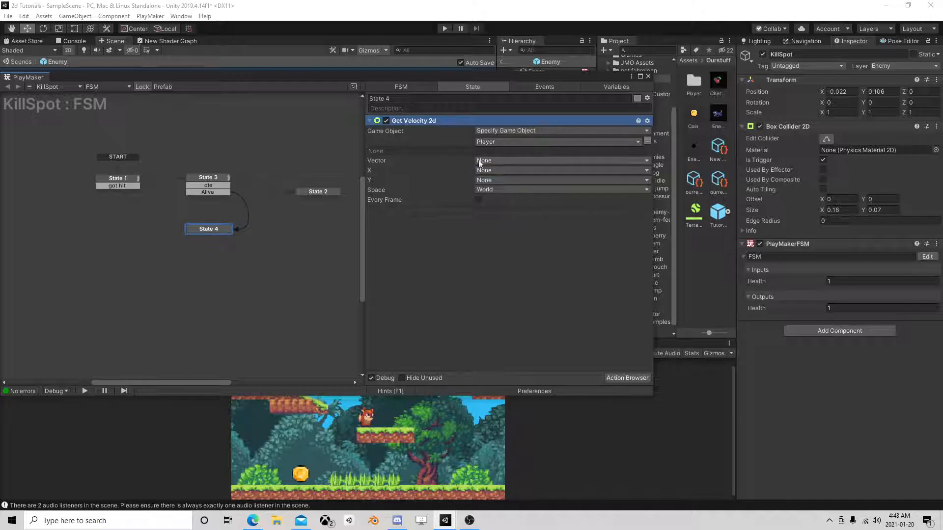
# Store the Vector result of Get Velocity 2d in a new variable named PlayersCurrentVelocity.
pyautogui.click(497, 160)
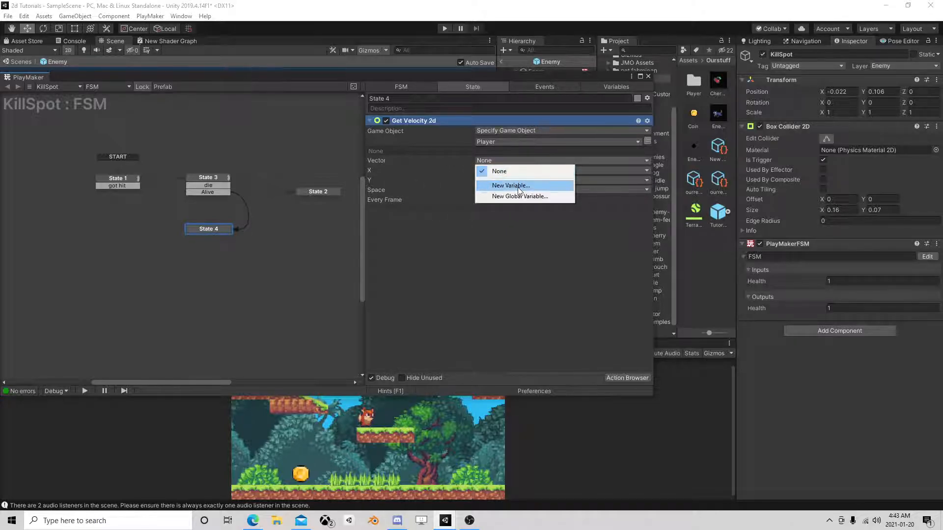
pyautogui.click(511, 186)
pyautogui.write('PlayersCurre')
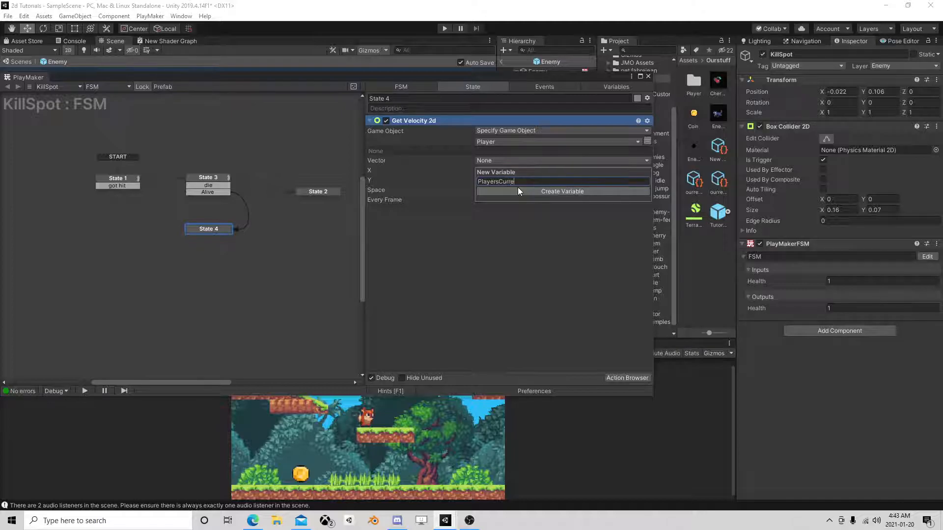
pyautogui.write('ntVelocity')
pyautogui.click(518, 191)
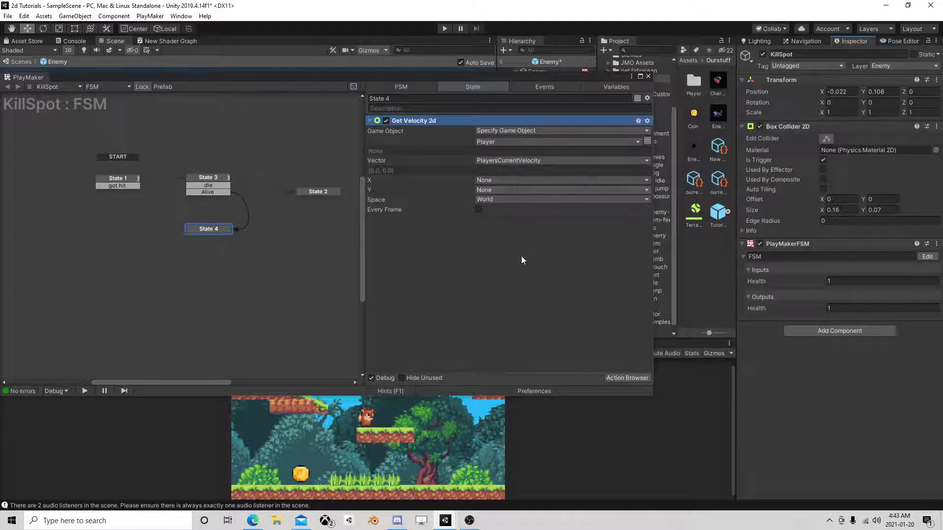
# Add a Vector2 Operator action below Get Velocity 2d in State 4 and switch its Vector 1 to variable input.
pyautogui.click(620, 377)
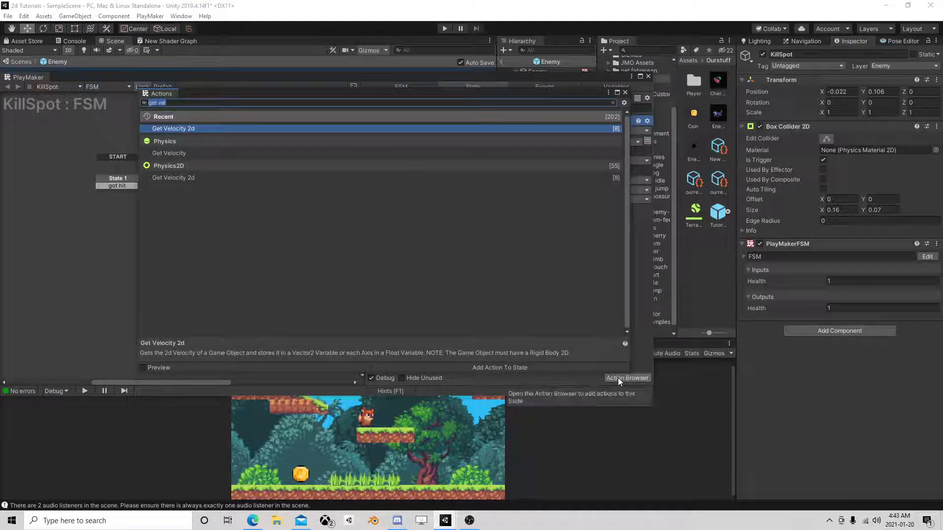
pyautogui.write('vector2')
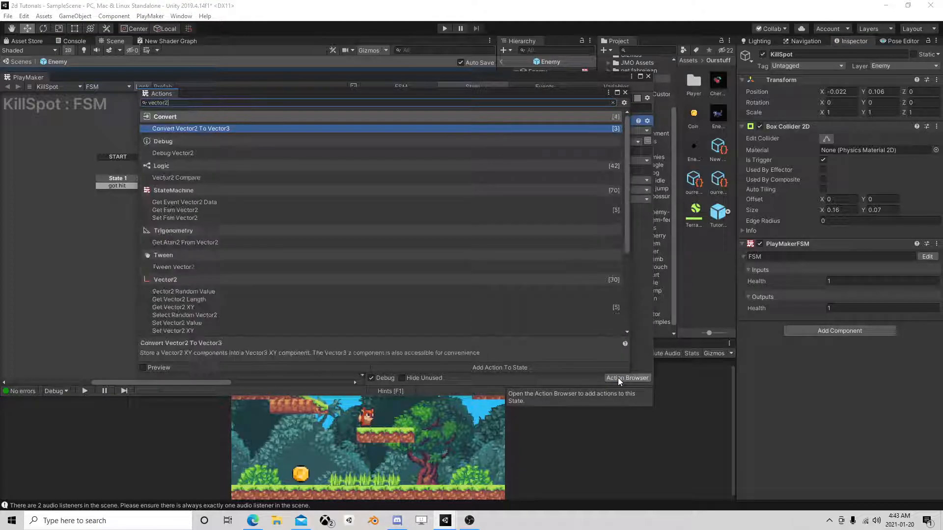
pyautogui.write(' oper')
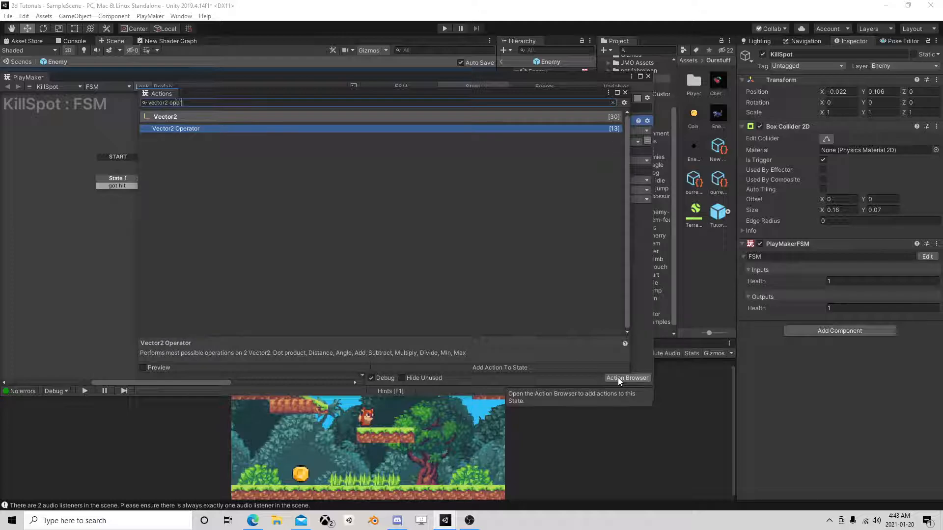
pyautogui.click(624, 93)
pyautogui.moveTo(476, 124); pyautogui.dragTo(471, 294)
pyautogui.click(647, 230)
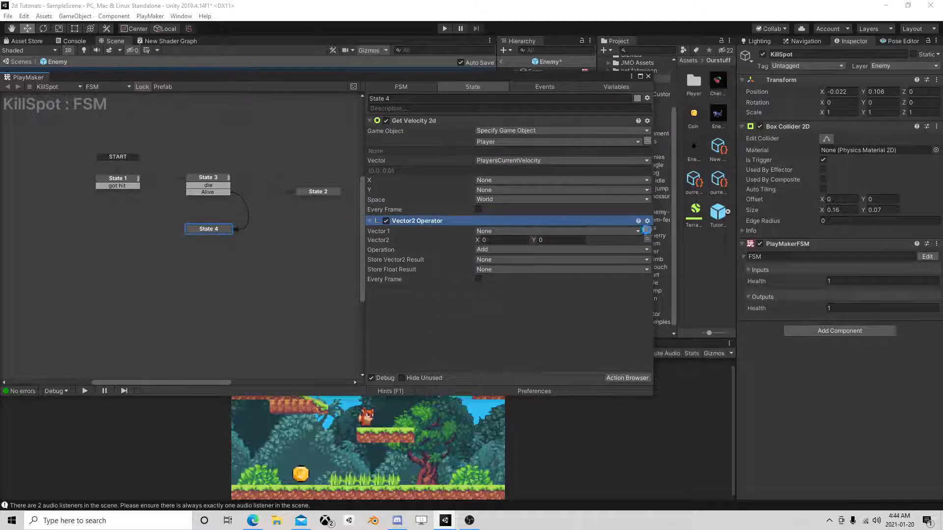
# Set Vector 1 of Vector2 Operator to PlayersCurrentVelocity and choose Add as the operation.
pyautogui.click(570, 232)
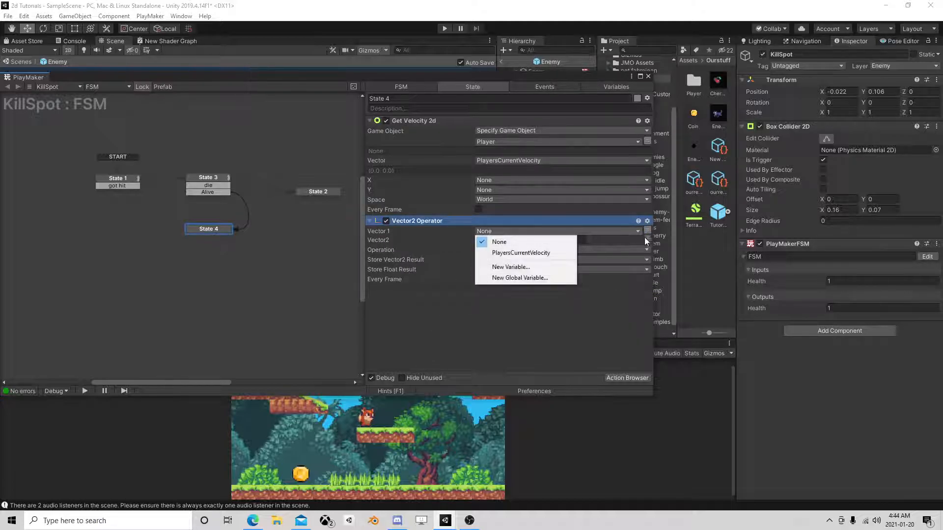
pyautogui.click(529, 252)
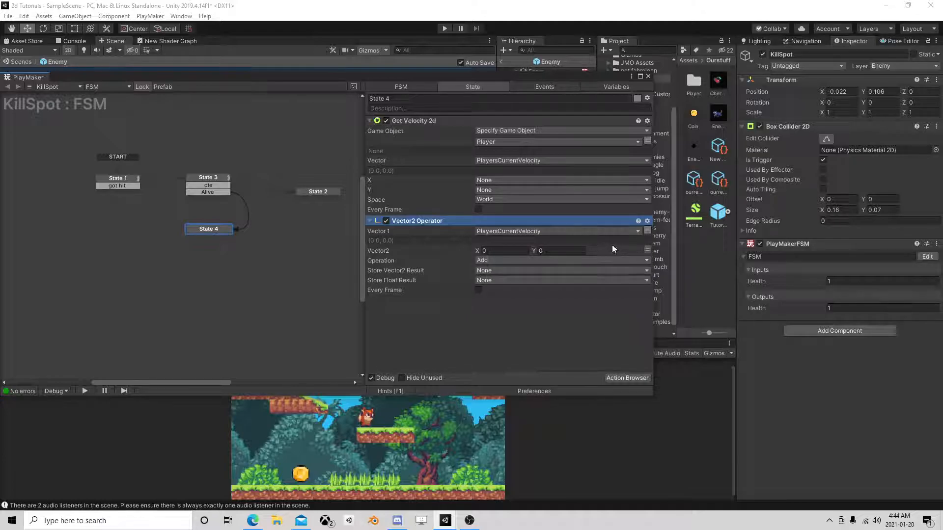
pyautogui.click(518, 261)
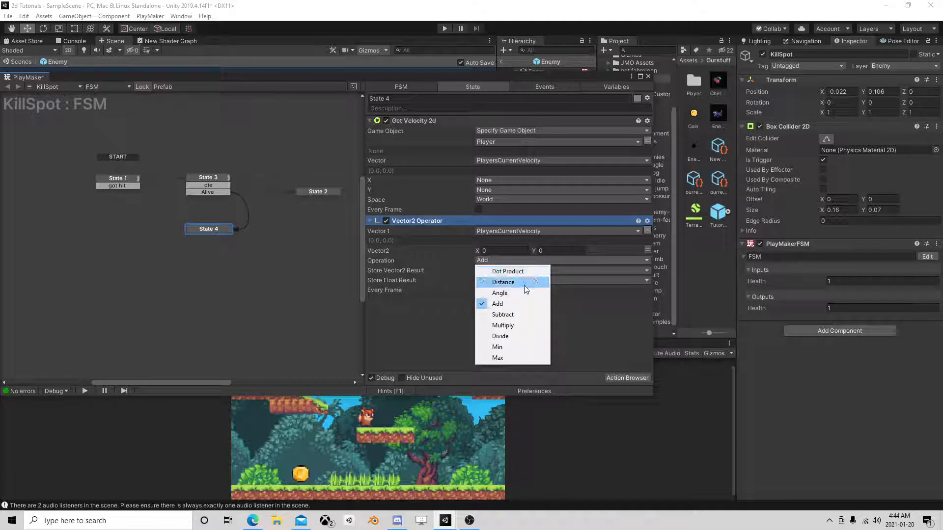
pyautogui.click(504, 303)
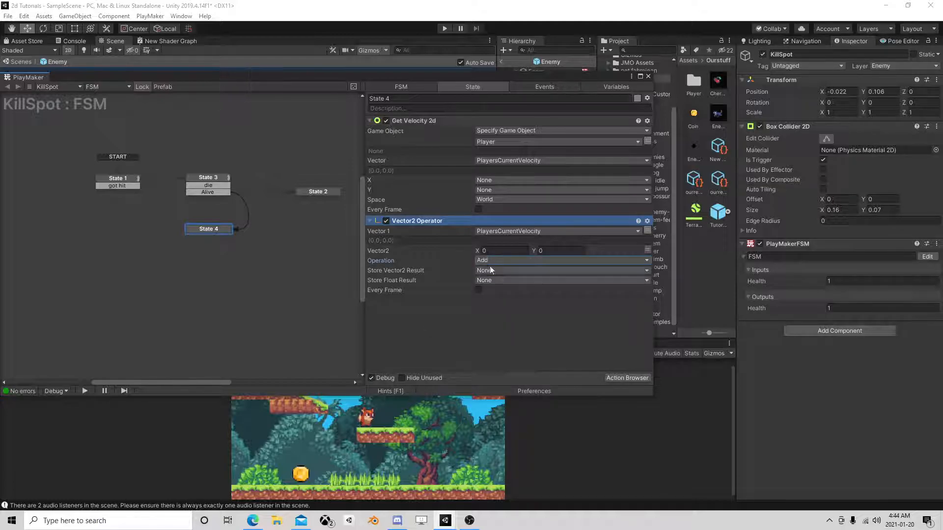
# Delete the Vector2 Operator action from State 4.
pyautogui.rightClick(432, 220)
pyautogui.click(471, 406)
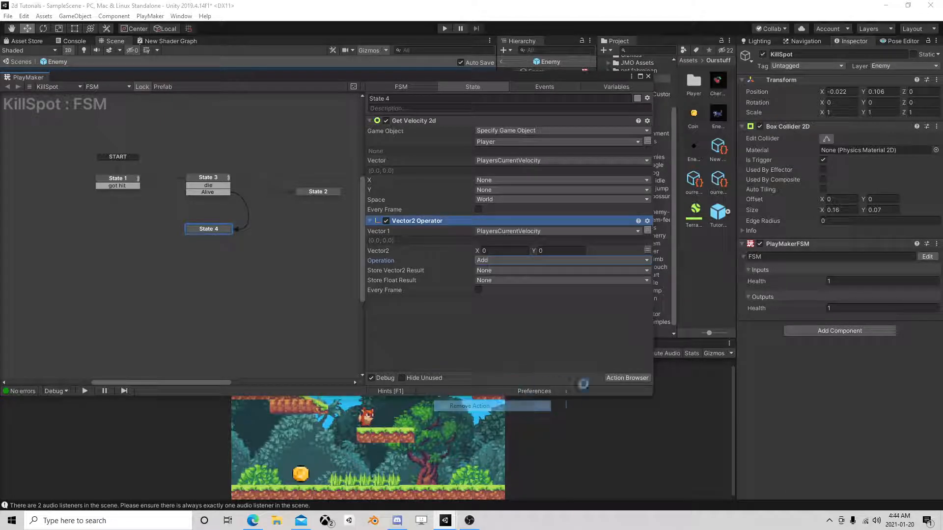
pyautogui.click(620, 378)
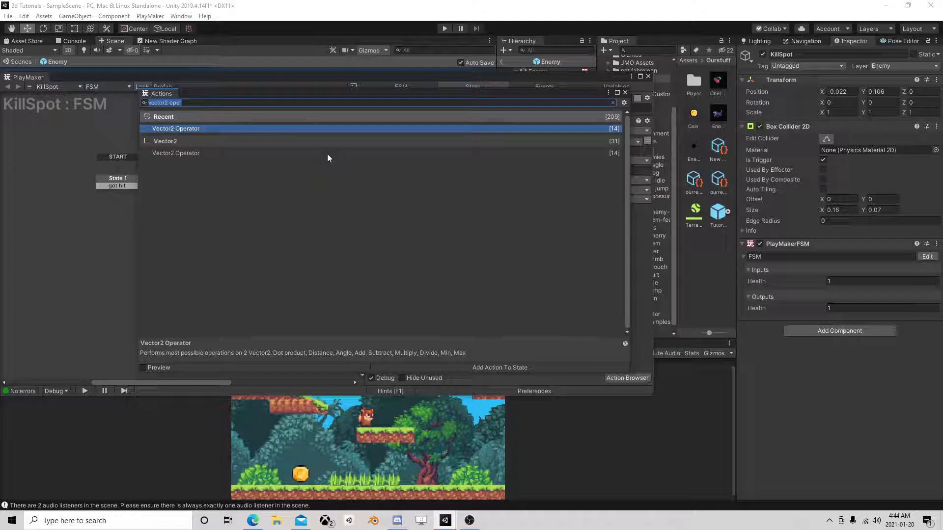
pyautogui.write('de')
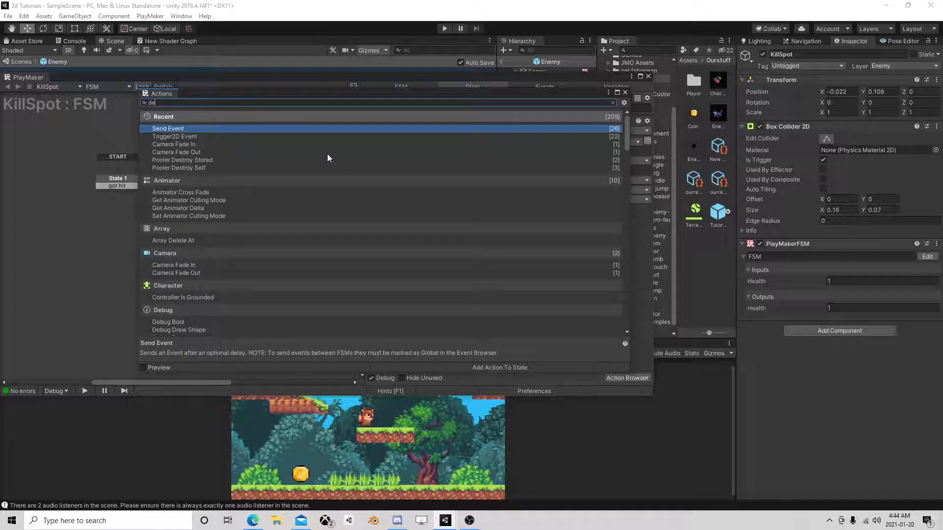
pyautogui.write('a')
pyautogui.press('BackSpace')
pyautogui.press('BackSpace')
pyautogui.press('BackSpace')
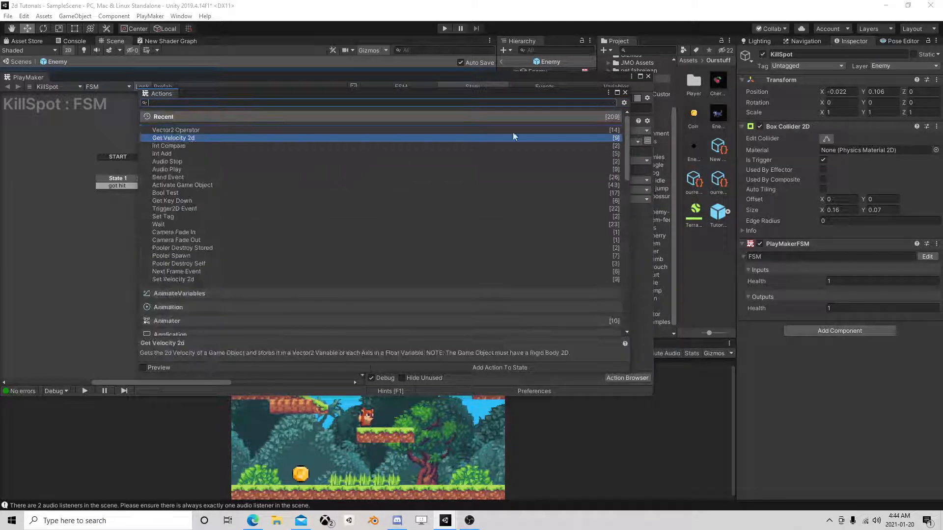
pyautogui.click(624, 93)
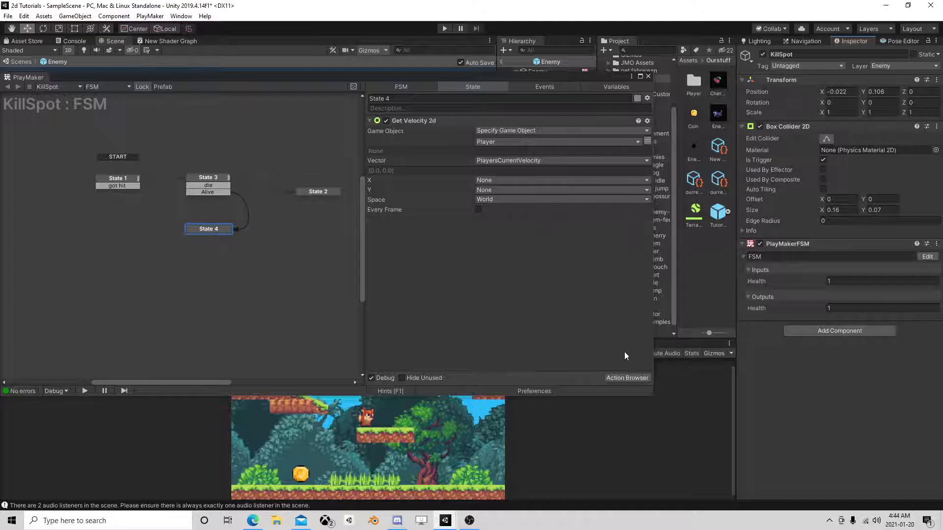
# Add a Get Vector2 XY action to State 4.
pyautogui.click(626, 378)
pyautogui.write('get')
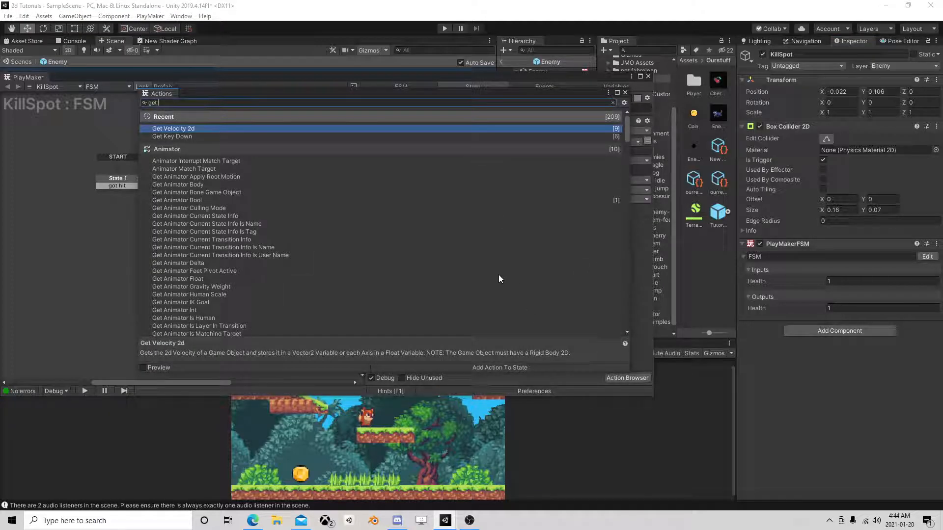
pyautogui.write(' xy')
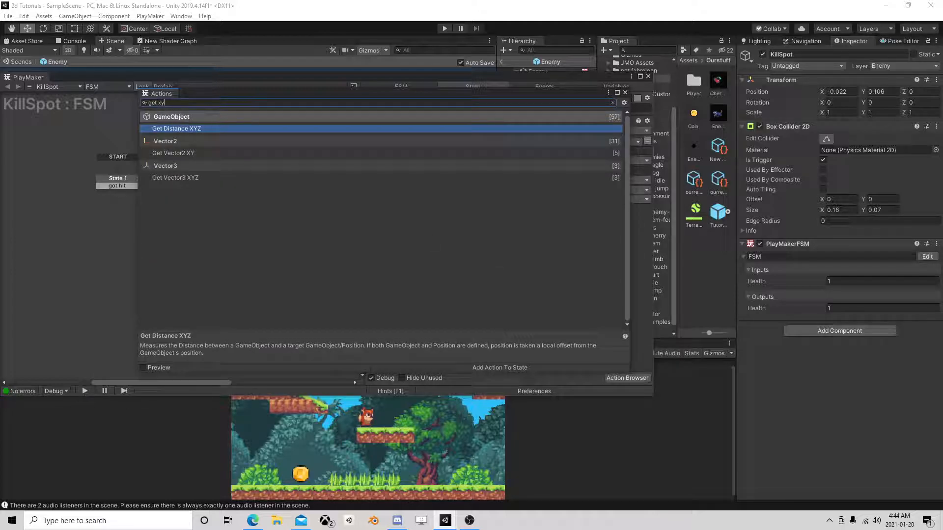
pyautogui.press('BackSpace')
pyautogui.press('BackSpace')
pyautogui.write('v')
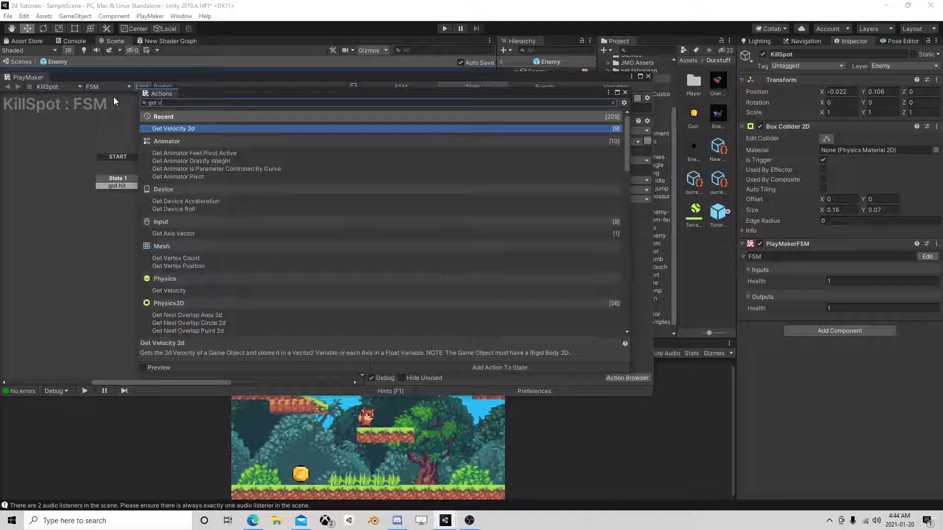
pyautogui.write('ector ')
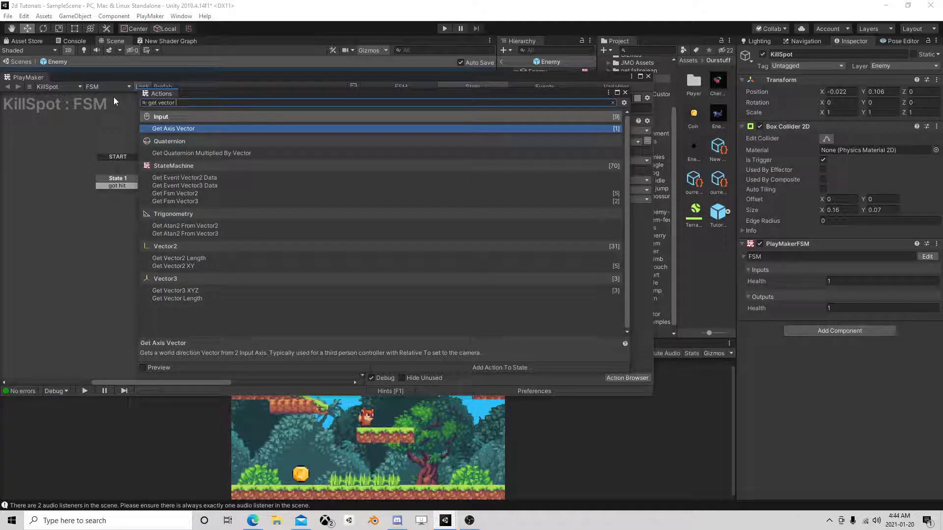
pyautogui.write('xy')
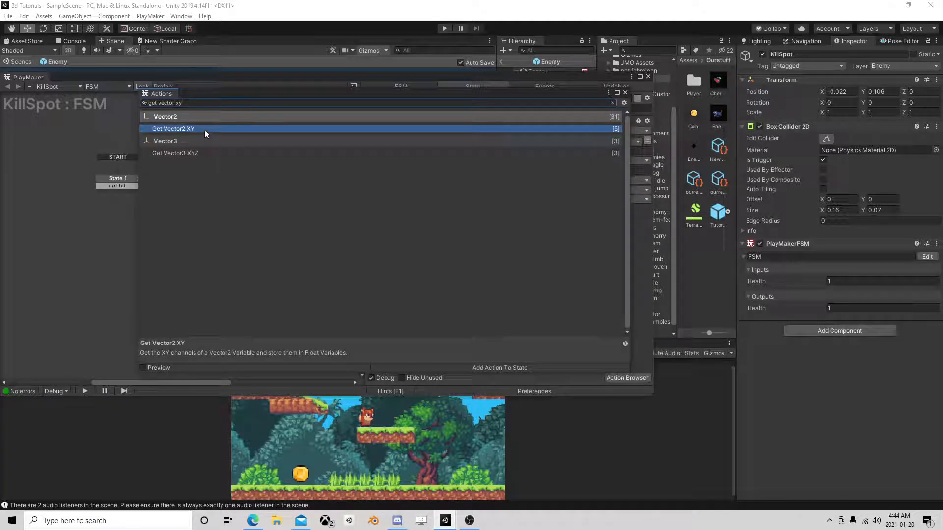
pyautogui.doubleClick(204, 130)
pyautogui.click(623, 93)
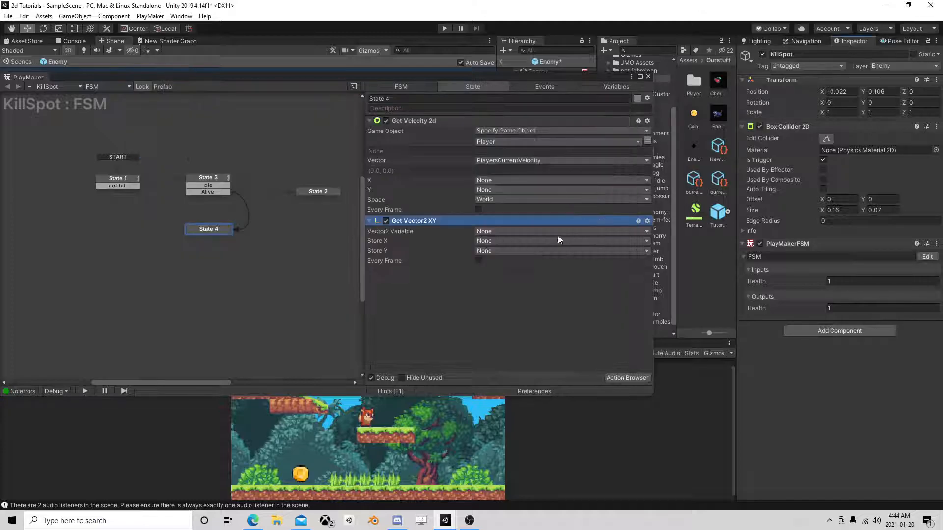
# Set the Vector2 Variable of Get Vector2 XY to PlayersCurrentVelocity and store its X value in a new variable named X.
pyautogui.click(490, 231)
pyautogui.click(535, 253)
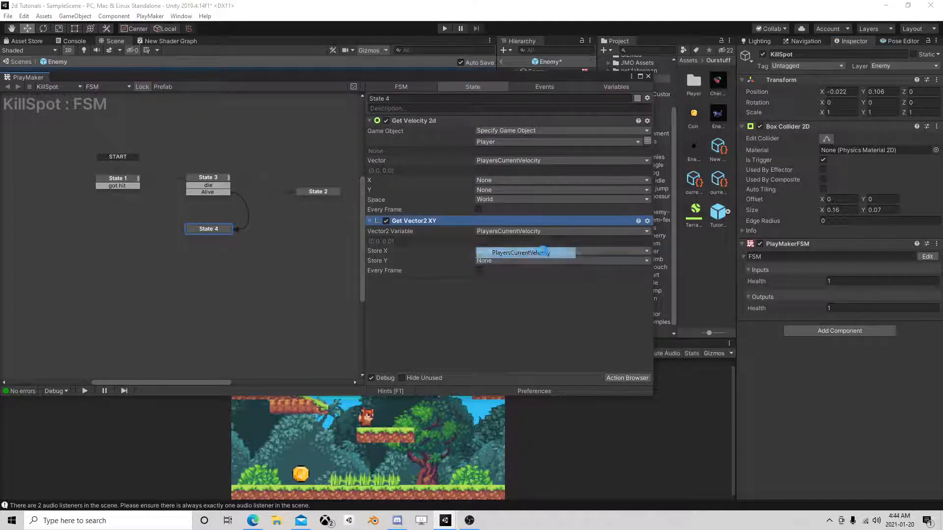
pyautogui.click(492, 251)
pyautogui.click(529, 275)
pyautogui.write('X')
pyautogui.press('Return')
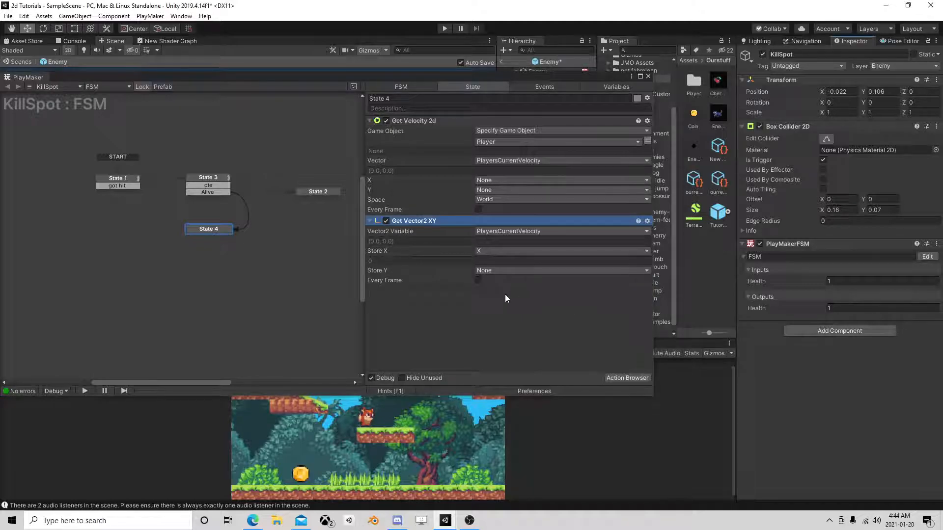
# Add a Set Velocity action to State 4 and move it below Get Vector2 XY.
pyautogui.click(615, 380)
pyautogui.write('s')
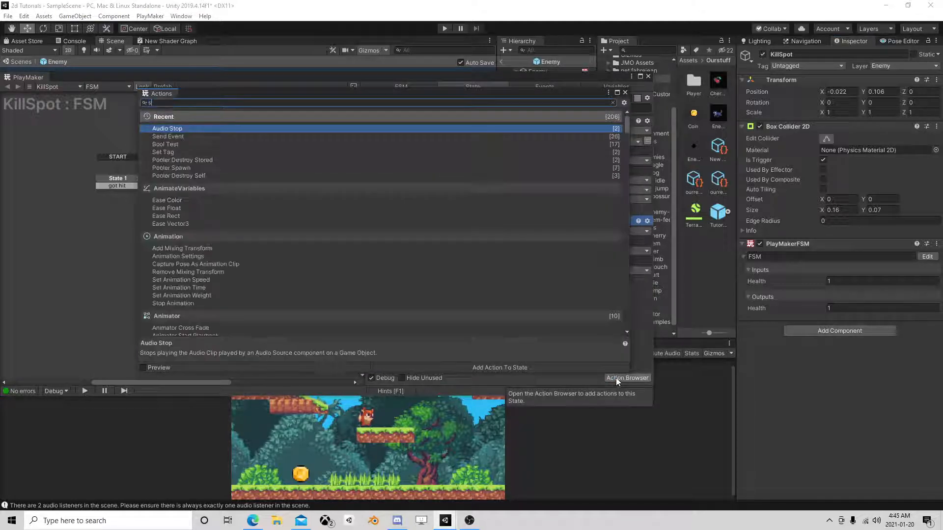
pyautogui.write('et ve')
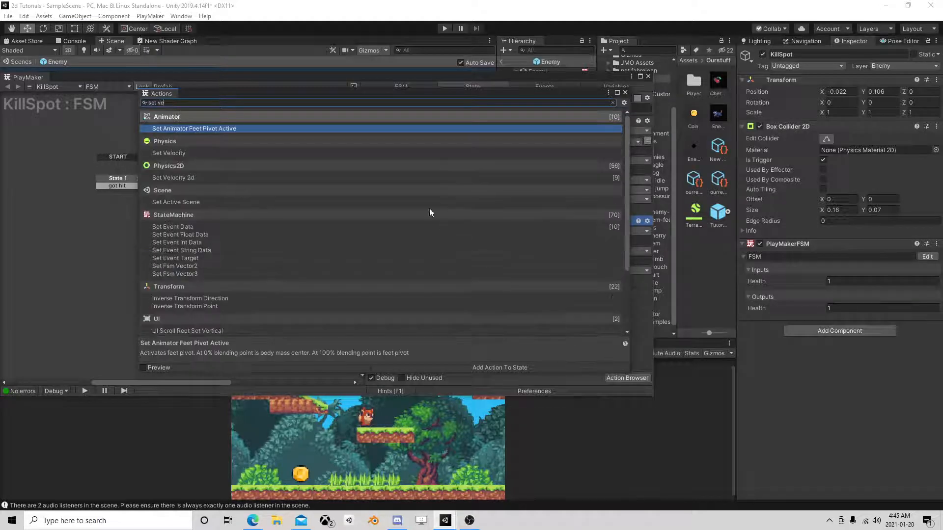
pyautogui.doubleClick(187, 153)
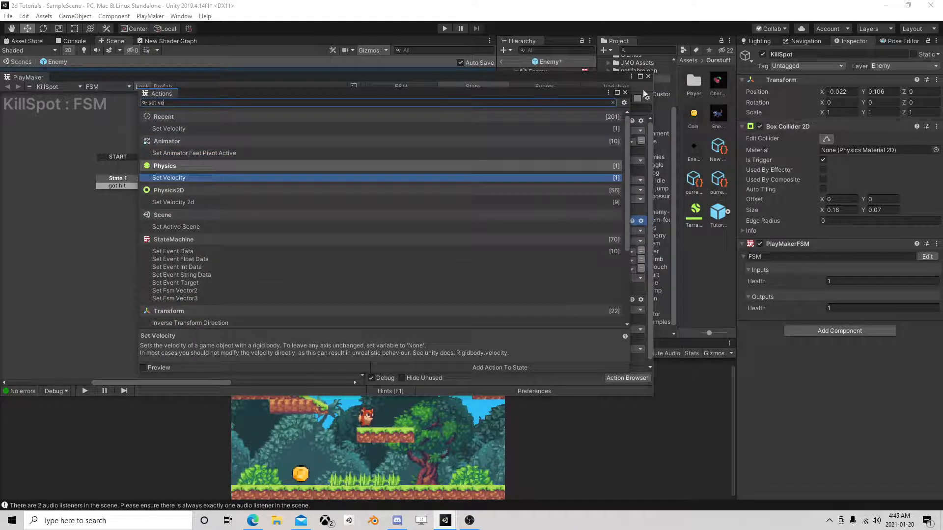
pyautogui.click(625, 92)
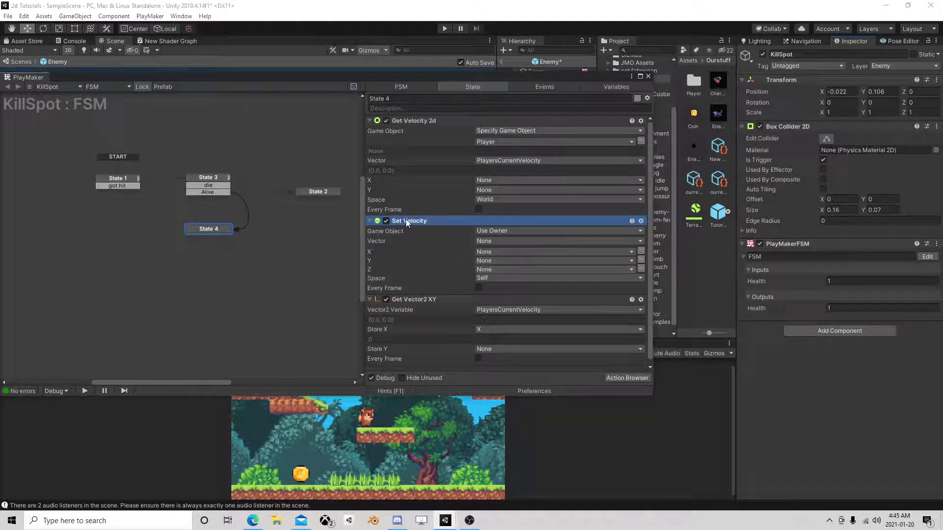
pyautogui.moveTo(479, 223); pyautogui.dragTo(426, 370)
# Set Set Velocity to use a specified game object taken from the Player variable.
pyautogui.click(500, 301)
pyautogui.click(506, 316)
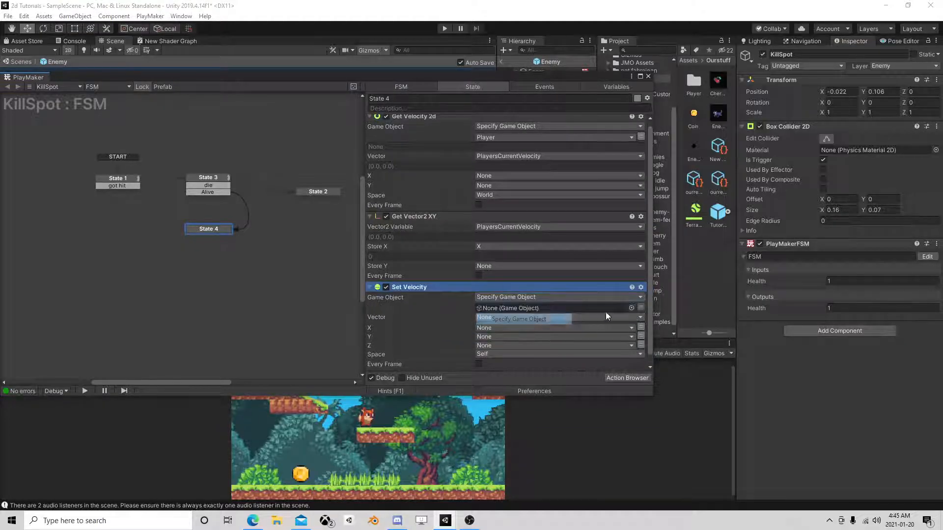
pyautogui.click(641, 308)
pyautogui.click(541, 308)
pyautogui.click(533, 329)
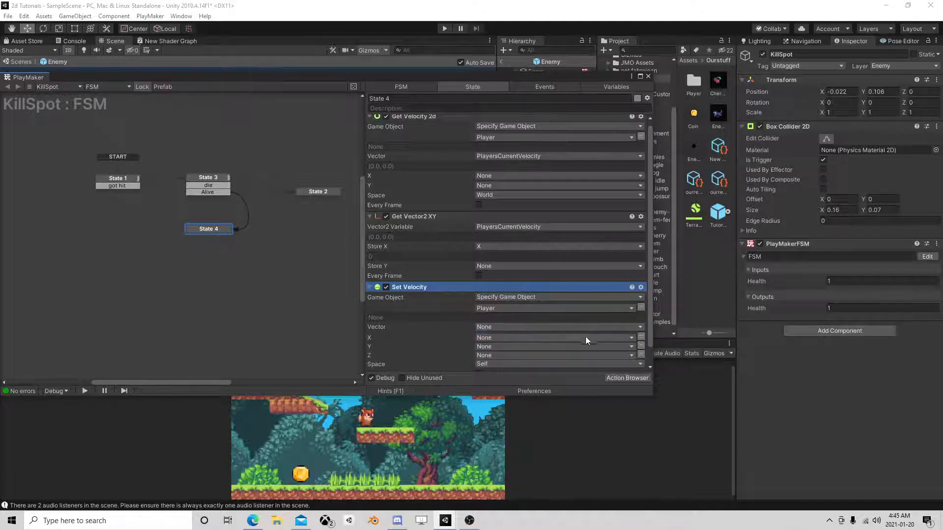
# Switch the Y velocity of Set Velocity to direct input and set it to 2.
pyautogui.click(641, 347)
pyautogui.click(624, 346)
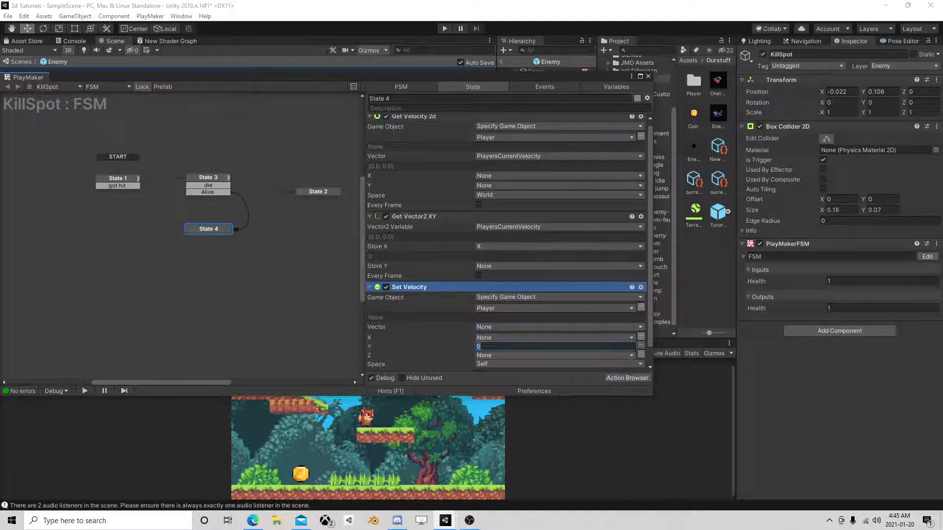
pyautogui.write('2')
pyautogui.press('Return')
# Assign the X variable to the X velocity of Set Velocity and choose its Space option.
pyautogui.click(516, 355)
pyautogui.click(510, 359)
pyautogui.scroll(-3, 517, 319)
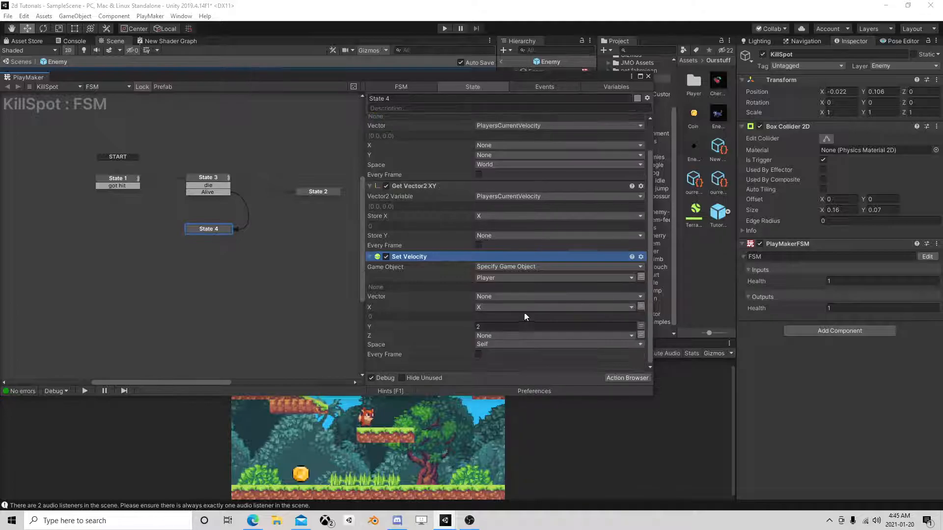
pyautogui.click(506, 344)
pyautogui.click(508, 356)
# Add a FINISHED transition to State 4 and link it to State 1.
pyautogui.rightClick(199, 232)
pyautogui.moveTo(246, 238)
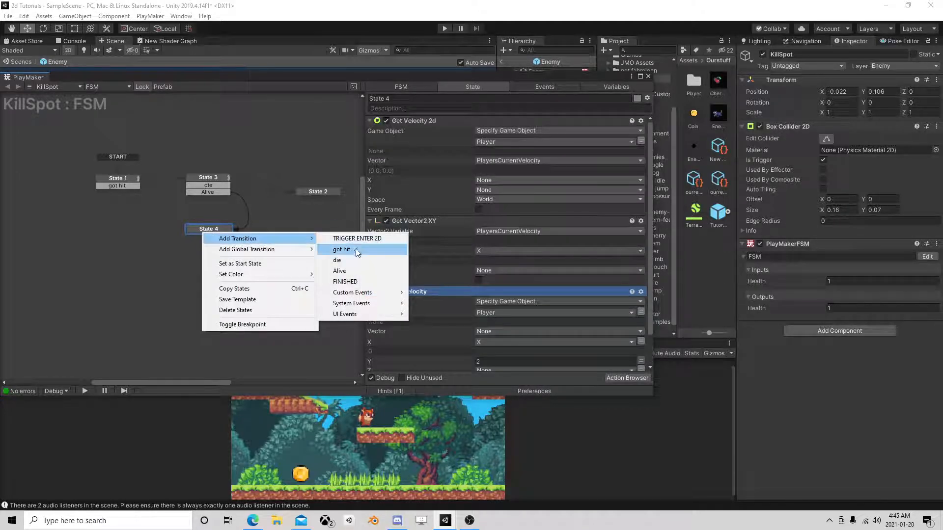
pyautogui.click(345, 281)
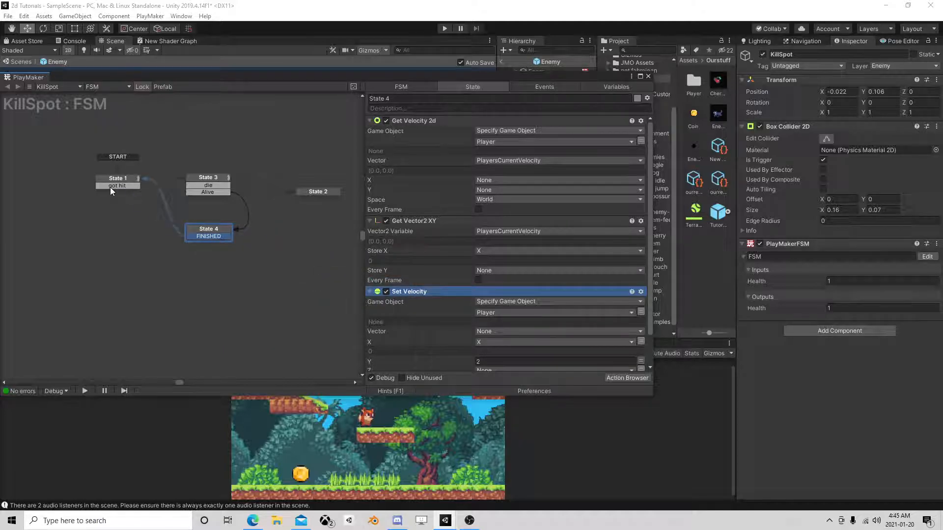
# Return from the Enemy prefab to the scene and play-test it by running and jumping the fox at the enemies.
pyautogui.click(648, 76)
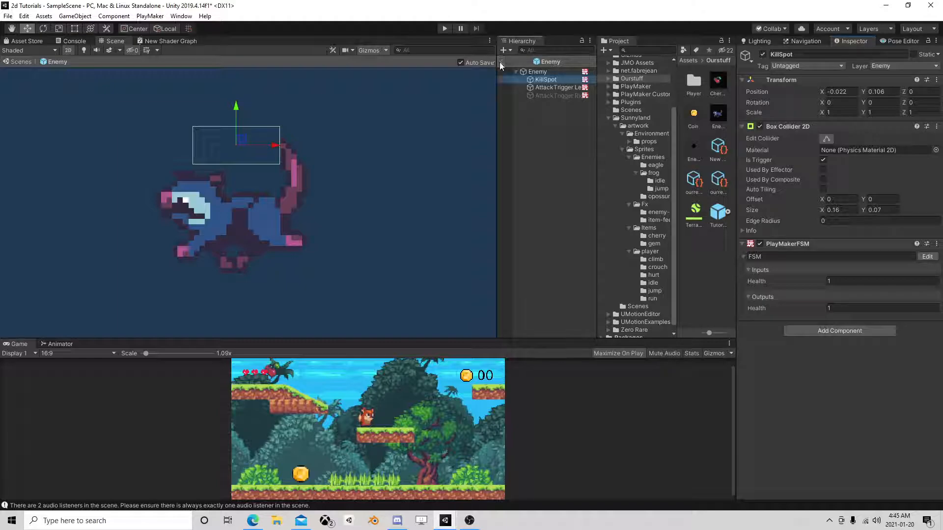
pyautogui.click(499, 62)
pyautogui.click(445, 28)
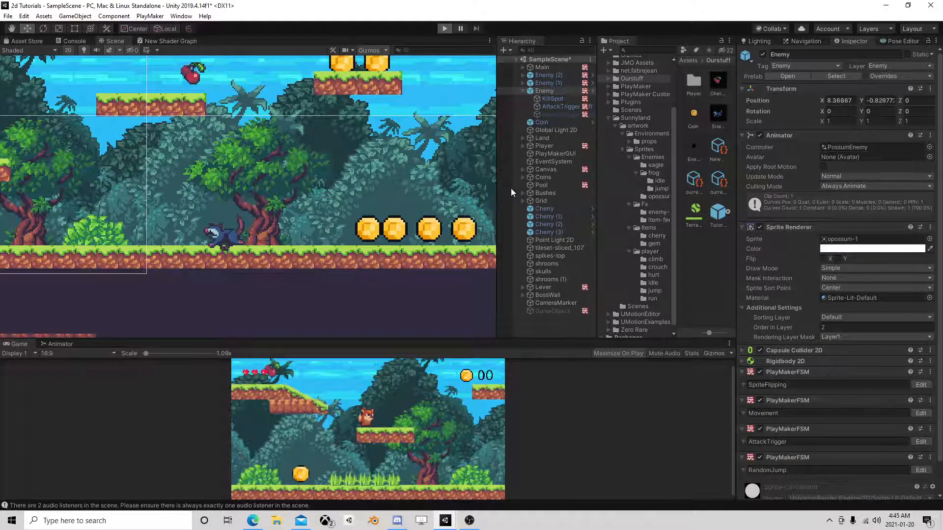
pyautogui.press('Right')
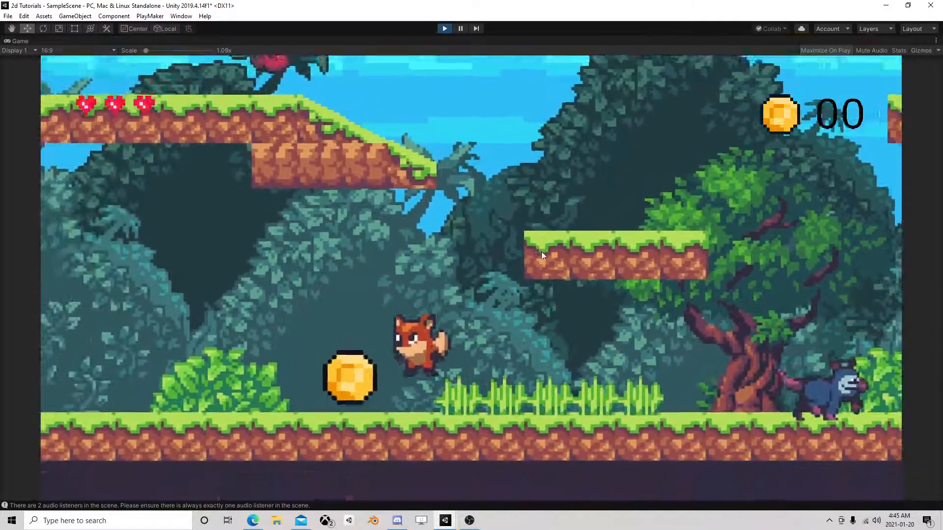
pyautogui.press('space')
pyautogui.press('Right')
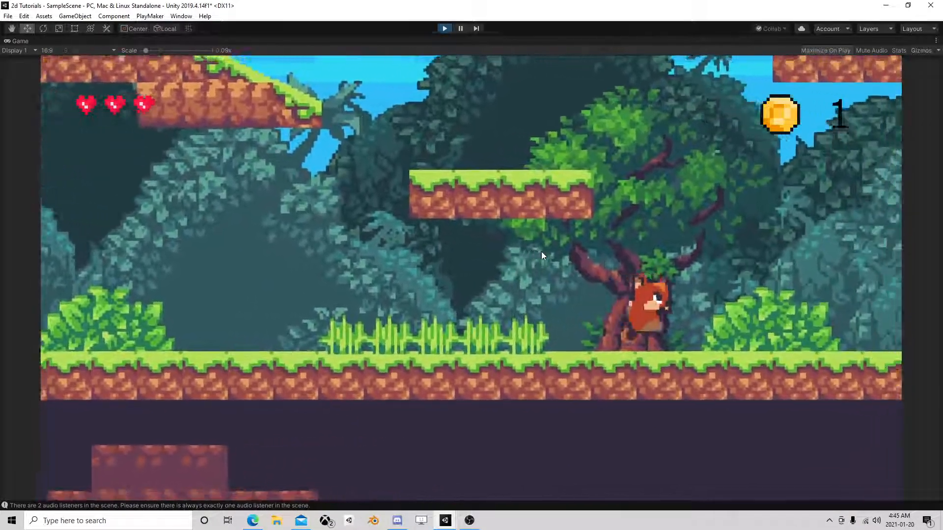
pyautogui.press('Right')
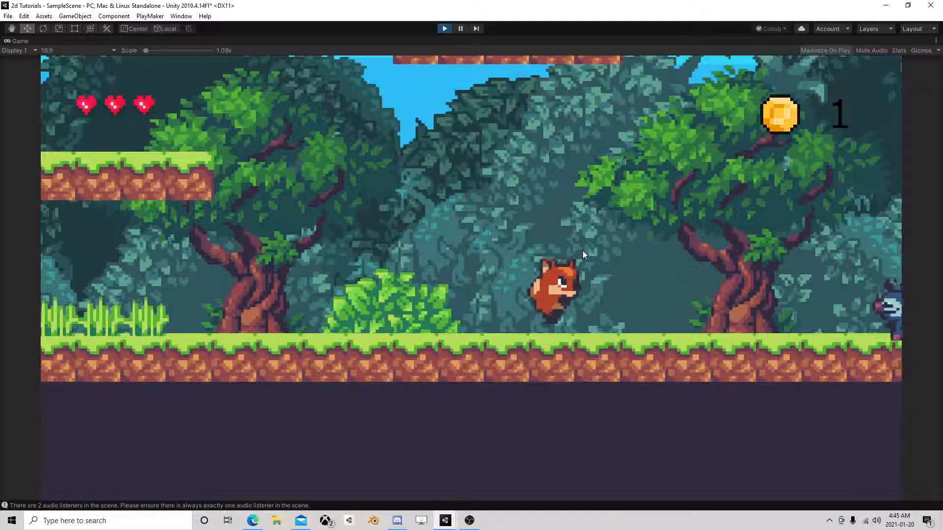
pyautogui.press('space')
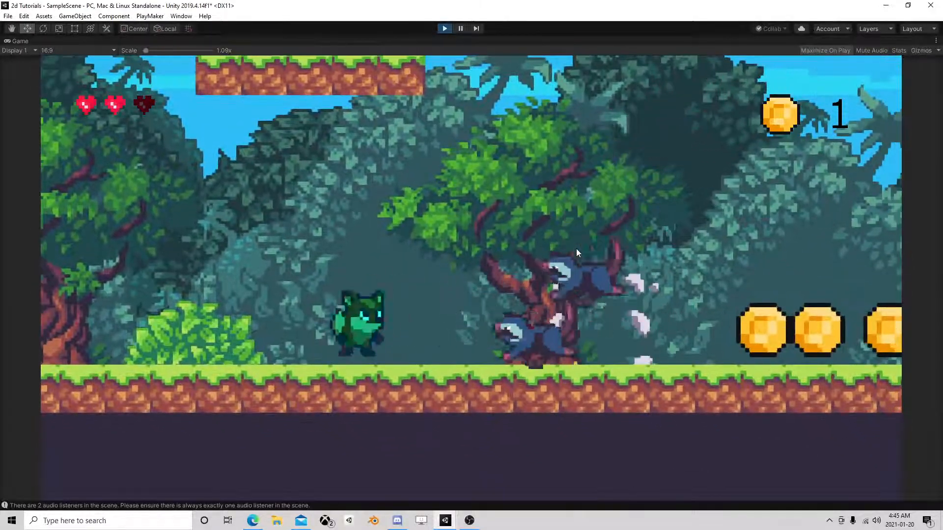
pyautogui.press('space')
pyautogui.press('Left')
pyautogui.press('Right')
pyautogui.press('Left')
pyautogui.press('space')
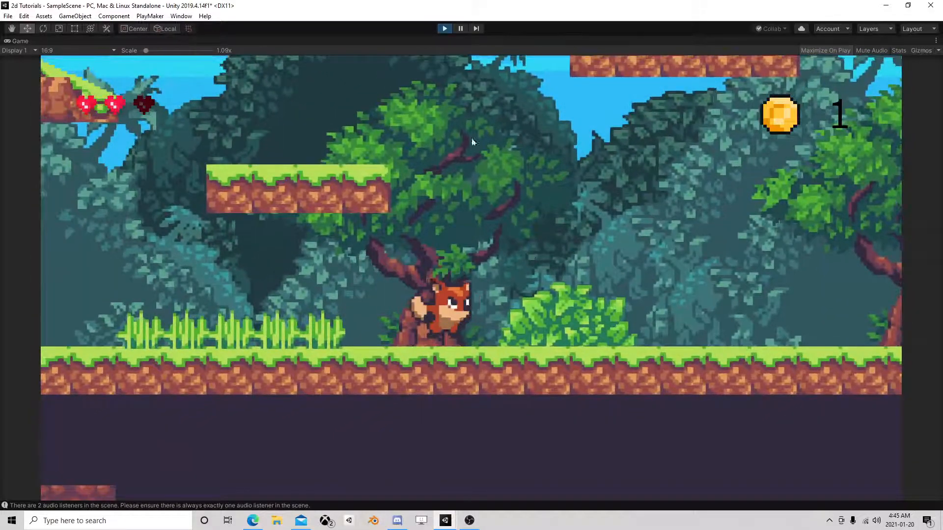
pyautogui.press('Right')
pyautogui.click(443, 29)
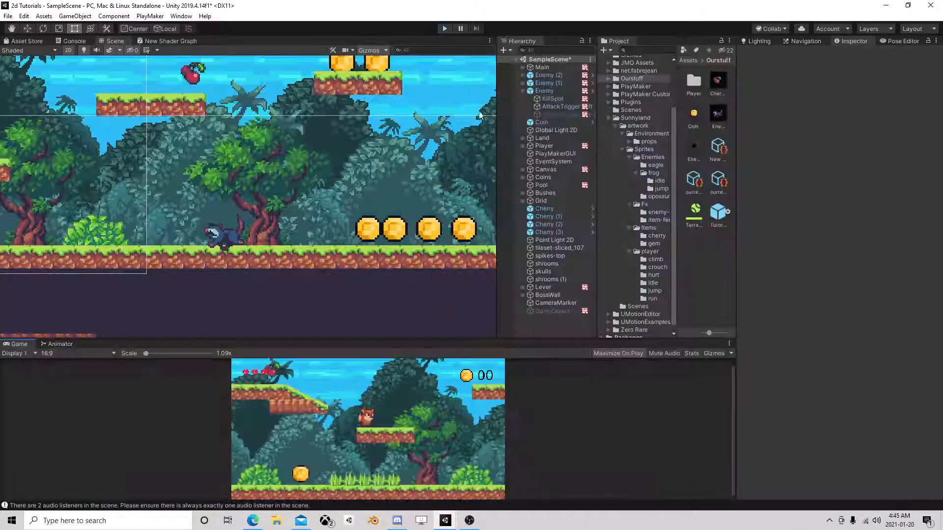
# Open the Enemy prefab from the scene and set the Health input of its KillSpot FSM to 3.
pyautogui.click(544, 90)
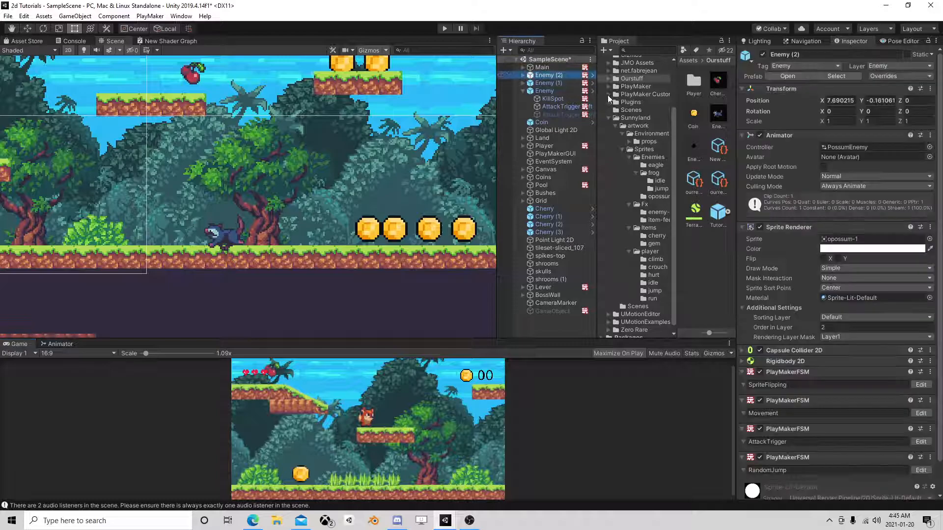
pyautogui.click(788, 76)
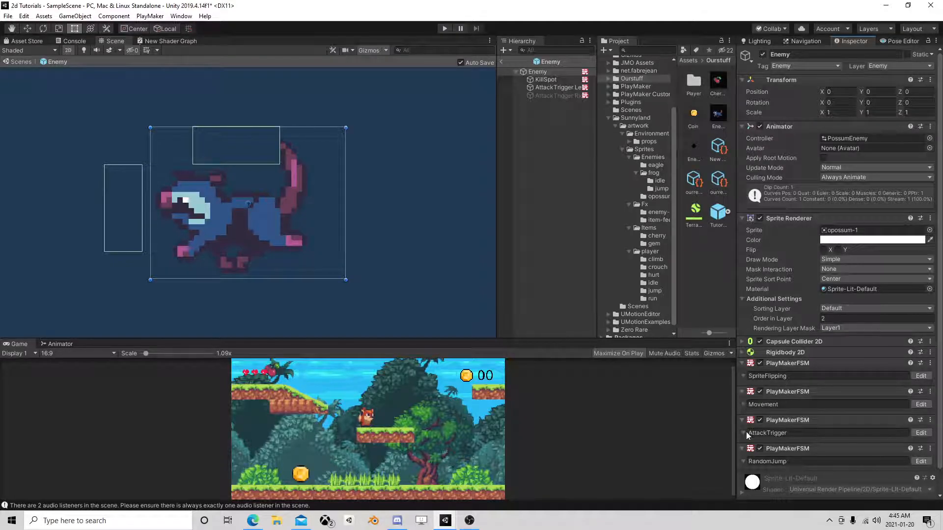
pyautogui.click(553, 87)
pyautogui.click(551, 80)
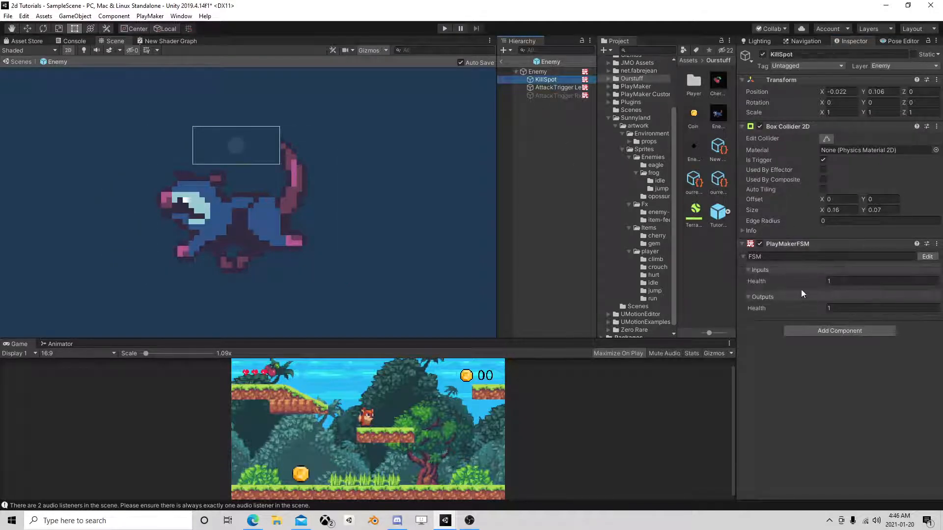
pyautogui.click(848, 280)
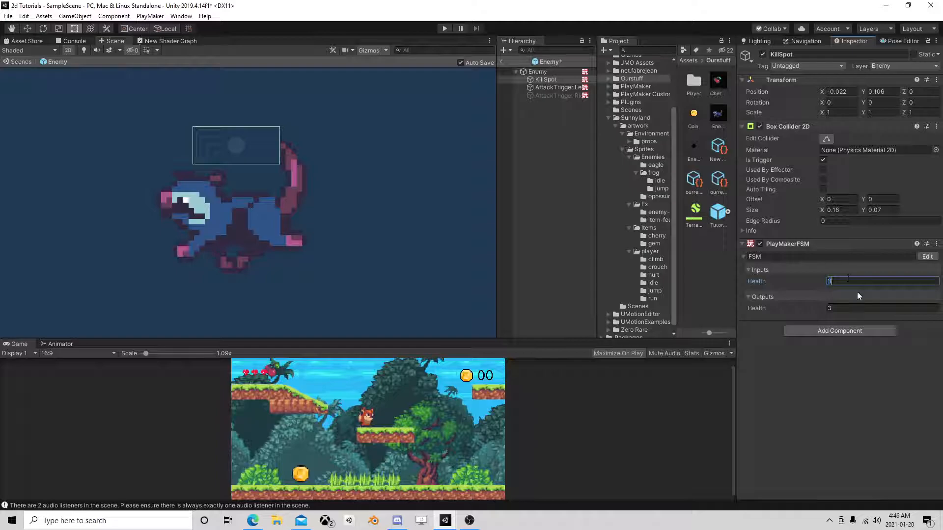
# Play-test the three-health enemies by running and jumping the fox onto them, and stop the game.
pyautogui.click(444, 29)
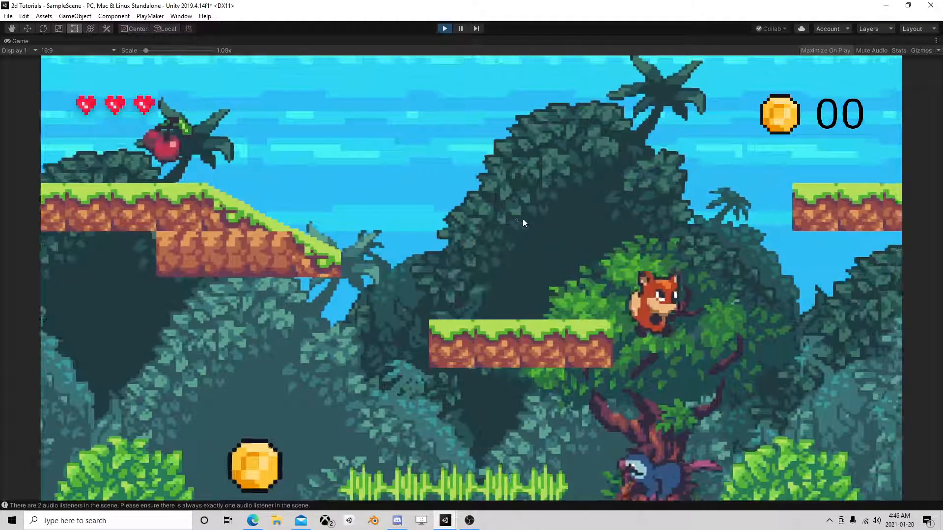
pyautogui.press('d')
pyautogui.press('d')
pyautogui.press('a')
pyautogui.press('space')
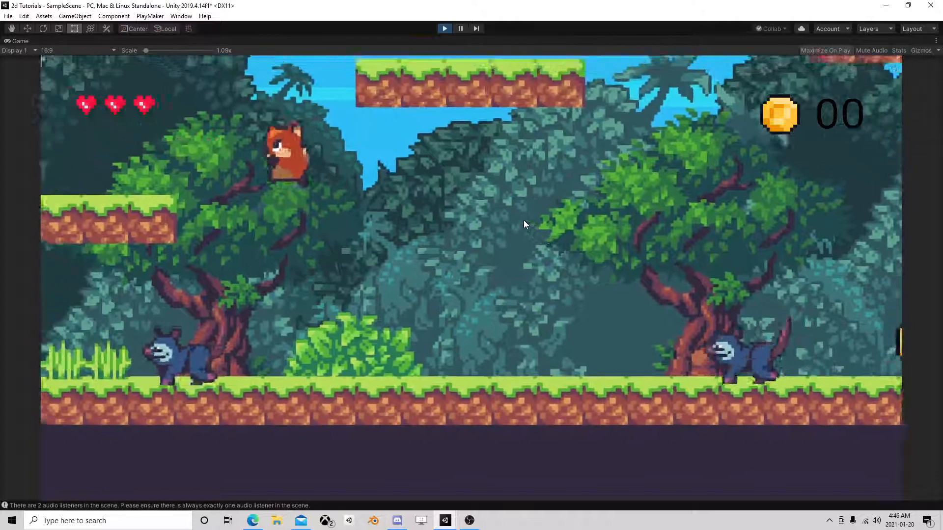
pyautogui.press('d')
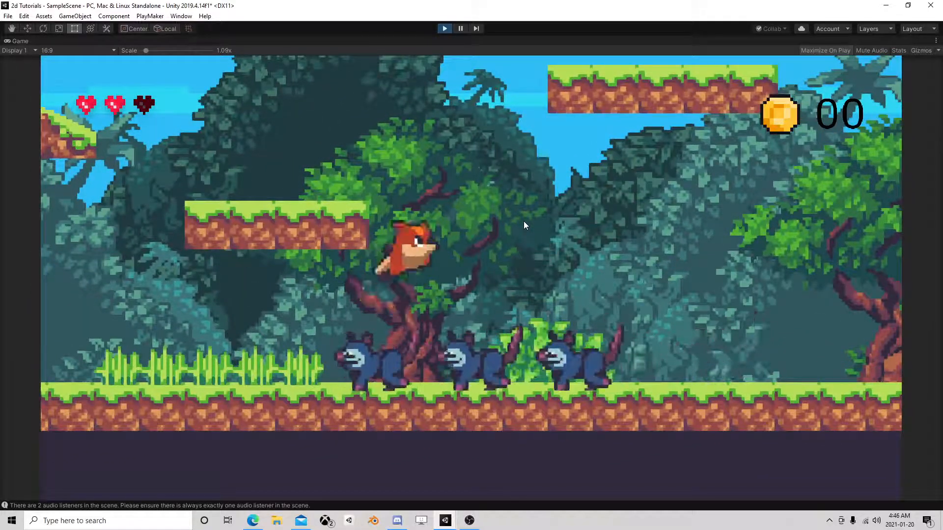
pyautogui.press('d')
pyautogui.press('space')
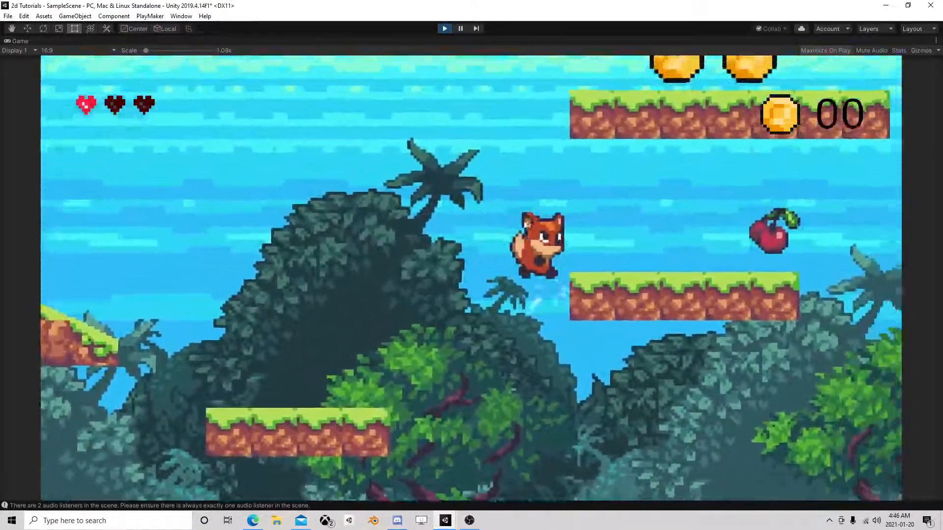
pyautogui.press('d')
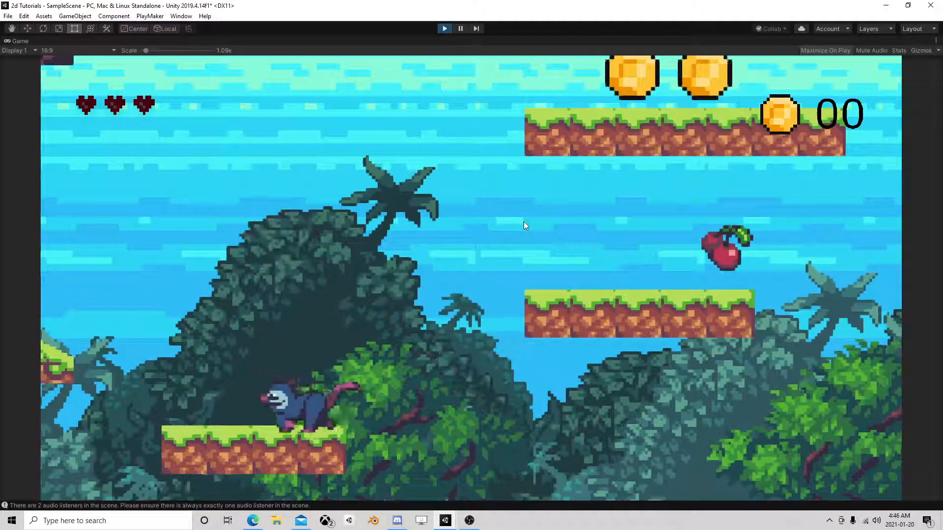
pyautogui.click(447, 28)
# Run a second play-test, bouncing the fox on the first enemy and running on through the coins and further enemies, and stop it.
pyautogui.click(443, 28)
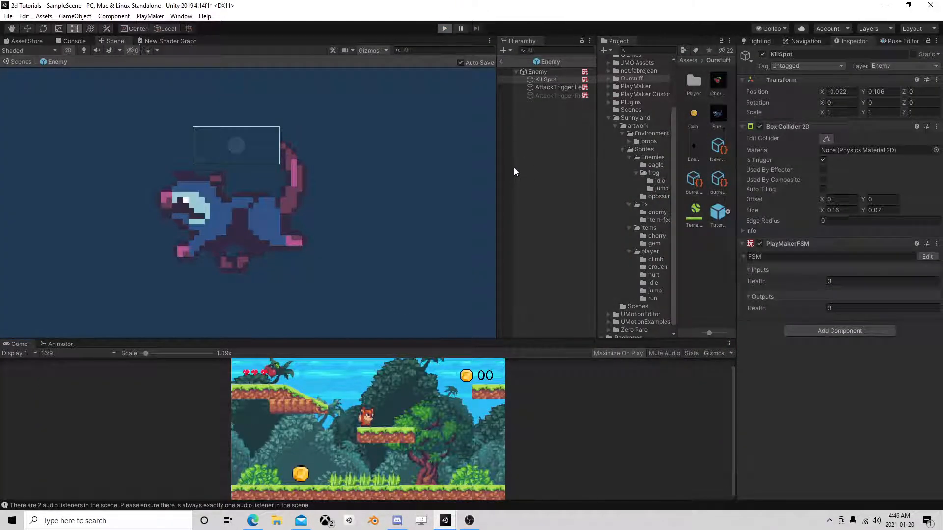
pyautogui.press('d')
pyautogui.press('space')
pyautogui.press('d')
pyautogui.press('space')
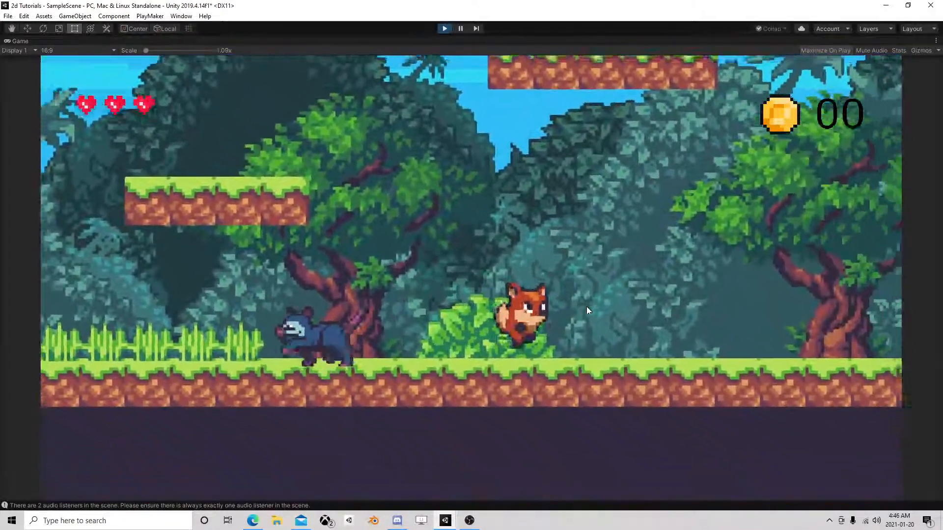
pyautogui.press('a')
pyautogui.press('d')
pyautogui.press('a')
pyautogui.press('d')
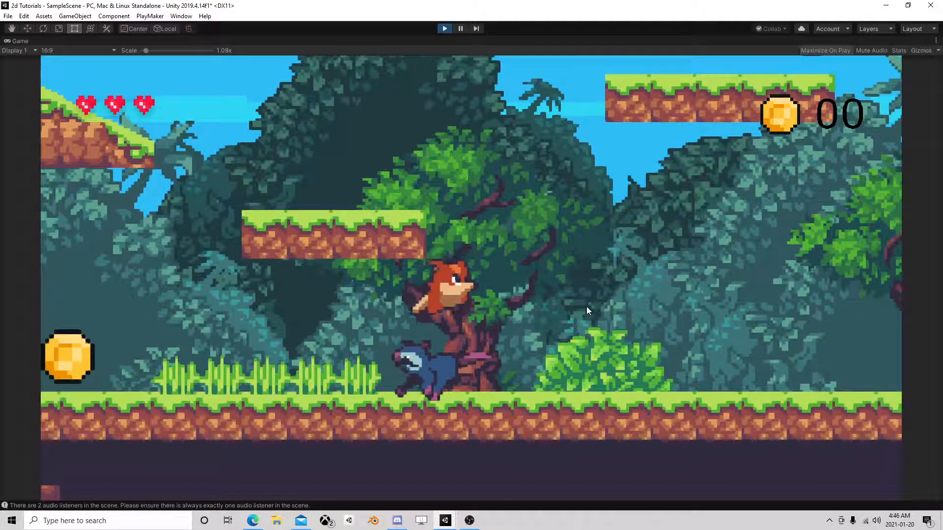
pyautogui.press('space')
pyautogui.press('d')
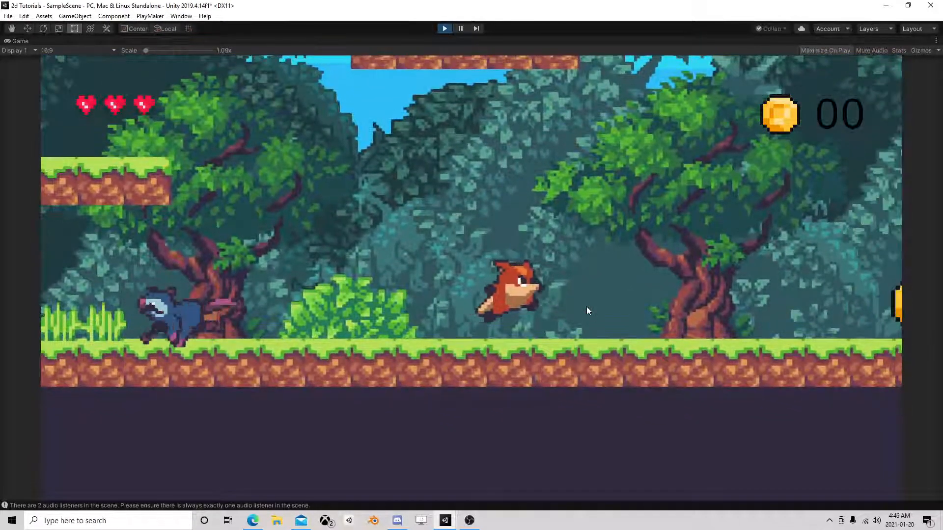
pyautogui.press('d')
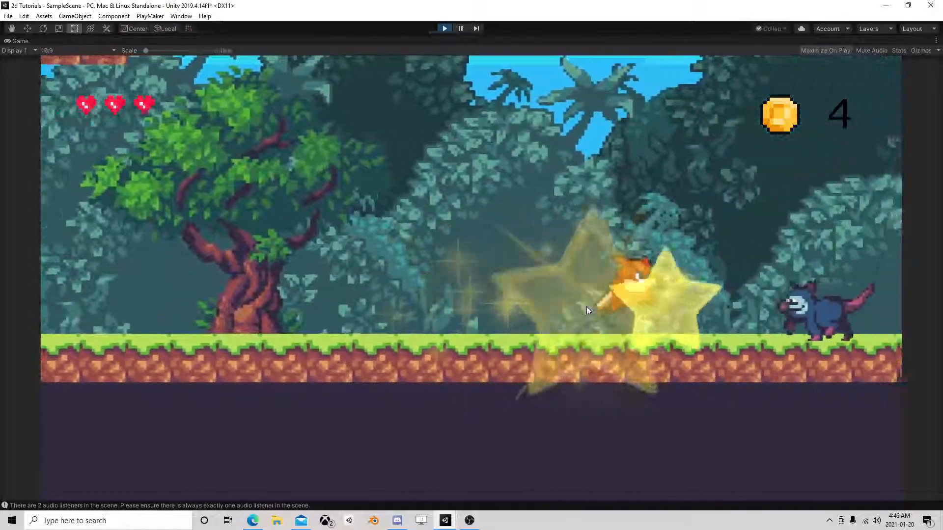
pyautogui.press('d')
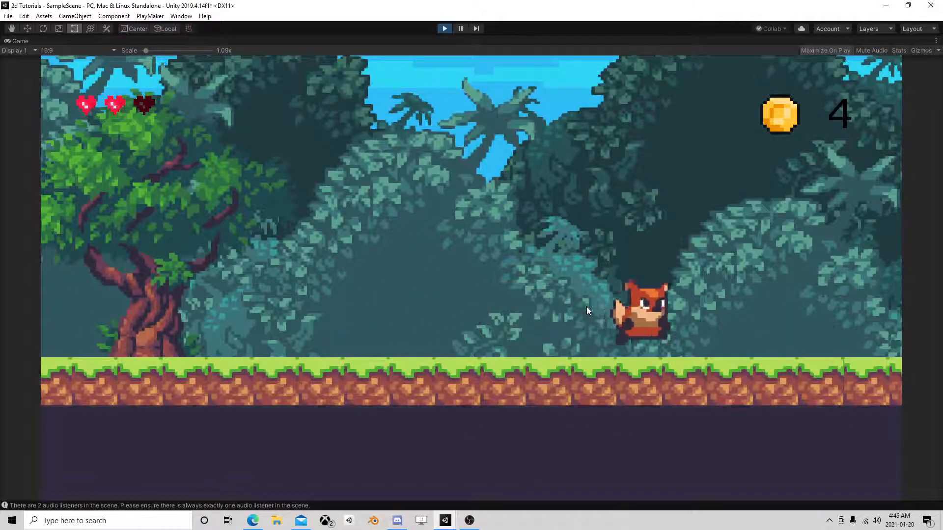
pyautogui.press('d')
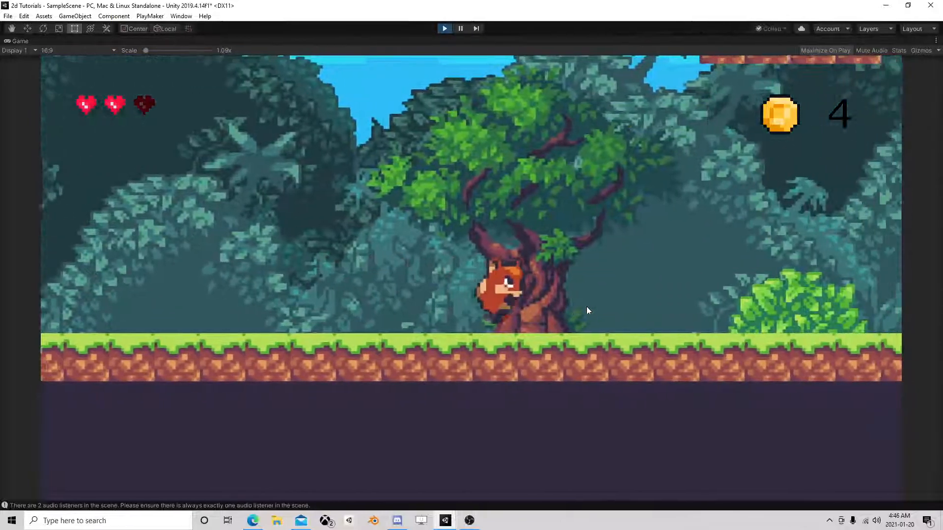
pyautogui.press('d')
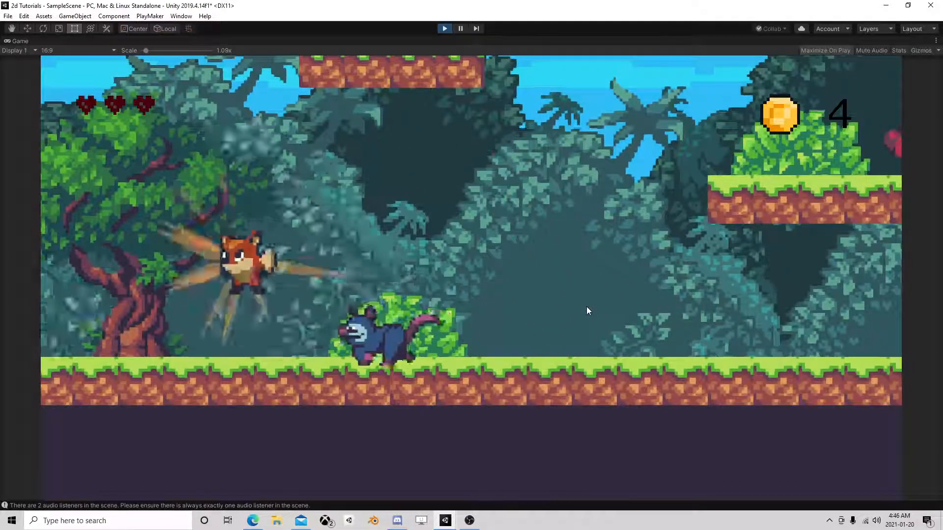
pyautogui.click(444, 28)
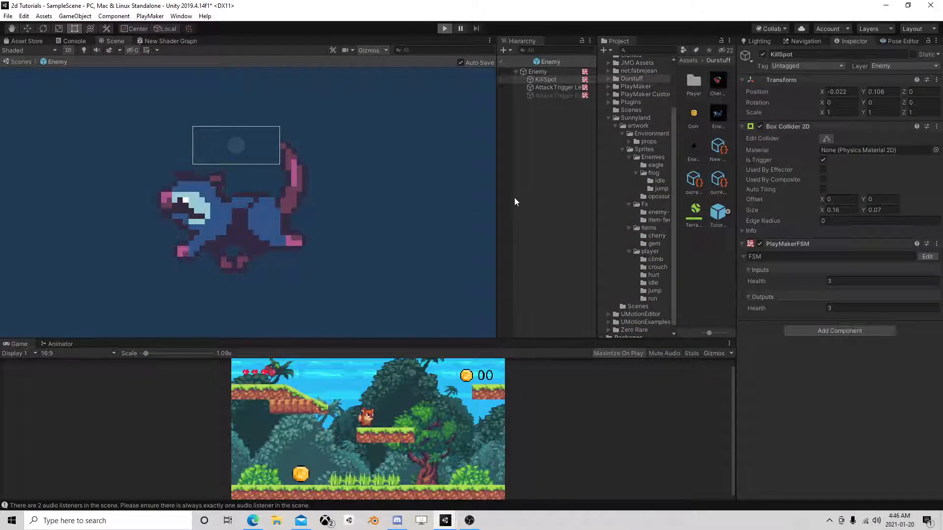
# Restart the game, drop the fox onto the enemy beside the starting platform and pause the game.
pyautogui.hotkey('ctrl', 'p')
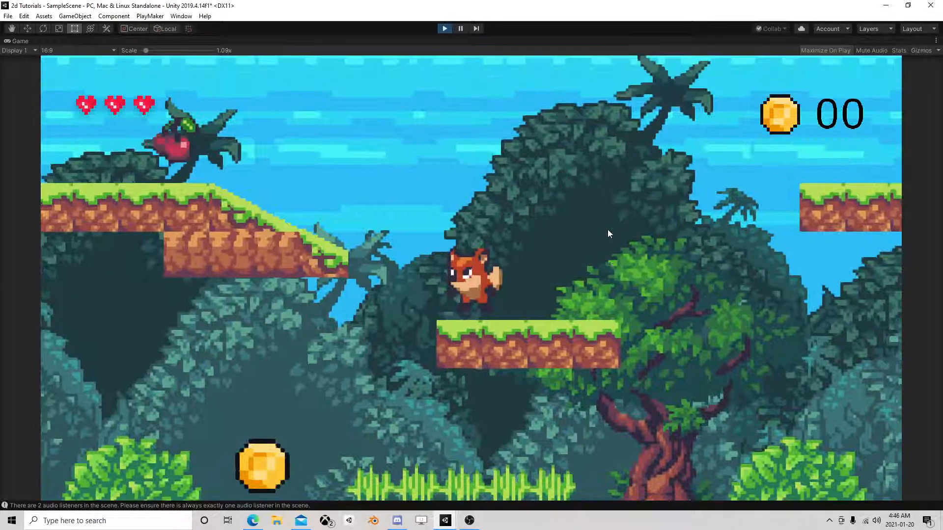
pyautogui.press('d')
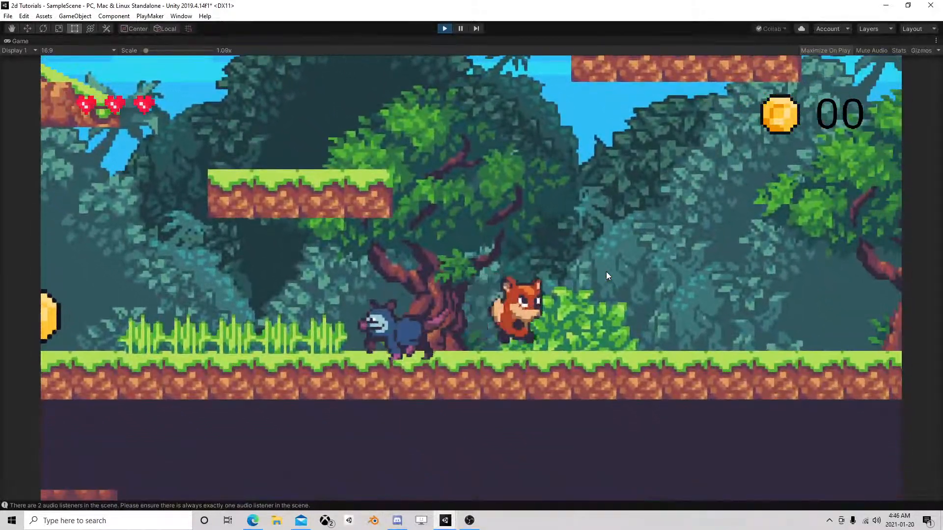
pyautogui.click(461, 29)
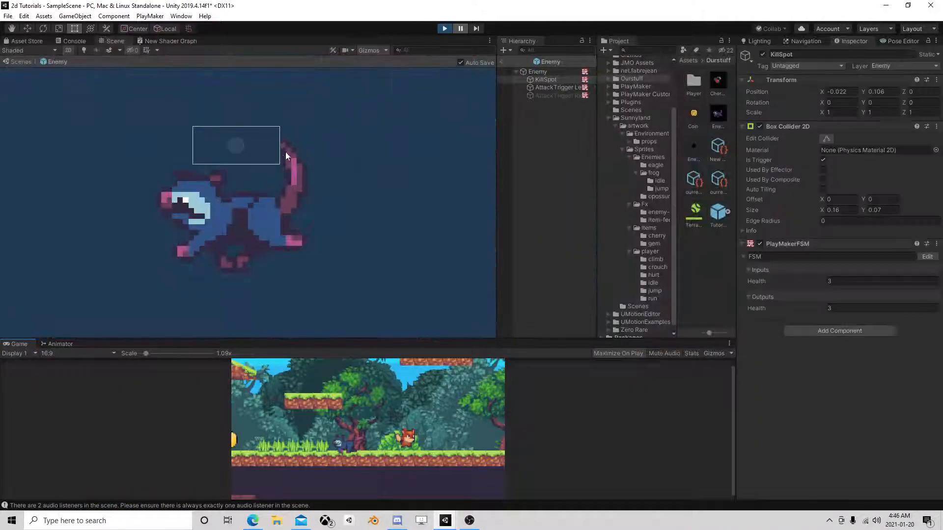
# Return from the Enemy prefab to the paused scene, select the enemy that was hit and reveal its child objects.
pyautogui.click(501, 61)
pyautogui.moveTo(142, 192); pyautogui.dragTo(319, 152, button='middle')
pyautogui.scroll(8, 281, 187)
pyautogui.click(193, 205)
pyautogui.click(523, 83)
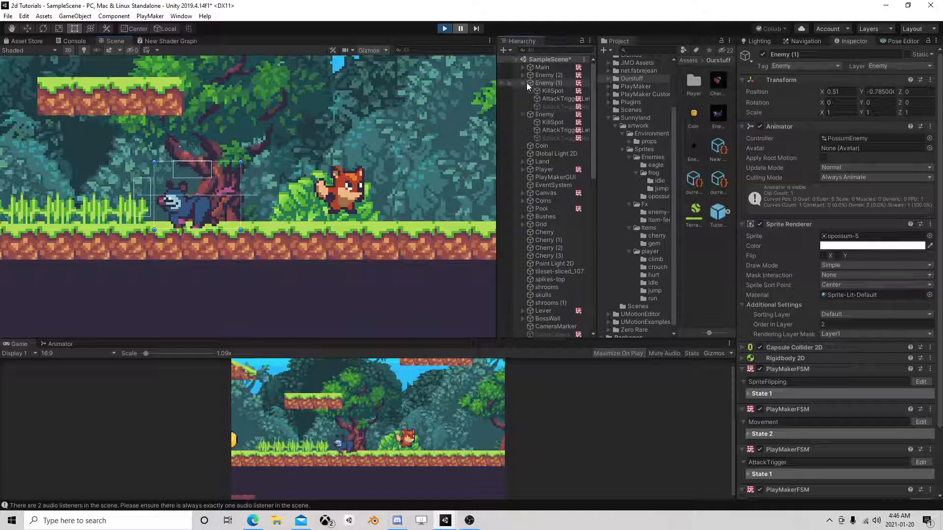
# Examine the actions of State 1, State 3 and State 4 in the KillSpot FSM of Enemy (1), including its velocity actions.
pyautogui.click(549, 91)
pyautogui.click(923, 255)
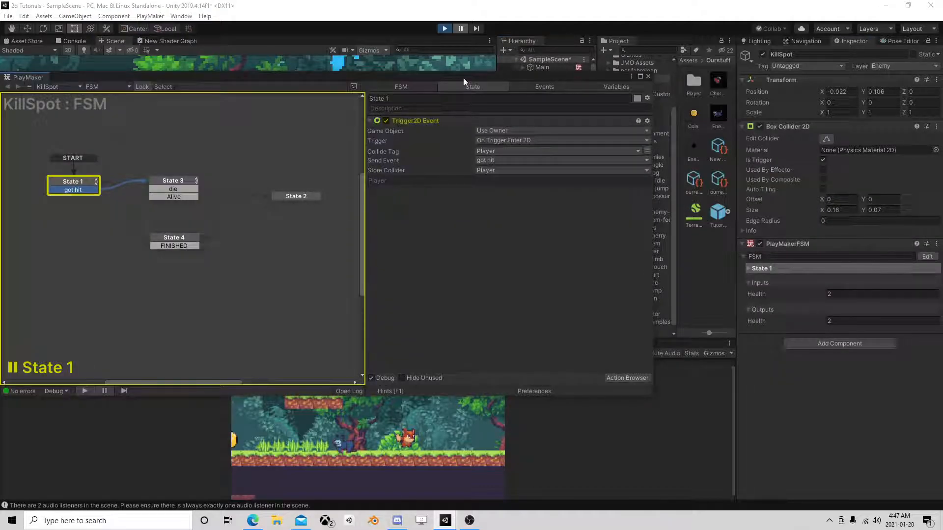
pyautogui.click(168, 184)
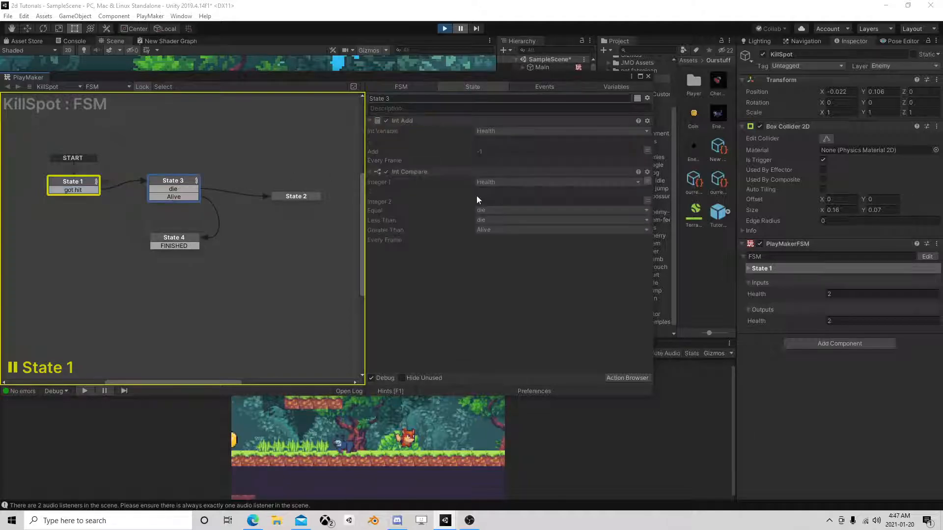
pyautogui.click(183, 190)
pyautogui.click(180, 238)
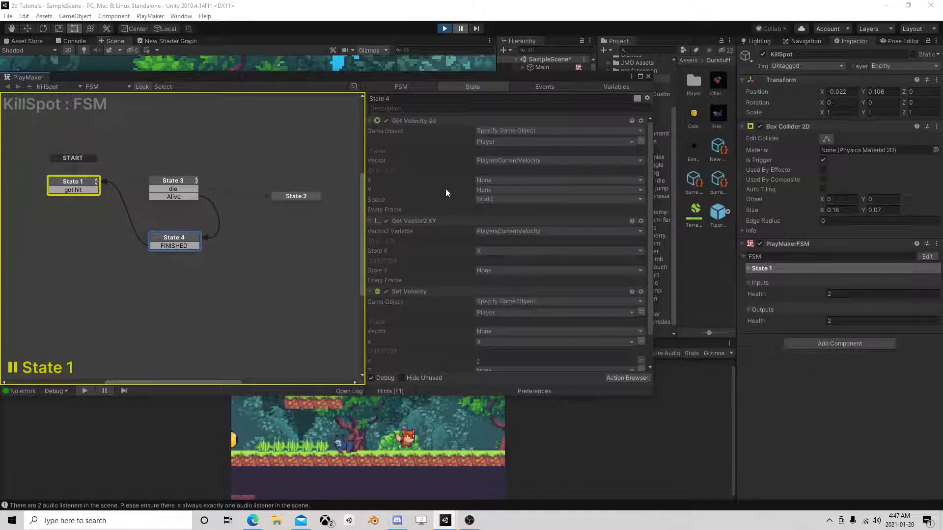
pyautogui.scroll(-3, 417, 205)
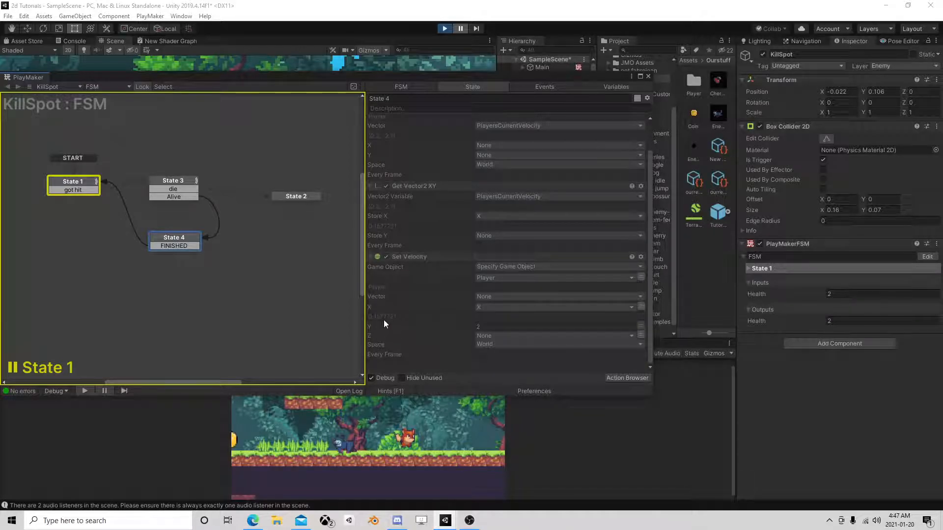
pyautogui.click(649, 76)
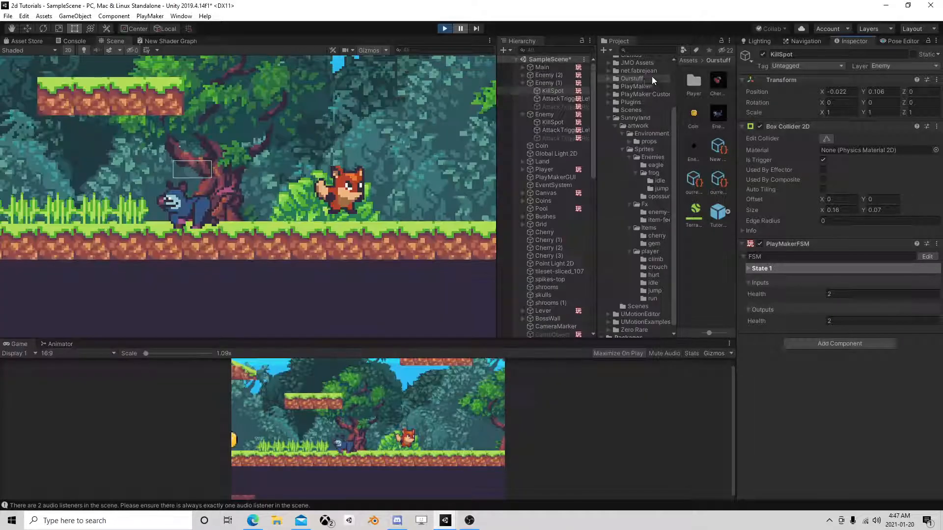
# Examine the State 2 actions in the Movement FSM of Enemy (1), briefly resuming the game before pausing it again.
pyautogui.click(546, 85)
pyautogui.scroll(-3, 830, 296)
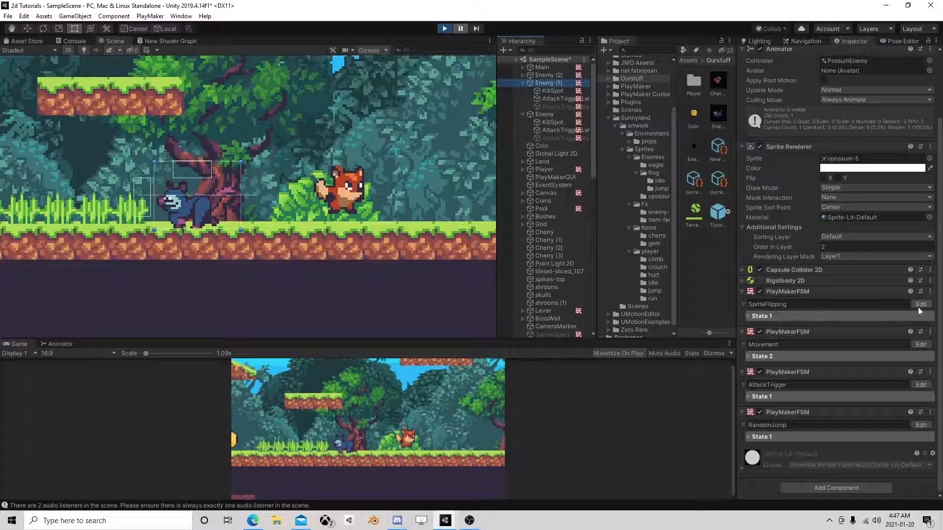
pyautogui.click(920, 344)
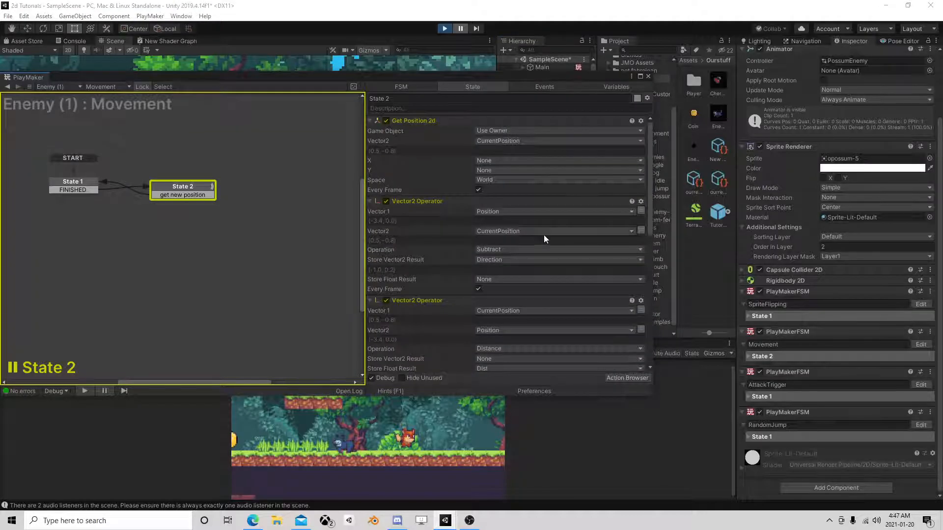
pyautogui.scroll(-5, 544, 239)
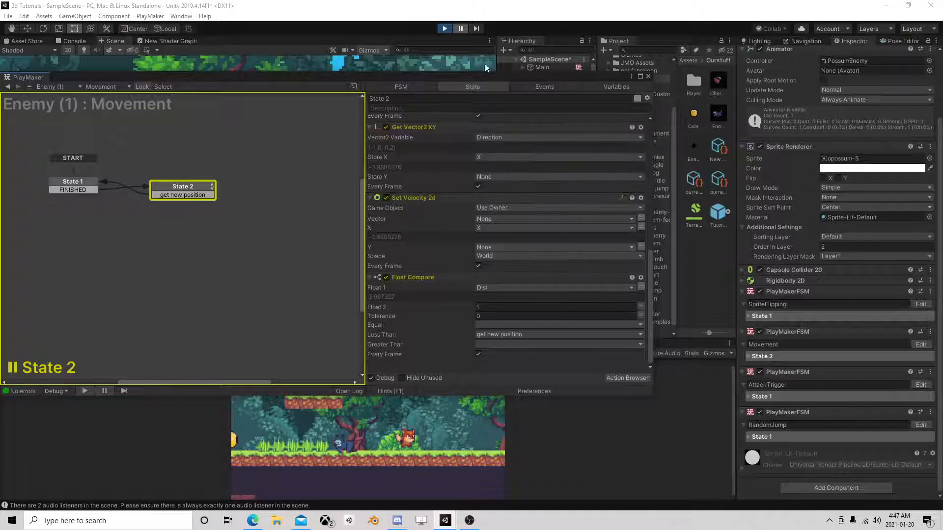
pyautogui.click(460, 29)
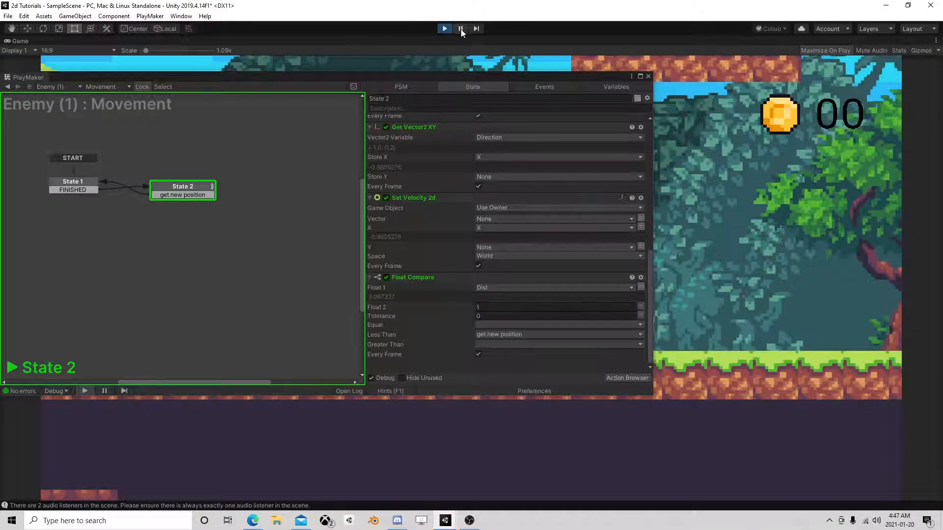
pyautogui.click(461, 29)
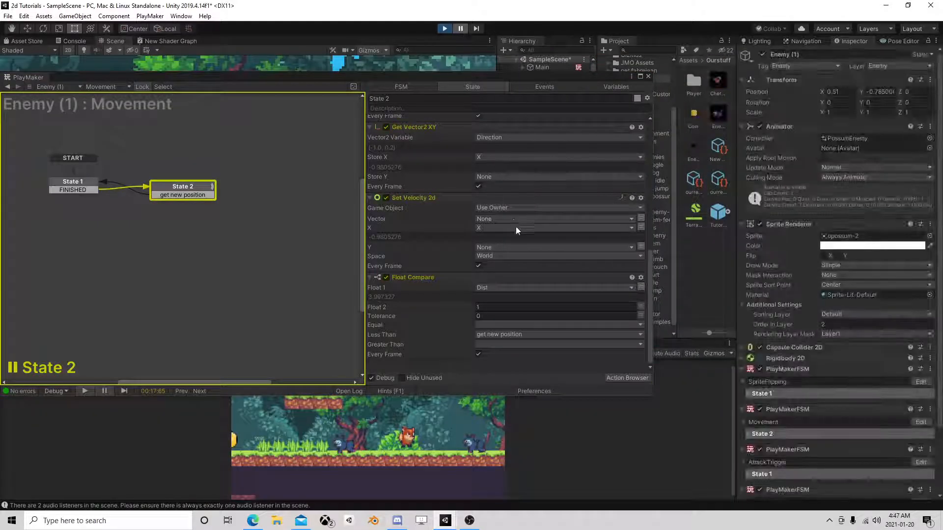
pyautogui.click(647, 76)
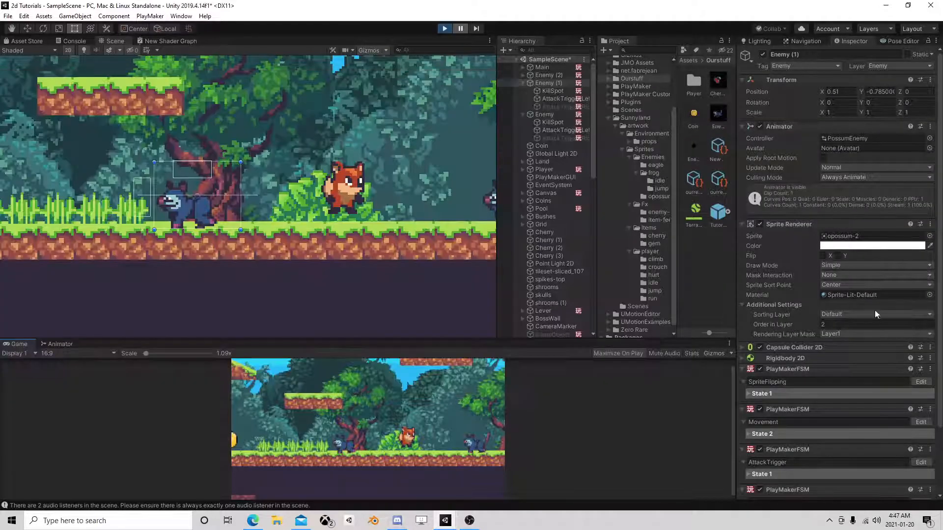
# Examine the velocity check and sprite flip actions in State 1 of the SpriteFlipping FSM of Enemy (1).
pyautogui.click(920, 381)
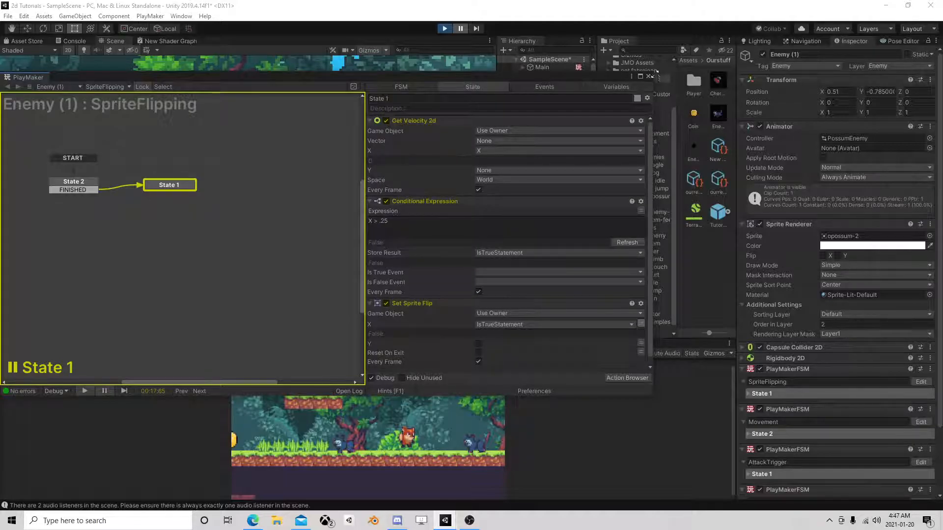
pyautogui.click(647, 76)
pyautogui.scroll(-3, 867, 335)
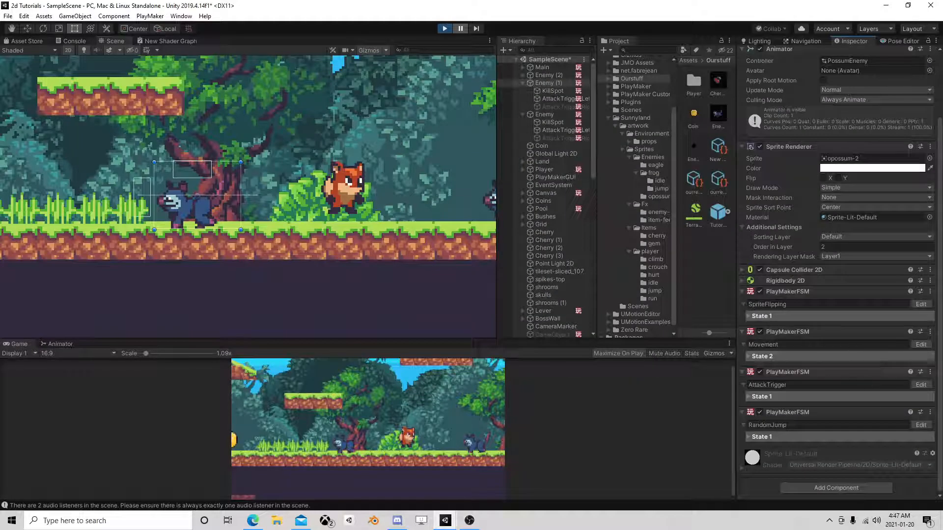
# Review the Set Velocity 2d and Float Compare actions in State 2 of Enemy (1)'s Movement FSM.
pyautogui.click(920, 345)
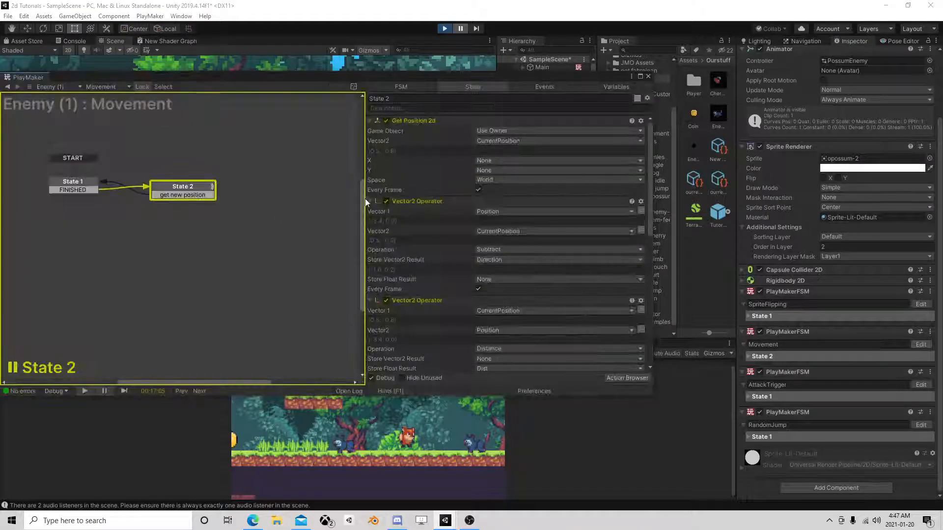
pyautogui.scroll(-5, 502, 246)
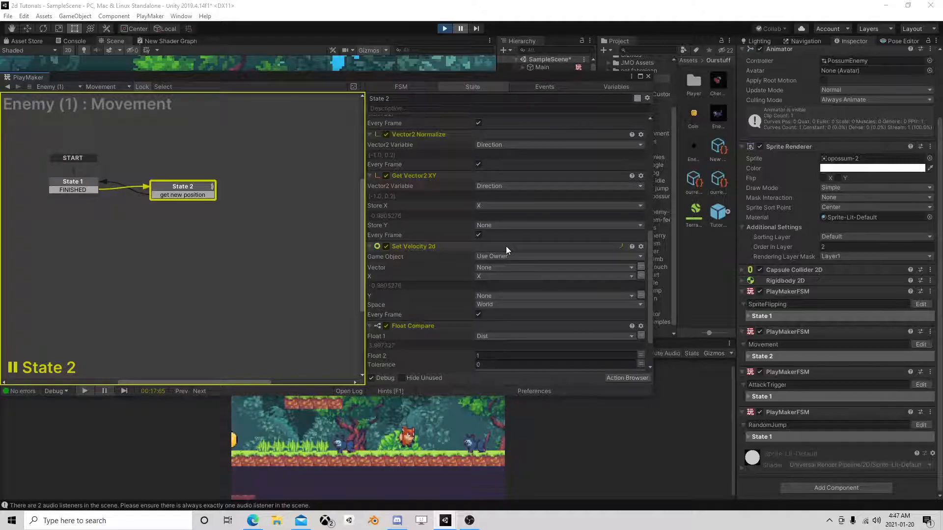
pyautogui.scroll(-1, 506, 246)
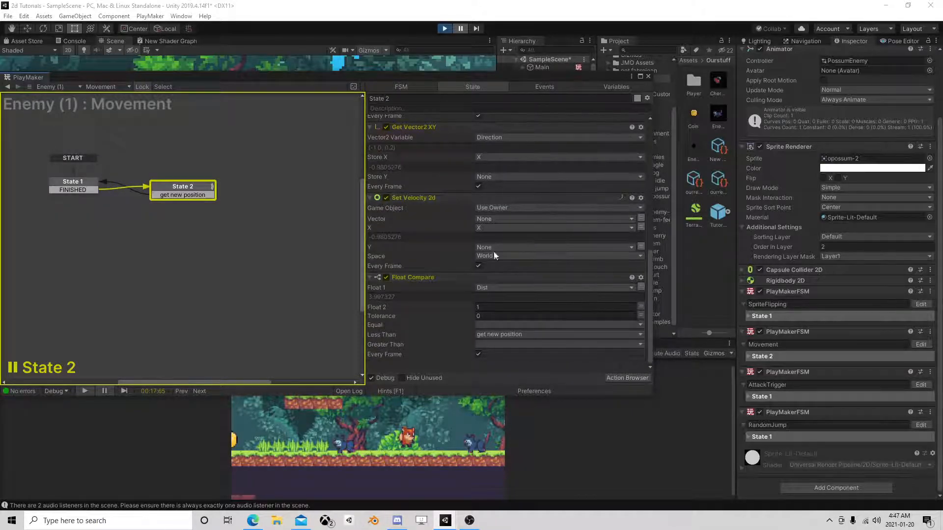
pyautogui.click(649, 75)
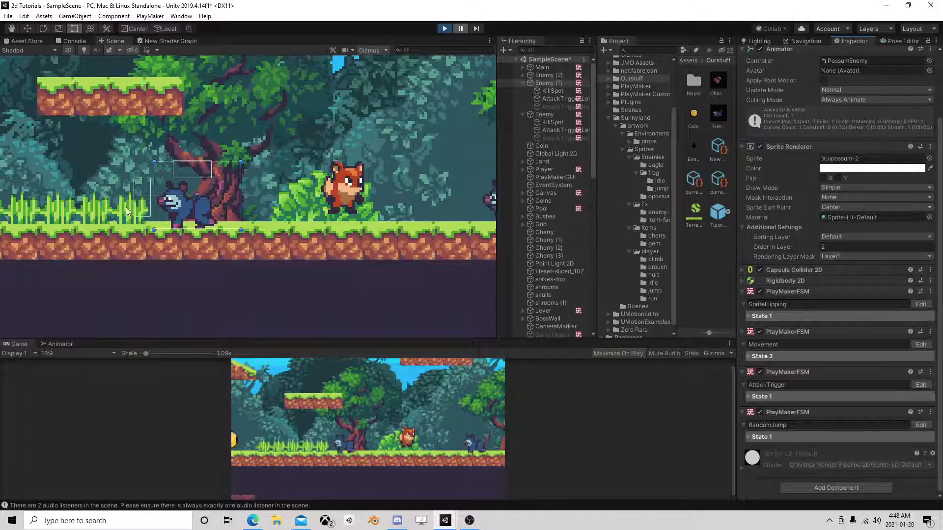
# Stop the game and collapse the child objects of Enemy (1) and Enemy in the hierarchy.
pyautogui.click(445, 29)
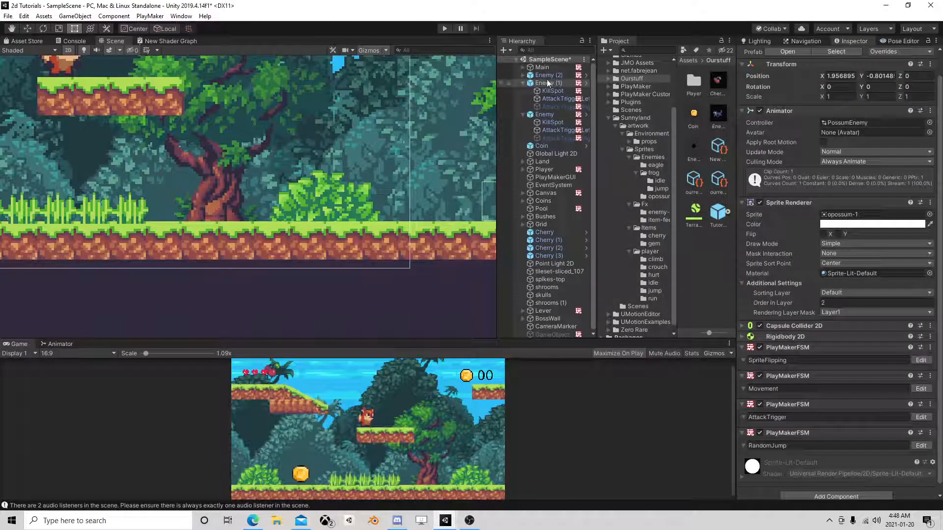
pyautogui.click(523, 83)
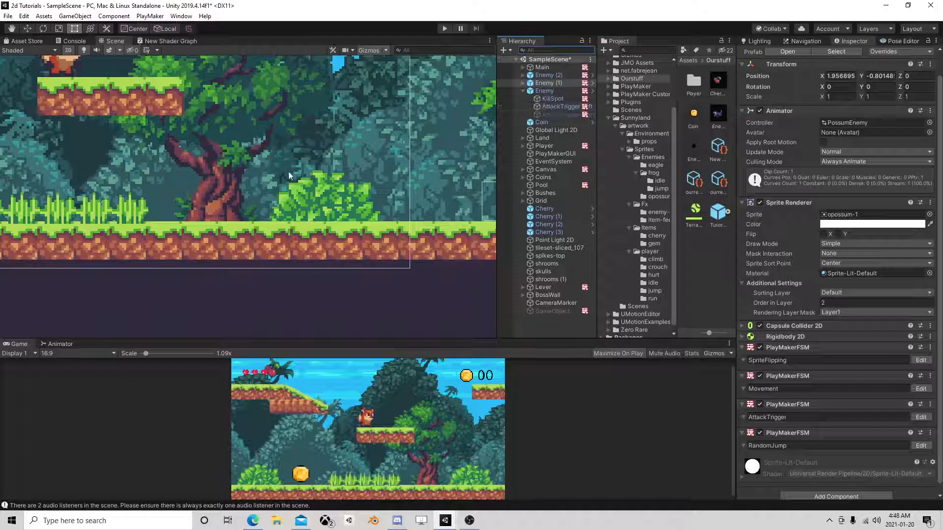
pyautogui.click(523, 91)
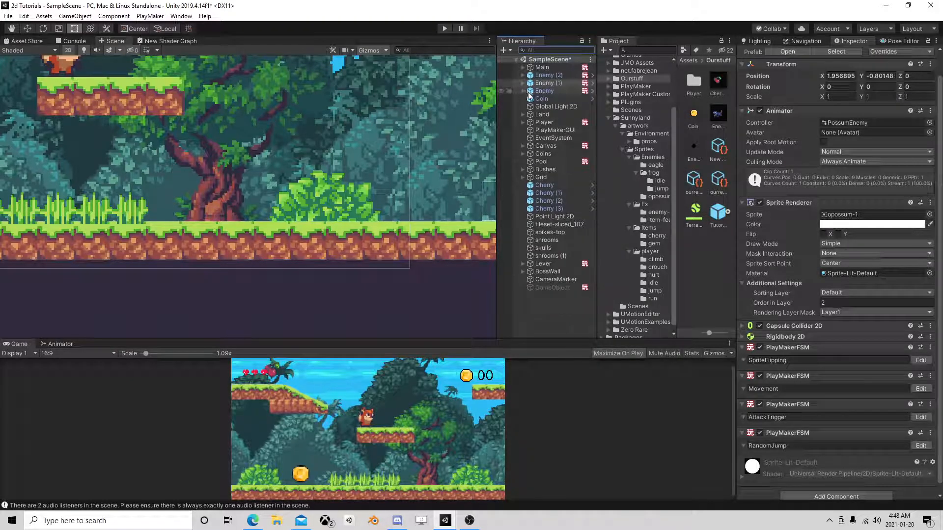
# Open the Player's Move FSM for editing and bring its state graph into view.
pyautogui.click(543, 122)
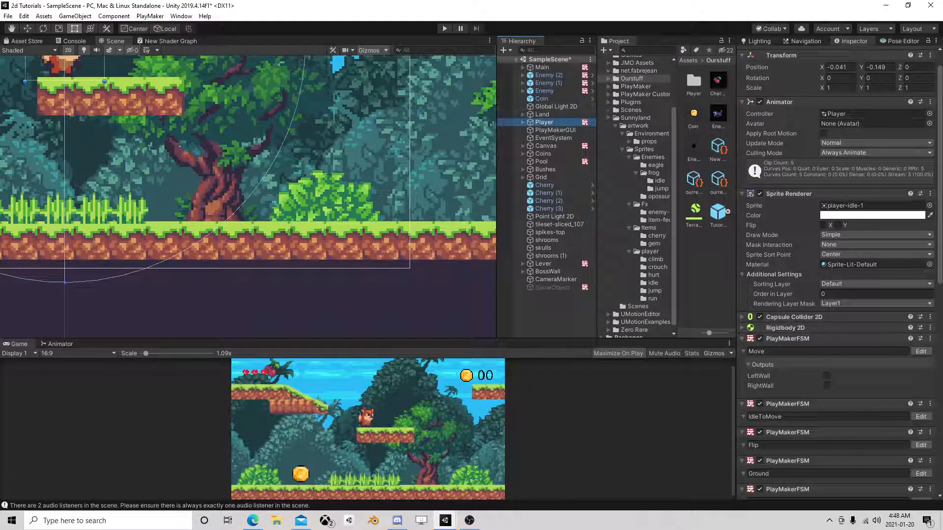
pyautogui.scroll(-5, 820, 343)
pyautogui.click(920, 174)
pyautogui.moveTo(153, 265); pyautogui.dragTo(181, 235, button='middle')
pyautogui.scroll(2, 262, 245)
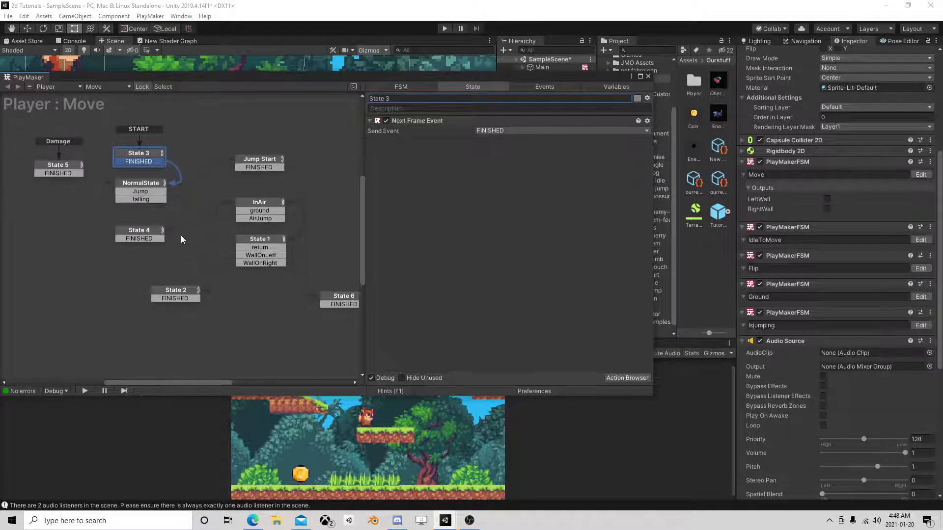
# Examine the State 3, NormalState, Jump Start, InAir and State 4 states of the Player's Move FSM and how they connect.
pyautogui.click(145, 158)
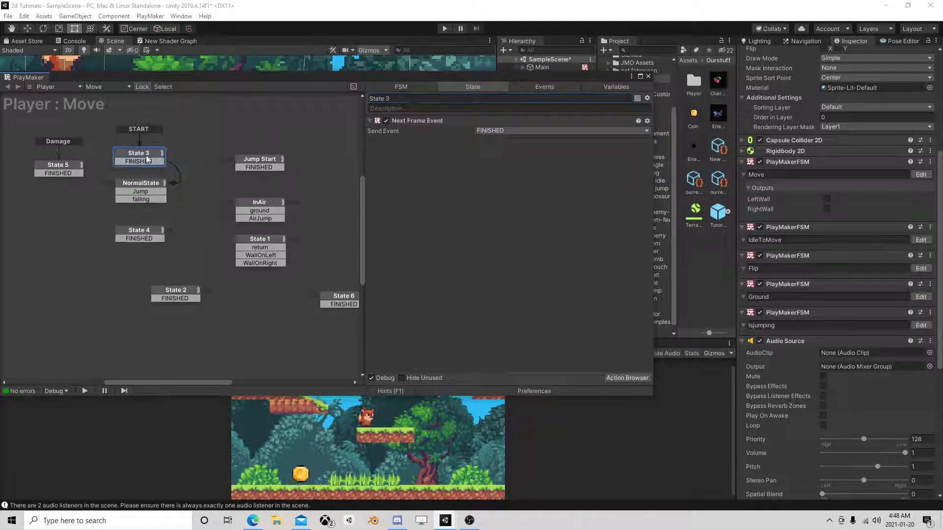
pyautogui.click(145, 182)
pyautogui.click(267, 161)
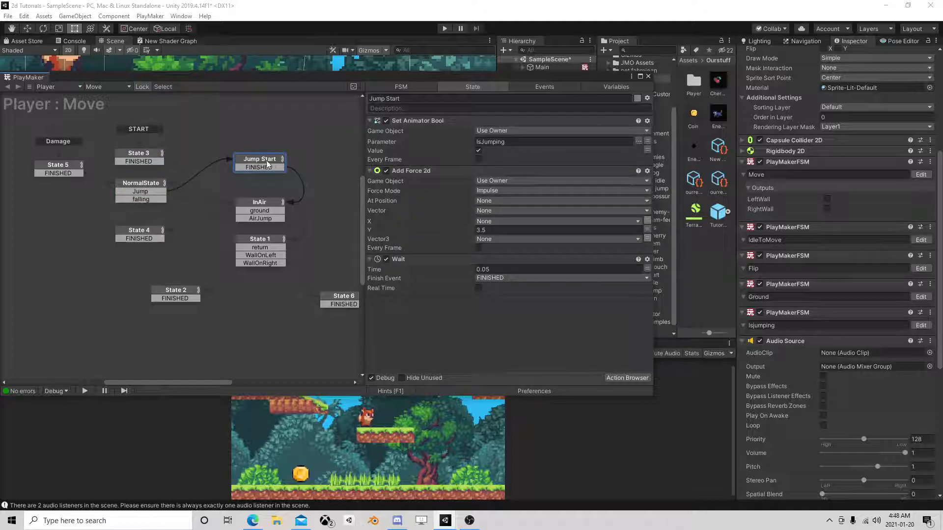
pyautogui.click(271, 201)
pyautogui.scroll(-2, 455, 228)
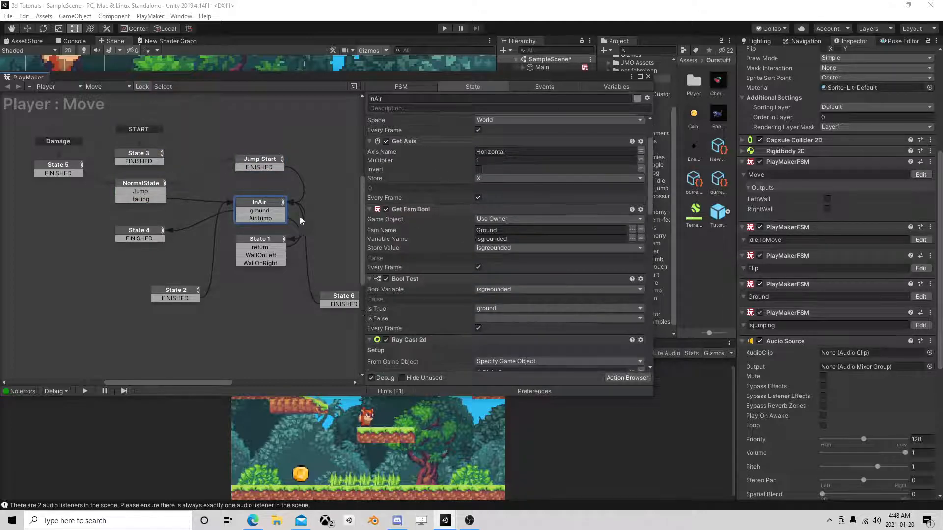
pyautogui.click(270, 217)
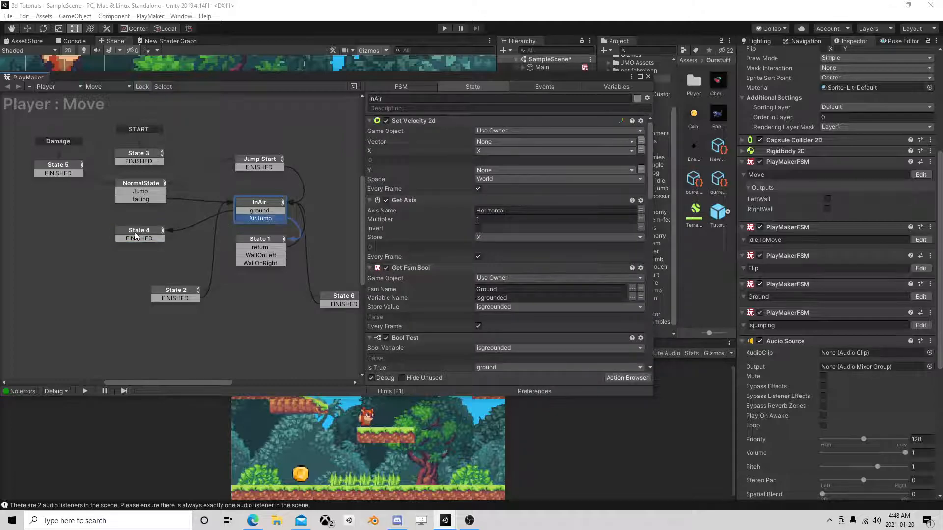
pyautogui.click(138, 239)
pyautogui.click(256, 204)
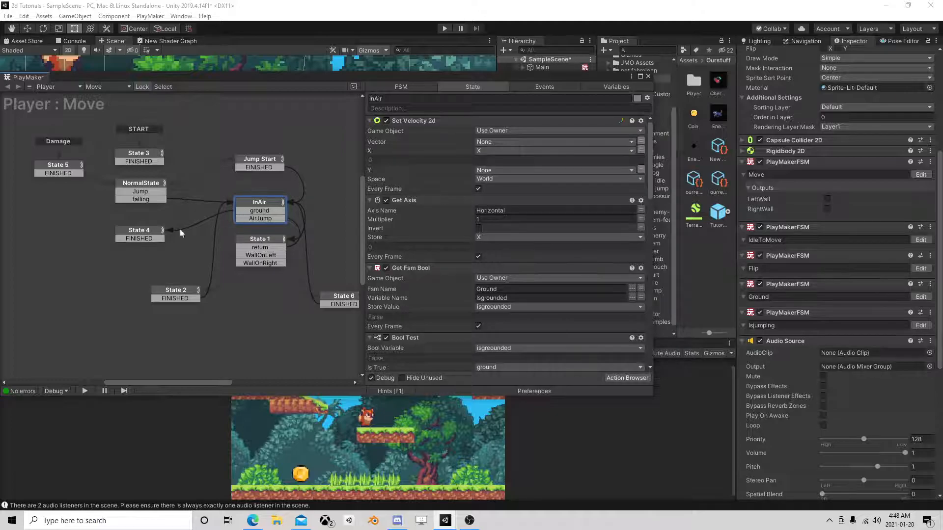
pyautogui.click(138, 233)
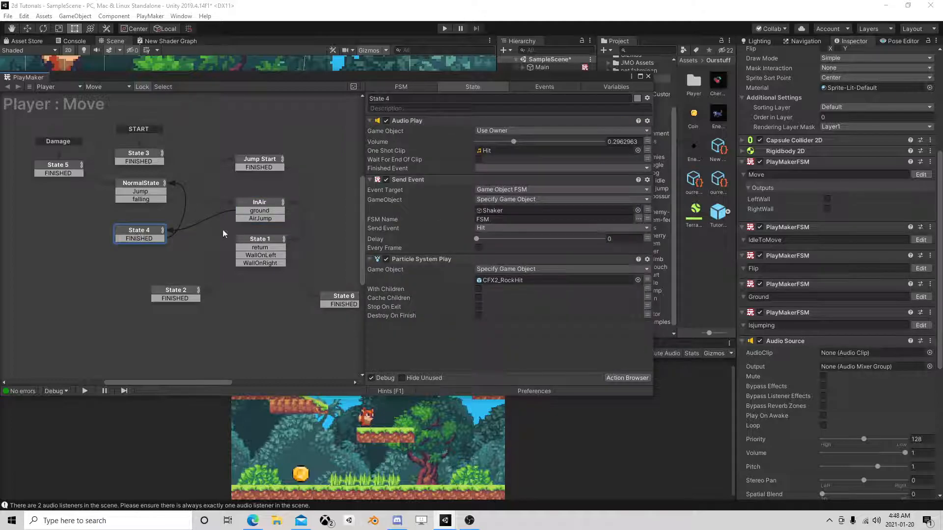
# Examine all actions of the InAir state, from Set Velocity 2d to Get Key Down, and close the FSM editor.
pyautogui.click(262, 204)
pyautogui.moveTo(261, 202); pyautogui.dragTo(267, 195)
pyautogui.scroll(-5, 467, 246)
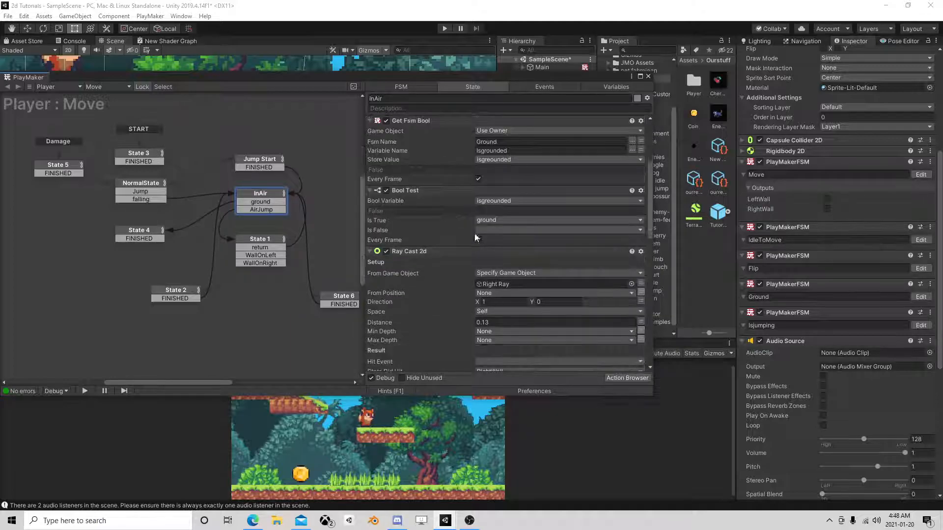
pyautogui.scroll(5, 475, 233)
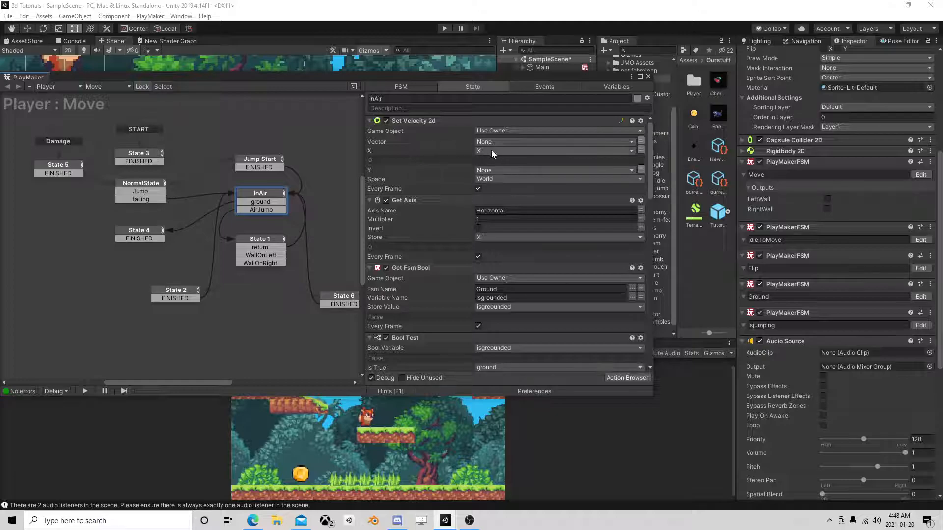
pyautogui.scroll(-3, 490, 182)
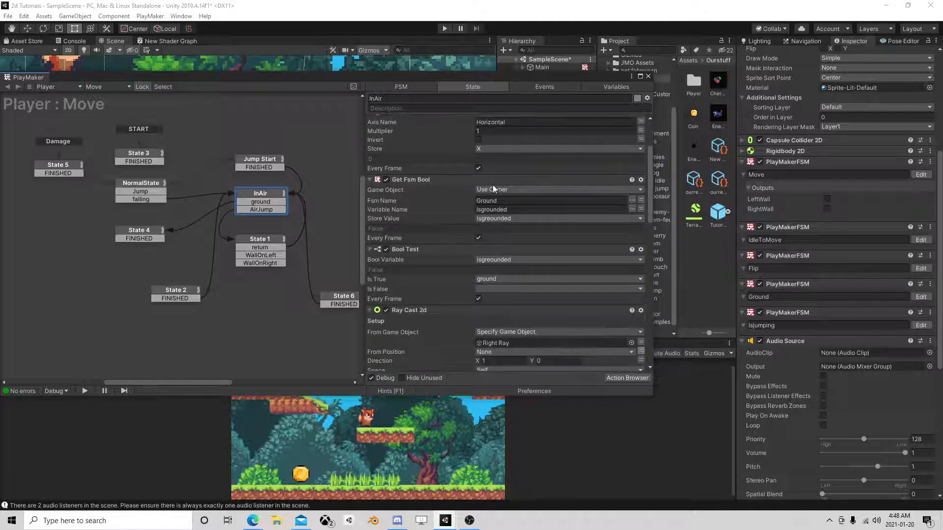
pyautogui.scroll(-9, 492, 186)
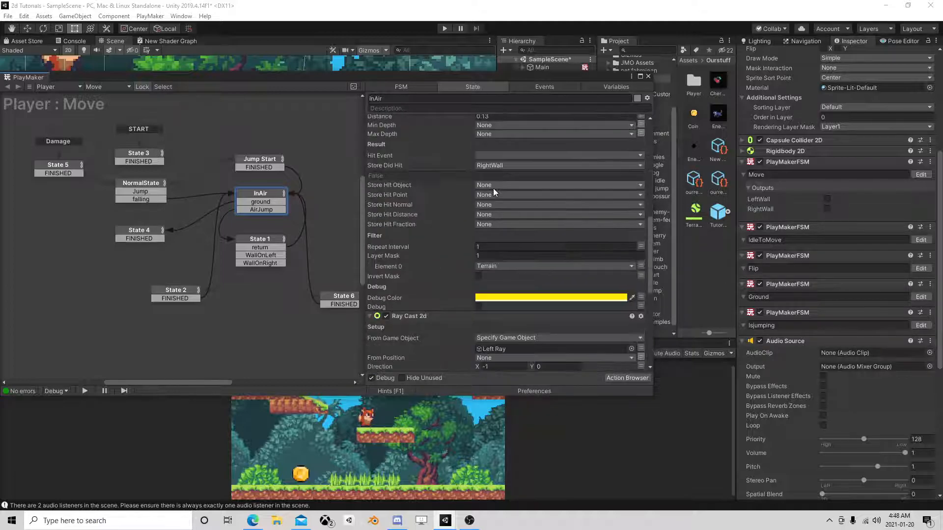
pyautogui.scroll(-9, 493, 186)
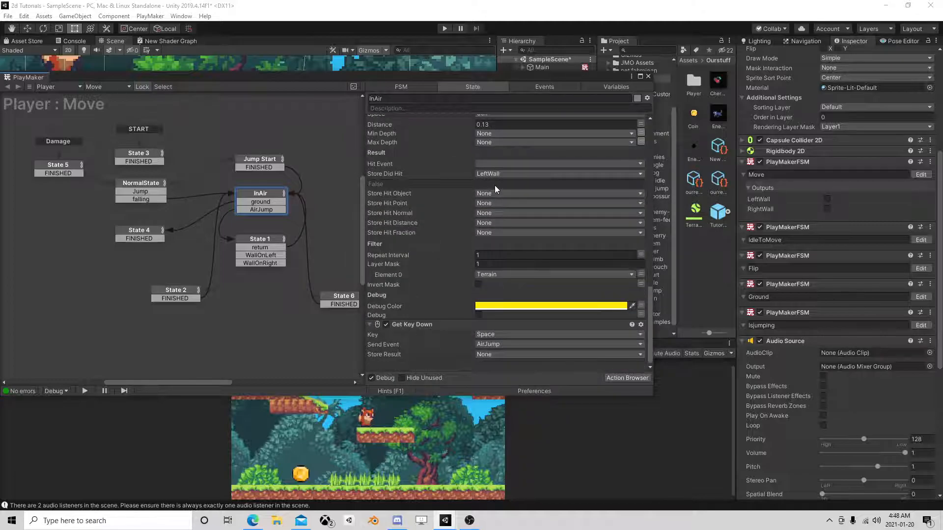
pyautogui.scroll(20, 496, 185)
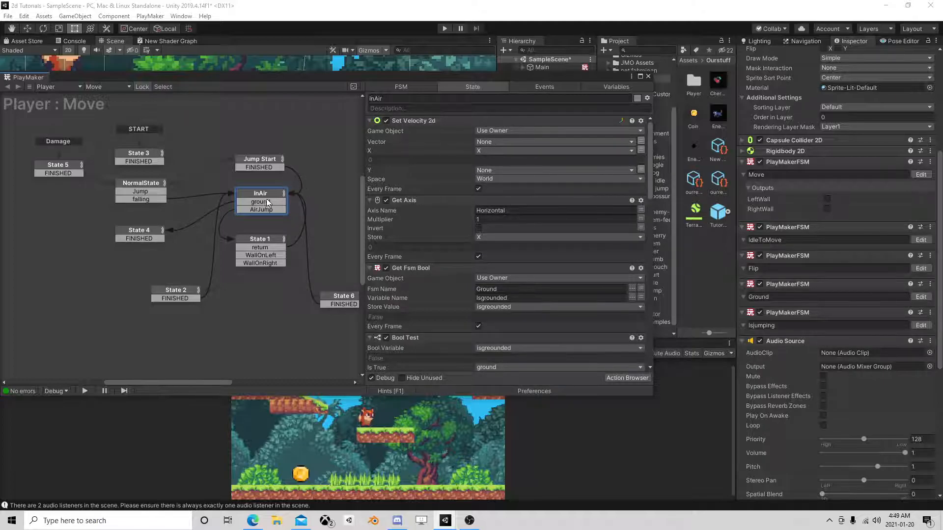
pyautogui.click(648, 76)
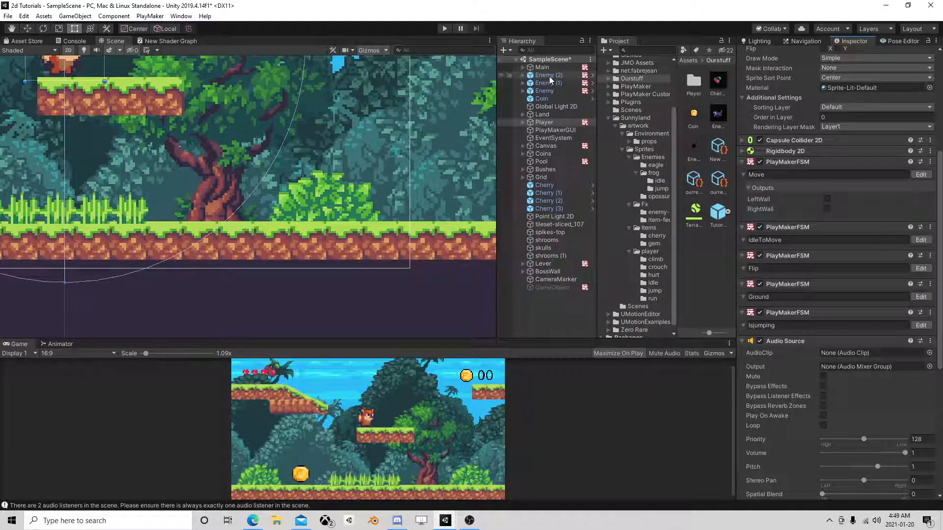
# Run the game, jump the player onto an enemy and pause right at the hit.
pyautogui.click(444, 28)
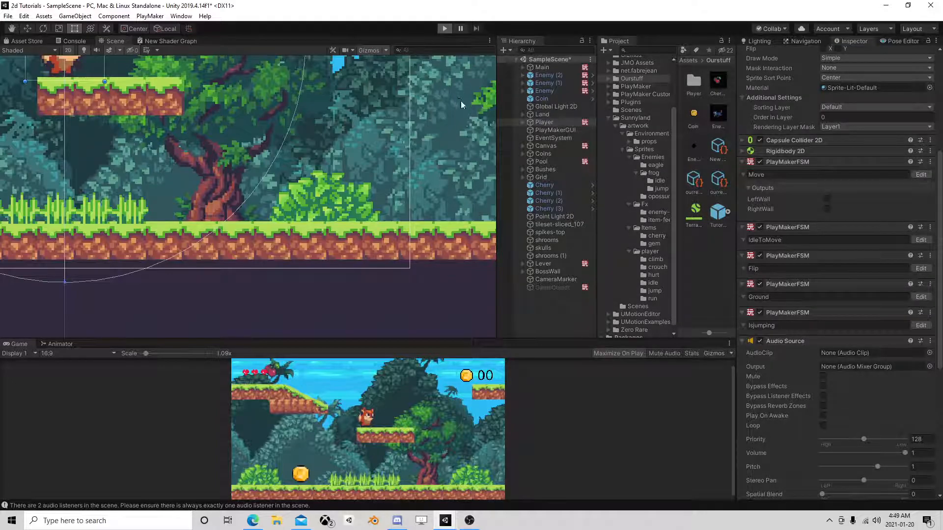
pyautogui.press('a')
pyautogui.press('d')
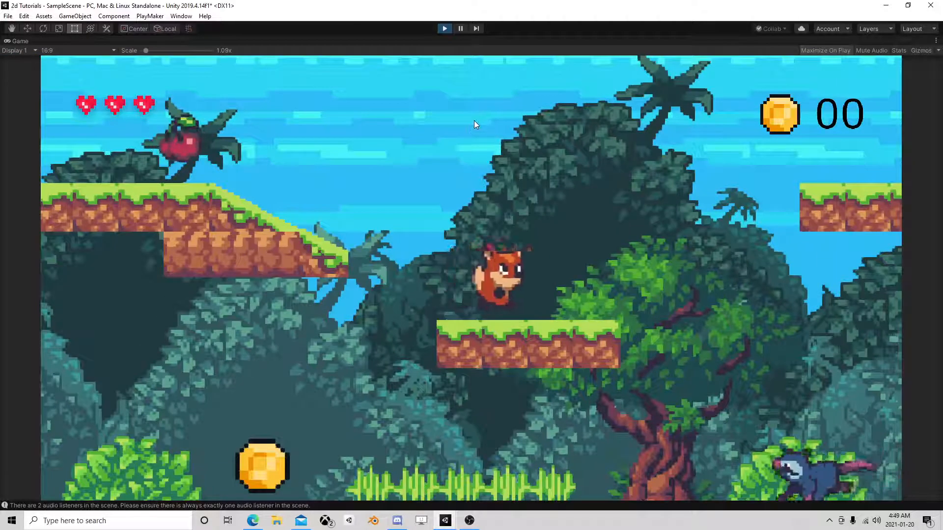
pyautogui.press('space')
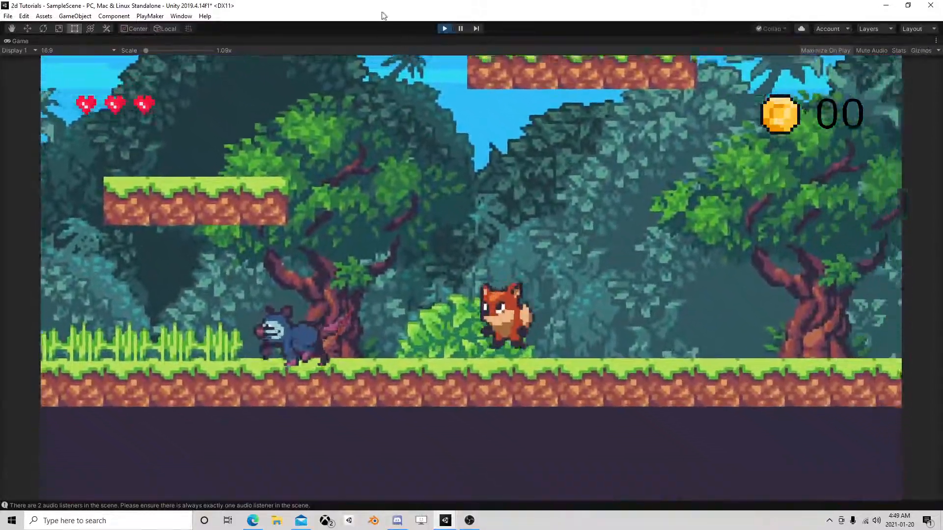
pyautogui.press('a')
pyautogui.press('space')
pyautogui.click(460, 28)
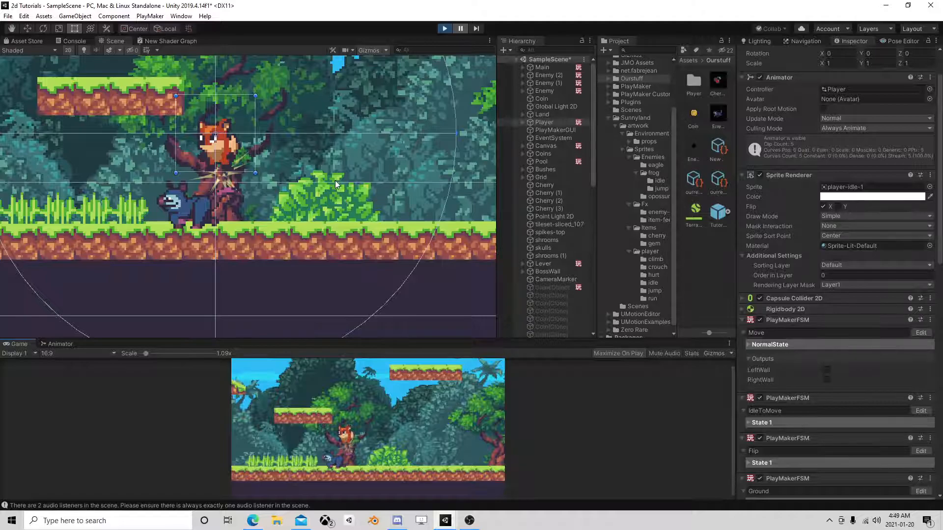
# Open the paused Player's Move FSM, inspect its InAir state and shift the editor window away from the scene view.
pyautogui.click(551, 124)
pyautogui.scroll(-3, 792, 279)
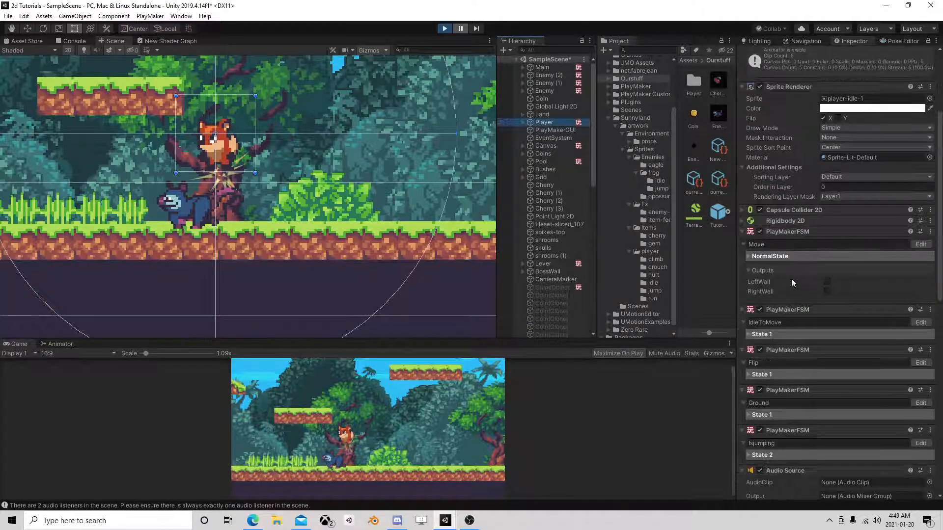
pyautogui.click(920, 245)
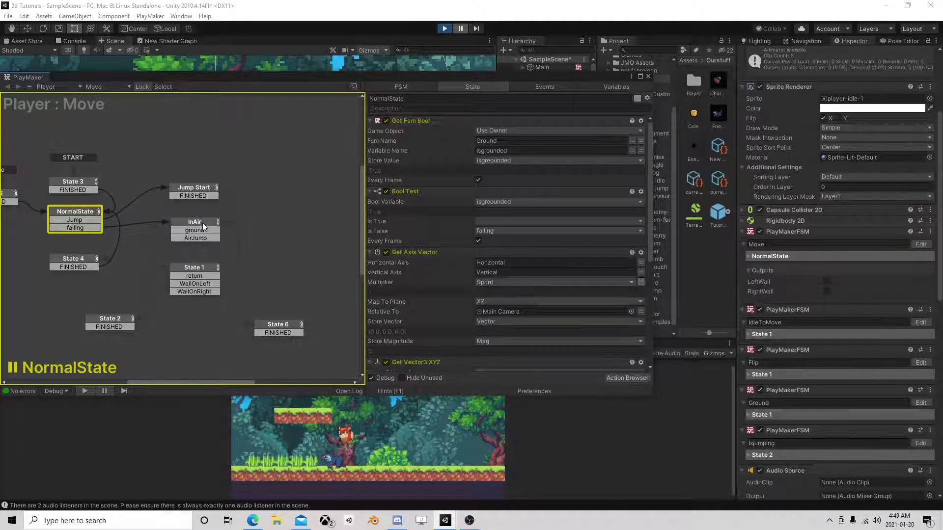
pyautogui.click(203, 227)
pyautogui.moveTo(443, 78); pyautogui.dragTo(607, 123)
# Resume the game briefly, pause it again and reposition the FSM editor so the player in the scene stays visible.
pyautogui.click(462, 29)
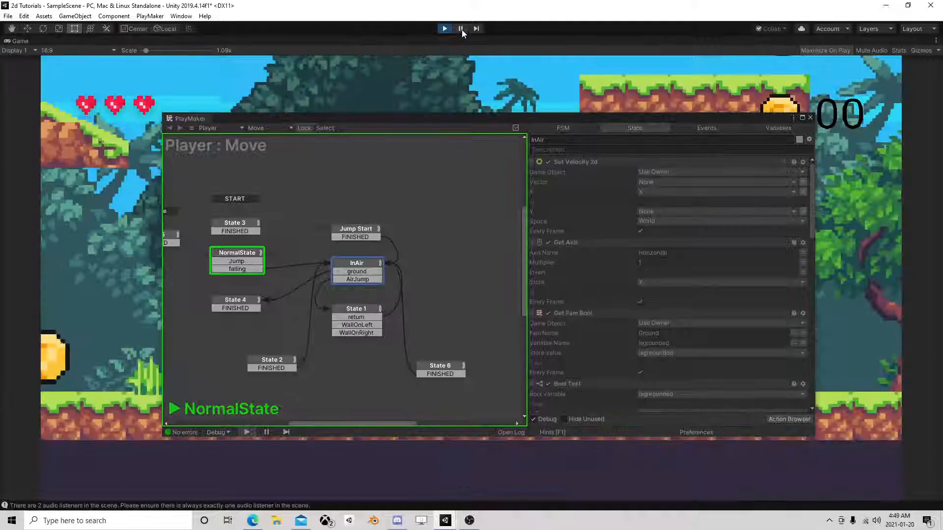
pyautogui.click(461, 29)
pyautogui.moveTo(463, 120); pyautogui.dragTo(619, 45)
# Advance the paused game frame by frame through the player's landing on the enemy, watching the Move FSM's active state.
pyautogui.click(480, 29)
pyautogui.click(480, 30)
pyautogui.click(480, 29)
pyautogui.click(480, 30)
pyautogui.click(479, 29)
pyautogui.click(479, 29)
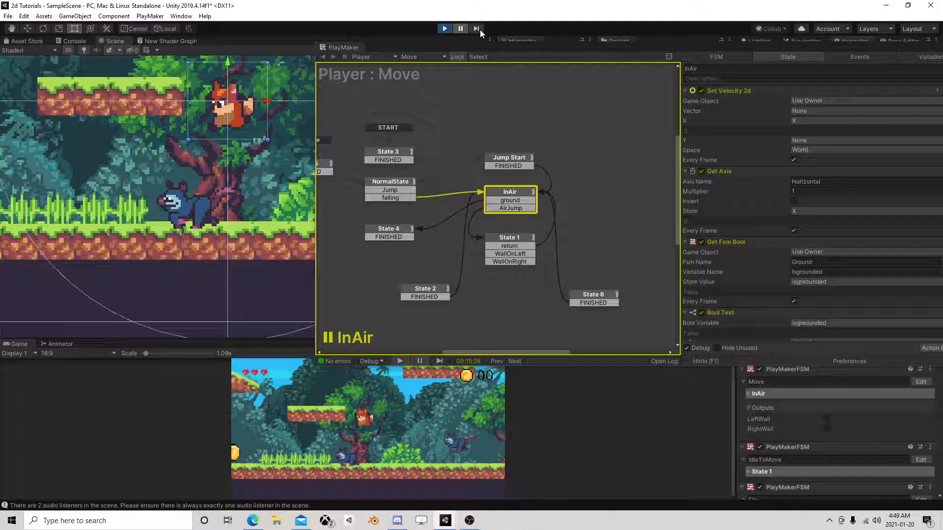
pyautogui.click(479, 29)
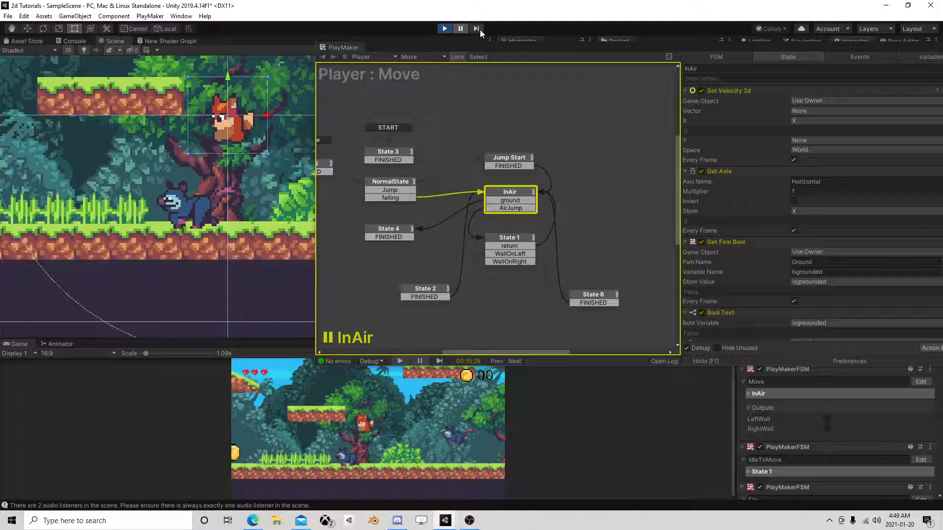
pyautogui.click(480, 29)
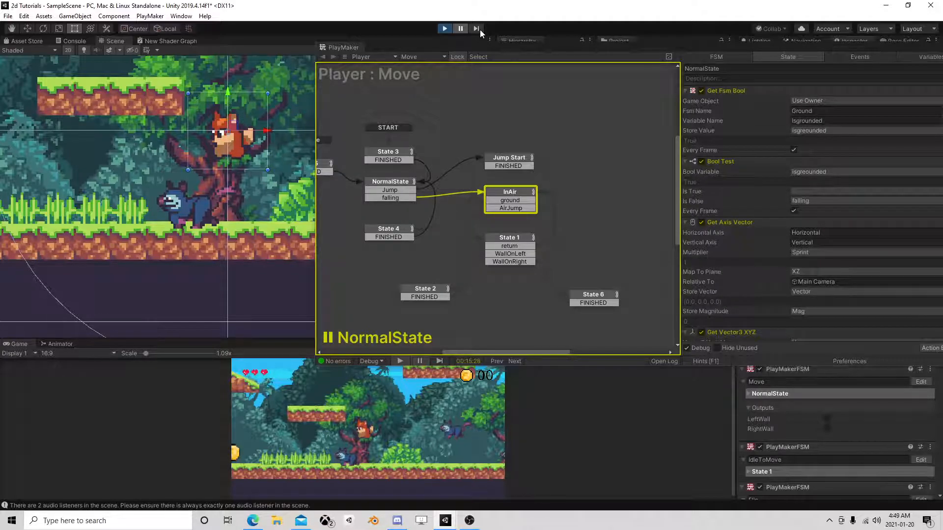
pyautogui.click(479, 29)
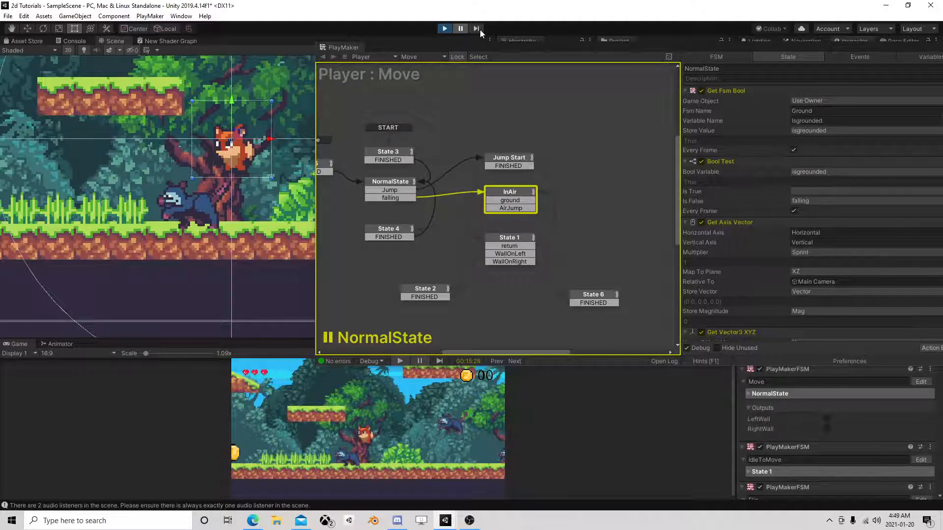
pyautogui.click(480, 29)
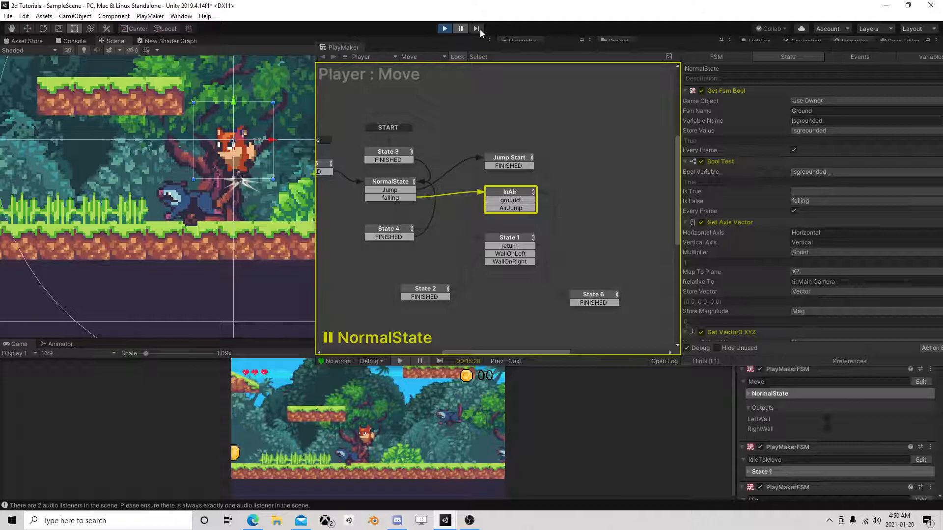
pyautogui.click(479, 30)
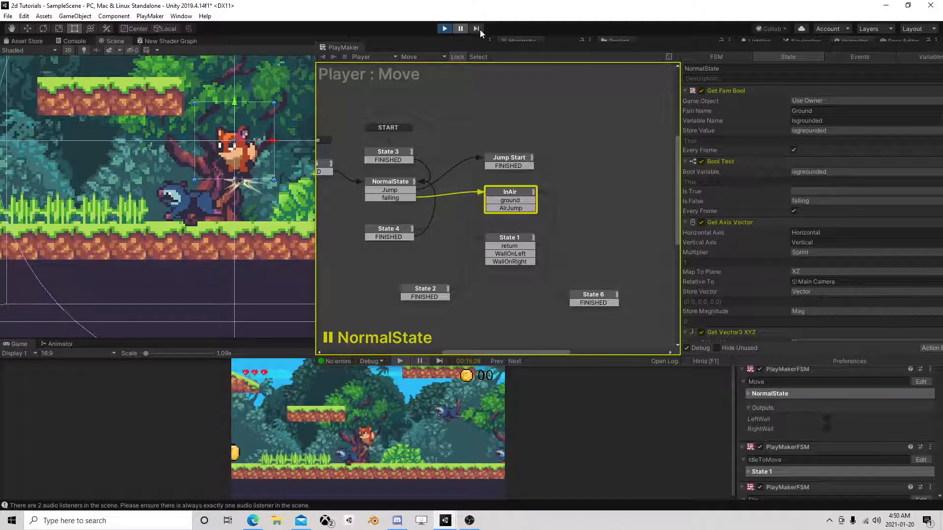
pyautogui.click(480, 29)
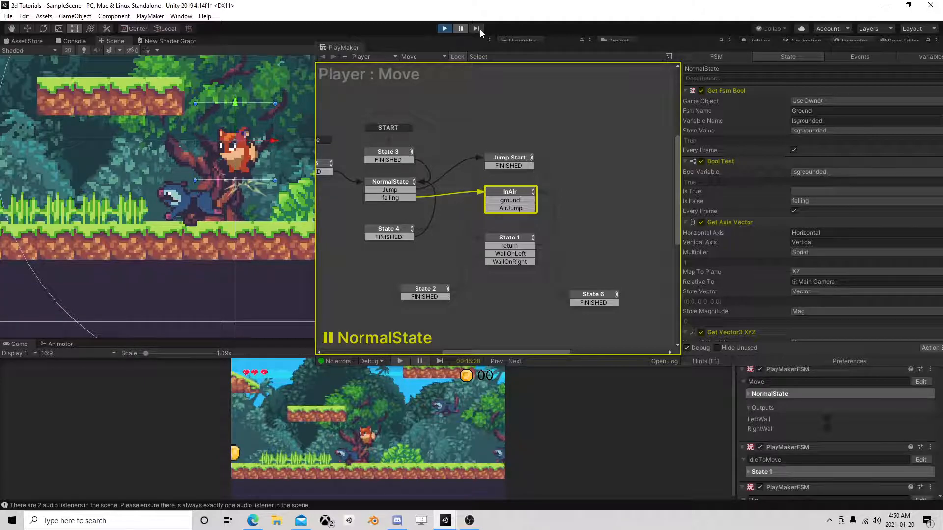
# Compare the grounded checks in the NormalState and InAir states of the Player's Move FSM.
pyautogui.scroll(-3, 796, 147)
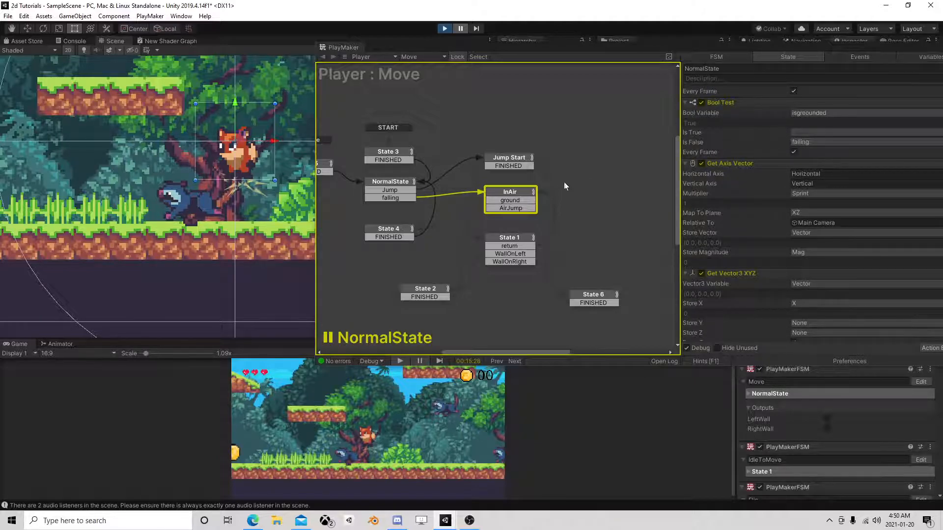
pyautogui.click(514, 193)
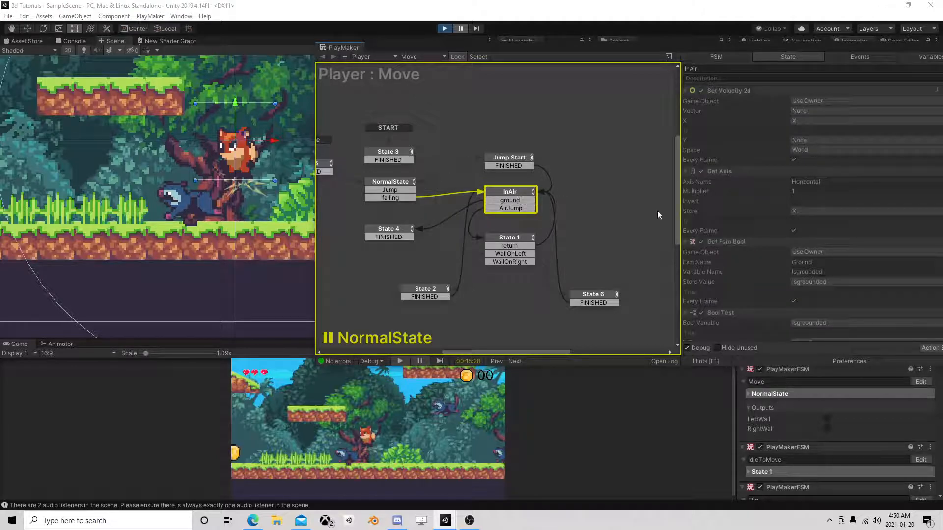
pyautogui.scroll(-3, 764, 239)
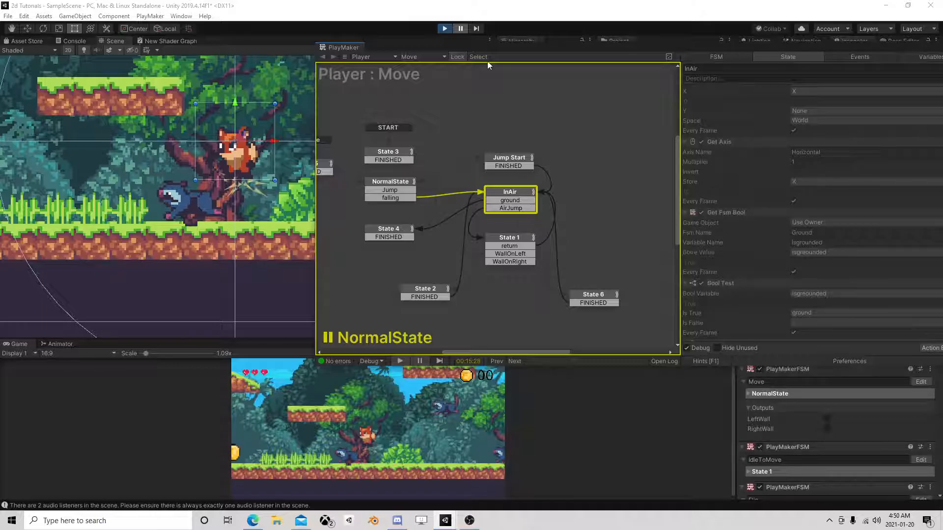
# Restart the game, move the FSM editor below the player and run the player toward the enemies, pausing mid-jump.
pyautogui.click(460, 28)
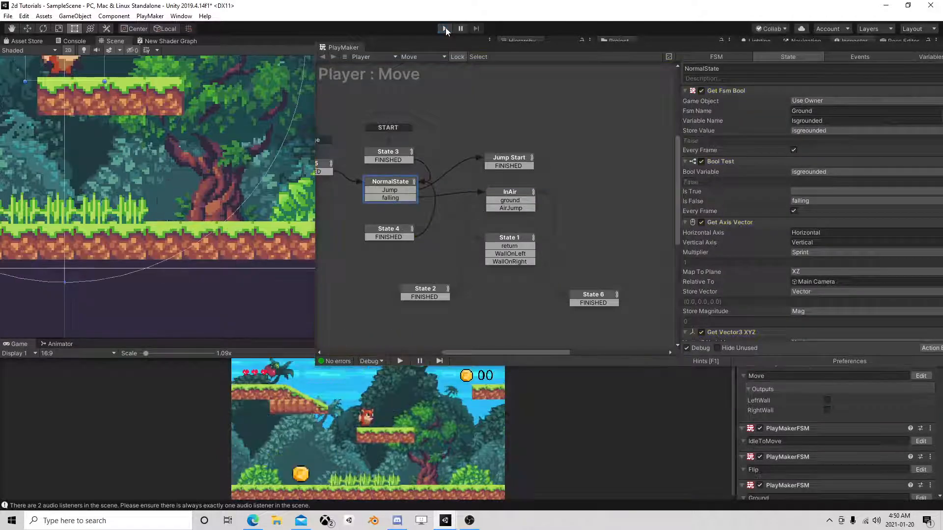
pyautogui.click(445, 28)
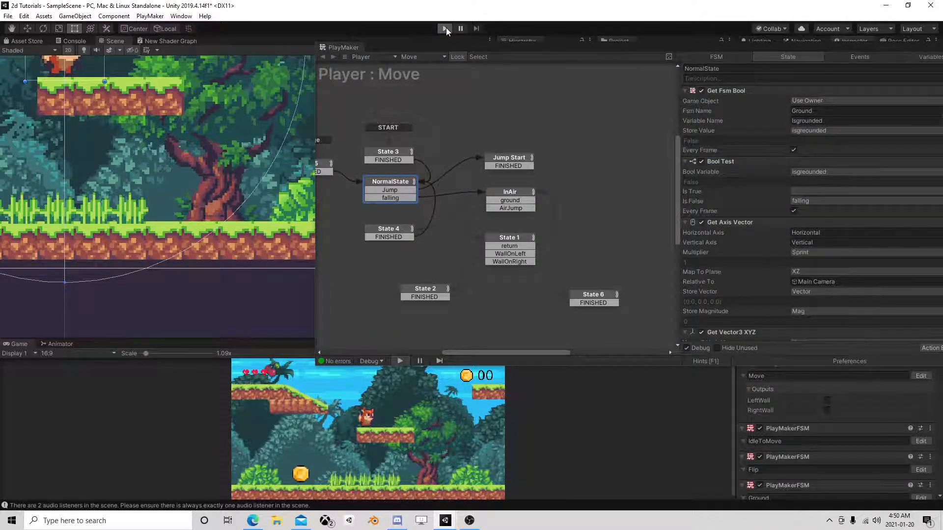
pyautogui.click(445, 29)
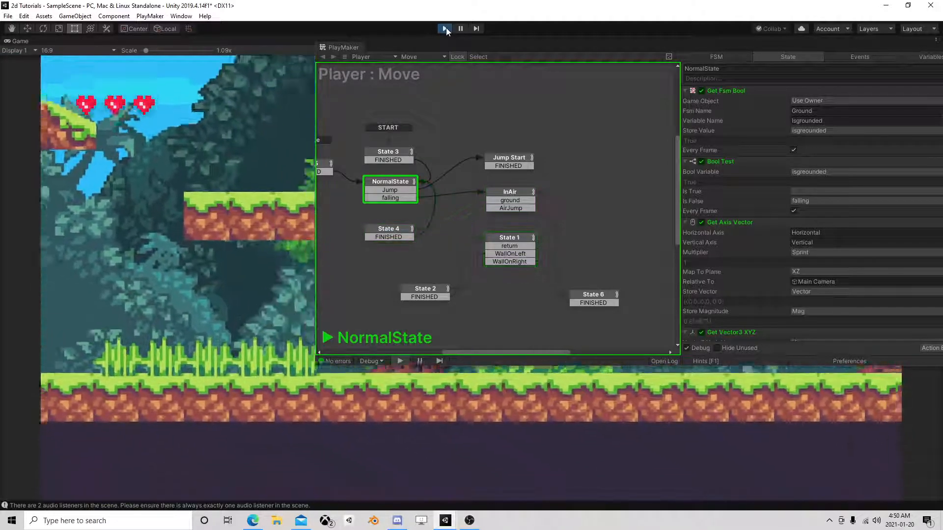
pyautogui.moveTo(574, 54); pyautogui.dragTo(561, 401)
pyautogui.press('Right')
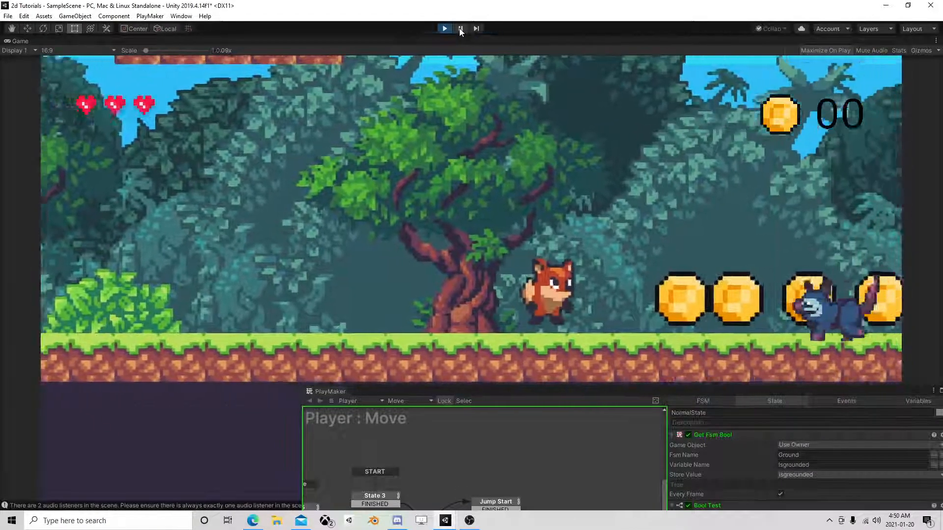
pyautogui.press('space')
pyautogui.click(460, 29)
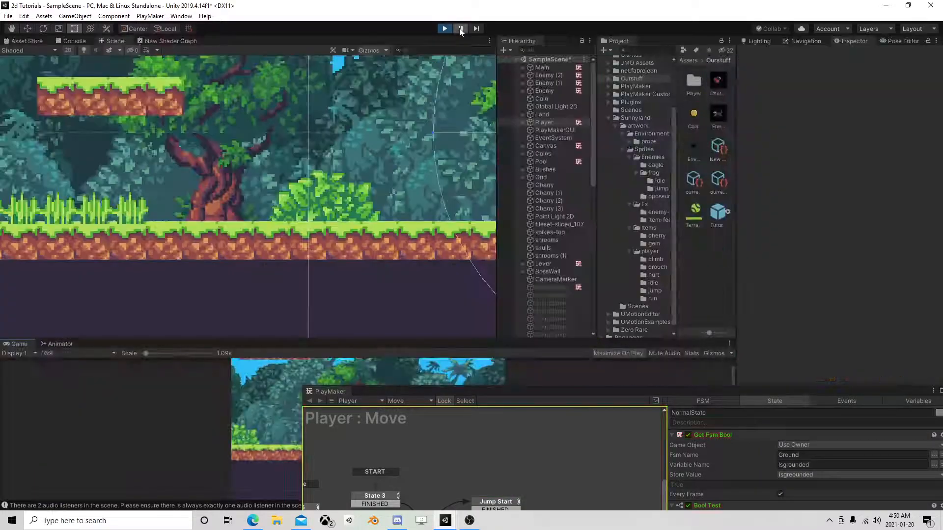
# Resume the game, jump the player among the enemies and pause as it bounces off one.
pyautogui.click(460, 29)
pyautogui.press('Left')
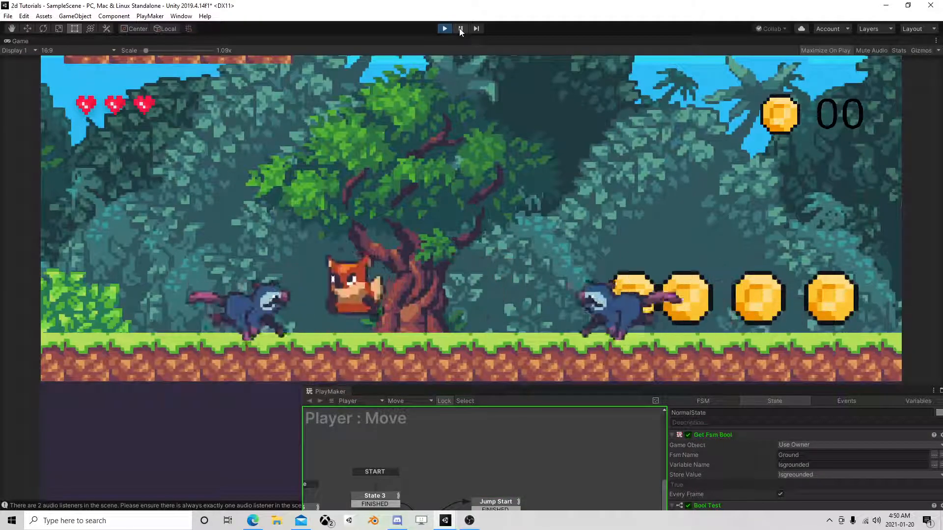
pyautogui.press('Right')
pyautogui.press('space')
pyautogui.press('Left')
pyautogui.click(461, 28)
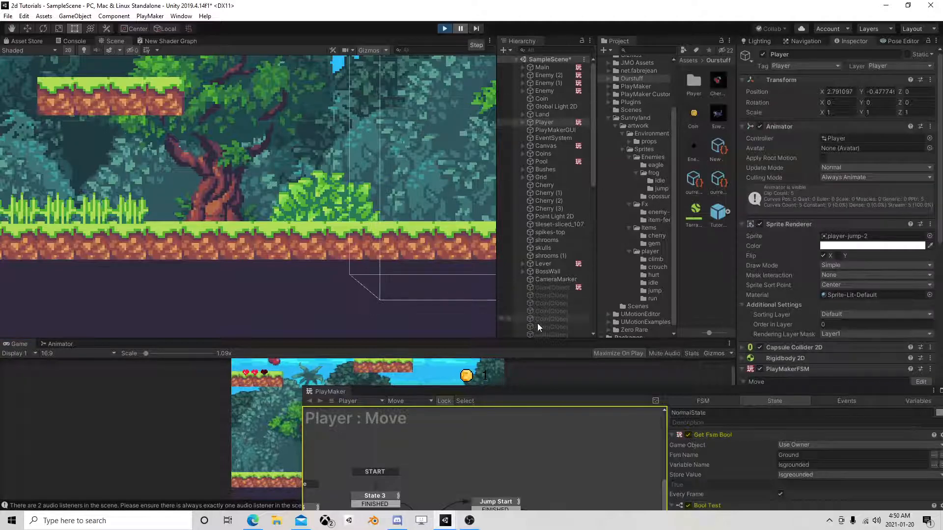
# Advance the paused game by a frame with the Player selected, repositioning the Move FSM editor to show its InAir state.
pyautogui.moveTo(533, 392); pyautogui.dragTo(789, 84)
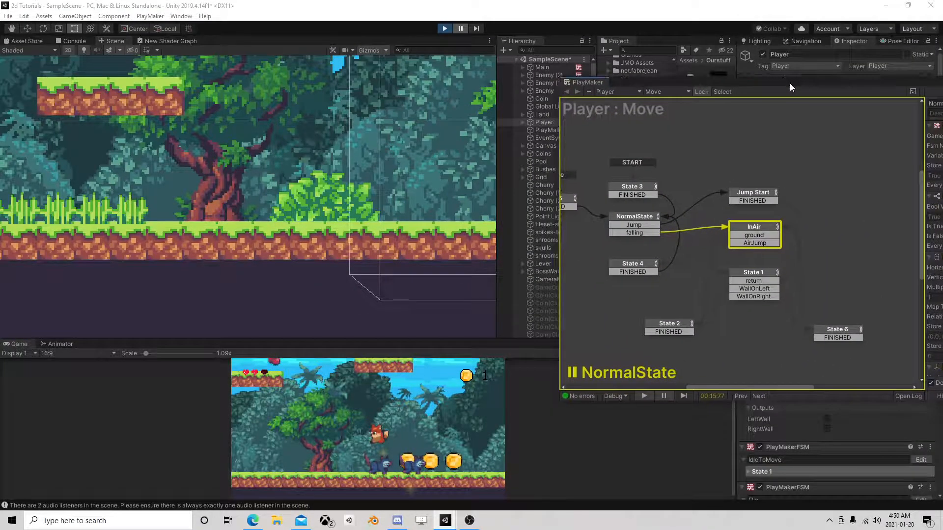
pyautogui.click(543, 123)
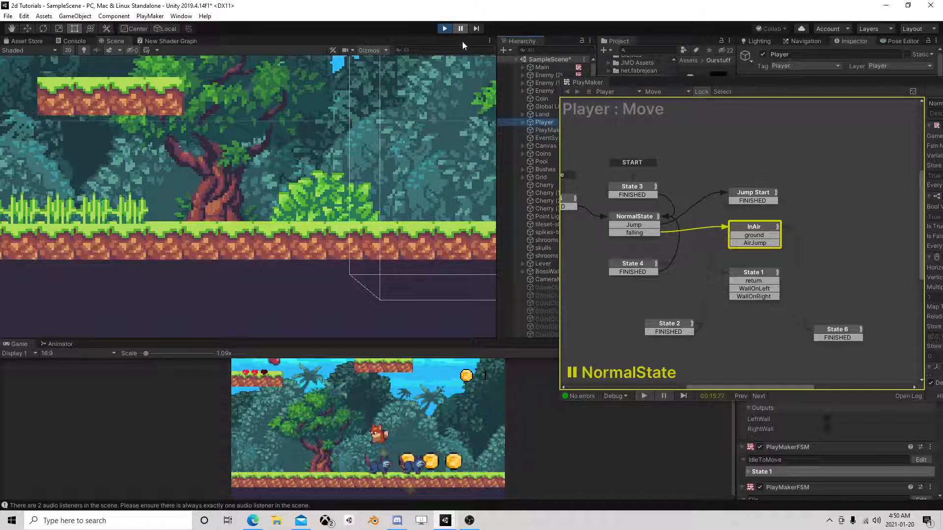
pyautogui.click(475, 29)
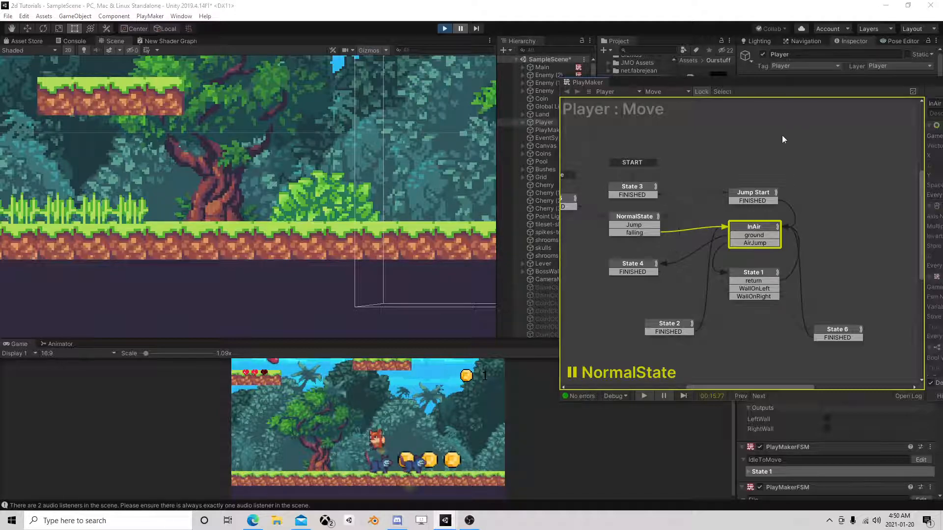
pyautogui.moveTo(773, 85); pyautogui.dragTo(415, 62)
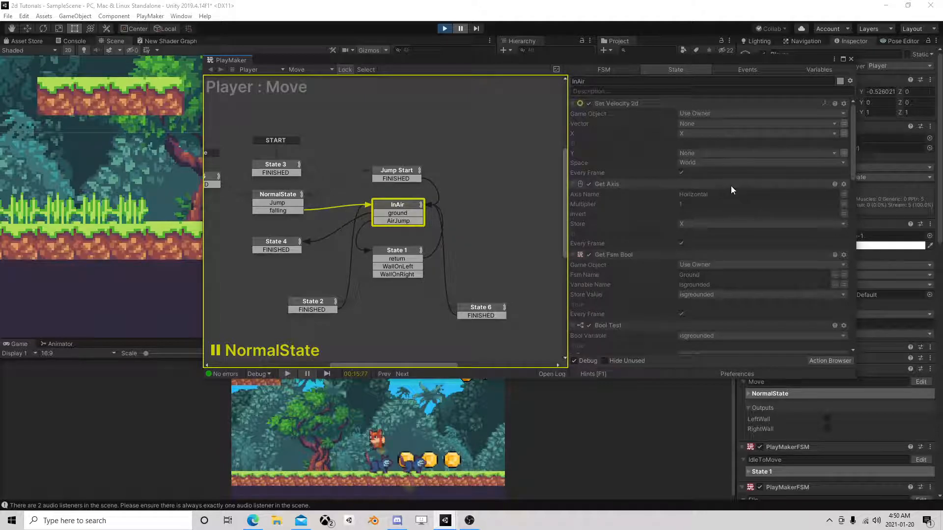
# Examine InAir's grounded Bool Test and follow its ground transition to State 4's actions.
pyautogui.scroll(-1, 731, 186)
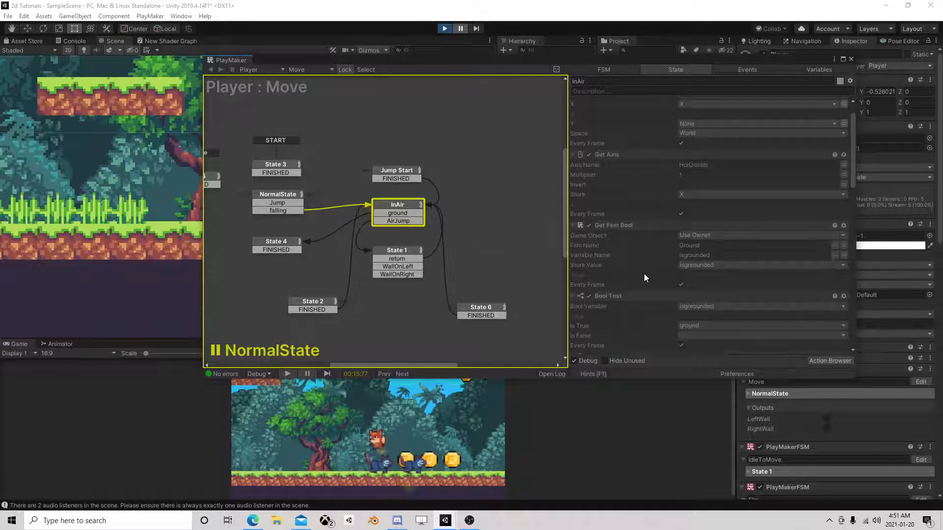
pyautogui.scroll(-3, 609, 268)
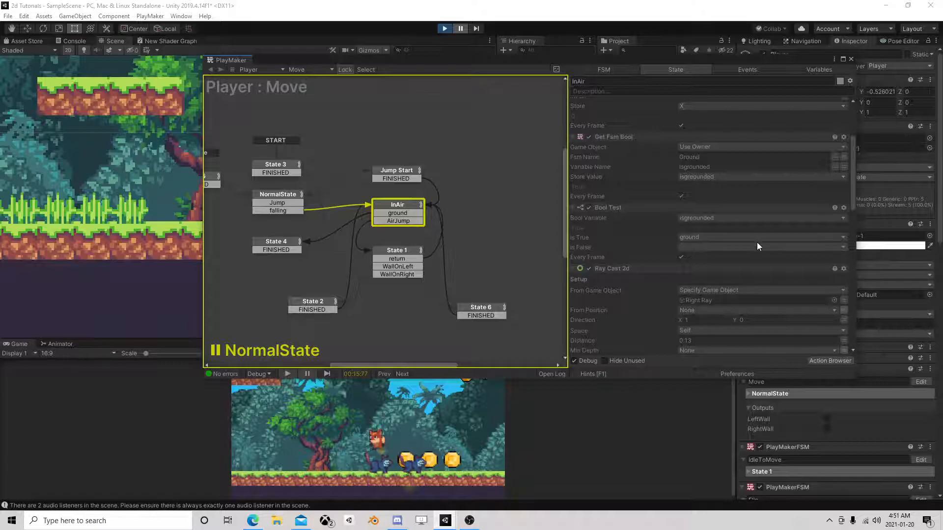
pyautogui.click(395, 213)
pyautogui.click(277, 246)
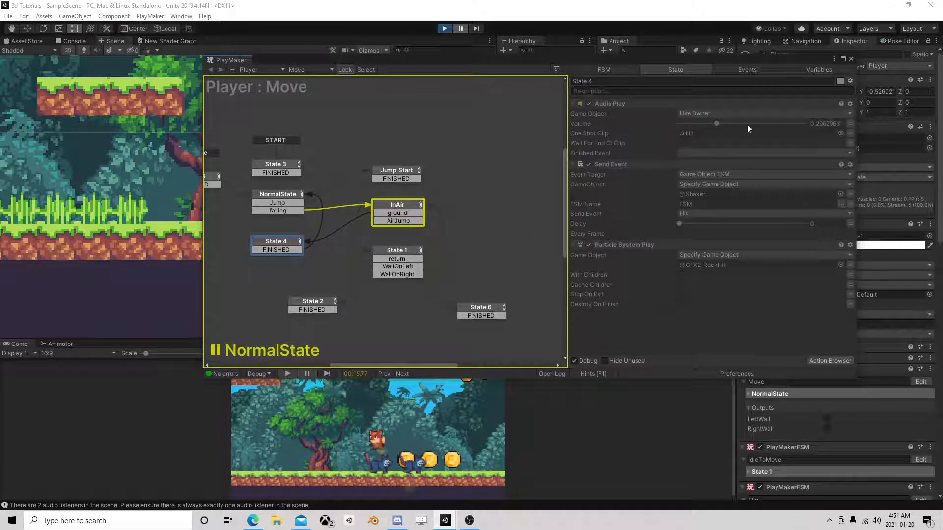
# Close the FSM editor and inspect the Player's GroundCheck object and its first child GameObject.
pyautogui.click(850, 58)
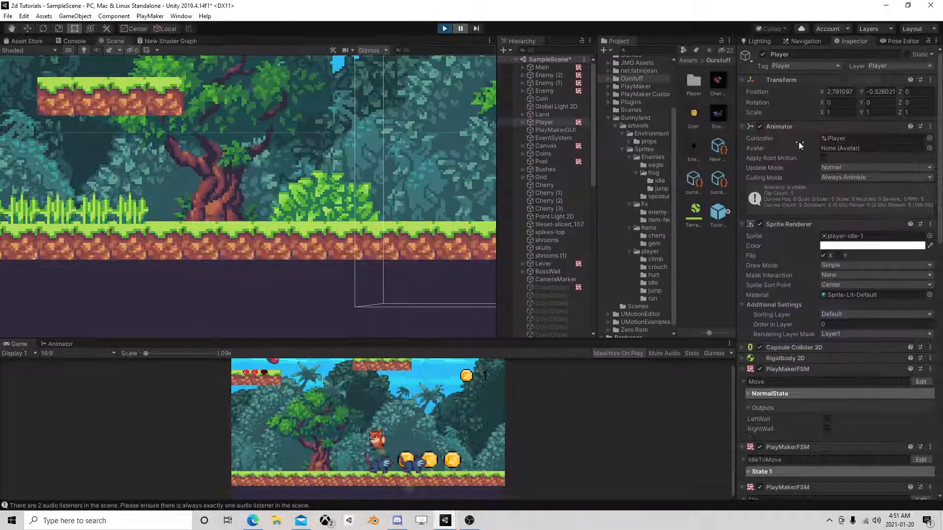
pyautogui.click(521, 121)
pyautogui.click(529, 161)
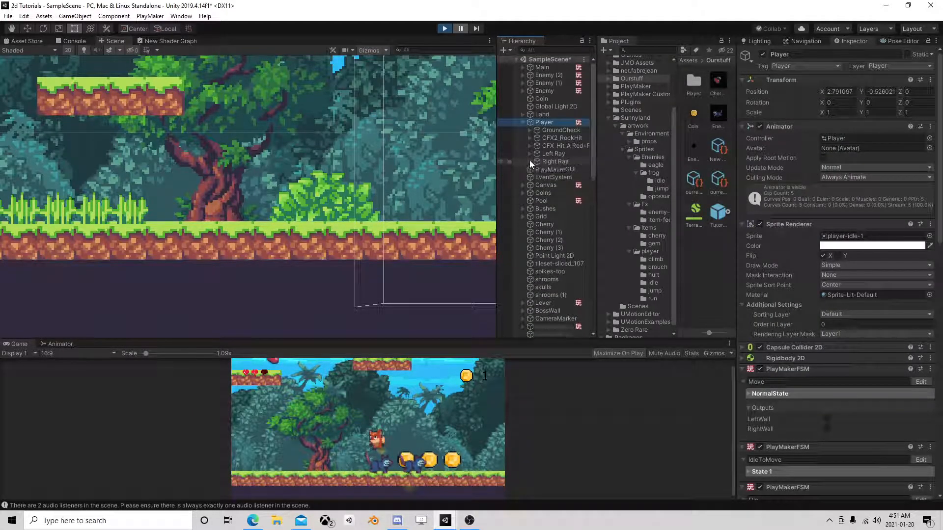
pyautogui.click(560, 130)
pyautogui.click(530, 130)
pyautogui.click(564, 137)
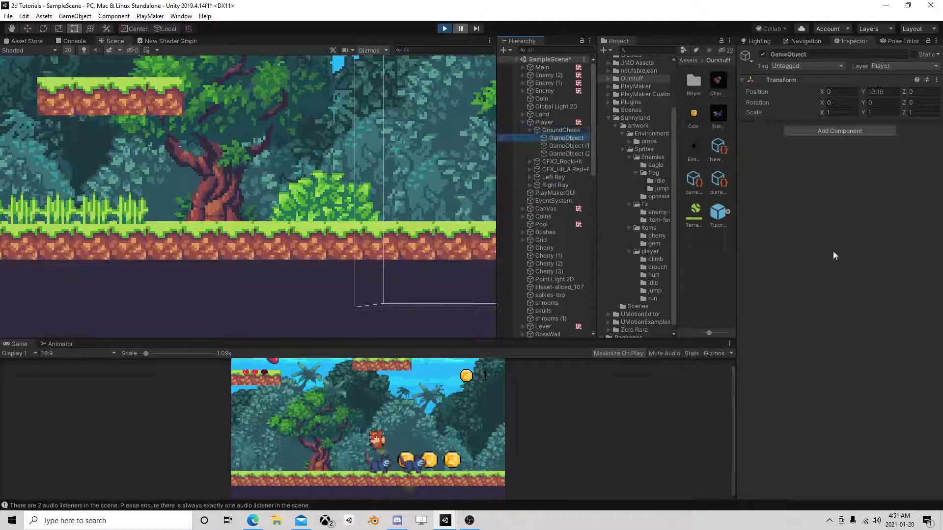
# Open the Player's Ground FSM and examine the layer filter of State 1's first Ray Cast 2d.
pyautogui.click(544, 123)
pyautogui.scroll(-15, 875, 282)
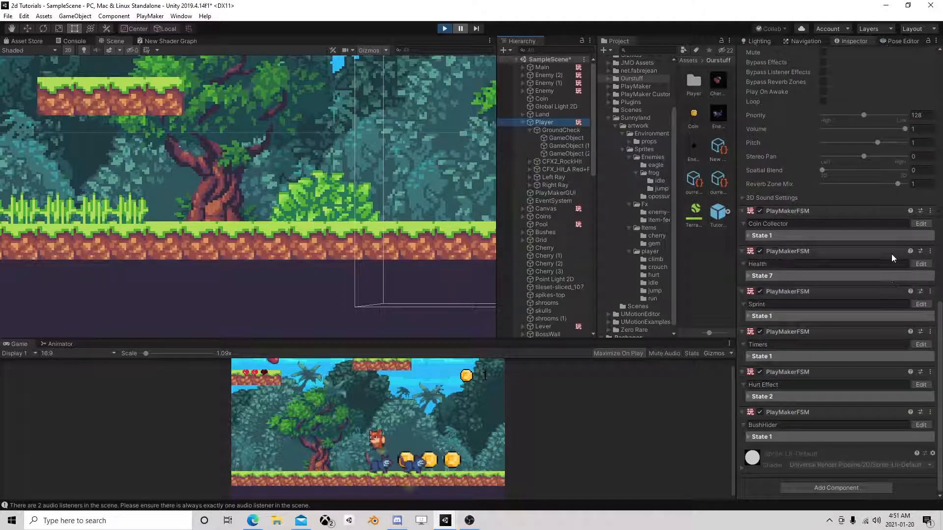
pyautogui.scroll(6, 891, 254)
pyautogui.click(921, 126)
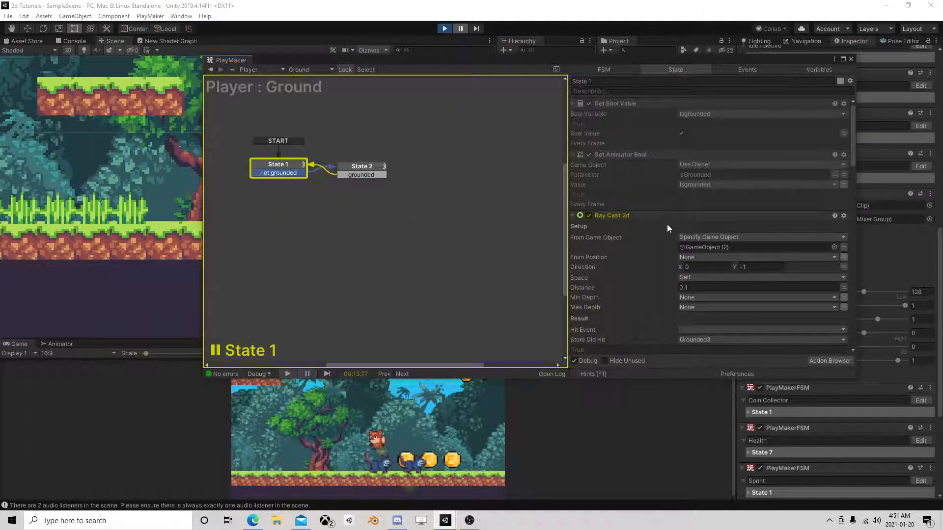
pyautogui.scroll(-5, 633, 240)
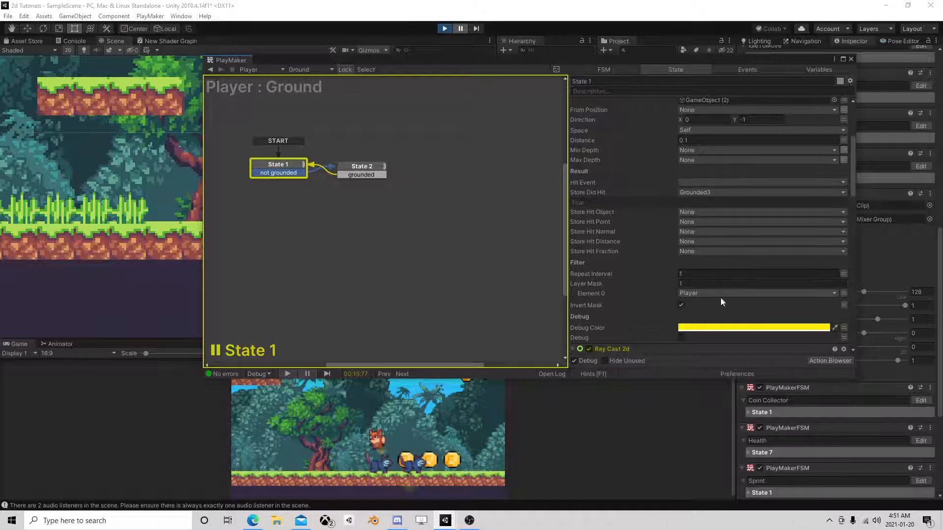
# Stop the game and expand State 1's GameObject (2) raycast layer mask to 2 elements, with Element 1 set to Enemy.
pyautogui.click(460, 28)
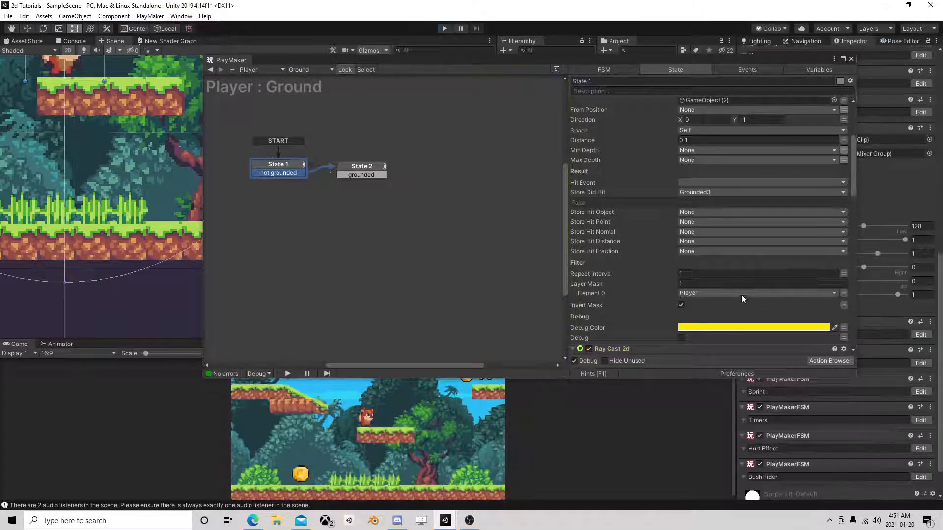
pyautogui.click(696, 284)
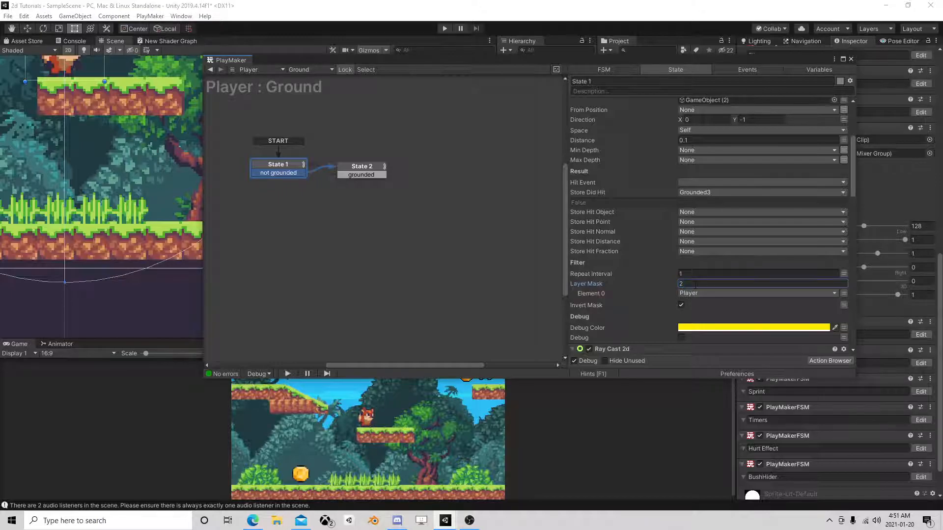
pyautogui.write('2')
pyautogui.hotkey('shift', 'Tab')
pyautogui.click(700, 303)
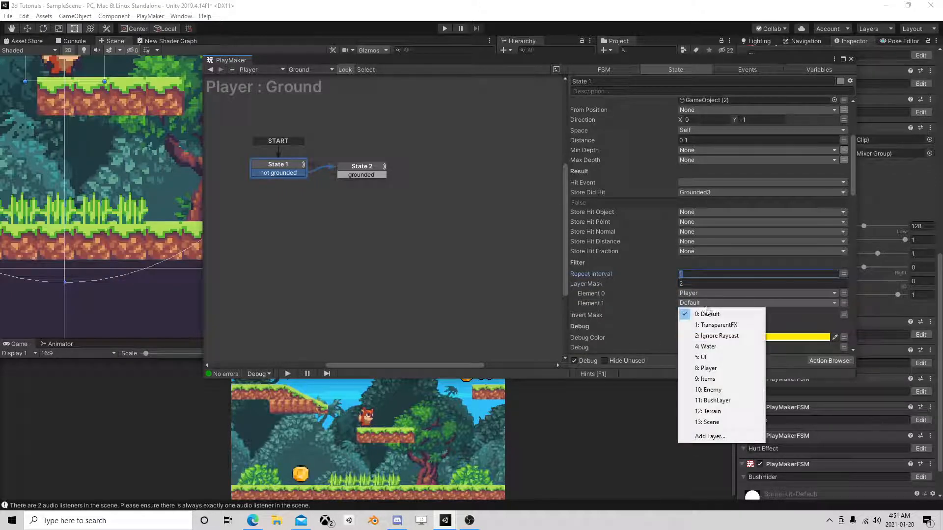
pyautogui.click(732, 390)
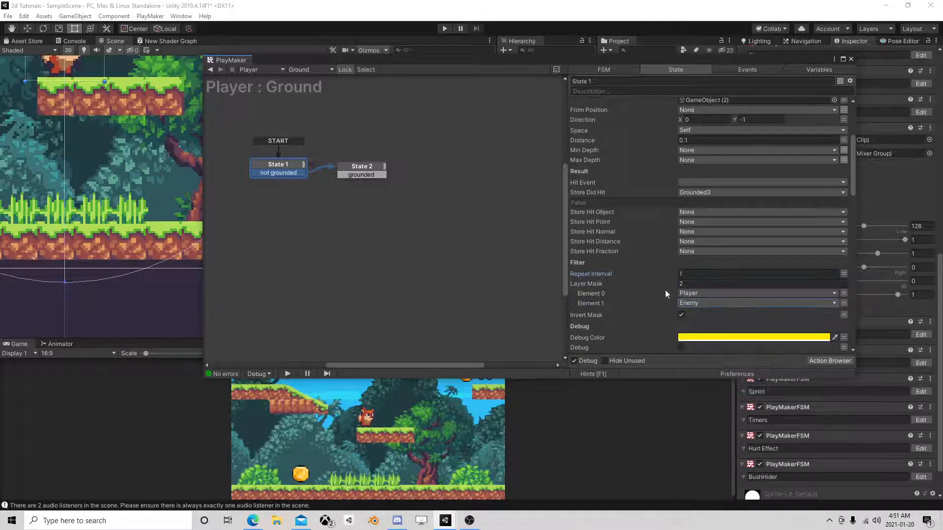
# Give State 1's GameObject raycast a layer mask of 2 elements, with Enemy as Element 1.
pyautogui.scroll(4, 643, 211)
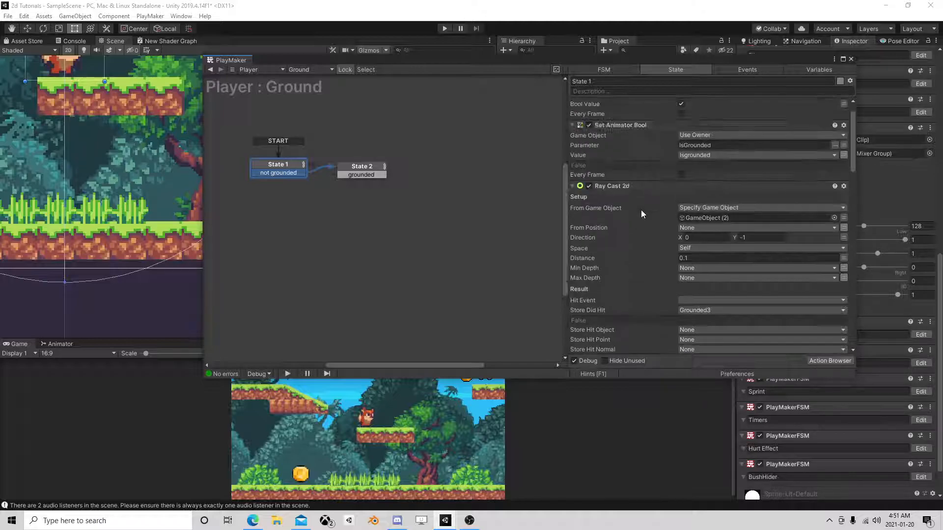
pyautogui.click(572, 186)
pyautogui.scroll(-4, 697, 275)
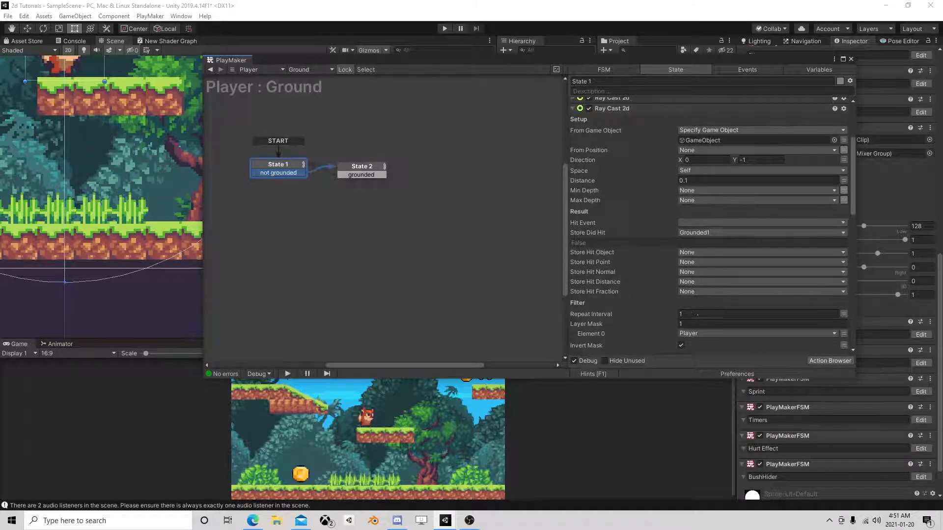
pyautogui.click(693, 313)
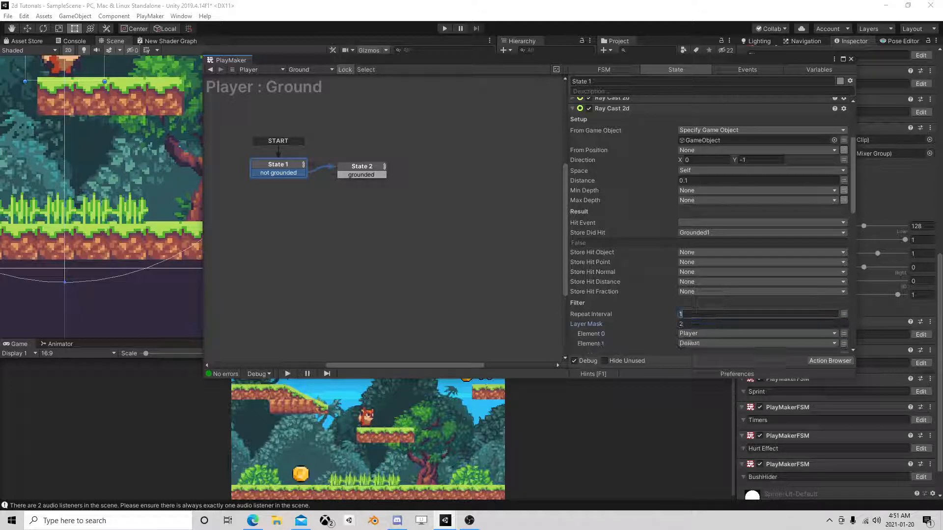
pyautogui.click(695, 343)
pyautogui.click(712, 431)
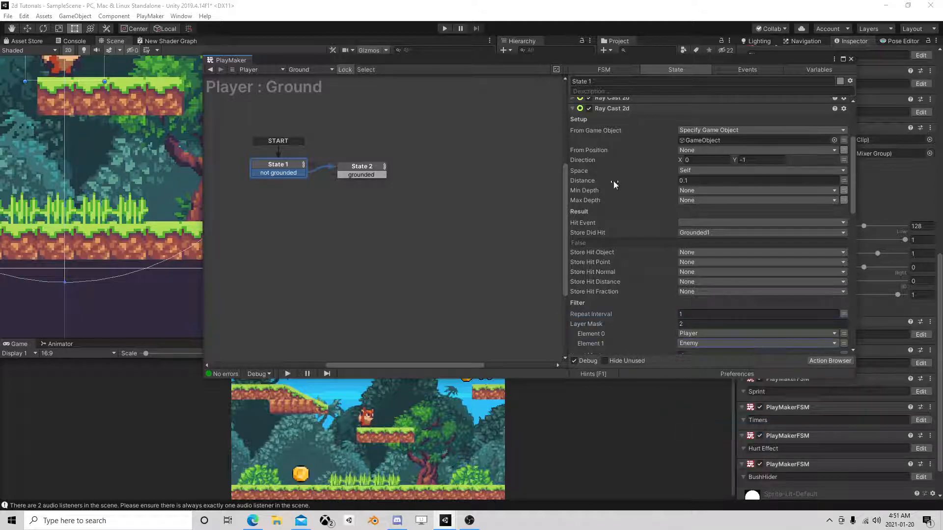
# Collapse the finished raycast and set the GameObject (1) raycast's layer mask to 2 elements, with Element 1 as Enemy.
pyautogui.click(572, 108)
pyautogui.click(697, 336)
pyautogui.write('2')
pyautogui.press('Return')
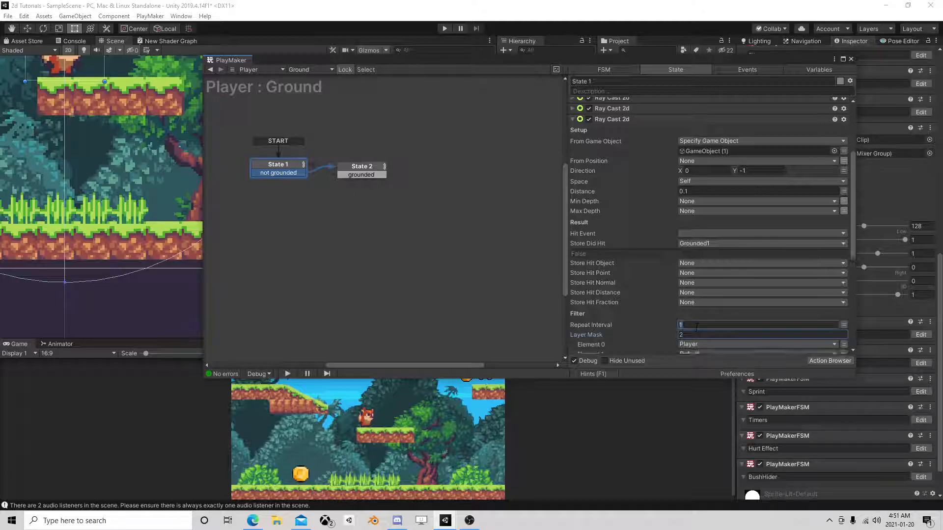
pyautogui.scroll(-2, 697, 336)
pyautogui.click(702, 325)
pyautogui.click(708, 411)
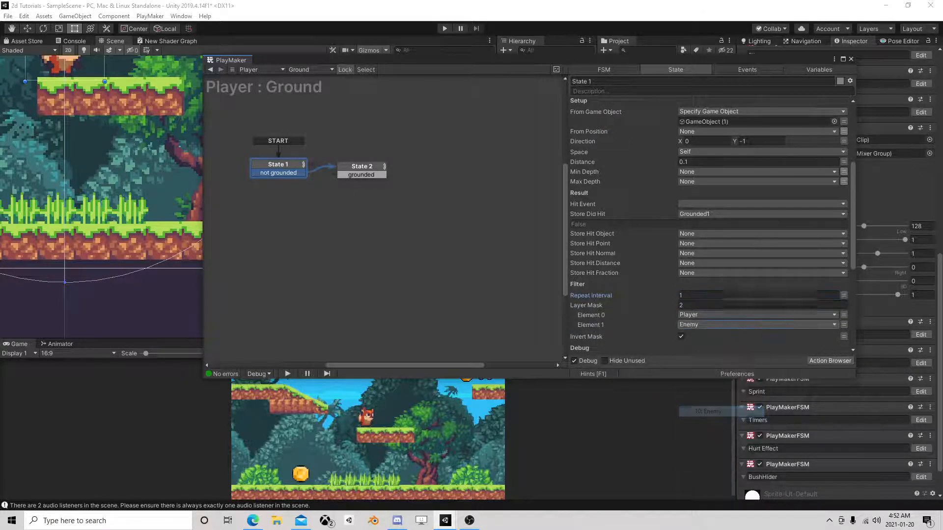
# In State 2 of the Ground FSM, expand the GameObject (2) raycast's layer mask to 2 elements and assign a layer to Element 1.
pyautogui.scroll(-4, 711, 284)
pyautogui.scroll(-3, 707, 281)
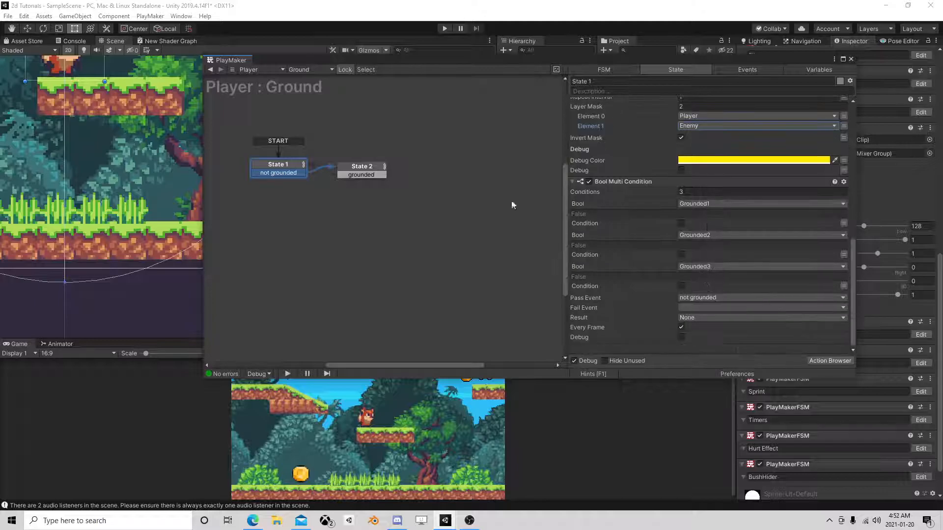
pyautogui.click(372, 168)
pyautogui.scroll(-4, 638, 216)
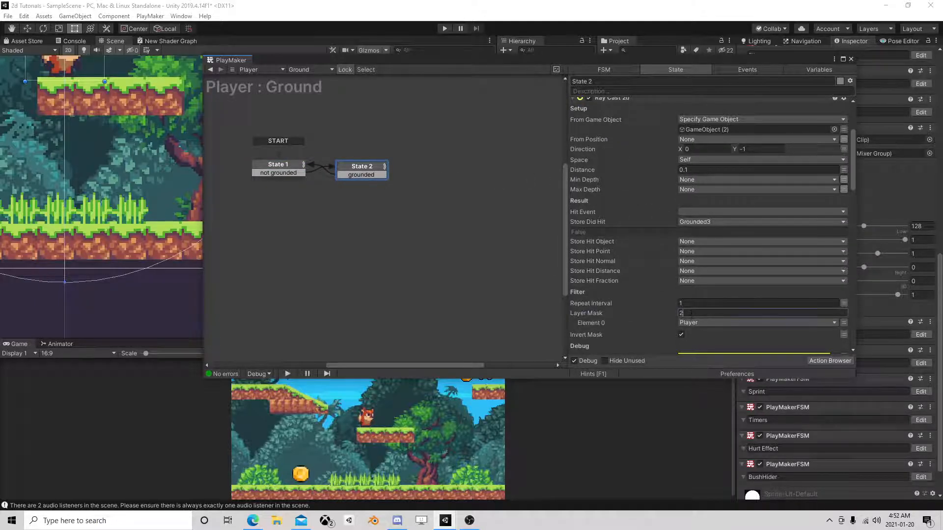
pyautogui.press('Return')
pyautogui.click(695, 332)
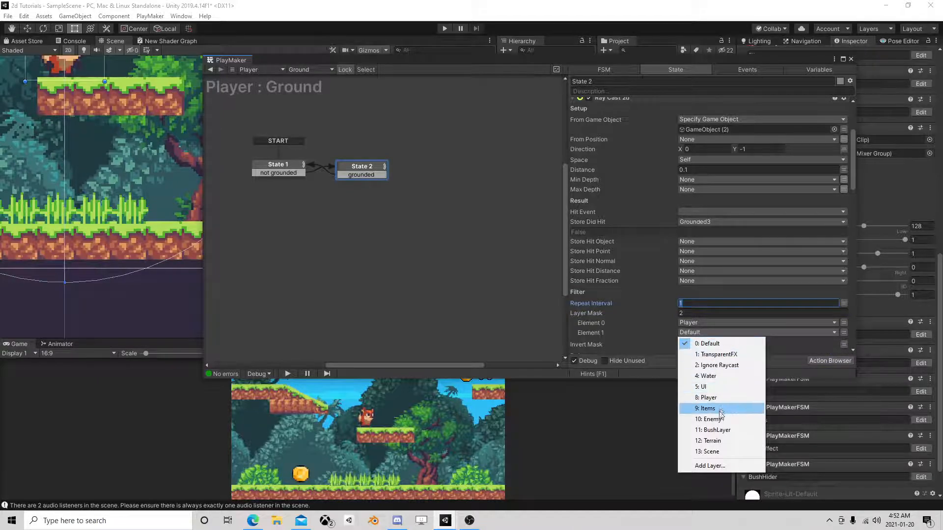
pyautogui.click(705, 408)
# Set the layer mask of State 2's GameObject raycast to 2 elements, with Enemy as Element 1.
pyautogui.scroll(-9, 701, 294)
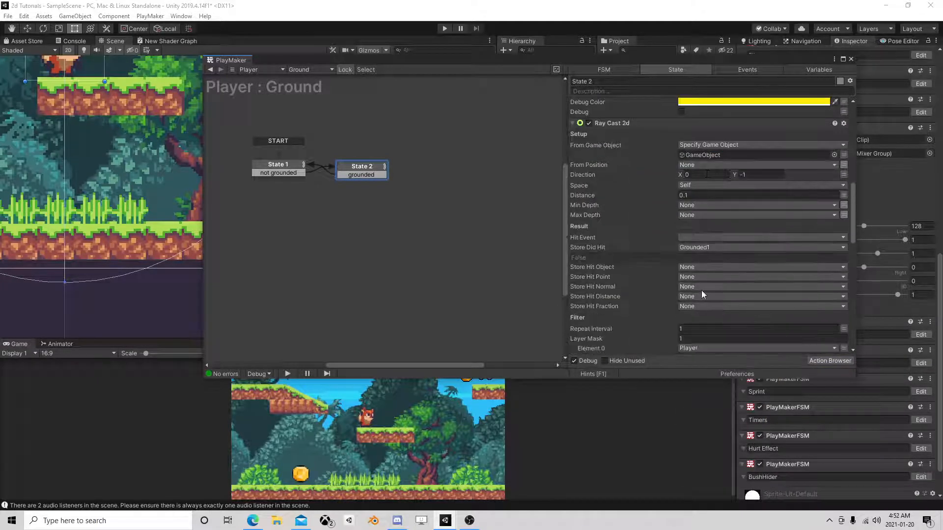
pyautogui.click(697, 338)
pyautogui.write('2')
pyautogui.press('Return')
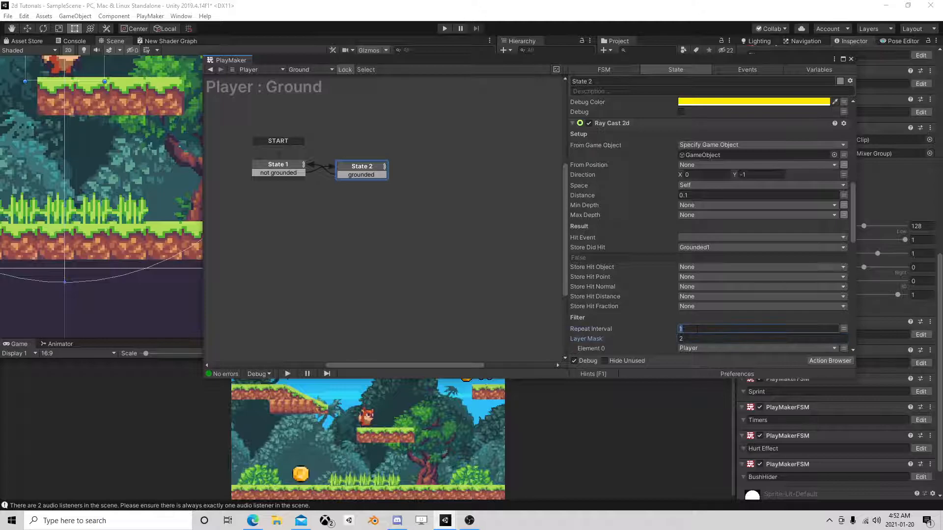
pyautogui.scroll(-3, 696, 296)
pyautogui.click(696, 297)
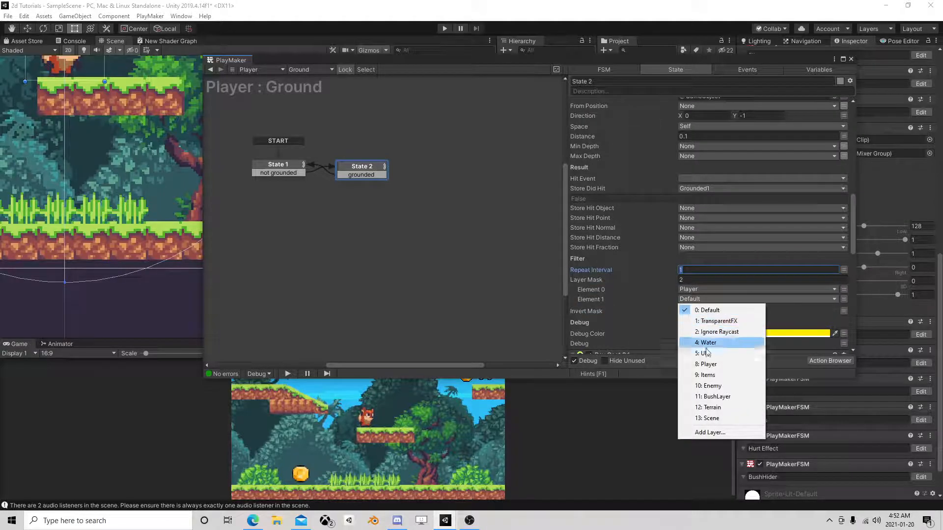
pyautogui.click(710, 386)
# Give State 2's GameObject (1) raycast a 2-element layer mask with Element 1 set to Enemy, and close the FSM editor.
pyautogui.scroll(-12, 703, 291)
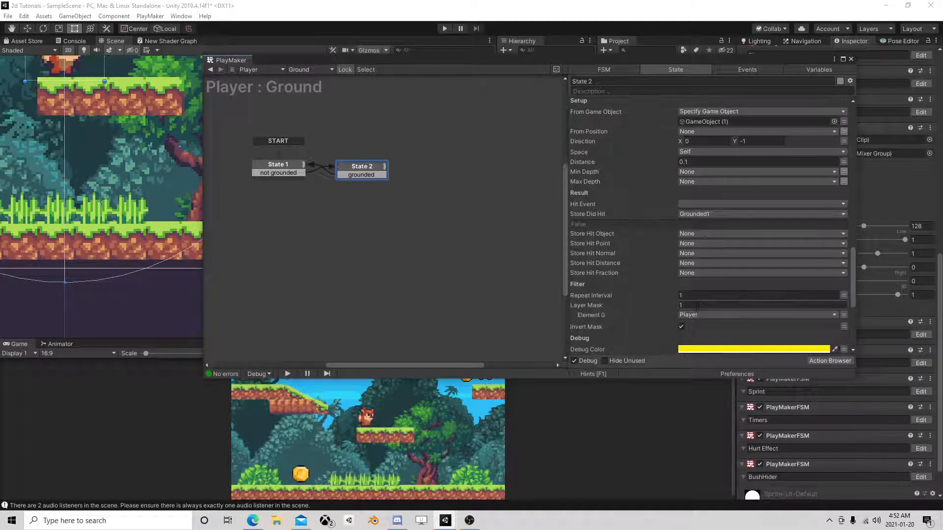
pyautogui.press('Return')
pyautogui.click(694, 325)
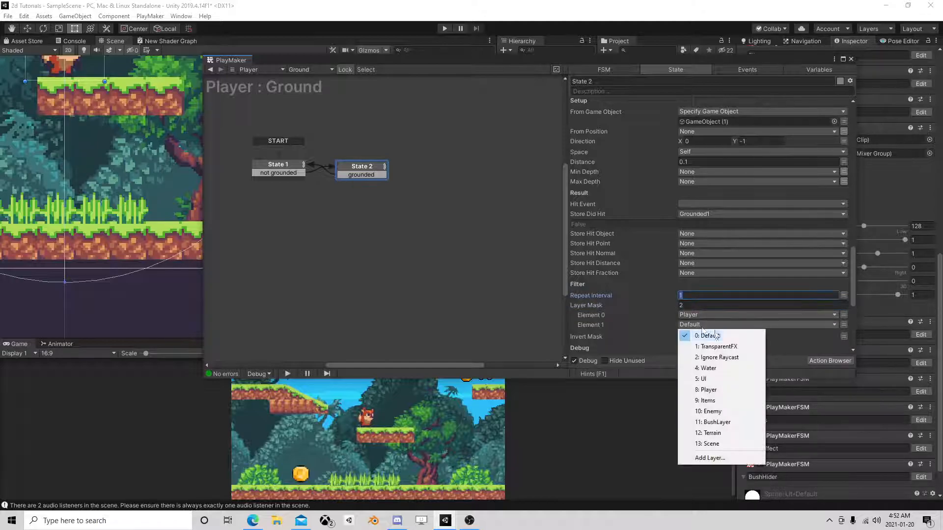
pyautogui.click(726, 411)
pyautogui.scroll(-10, 729, 285)
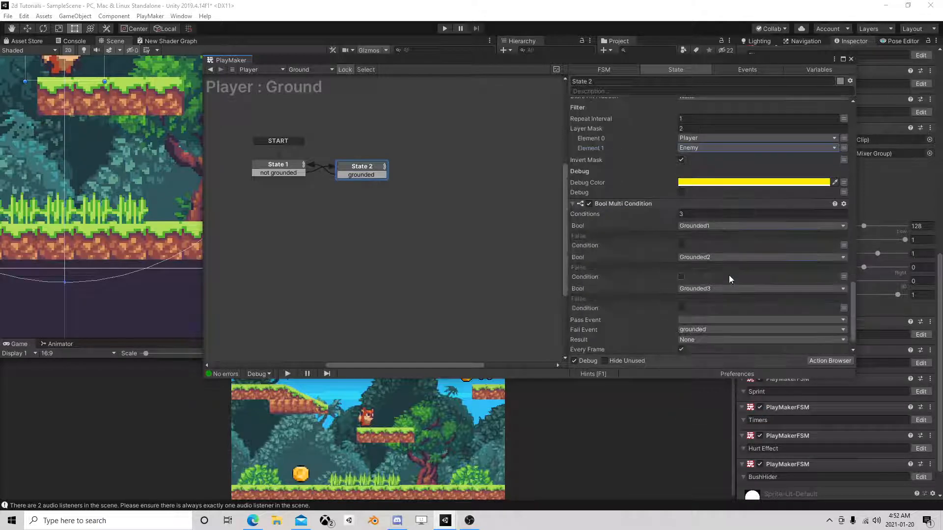
pyautogui.click(850, 59)
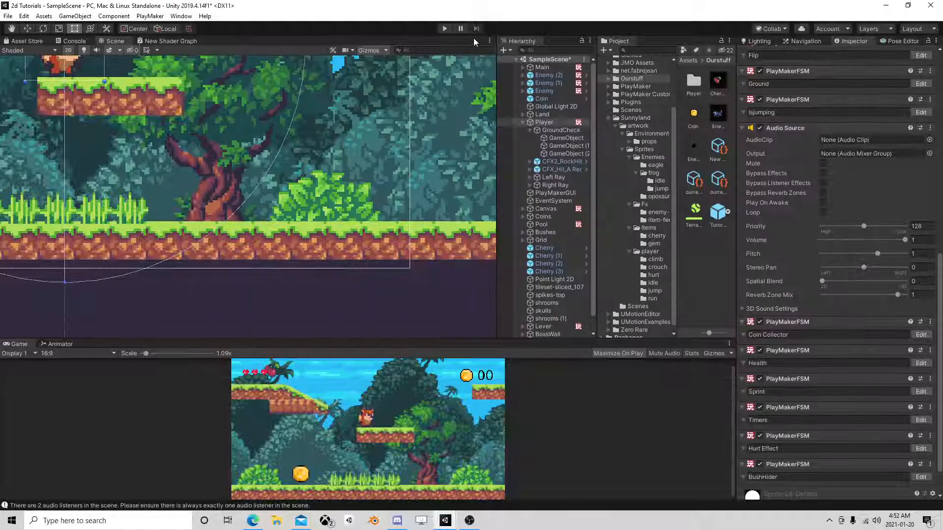
# Play the game, run and jump the player onto the enemies to test the bounce, and pause while the player is above an enemy.
pyautogui.click(446, 29)
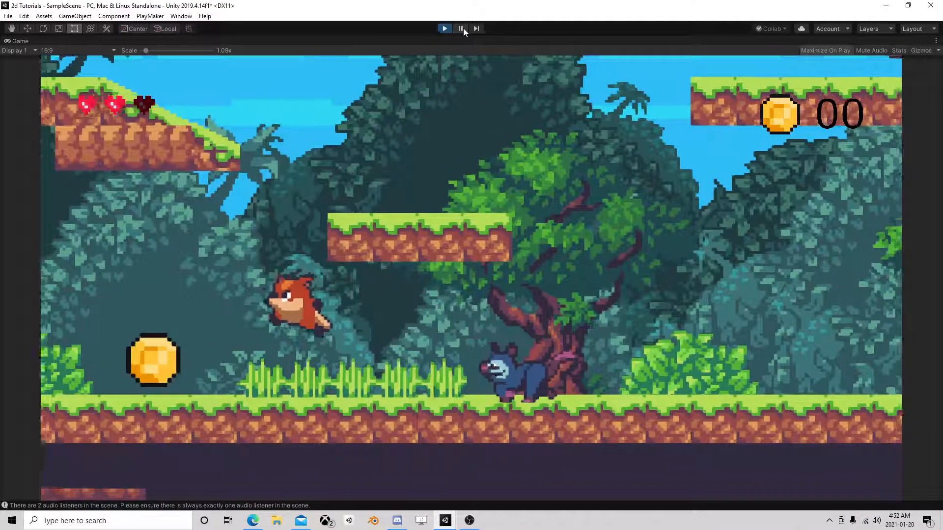
pyautogui.press('Right')
pyautogui.press('Left')
pyautogui.press('space')
pyautogui.press('Right')
pyautogui.press('Left')
pyautogui.press('space')
pyautogui.press('Right')
pyautogui.press('Right')
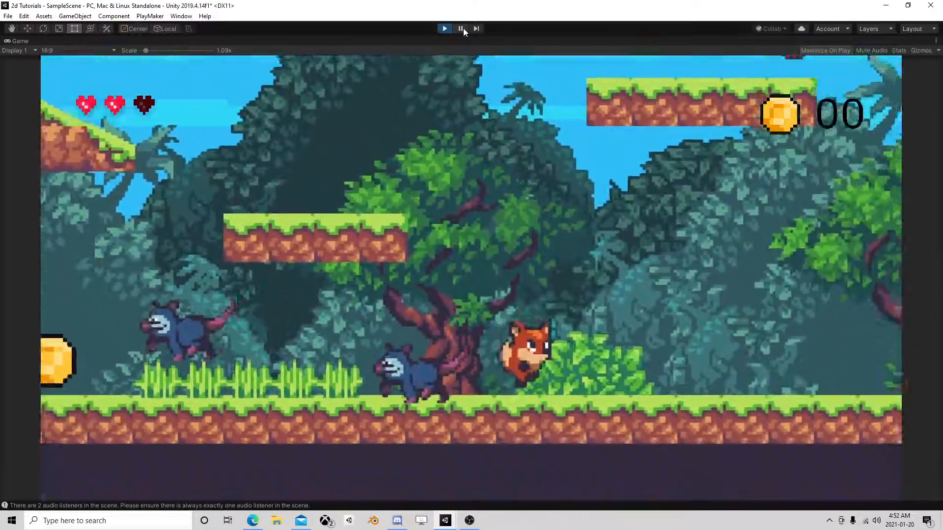
pyautogui.press('Left')
pyautogui.press('space')
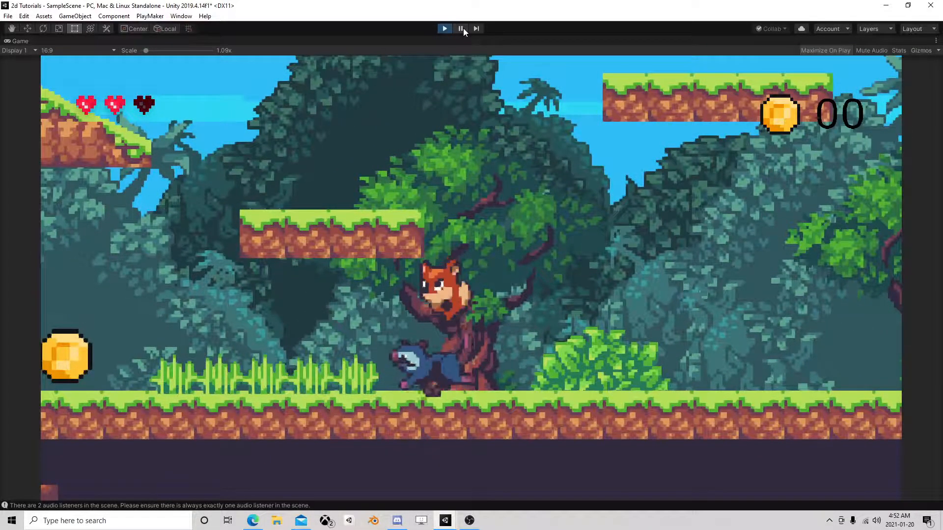
pyautogui.click(463, 28)
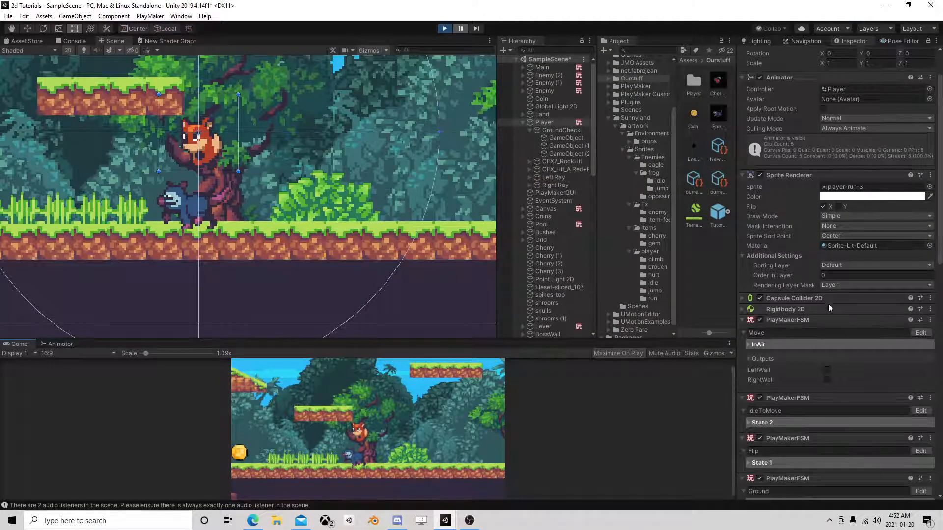
# Open the paused Player's Move FSM and examine the InAir state's ground test and wall raycasts, then close the editor.
pyautogui.click(921, 332)
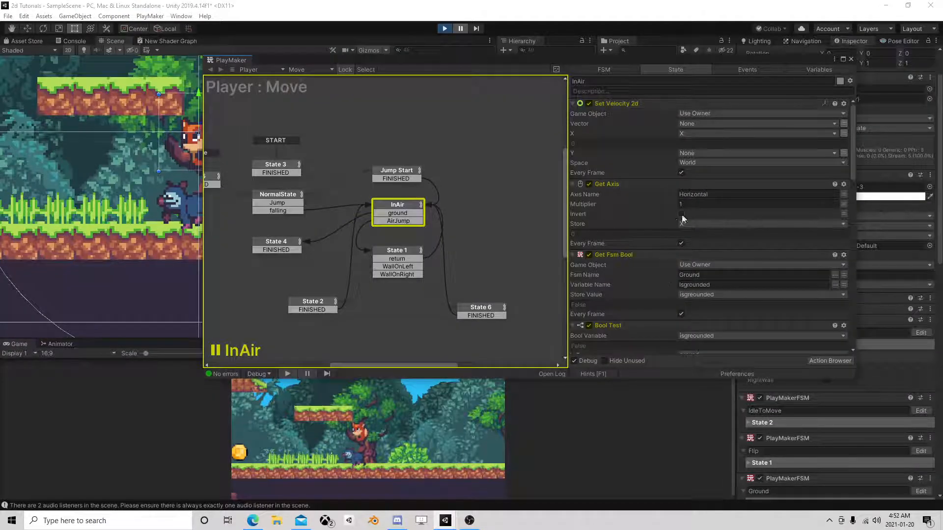
pyautogui.scroll(-3, 712, 225)
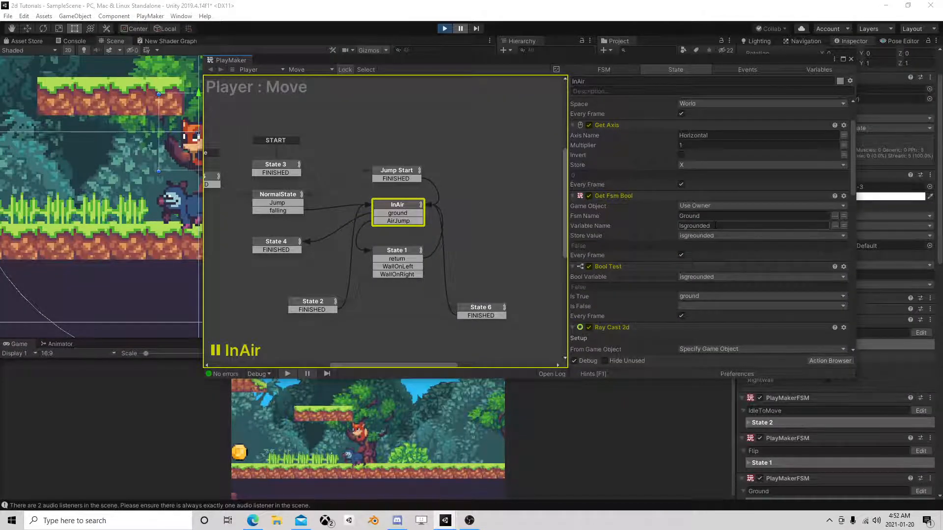
pyautogui.scroll(-4, 716, 226)
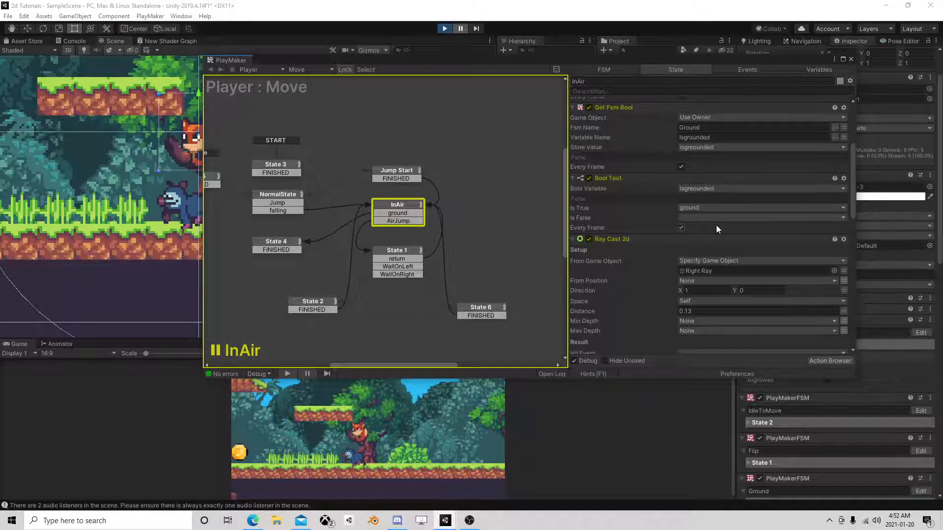
pyautogui.scroll(-10, 715, 229)
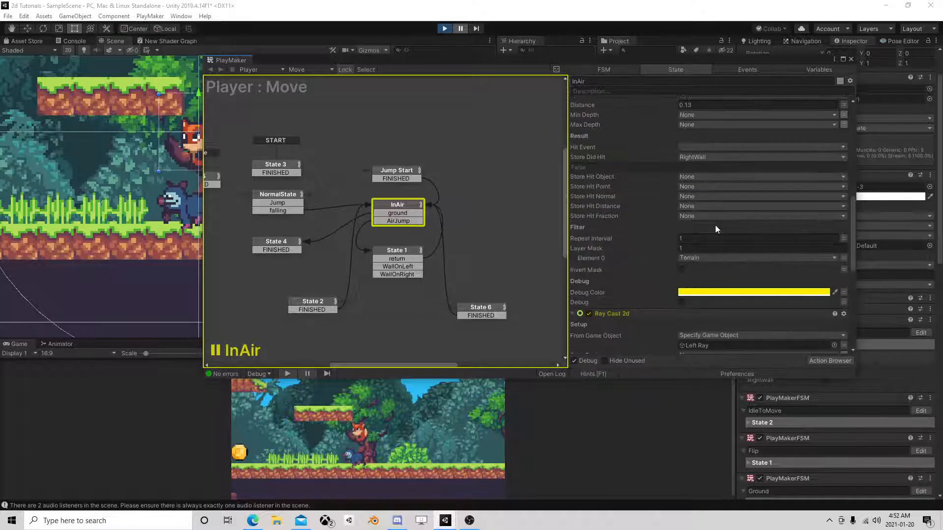
pyautogui.scroll(-7, 715, 225)
pyautogui.scroll(-4, 716, 224)
pyautogui.scroll(3, 718, 223)
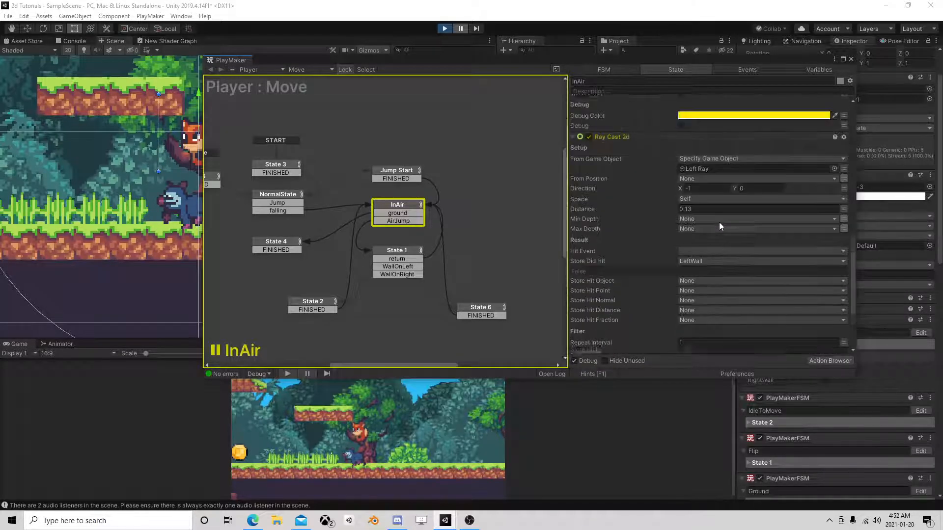
pyautogui.scroll(1, 720, 226)
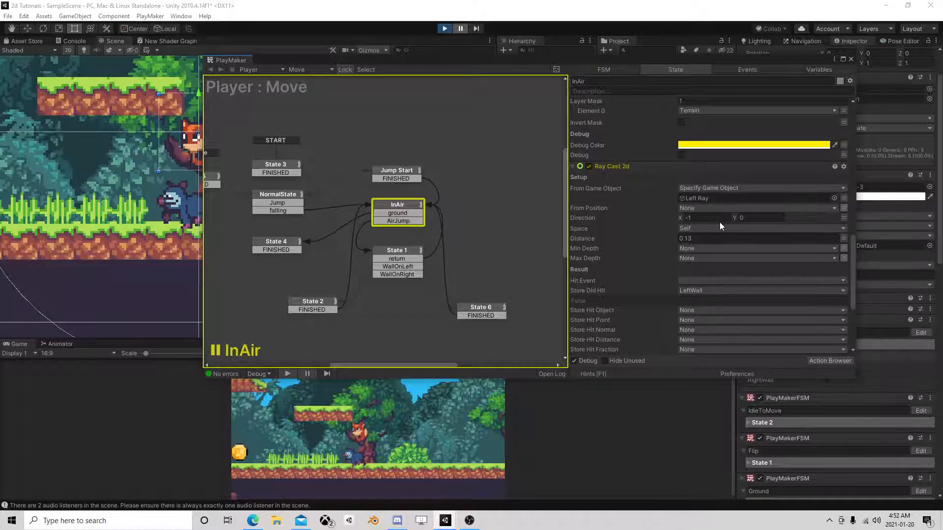
pyautogui.scroll(-5, 723, 257)
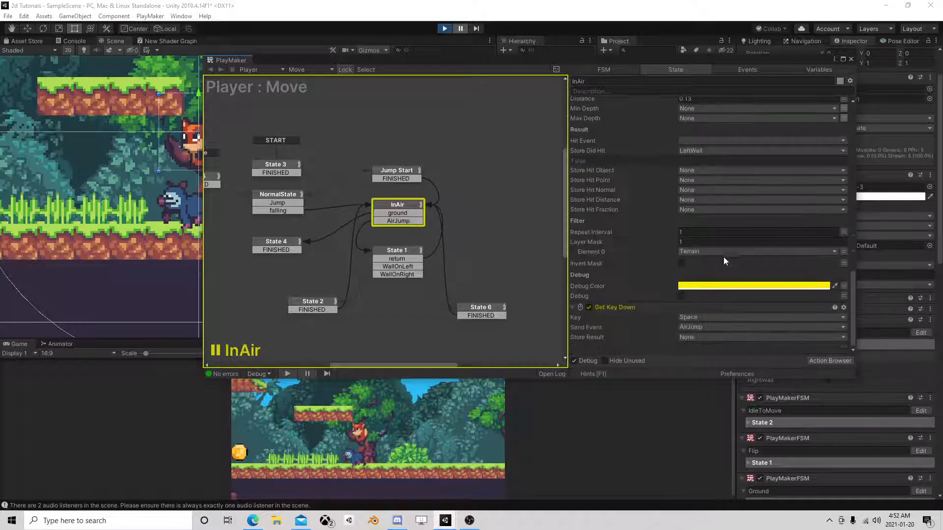
pyautogui.click(850, 59)
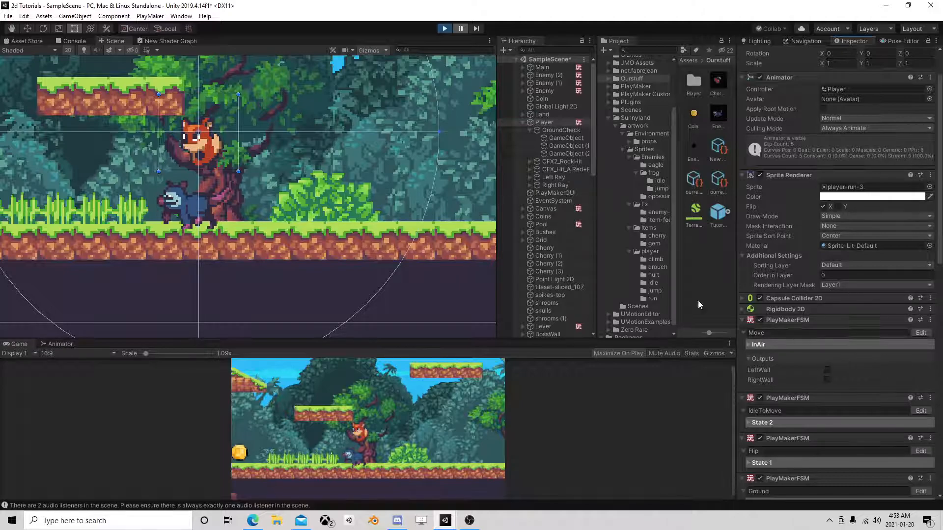
# Stop the game, create an empty child object under Player, and move it to the fox's feet at about X -0.012, Y -0.134.
pyautogui.click(444, 28)
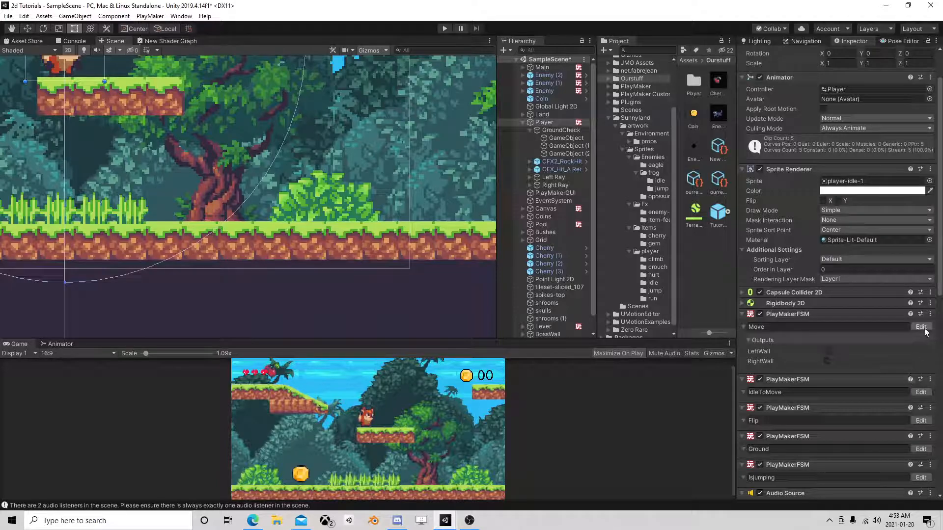
pyautogui.press('f')
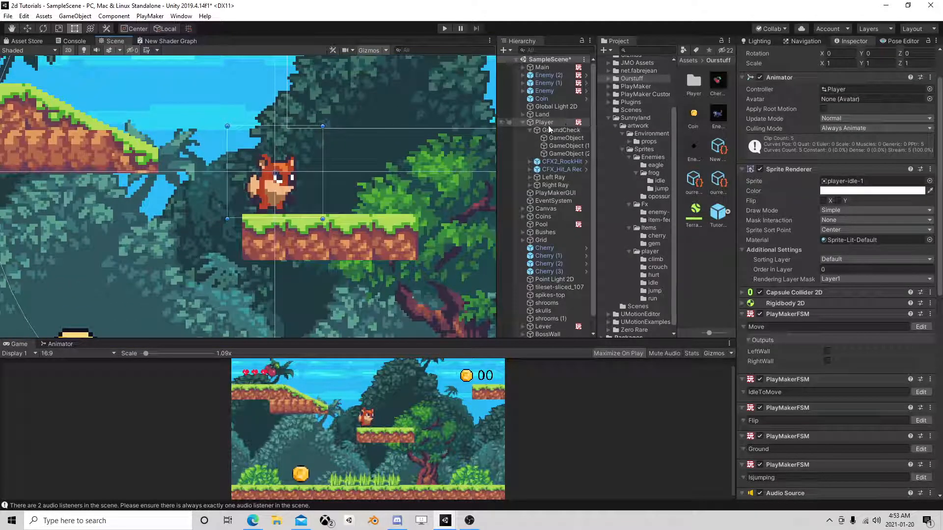
pyautogui.rightClick(580, 122)
pyautogui.click(583, 214)
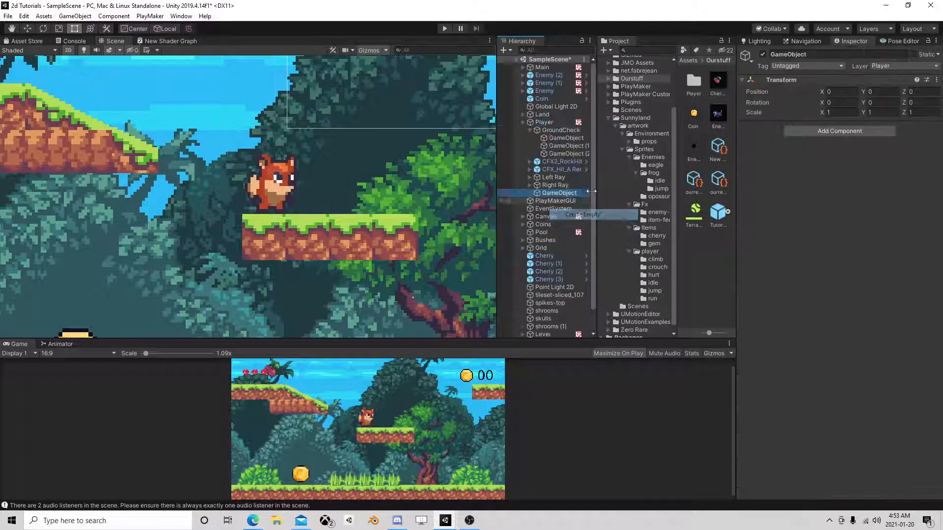
pyautogui.click(24, 29)
pyautogui.moveTo(275, 139); pyautogui.dragTo(272, 168)
pyautogui.moveTo(281, 208); pyautogui.dragTo(279, 209)
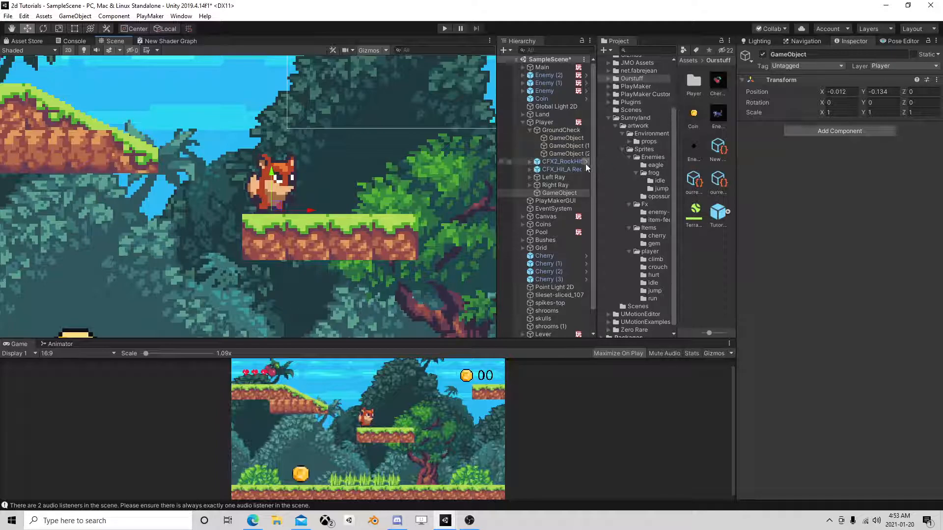
# Rename the new empty child of Player to Enemygroundingattackthing.
pyautogui.click(560, 193)
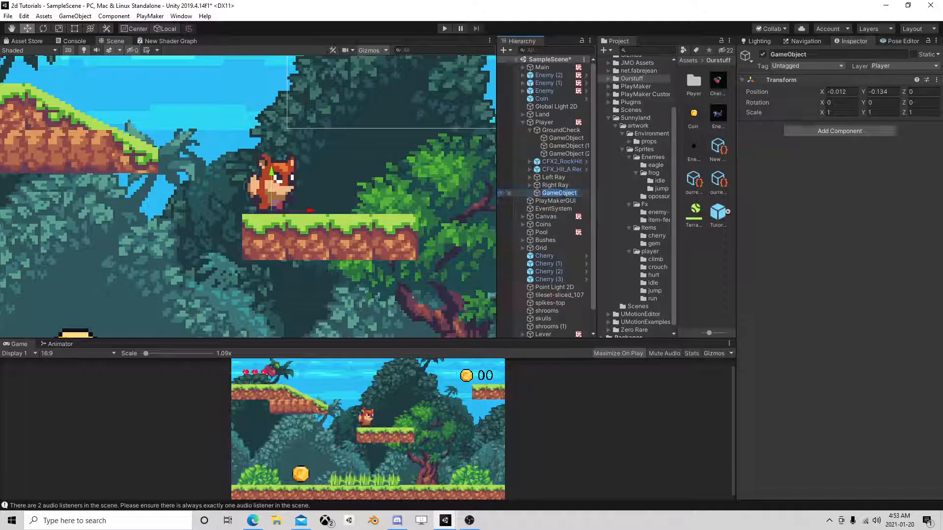
pyautogui.write('EnemyC')
pyautogui.write('roundin')
pyautogui.write('gattac')
pyautogui.write('kthing')
pyautogui.press('Return')
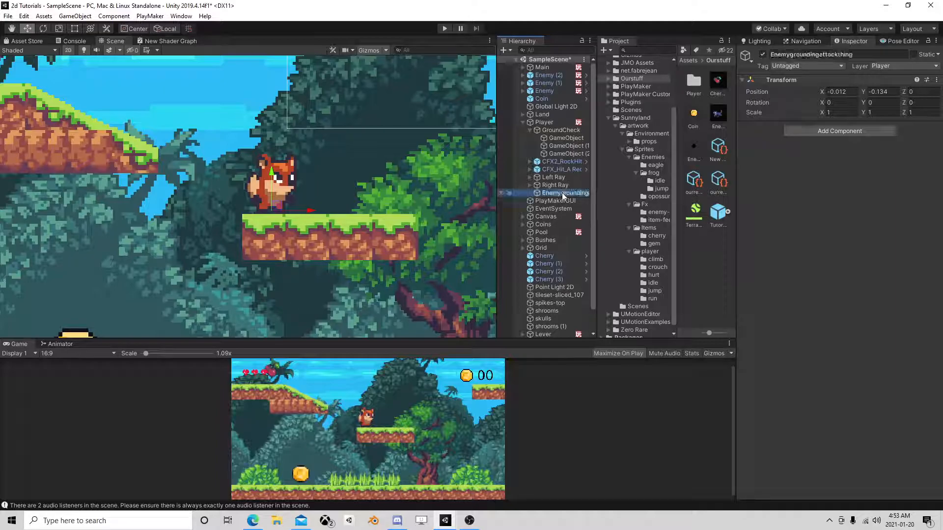
# Open the Player's Move FSM and select the InAir state, checking State 1 for comparison.
pyautogui.click(549, 124)
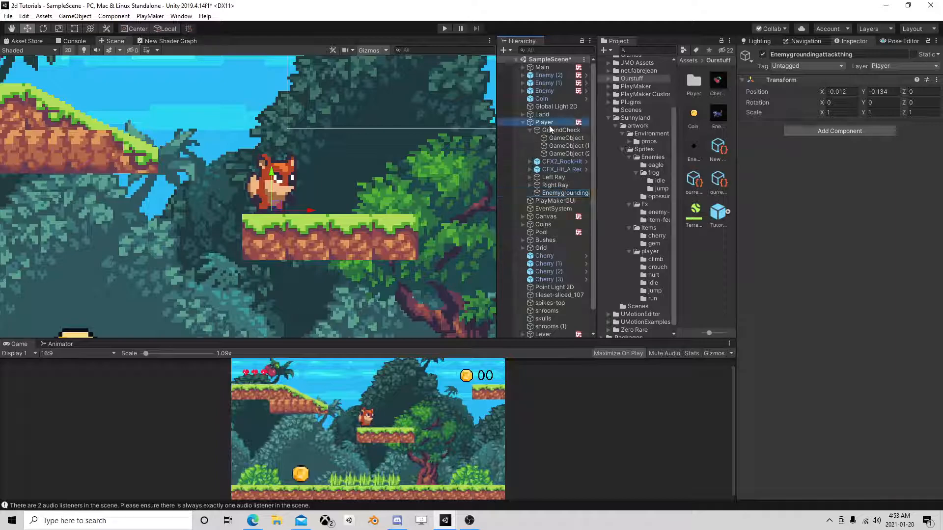
pyautogui.scroll(-5, 800, 265)
pyautogui.click(919, 288)
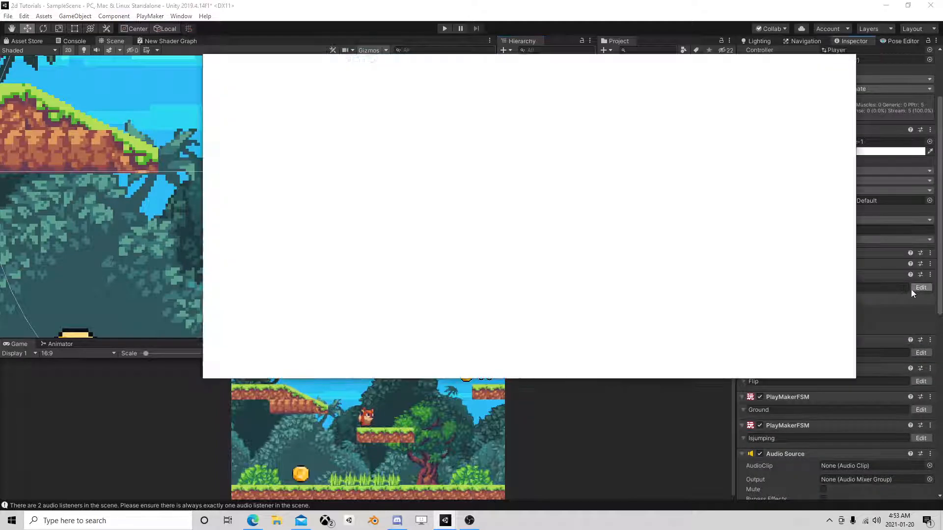
pyautogui.click(389, 254)
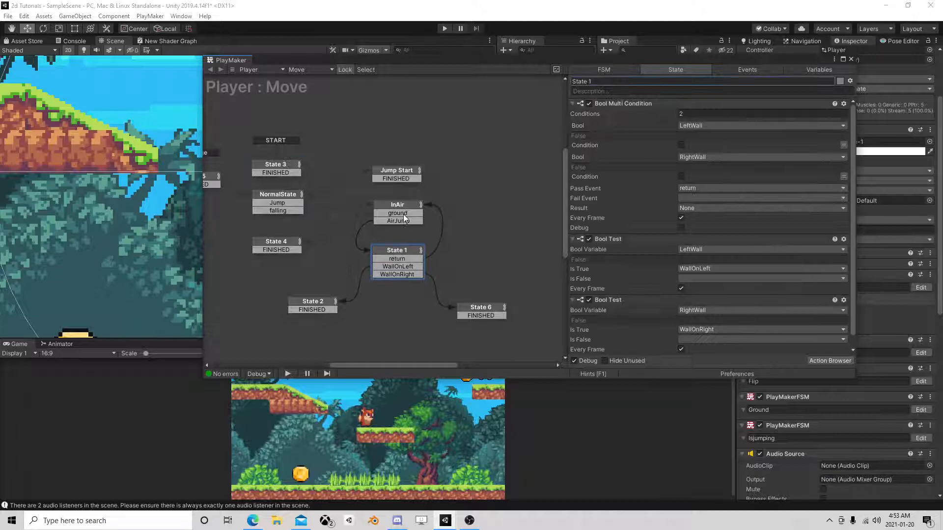
pyautogui.click(406, 205)
pyautogui.click(397, 255)
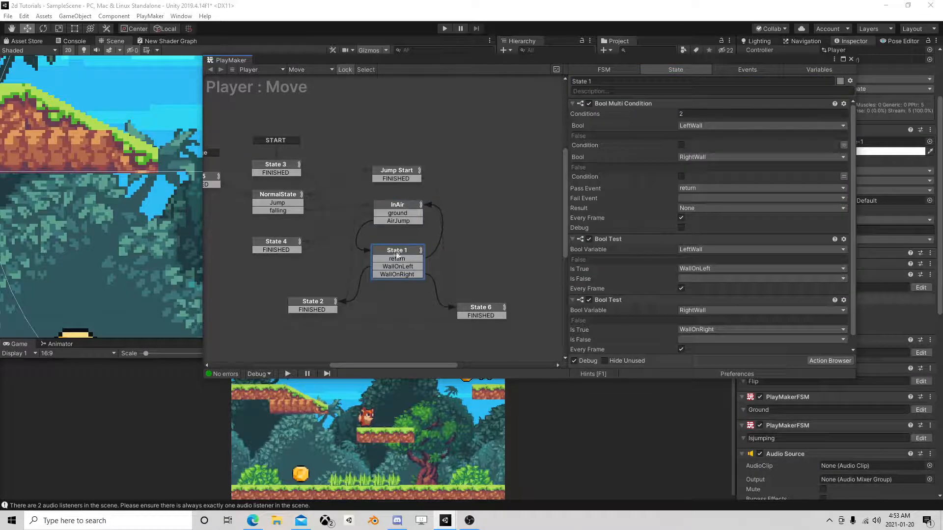
pyautogui.click(402, 213)
pyautogui.scroll(-5, 665, 244)
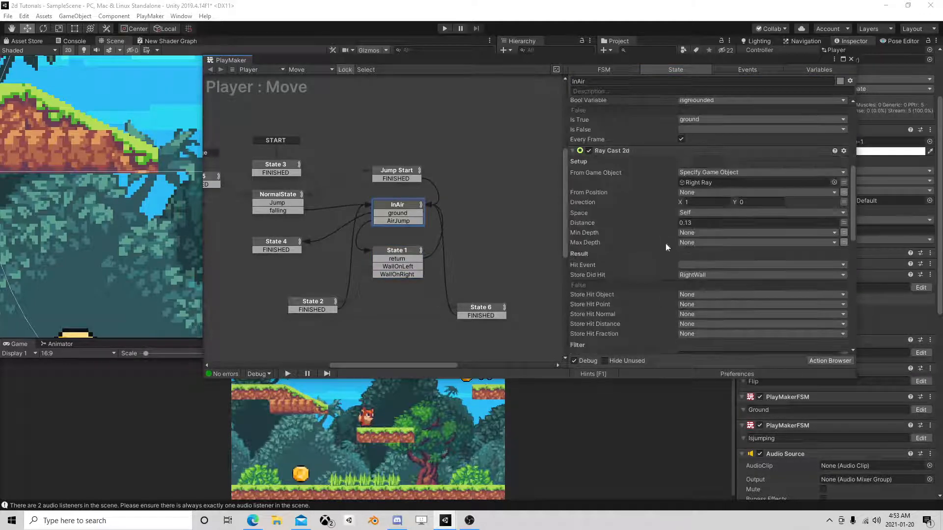
# Search the available PlayMaker actions for "raycast 2" for the InAir state, and close the action list.
pyautogui.click(818, 361)
pyautogui.write('raycast 2')
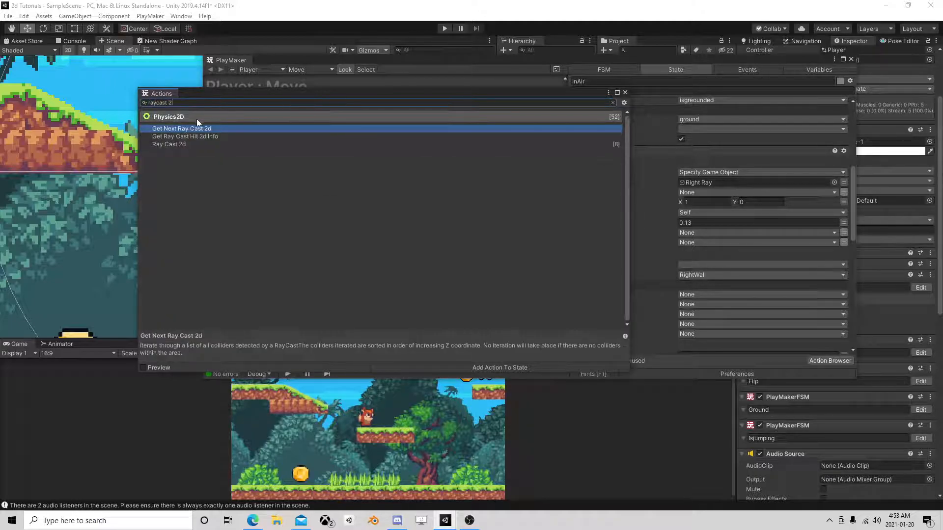
pyautogui.click(192, 117)
pyautogui.click(625, 92)
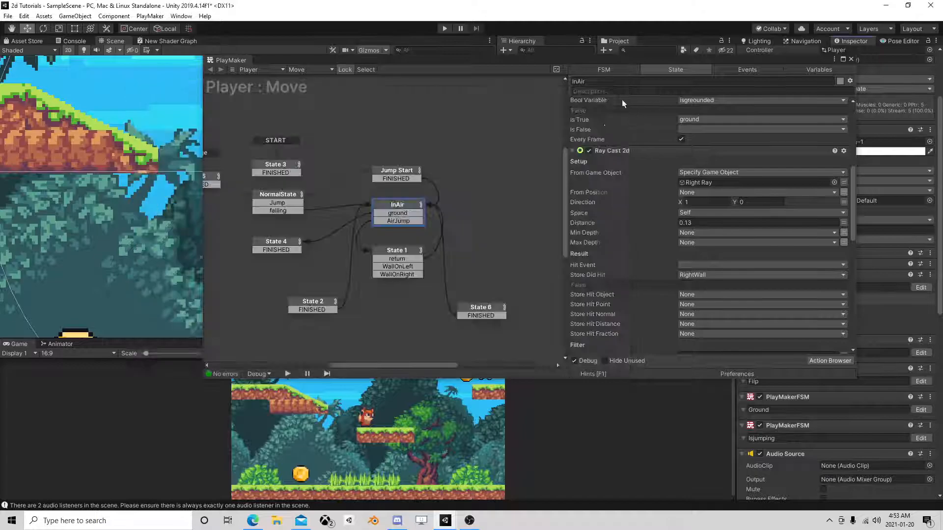
# Add a Ray Cast 2d action to the InAir state and move it to the top of the state's actions.
pyautogui.scroll(-3, 655, 223)
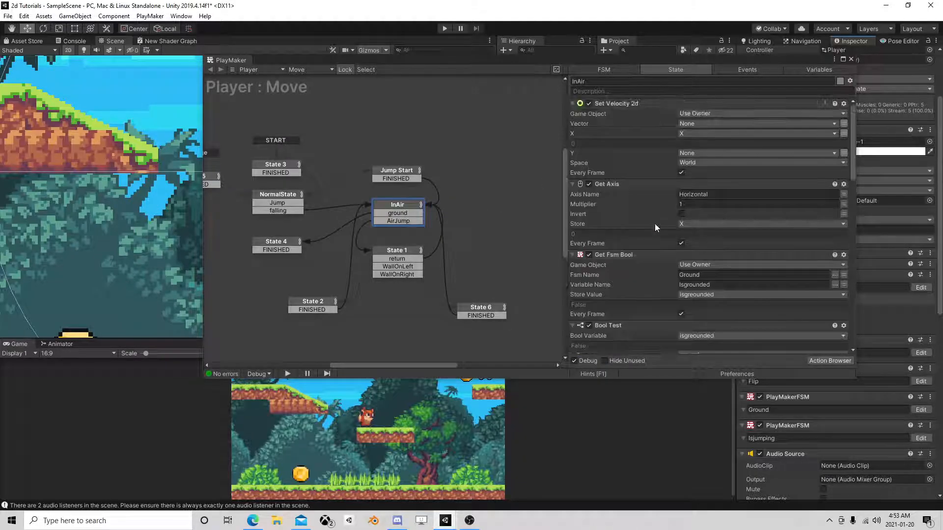
pyautogui.scroll(-7, 657, 223)
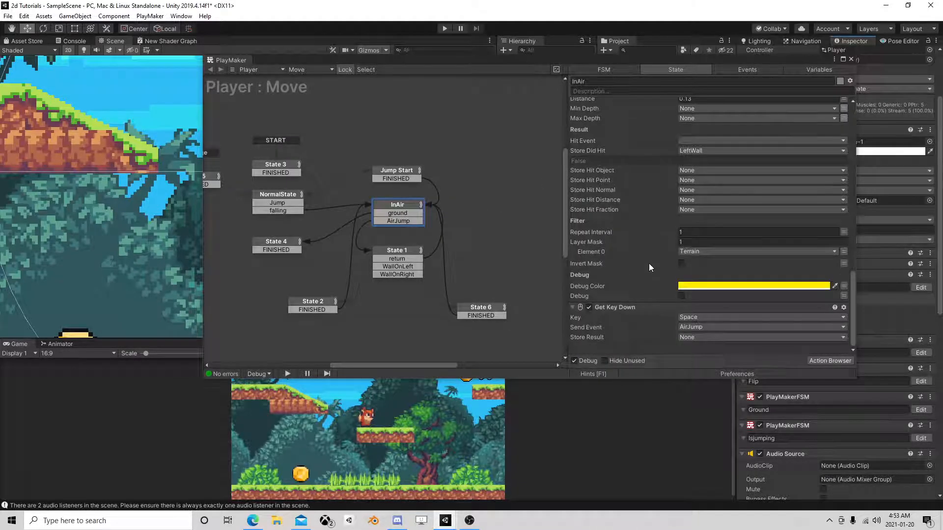
pyautogui.scroll(15, 646, 258)
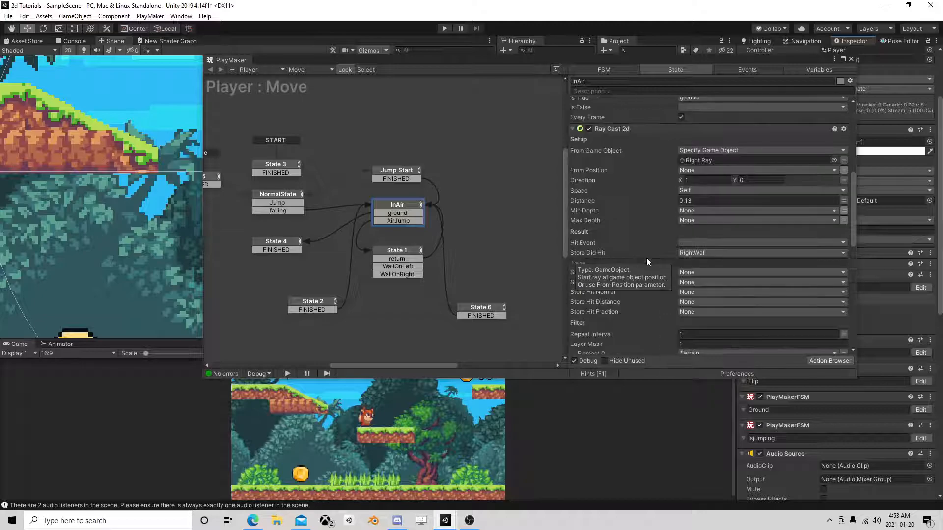
pyautogui.scroll(5, 646, 257)
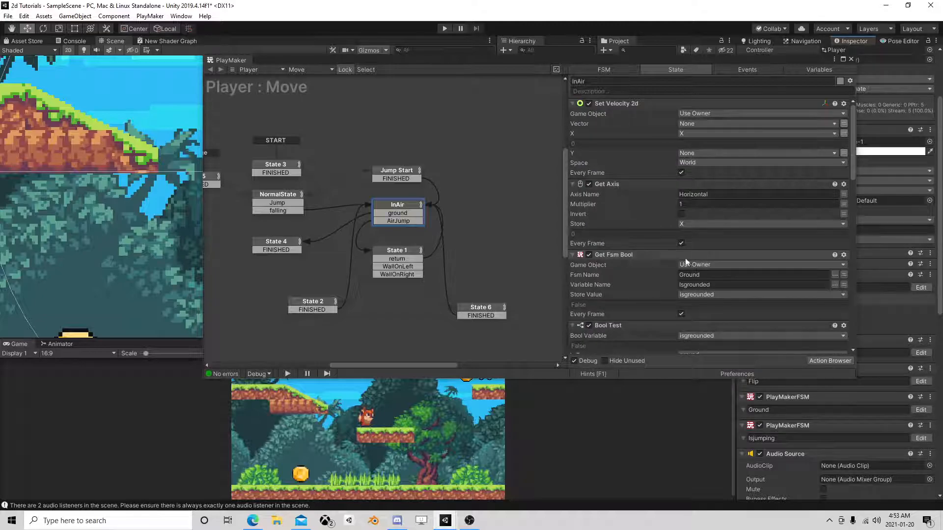
pyautogui.click(819, 361)
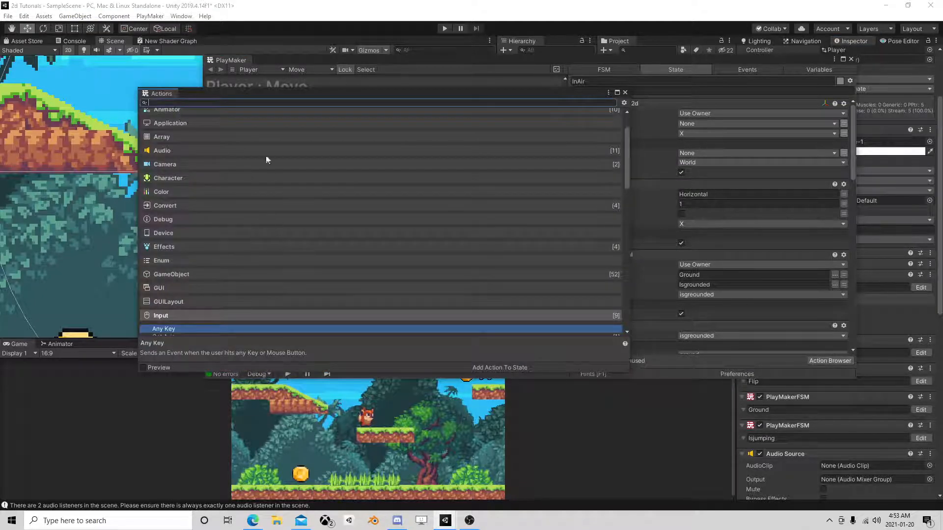
pyautogui.write('raycast')
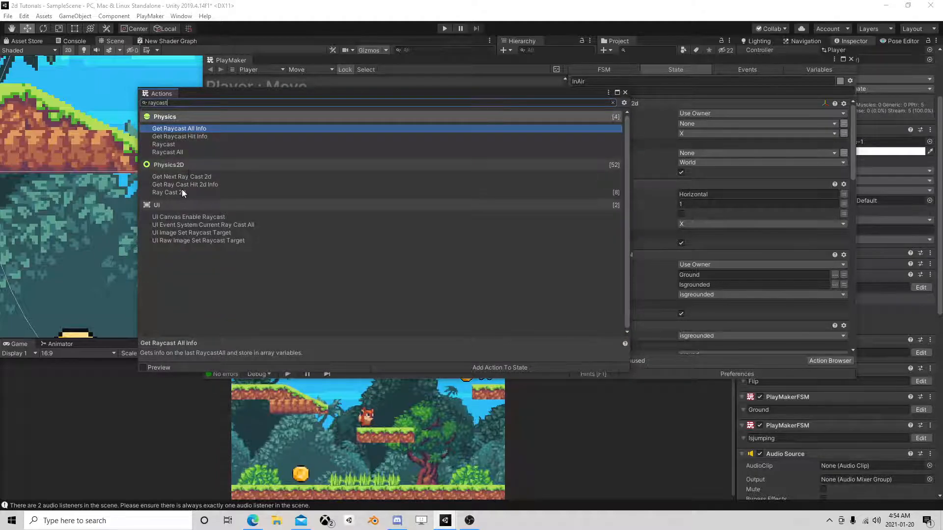
pyautogui.doubleClick(181, 192)
pyautogui.click(625, 92)
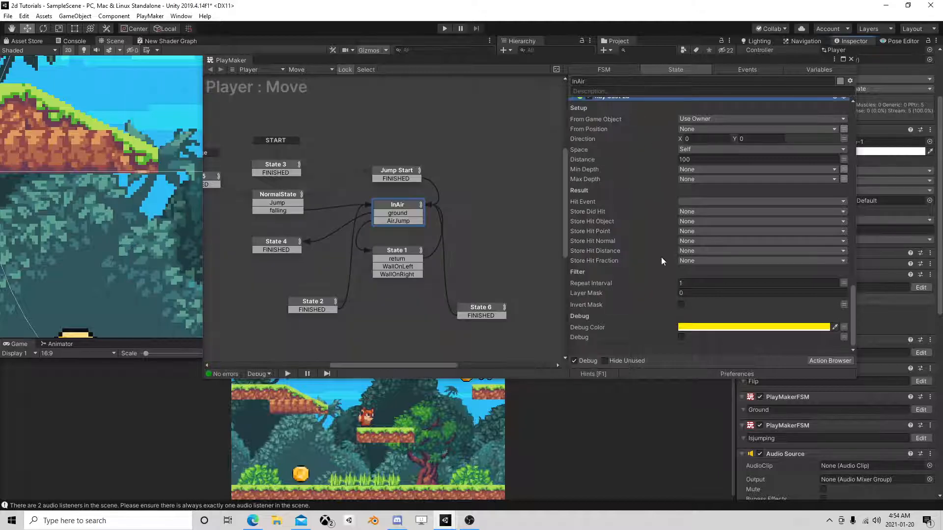
pyautogui.scroll(5, 653, 240)
pyautogui.rightClick(614, 274)
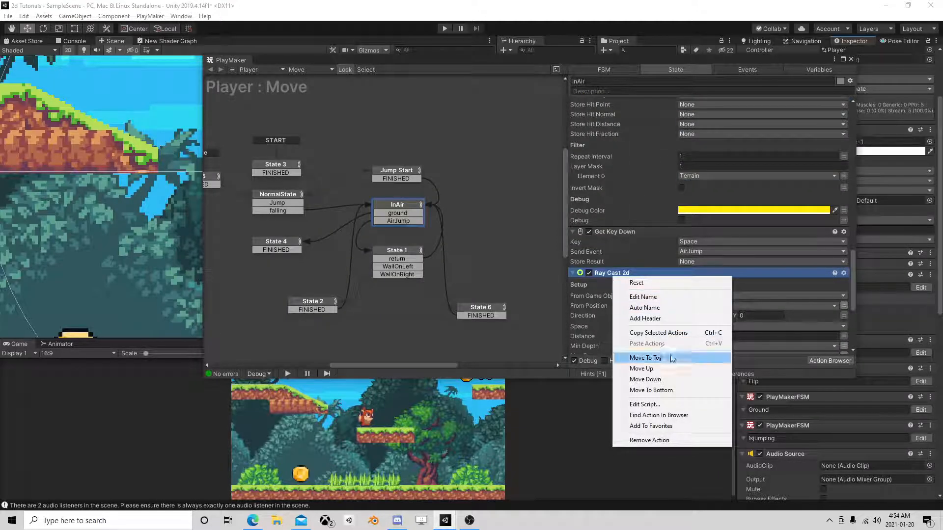
pyautogui.click(646, 357)
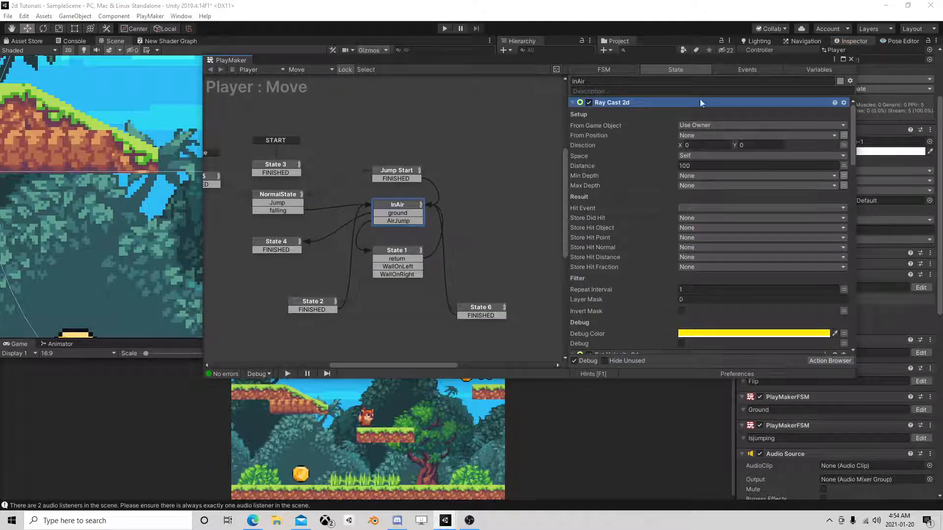
# Cast the new InAir ray from the specified object Enemygroundingattackthing, with direction Y -1 and distance 0.2.
pyautogui.moveTo(729, 60); pyautogui.dragTo(366, 60)
pyautogui.click(360, 126)
pyautogui.click(353, 148)
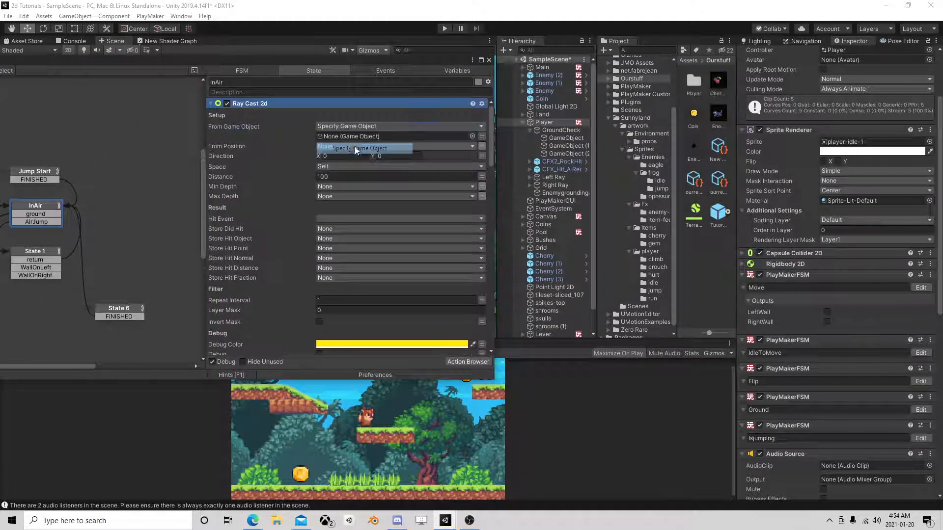
pyautogui.moveTo(562, 193); pyautogui.dragTo(341, 146)
pyautogui.click(403, 156)
pyautogui.write('-1')
pyautogui.click(356, 176)
pyautogui.press('BackSpace')
pyautogui.write('0.2')
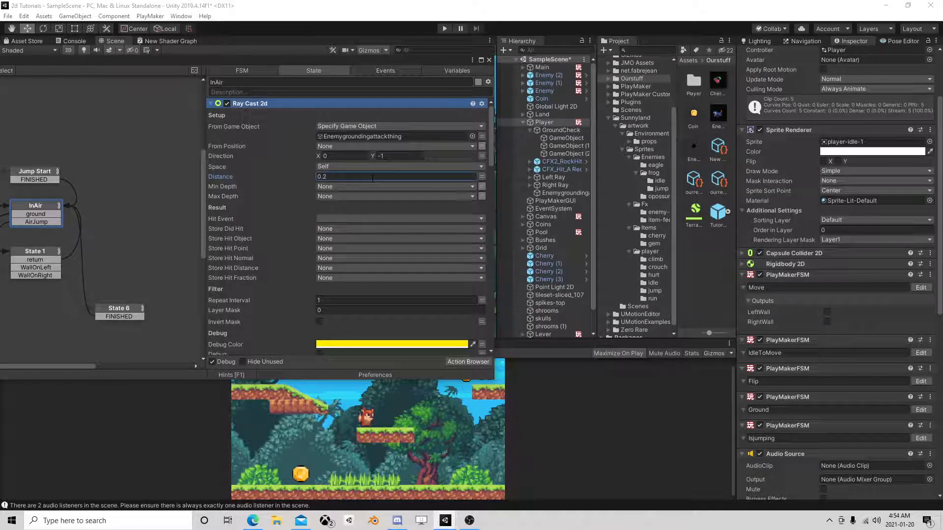
# Create a new event named Bounce as the hit event of the new Ray Cast 2d action.
pyautogui.moveTo(300, 64); pyautogui.dragTo(516, 65)
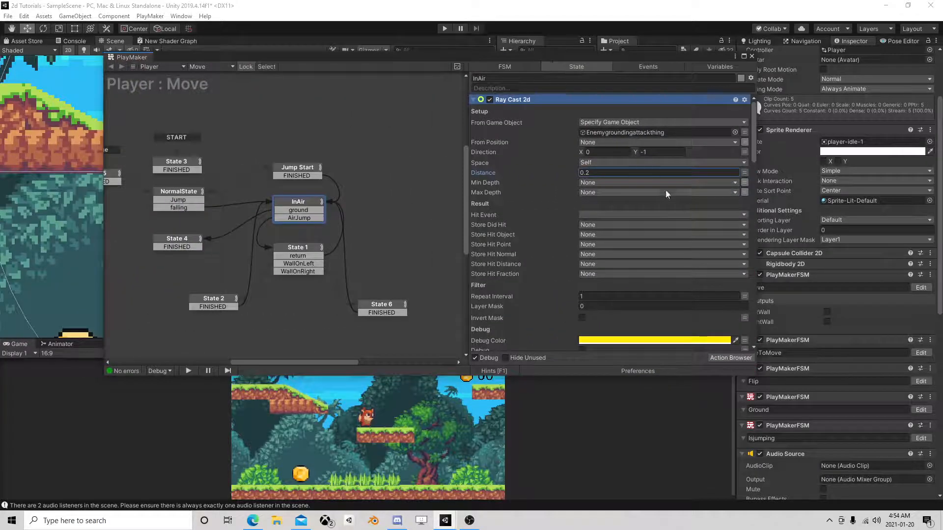
pyautogui.click(603, 214)
pyautogui.click(624, 382)
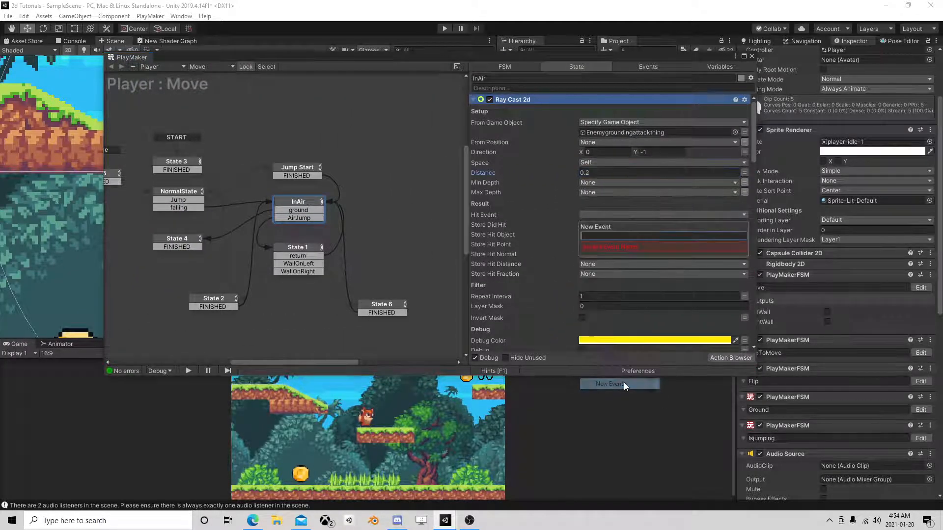
pyautogui.write('Bounce')
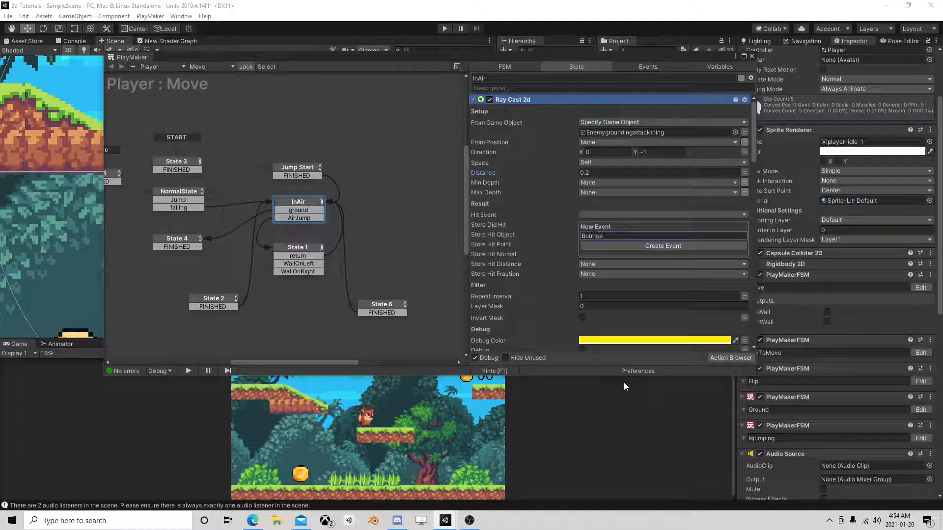
pyautogui.press('Return')
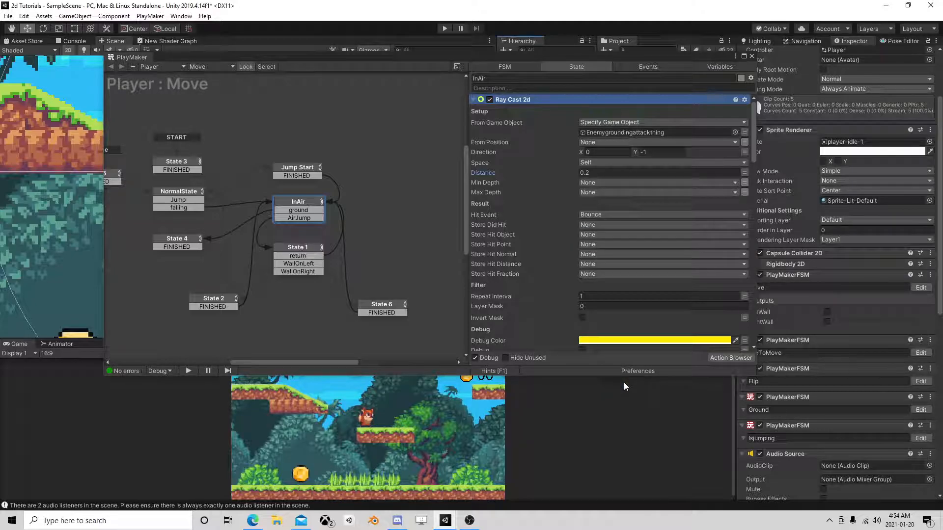
# Give the new raycast a layer mask of one element and set that element to the Enemy layer.
pyautogui.scroll(-3, 602, 245)
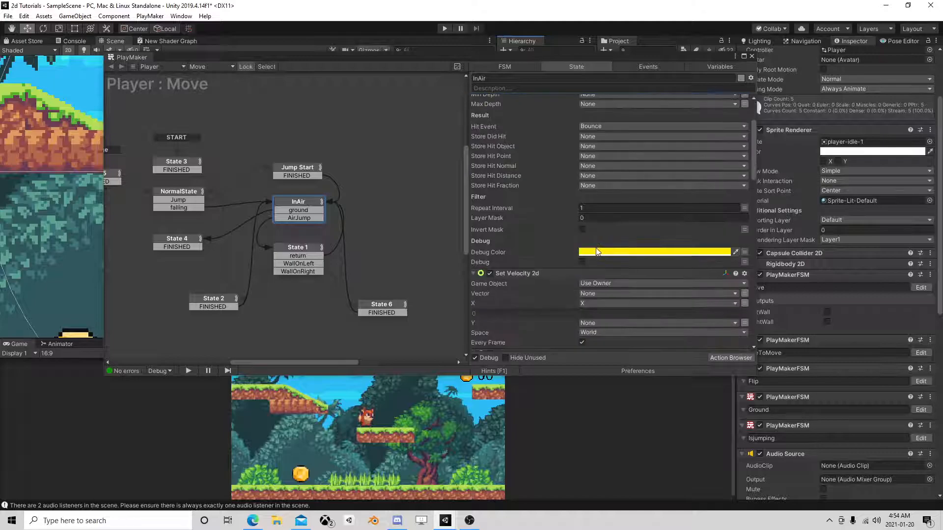
pyautogui.click(596, 216)
pyautogui.write('1')
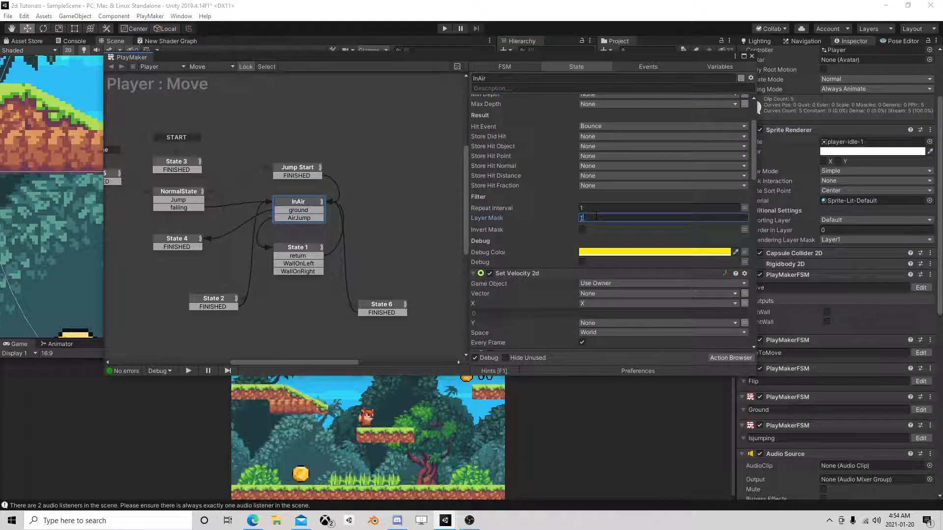
pyautogui.click(594, 209)
pyautogui.click(593, 227)
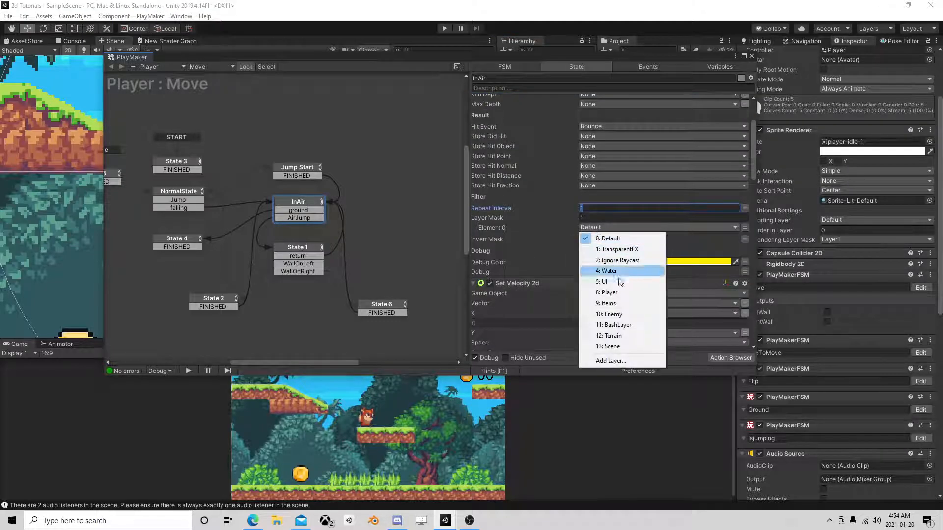
pyautogui.click(627, 315)
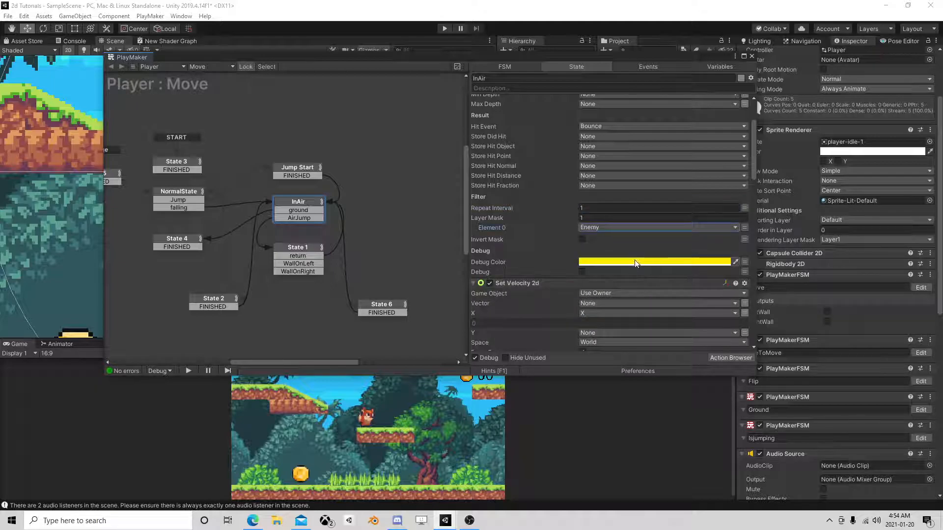
# Add a Bounce transition to InAir and link it to a new empty state beside it.
pyautogui.scroll(1, 633, 263)
pyautogui.scroll(1, 634, 265)
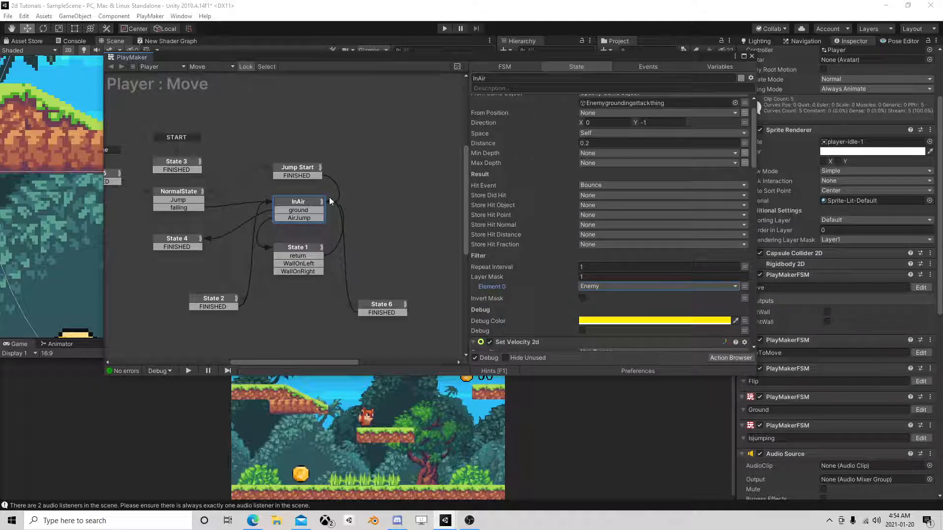
pyautogui.rightClick(298, 203)
pyautogui.moveTo(354, 207)
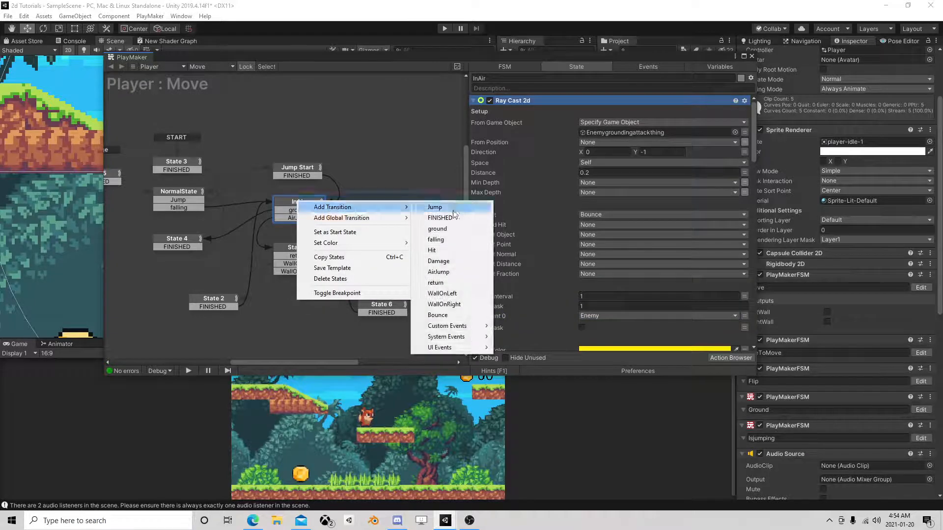
pyautogui.click(458, 314)
pyautogui.click(386, 212)
pyautogui.rightClick(386, 212)
pyautogui.click(398, 216)
pyautogui.moveTo(300, 225); pyautogui.dragTo(405, 214)
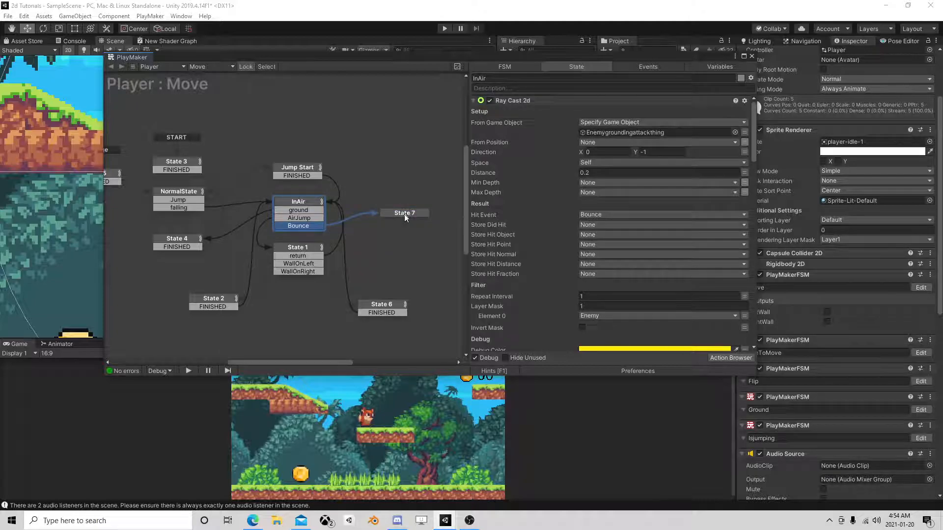
# Play-test running and jumping with the fox, pause to check the active state in the Player's Move FSM, and stop the game.
pyautogui.click(751, 57)
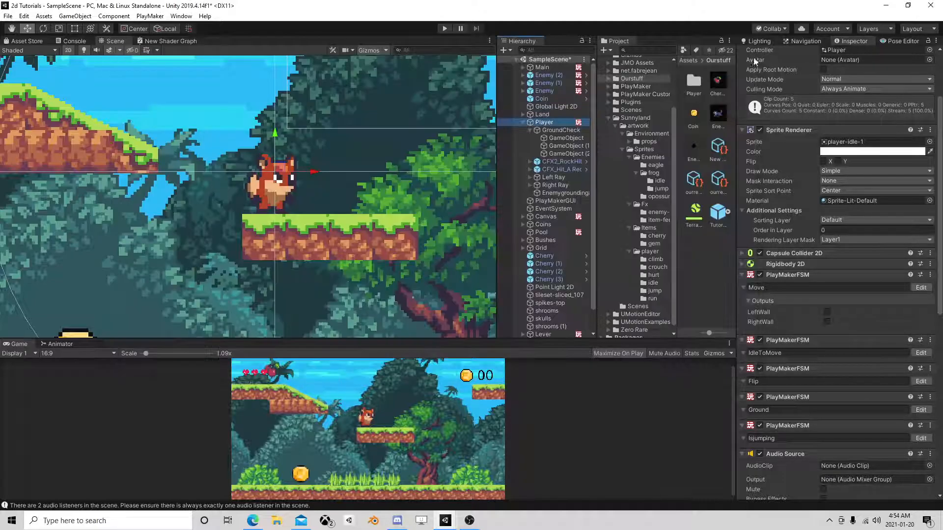
pyautogui.click(445, 29)
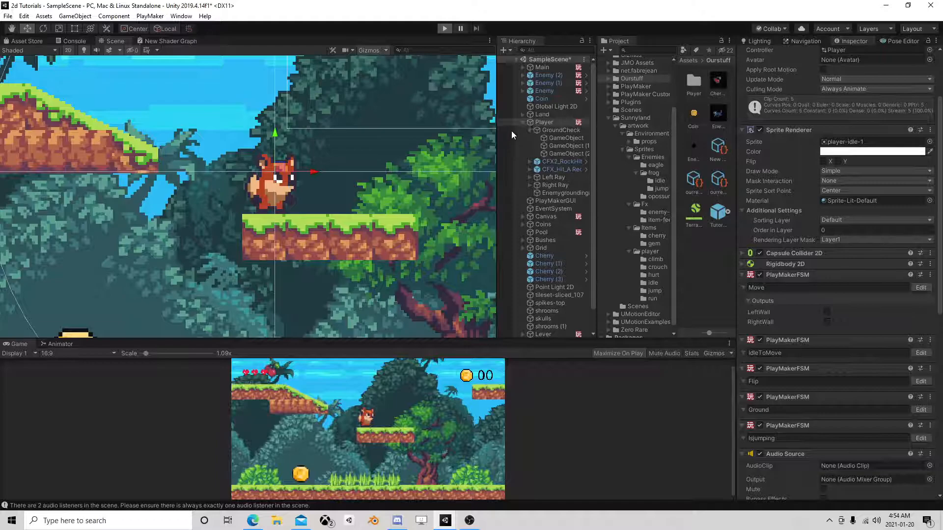
pyautogui.press('d')
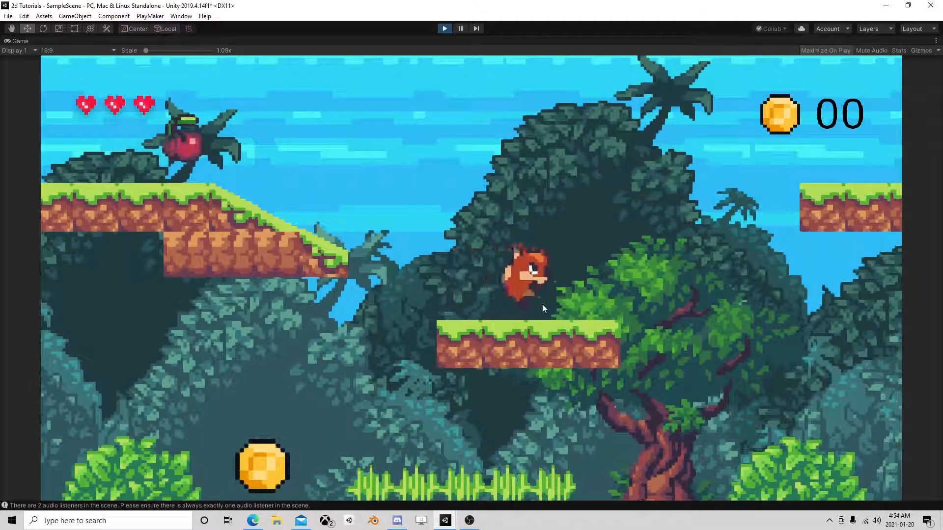
pyautogui.press('space')
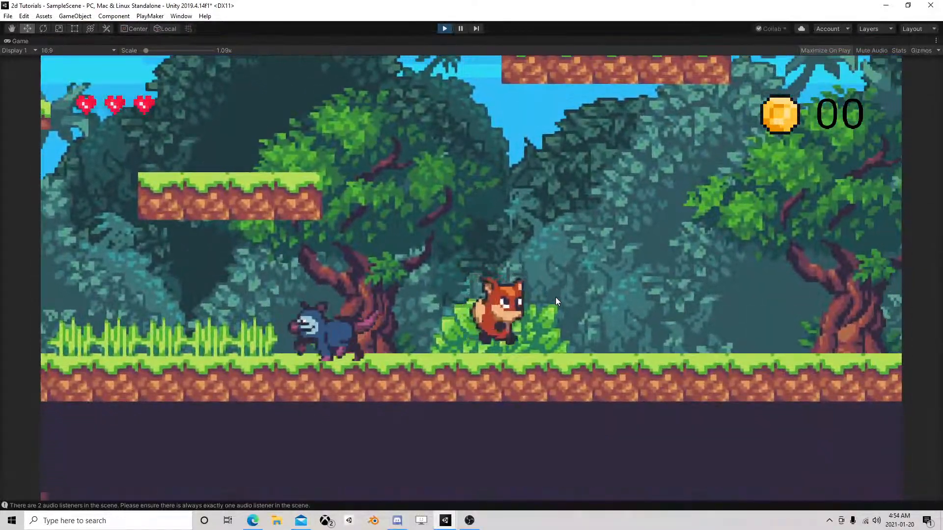
pyautogui.press('d')
pyautogui.click(463, 30)
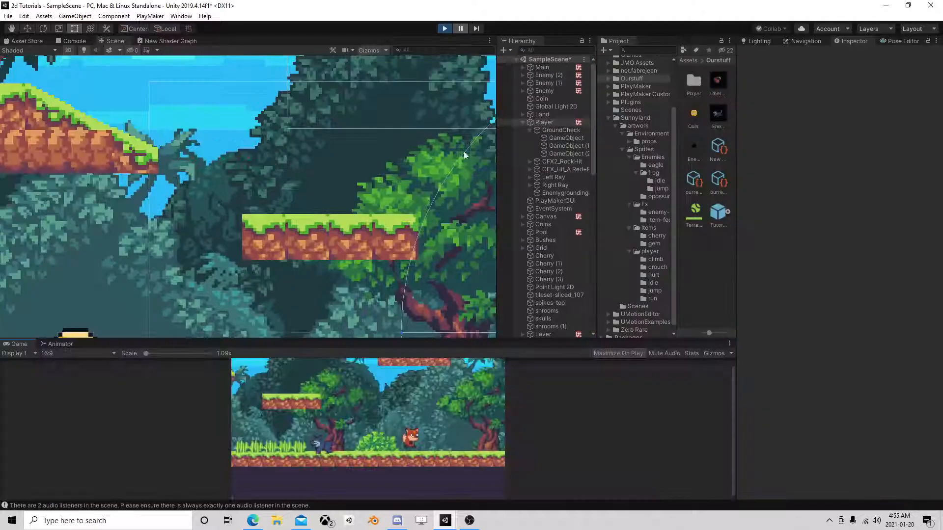
pyautogui.click(551, 124)
pyautogui.click(920, 334)
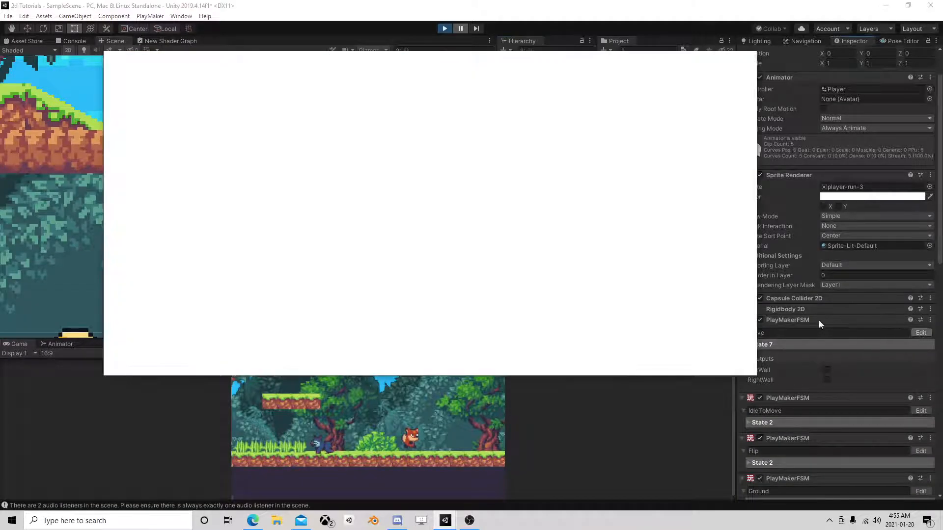
pyautogui.click(444, 28)
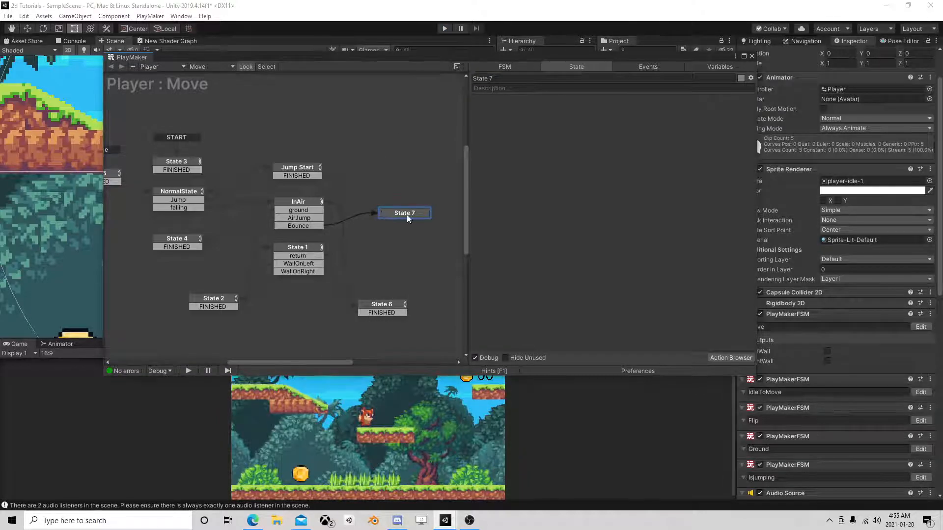
# Open the Enemy prefab, examine State 3 and State 1 of KillSpot's FSM, and return to the scene.
pyautogui.click(751, 56)
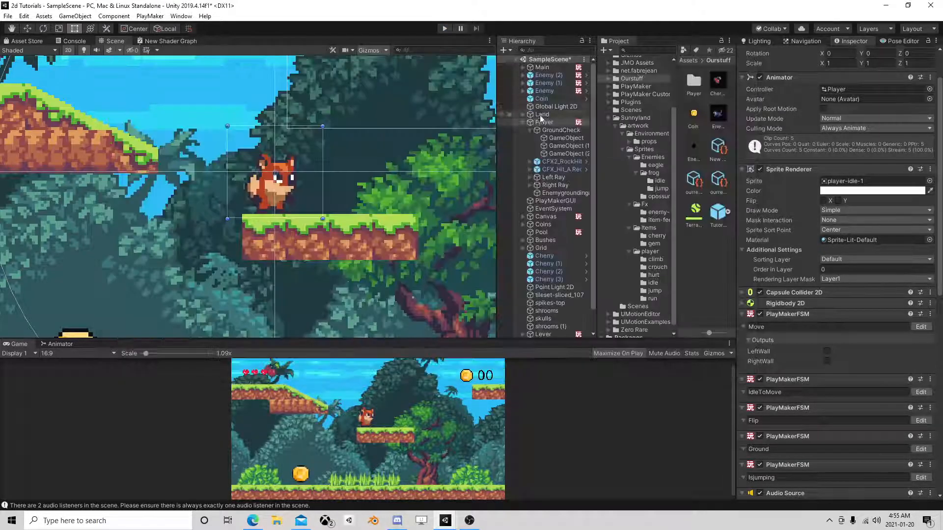
pyautogui.click(554, 75)
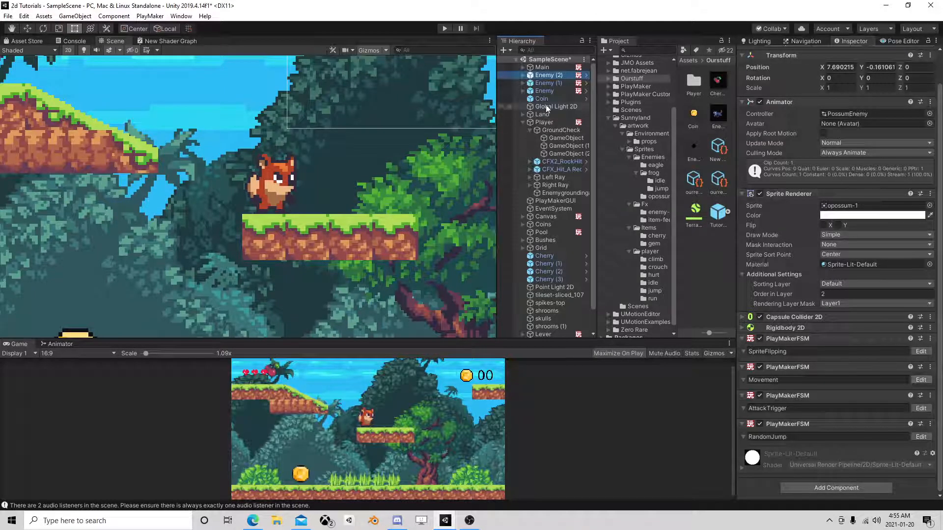
pyautogui.scroll(2, 784, 98)
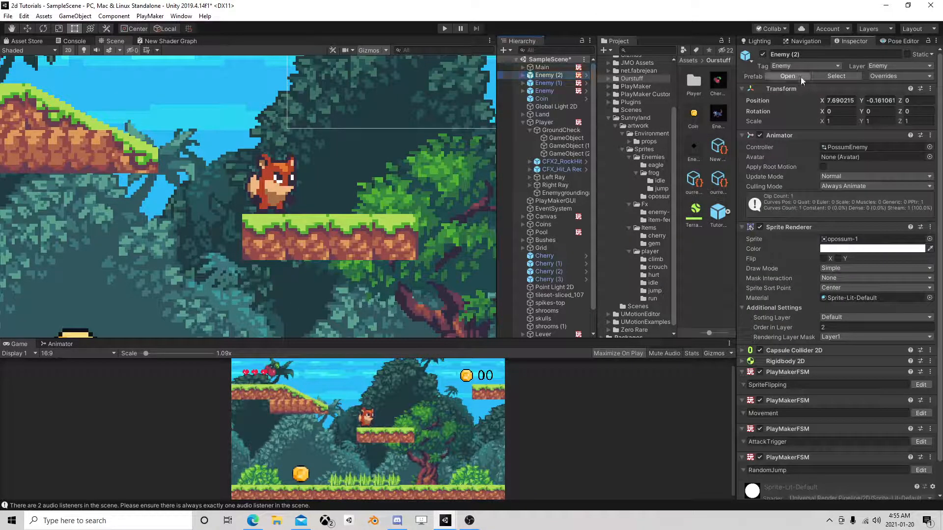
pyautogui.click(800, 78)
pyautogui.click(549, 79)
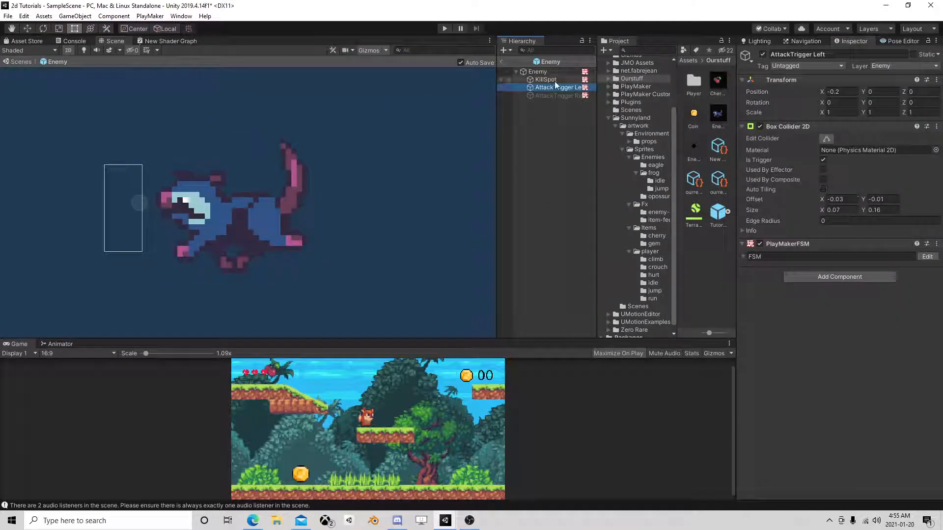
pyautogui.click(927, 256)
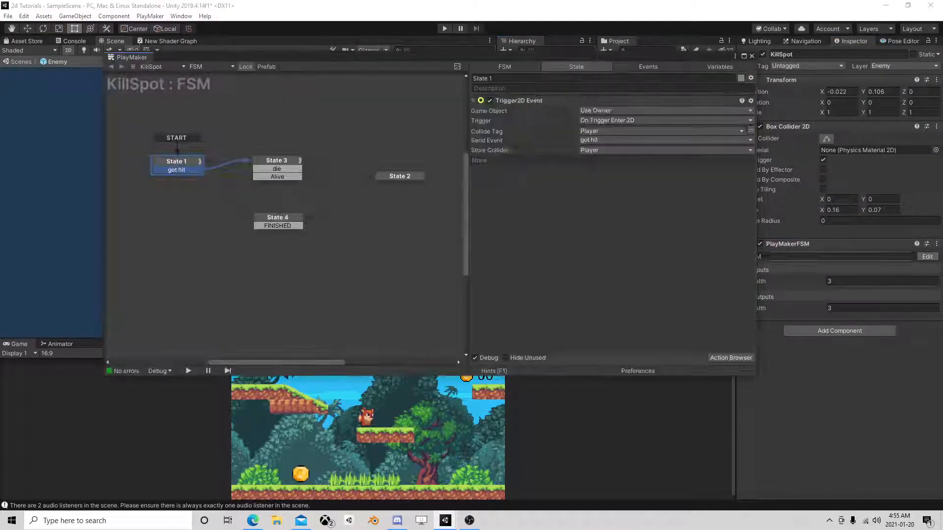
pyautogui.click(279, 162)
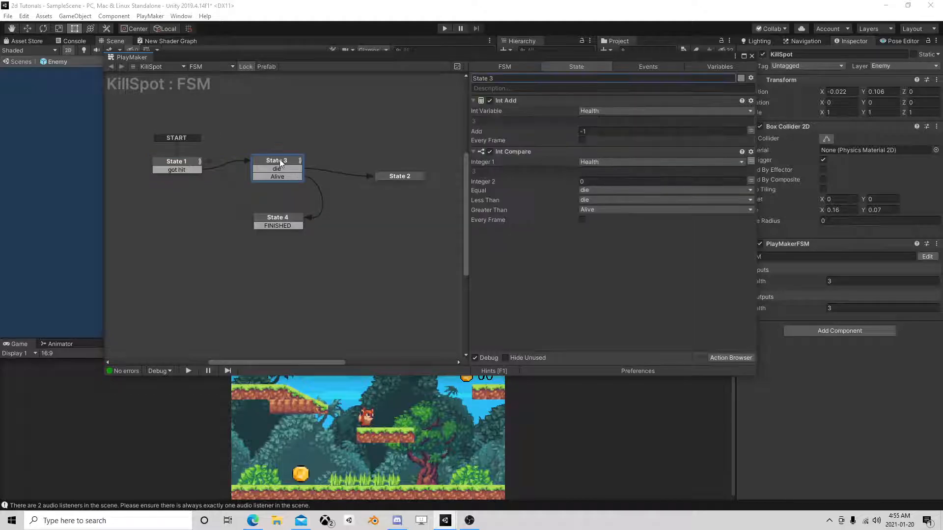
pyautogui.click(188, 165)
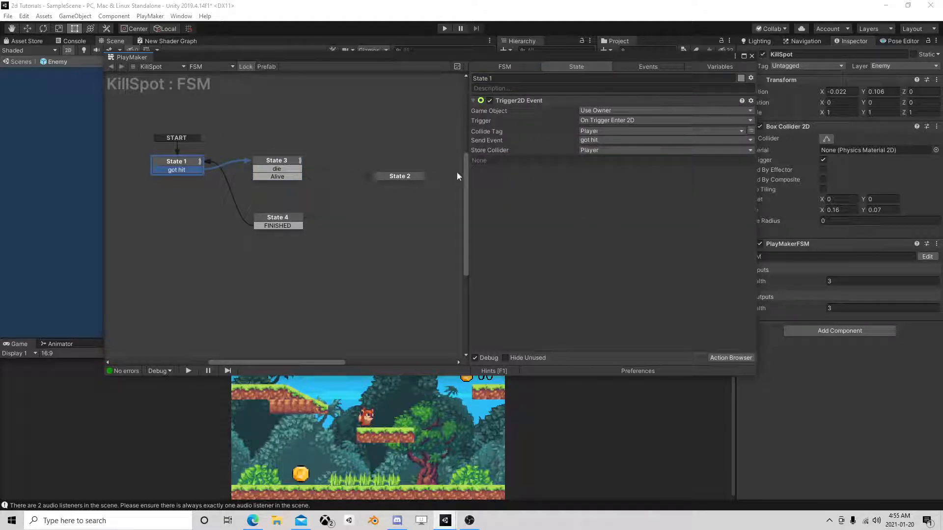
pyautogui.click(752, 56)
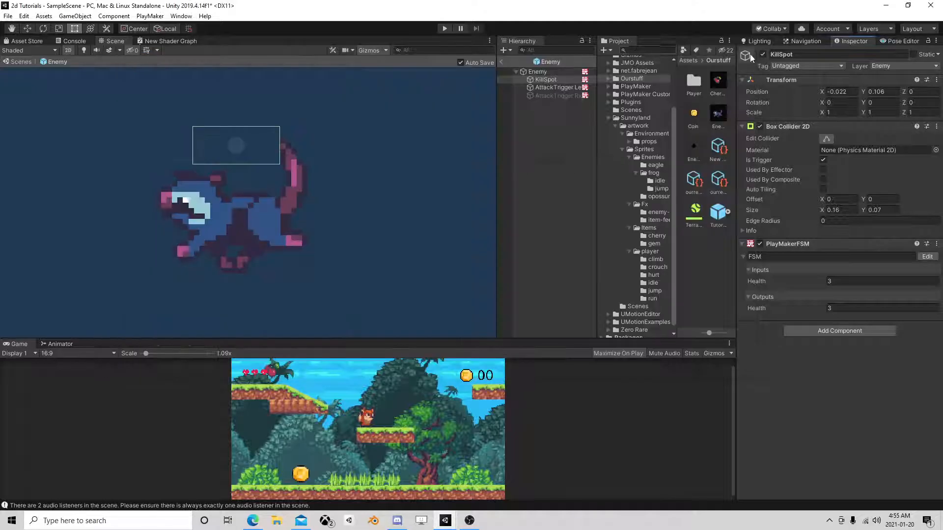
pyautogui.click(503, 62)
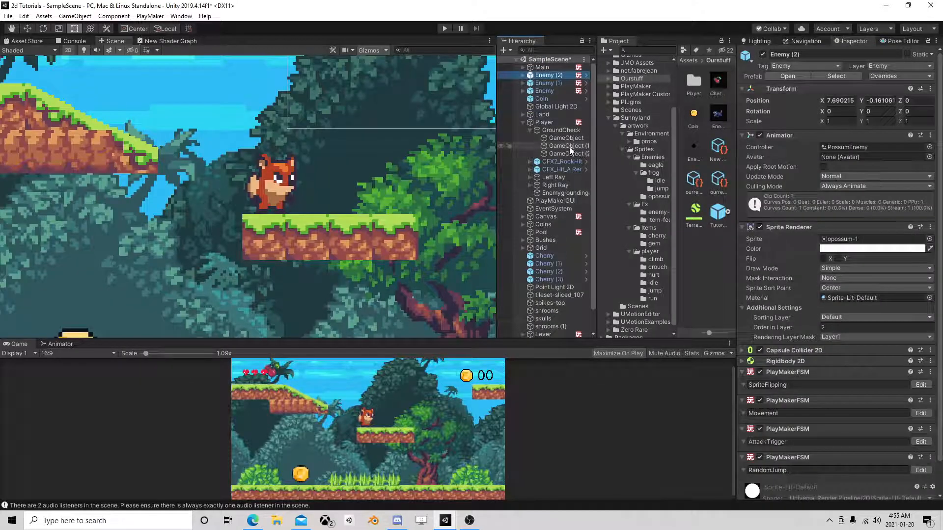
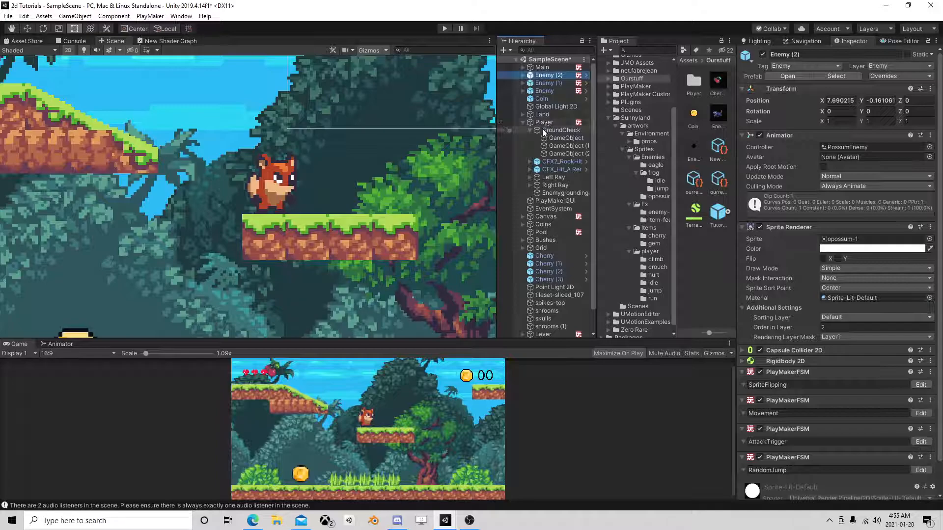
# Open the Player's Move FSM, review the Jump Start state's actions, and select the empty State 7.
pyautogui.click(544, 122)
pyautogui.scroll(-3, 851, 373)
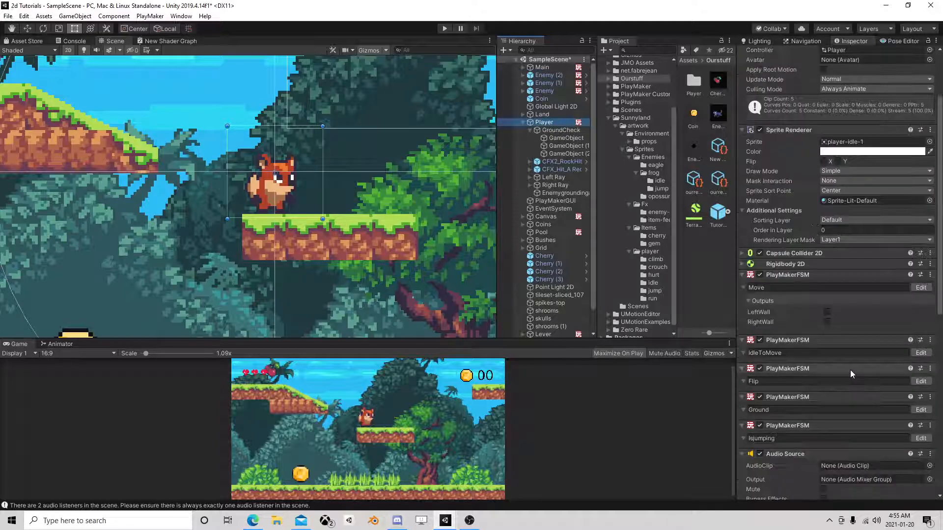
pyautogui.click(922, 288)
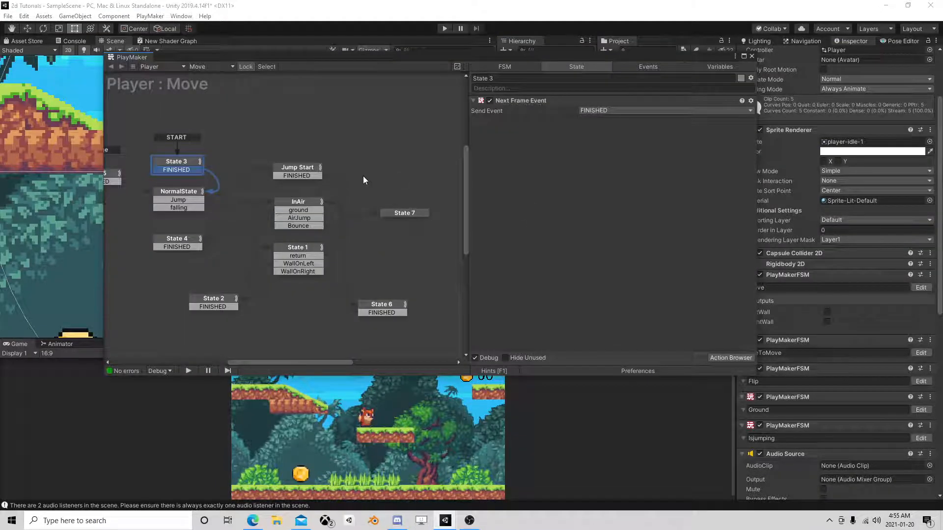
pyautogui.click(286, 171)
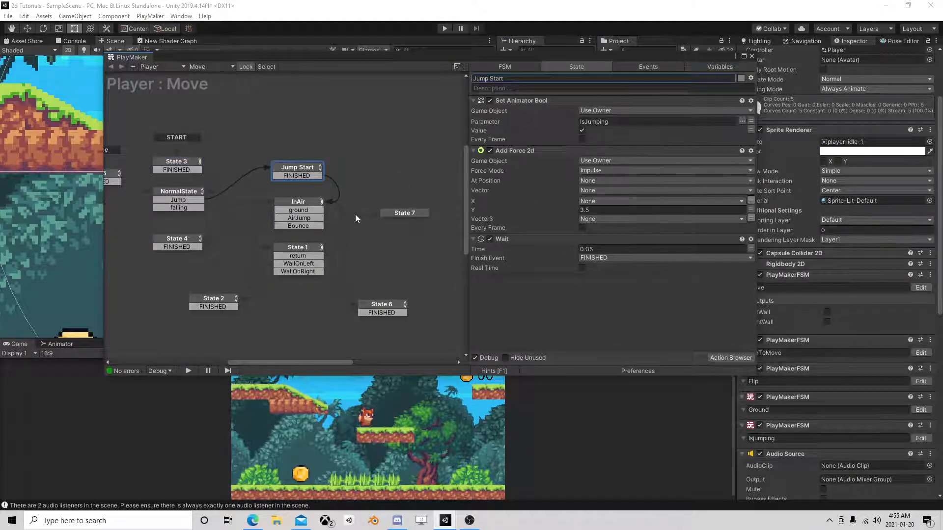
pyautogui.click(408, 213)
pyautogui.moveTo(391, 245); pyautogui.dragTo(320, 246, button='middle')
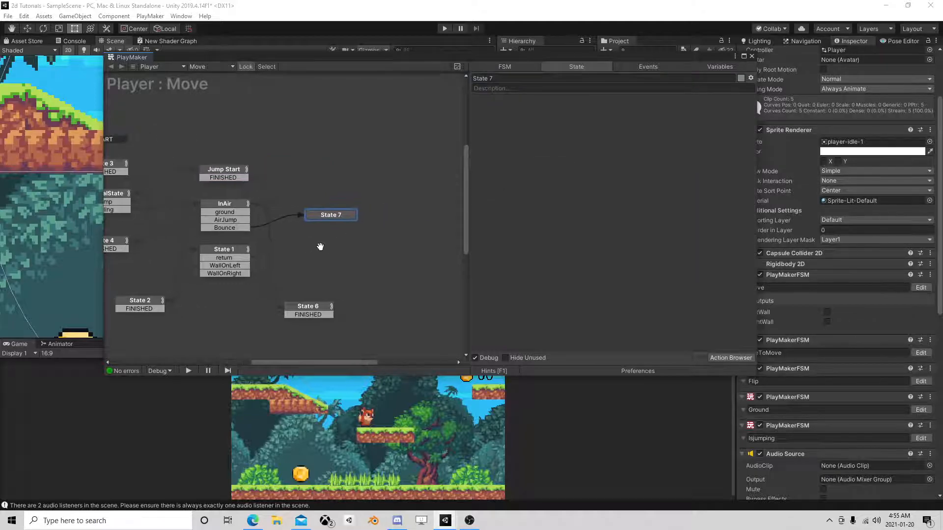
pyautogui.click(725, 358)
pyautogui.write('set')
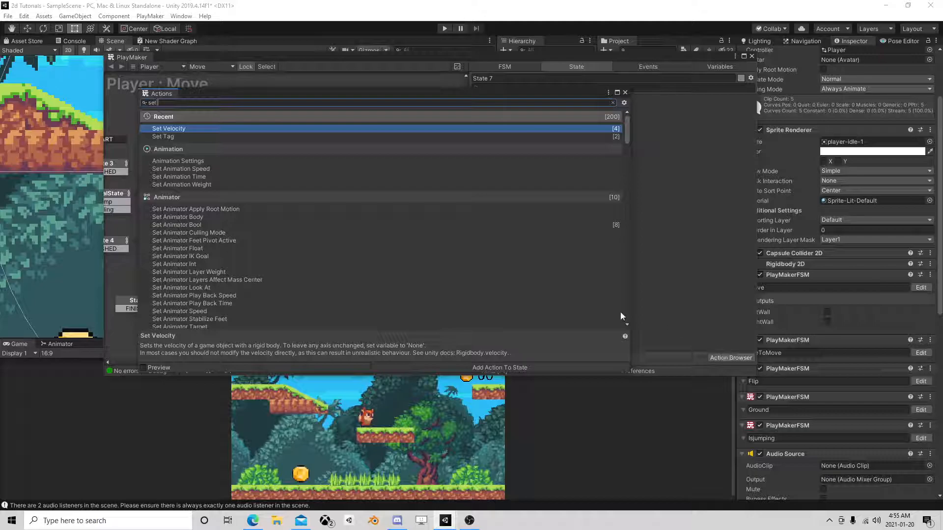
pyautogui.moveTo(184, 132); pyautogui.dragTo(644, 100)
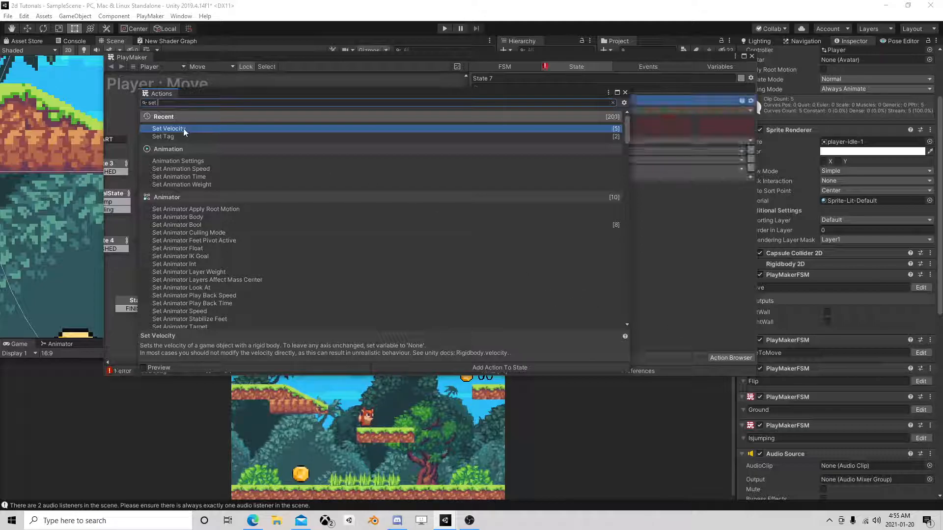
pyautogui.click(625, 93)
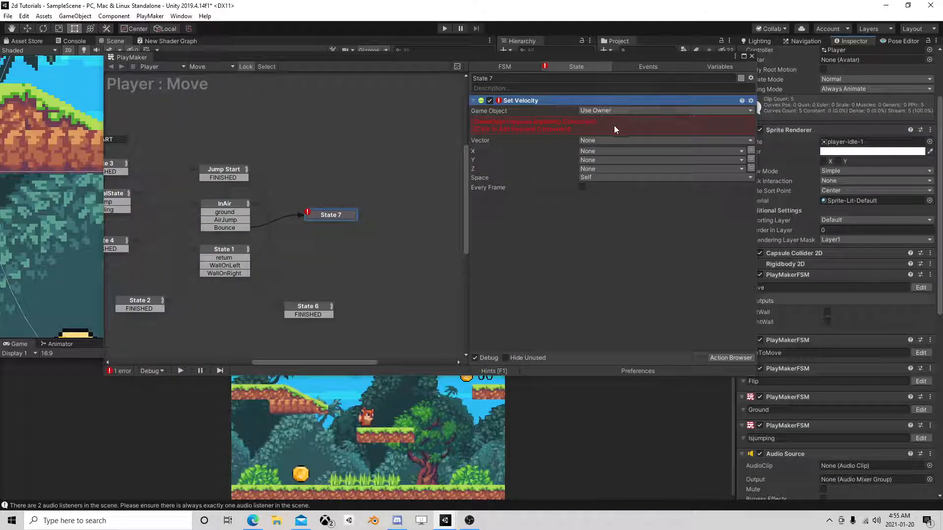
pyautogui.rightClick(551, 102)
pyautogui.click(611, 266)
# Add a Set Velocity 2d action to State 7.
pyautogui.click(730, 358)
pyautogui.write('se')
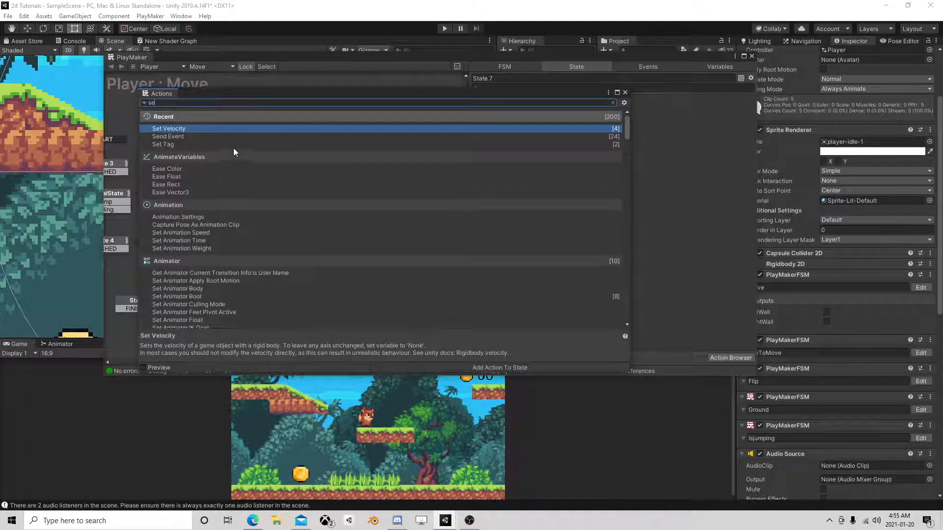
pyautogui.write('t vel')
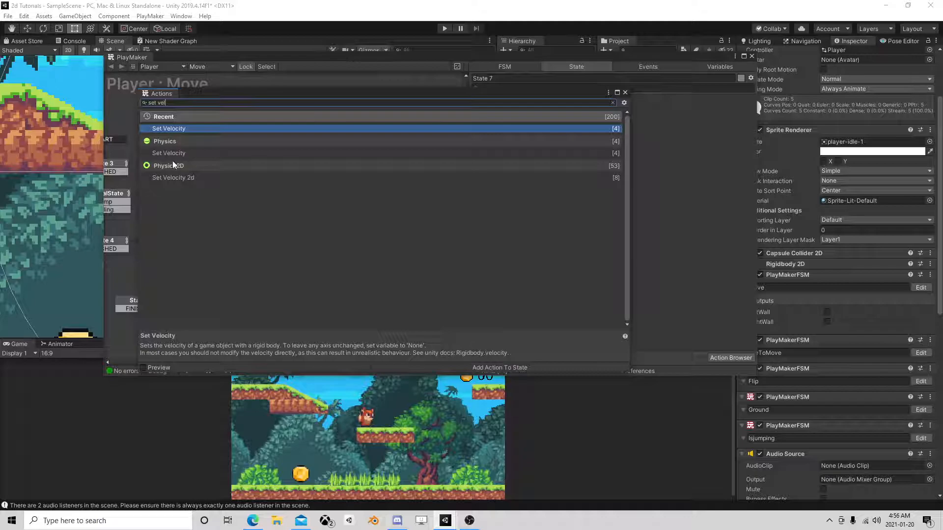
pyautogui.doubleClick(175, 179)
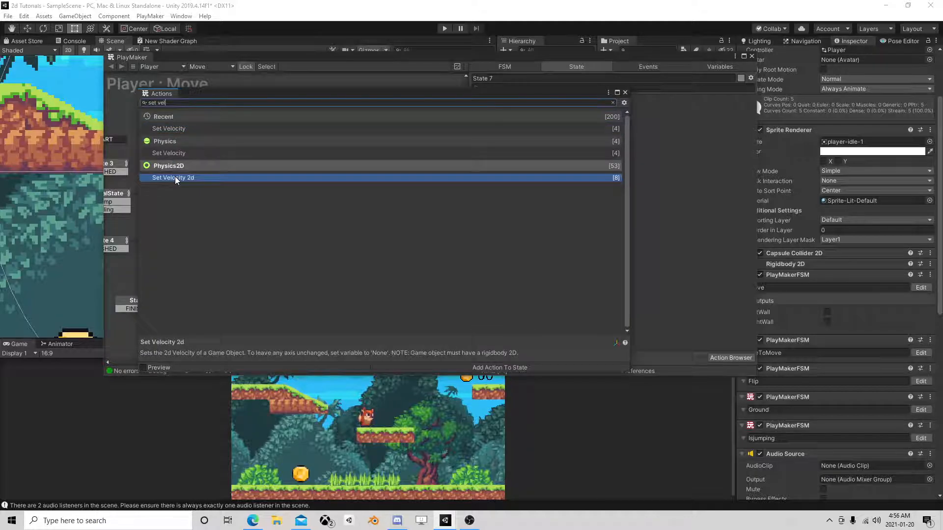
pyautogui.click(625, 92)
# Configure State 7's Set Velocity 2d with Vector set to None, X using the X variable, and Y set to 2.5.
pyautogui.write('2.5')
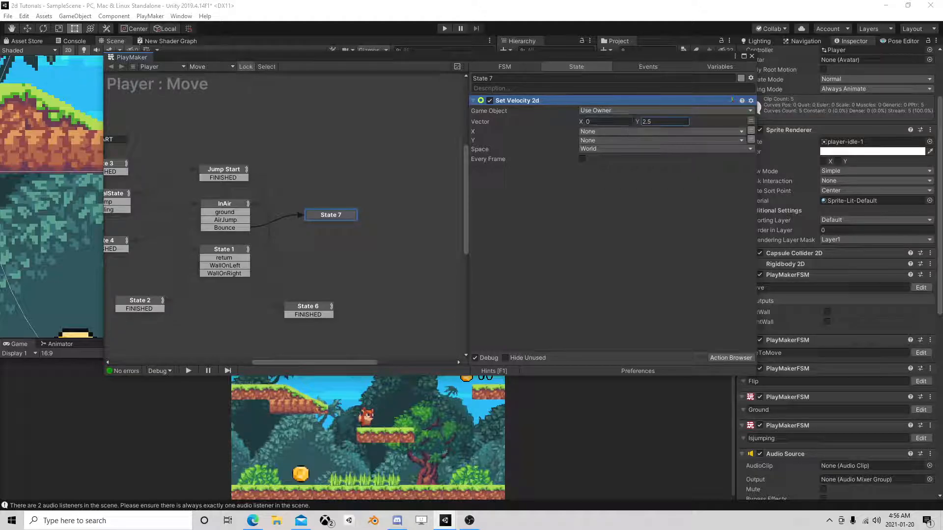
pyautogui.click(752, 120)
pyautogui.click(650, 130)
pyautogui.click(592, 226)
pyautogui.click(605, 131)
pyautogui.click(598, 173)
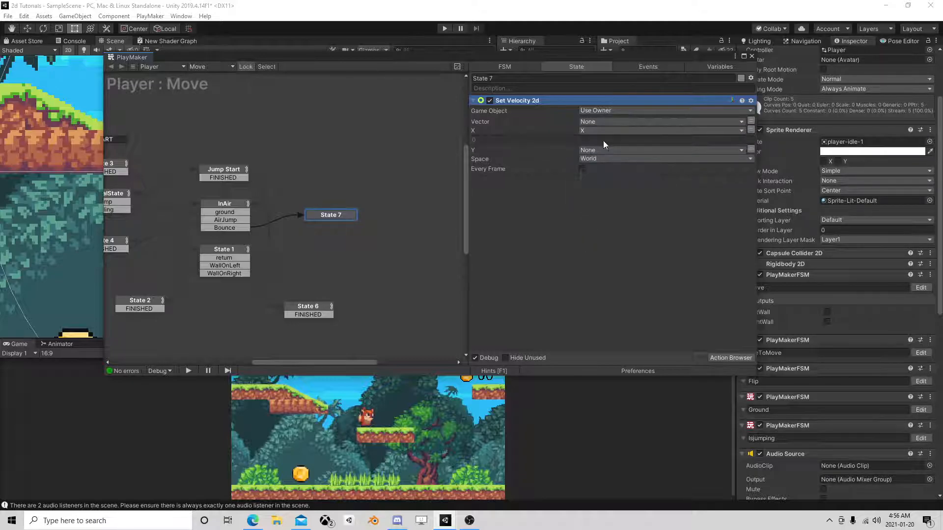
pyautogui.click(597, 149)
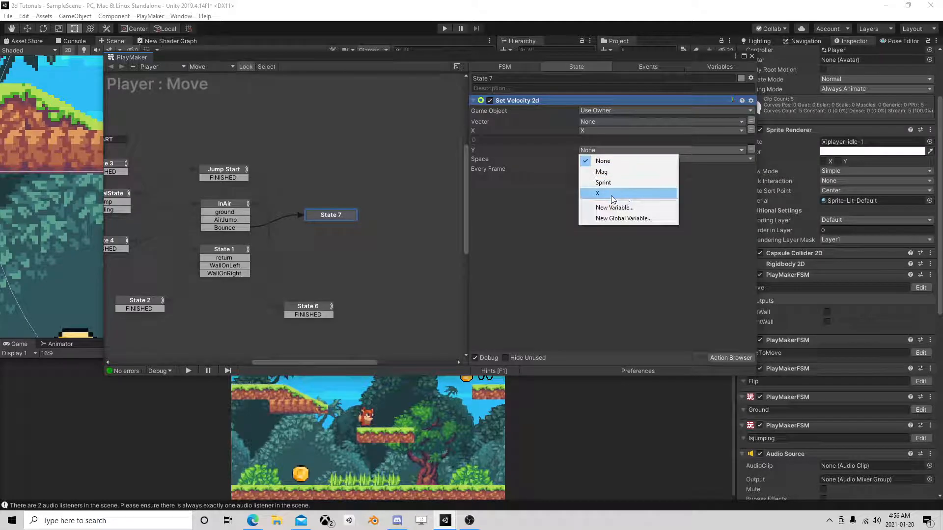
pyautogui.click(618, 195)
pyautogui.click(751, 148)
pyautogui.write('2.5')
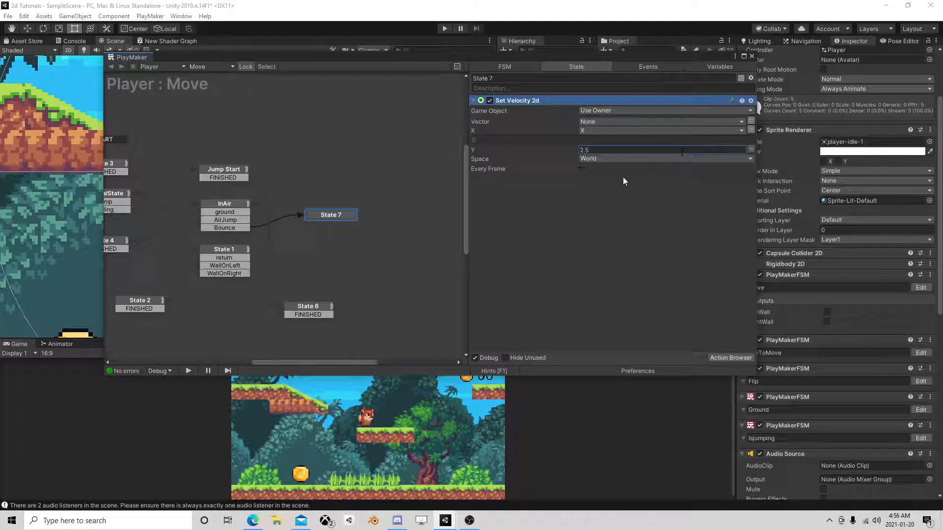
# Add a FINISHED transition to State 7 and link it back to InAir.
pyautogui.rightClick(328, 214)
pyautogui.moveTo(339, 216)
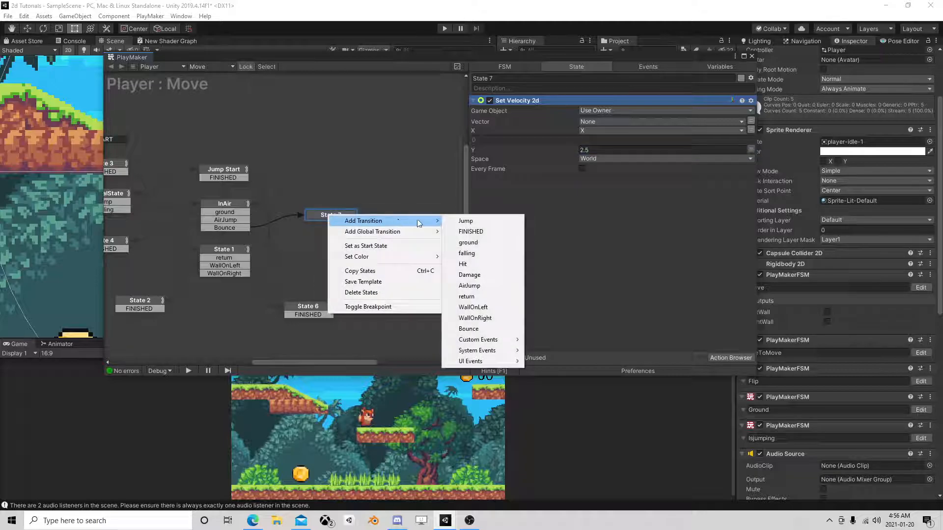
pyautogui.click(479, 235)
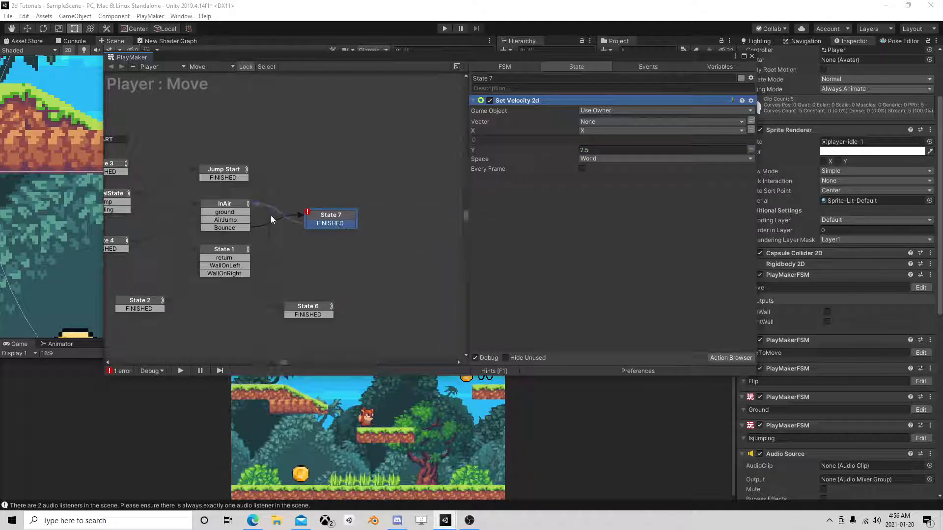
# Add a Wait action of 0.1 with finish event FINISHED to State 7 and place it below Set Velocity 2d.
pyautogui.click(731, 358)
pyautogui.write('waio')
pyautogui.press('BackSpace')
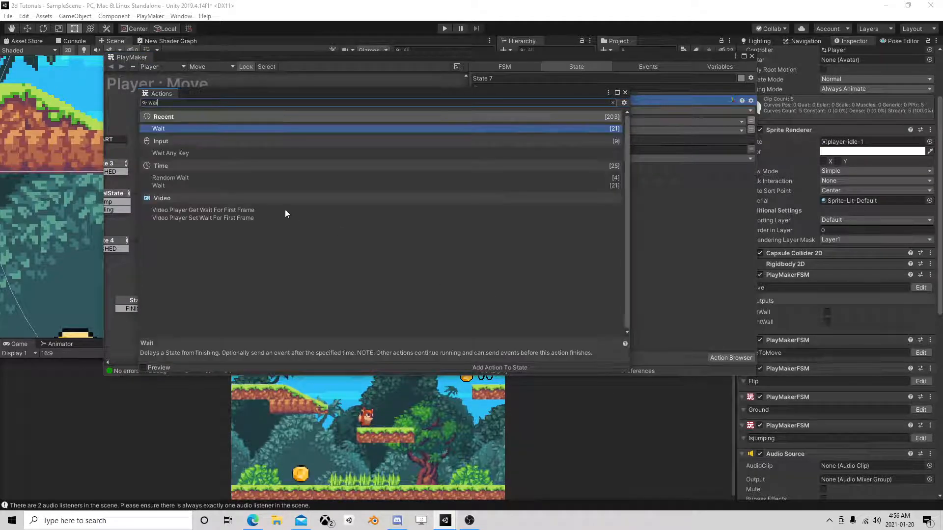
pyautogui.doubleClick(187, 131)
pyautogui.click(625, 93)
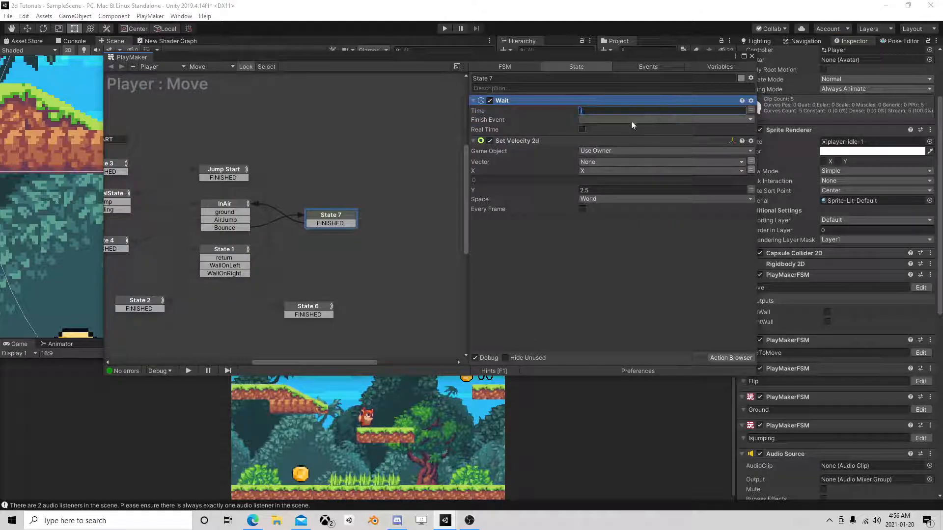
pyautogui.write('0.1')
pyautogui.click(612, 120)
pyautogui.click(611, 150)
pyautogui.moveTo(522, 102); pyautogui.dragTo(522, 265)
# Check InAir's raycast, set State 7's Wait time to 0.2, and close the FSM editor.
pyautogui.click(225, 205)
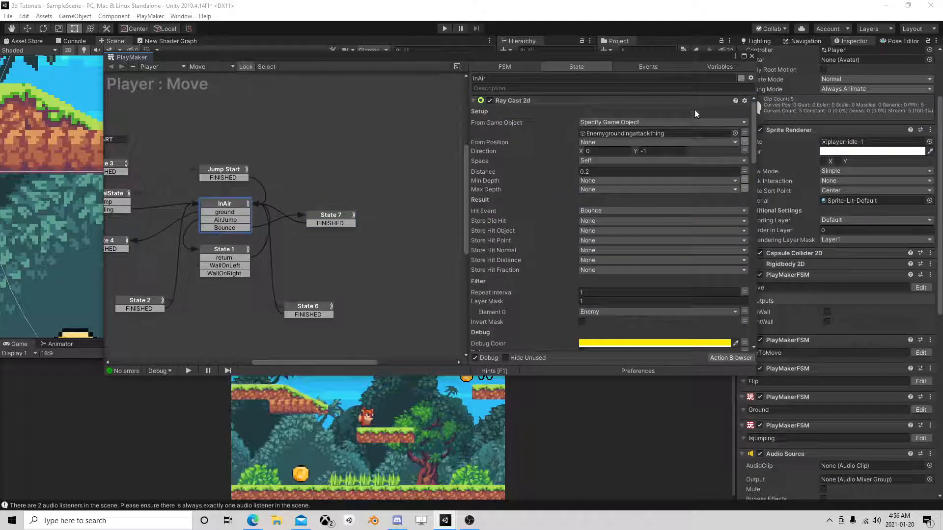
pyautogui.click(331, 216)
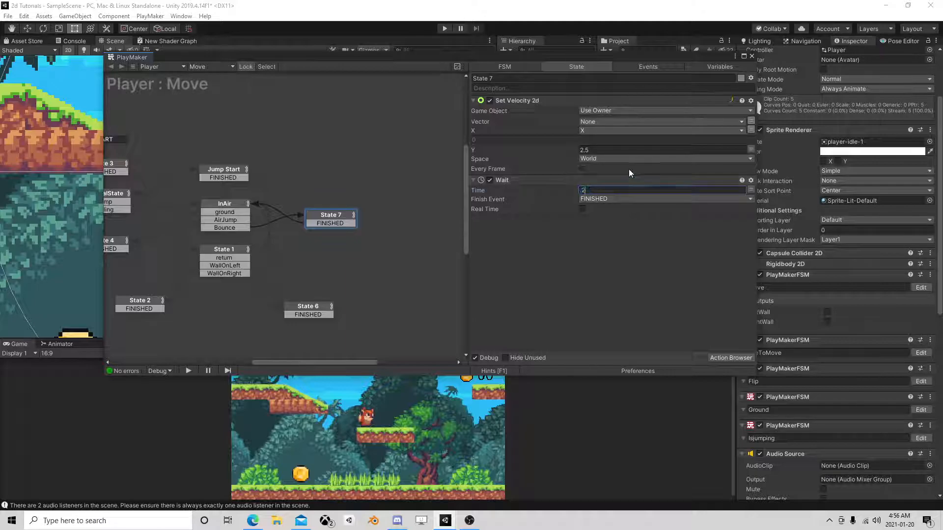
pyautogui.click(752, 56)
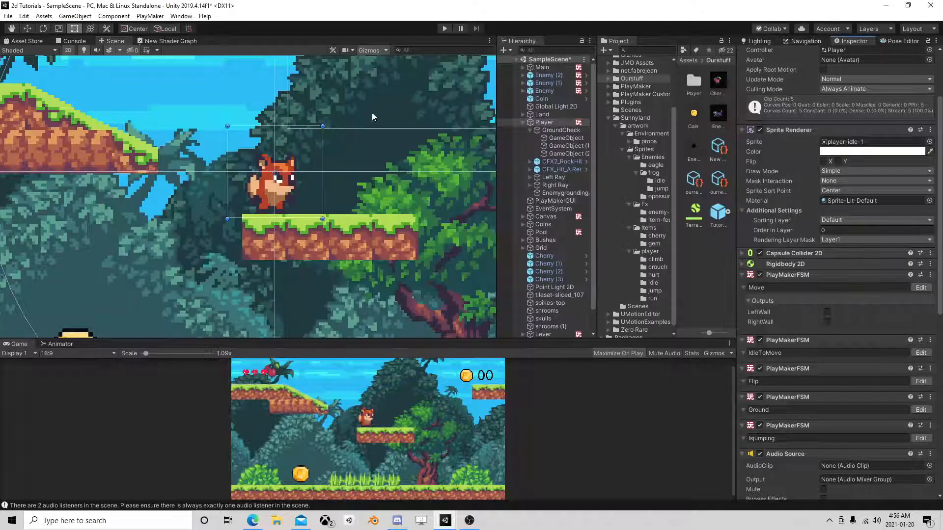
# Play-test running and jumping the fox onto the opossum enemies to check the bounce, and stop the game.
pyautogui.hotkey('ctrl', 'p')
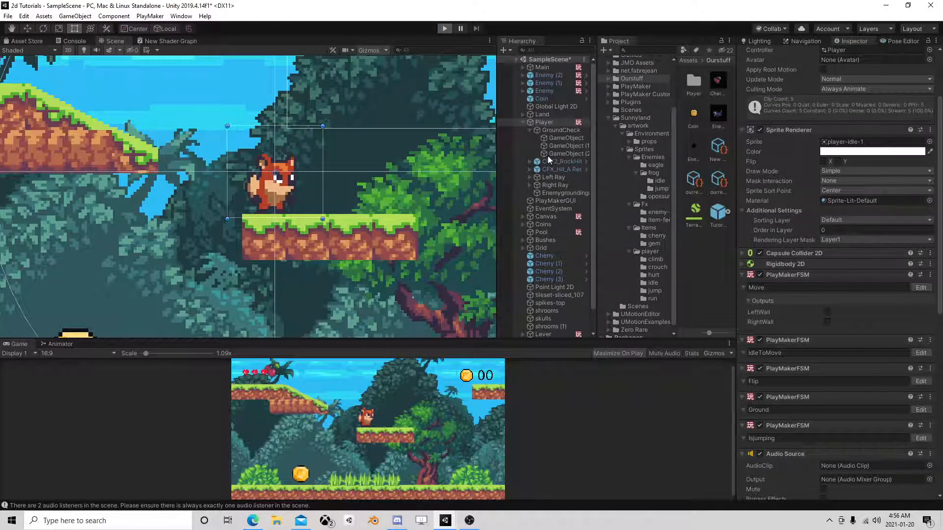
pyautogui.press('a')
pyautogui.press('d')
pyautogui.press('space')
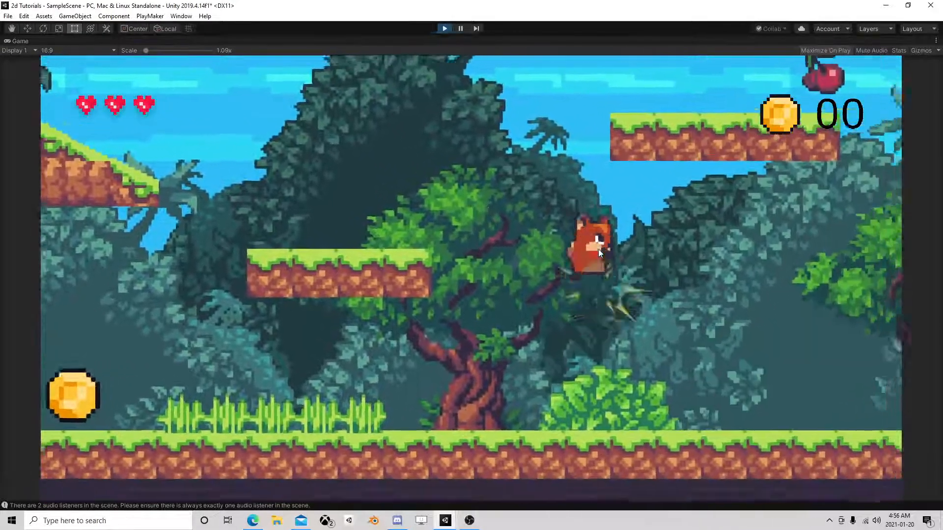
pyautogui.press('d')
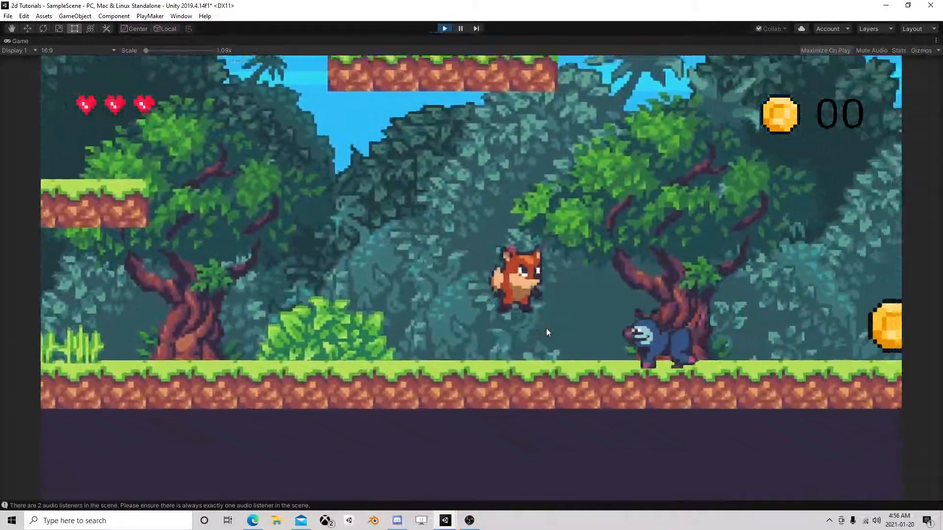
pyautogui.press('space')
pyautogui.press('space')
pyautogui.press('a')
pyautogui.press('space')
pyautogui.press('d')
pyautogui.press('a')
pyautogui.press('space')
pyautogui.press('d')
pyautogui.press('space')
pyautogui.press('a')
pyautogui.press('d')
pyautogui.press('space')
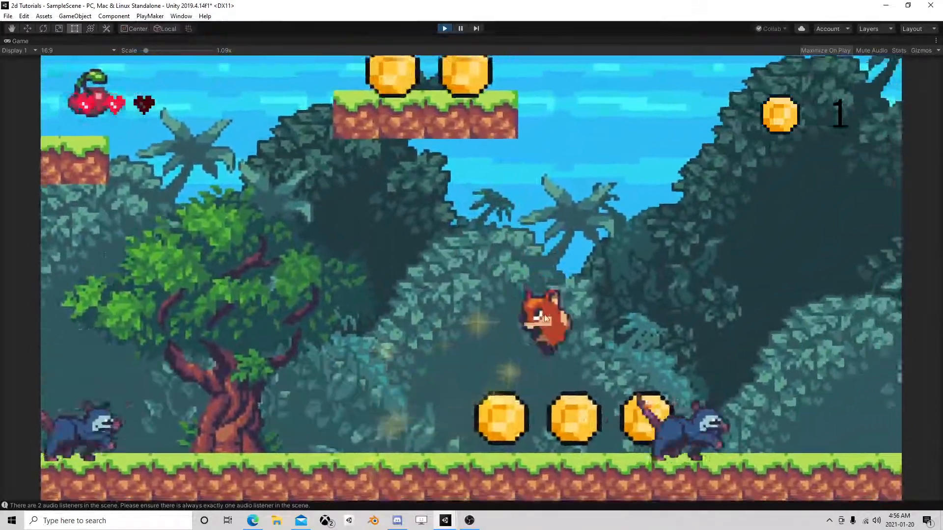
pyautogui.press('a')
pyautogui.press('space')
pyautogui.press('a')
pyautogui.press('d')
pyautogui.press('space')
pyautogui.press('space')
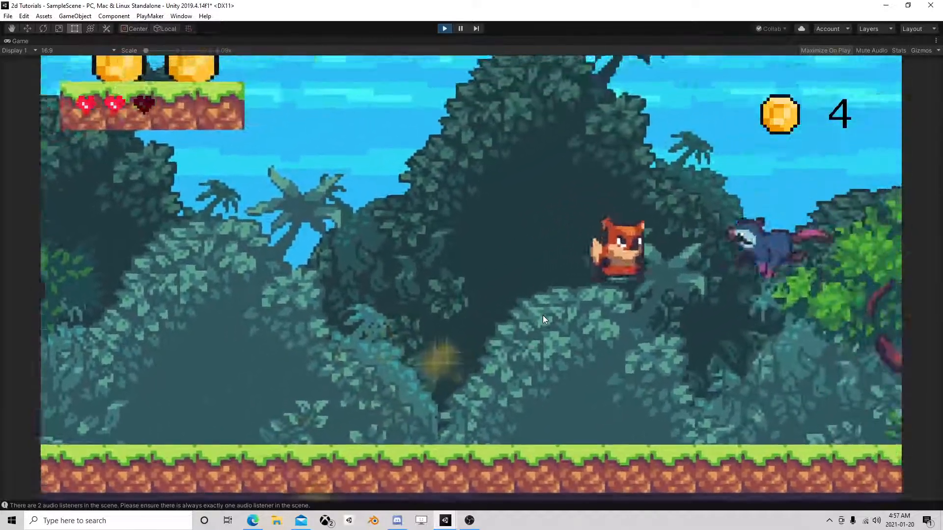
pyautogui.press('space')
pyautogui.press('a')
pyautogui.press('space')
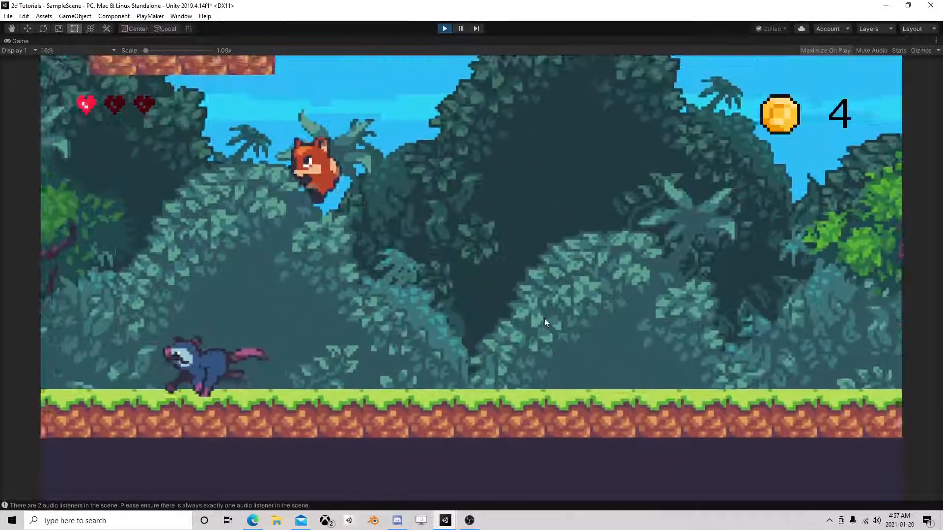
pyautogui.press('space')
pyautogui.press('space')
pyautogui.press('space')
pyautogui.press('d')
pyautogui.press('a')
pyautogui.press('d')
pyautogui.press('a')
pyautogui.press('space')
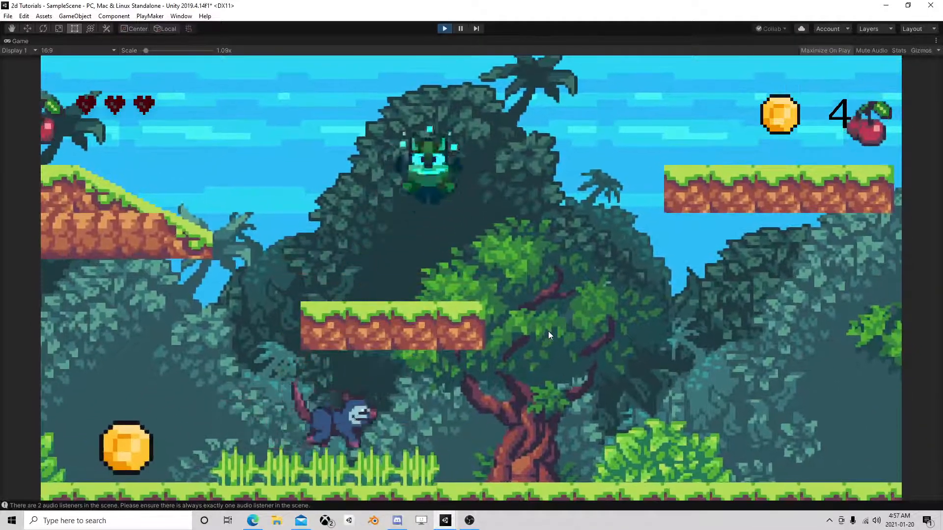
pyautogui.click(445, 29)
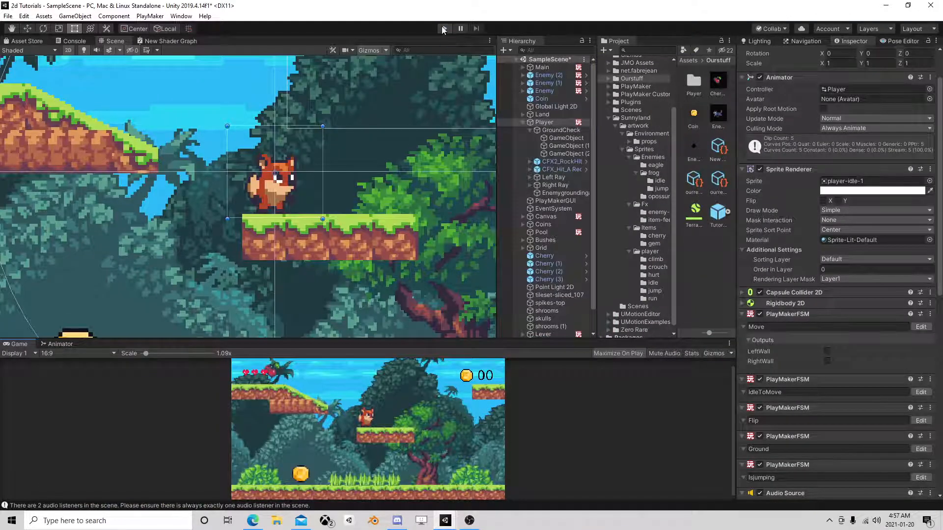
# Run the game again, jump the fox around the enemies, pause in mid-air, and open the Player's Move FSM to check its active state.
pyautogui.click(445, 29)
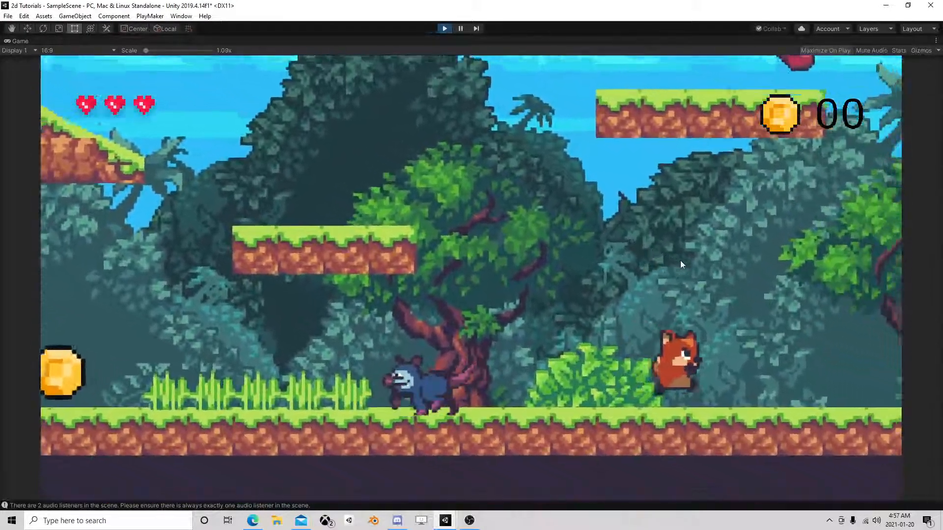
pyautogui.press('a')
pyautogui.press('space')
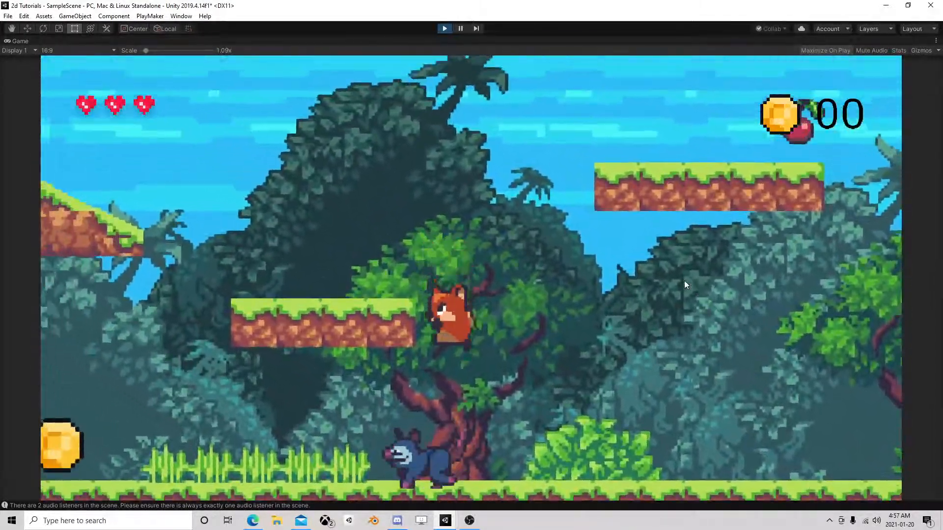
pyautogui.click(459, 29)
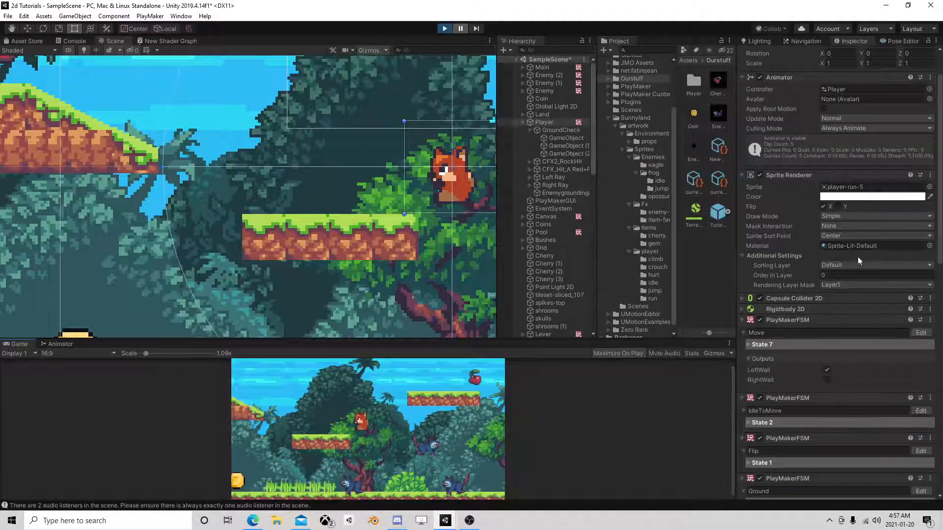
pyautogui.click(920, 333)
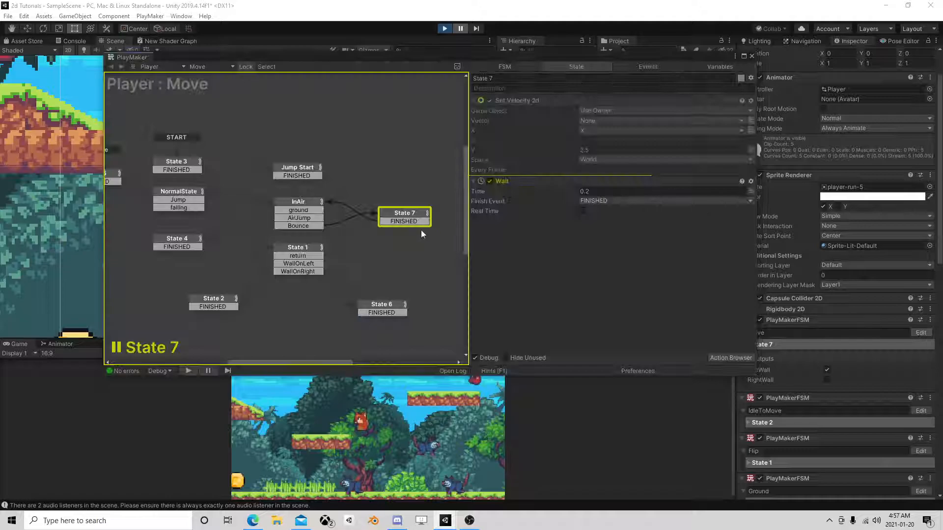
# Enable the Debug option on the InAir state's enemy raycast.
pyautogui.click(298, 203)
pyautogui.scroll(-1, 581, 253)
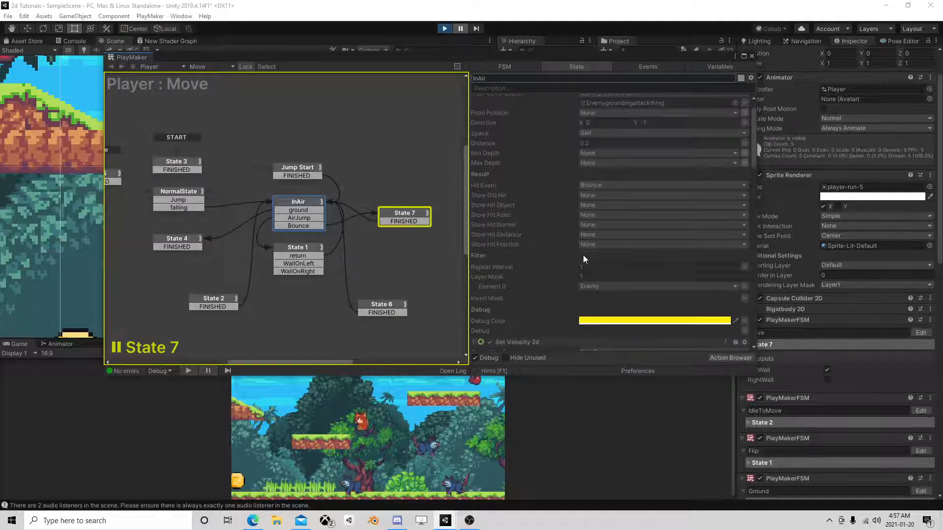
pyautogui.click(583, 331)
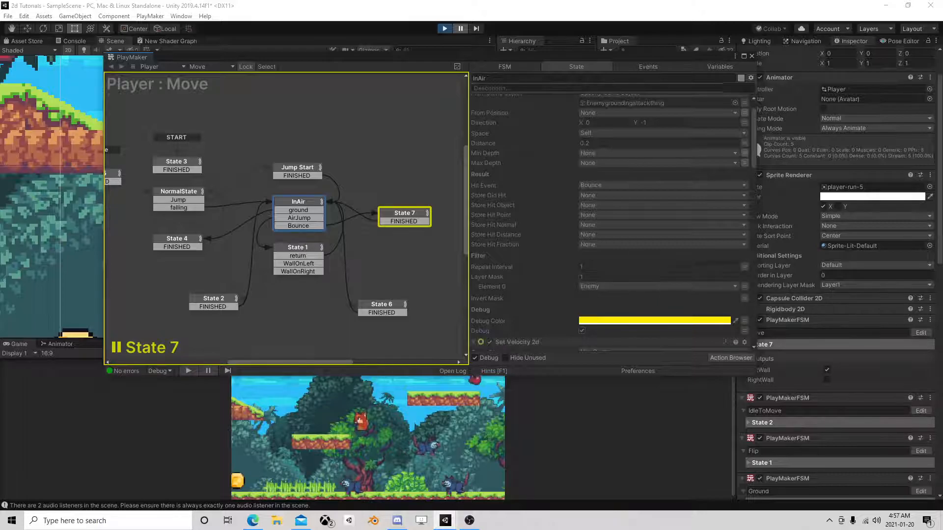
# Close the FSM editor and advance the paused game frame by frame, examining the fox's position when the Move FSM changes state.
pyautogui.click(752, 55)
pyautogui.click(476, 28)
pyautogui.click(476, 29)
pyautogui.click(476, 29)
pyautogui.click(476, 29)
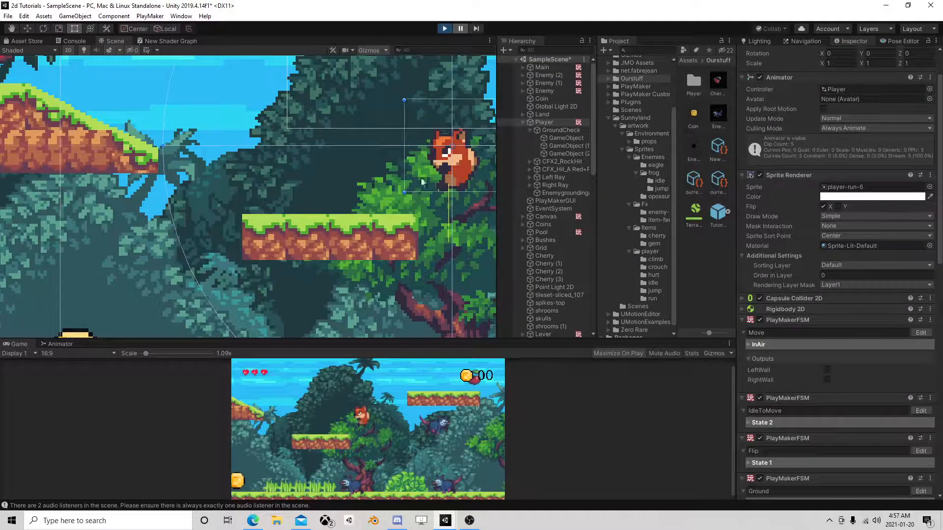
pyautogui.scroll(-3, 399, 252)
pyautogui.moveTo(399, 253); pyautogui.dragTo(280, 186, button='middle')
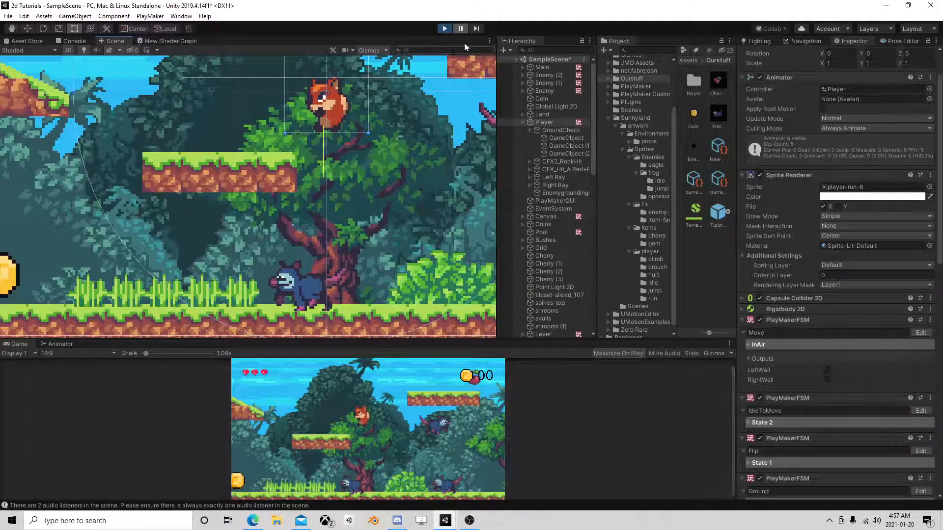
pyautogui.click(477, 28)
pyautogui.click(476, 28)
pyautogui.click(477, 28)
pyautogui.click(477, 29)
pyautogui.click(477, 28)
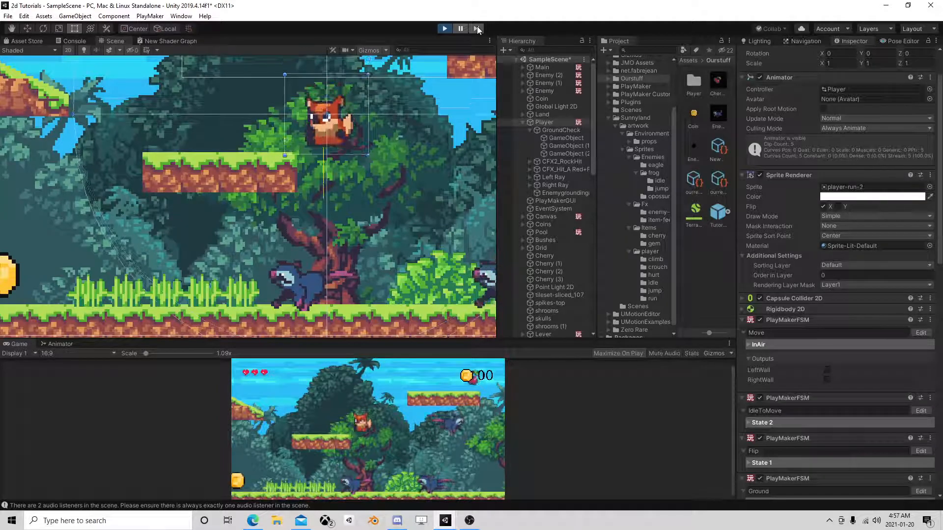
pyautogui.click(477, 28)
pyautogui.click(477, 28)
pyautogui.click(476, 28)
pyautogui.click(476, 28)
pyautogui.click(477, 28)
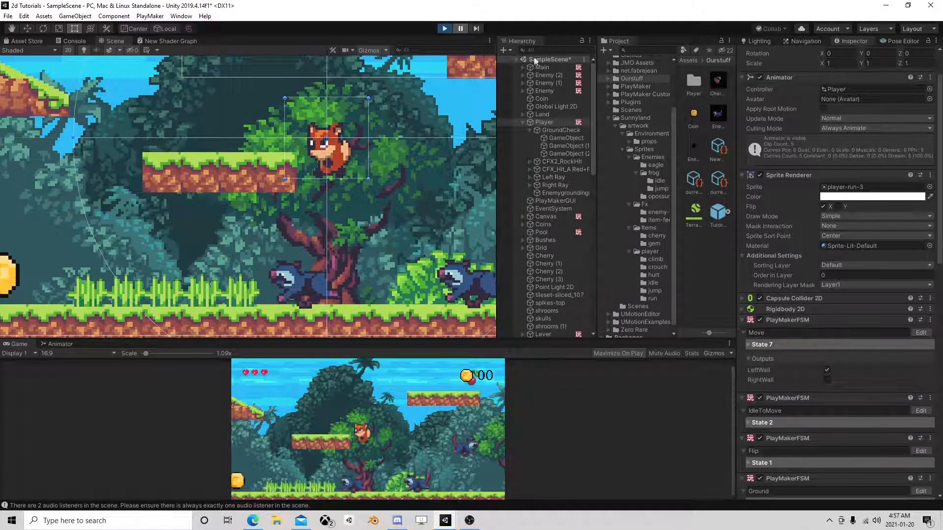
# In the Player's Move FSM, set the Distance of InAir's Ray Cast 2d to 0.05 and close the editor.
pyautogui.click(921, 332)
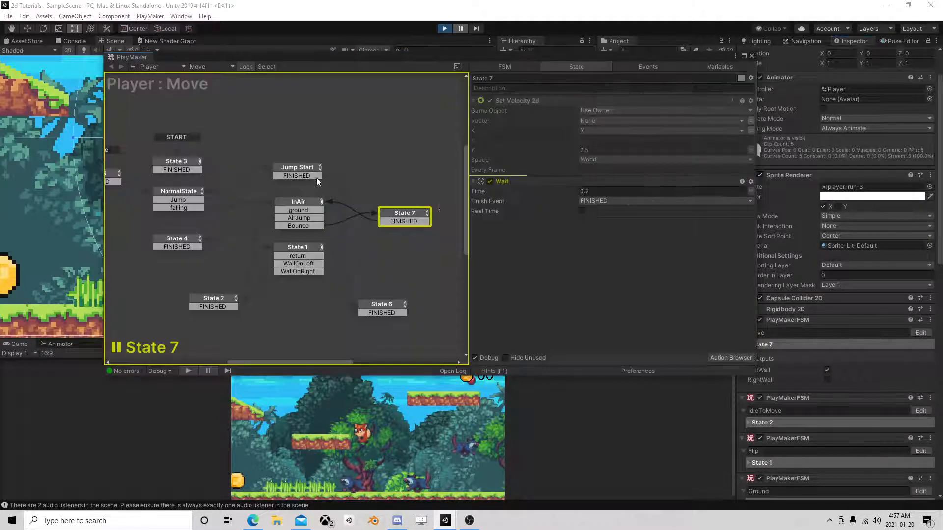
pyautogui.click(320, 210)
pyautogui.click(600, 173)
pyautogui.press('BackSpace')
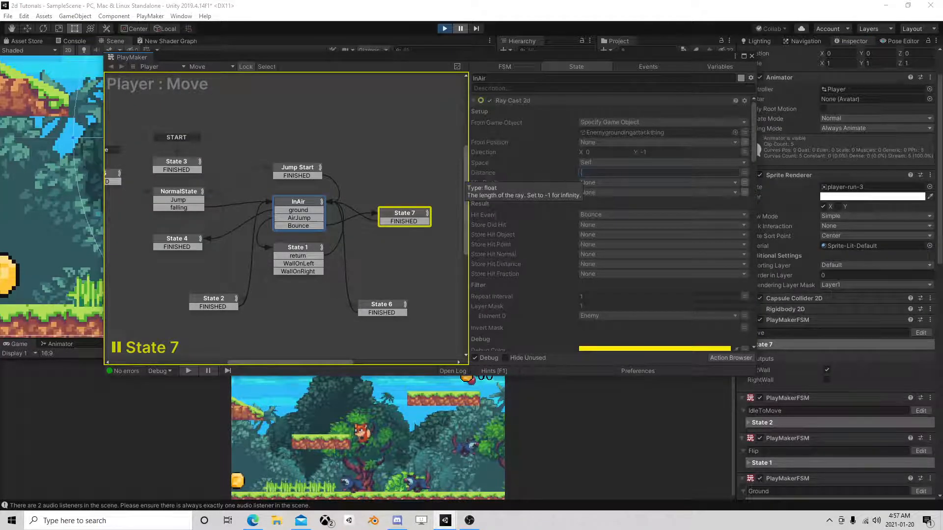
pyautogui.write('.05')
pyautogui.press('Return')
pyautogui.click(751, 56)
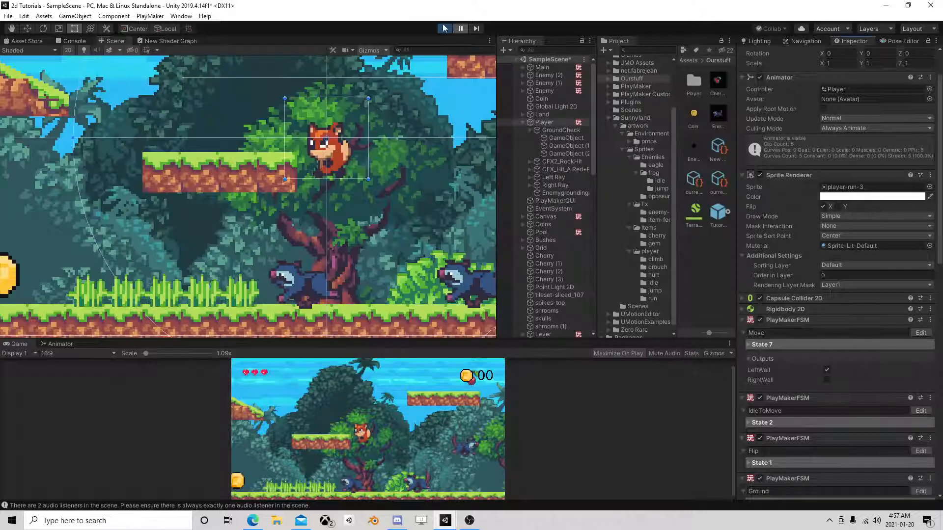
# Advance the game frame by frame to check the shorter raycast above the opossums, select Enemy (1), and stop the game.
pyautogui.click(477, 28)
pyautogui.click(477, 28)
pyautogui.click(477, 28)
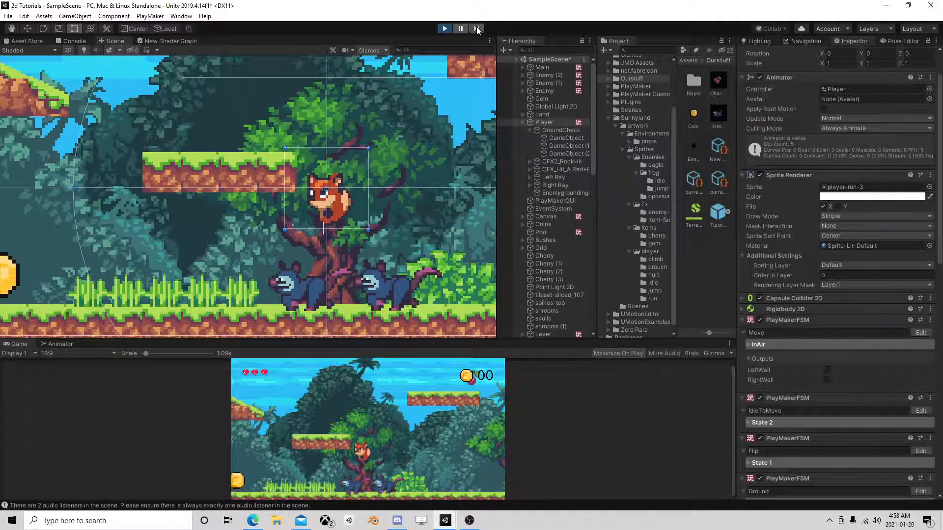
pyautogui.click(477, 27)
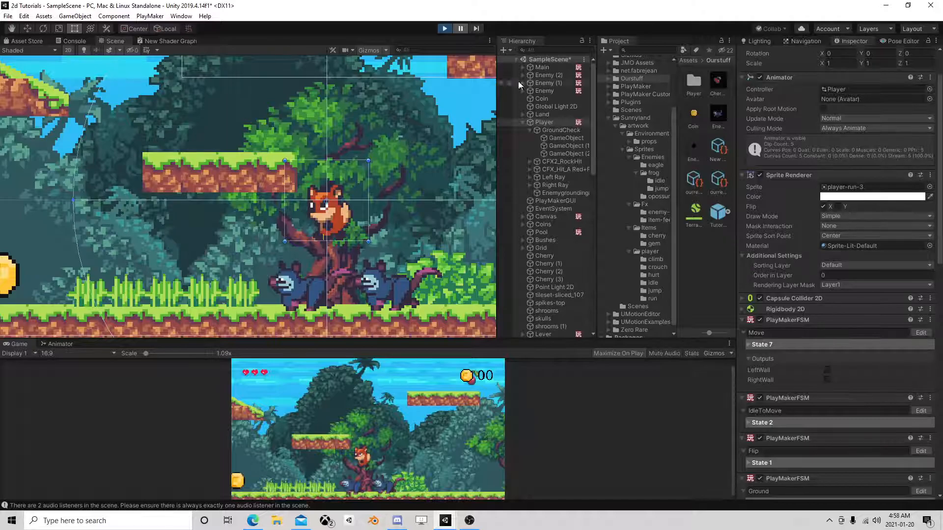
pyautogui.click(545, 83)
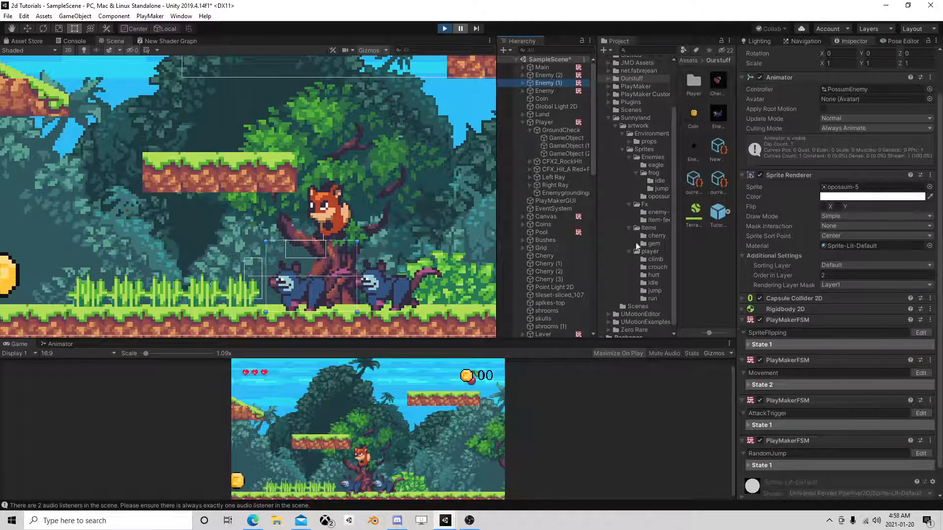
pyautogui.click(444, 28)
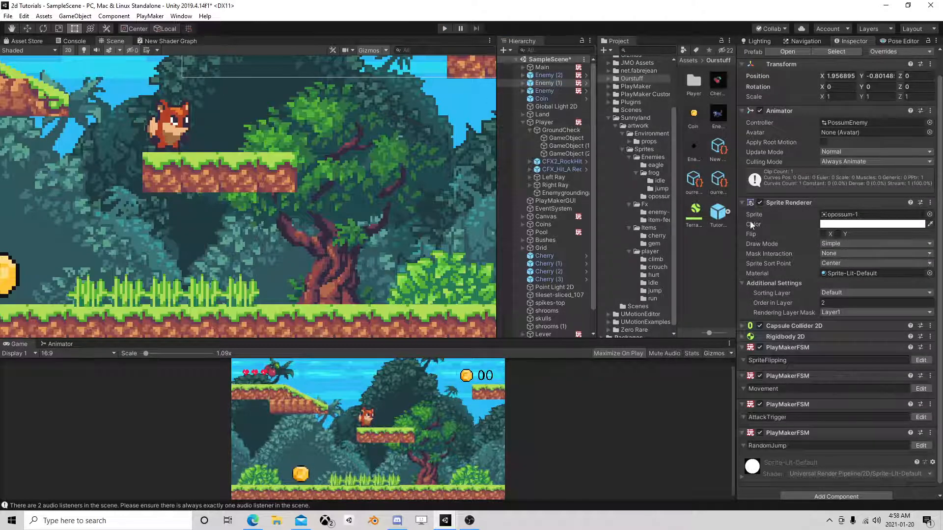
# Outside play mode, set the Distance of InAir's Ray Cast 2d in the Player's Move FSM to 0.04.
pyautogui.click(546, 123)
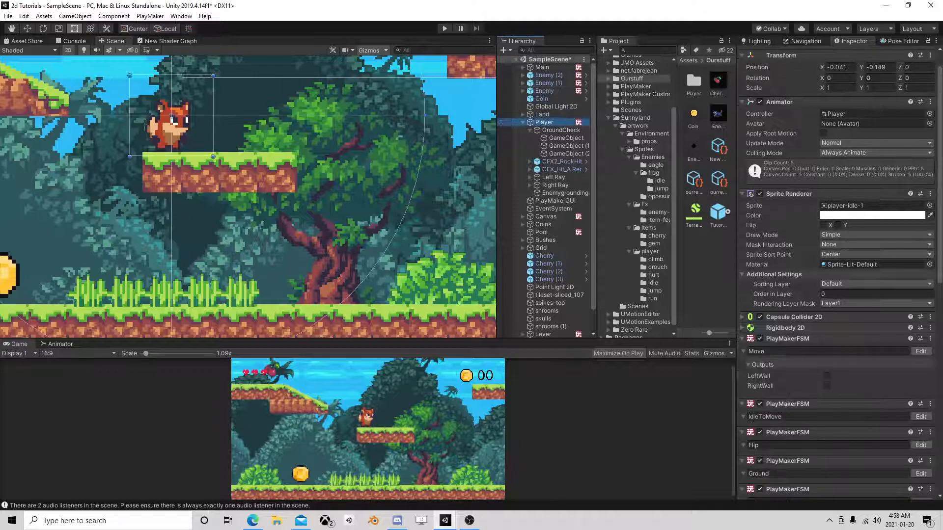
pyautogui.click(920, 352)
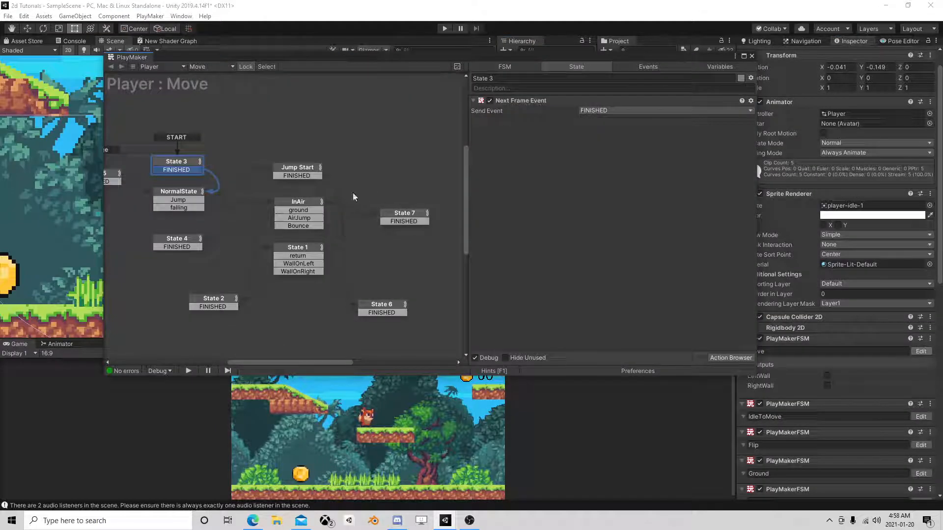
pyautogui.click(301, 203)
pyautogui.moveTo(595, 173); pyautogui.dragTo(522, 170)
pyautogui.write('.04')
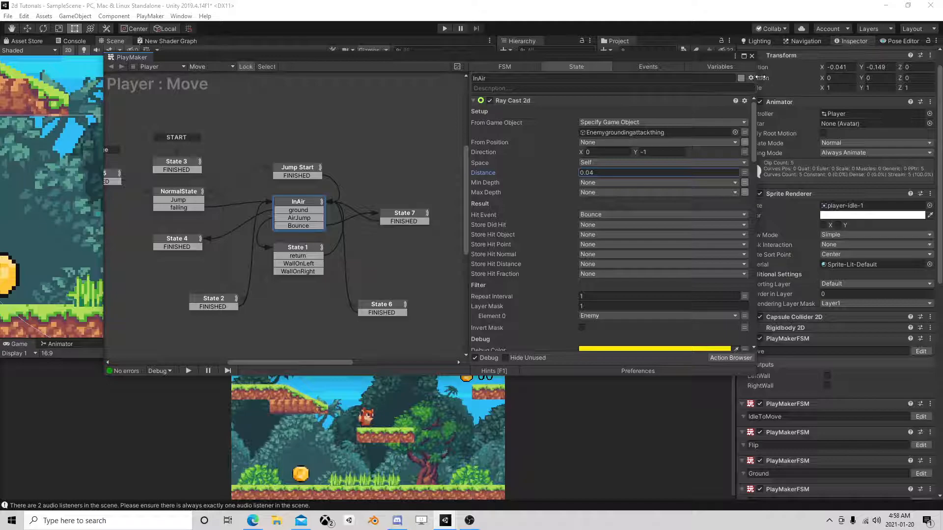
pyautogui.click(752, 56)
# Open Enemy (1)'s prefab and examine the KillSpot trigger and the Enemy's Capsule Collider 2D.
pyautogui.click(561, 83)
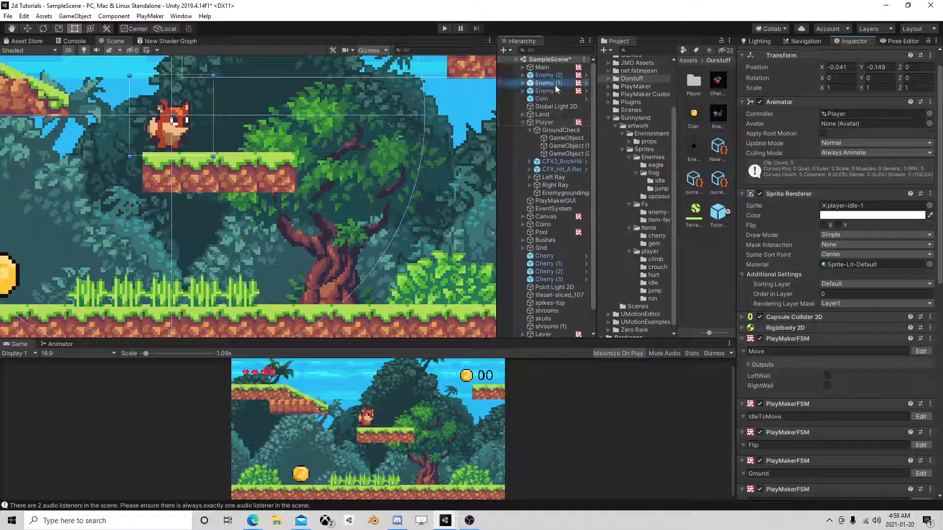
pyautogui.scroll(-1, 825, 157)
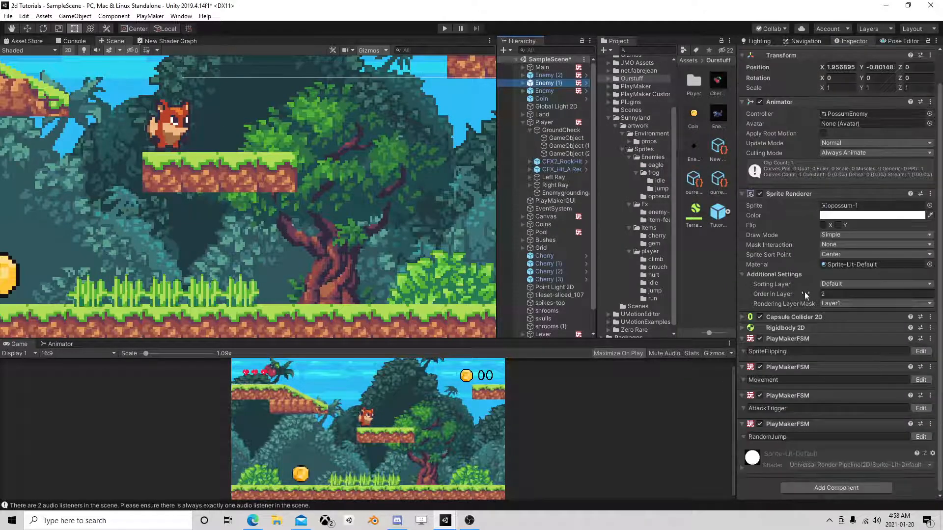
pyautogui.scroll(2, 796, 91)
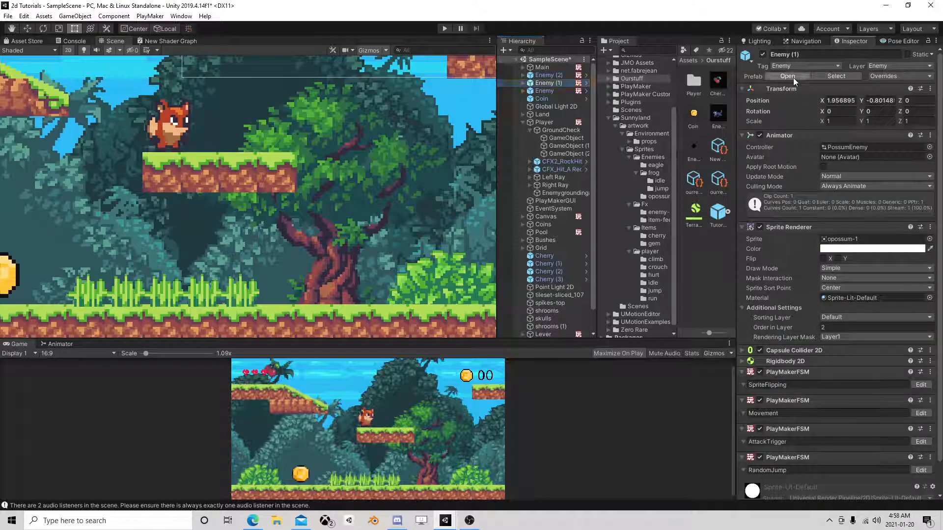
pyautogui.click(794, 77)
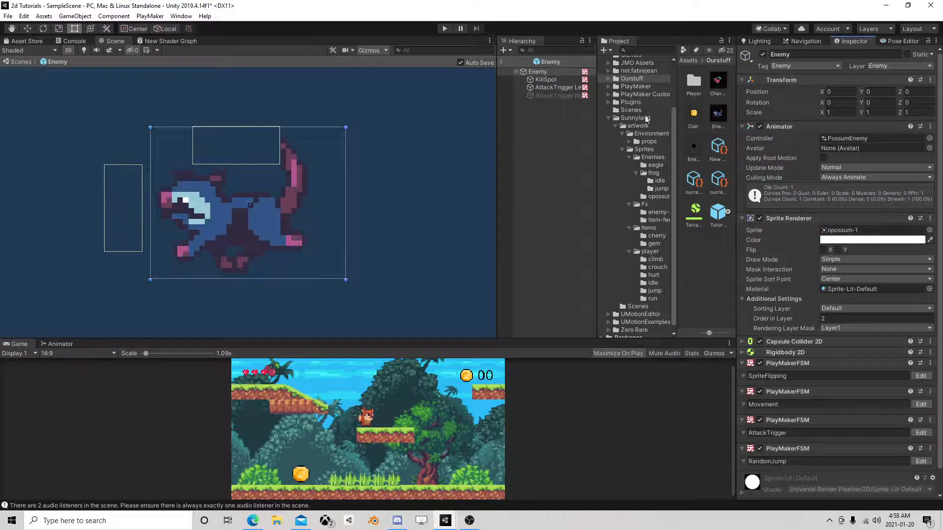
pyautogui.click(544, 81)
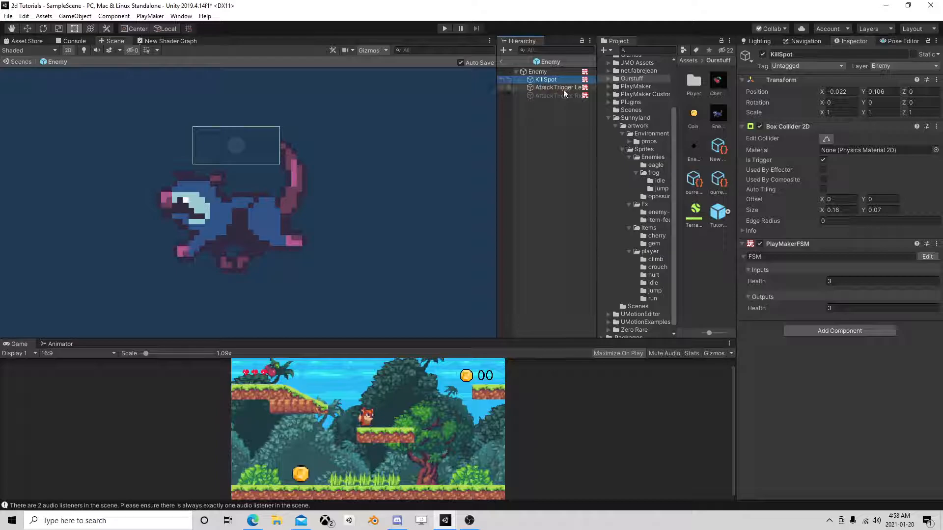
pyautogui.click(535, 72)
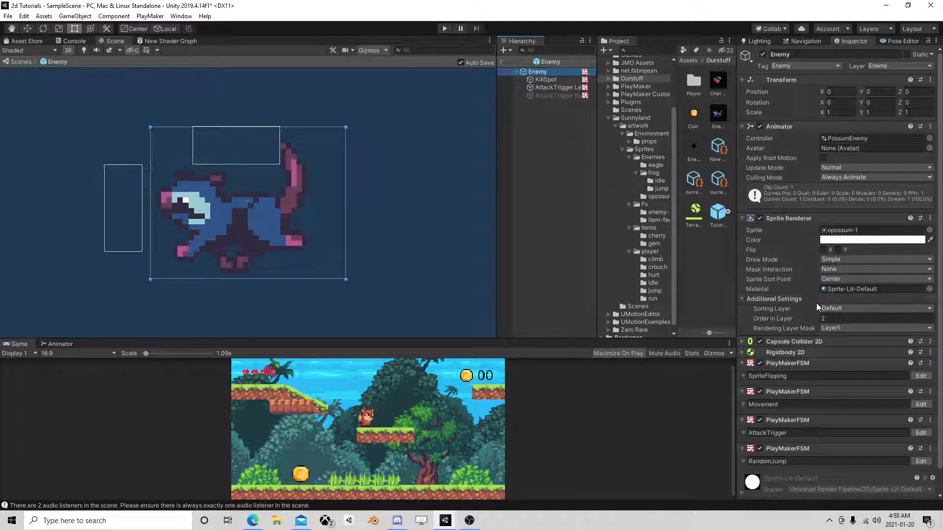
pyautogui.click(743, 342)
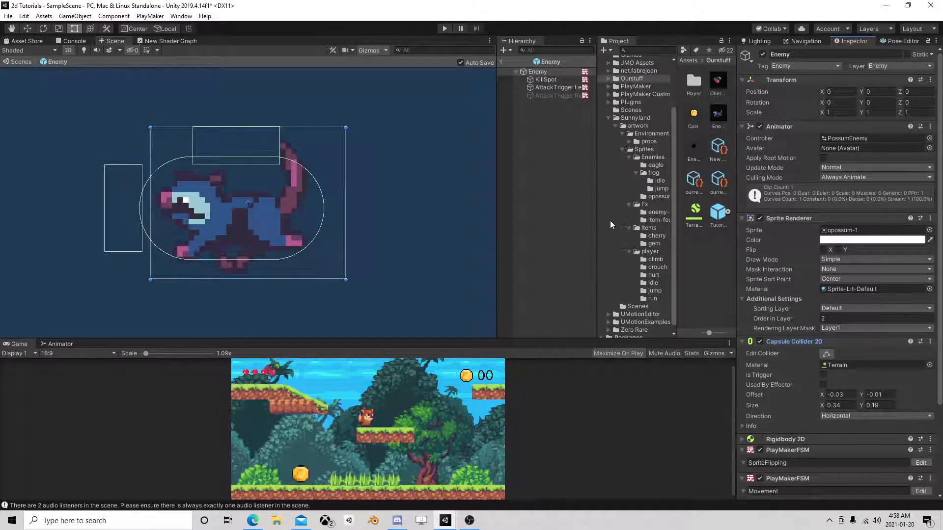
pyautogui.moveTo(345, 127); pyautogui.dragTo(347, 128)
pyautogui.click(24, 16)
pyautogui.click(34, 26)
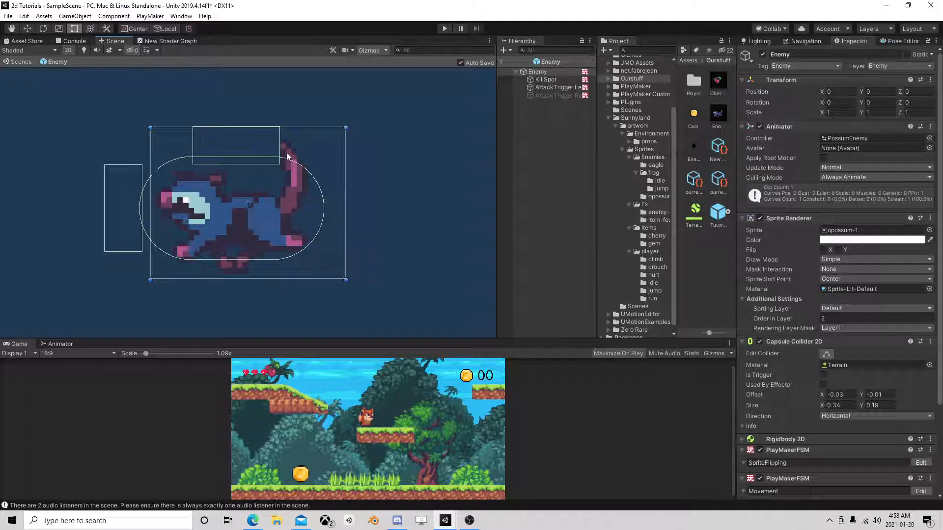
# Open KillSpot's FSM and examine the actions in States 1, 3 and 2.
pyautogui.click(546, 79)
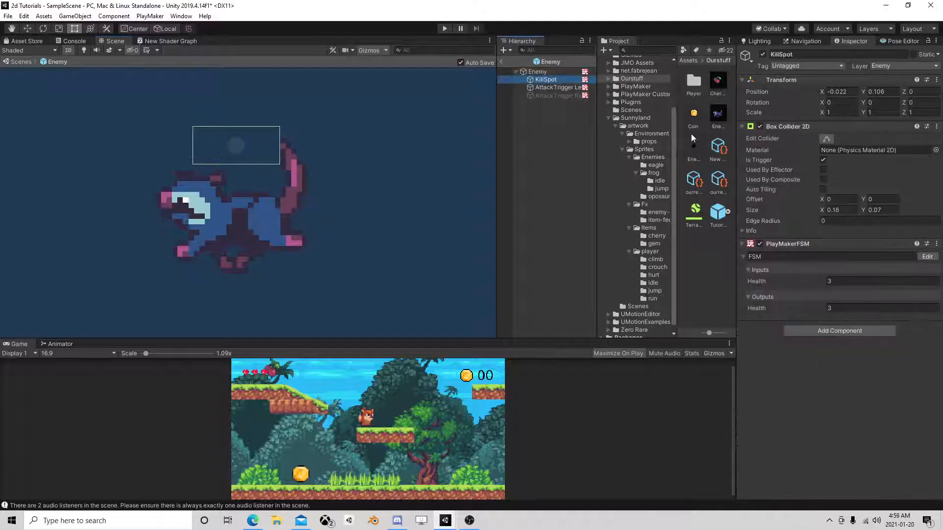
pyautogui.click(926, 256)
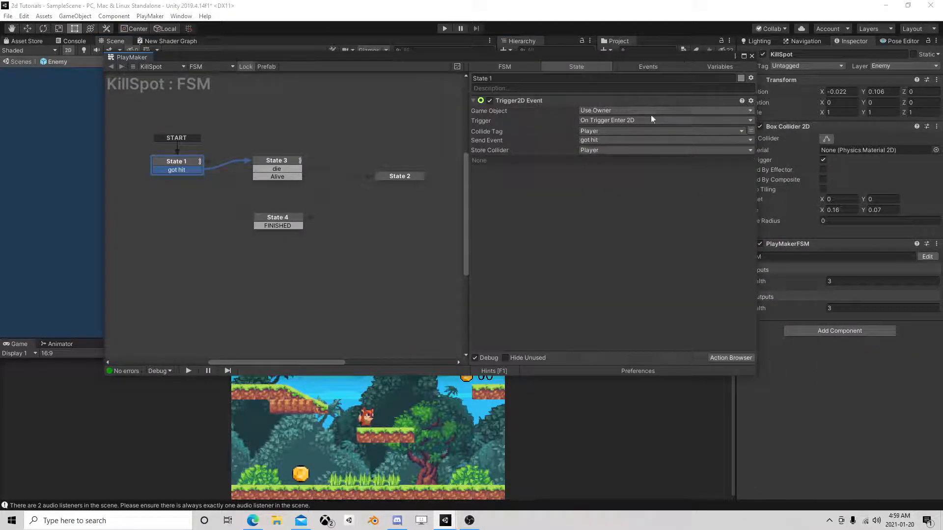
pyautogui.click(291, 160)
pyautogui.click(406, 175)
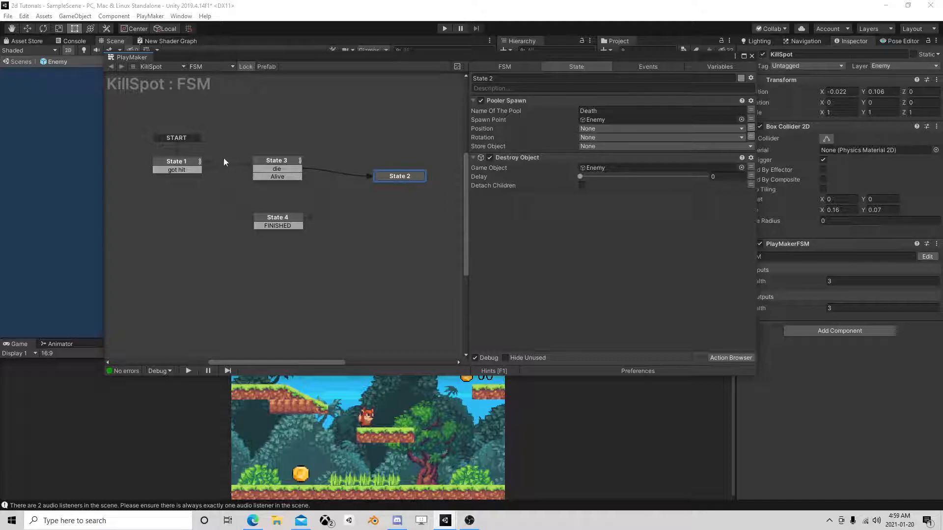
pyautogui.click(752, 56)
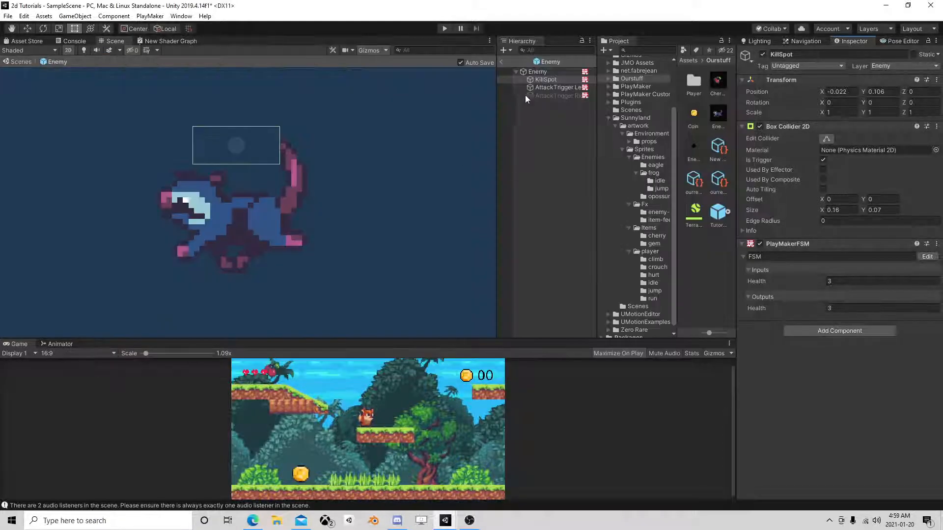
# Copy KillSpot's PlayMakerFSM component and delete the KillSpot object from the Enemy prefab.
pyautogui.rightClick(779, 241)
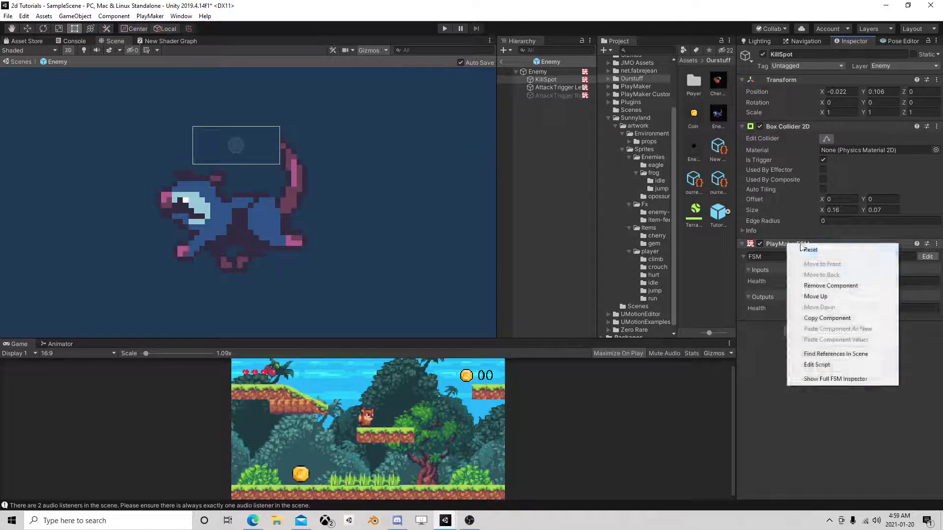
pyautogui.click(827, 318)
pyautogui.click(546, 78)
pyautogui.press('Delete')
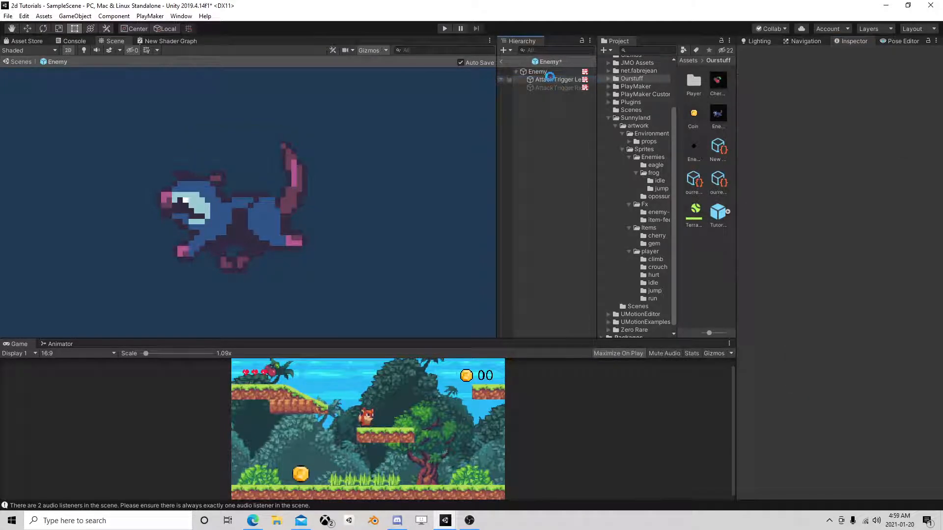
# Paste the copied FSM as a new component on the Enemy root object and name it Health.
pyautogui.click(540, 73)
pyautogui.rightClick(792, 342)
pyautogui.click(841, 427)
pyautogui.scroll(-6, 830, 368)
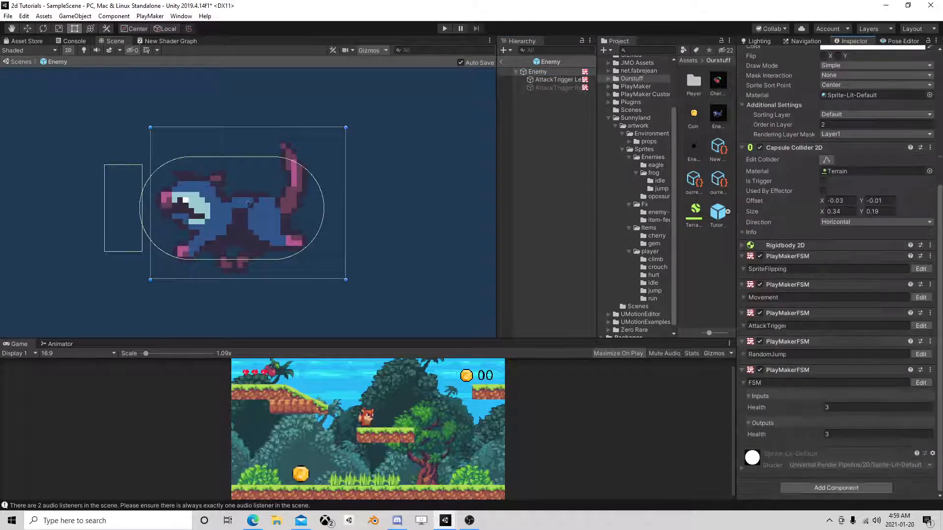
pyautogui.doubleClick(786, 383)
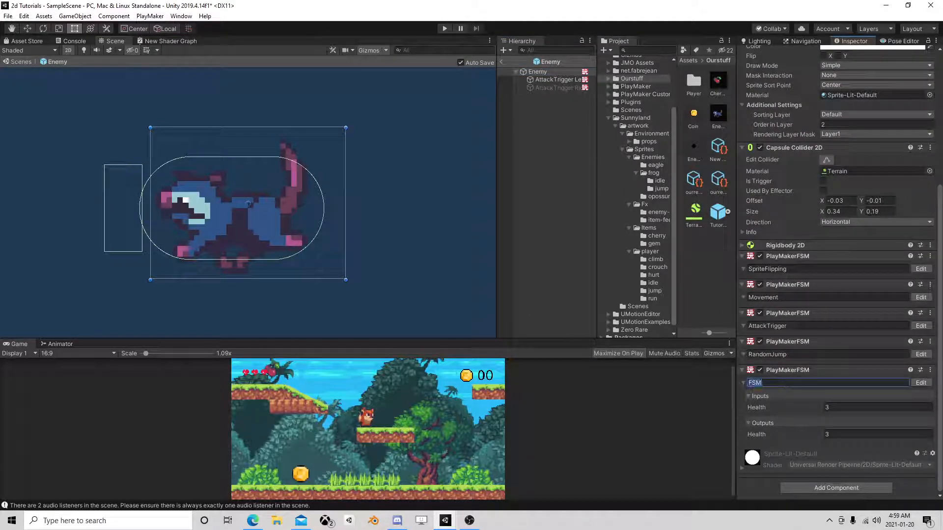
pyautogui.write('Health')
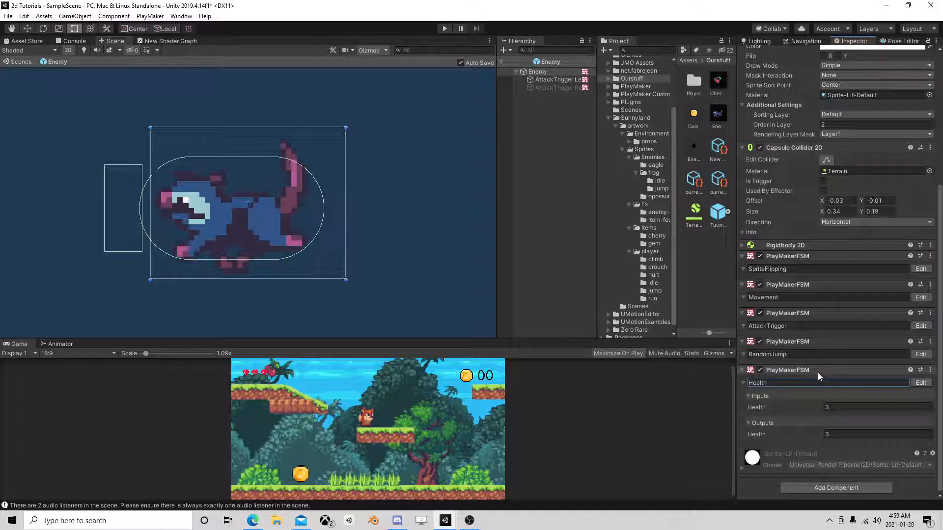
# In the Enemy's Health FSM, delete State 1's Trigger2D Event action and its got hit transition.
pyautogui.click(920, 383)
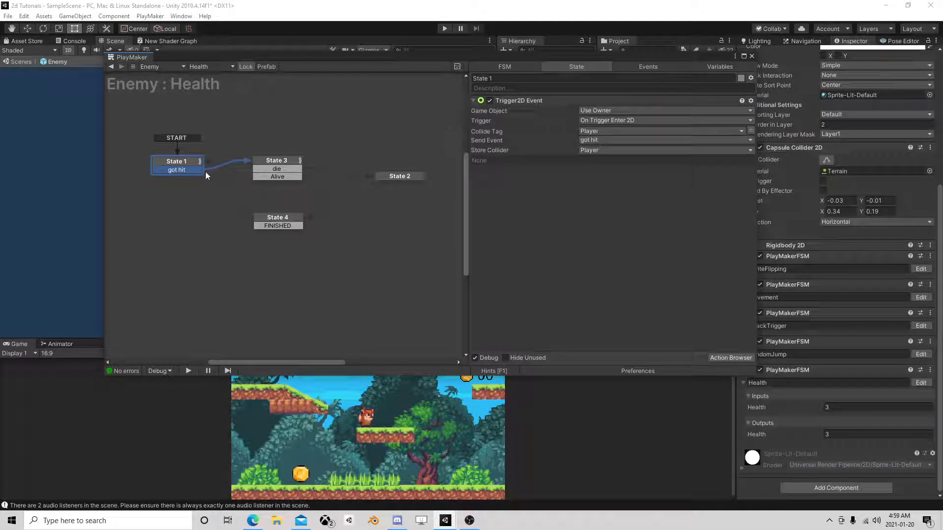
pyautogui.click(539, 101)
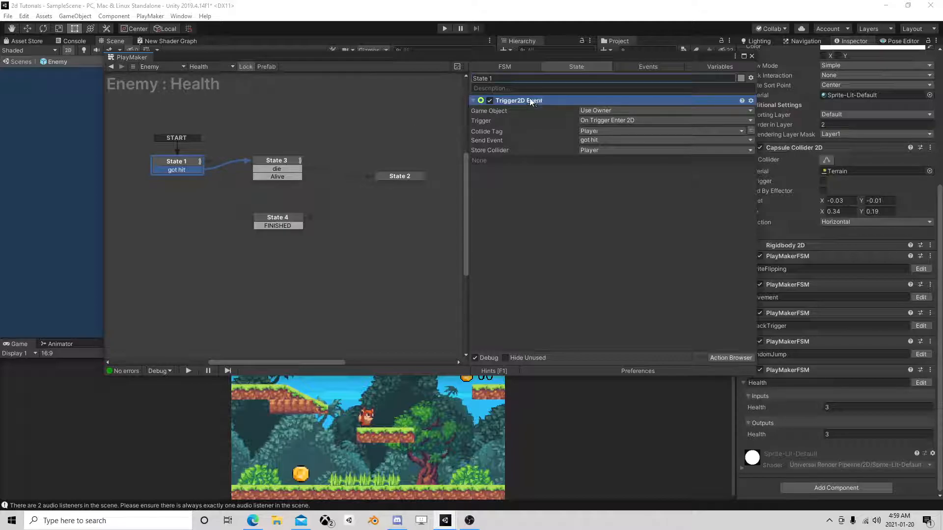
pyautogui.press('Delete')
pyautogui.rightClick(181, 169)
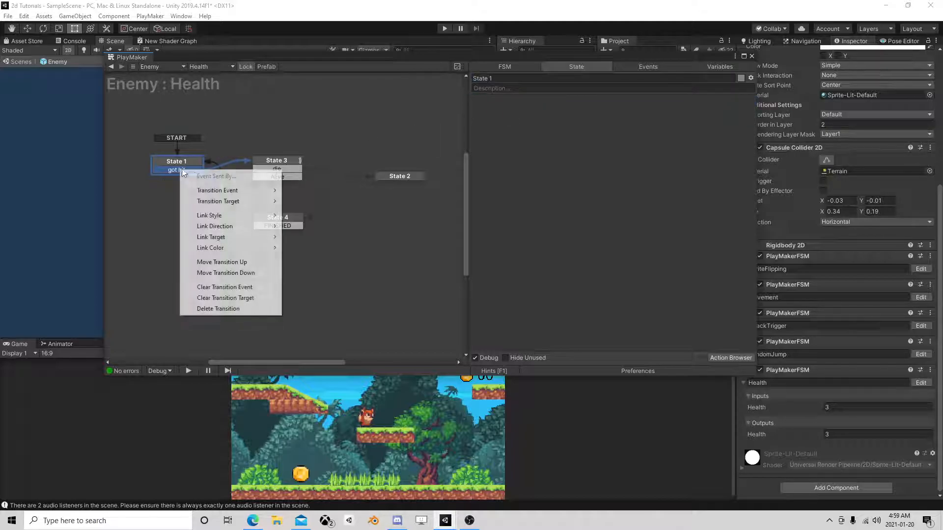
pyautogui.click(220, 310)
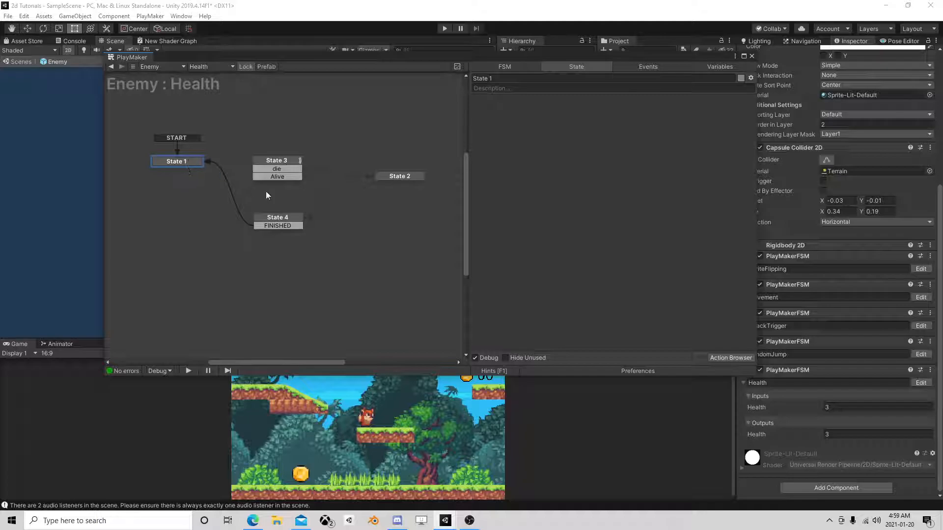
# Add a new event named Damage to the Enemy's Health FSM.
pyautogui.click(275, 162)
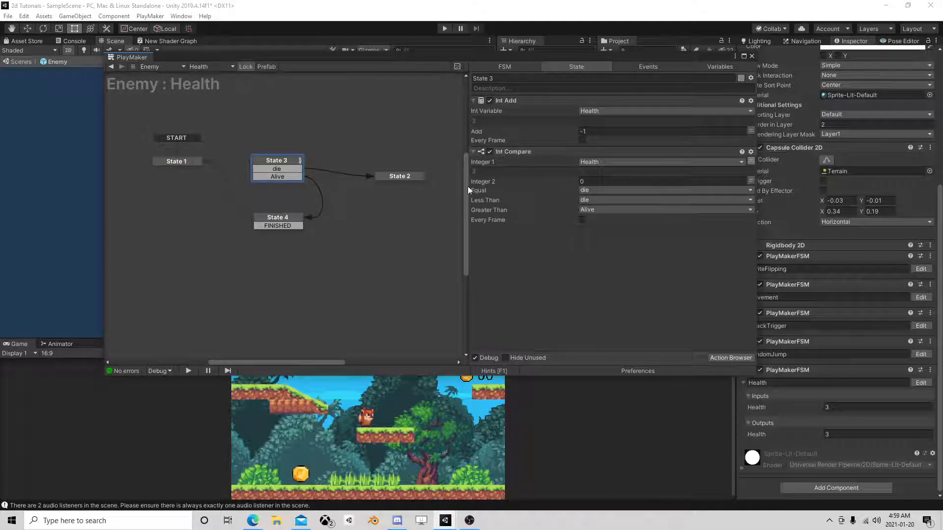
pyautogui.click(649, 67)
pyautogui.click(571, 346)
pyautogui.write('Damage')
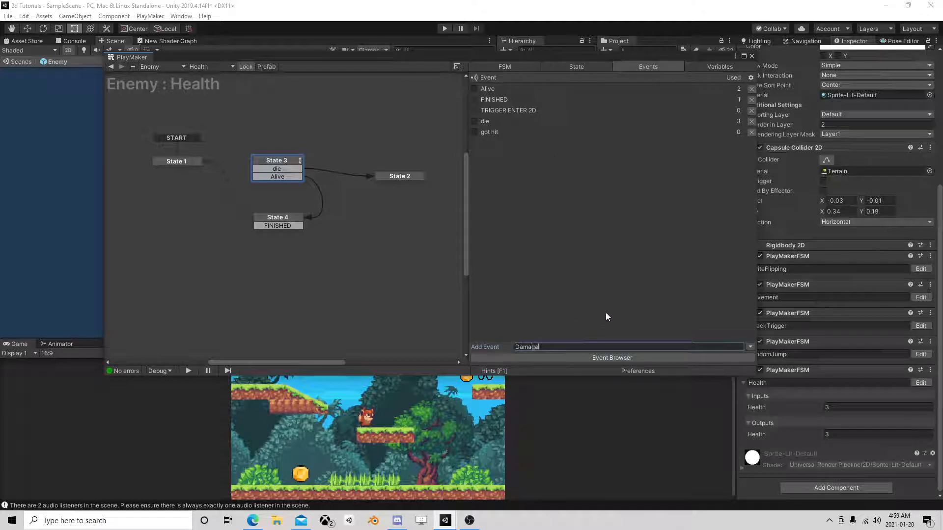
pyautogui.press('Return')
# Add a Damage global transition to State 3 and check that the event is marked as global.
pyautogui.click(286, 160)
pyautogui.rightClick(287, 160)
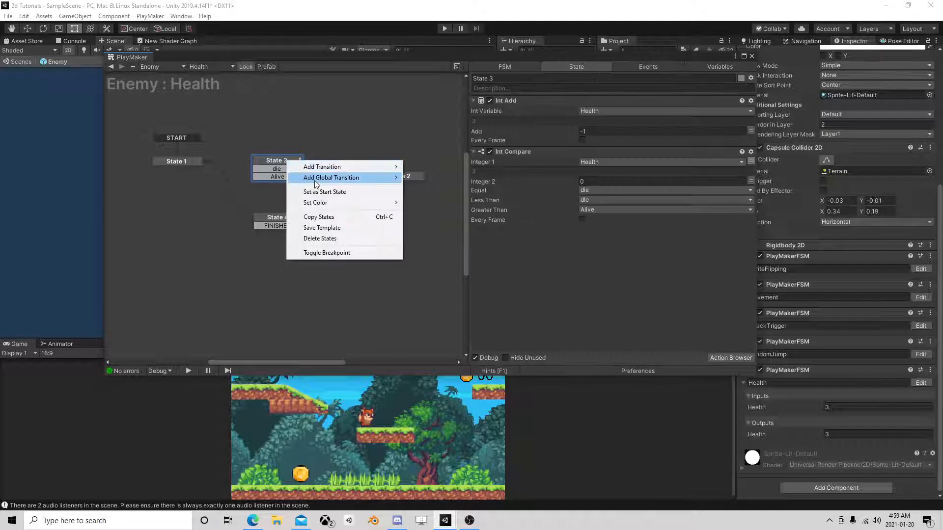
pyautogui.moveTo(315, 181)
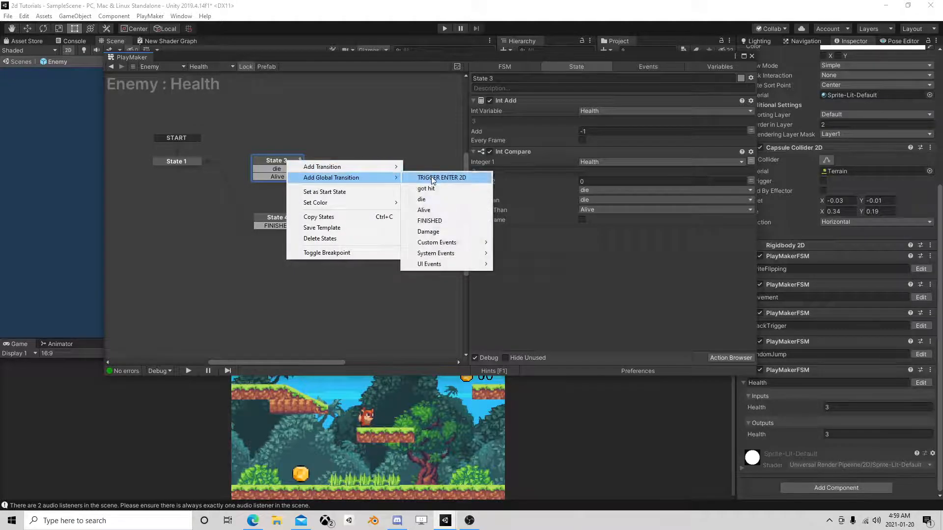
pyautogui.click(428, 232)
pyautogui.click(640, 67)
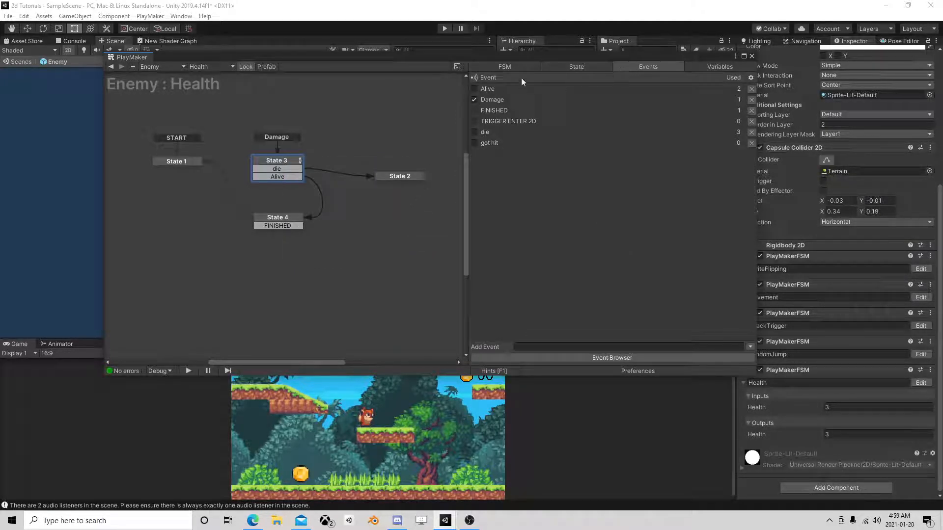
pyautogui.click(570, 67)
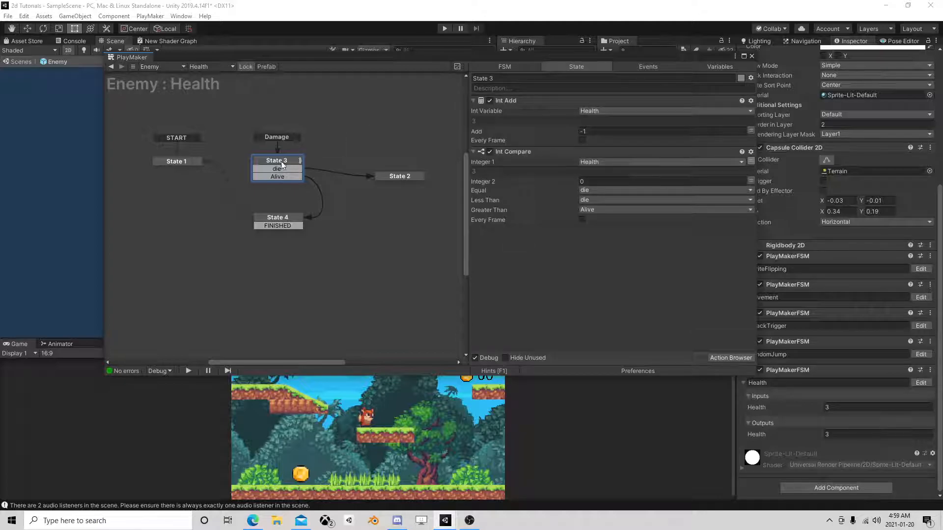
# Delete State 4 from the Health FSM and link State 3's Alive transition to State 1.
pyautogui.click(286, 217)
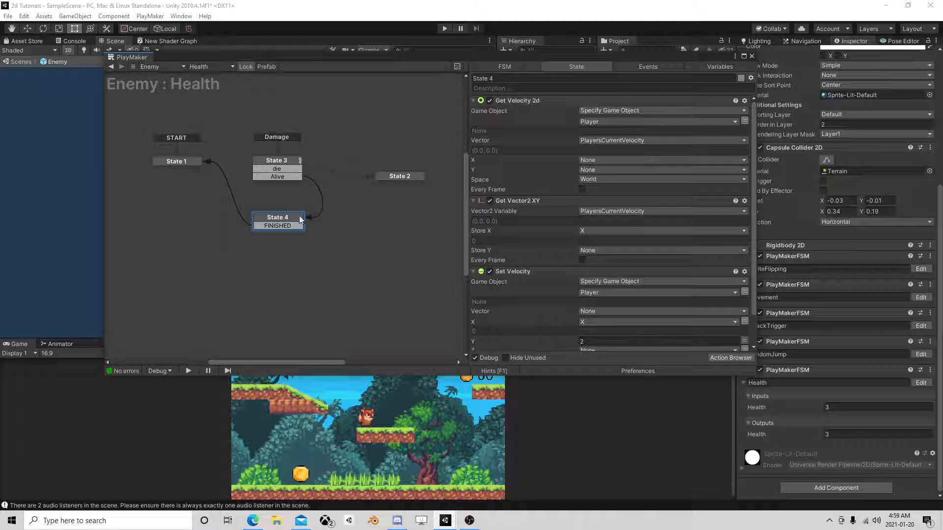
pyautogui.press('Delete')
pyautogui.moveTo(275, 176); pyautogui.dragTo(185, 158)
pyautogui.click(390, 176)
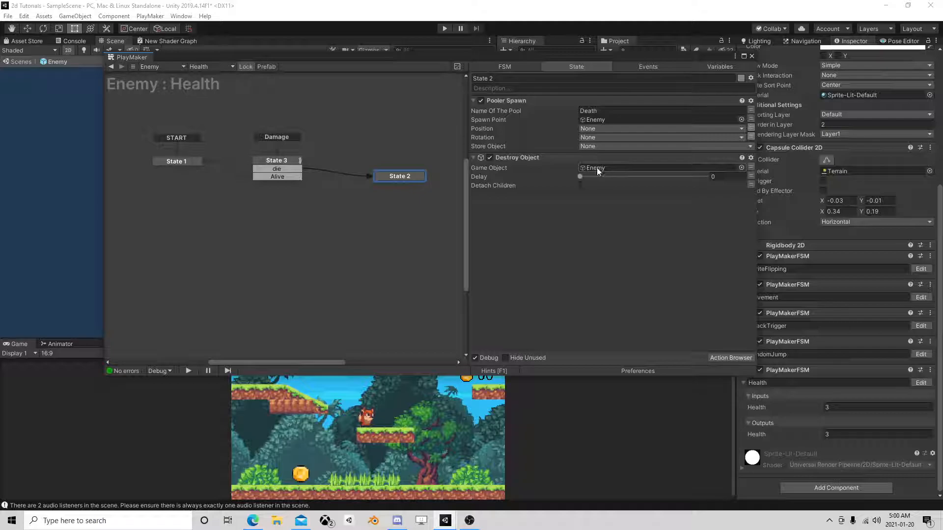
pyautogui.click(276, 160)
pyautogui.click(751, 56)
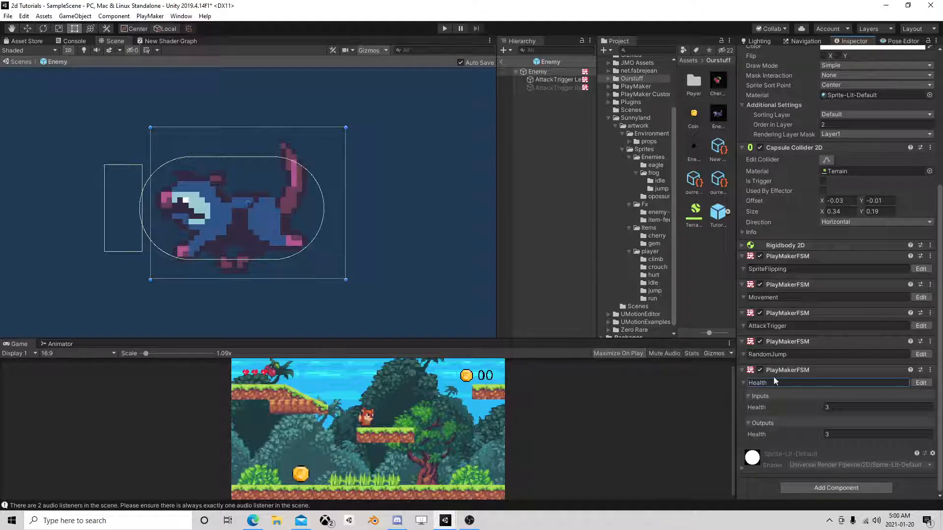
# Leave the Enemy prefab and store the InAir raycast's hit object in a new HitObject variable in the Player's Move FSM.
pyautogui.click(502, 62)
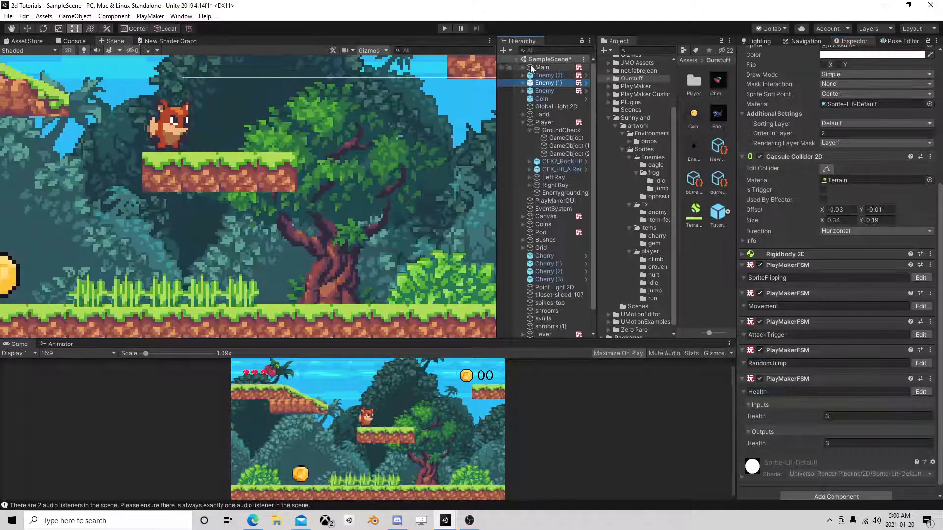
pyautogui.click(549, 122)
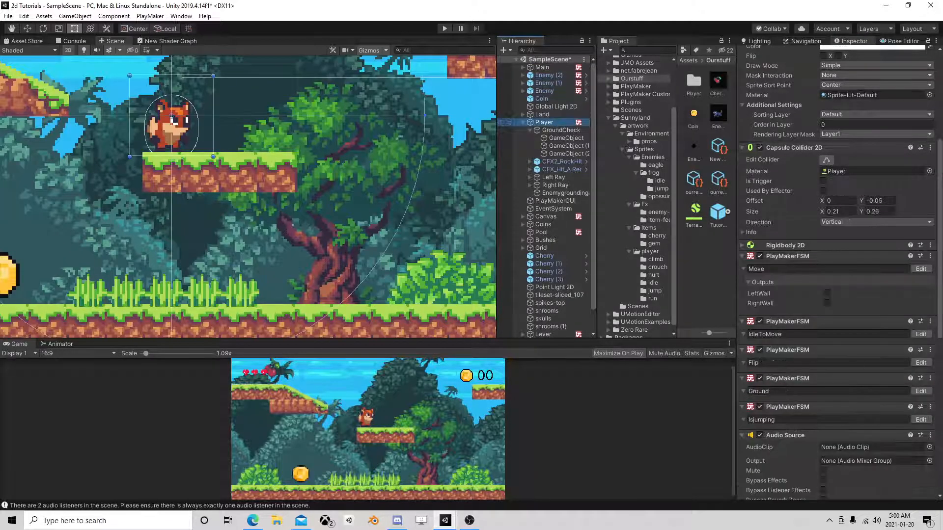
pyautogui.click(921, 269)
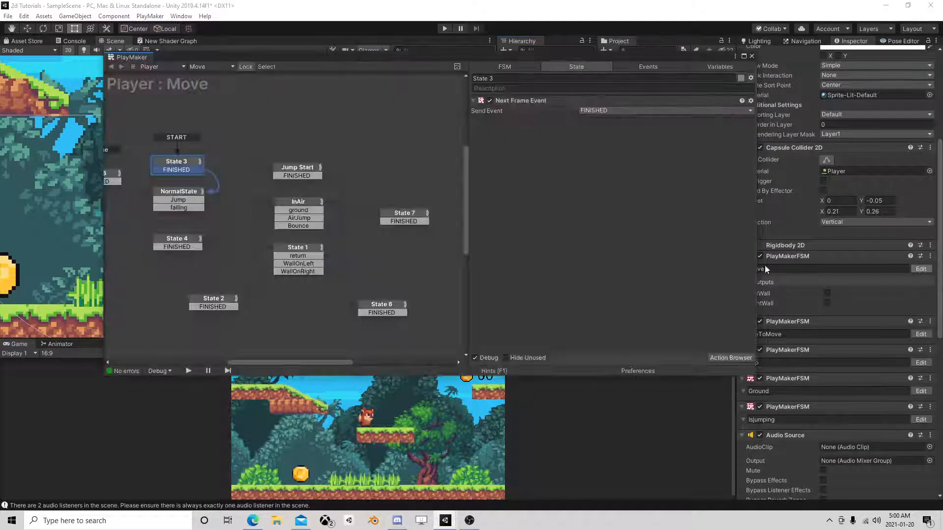
pyautogui.click(299, 248)
pyautogui.click(305, 208)
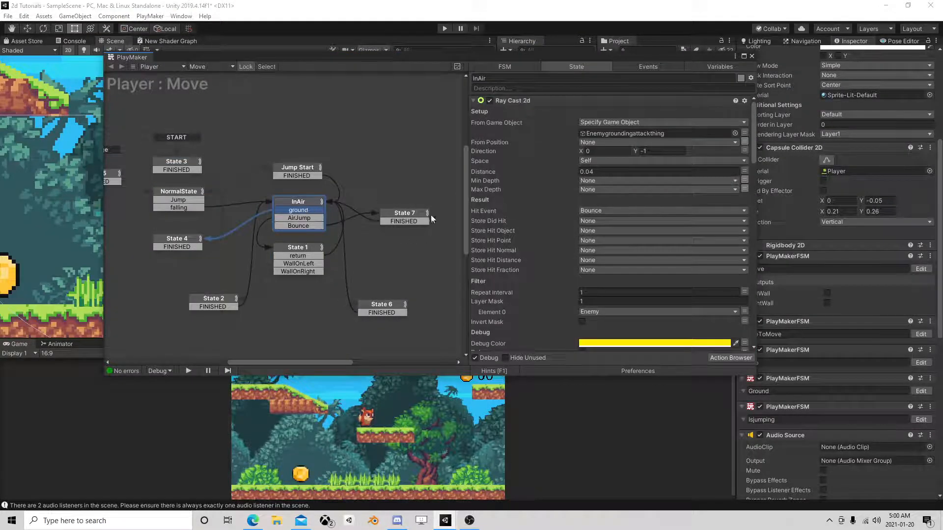
pyautogui.click(584, 230)
pyautogui.click(607, 255)
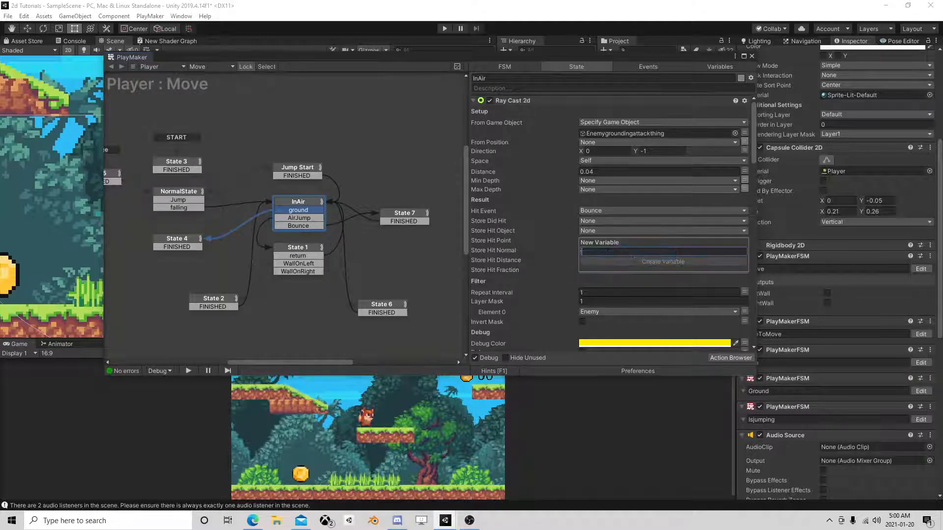
pyautogui.write('E')
pyautogui.press('BackSpace')
pyautogui.write('H')
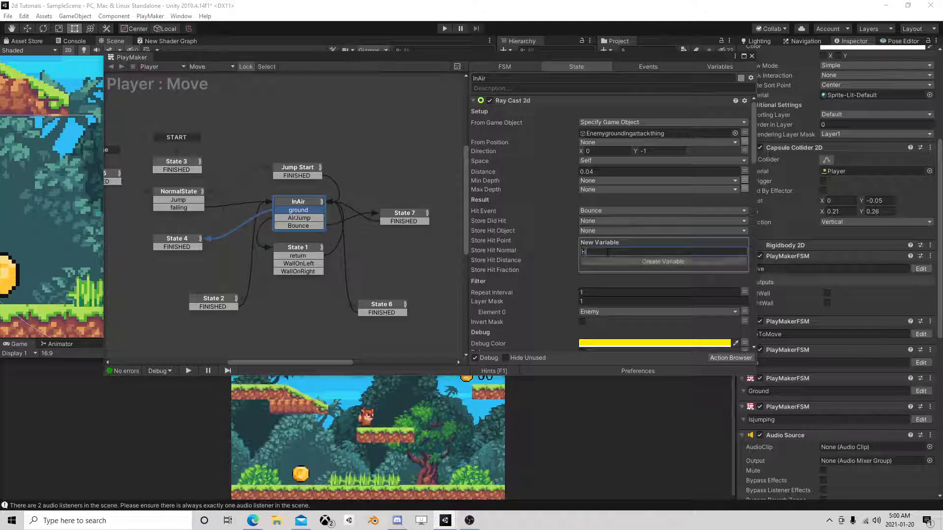
pyautogui.write('itObject')
pyautogui.press('Return')
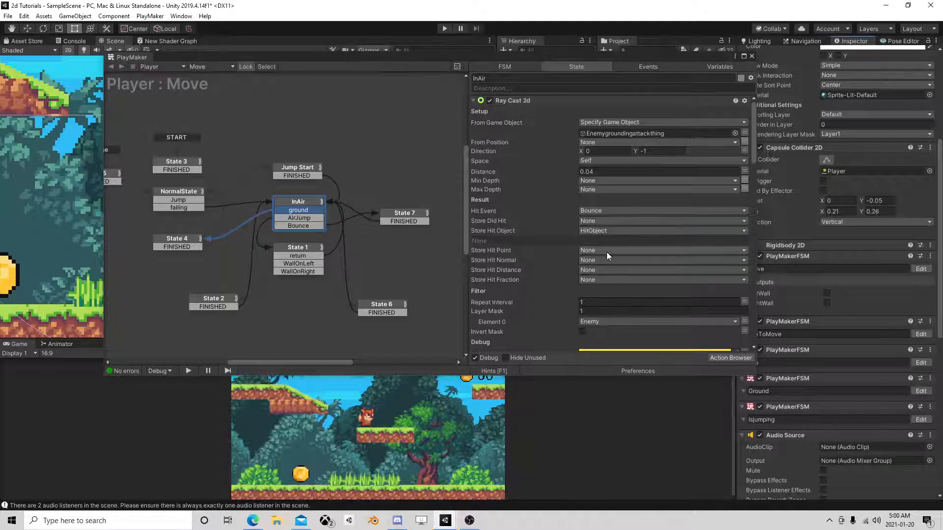
# Add a Send Event action to State 7 of the Player's Move FSM.
pyautogui.click(403, 216)
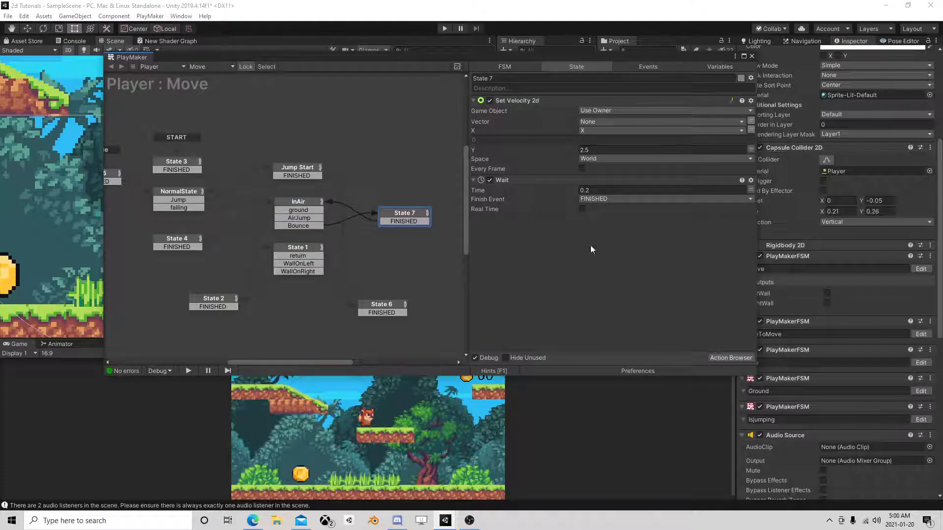
pyautogui.click(723, 358)
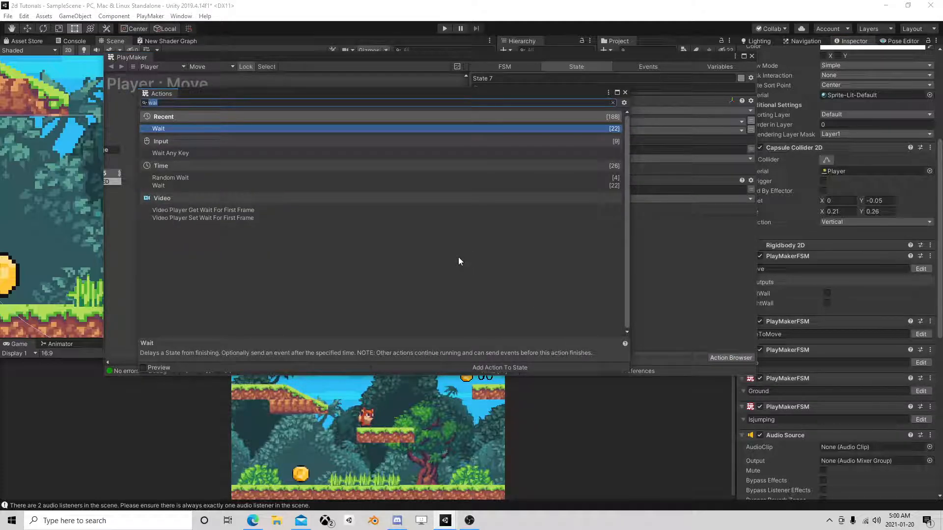
pyautogui.write('send eve')
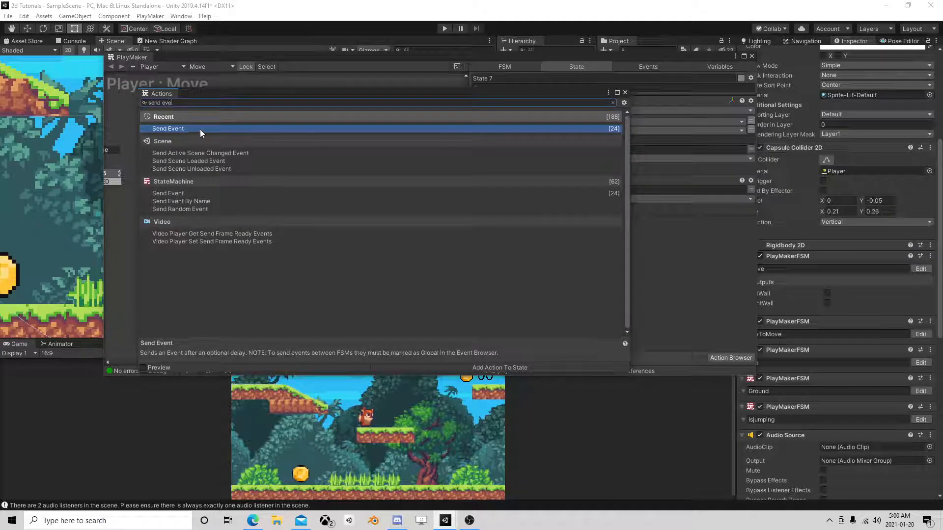
pyautogui.doubleClick(199, 129)
pyautogui.click(625, 93)
# Target Send Event at a Game Object FSM on the HitObject variable with FSM name Damage, and move the action above Wait.
pyautogui.click(602, 230)
pyautogui.click(609, 261)
pyautogui.click(736, 240)
pyautogui.click(638, 261)
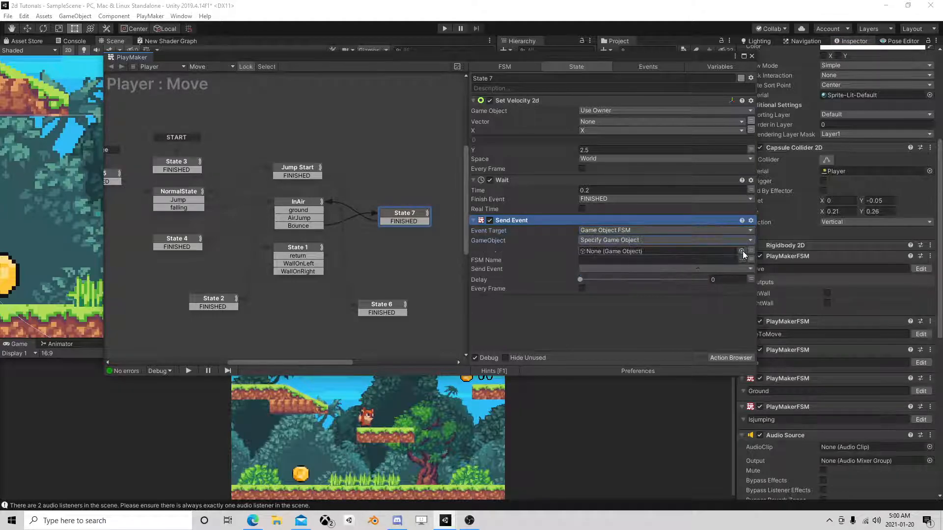
pyautogui.click(750, 251)
pyautogui.click(735, 251)
pyautogui.click(624, 272)
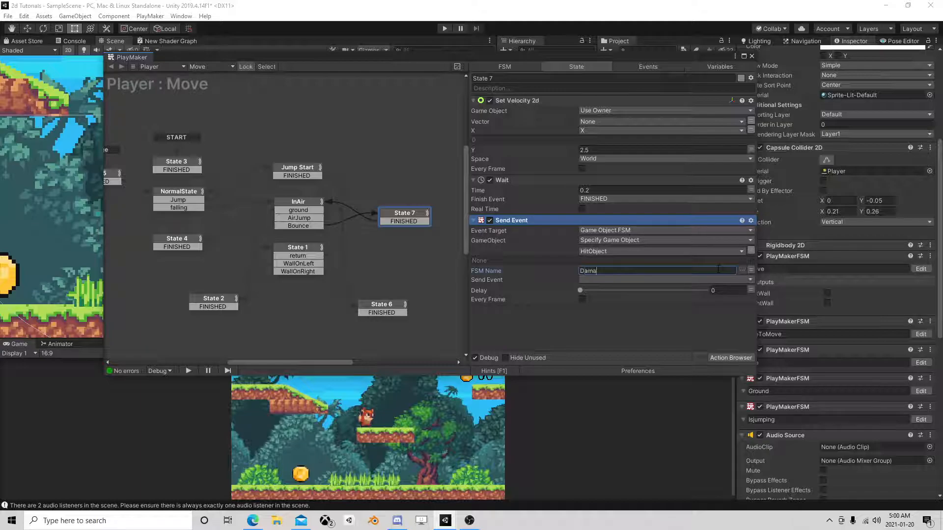
pyautogui.moveTo(516, 223); pyautogui.dragTo(659, 191)
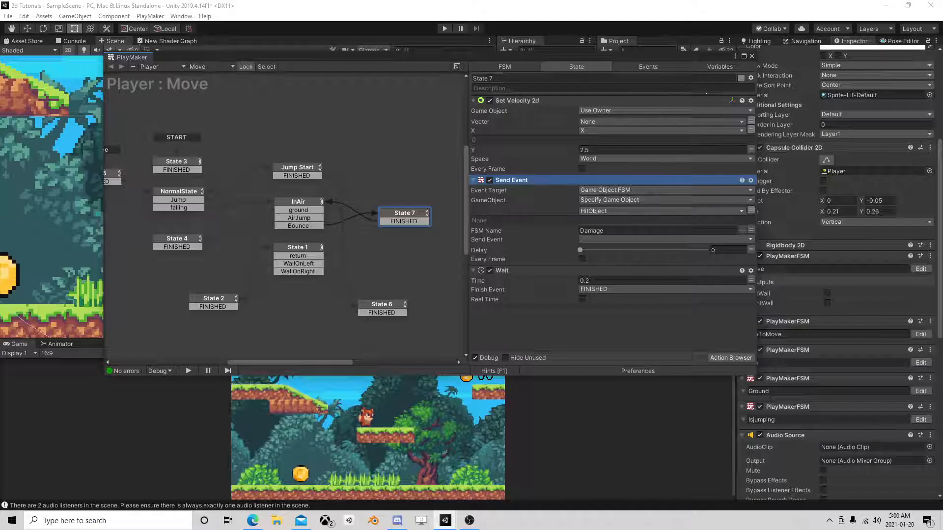
pyautogui.click(752, 56)
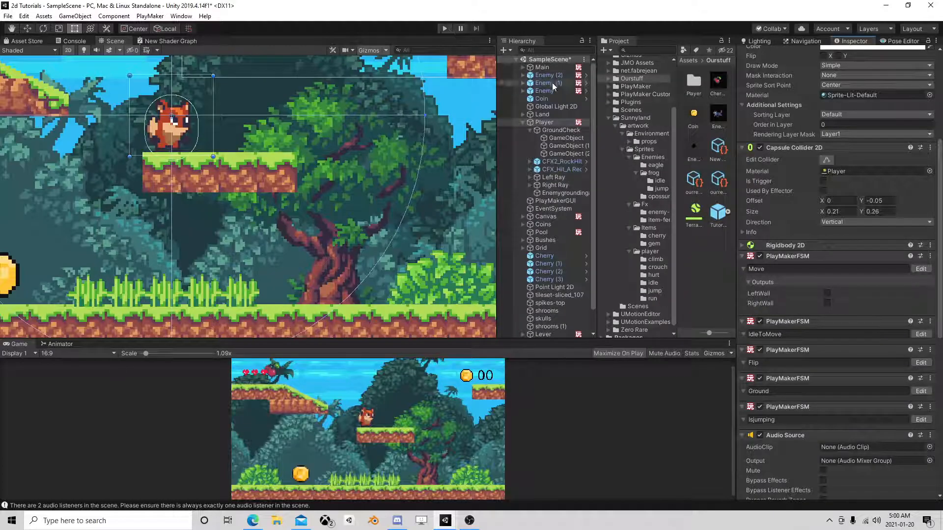
# Run the game and test jumping on the enemies with the player to see whether they take damage.
pyautogui.click(444, 28)
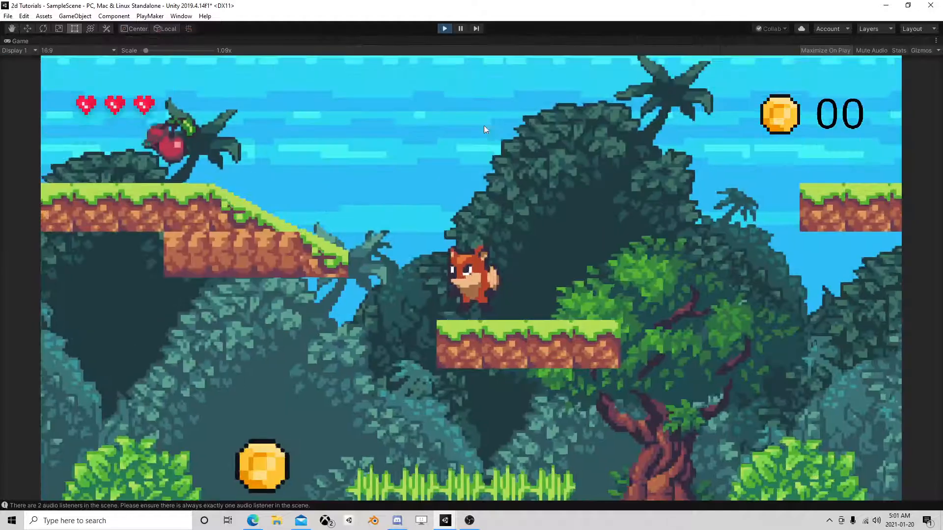
pyautogui.press('d')
pyautogui.press('space')
pyautogui.press('a')
pyautogui.press('d')
pyautogui.press('d')
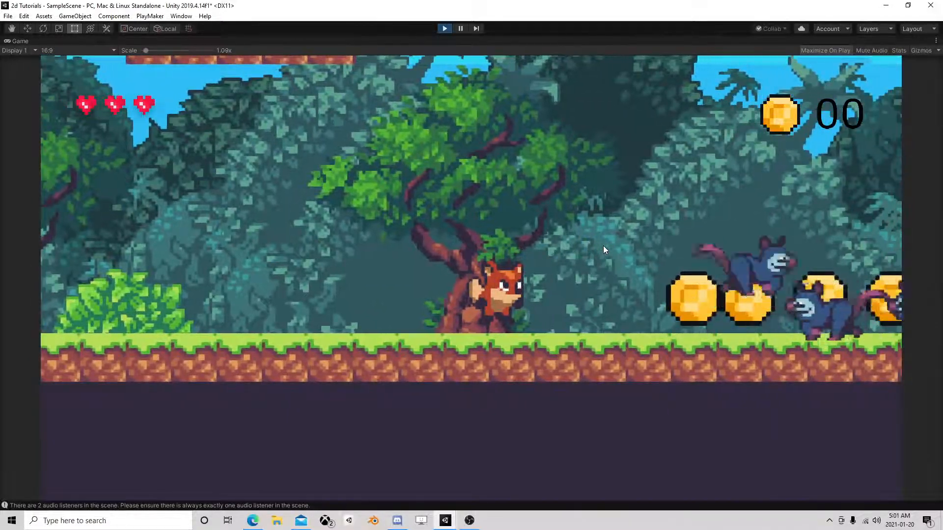
pyautogui.press('space')
pyautogui.press('a')
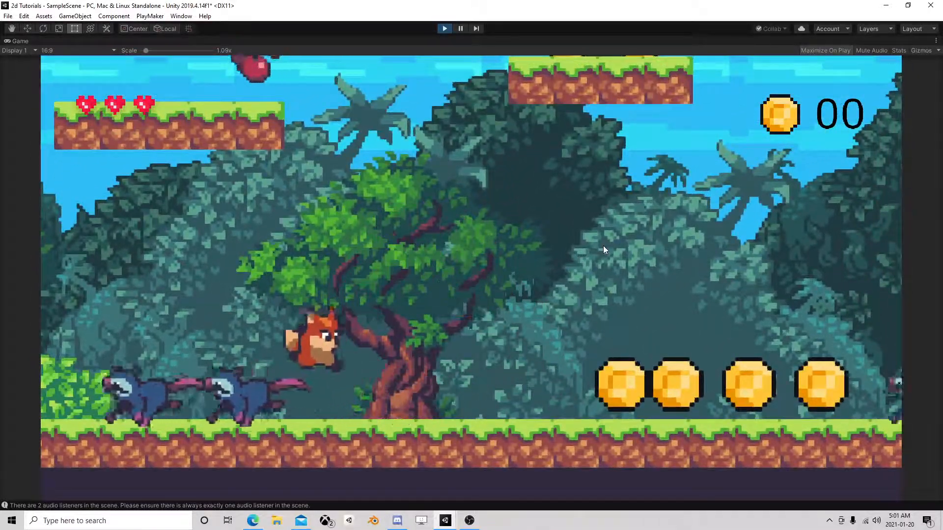
pyautogui.press('d')
pyautogui.press('space')
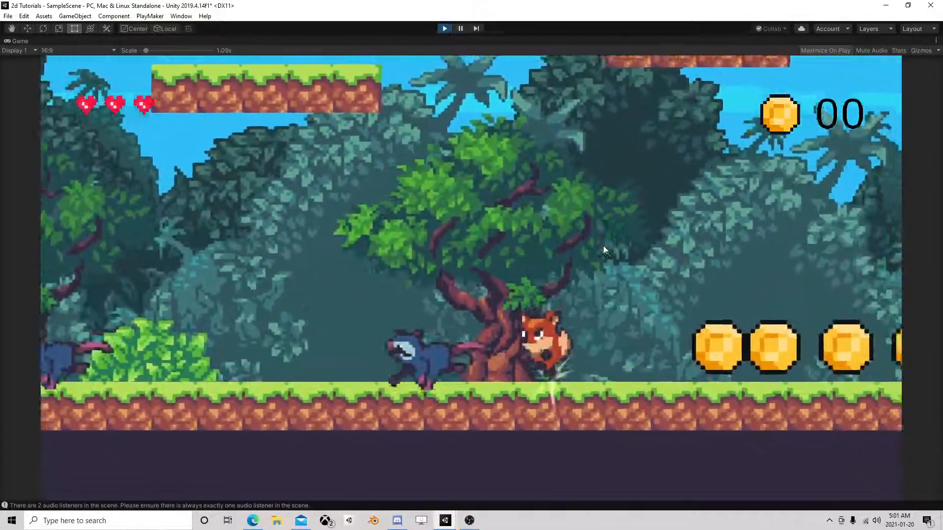
pyautogui.press('a')
pyautogui.press('space')
pyautogui.press('d')
pyautogui.press('a')
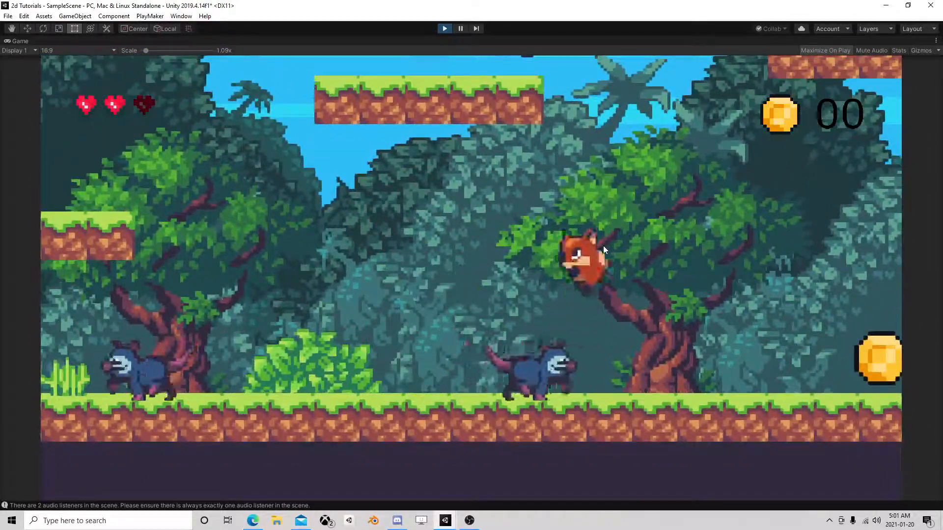
pyautogui.press('space')
pyautogui.press('d')
pyautogui.press('a')
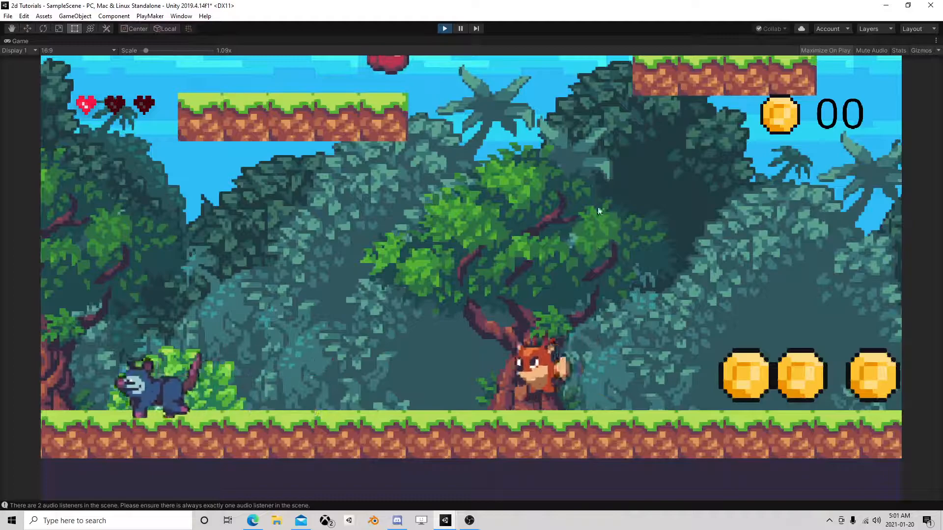
pyautogui.press('space')
pyautogui.press('d')
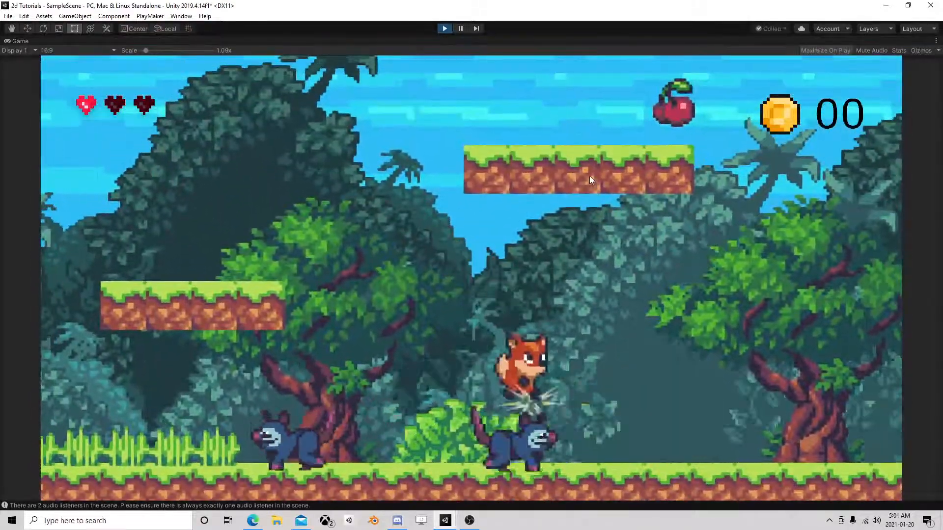
pyautogui.press('a')
pyautogui.press('space')
pyautogui.press('space')
pyautogui.press('a')
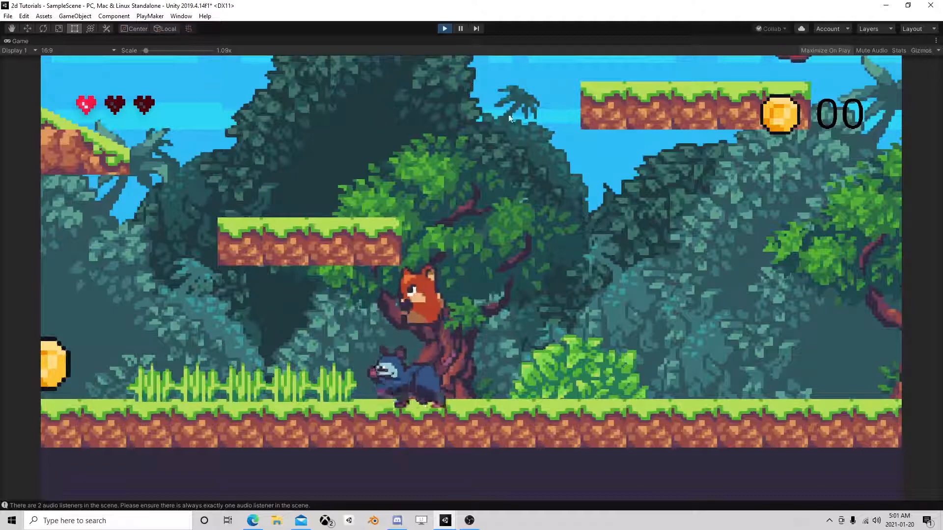
# Pause the game and inspect Enemy (1)'s Health FSM, checking its active state, Health value and State 3 actions.
pyautogui.click(460, 29)
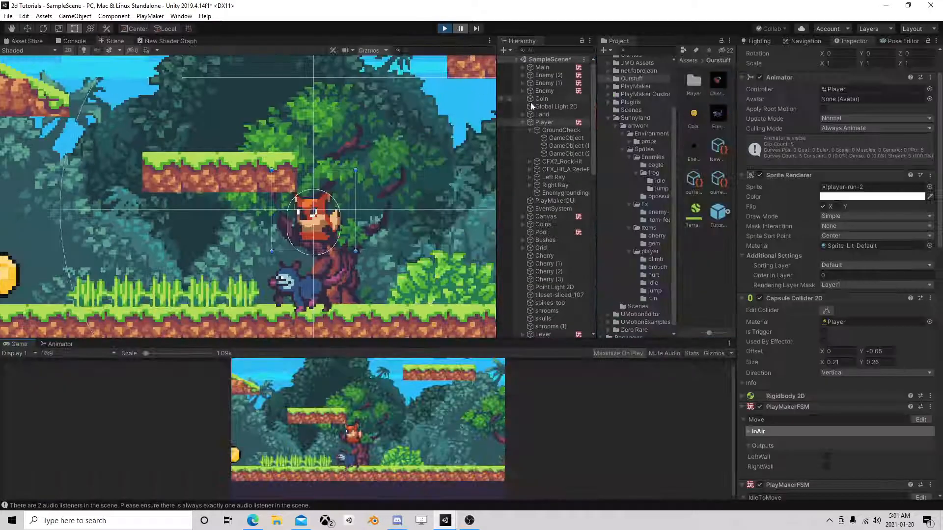
pyautogui.click(545, 97)
pyautogui.click(548, 76)
pyautogui.click(545, 68)
pyautogui.click(546, 84)
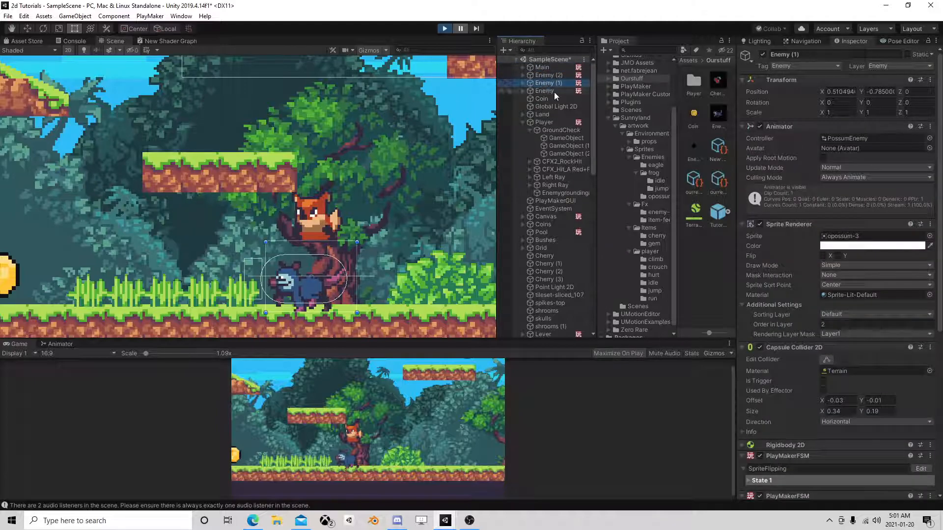
pyautogui.scroll(-10, 798, 345)
pyautogui.click(921, 370)
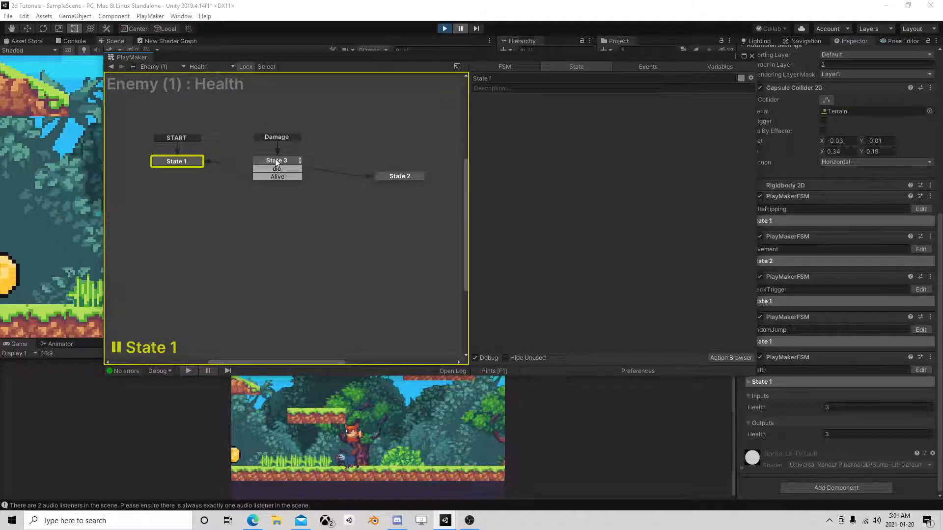
pyautogui.click(276, 162)
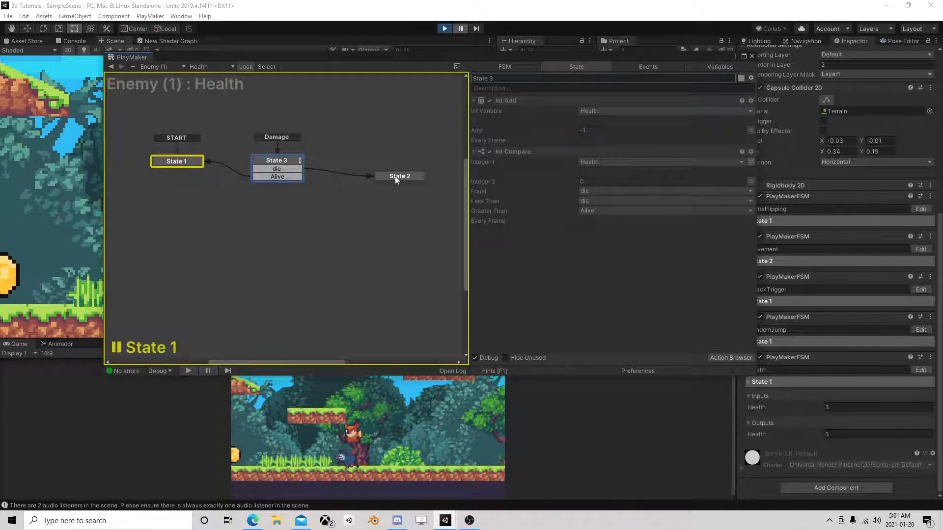
# Inspect the Player's Move FSM, checking the InAir Ray Cast 2d settings and State 7's Send Event, and stop the game.
pyautogui.click(751, 56)
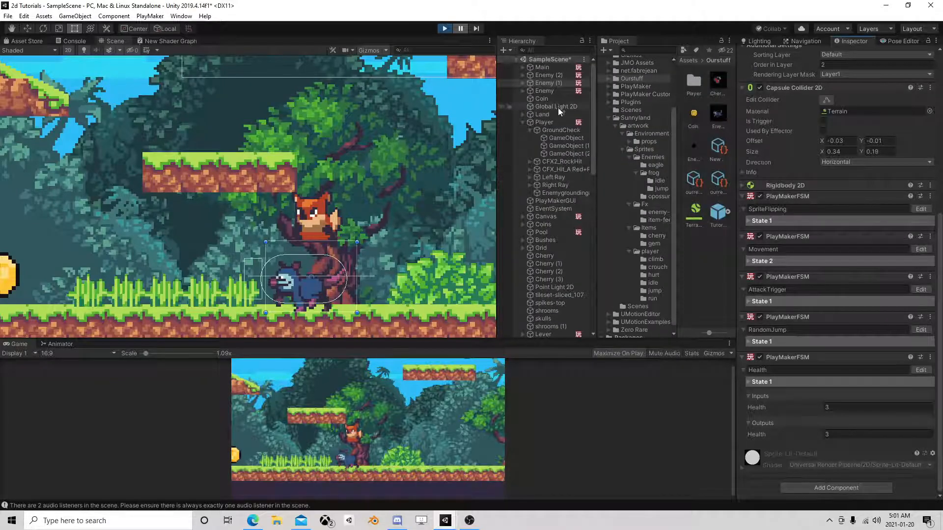
pyautogui.click(553, 123)
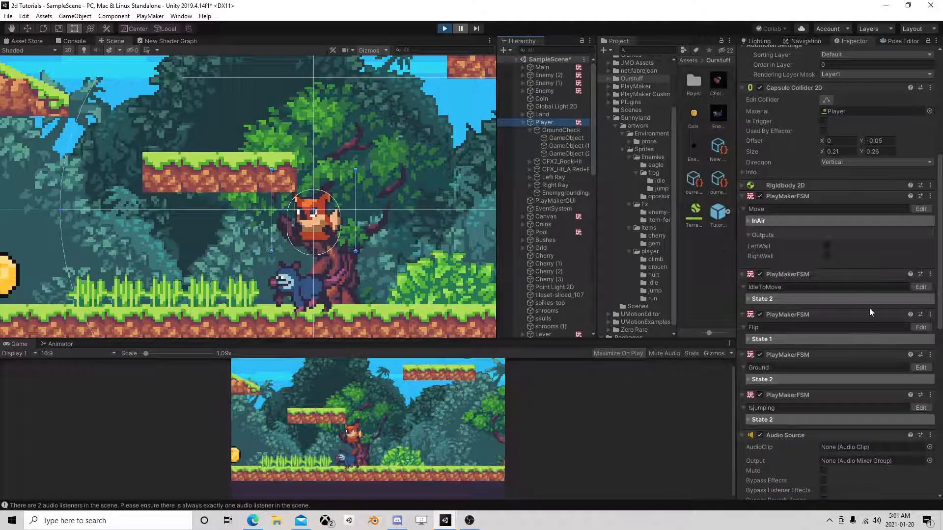
pyautogui.click(921, 209)
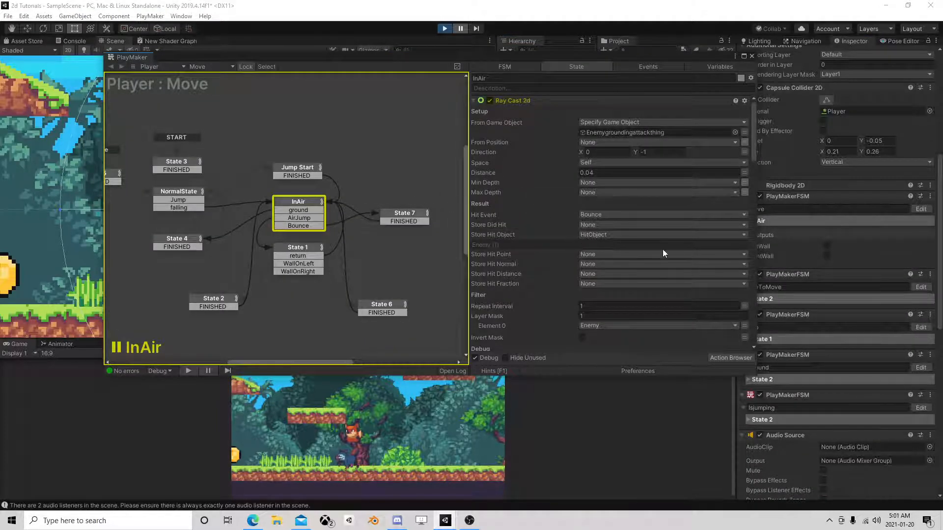
pyautogui.scroll(-2, 663, 250)
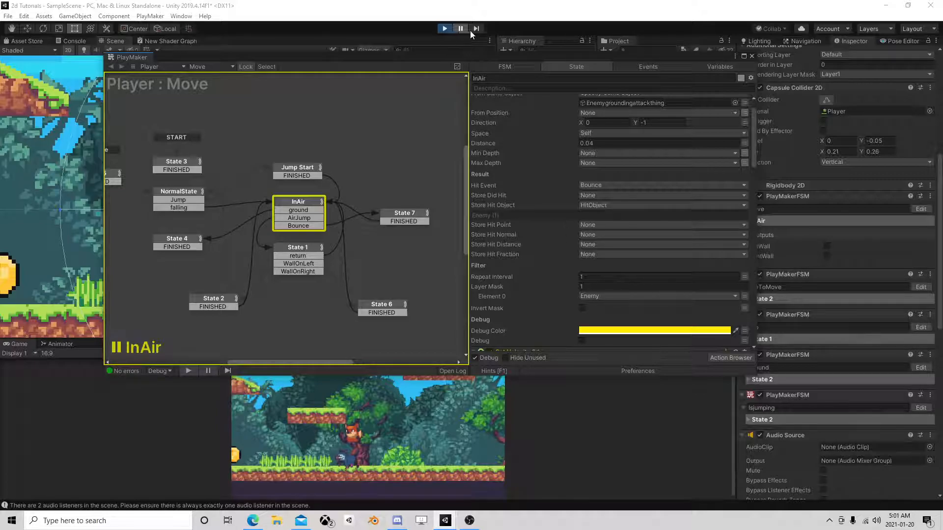
pyautogui.click(405, 219)
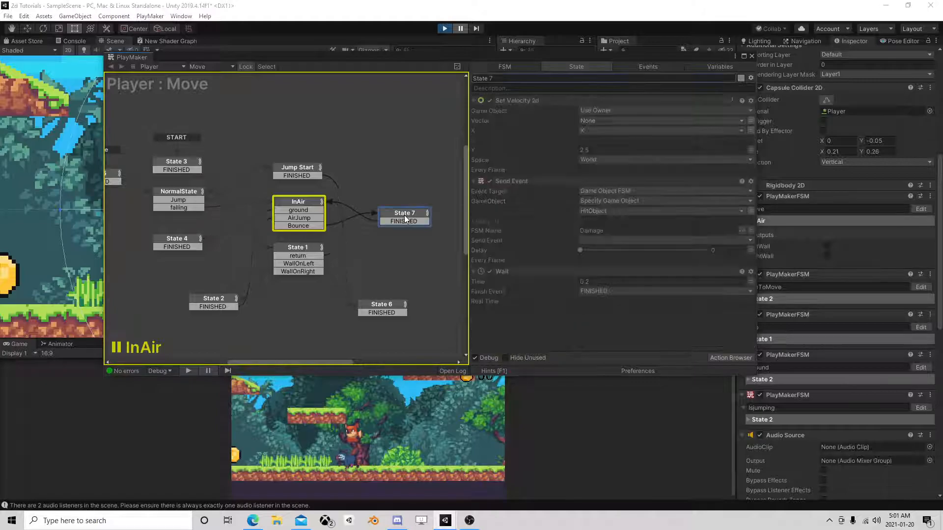
pyautogui.click(444, 28)
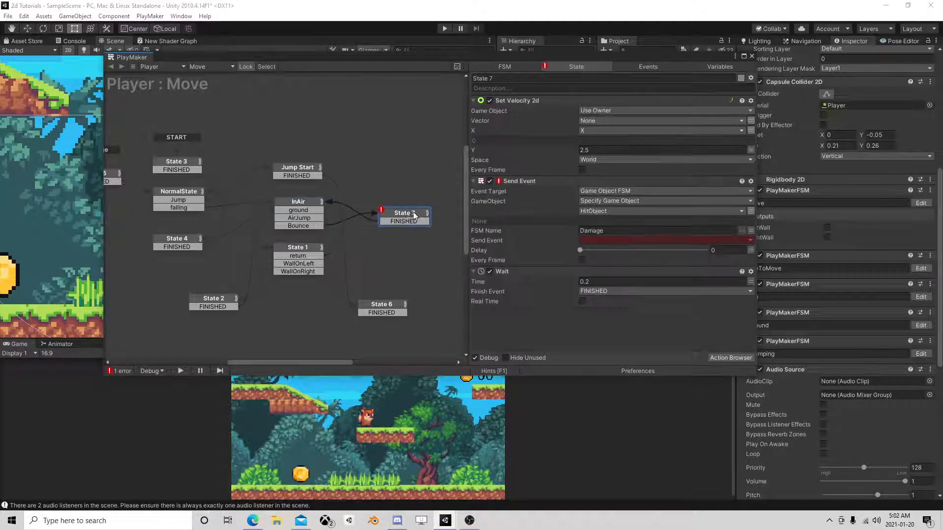
# Set State 7's Send Event to FSM name Health and choose the global event Damage as the event sent.
pyautogui.click(623, 240)
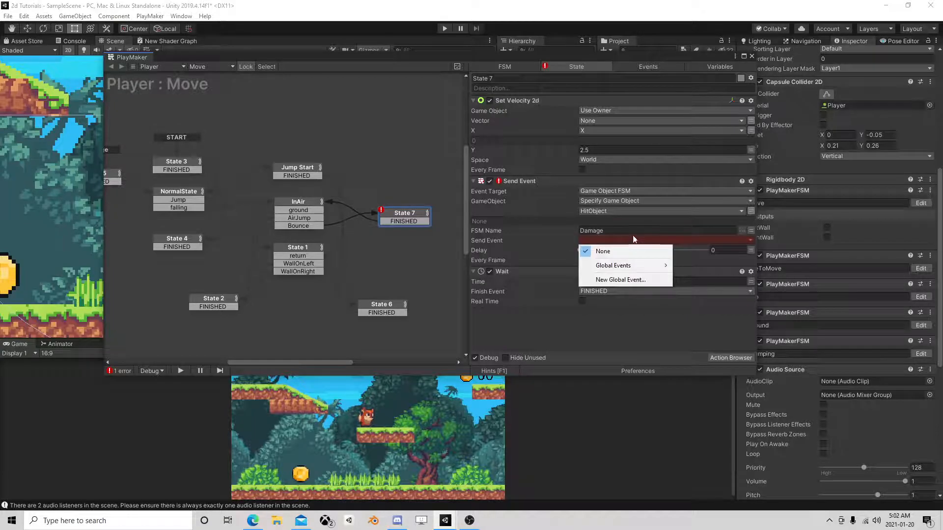
pyautogui.click(629, 231)
pyautogui.write('Health')
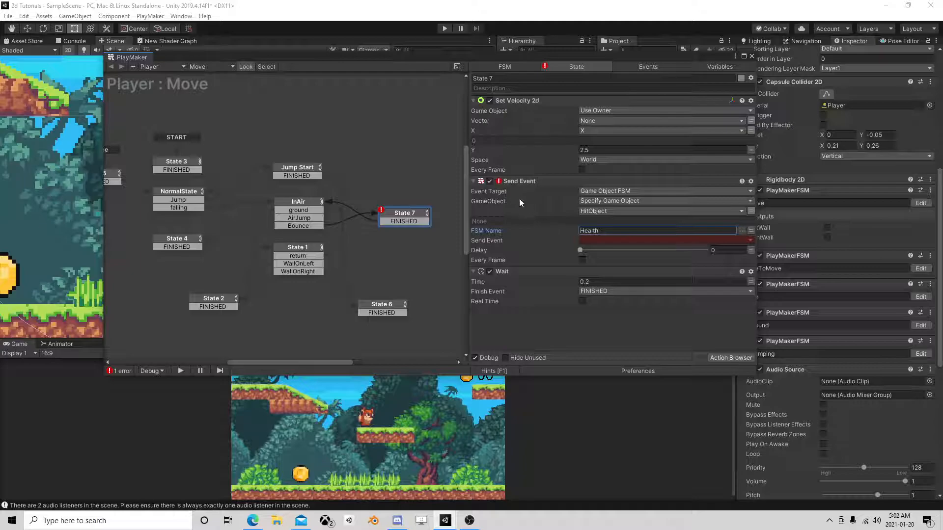
pyautogui.click(605, 244)
pyautogui.moveTo(634, 266)
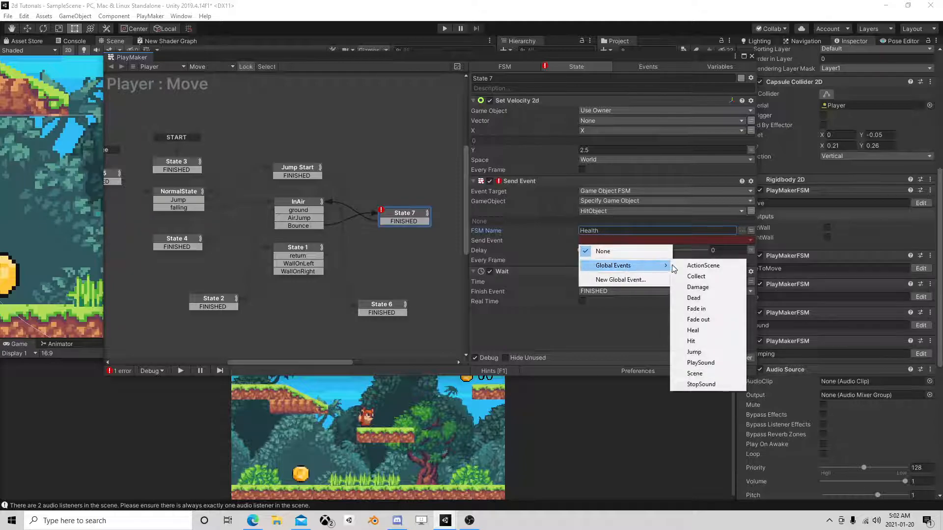
pyautogui.click(697, 286)
# Set State 7's Wait time to 0.35 and its Set Velocity 2d Y value to 3.5, and close the FSM editor.
pyautogui.click(609, 280)
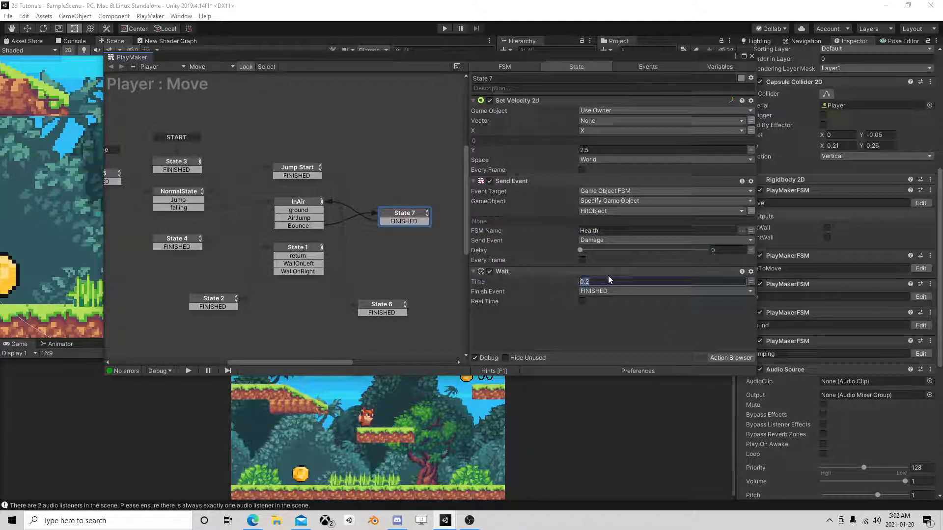
pyautogui.write('0.35')
pyautogui.click(606, 149)
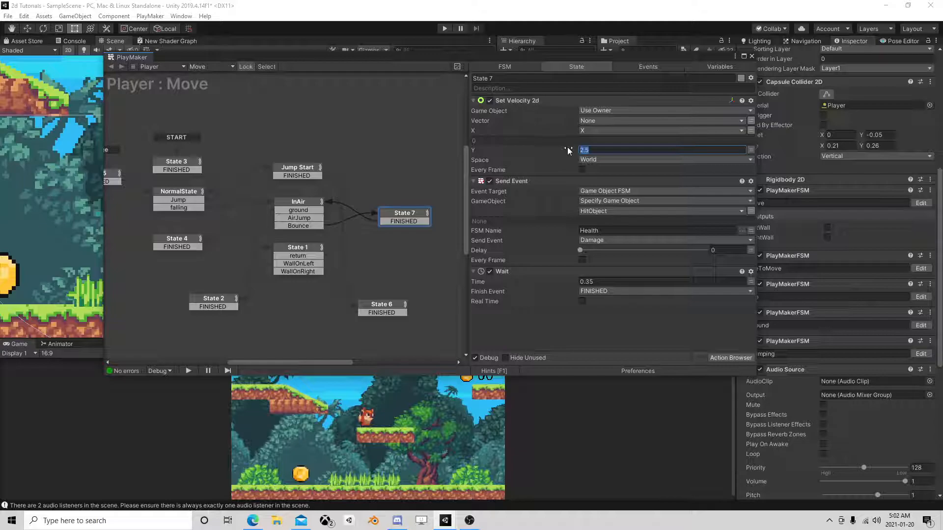
pyautogui.write('3.5')
pyautogui.click(752, 56)
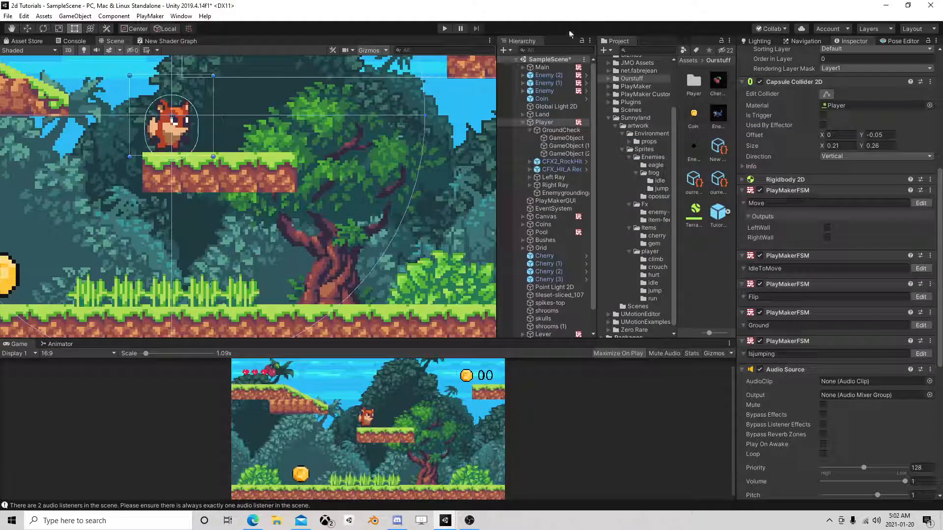
# Run the game, jump on the enemies repeatedly to test the bounce and damage, and stop the game.
pyautogui.click(445, 29)
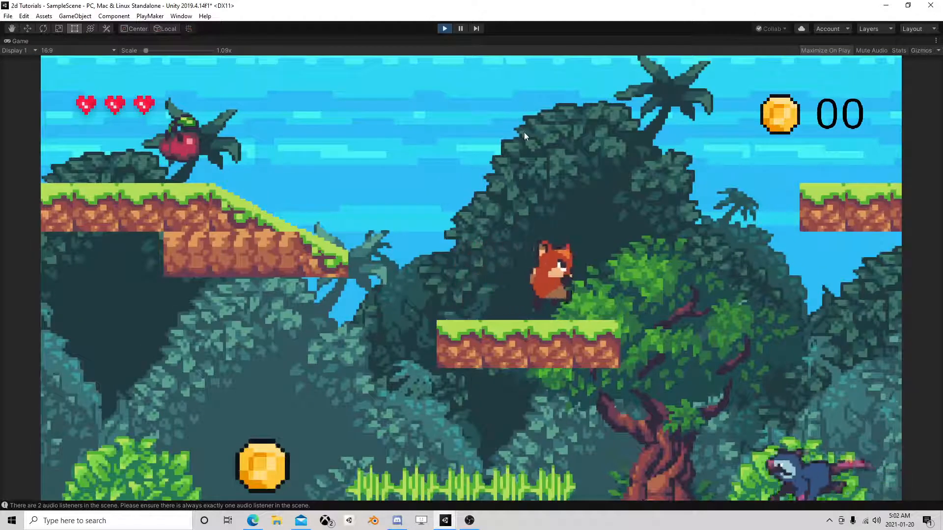
pyautogui.press('Right')
pyautogui.press('space')
pyautogui.press('Left')
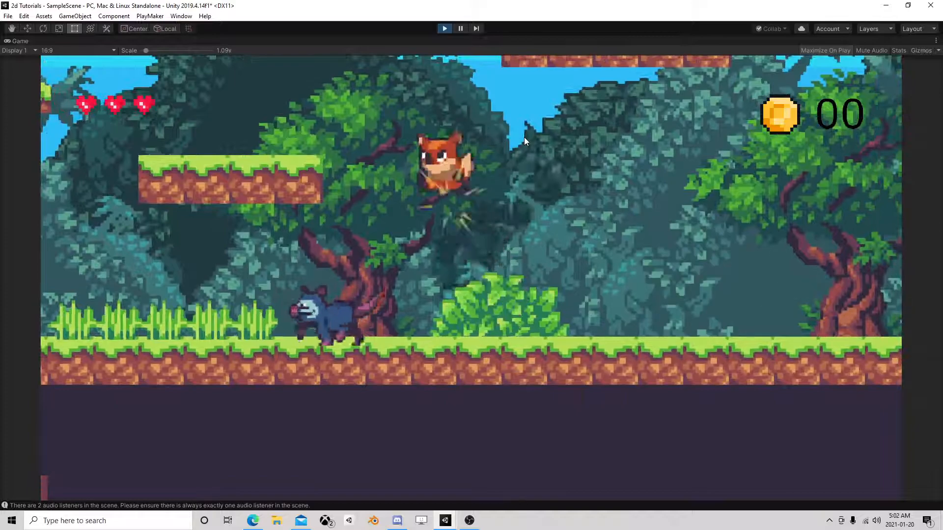
pyautogui.press('Right')
pyautogui.press('Left')
pyautogui.press('space')
pyautogui.press('Left')
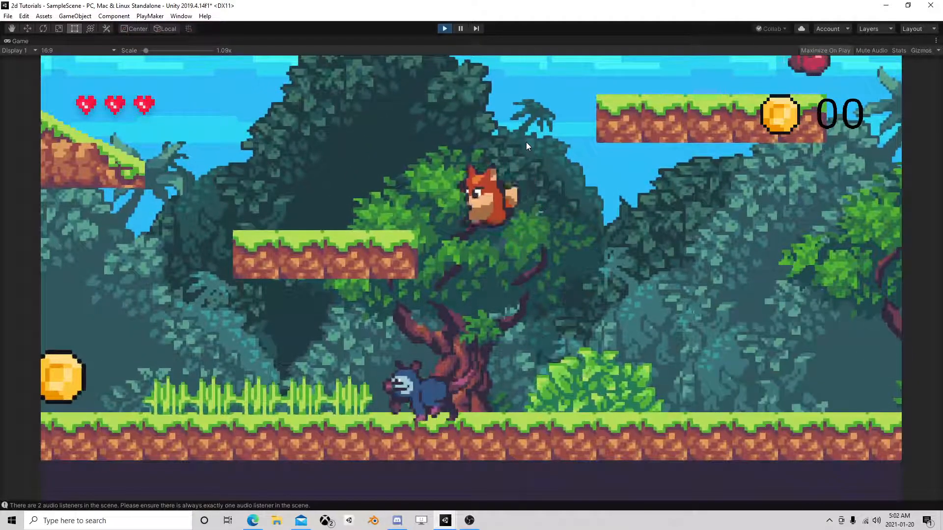
pyautogui.press('Right')
pyautogui.press('space')
pyautogui.press('Left')
pyautogui.press('Right')
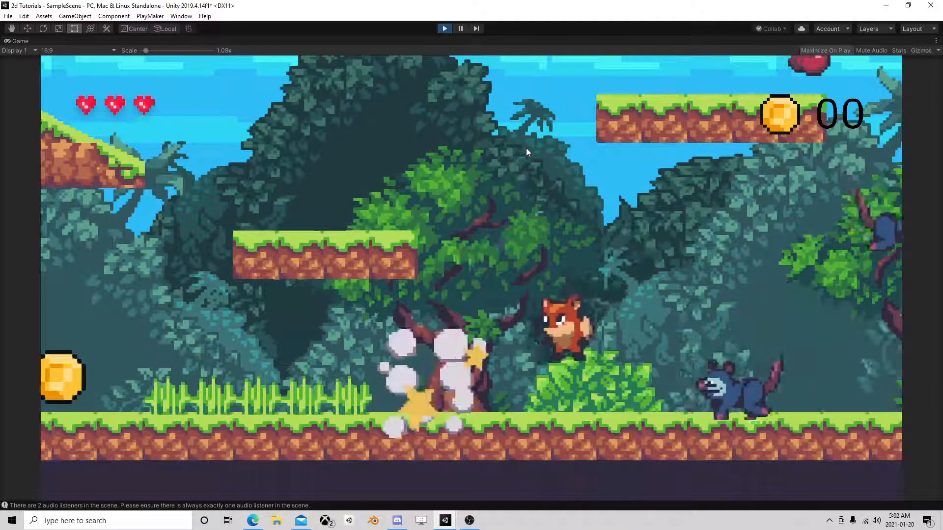
pyautogui.press('Left')
pyautogui.press('space')
pyautogui.press('Right')
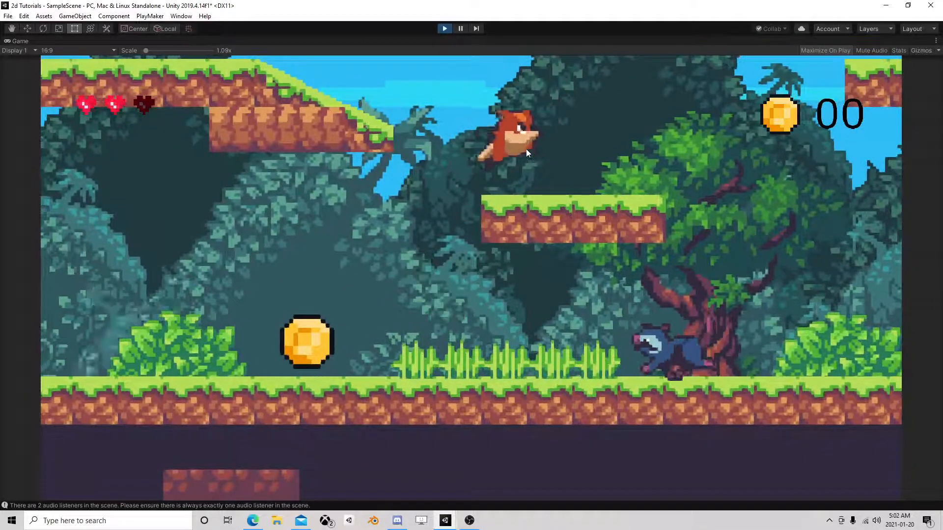
pyautogui.press('Left')
pyautogui.press('Right')
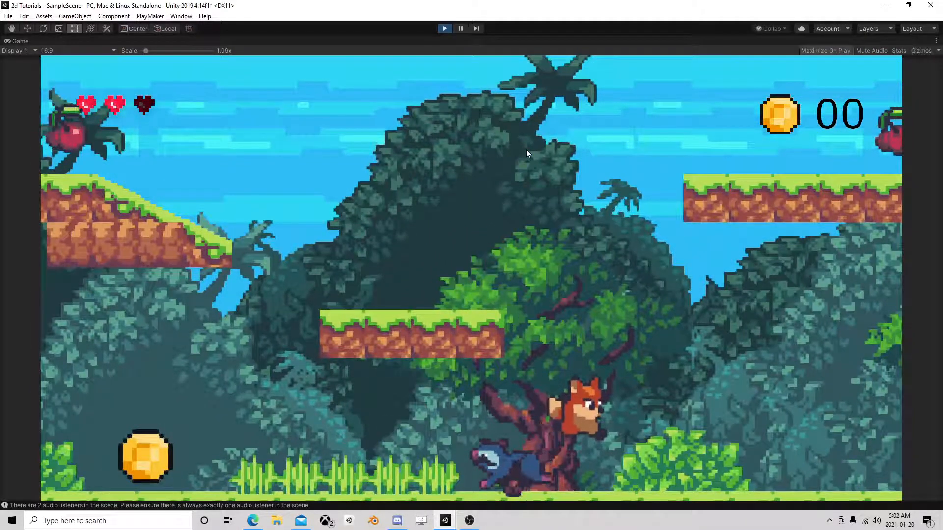
pyautogui.press('Left')
pyautogui.press('space')
pyautogui.press('Left')
pyautogui.press('Right')
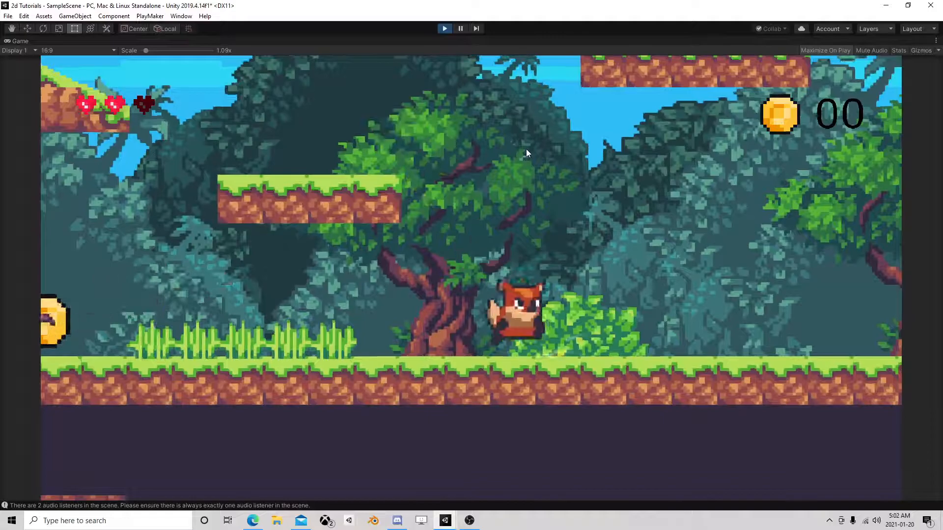
pyautogui.press('Right')
pyautogui.press('space')
pyautogui.press('space')
pyautogui.press('Right')
pyautogui.press('space')
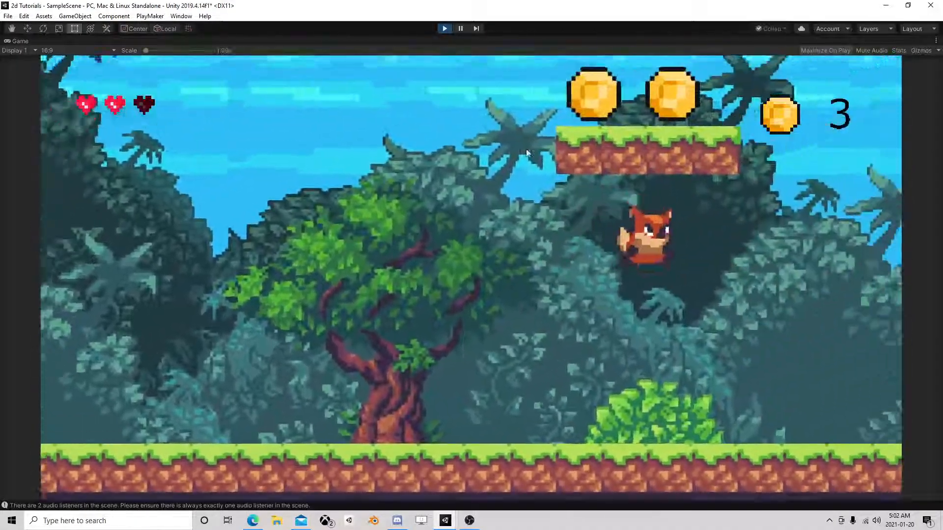
pyautogui.press('Right')
pyautogui.press('Left')
pyautogui.press('space')
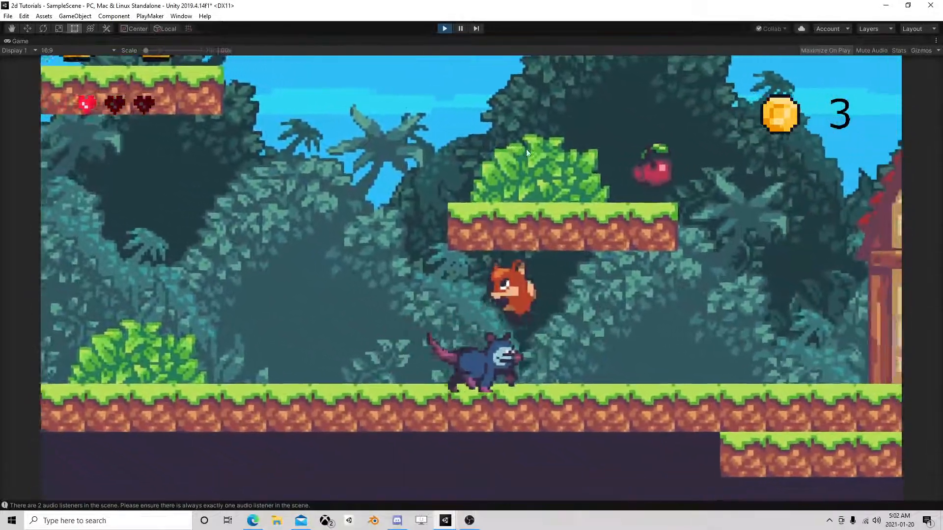
pyautogui.click(445, 29)
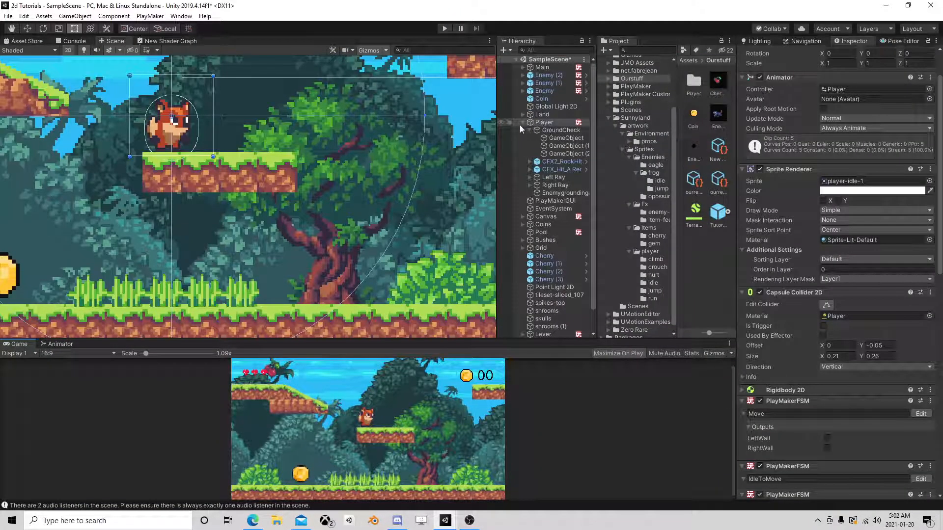
# Shrink the Player's Capsule Collider 2D to size X 0.14 and Y 0.2, and collapse the Player's children.
pyautogui.click(522, 125)
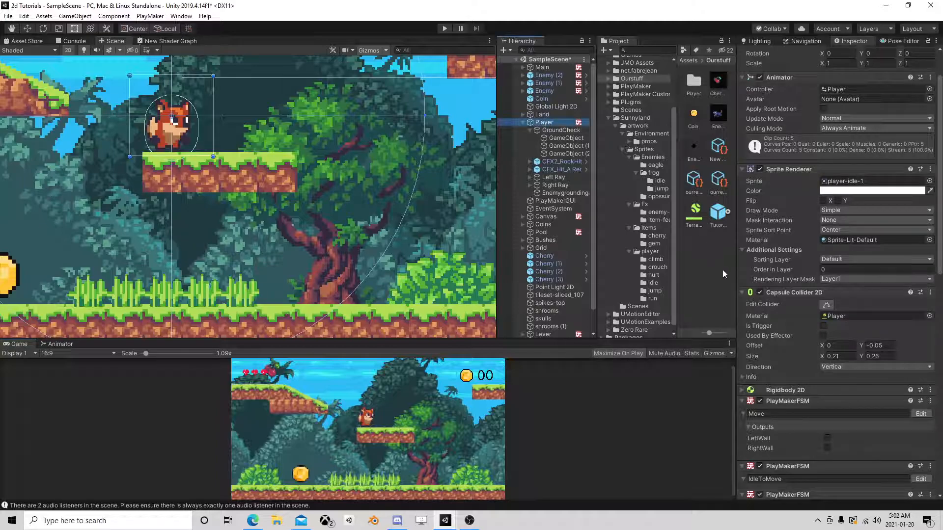
pyautogui.click(822, 358)
pyautogui.moveTo(821, 355); pyautogui.dragTo(858, 354)
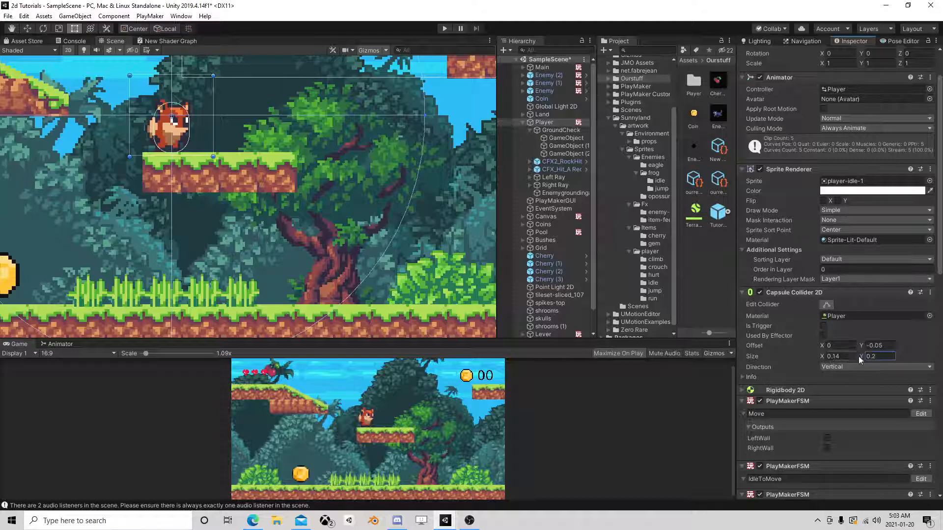
pyautogui.click(523, 122)
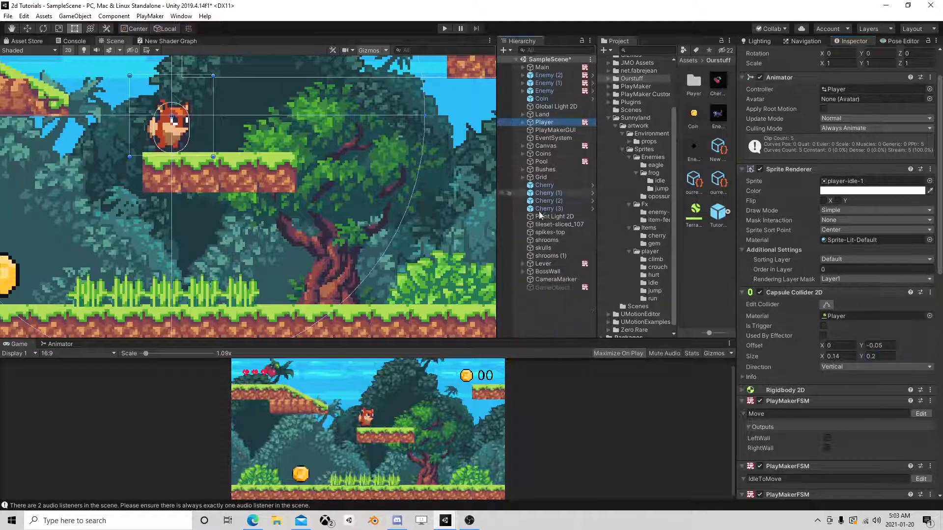
# Enlarge the Project view and place CFX_Hit_A Red+RandomText from the JMO Assets CFX Hits folder in the scene at about X 0.18, Y -0.68.
pyautogui.click(548, 313)
pyautogui.moveTo(597, 188); pyautogui.dragTo(518, 205)
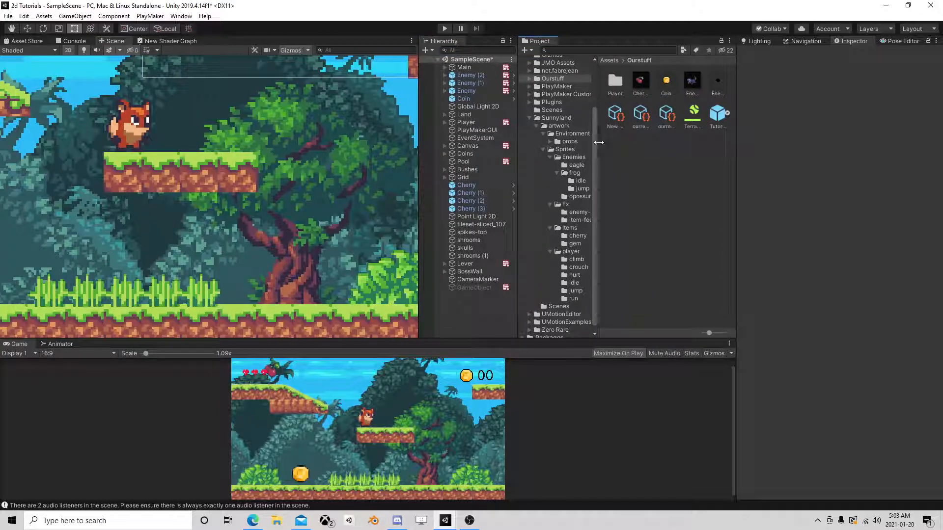
pyautogui.moveTo(596, 148); pyautogui.dragTo(636, 149)
pyautogui.click(527, 118)
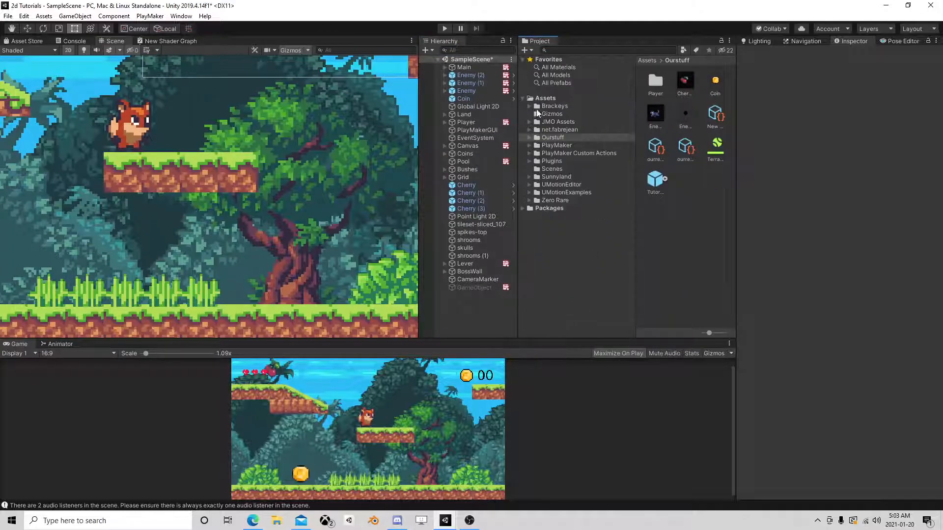
pyautogui.click(529, 122)
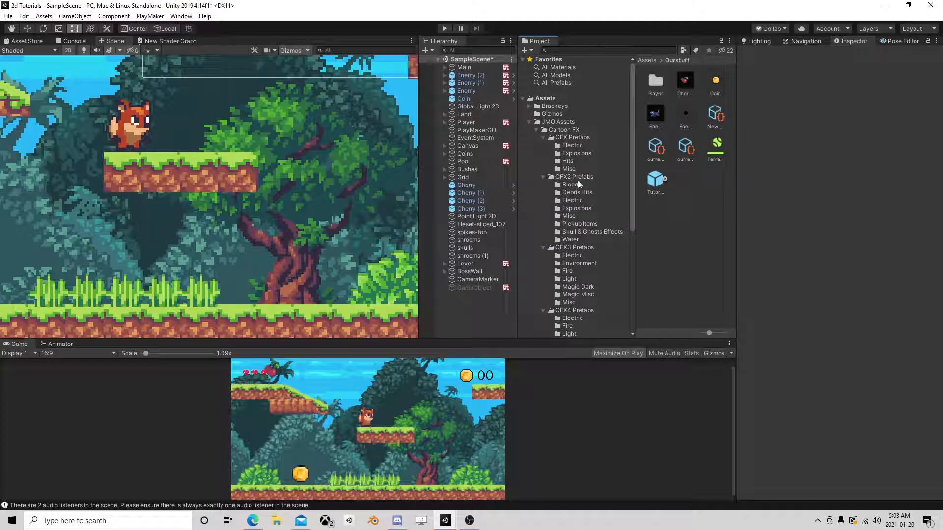
pyautogui.click(568, 160)
pyautogui.moveTo(652, 81); pyautogui.dragTo(190, 253)
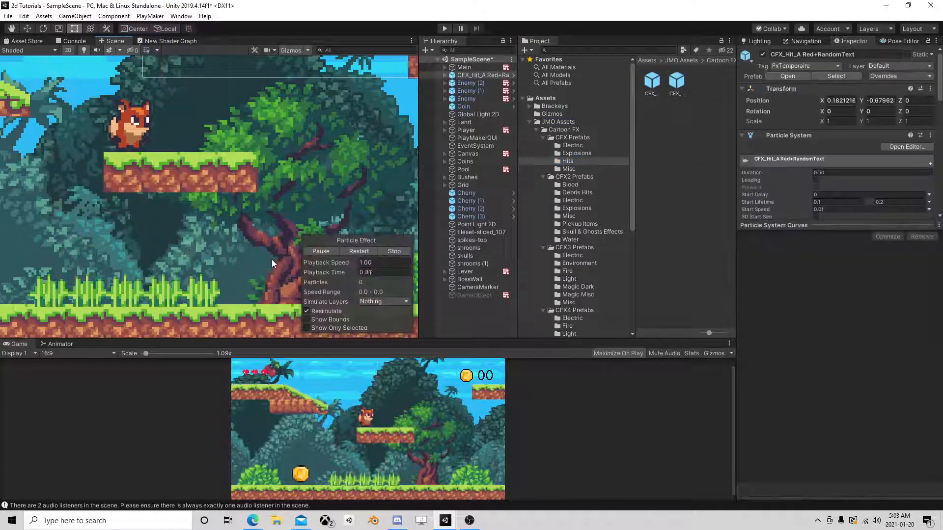
# Scale the CFX_Hit_A Red+RandomText effect to 0.3 on X, Y and Z, and replay its particle preview.
pyautogui.click(485, 75)
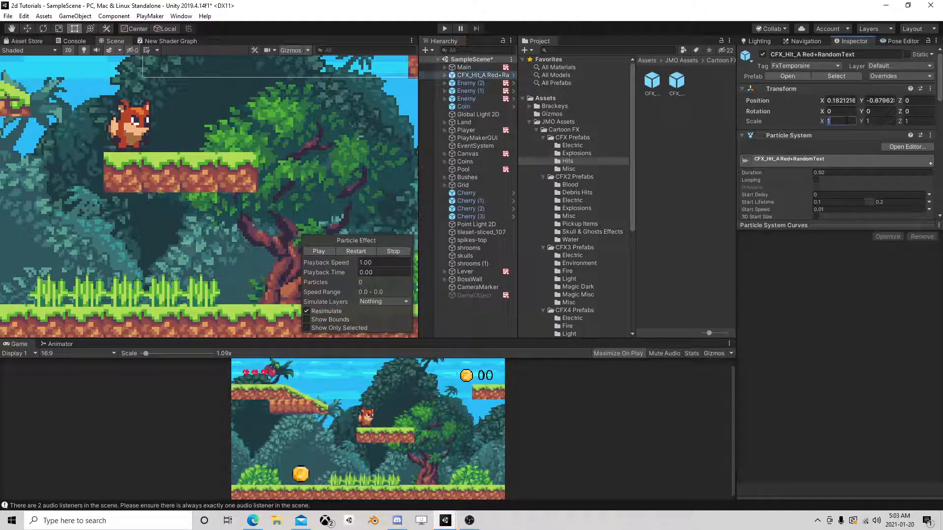
pyautogui.write('0.3')
pyautogui.press('Tab')
pyautogui.write('0.3')
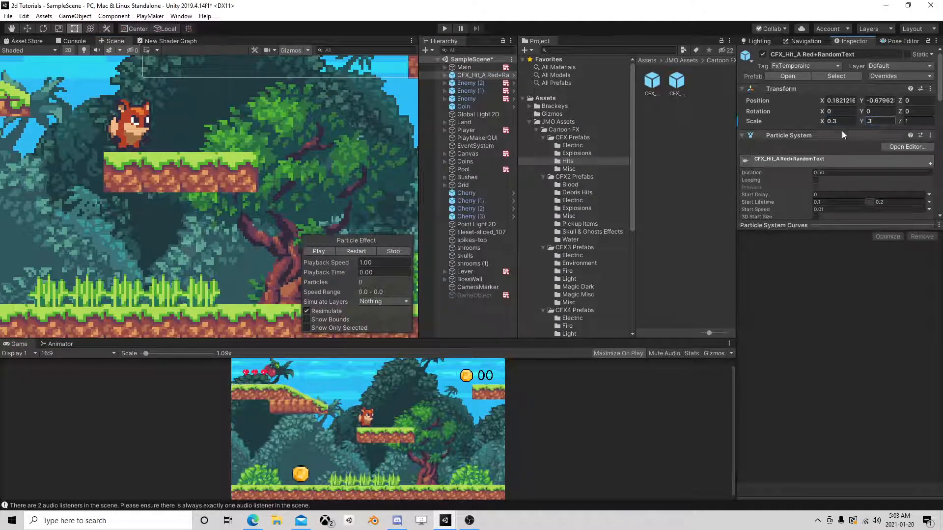
pyautogui.click(356, 250)
pyautogui.click(907, 121)
pyautogui.write('0.3')
pyautogui.click(350, 251)
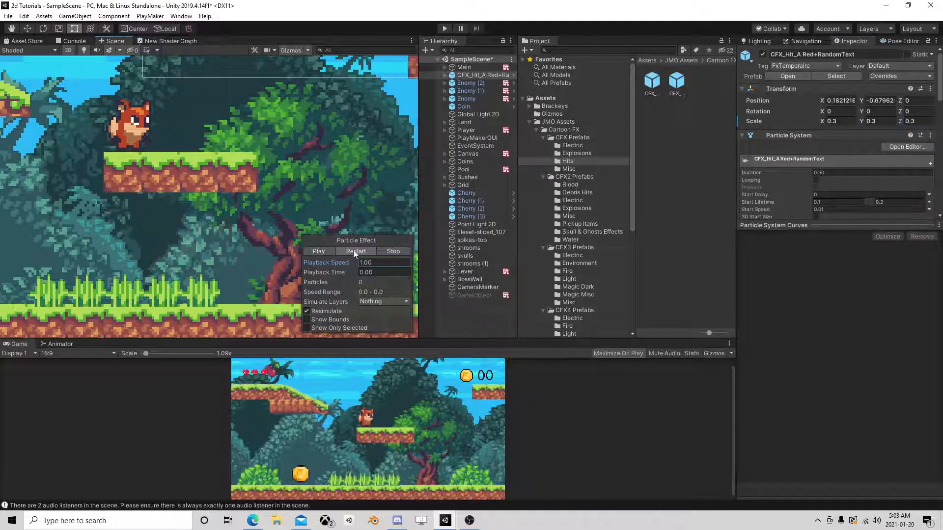
# Replace the effect's CFX_Auto Destruct Shuriken script with a PlayMakerFSM component.
pyautogui.click(829, 226)
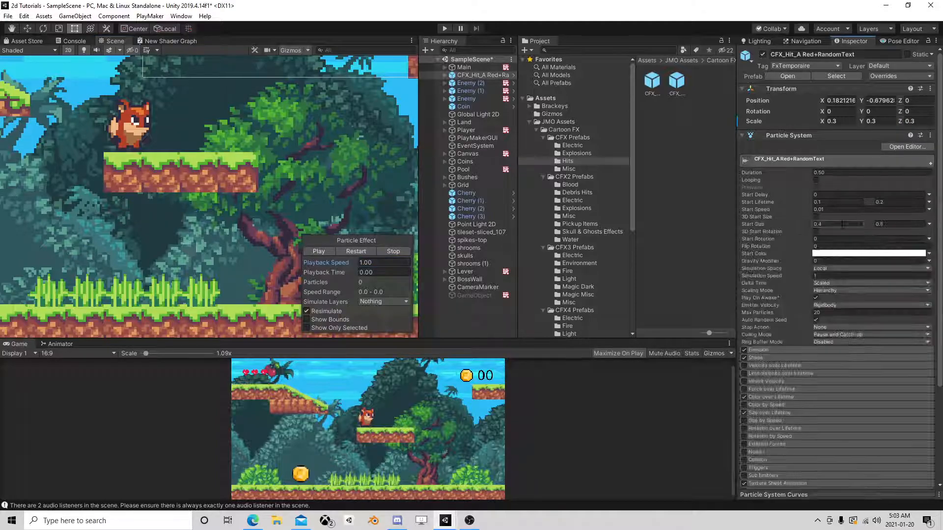
pyautogui.scroll(-4, 800, 325)
pyautogui.rightClick(795, 407)
pyautogui.click(849, 325)
pyautogui.click(841, 479)
pyautogui.write('fsm')
pyautogui.click(830, 385)
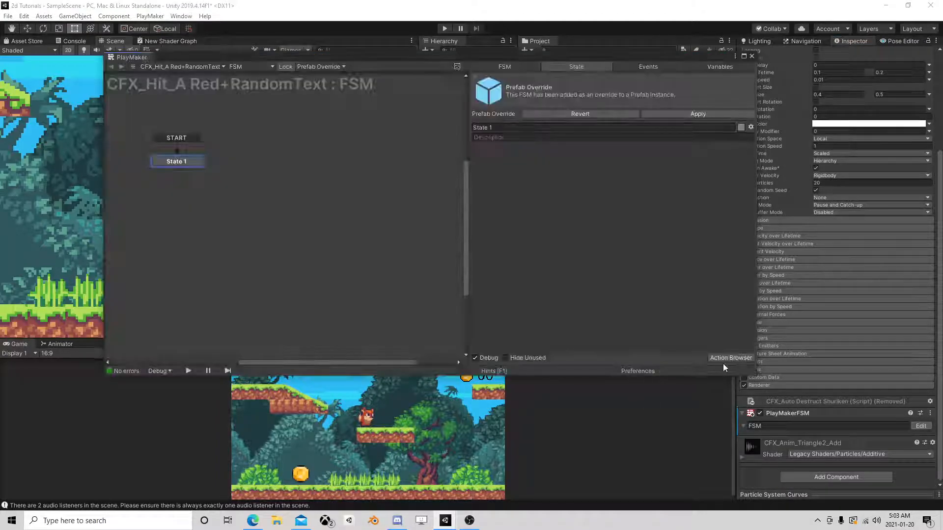
# Close the FSM editor and unpack the CFX_Hit_A Red+RandomText prefab instance in the scene.
pyautogui.click(728, 358)
pyautogui.click(753, 56)
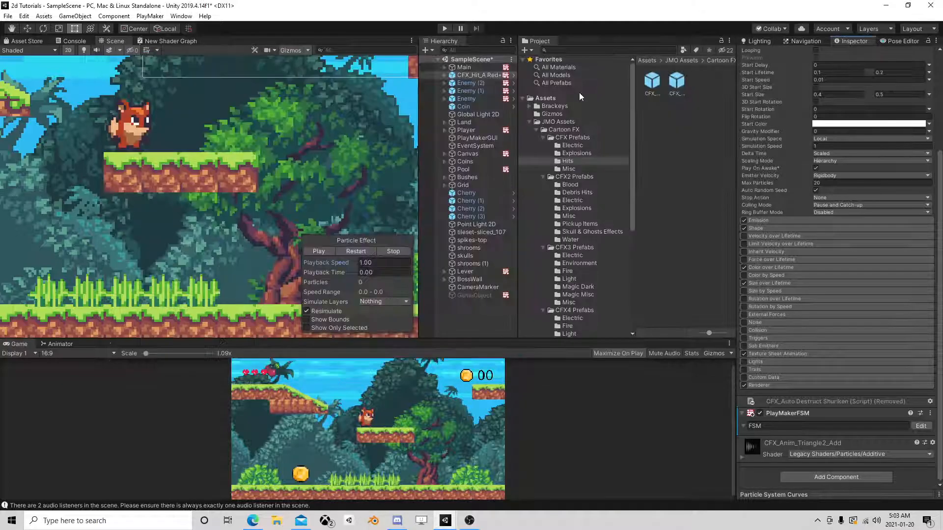
pyautogui.rightClick(481, 75)
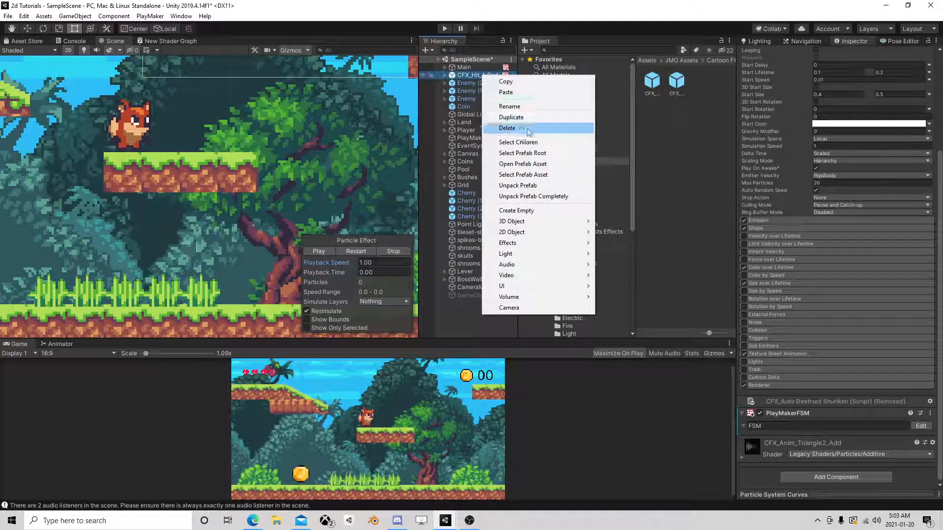
pyautogui.click(517, 185)
# Add a Wait action to State 1 of the FSM on the CFX_Hit_A Red+RandomText effect.
pyautogui.click(916, 427)
pyautogui.click(719, 357)
pyautogui.write('wait')
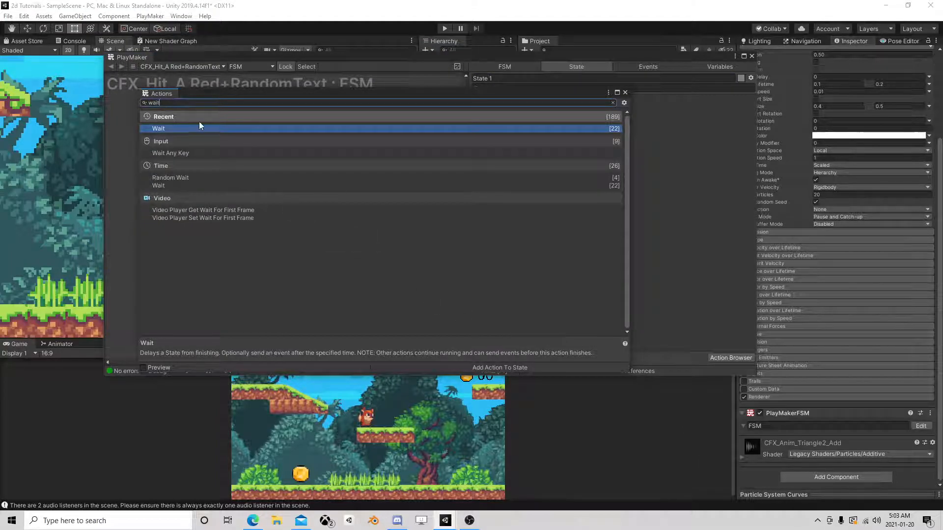
pyautogui.doubleClick(193, 129)
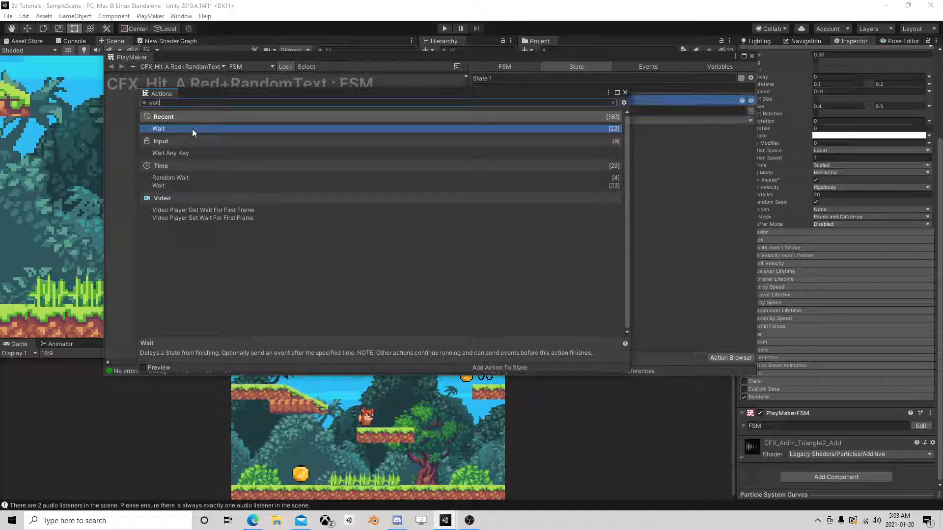
pyautogui.click(625, 92)
# Set the Wait action's finish event to FINISHED and link that transition from State 1 to a new state beside it.
pyautogui.click(602, 123)
pyautogui.click(604, 142)
pyautogui.moveTo(194, 169); pyautogui.dragTo(254, 170)
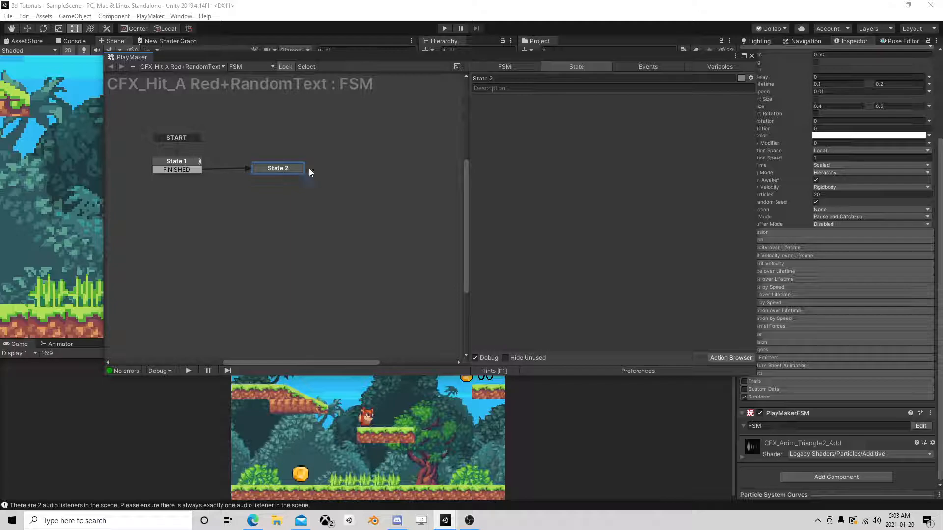
# Add a Pooler Destroy Self action to State 2 and close the FSM editor.
pyautogui.click(724, 358)
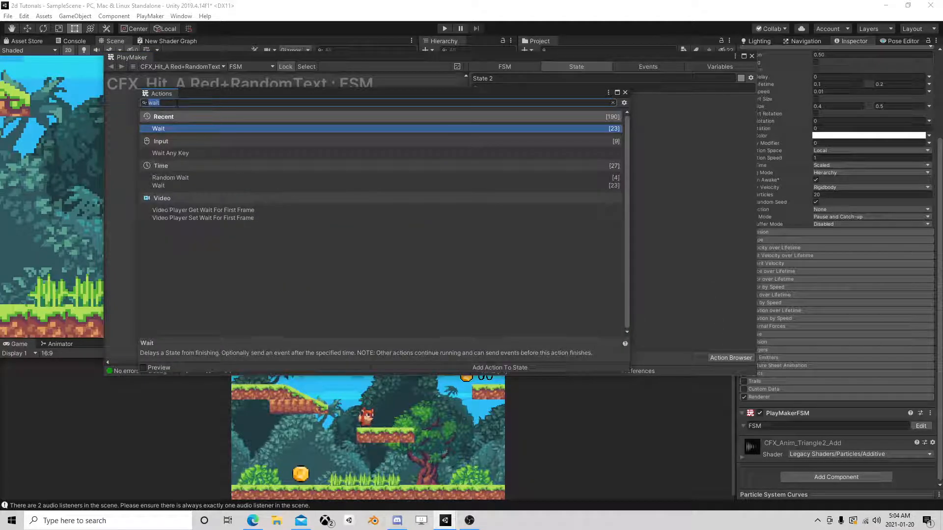
pyautogui.write('pool')
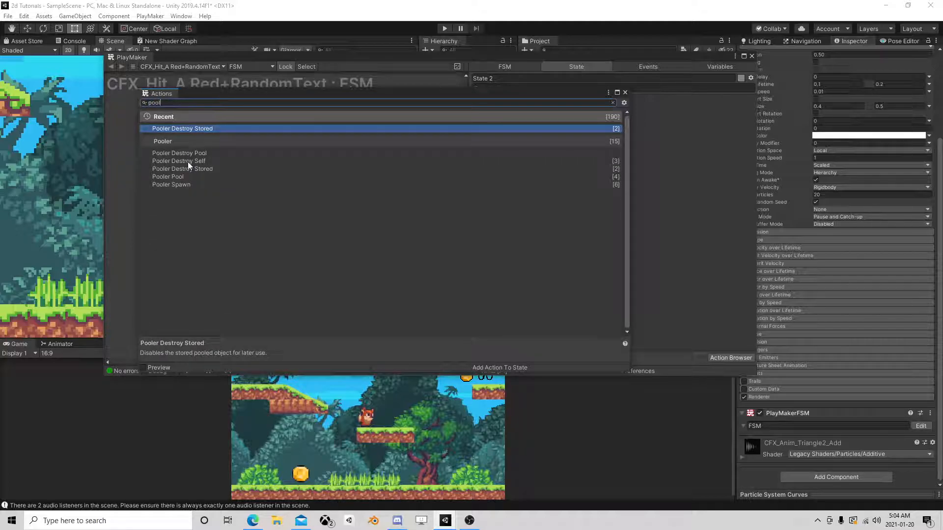
pyautogui.click(188, 161)
pyautogui.doubleClick(188, 161)
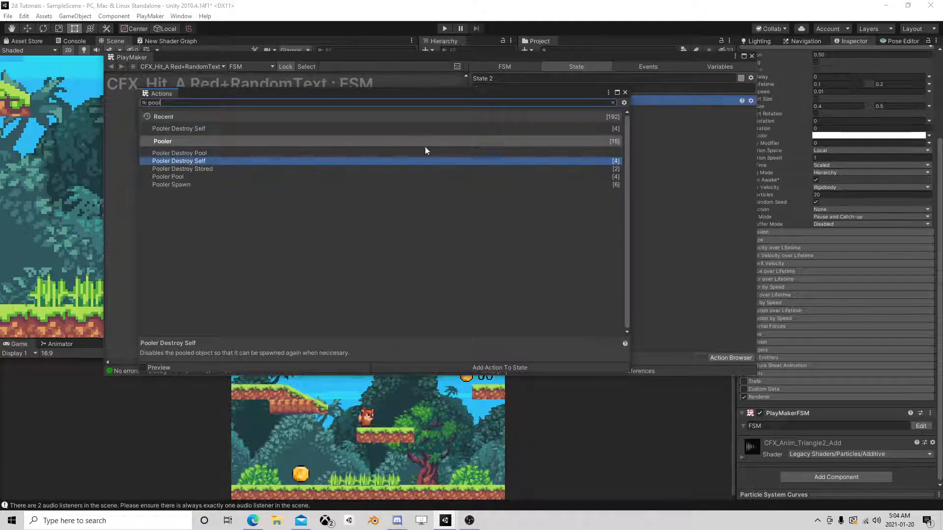
pyautogui.click(624, 93)
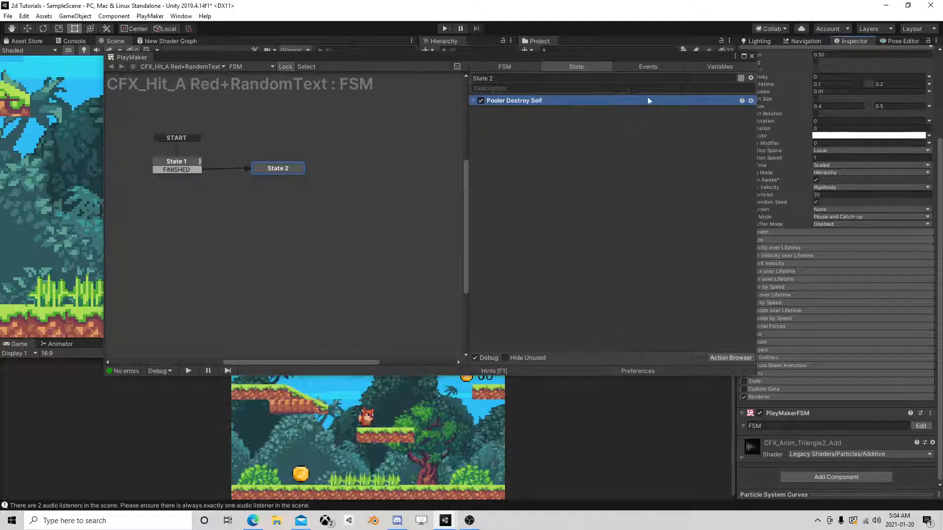
pyautogui.click(751, 56)
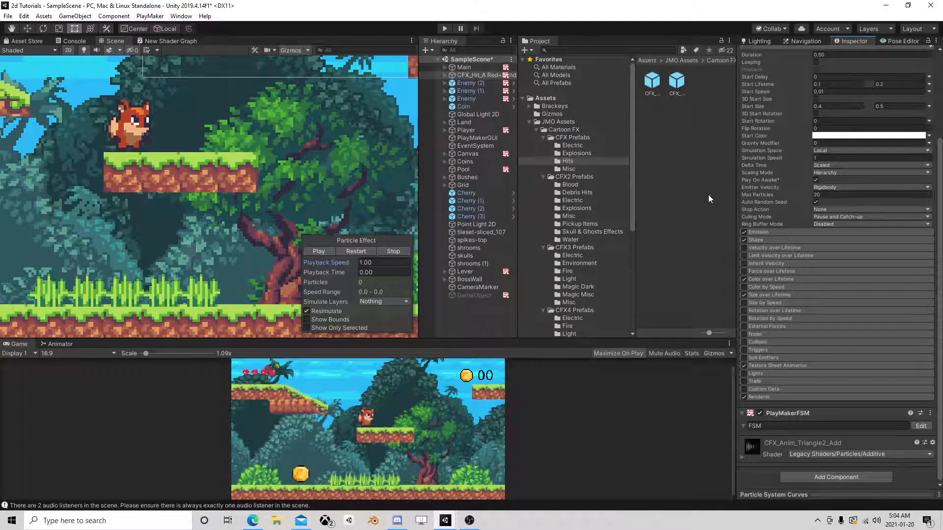
# Rename the CFX_Hit_A Red+RandomText object as Bam.
pyautogui.scroll(5, 785, 208)
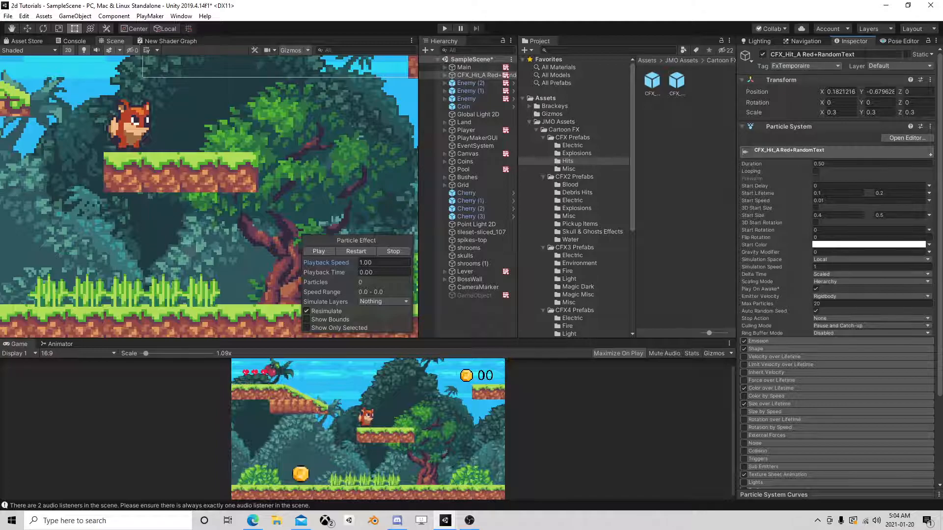
pyautogui.moveTo(858, 55); pyautogui.dragTo(737, 52)
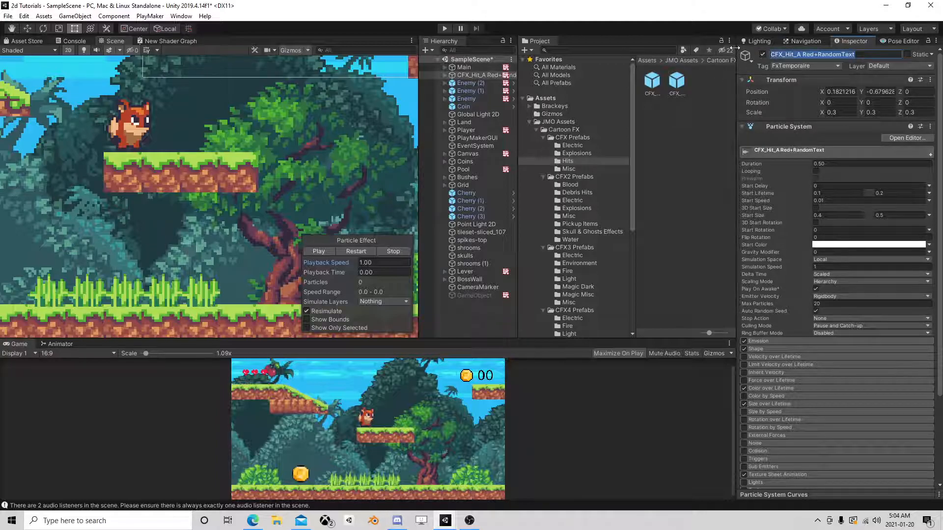
pyautogui.write('Bam')
pyautogui.press('Return')
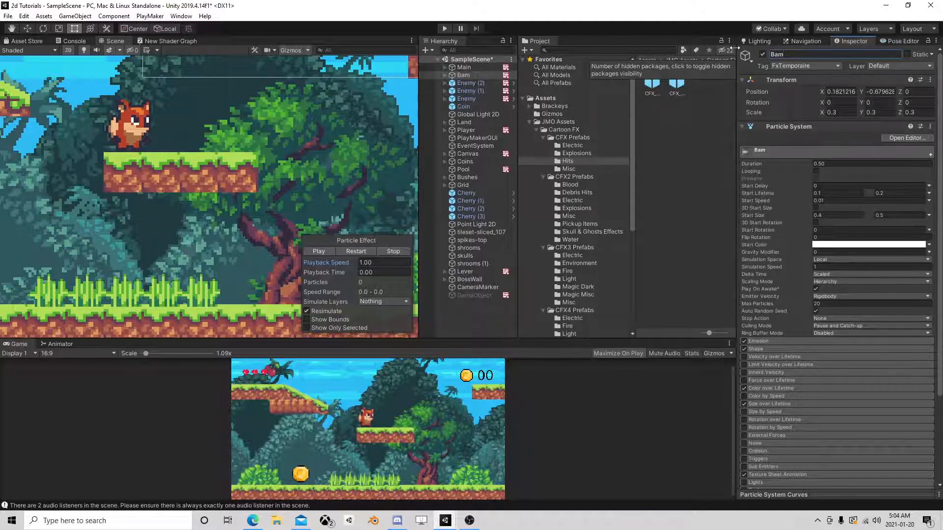
# Save Bam as a prefab in the Ourstuff folder and delete its instance from the scene.
pyautogui.click(476, 75)
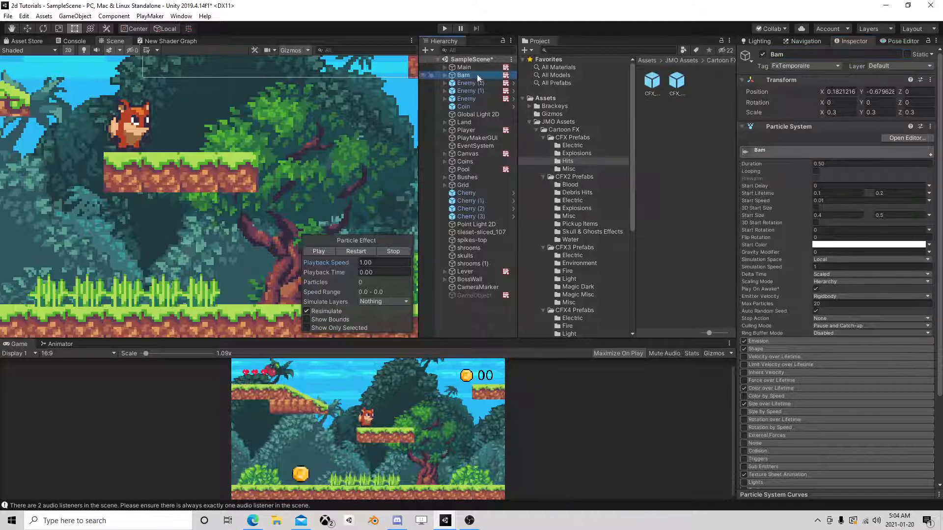
pyautogui.click(530, 122)
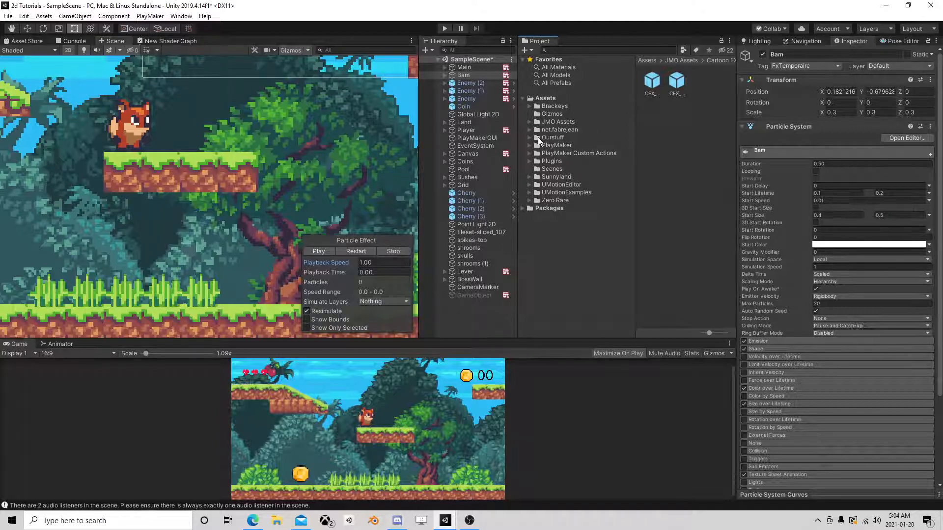
pyautogui.click(538, 137)
pyautogui.moveTo(467, 74); pyautogui.dragTo(684, 210)
pyautogui.click(464, 77)
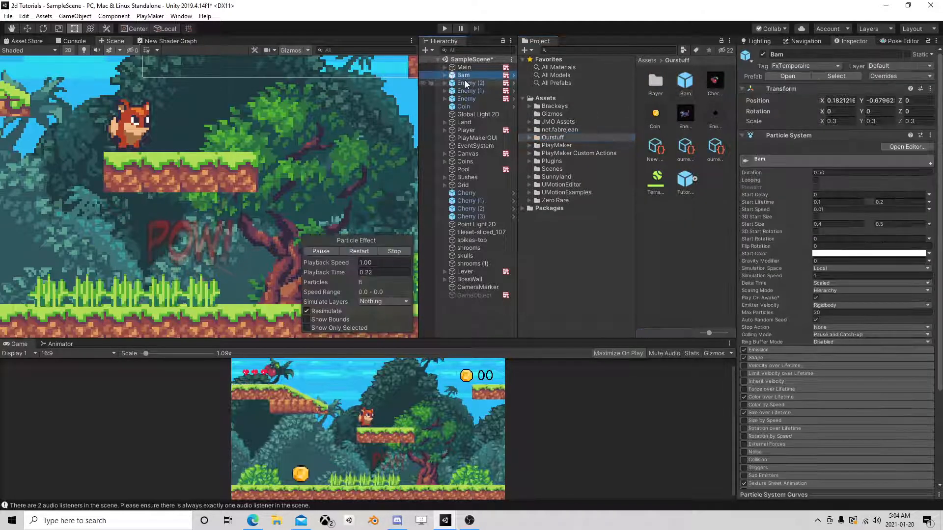
pyautogui.press('Delete')
# Add another Pooler Pool action to State 1 of the Pool object's Manager FSM.
pyautogui.click(473, 161)
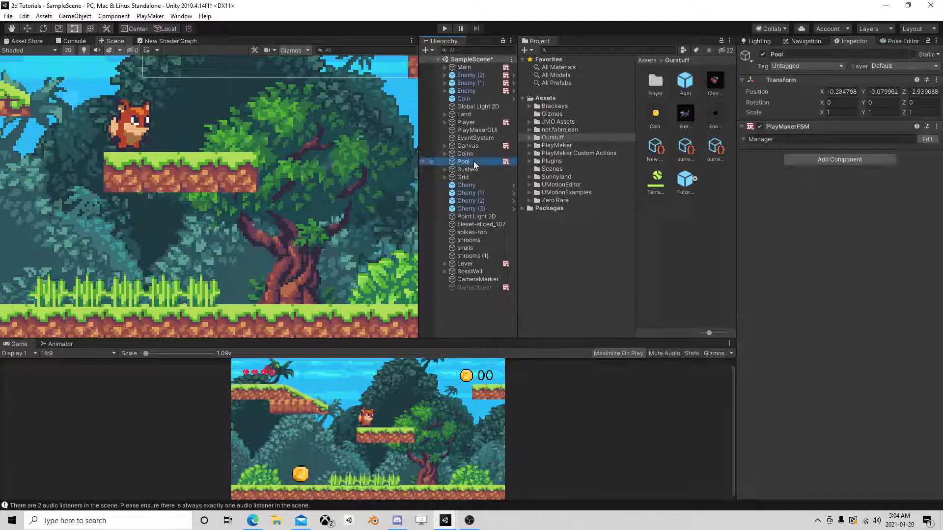
pyautogui.click(927, 139)
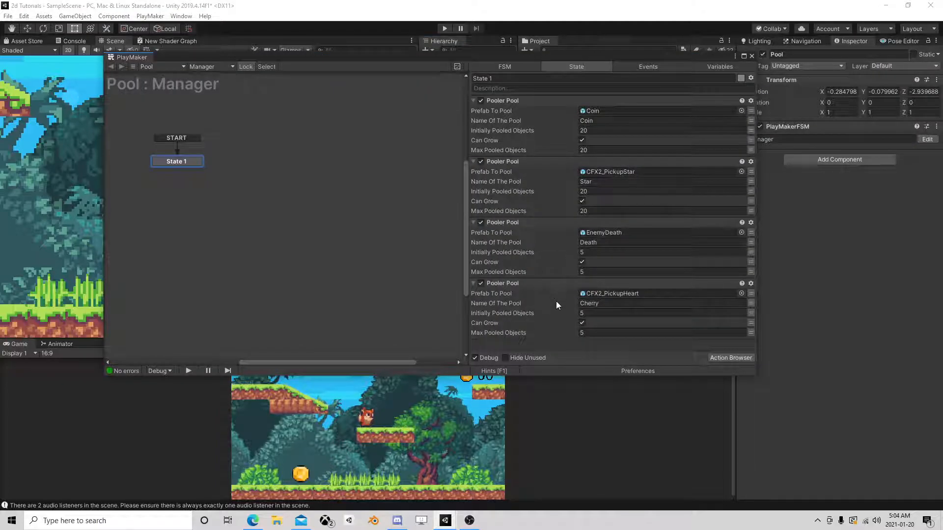
pyautogui.click(725, 359)
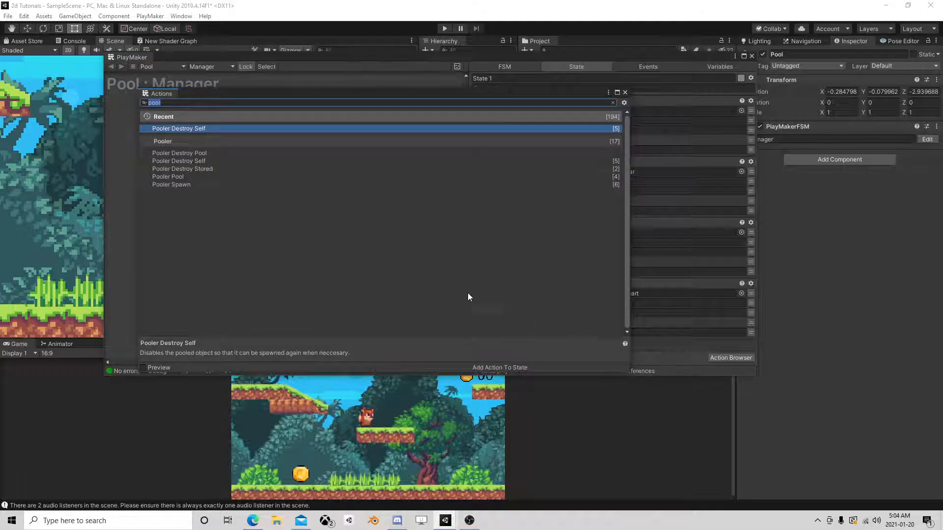
pyautogui.doubleClick(183, 177)
pyautogui.click(625, 93)
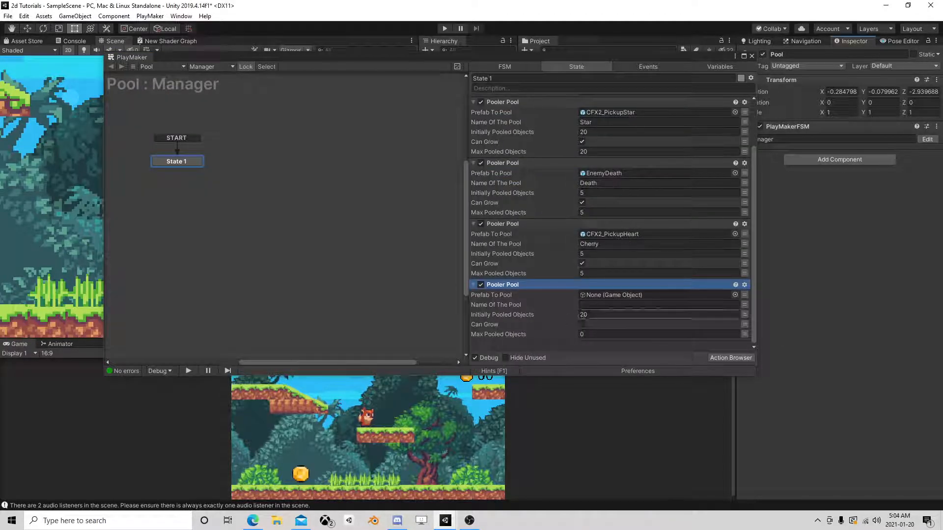
# Assign the Bam prefab to the new Pooler Pool, name the pool Bam, enable Can Grow, set Max Pooled Objects to 10, and close the editor.
pyautogui.moveTo(668, 58); pyautogui.dragTo(490, 70)
pyautogui.moveTo(684, 81); pyautogui.dragTo(432, 306)
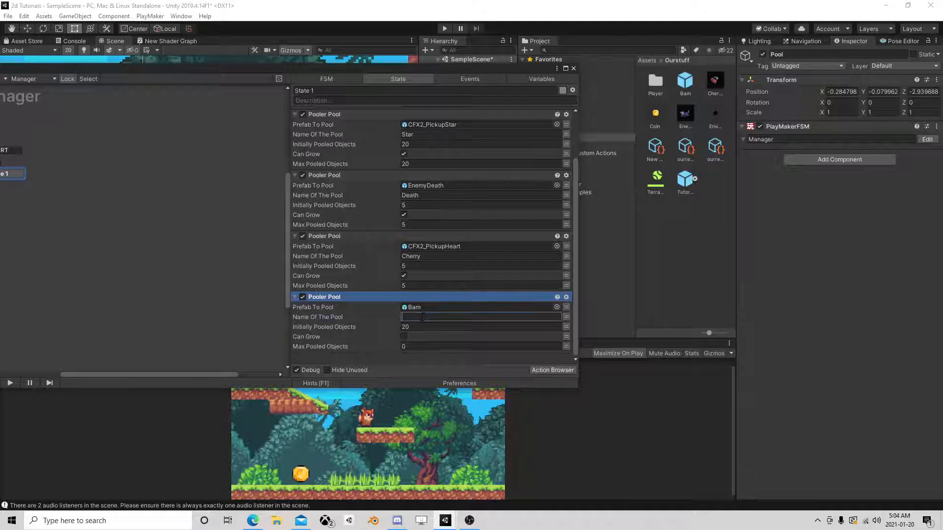
pyautogui.click(421, 316)
pyautogui.write('Bam')
pyautogui.click(404, 337)
pyautogui.click(406, 346)
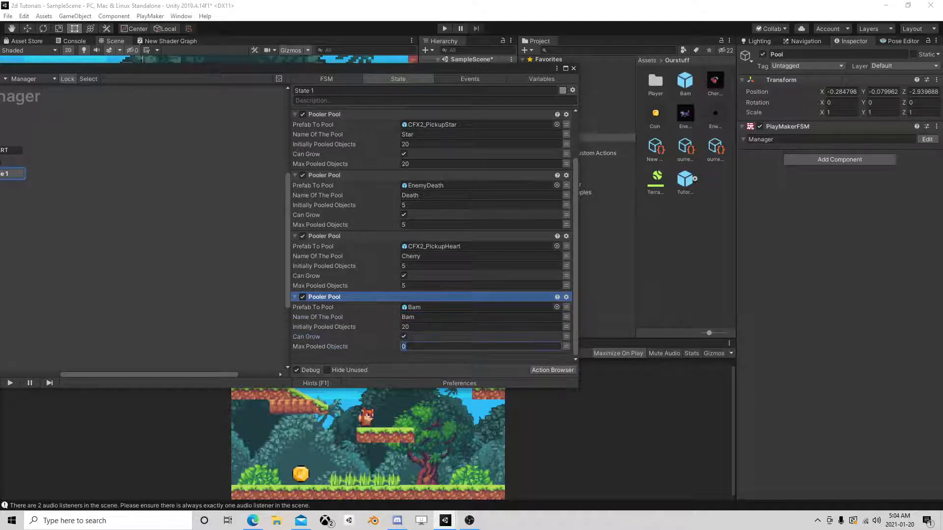
pyautogui.write('10')
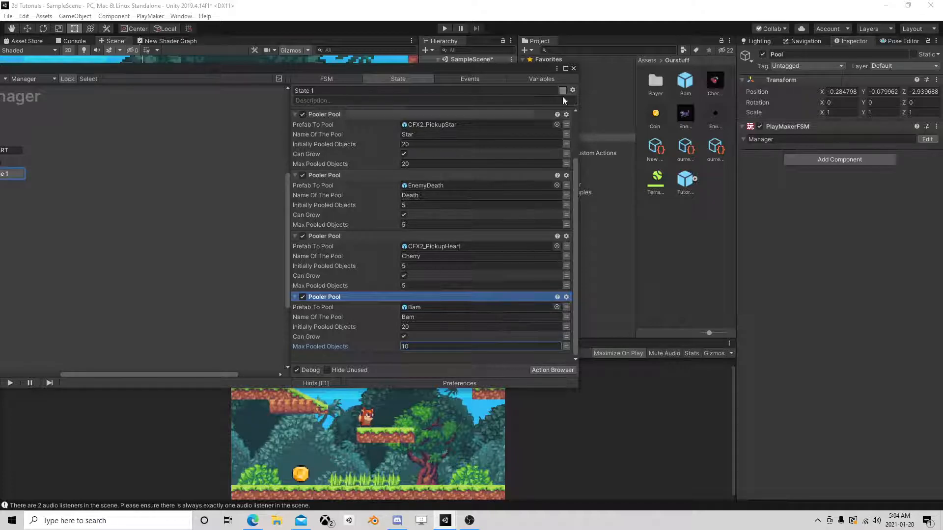
pyautogui.click(573, 68)
pyautogui.click(686, 85)
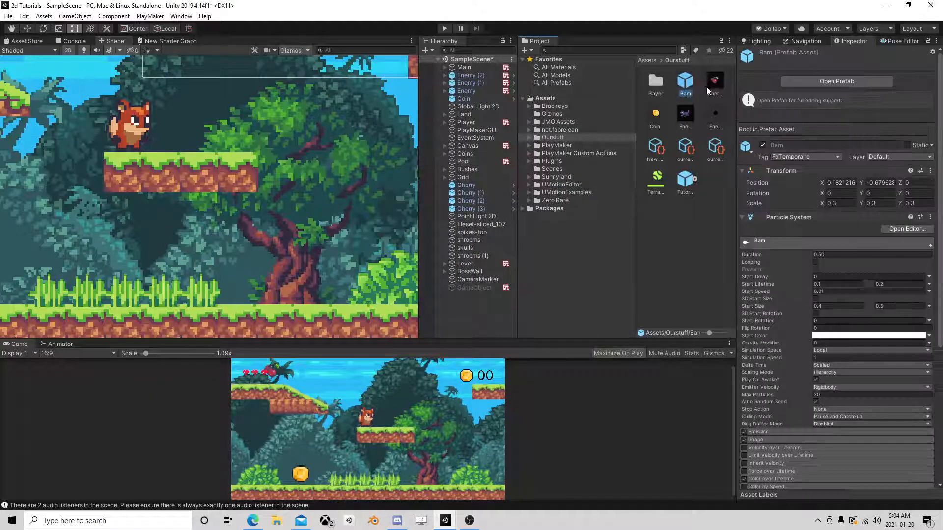
pyautogui.scroll(-10, 853, 201)
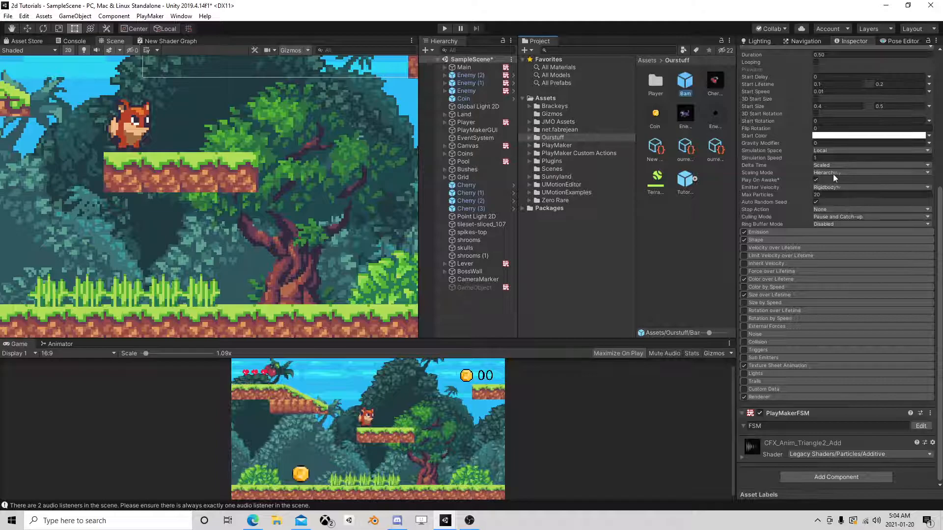
pyautogui.scroll(4, 832, 243)
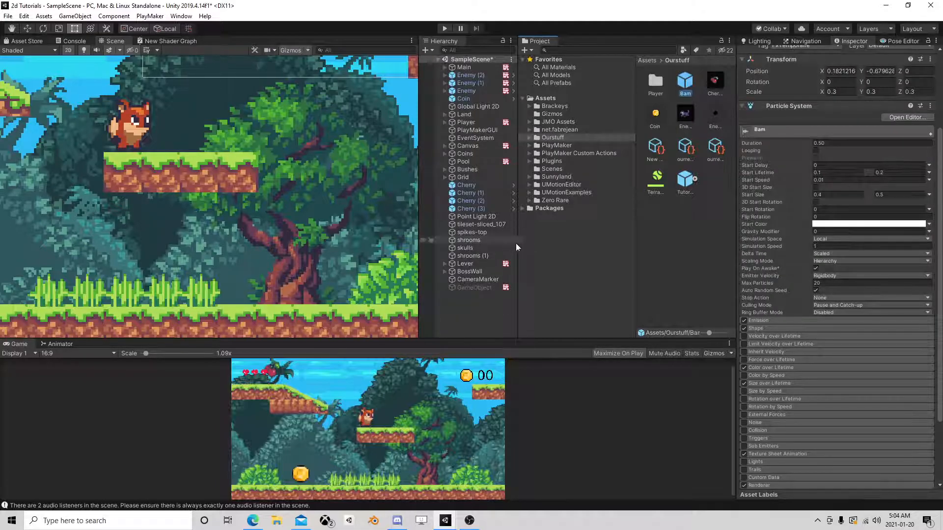
# Add a Pooler Spawn action to State 7 of the Player's Move FSM and move it above the other actions.
pyautogui.click(472, 121)
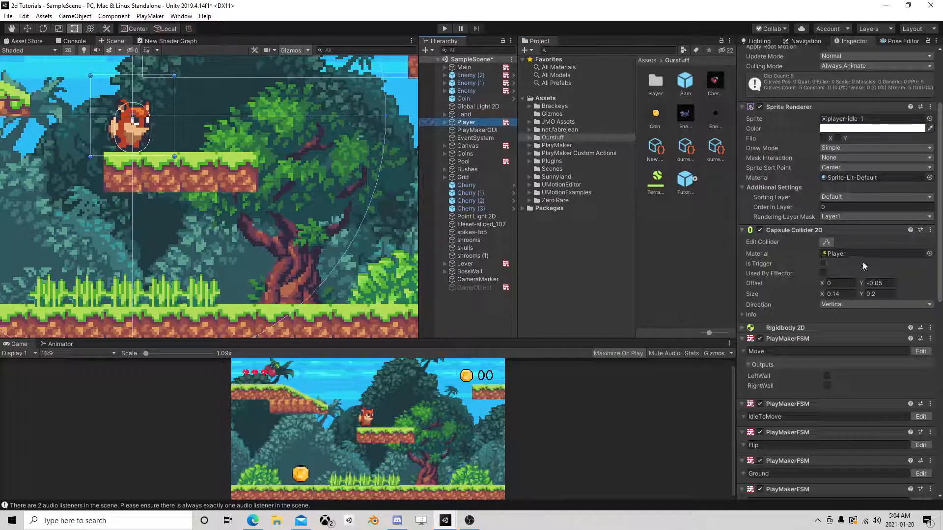
pyautogui.scroll(-10, 856, 329)
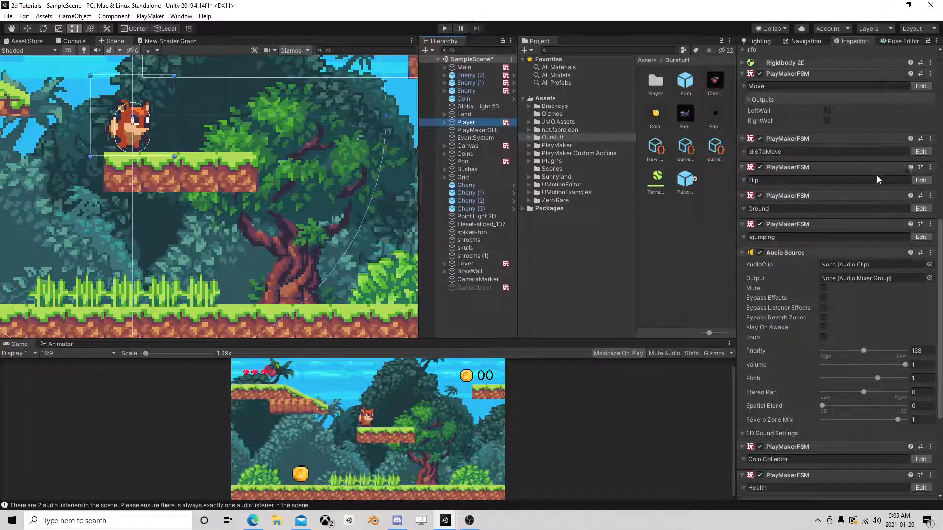
pyautogui.click(921, 86)
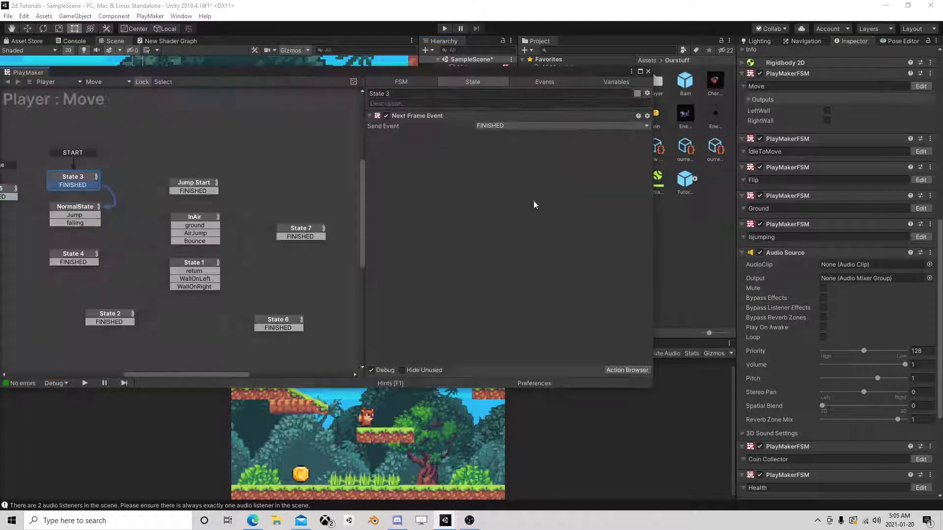
pyautogui.click(300, 231)
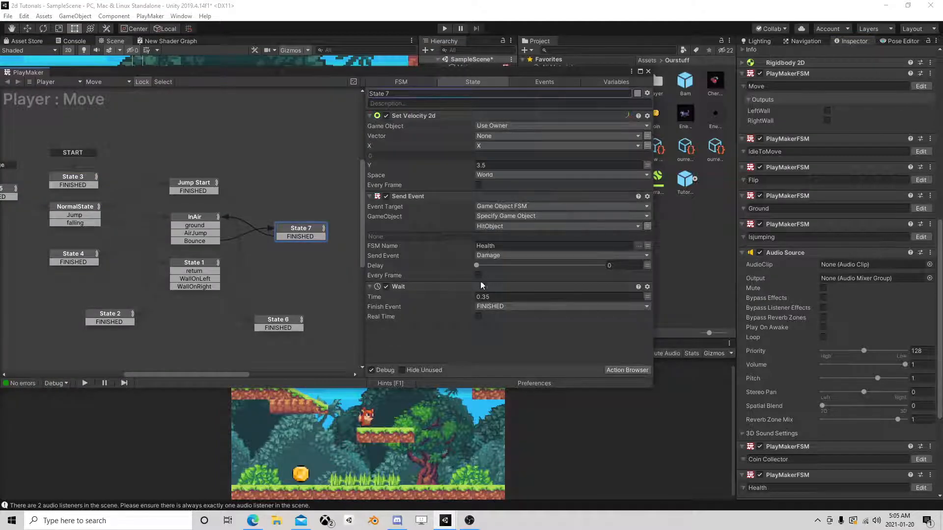
pyautogui.click(627, 370)
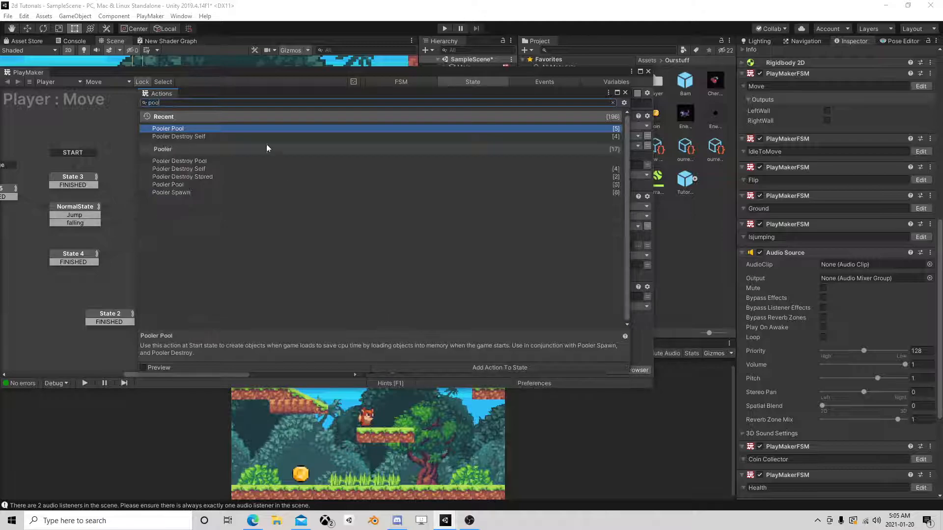
pyautogui.doubleClick(178, 194)
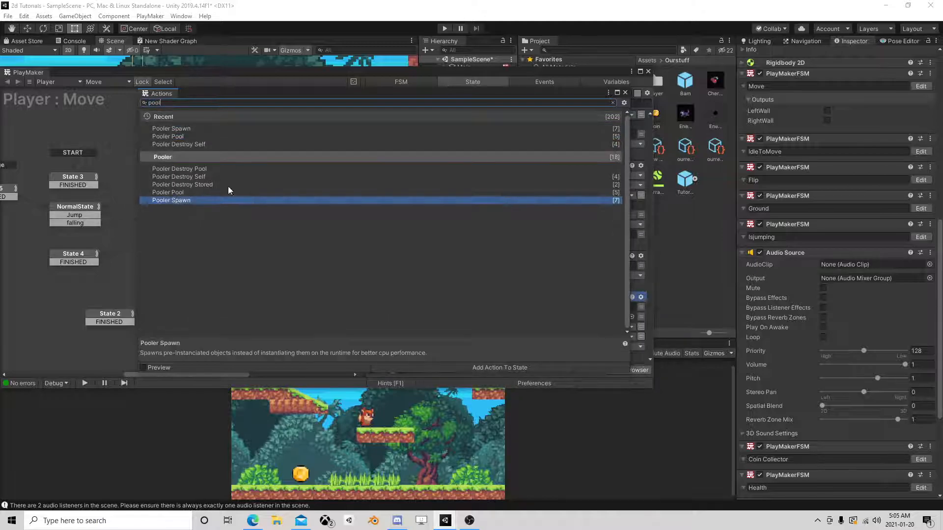
pyautogui.rightClick(434, 296)
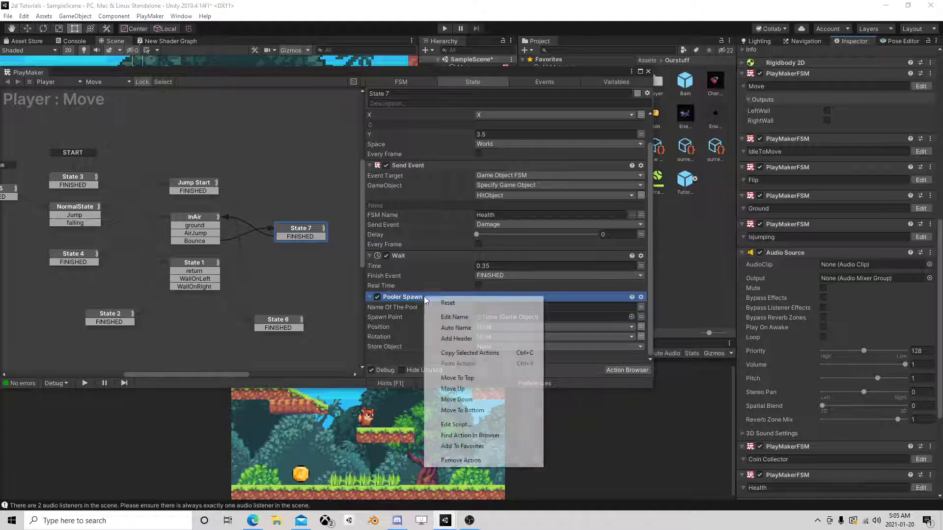
pyautogui.click(454, 375)
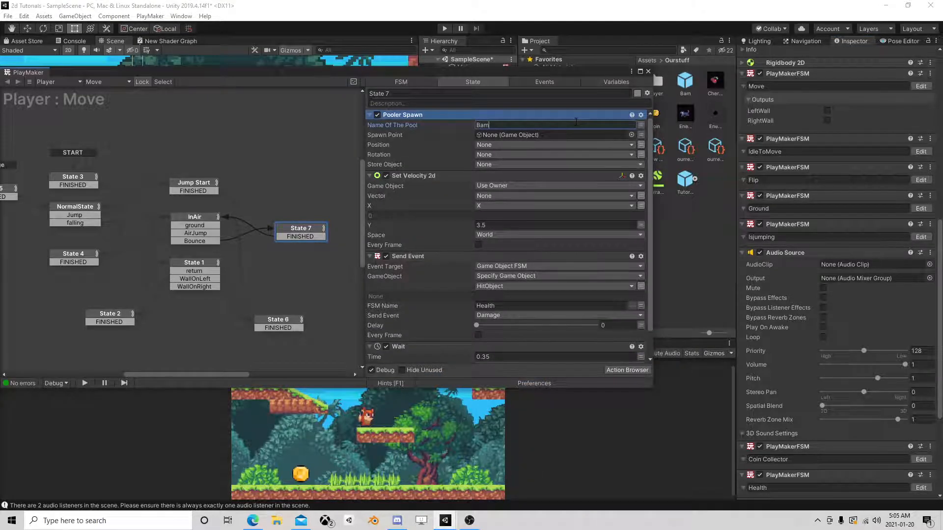
# Set the Pooler Spawn action's pool name to Bam and its Spawn Point to the HitObject variable.
pyautogui.click(640, 134)
pyautogui.click(583, 136)
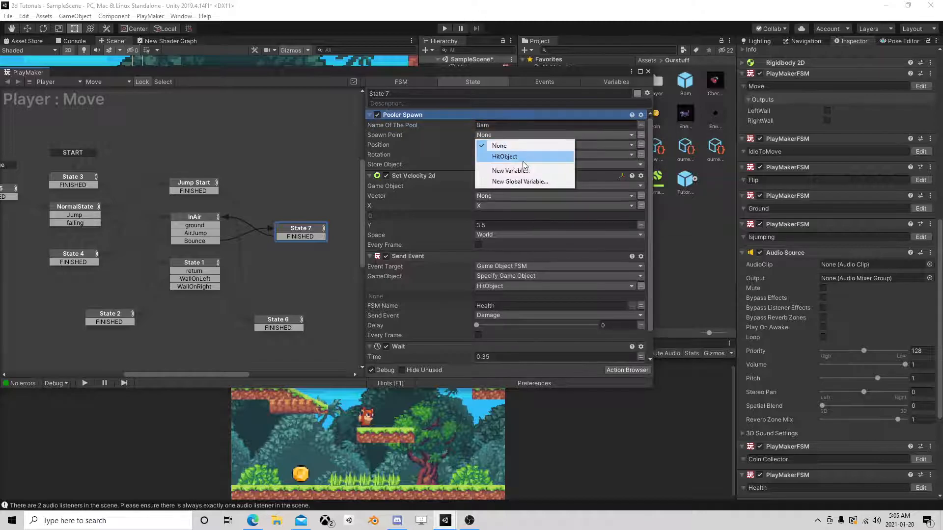
pyautogui.click(506, 156)
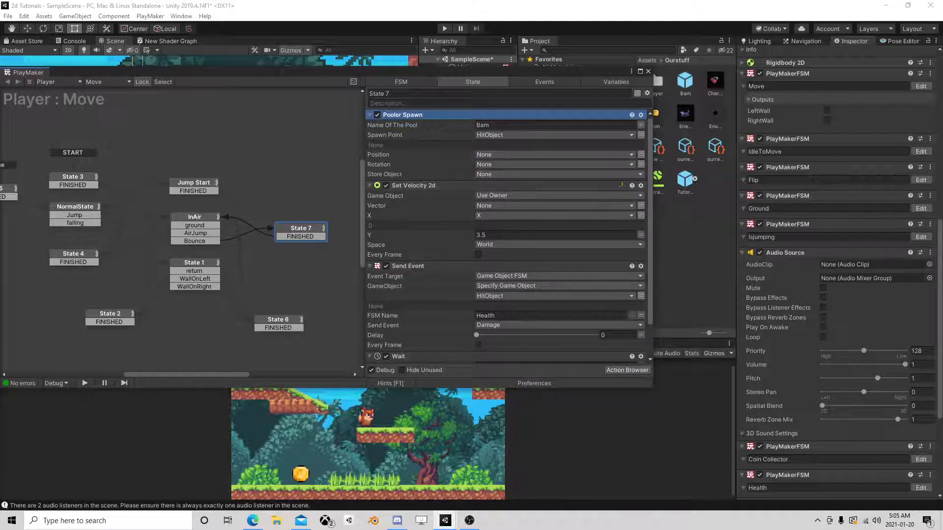
# Add an Audio Play action to State 7 of the Player's Move FSM.
pyautogui.click(621, 371)
pyautogui.write('au')
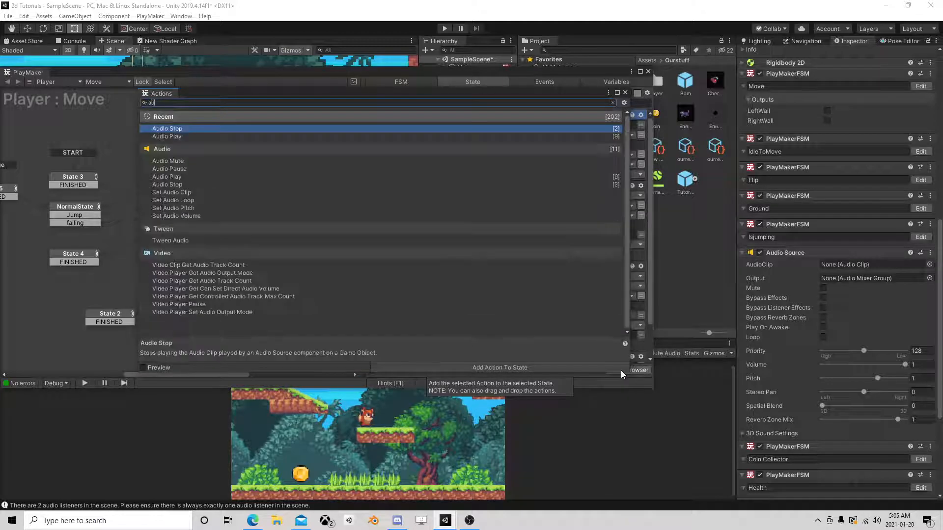
pyautogui.write('dio')
pyautogui.doubleClick(184, 136)
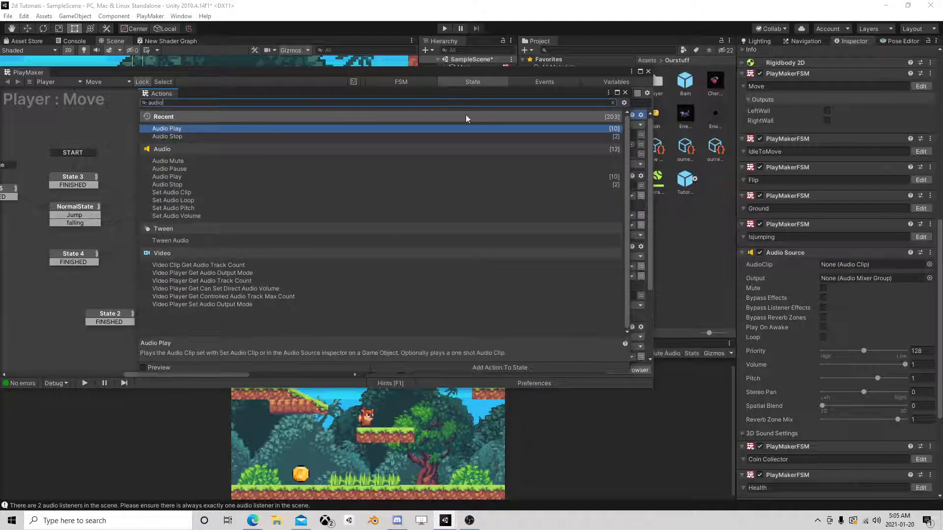
pyautogui.click(625, 92)
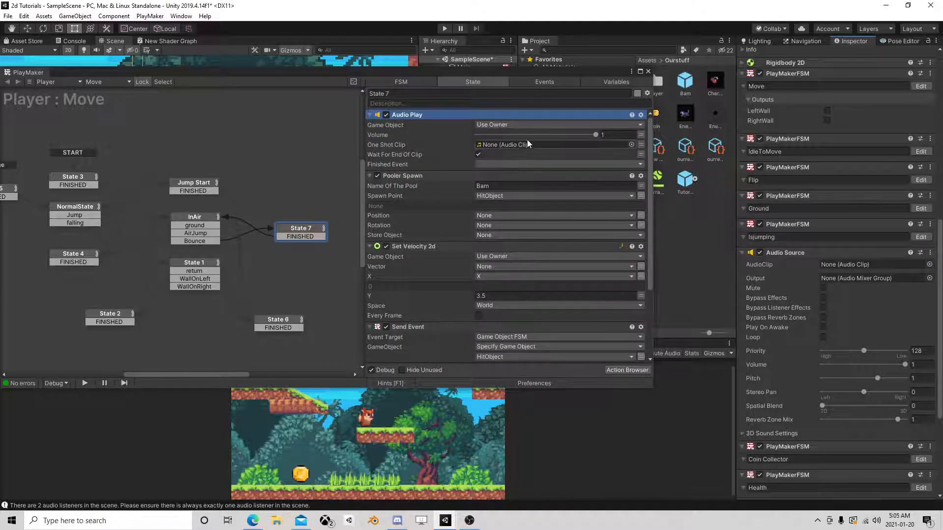
# Disable Wait For End Of Clip on Audio Play, assign hit_18 from the Hit sound folder as One Shot Clip, and close the editor.
pyautogui.moveTo(566, 77); pyautogui.dragTo(291, 113)
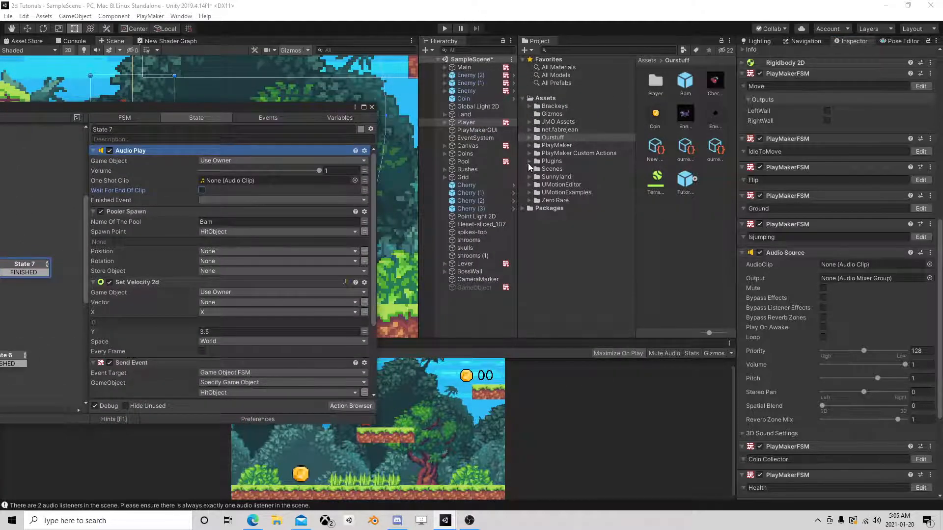
pyautogui.click(529, 200)
pyautogui.click(560, 247)
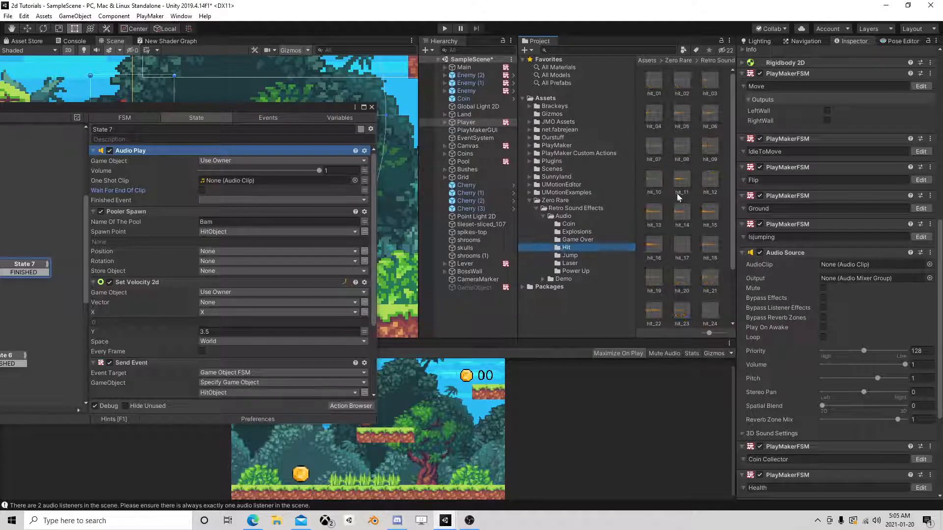
pyautogui.click(710, 245)
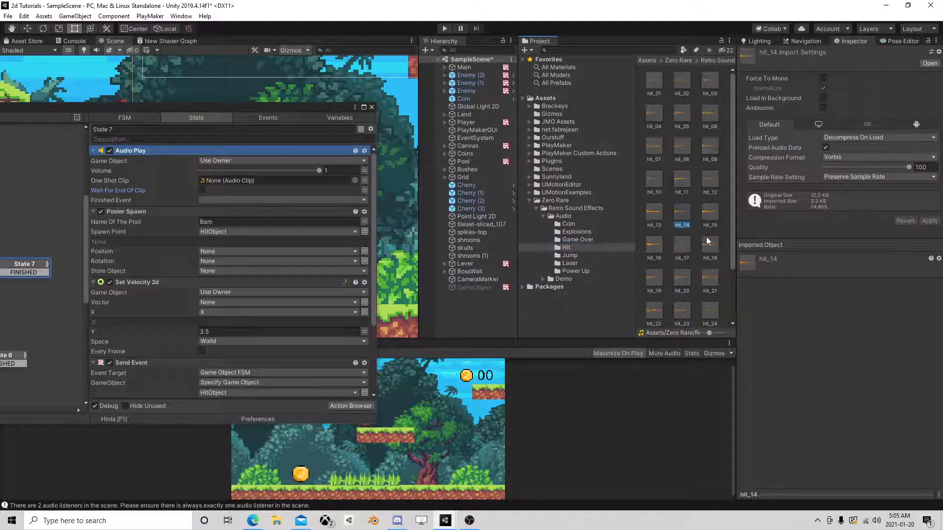
pyautogui.click(844, 494)
pyautogui.click(709, 279)
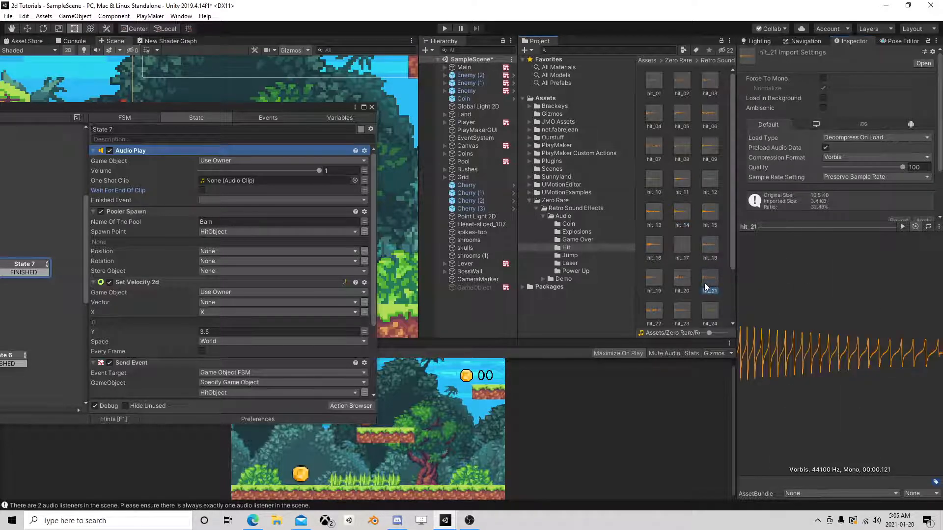
pyautogui.moveTo(709, 246); pyautogui.dragTo(263, 182)
pyautogui.click(371, 107)
# Play-test the level by jumping on enemies to check the bounce, Bam effect and hit sound, and stop the game.
pyautogui.click(444, 28)
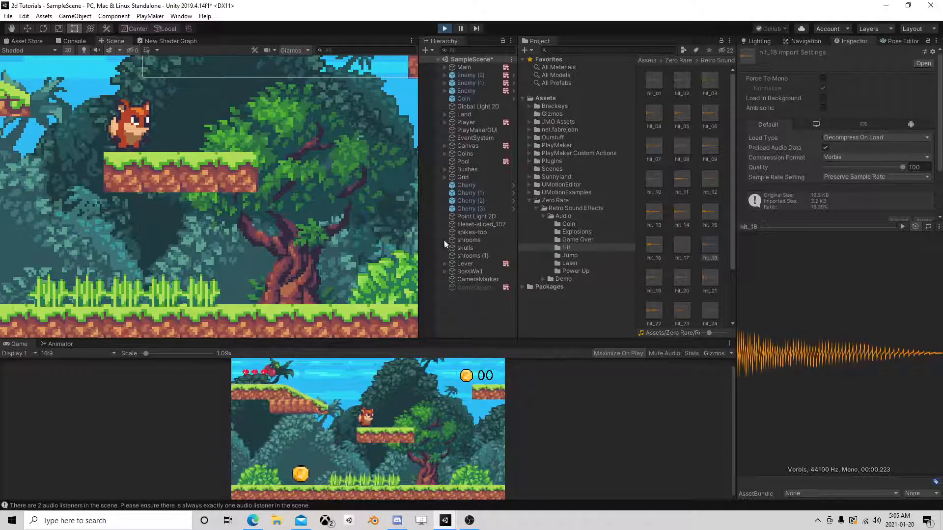
pyautogui.press('d')
pyautogui.press('space')
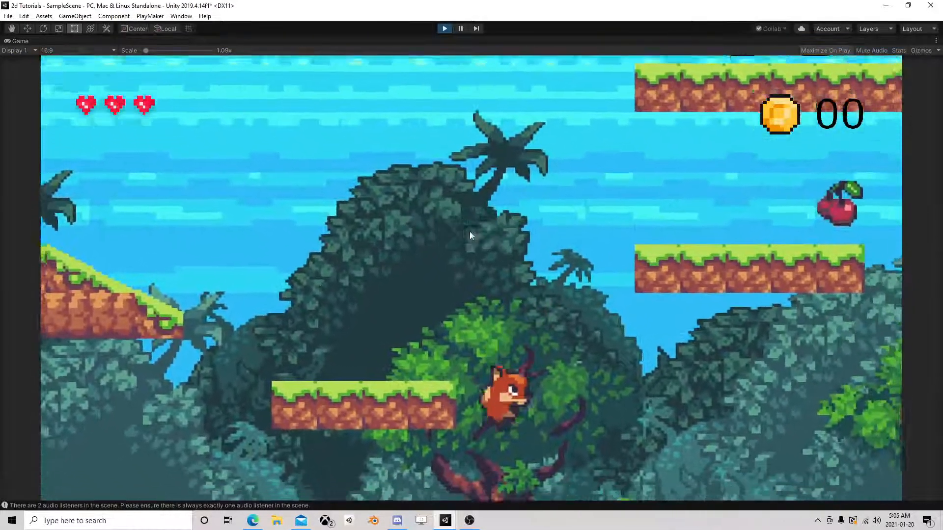
pyautogui.press('space')
pyautogui.press('d')
pyautogui.press('a')
pyautogui.press('space')
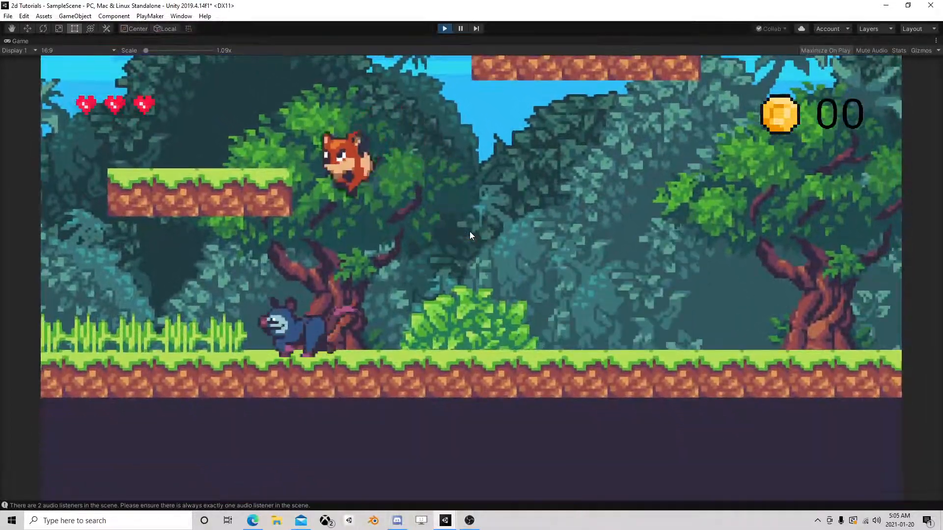
pyautogui.press('d')
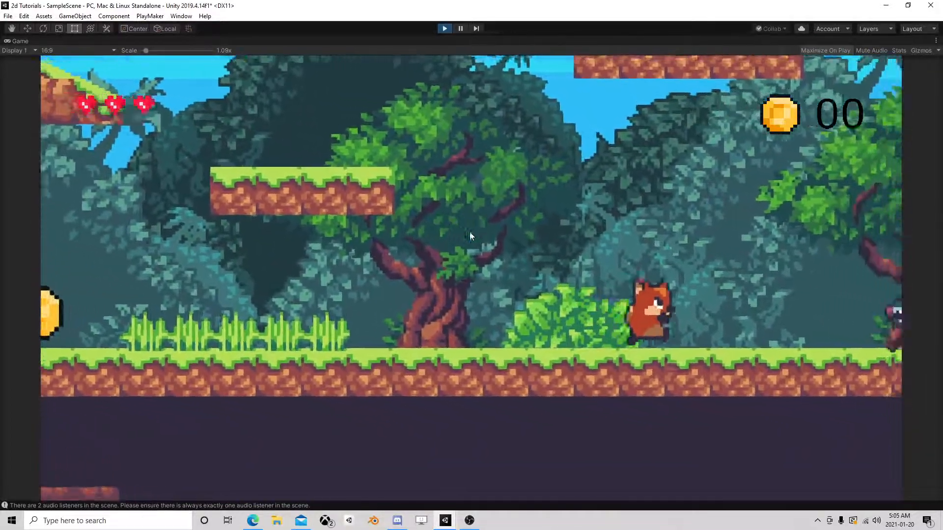
pyautogui.press('space')
pyautogui.press('a')
pyautogui.press('space')
pyautogui.press('a')
pyautogui.press('space')
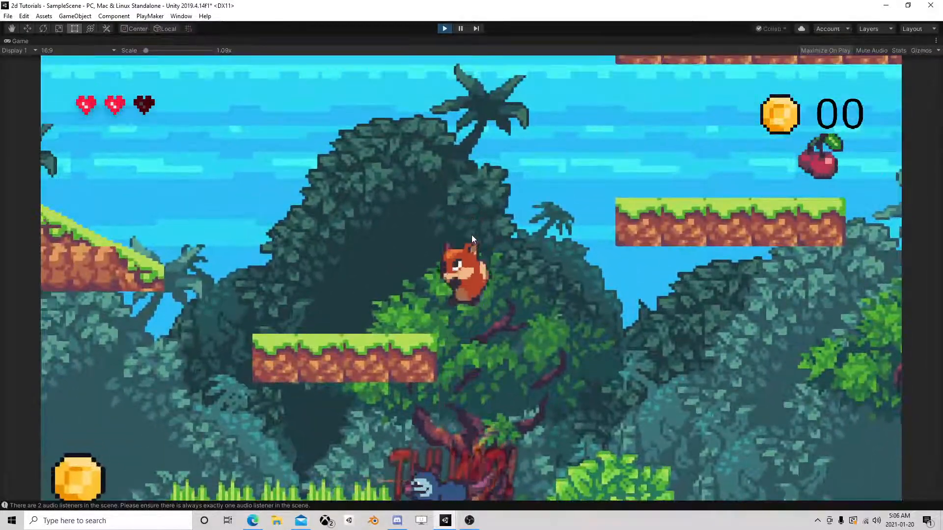
pyautogui.press('d')
pyautogui.press('d')
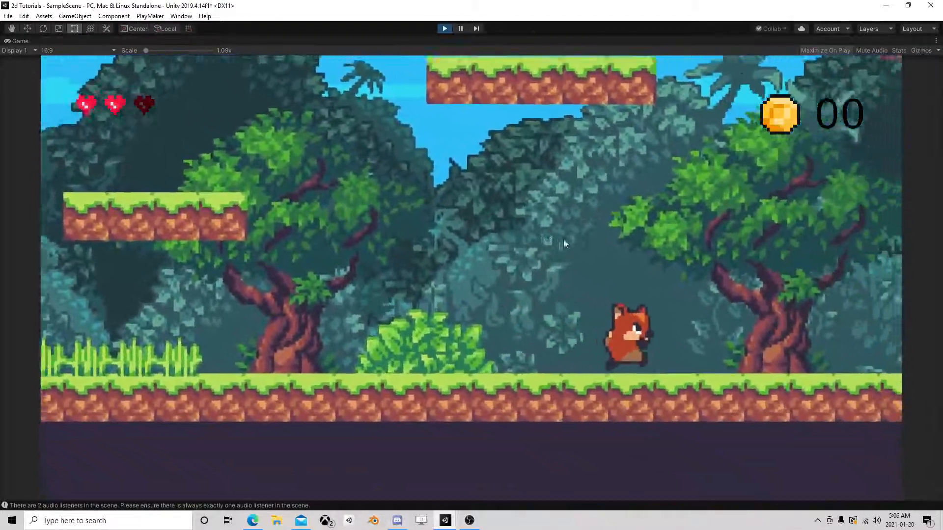
pyautogui.press('space')
pyautogui.press('d')
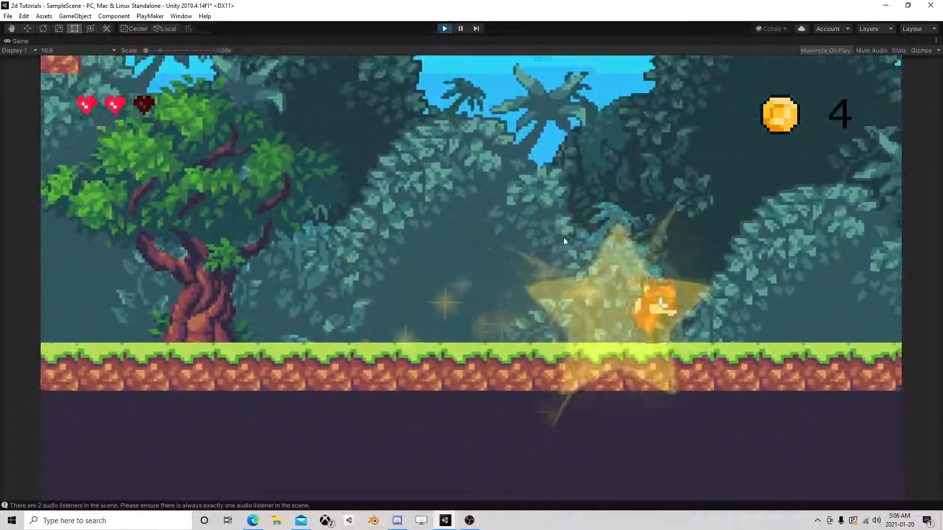
pyautogui.press('space')
pyautogui.press('d')
pyautogui.press('space')
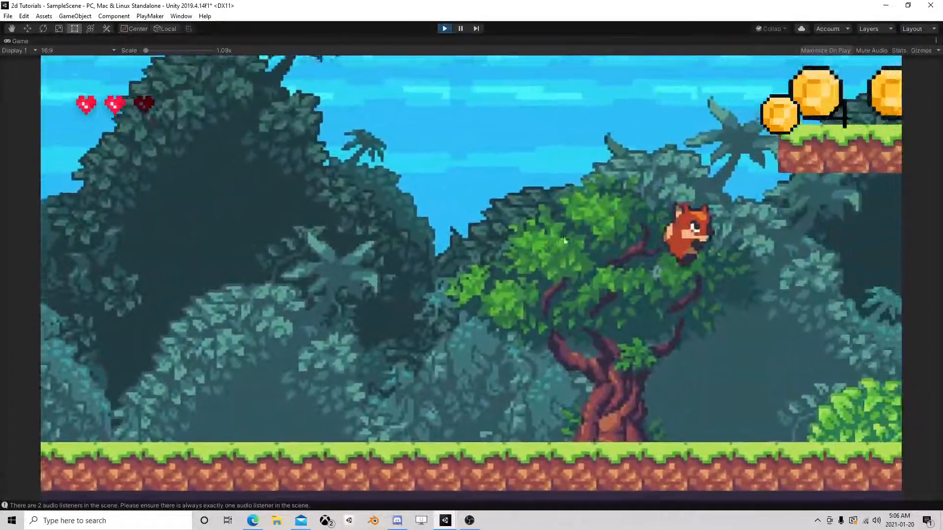
pyautogui.press('space')
pyautogui.press('a')
pyautogui.press('d')
pyautogui.press('space')
pyautogui.press('a')
pyautogui.press('space')
pyautogui.press('a')
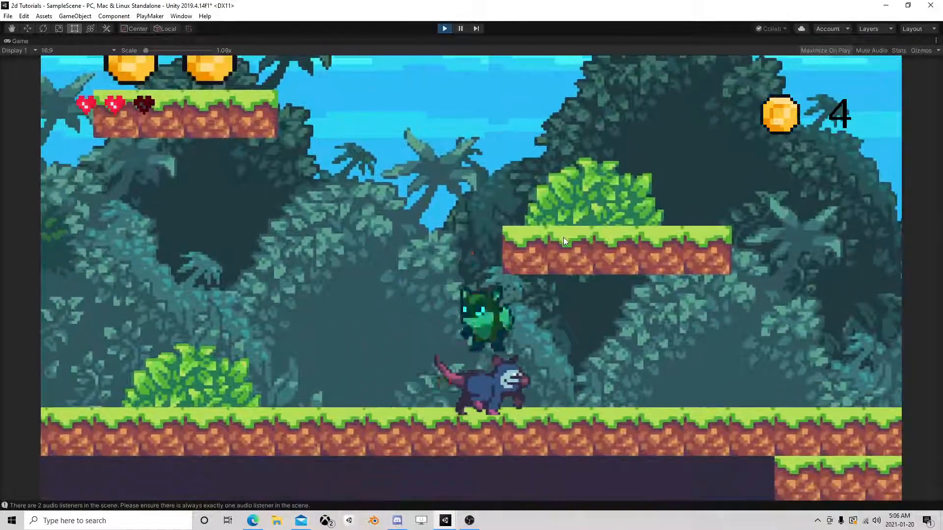
pyautogui.press('d')
pyautogui.press('space')
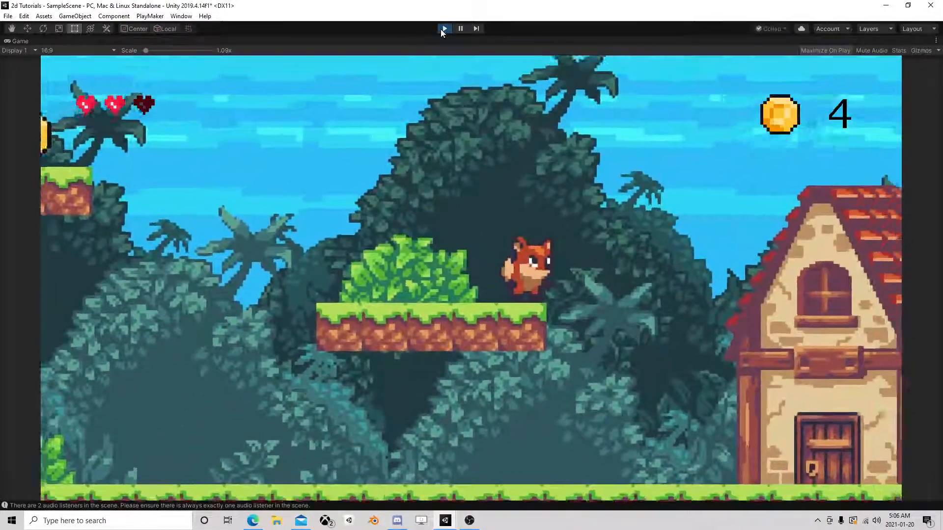
pyautogui.click(445, 28)
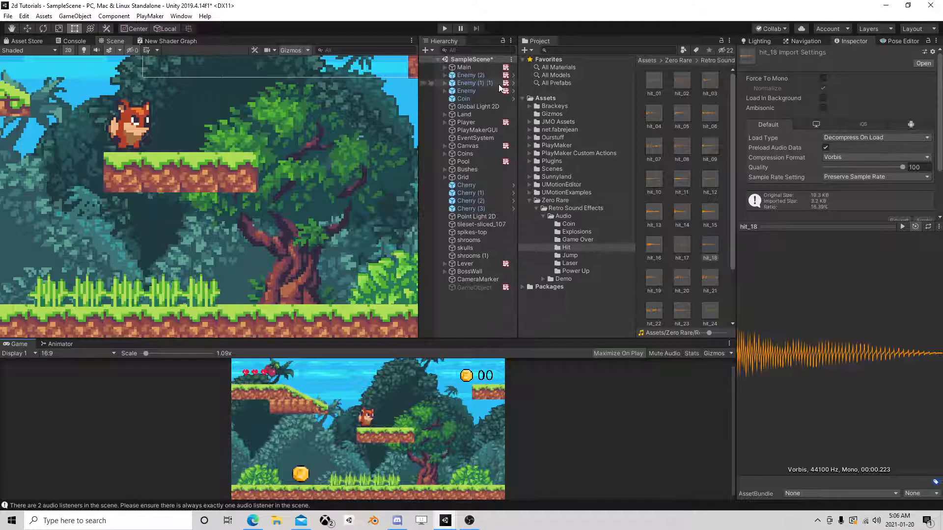
# Open the Enemy prefab and set AttackTrigger Left's Box Collider 2D size to X 0.05 and Y 0.05.
pyautogui.click(469, 82)
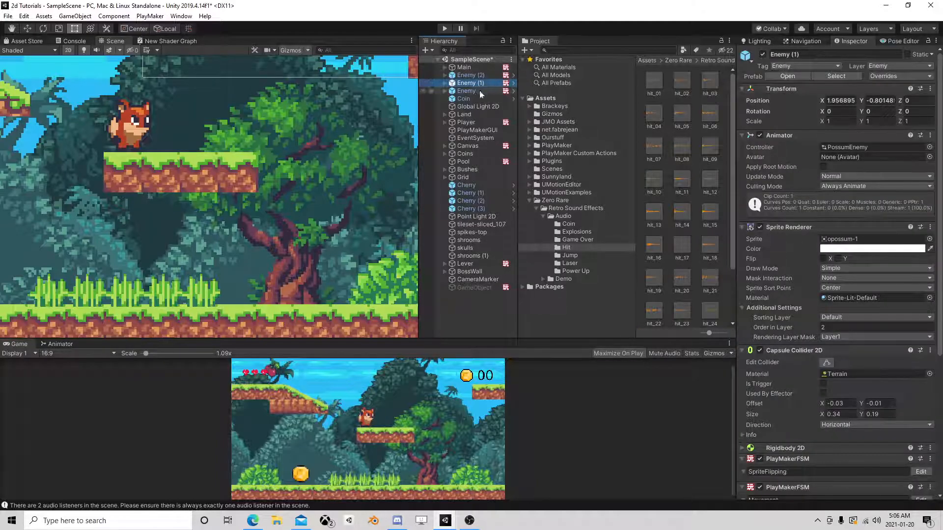
pyautogui.click(785, 76)
pyautogui.click(477, 80)
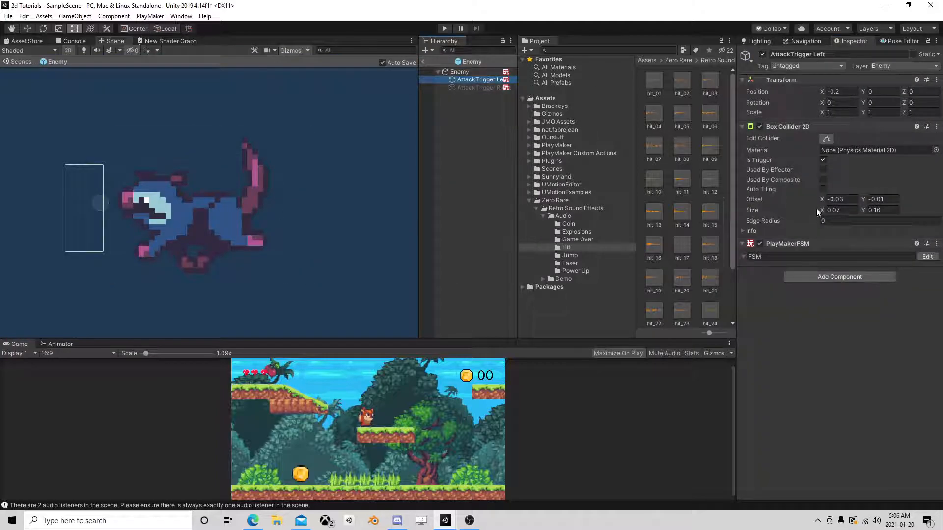
pyautogui.moveTo(823, 211); pyautogui.dragTo(819, 212)
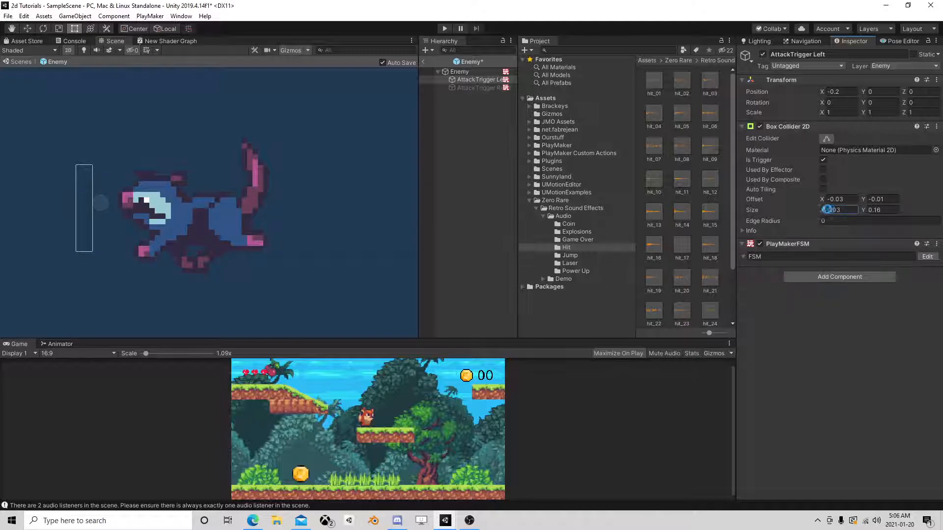
pyautogui.write('5')
pyautogui.press('Return')
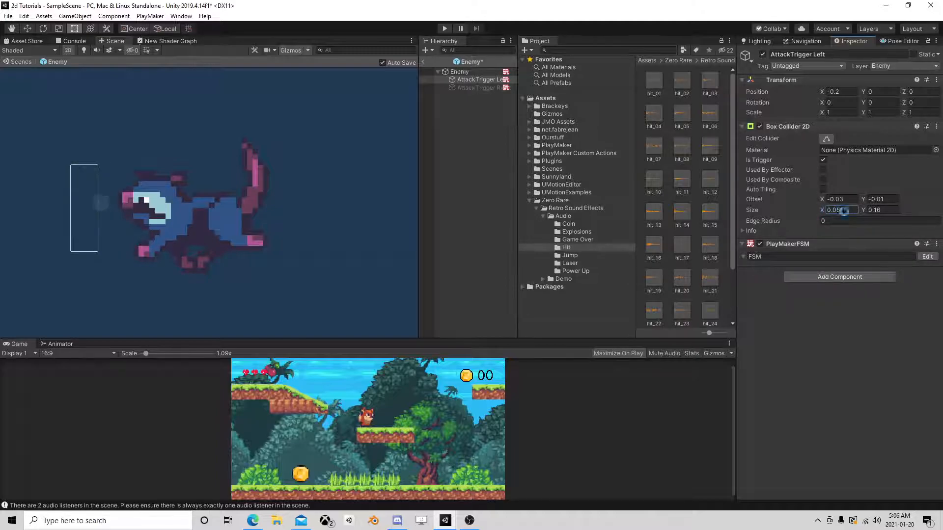
pyautogui.moveTo(861, 207); pyautogui.dragTo(858, 207)
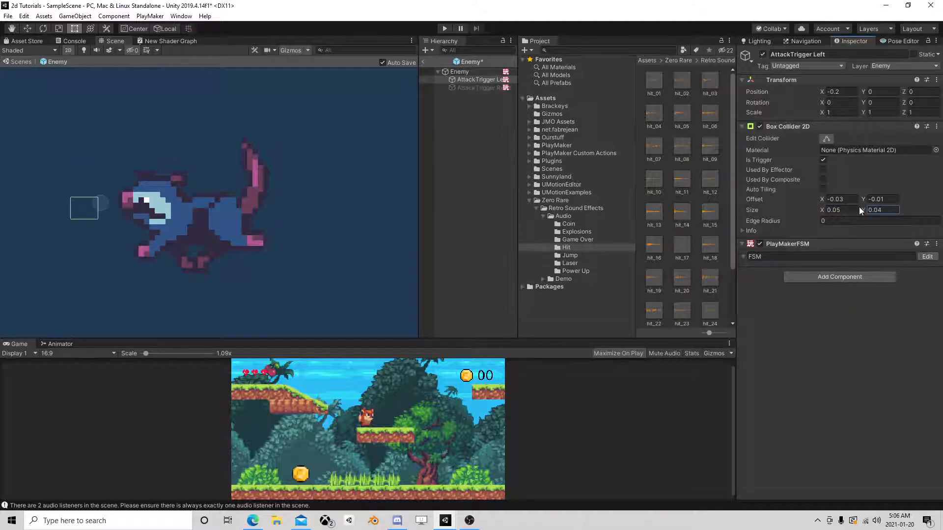
pyautogui.write('5')
pyautogui.press('Return')
# Copy AttackTrigger Left's Box Collider 2D values onto AttackTrigger Right, activating that object only while pasting.
pyautogui.rightClick(782, 129)
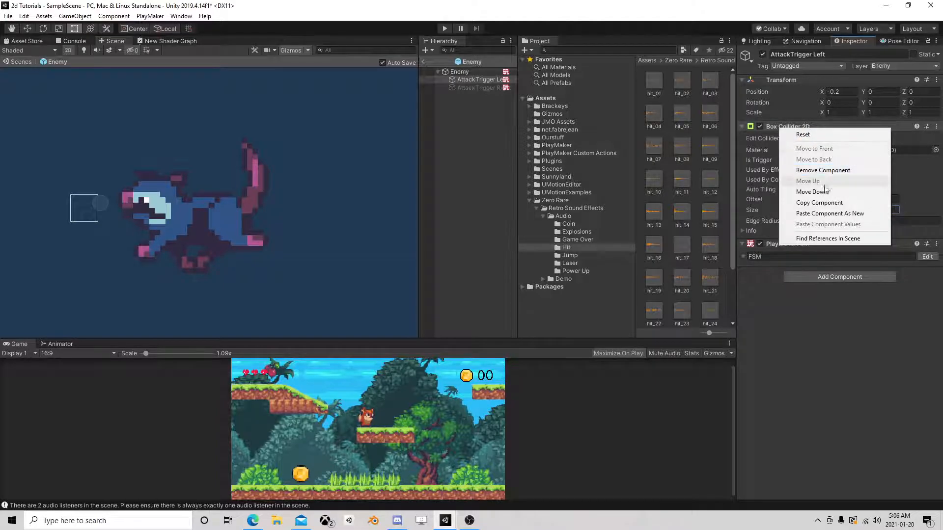
pyautogui.click(825, 203)
pyautogui.click(480, 88)
pyautogui.click(762, 54)
pyautogui.rightClick(794, 127)
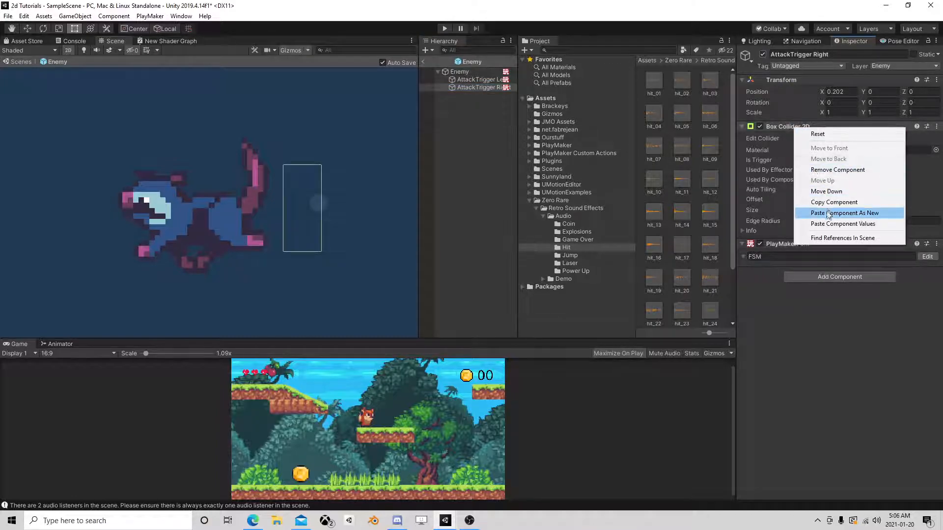
pyautogui.click(830, 224)
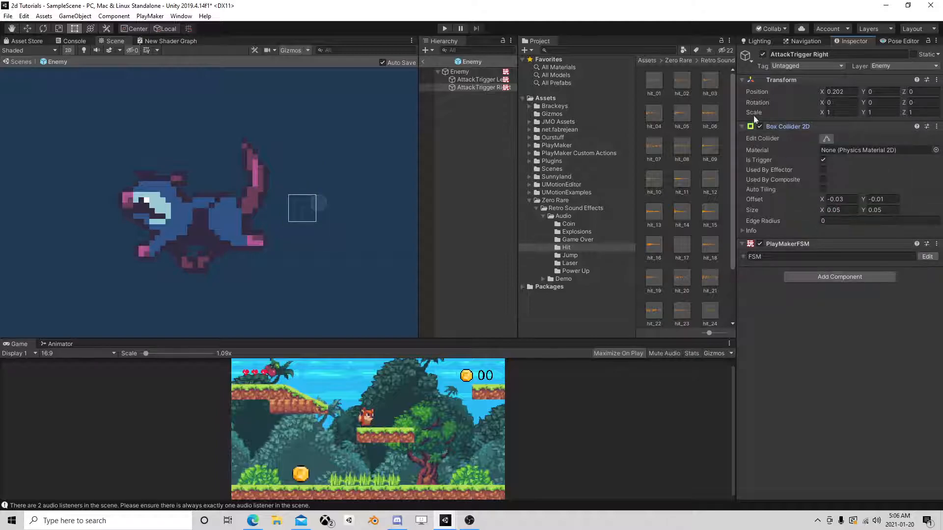
pyautogui.click(763, 55)
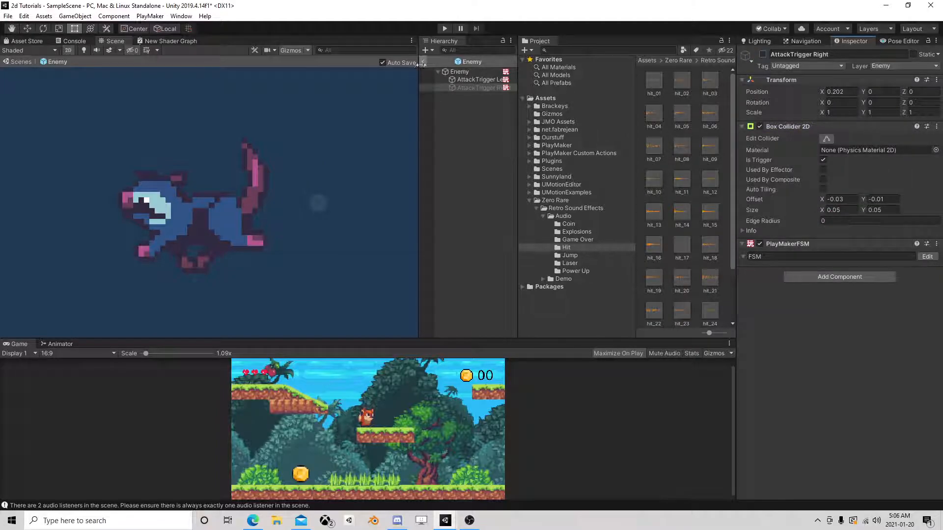
# Leave the Enemy prefab and save the scene.
pyautogui.click(422, 61)
pyautogui.click(8, 16)
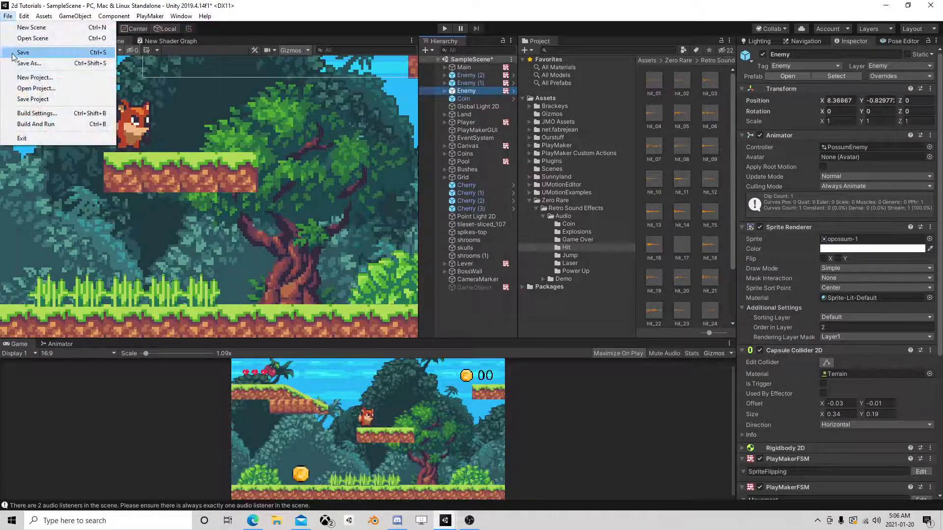
pyautogui.click(27, 79)
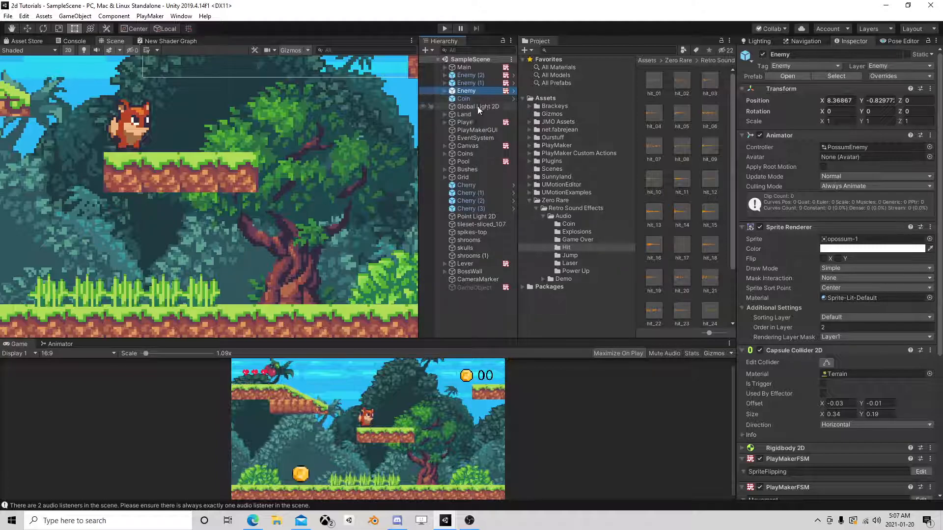
# Add a new PlayMakerFSM component to the Player and name it Squash.
pyautogui.click(481, 122)
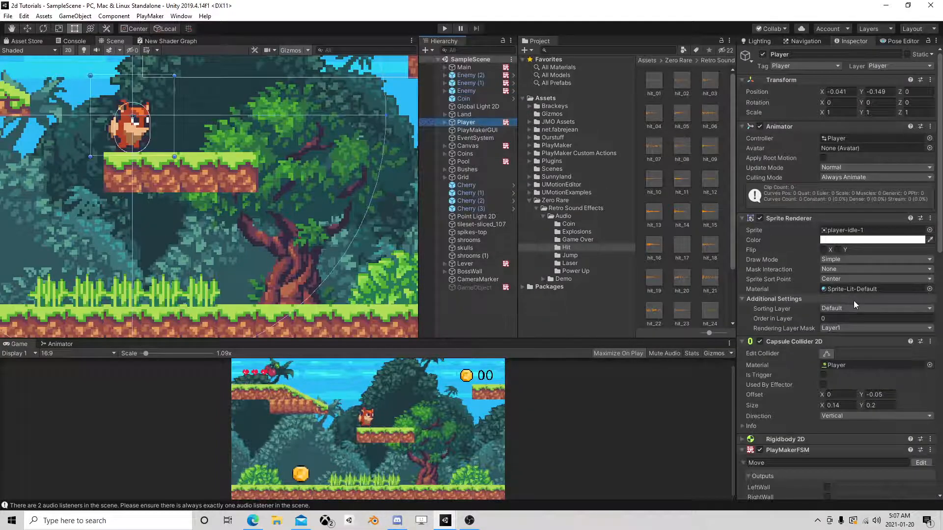
pyautogui.scroll(-5, 837, 361)
pyautogui.click(837, 486)
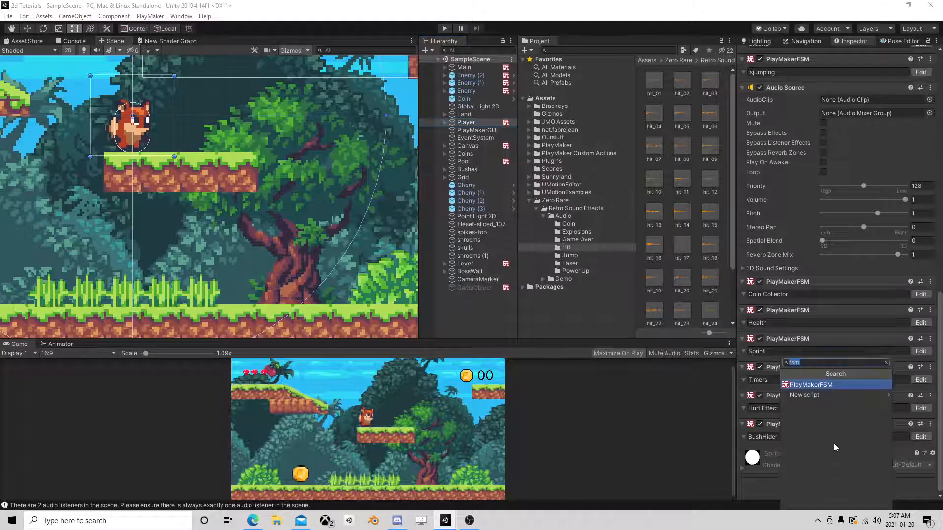
pyautogui.click(832, 385)
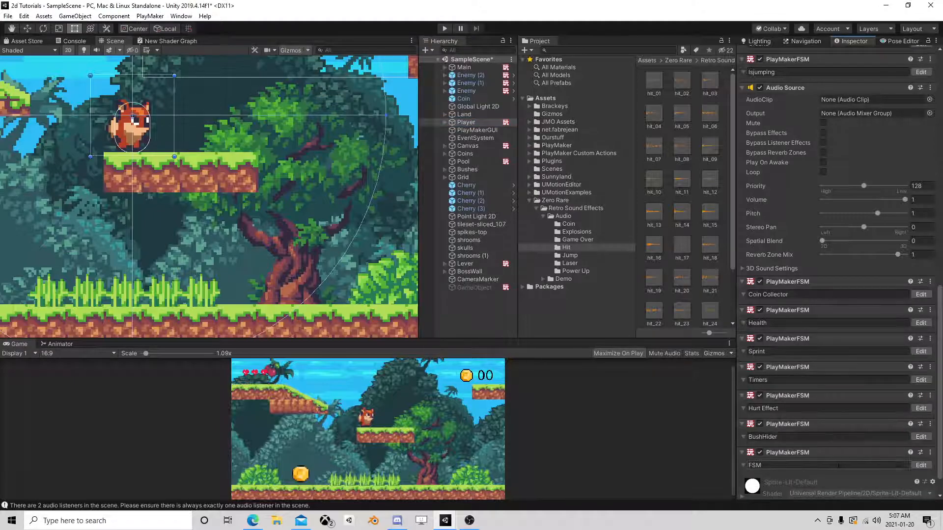
pyautogui.write('Sq')
# Open the Squash FSM for editing and add a Get Velocity 2d action to State 1.
pyautogui.click(928, 469)
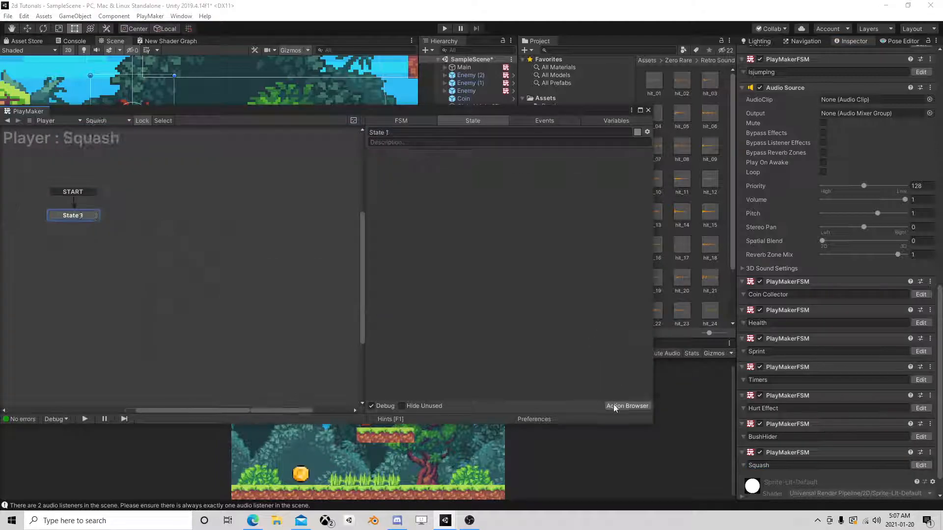
pyautogui.click(617, 407)
pyautogui.write('get ')
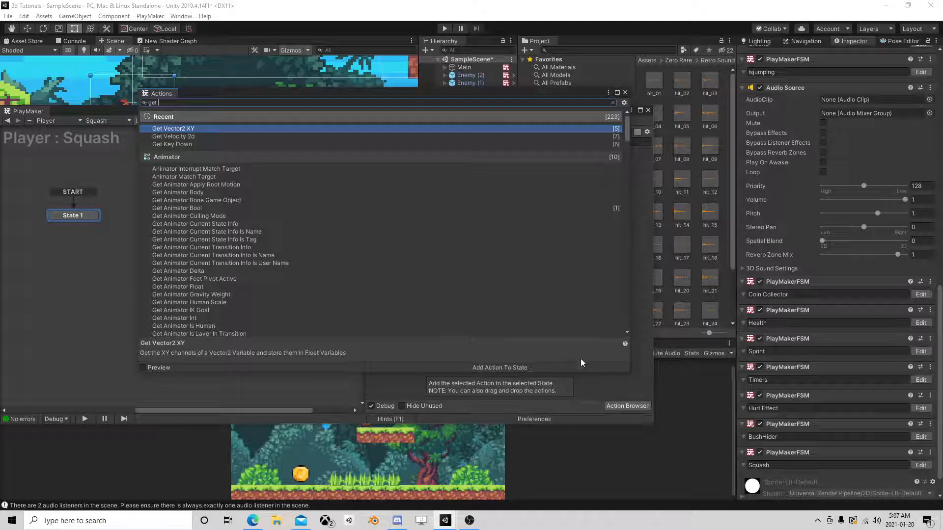
pyautogui.write('vel')
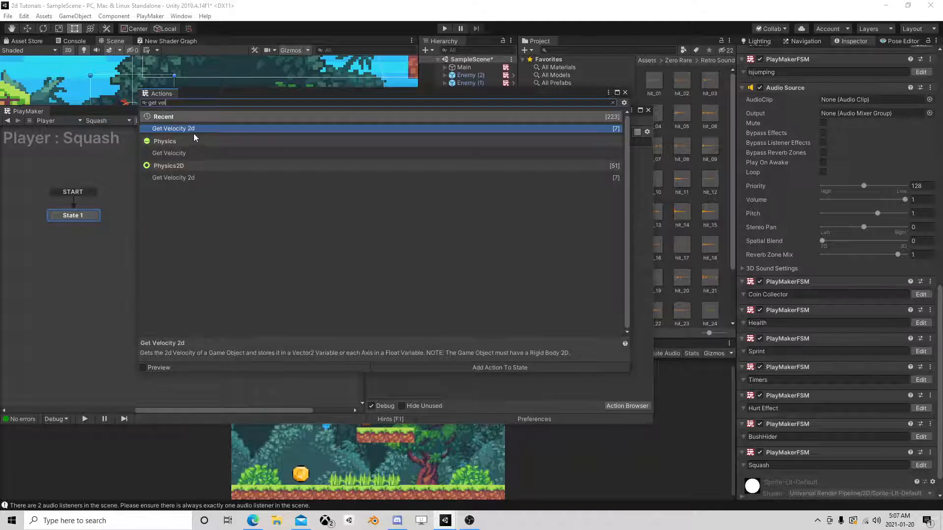
pyautogui.doubleClick(195, 130)
pyautogui.click(625, 93)
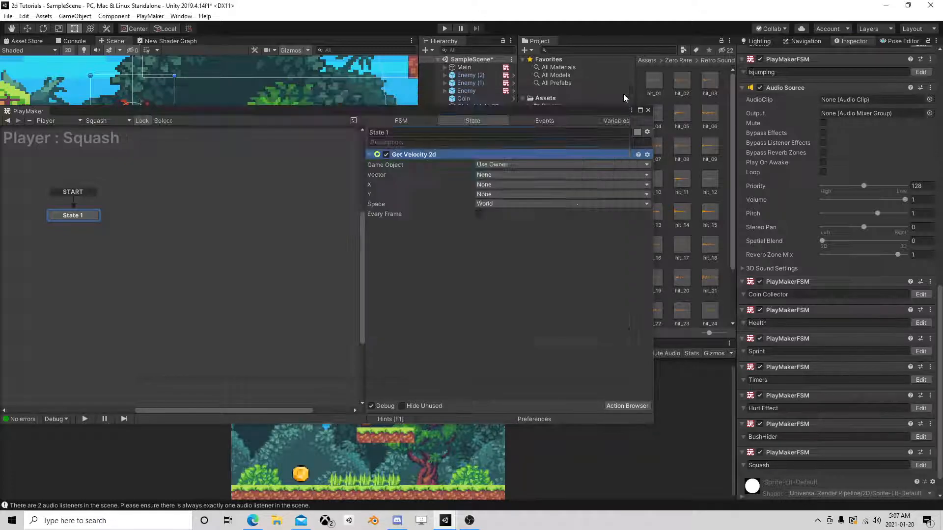
# Store Get Velocity 2d's Y velocity in a new variable named Y and make the action run every frame.
pyautogui.click(487, 194)
pyautogui.click(503, 220)
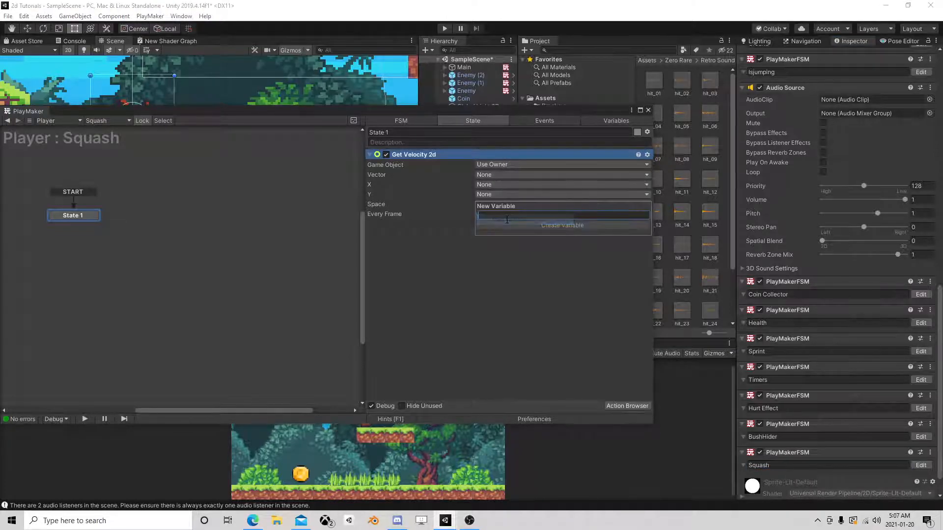
pyautogui.press('Return')
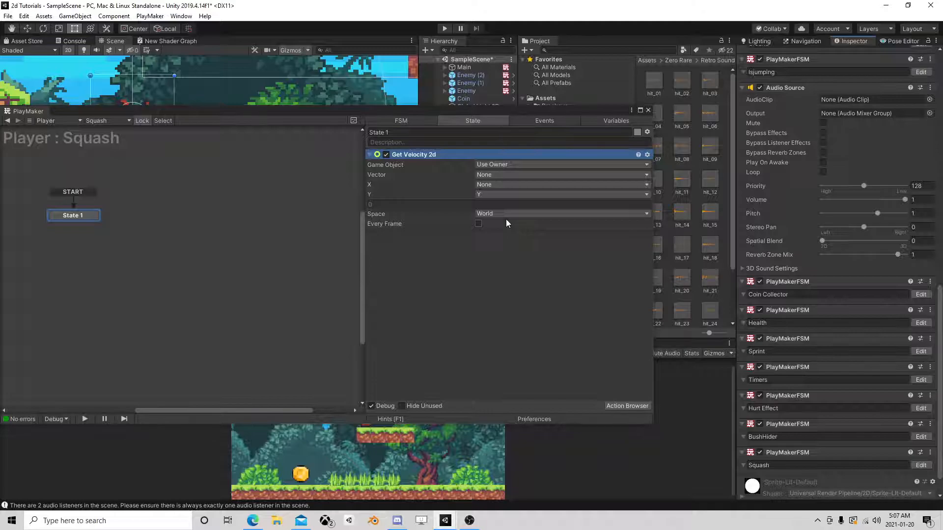
pyautogui.click(479, 223)
# Search the available actions for a float remap action.
pyautogui.click(622, 406)
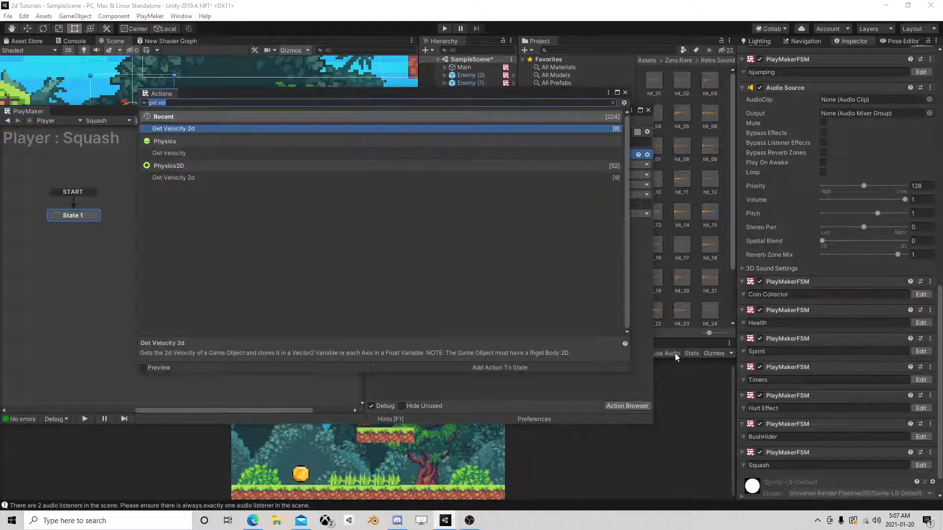
pyautogui.write('float re')
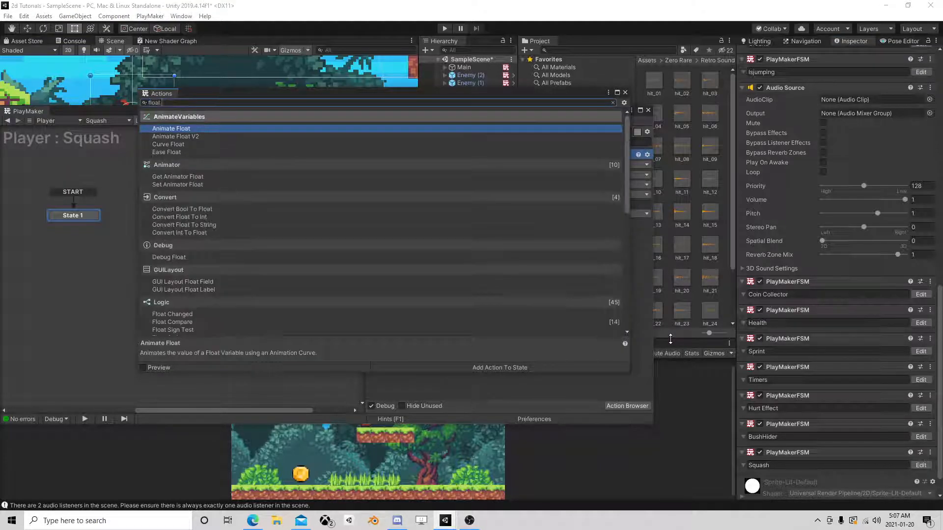
pyautogui.press('BackSpace')
pyautogui.press('BackSpace')
pyautogui.press('BackSpace')
pyautogui.press('BackSpace')
pyautogui.press('BackSpace')
pyautogui.press('BackSpace')
pyautogui.press('BackSpace')
pyautogui.press('BackSpace')
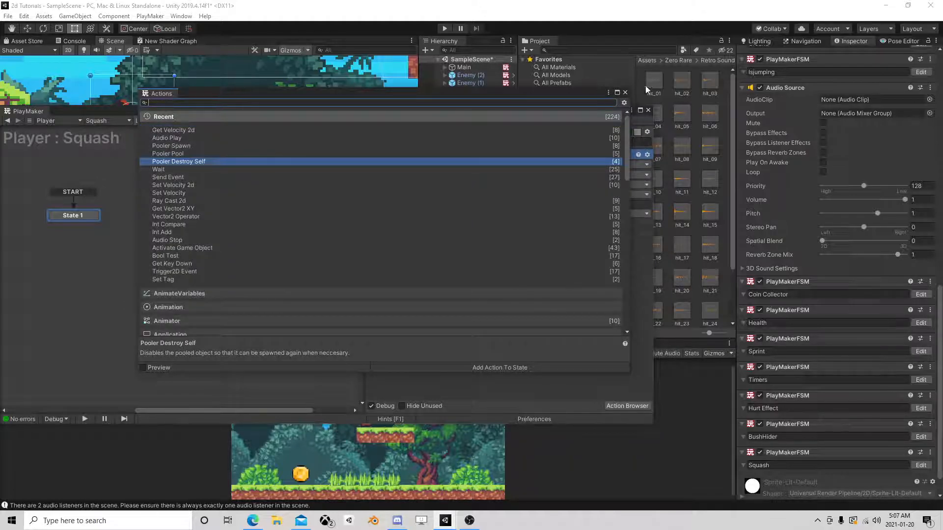
pyautogui.click(625, 93)
# Find "float remap" in the PlayMaker Ecosystem browser and download the Unity 5 version of the Float Remap action.
pyautogui.click(150, 16)
pyautogui.moveTo(167, 100)
pyautogui.moveTo(260, 111)
pyautogui.click(344, 111)
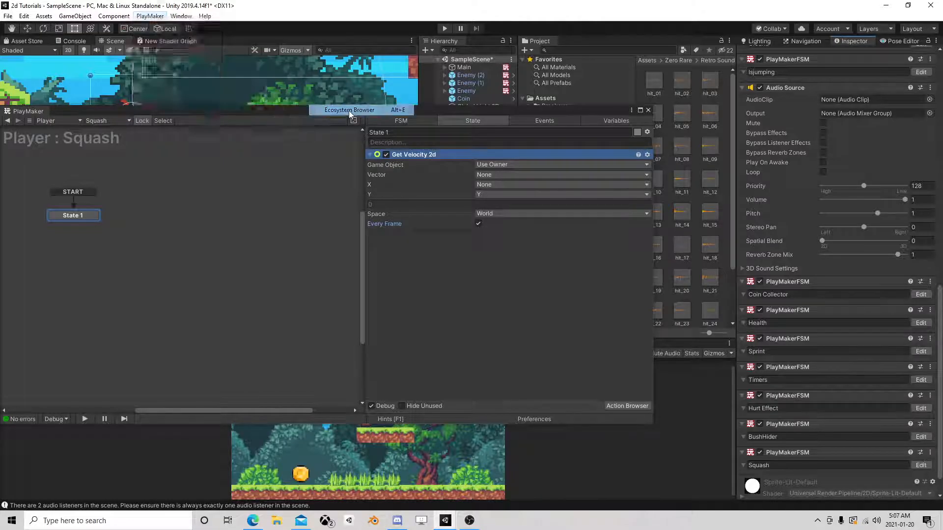
pyautogui.click(159, 80)
pyautogui.write('float remap')
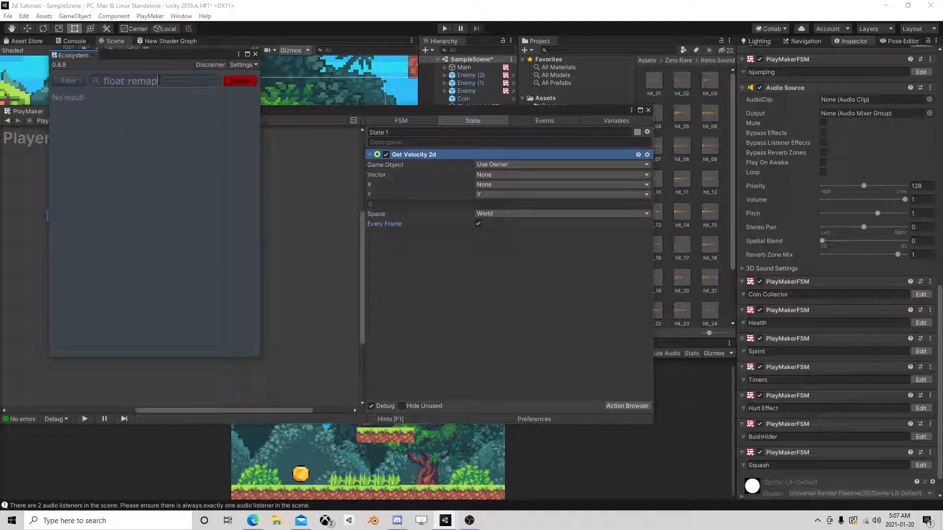
pyautogui.press('Return')
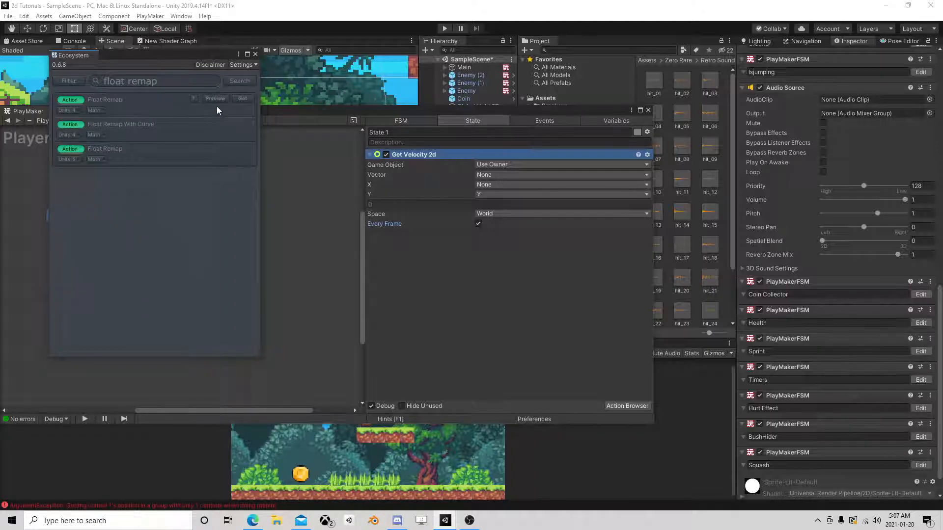
pyautogui.click(242, 148)
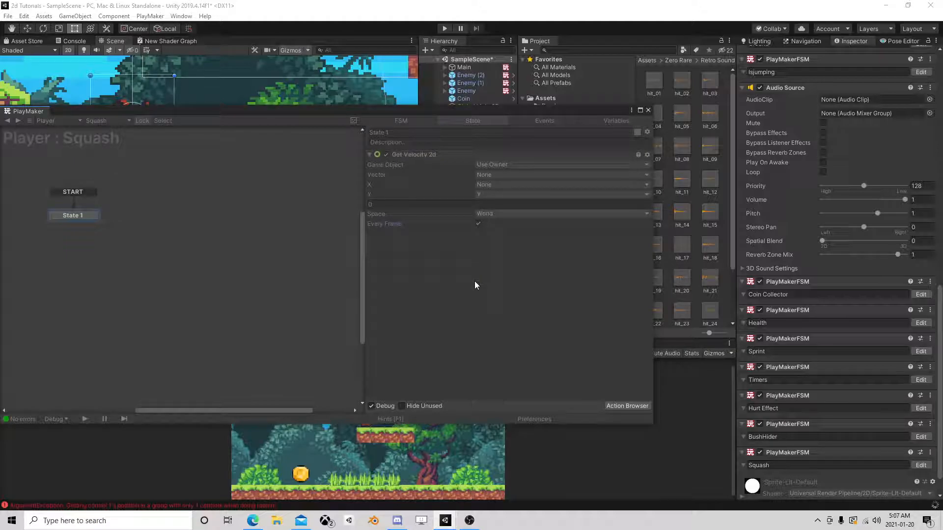
# Add a Float Remap action to State 1 and use the Y variable as its float.
pyautogui.click(626, 407)
pyautogui.write('remap')
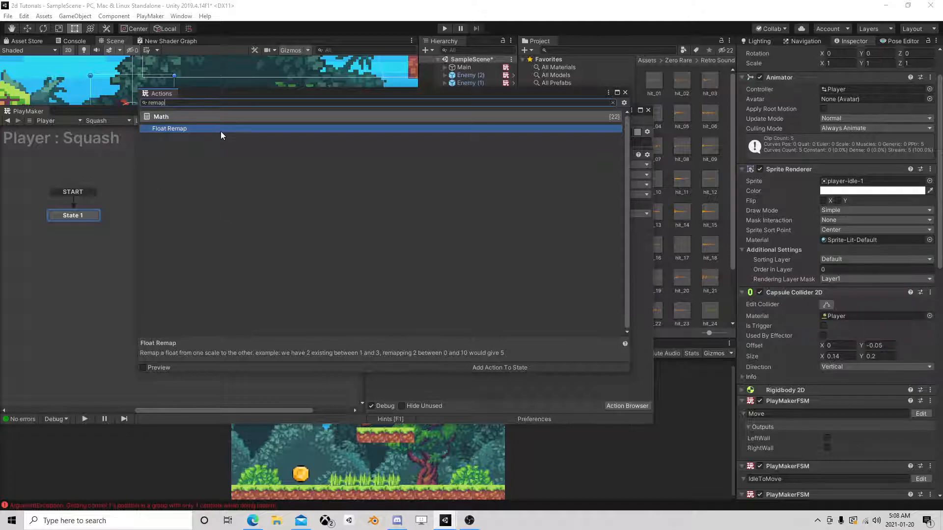
pyautogui.doubleClick(220, 129)
pyautogui.click(624, 94)
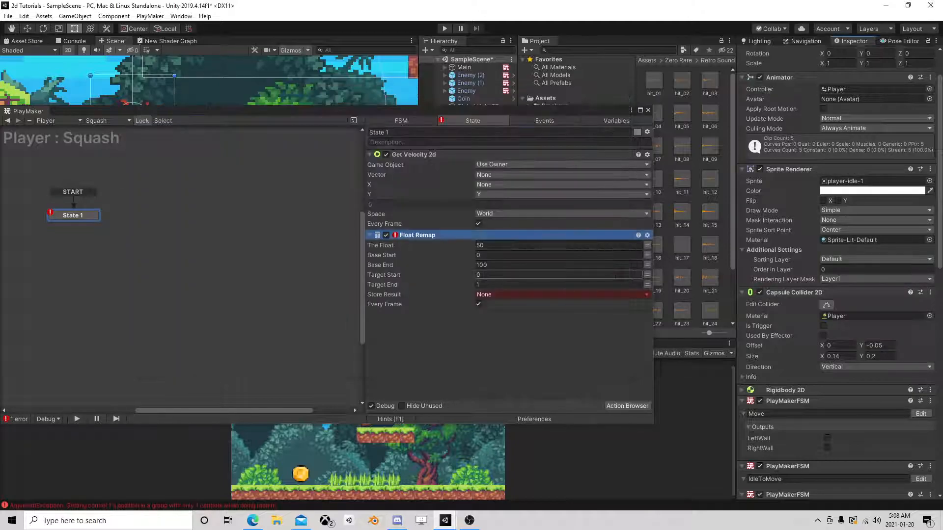
pyautogui.click(647, 246)
pyautogui.click(553, 247)
# Set the Float Remap action's Base Start to -2 and Base End to -5.
pyautogui.click(501, 265)
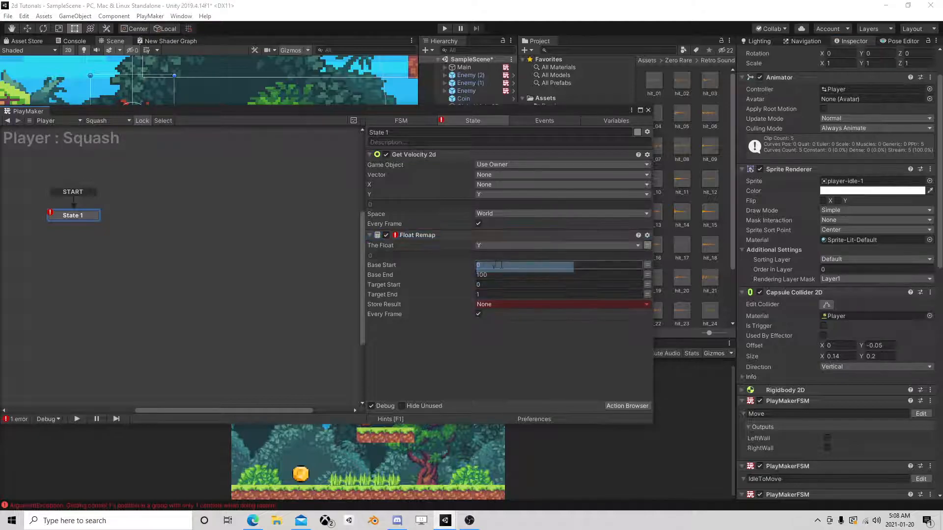
pyautogui.click(550, 264)
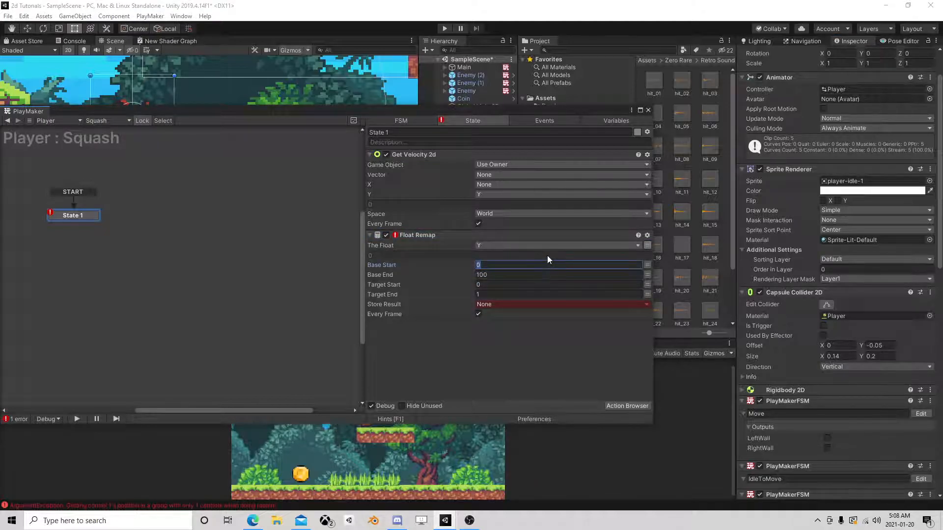
pyautogui.write('-')
pyautogui.write('2')
pyautogui.press('Tab')
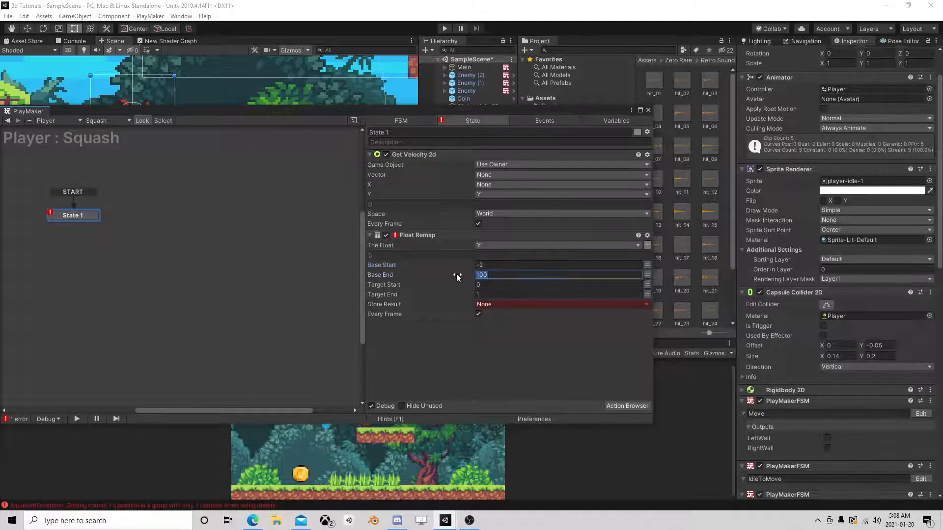
pyautogui.write('-')
pyautogui.press('BackSpace')
pyautogui.write('5')
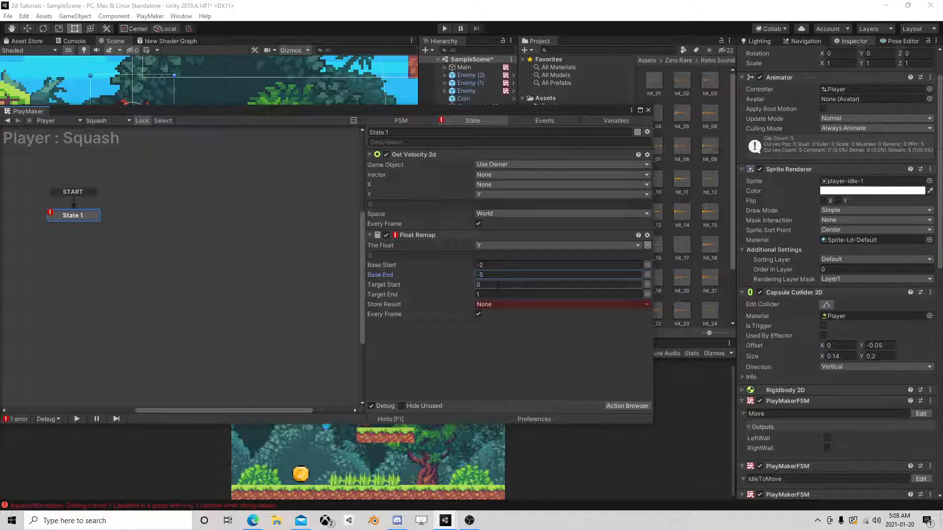
# Set Float Remap's Target Start to 1 and Target End to 0.7, storing the result in a new variable named Width.
pyautogui.click(495, 286)
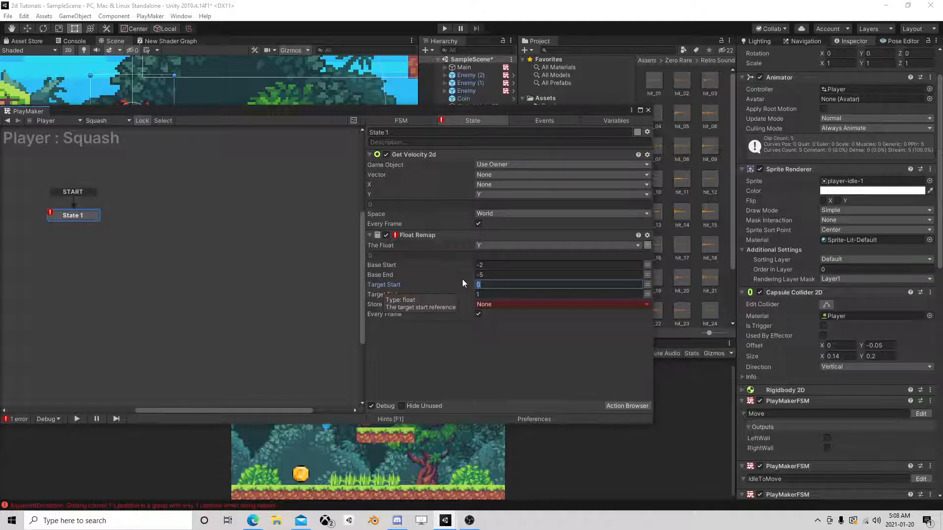
pyautogui.write('1')
pyautogui.click(521, 294)
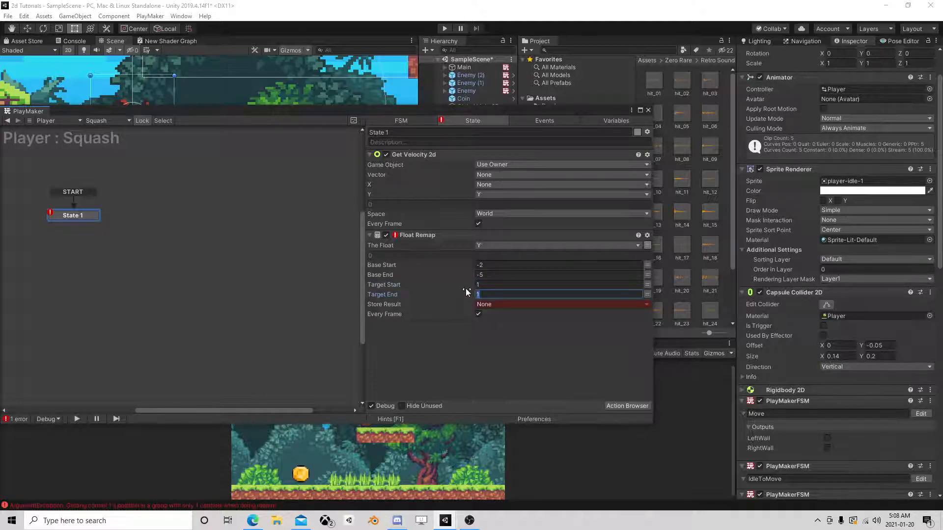
pyautogui.write('-')
pyautogui.click(517, 305)
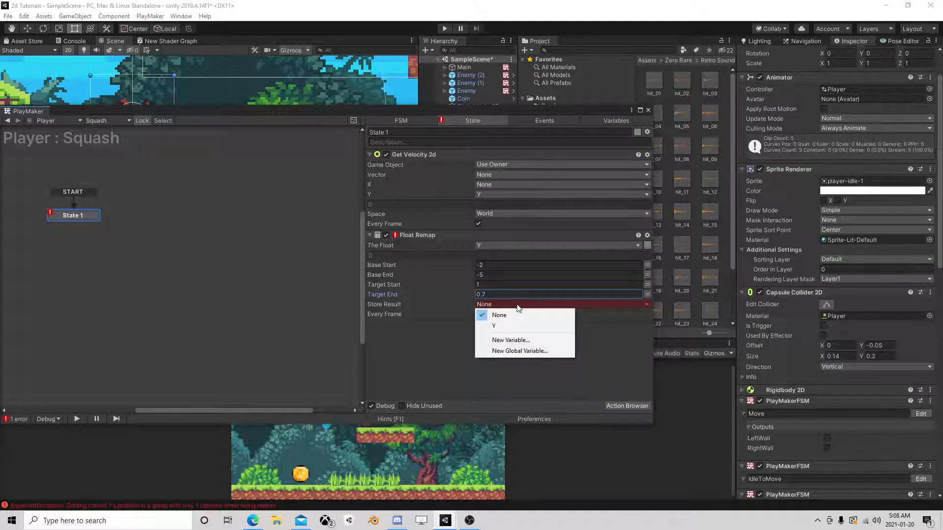
pyautogui.click(514, 339)
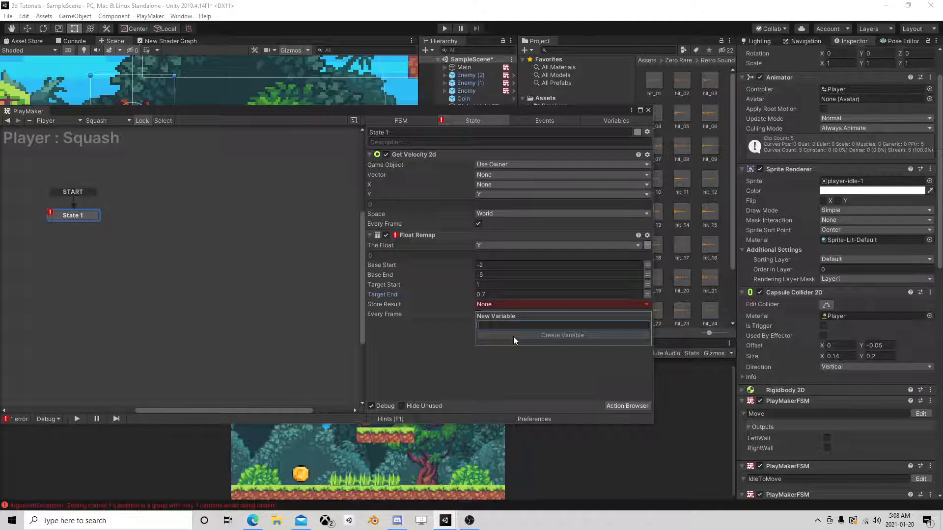
pyautogui.write('Width')
pyautogui.click(513, 335)
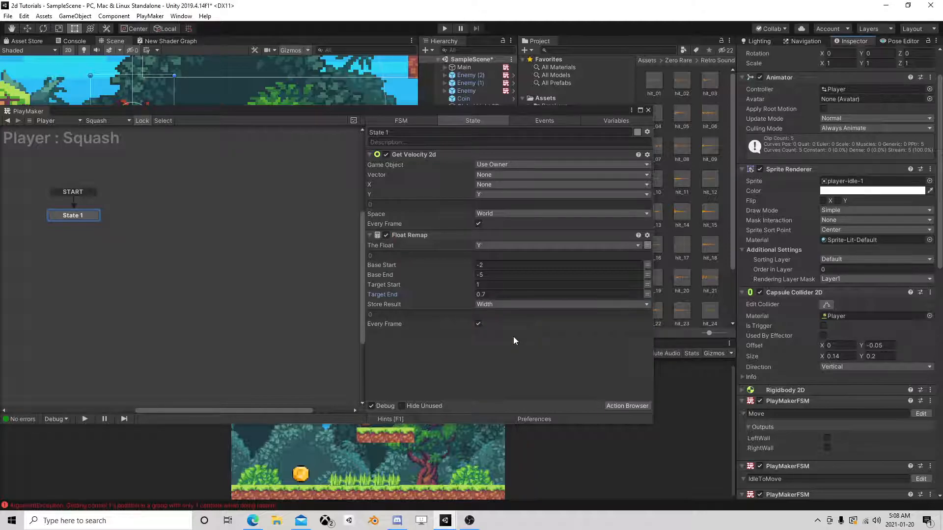
# Duplicate the Float Remap action within State 1 by copying and pasting it.
pyautogui.rightClick(429, 236)
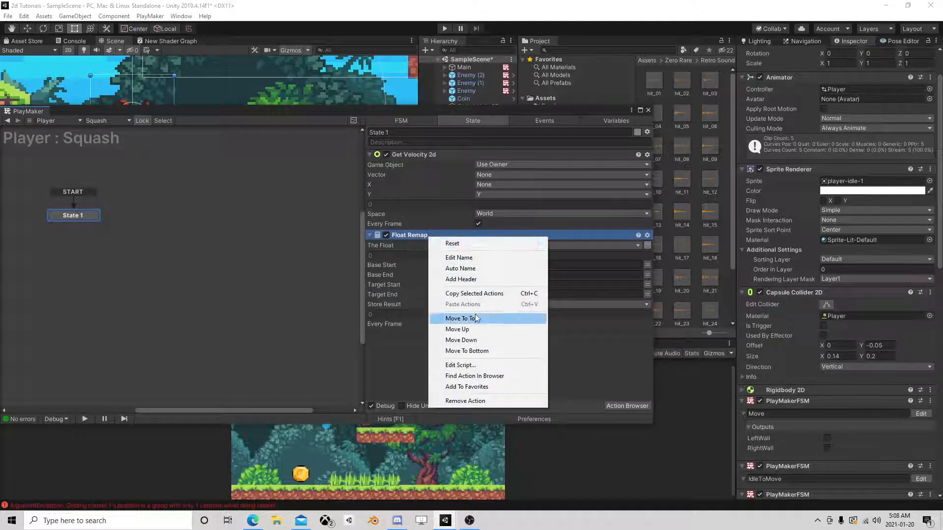
pyautogui.click(474, 294)
pyautogui.rightClick(411, 346)
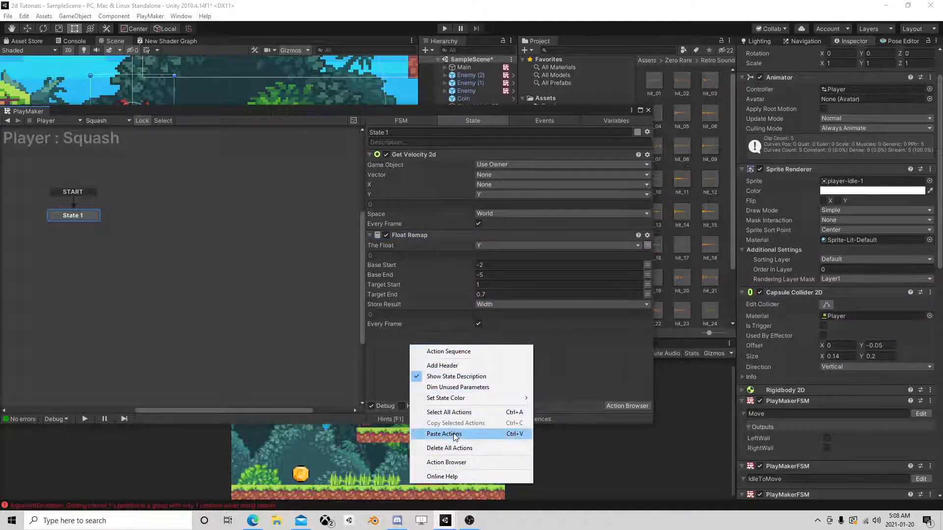
pyautogui.click(471, 432)
# Set the second Float Remap's Target End to 1.3 and store its result in a new variable named Hieght.
pyautogui.scroll(-2, 476, 376)
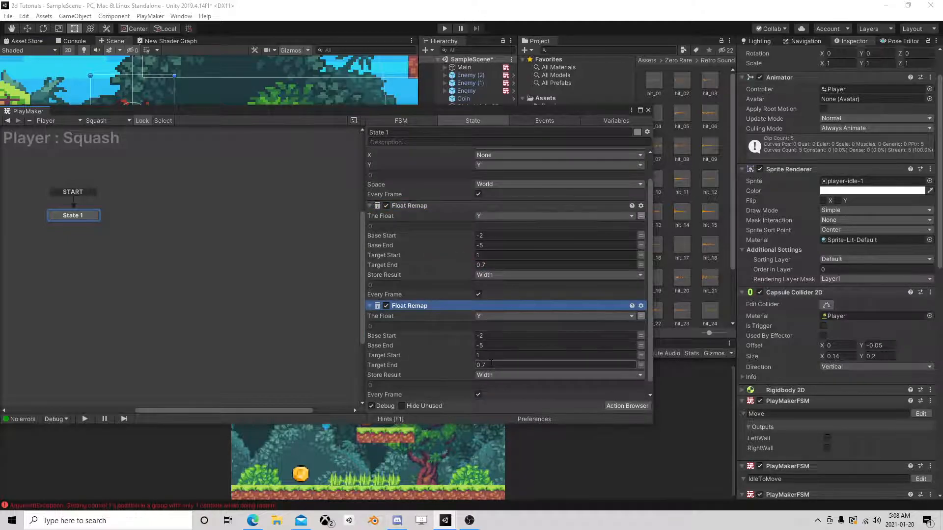
pyautogui.click(488, 364)
pyautogui.write('1.3')
pyautogui.click(488, 375)
pyautogui.click(508, 421)
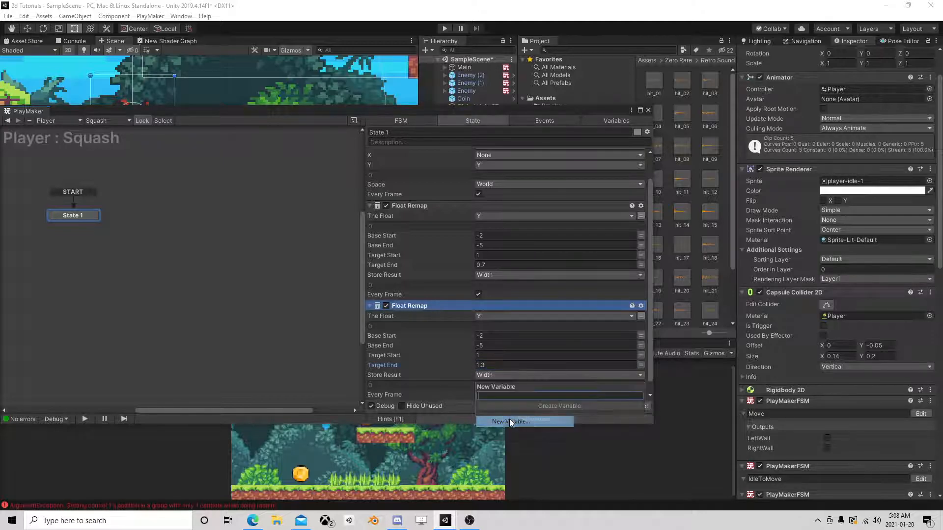
pyautogui.write('Height')
pyautogui.press('Return')
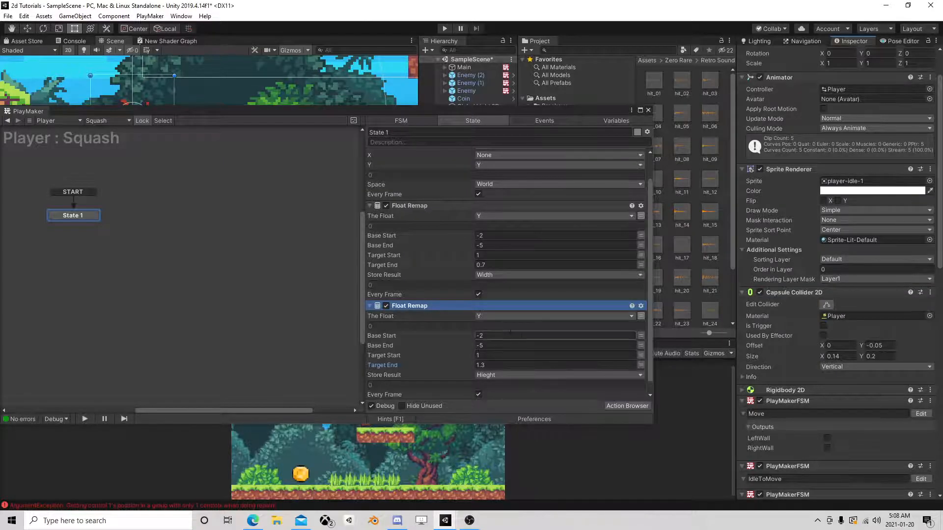
# Add a Set Scale action to State 1 below the two Float Remap actions.
pyautogui.scroll(-1, 514, 340)
pyautogui.scroll(3, 513, 327)
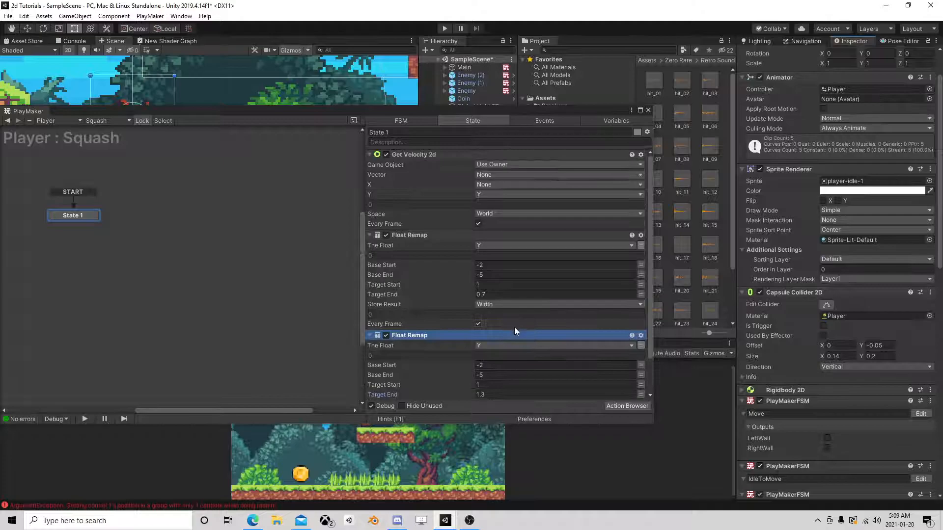
pyautogui.scroll(-3, 517, 327)
pyautogui.click(640, 406)
pyautogui.write('set scal')
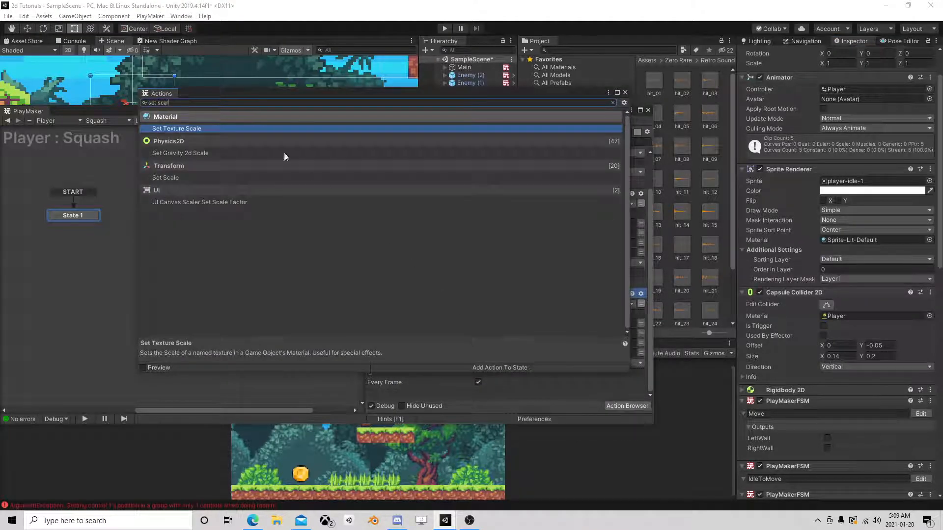
pyautogui.doubleClick(182, 177)
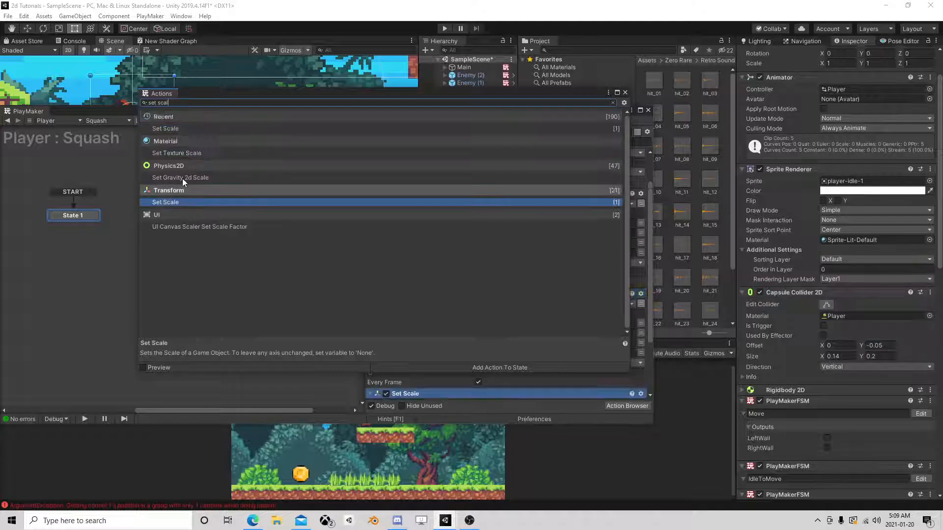
pyautogui.click(625, 92)
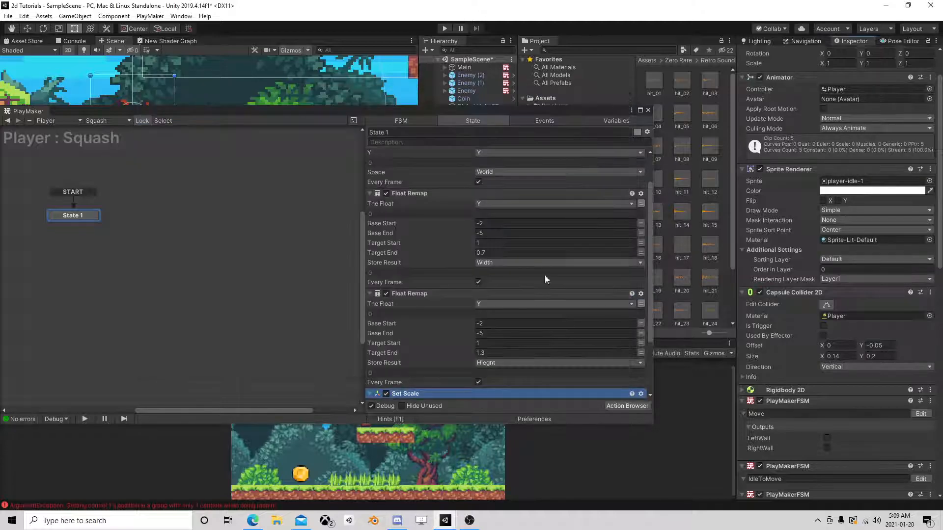
# Set the Set Scale action's X to Width and Y to Hieght, and make it run every frame.
pyautogui.scroll(-3, 495, 347)
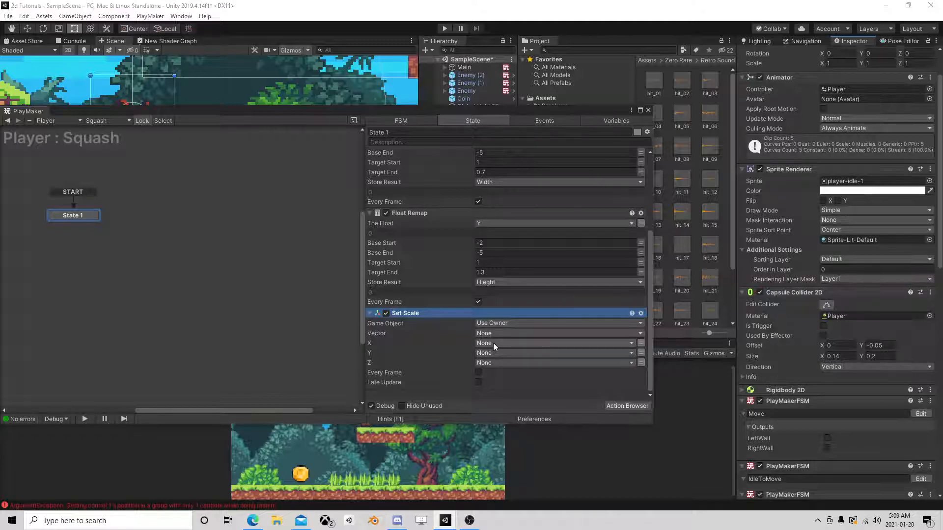
pyautogui.click(493, 343)
pyautogui.click(502, 374)
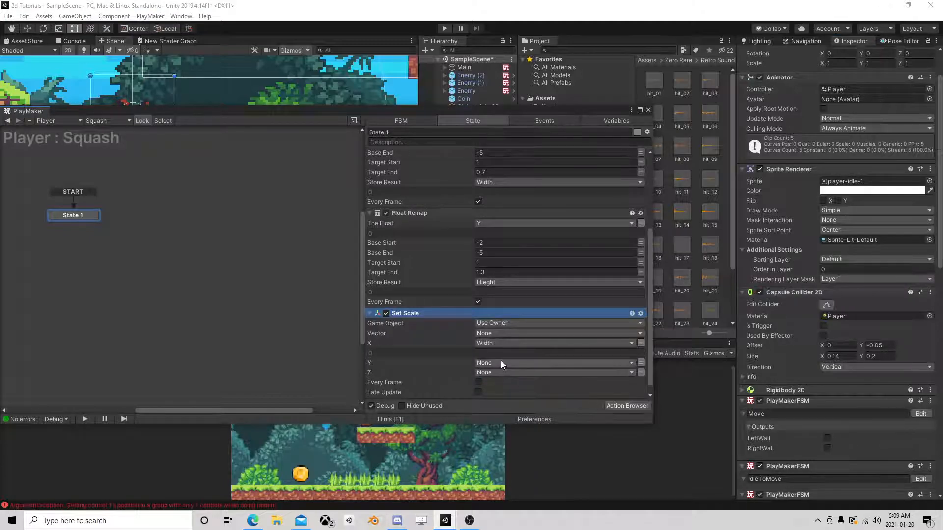
pyautogui.click(501, 363)
pyautogui.click(491, 390)
pyautogui.click(477, 392)
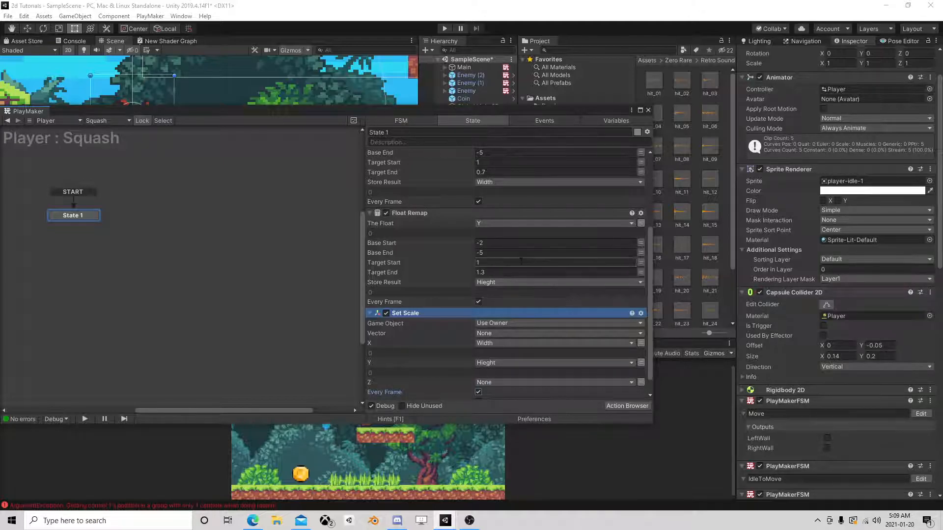
# Add a Float Clamp action to State 1 and place it between Get Velocity 2d and the first Float Remap.
pyautogui.scroll(5, 523, 265)
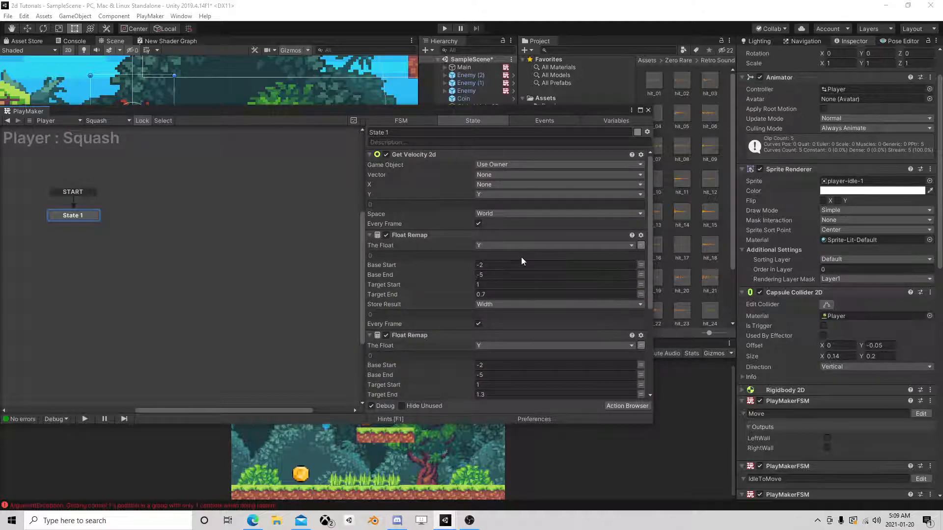
pyautogui.scroll(-5, 521, 258)
pyautogui.click(624, 408)
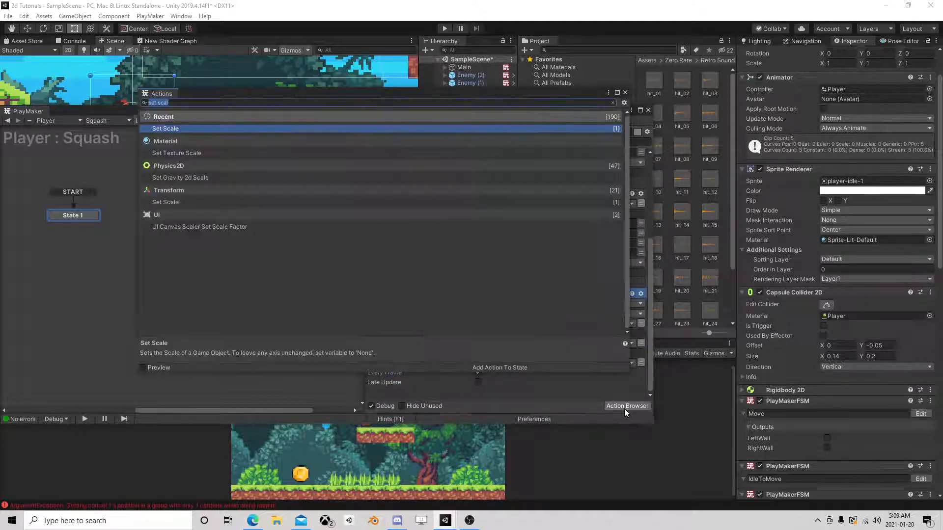
pyautogui.write('clamp')
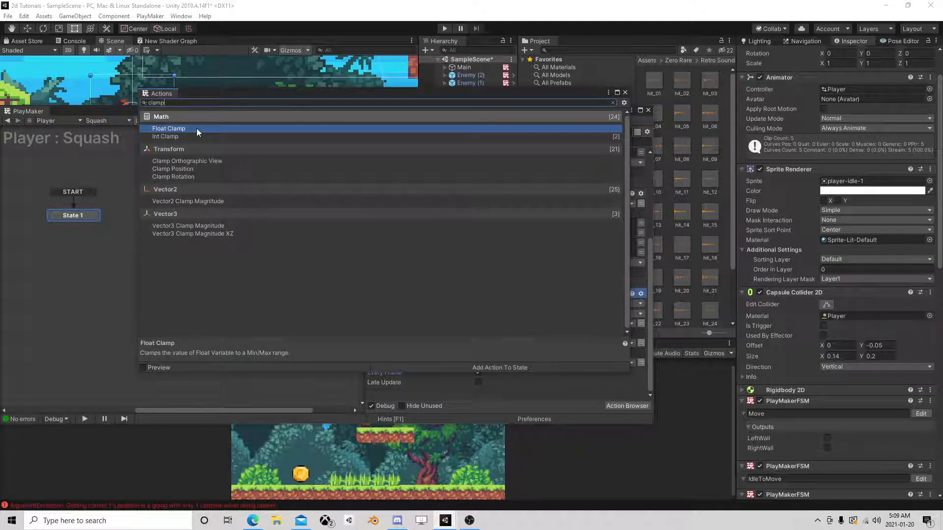
pyautogui.doubleClick(197, 128)
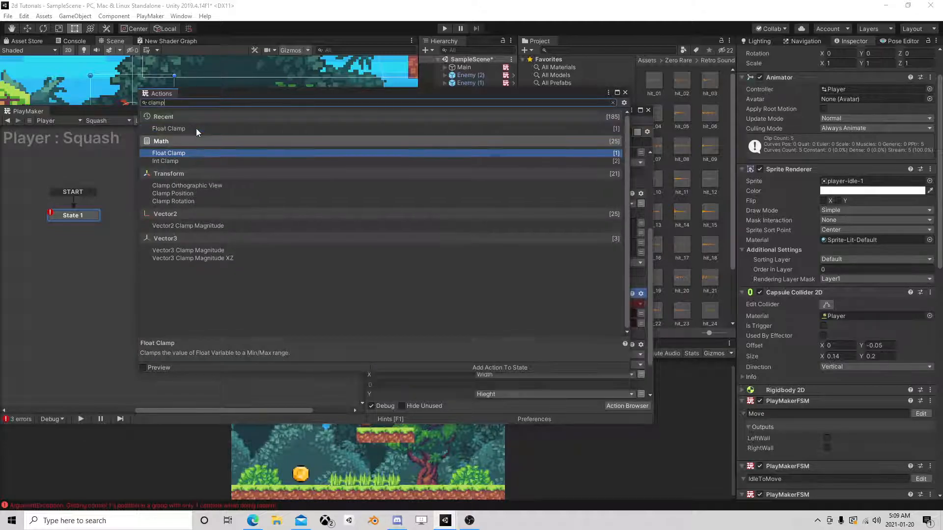
pyautogui.click(625, 92)
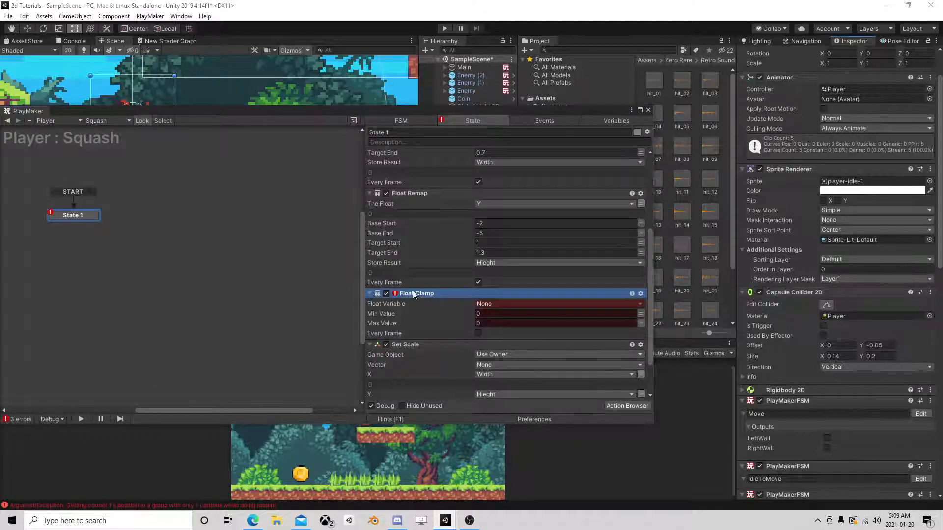
pyautogui.moveTo(433, 214); pyautogui.dragTo(433, 215)
pyautogui.scroll(3, 434, 242)
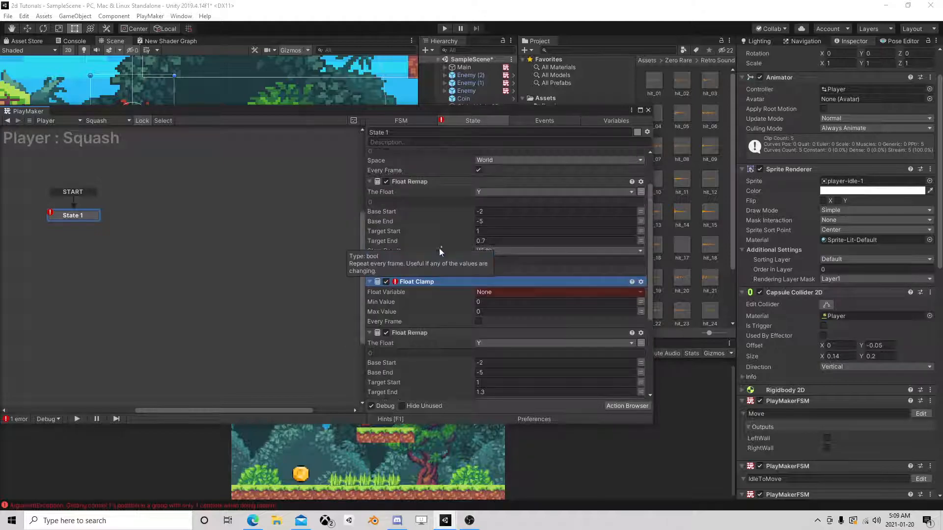
pyautogui.moveTo(408, 280); pyautogui.dragTo(433, 201)
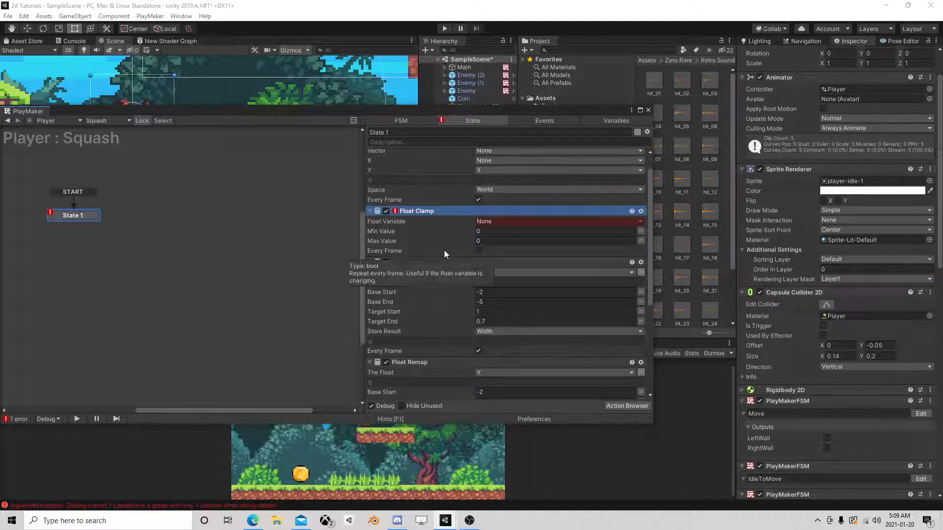
# Set the Float Clamp's variable to Y with Min Value -2 and Max Value -5, and make it run every frame.
pyautogui.scroll(1, 444, 250)
pyautogui.click(496, 245)
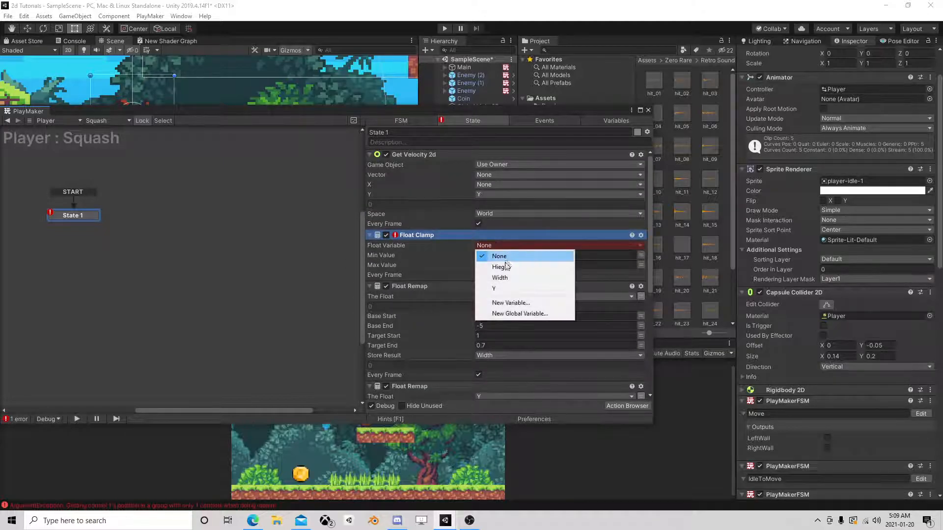
pyautogui.click(495, 289)
pyautogui.click(493, 266)
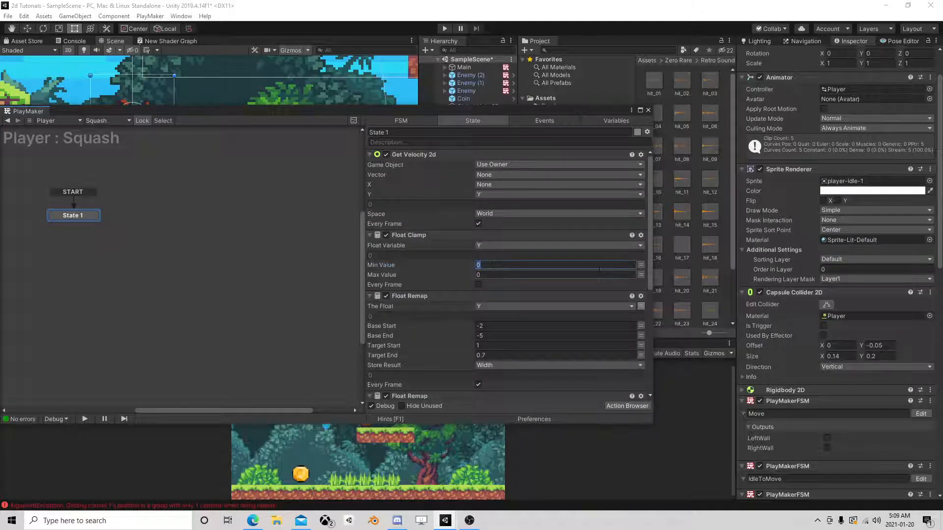
pyautogui.write('-3')
pyautogui.press('Tab')
pyautogui.click(486, 268)
pyautogui.write('-2')
pyautogui.press('Tab')
pyautogui.write('-5')
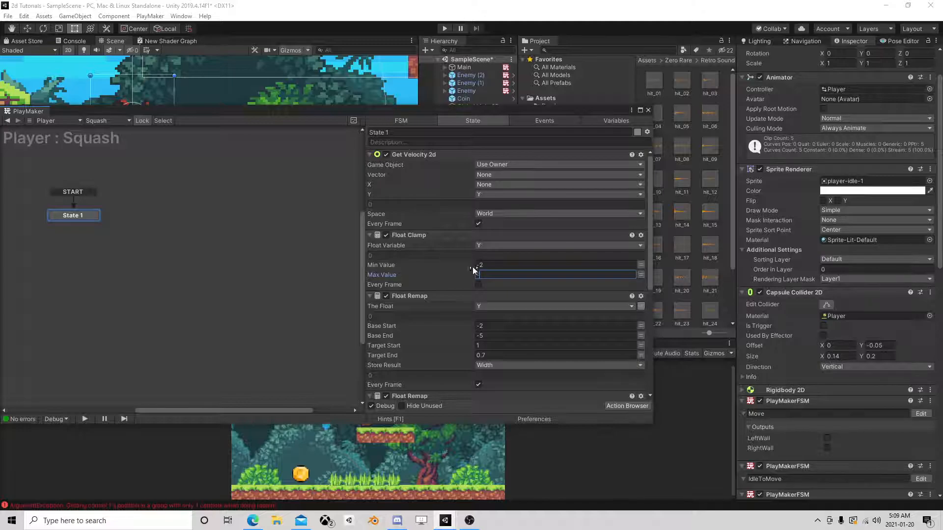
pyautogui.click(478, 284)
# Move State 1 lower in the graph, add a second state above it and make the new state the start state.
pyautogui.moveTo(87, 213)
pyautogui.mouseDown()
pyautogui.moveTo(119, 216)
pyautogui.moveTo(128, 264)
pyautogui.mouseUp()
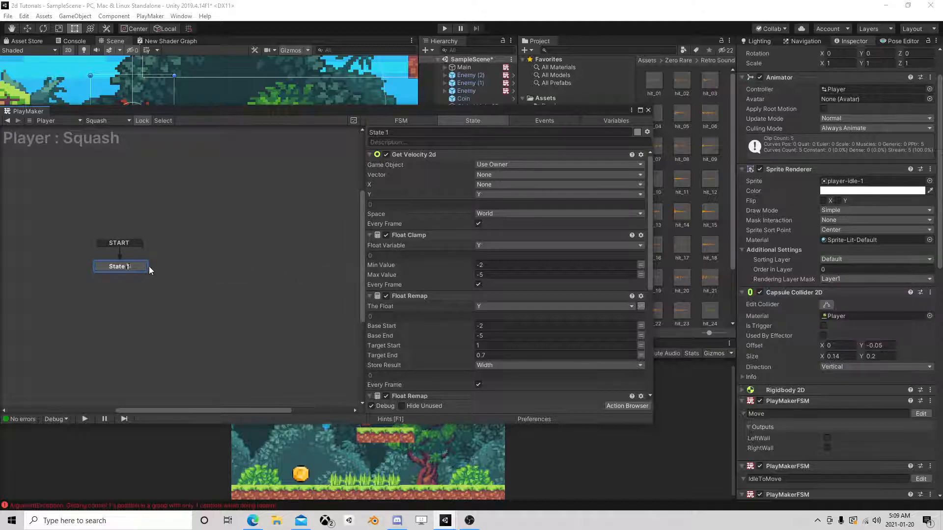
pyautogui.rightClick(152, 187)
pyautogui.click(184, 195)
pyautogui.rightClick(183, 190)
pyautogui.click(201, 221)
# Copy the Get Velocity 2d action from State 1 into State 2.
pyautogui.click(133, 264)
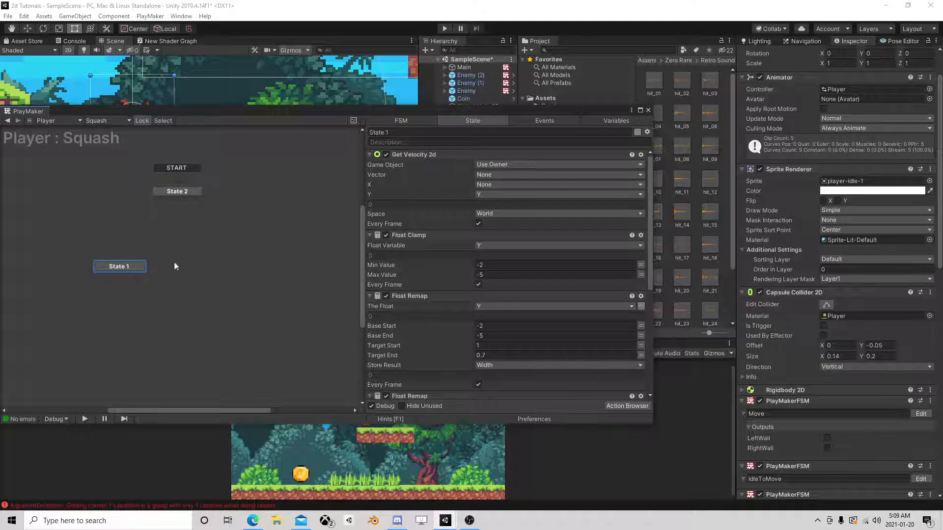
pyautogui.click(184, 192)
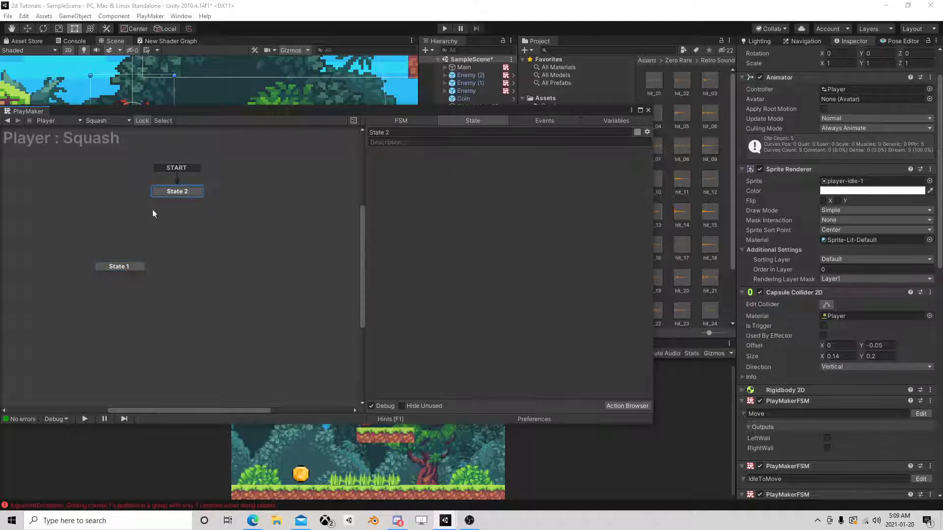
pyautogui.click(128, 267)
pyautogui.click(435, 154)
pyautogui.rightClick(435, 154)
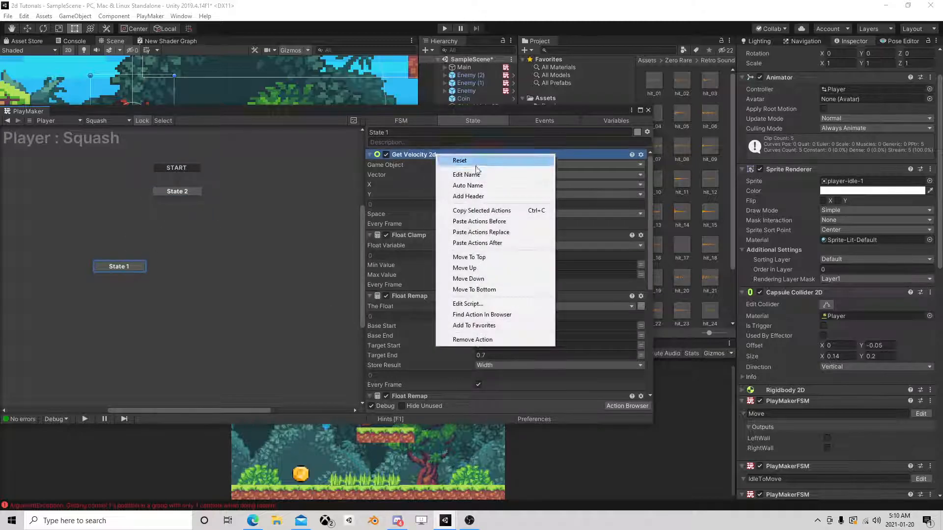
pyautogui.click(480, 211)
pyautogui.click(188, 191)
pyautogui.rightClick(407, 175)
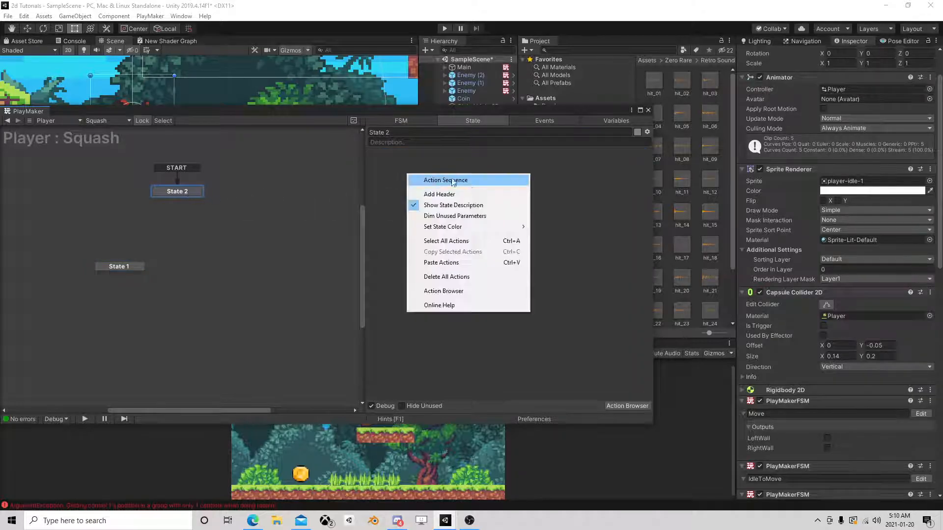
pyautogui.click(448, 261)
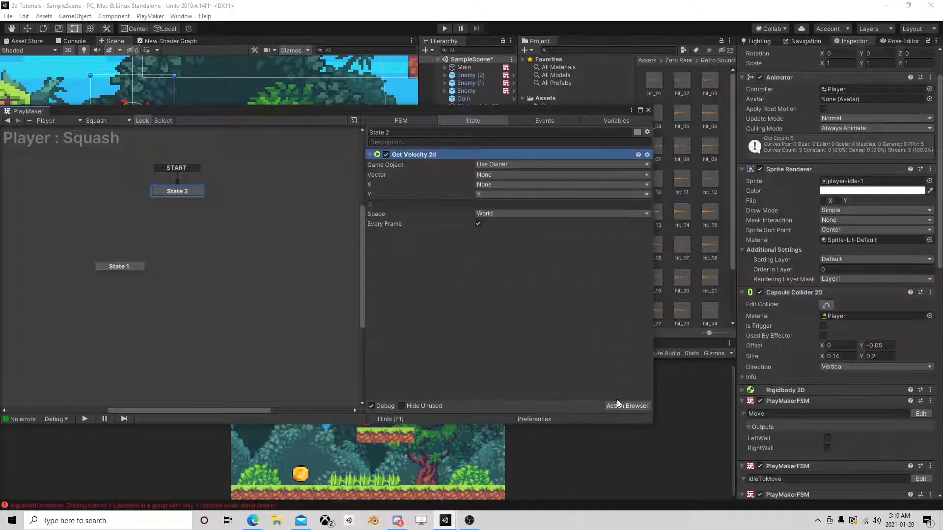
# Add a Float Compare action to State 2 below Get Velocity 2d.
pyautogui.click(623, 406)
pyautogui.write('float com')
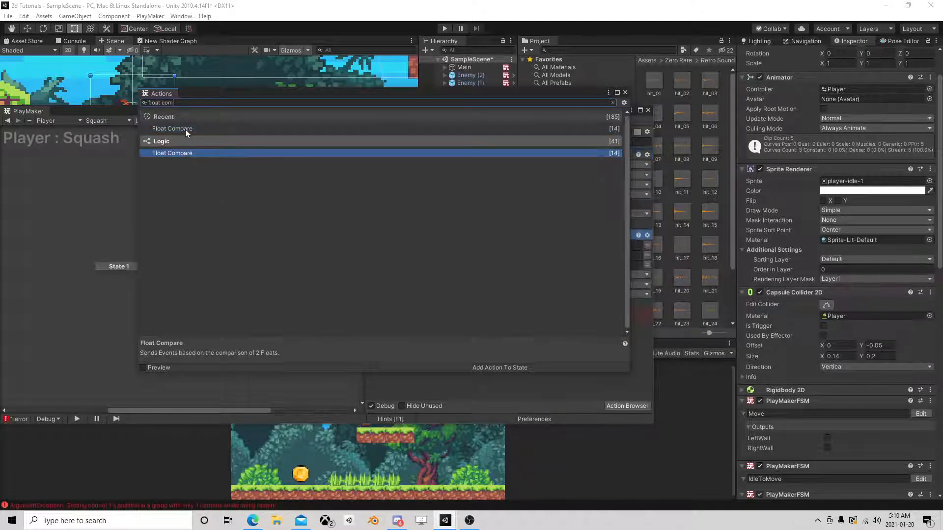
pyautogui.press('Return')
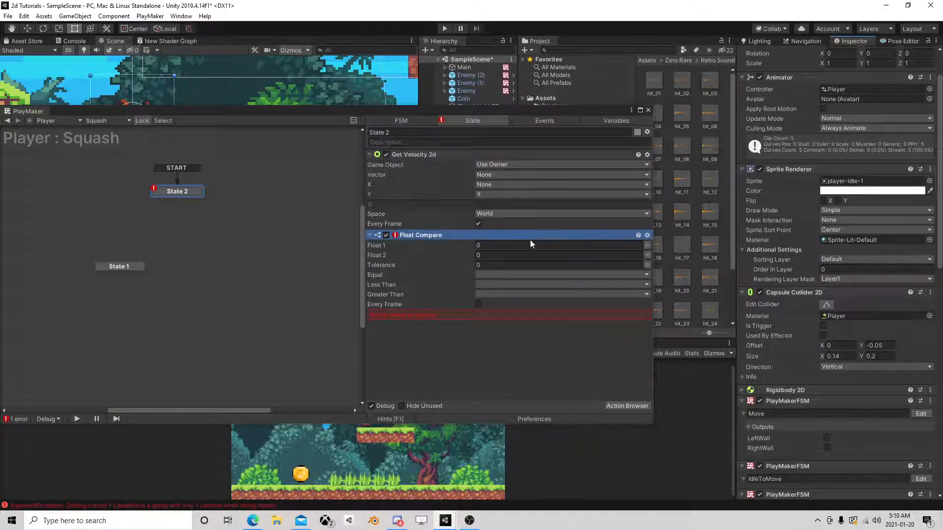
# Set State 2's Float Compare to compare Y with -2 every frame.
pyautogui.click(647, 245)
pyautogui.click(619, 244)
pyautogui.click(503, 289)
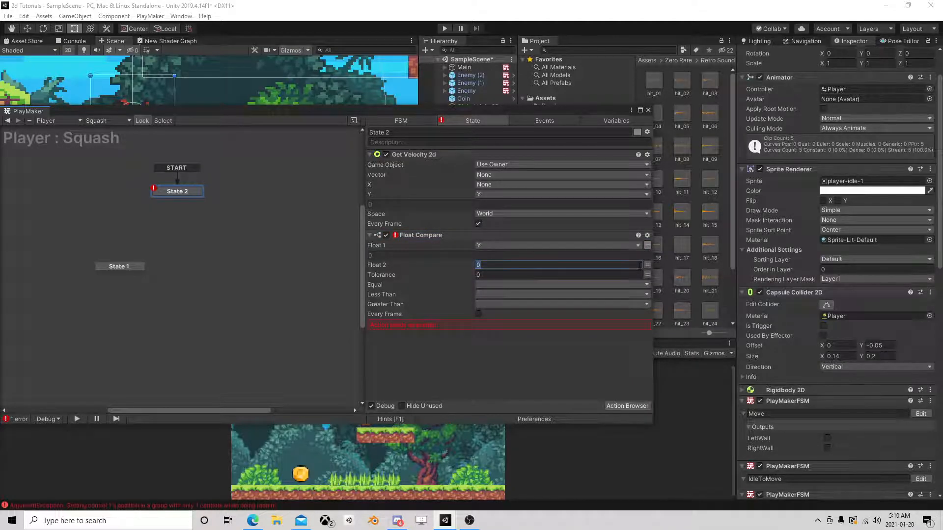
pyautogui.write('-2')
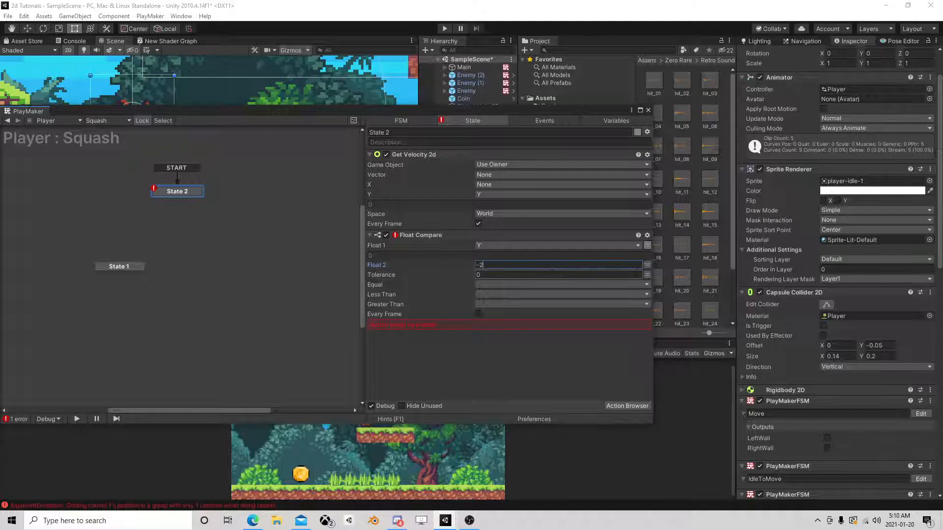
pyautogui.click(478, 313)
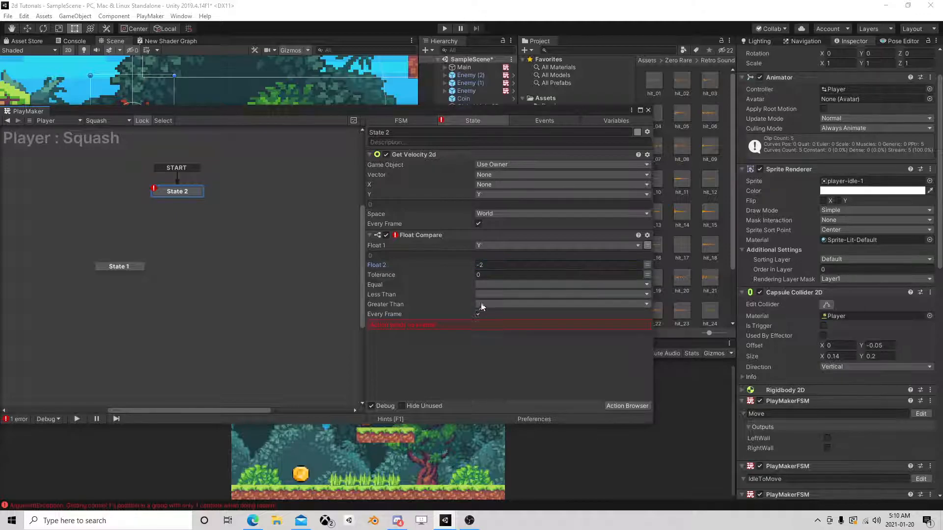
# Create a new event named fall for Less Than in State 2's Float Compare, and link its transition to State 1.
pyautogui.click(487, 294)
pyautogui.click(508, 355)
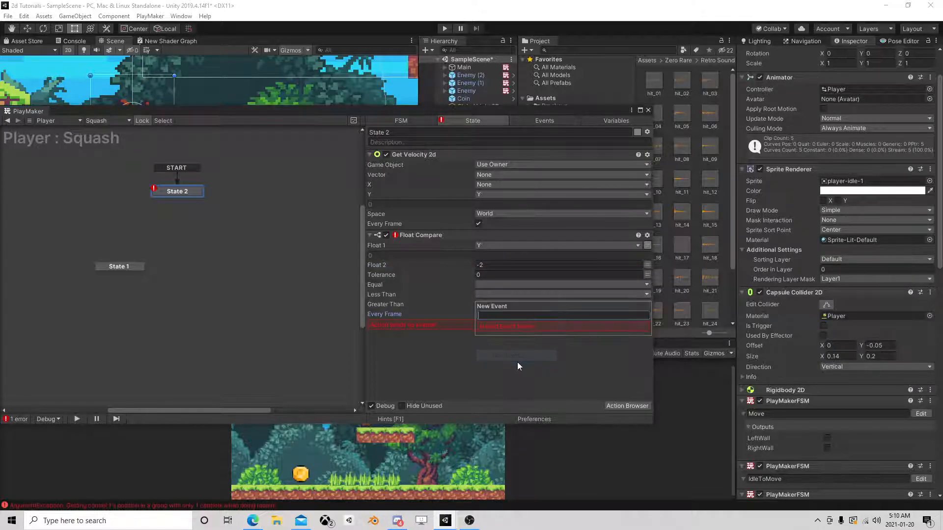
pyautogui.write('fall')
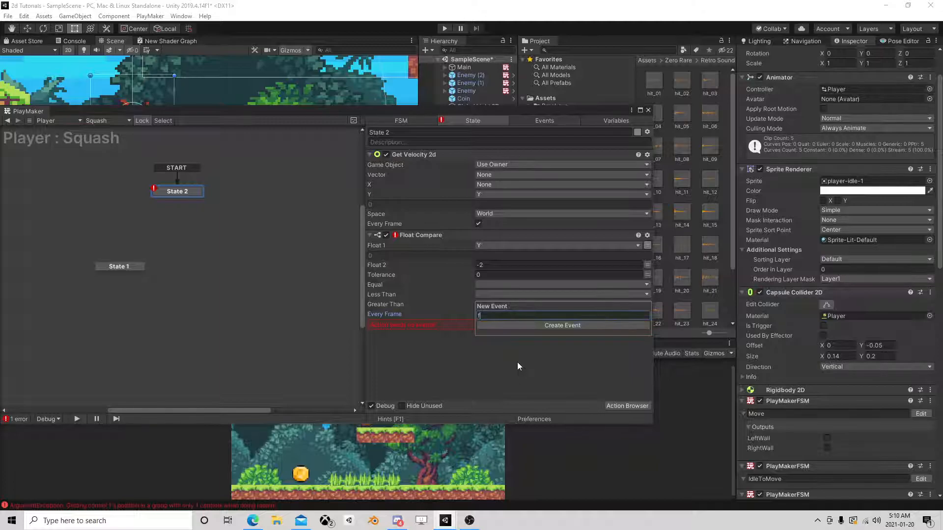
pyautogui.press('Return')
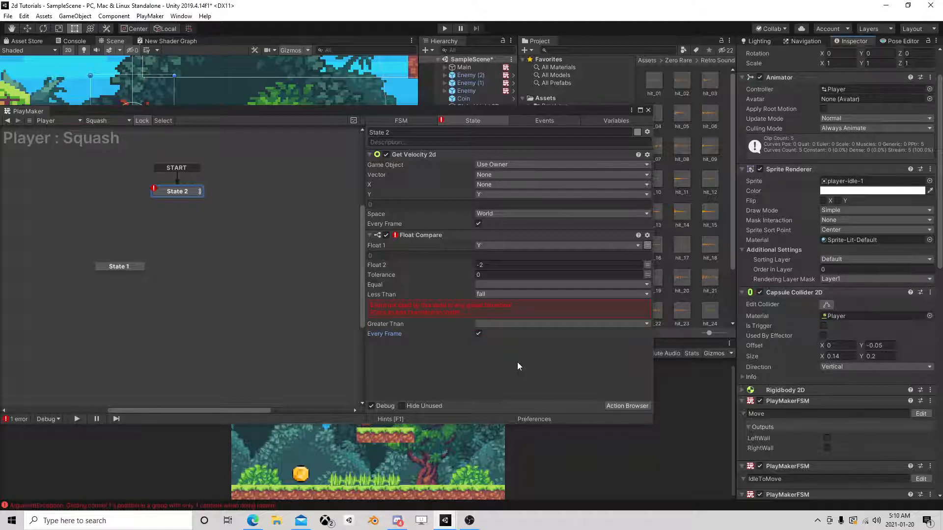
pyautogui.click(447, 307)
pyautogui.moveTo(129, 268); pyautogui.dragTo(96, 205)
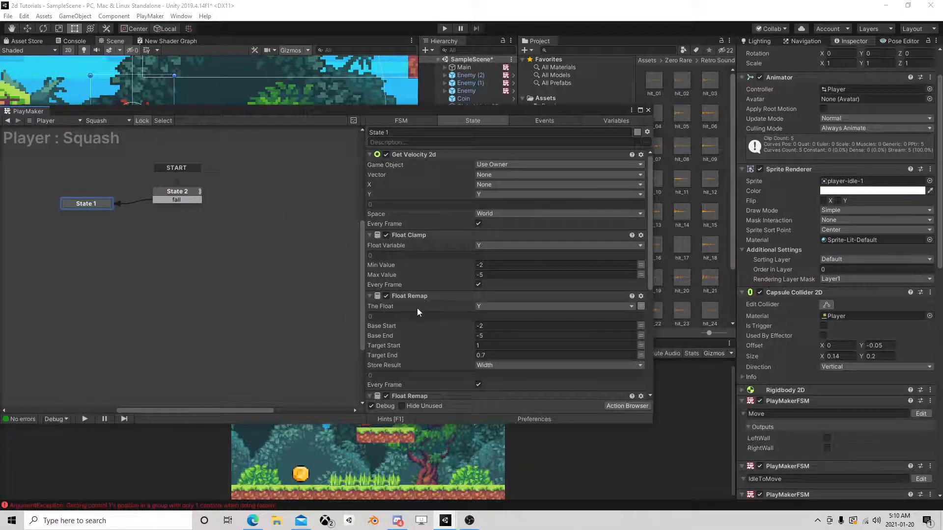
# Copy the Float Compare action from State 2 and paste it at the end of State 1's actions.
pyautogui.click(416, 235)
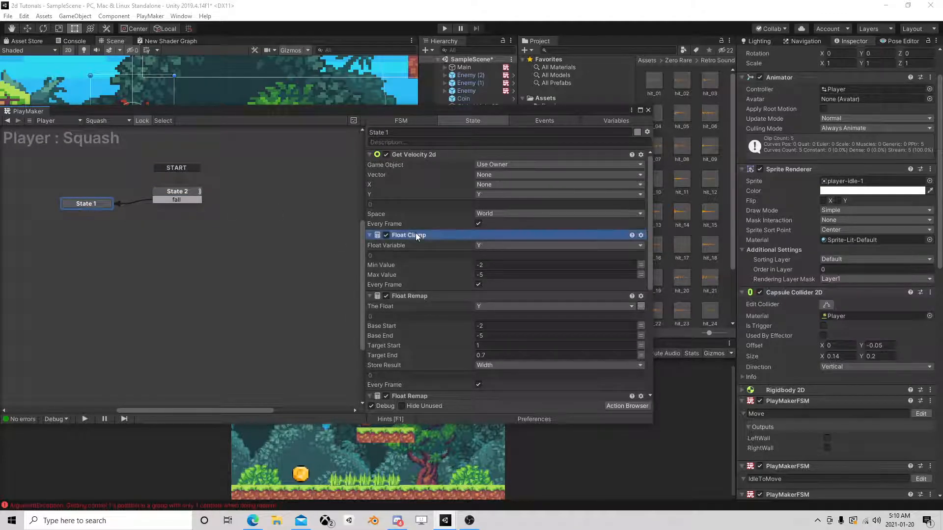
pyautogui.click(191, 193)
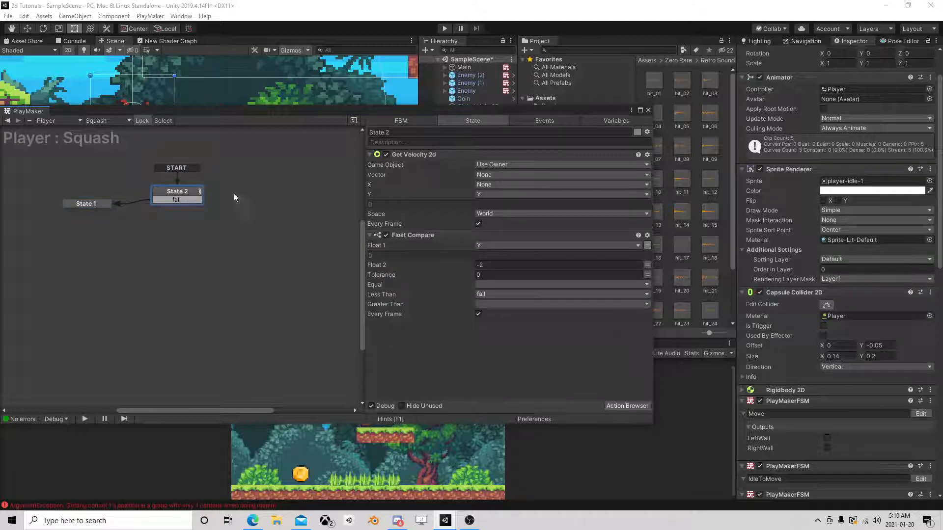
pyautogui.click(420, 154)
pyautogui.click(417, 235)
pyautogui.rightClick(416, 232)
pyautogui.click(472, 289)
pyautogui.click(86, 206)
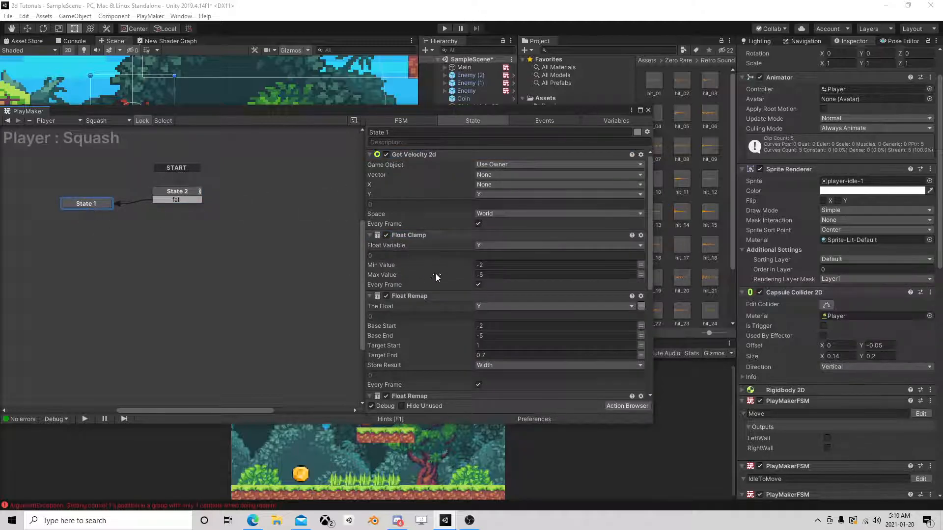
pyautogui.scroll(-5, 435, 266)
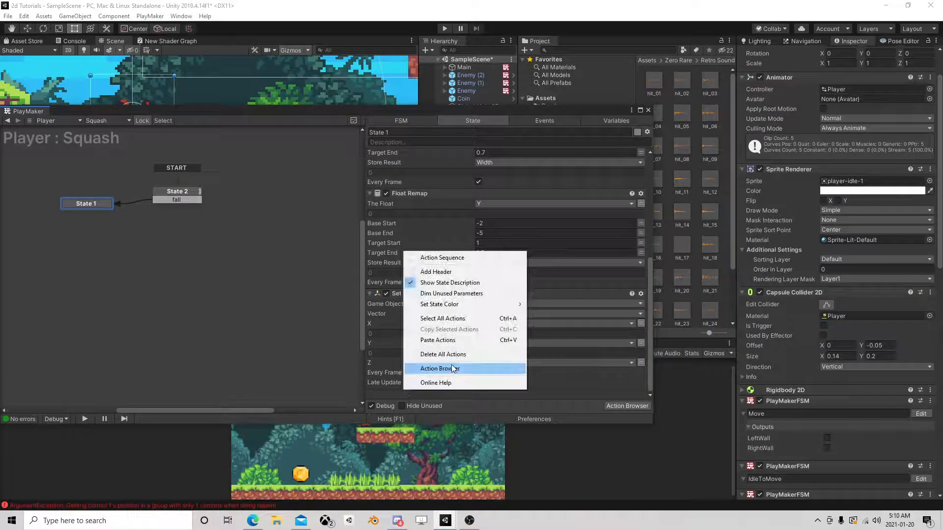
pyautogui.click(442, 340)
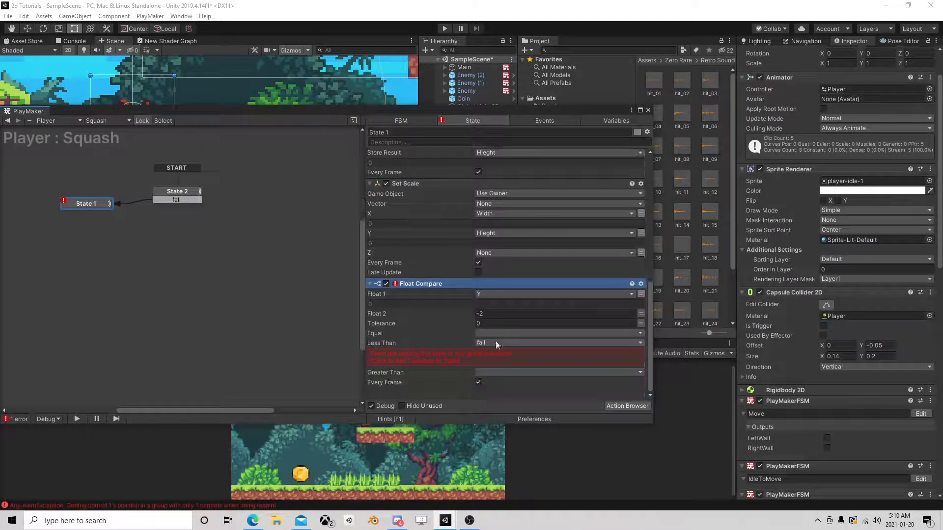
# In State 1's Float Compare, clear Less Than and create a Greater Than event "not falling very fast" that transitions to State 2.
pyautogui.click(488, 343)
pyautogui.click(491, 349)
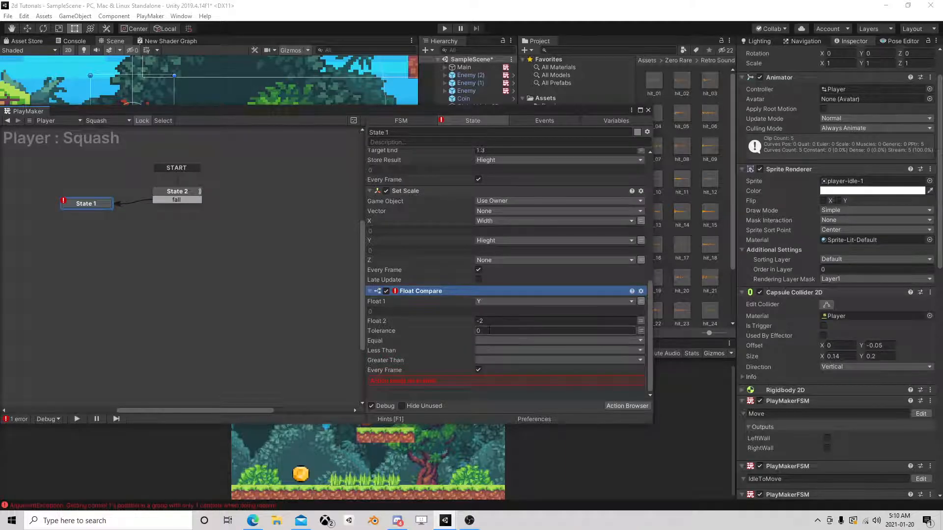
pyautogui.click(488, 360)
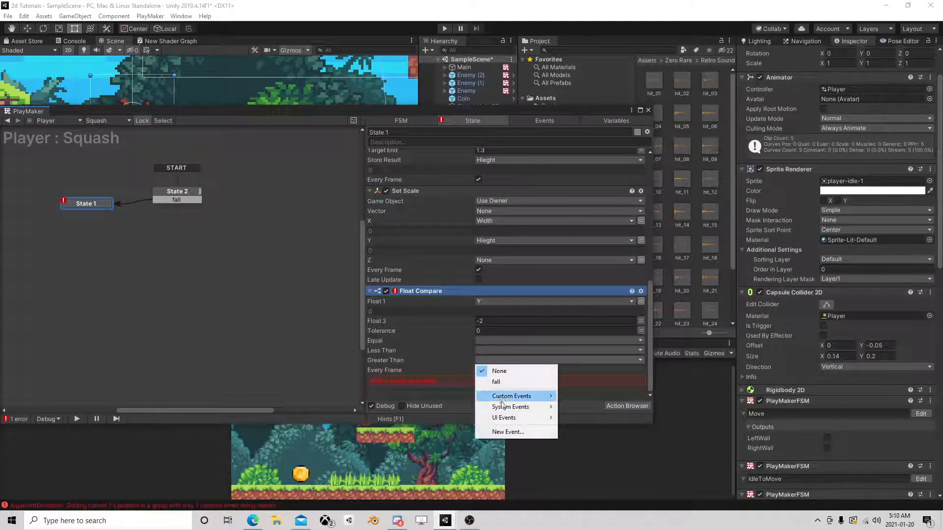
pyautogui.click(517, 432)
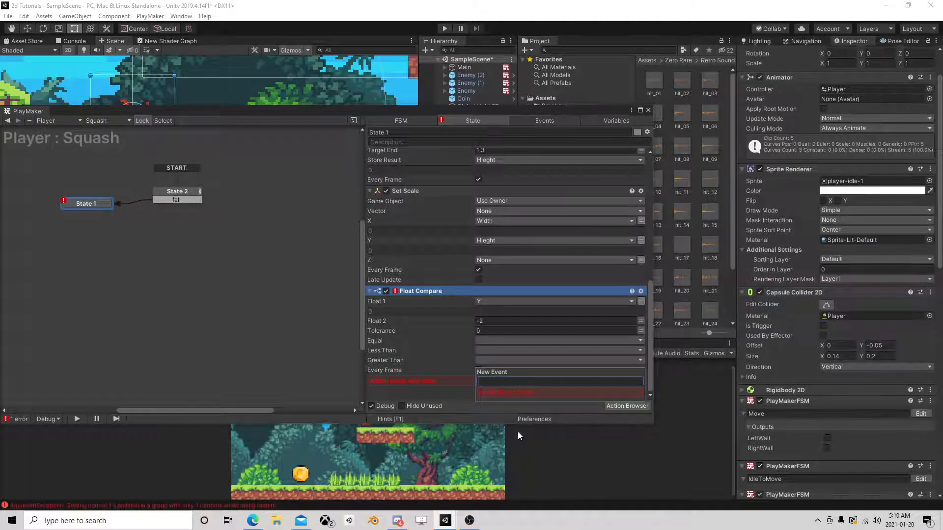
pyautogui.write('not falling very fast')
pyautogui.press('Return')
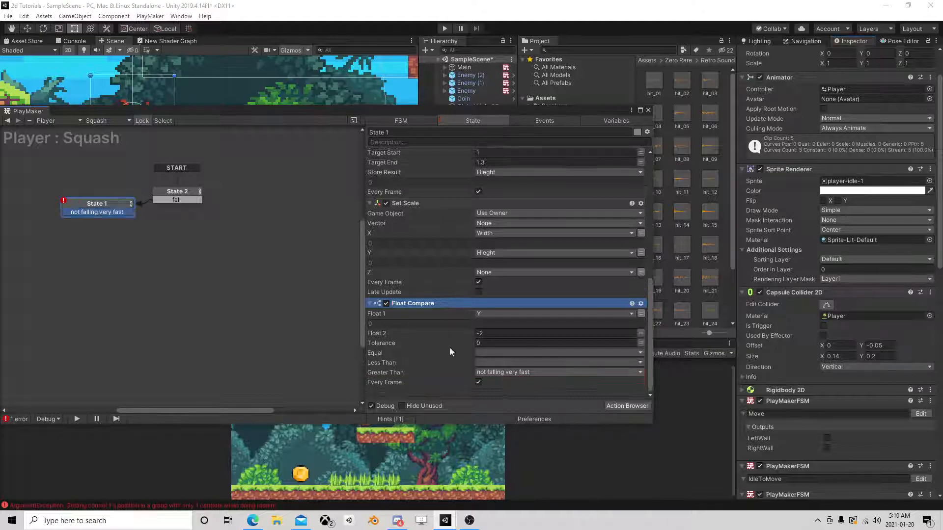
pyautogui.moveTo(111, 205); pyautogui.dragTo(86, 195)
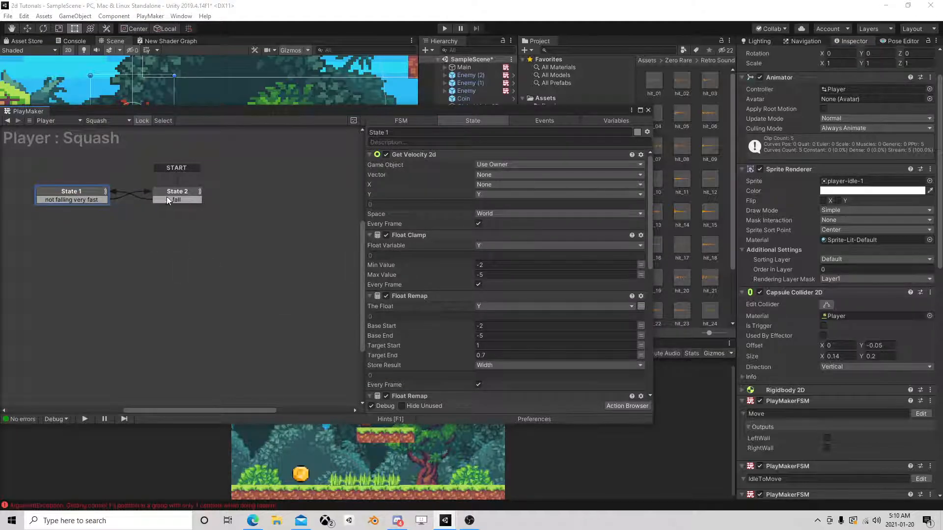
pyautogui.click(164, 193)
pyautogui.click(78, 193)
pyautogui.moveTo(77, 192); pyautogui.dragTo(44, 200)
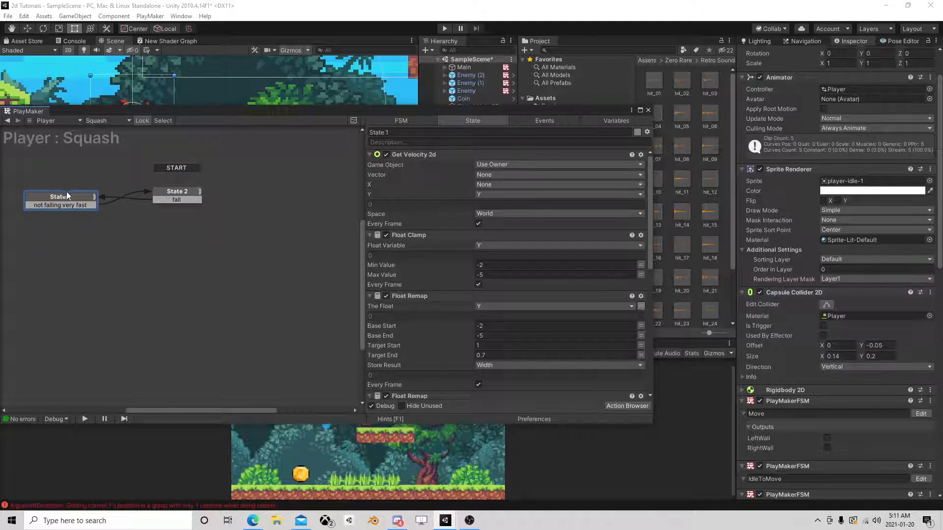
pyautogui.moveTo(66, 194); pyautogui.dragTo(78, 191)
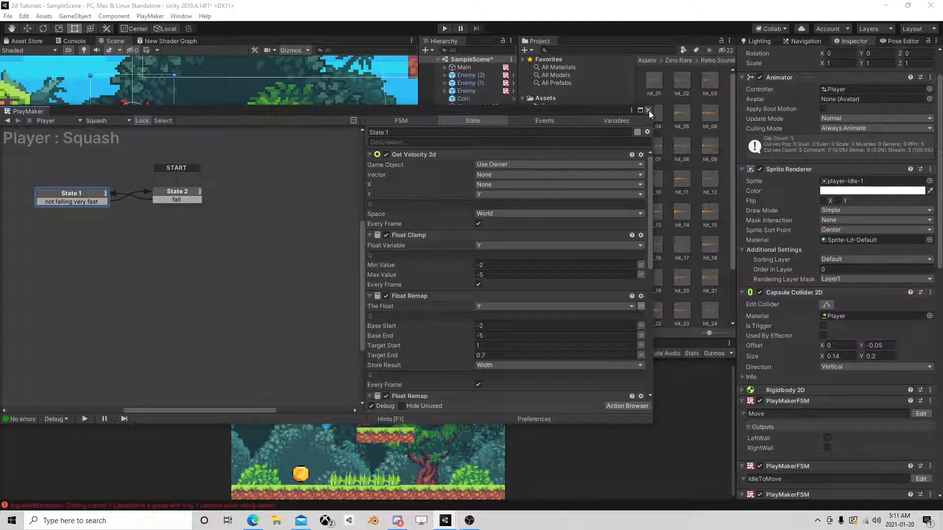
# Close the FSM editor and start a playtest with the player's surroundings framed in the scene view.
pyautogui.click(648, 111)
pyautogui.scroll(-8, 305, 159)
pyautogui.moveTo(295, 118); pyautogui.dragTo(249, 222, button='middle')
pyautogui.scroll(-2, 249, 223)
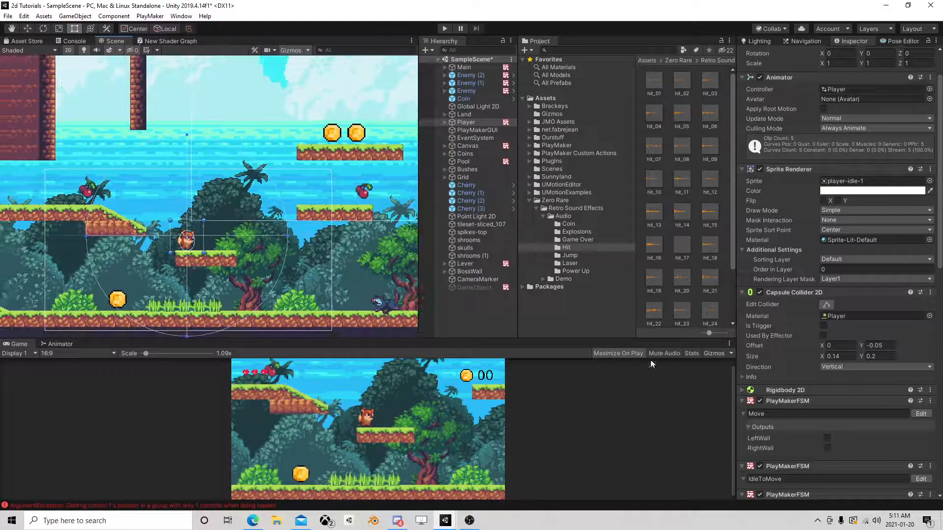
pyautogui.click(446, 29)
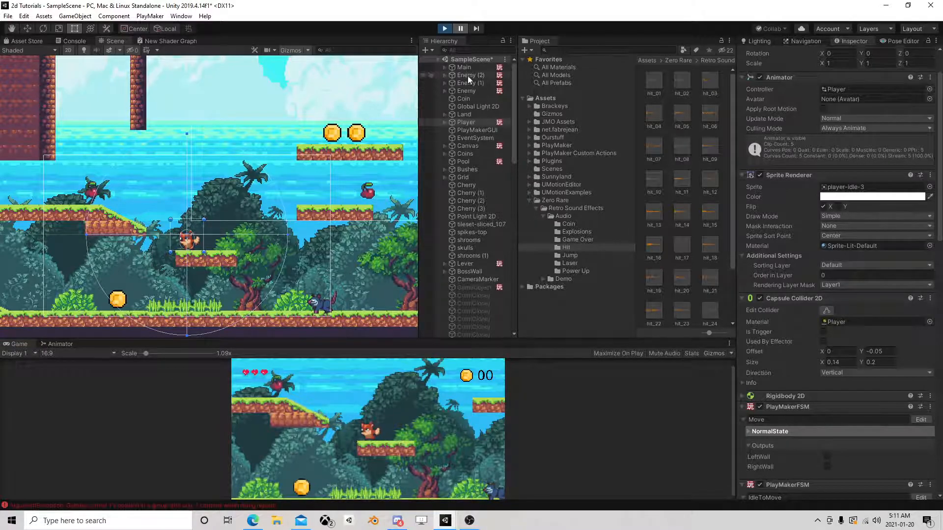
# Lift the player high above its platform with the Move tool during play, and pause the game while it falls.
pyautogui.click(469, 122)
pyautogui.click(27, 28)
pyautogui.moveTo(189, 195); pyautogui.dragTo(206, 38)
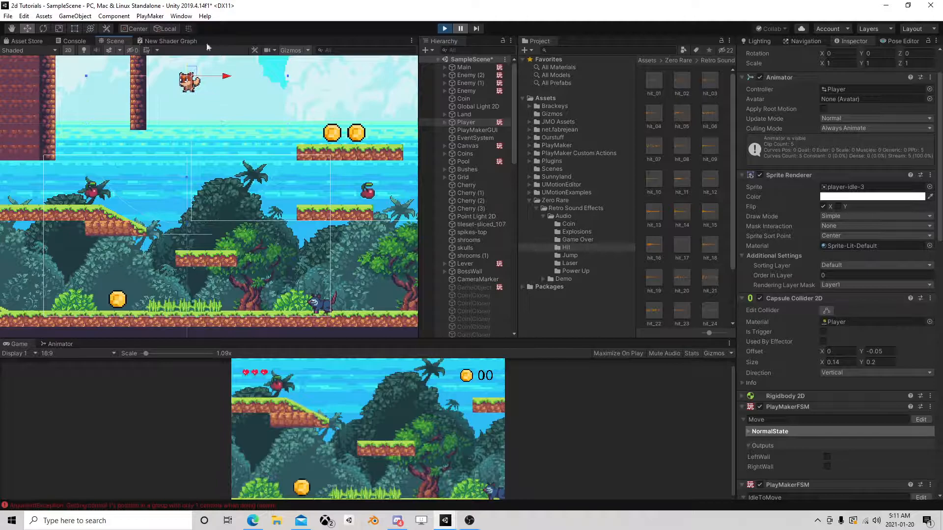
pyautogui.scroll(-6, 211, 139)
pyautogui.press('Up')
pyautogui.moveTo(198, 110); pyautogui.dragTo(217, 101)
pyautogui.click(461, 30)
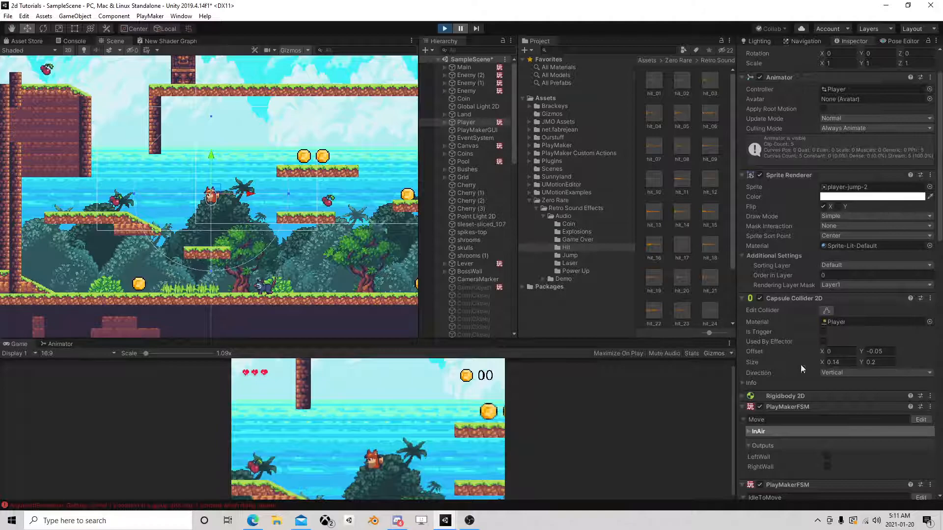
# Inspect State 1's live values in the player's Squash FSM alongside the scene view during the paused fall, and end the playtest.
pyautogui.scroll(-15, 797, 339)
pyautogui.click(920, 425)
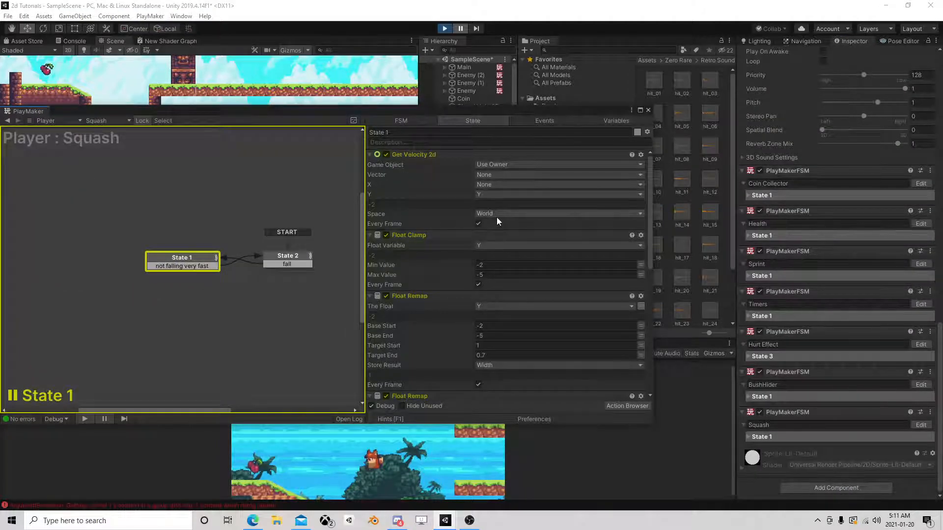
pyautogui.scroll(-3, 491, 222)
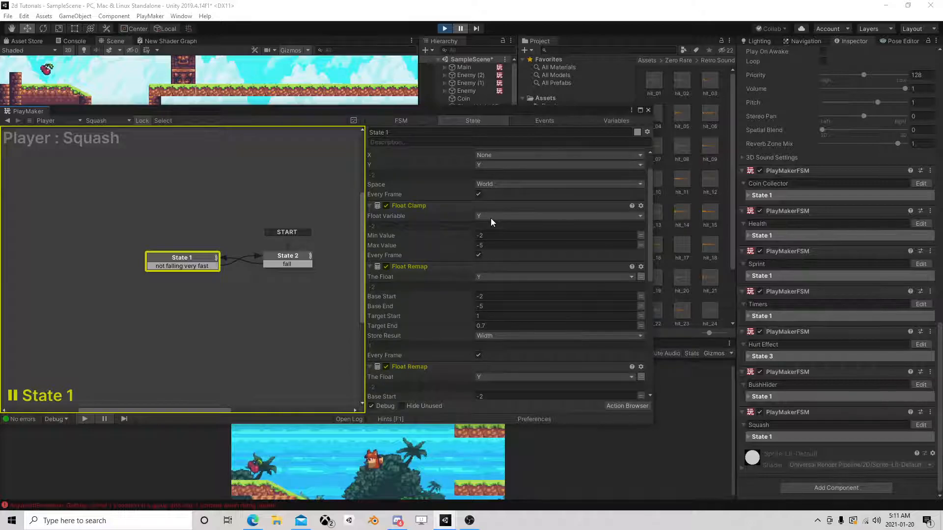
pyautogui.scroll(3, 490, 218)
pyautogui.moveTo(450, 113); pyautogui.dragTo(457, 274)
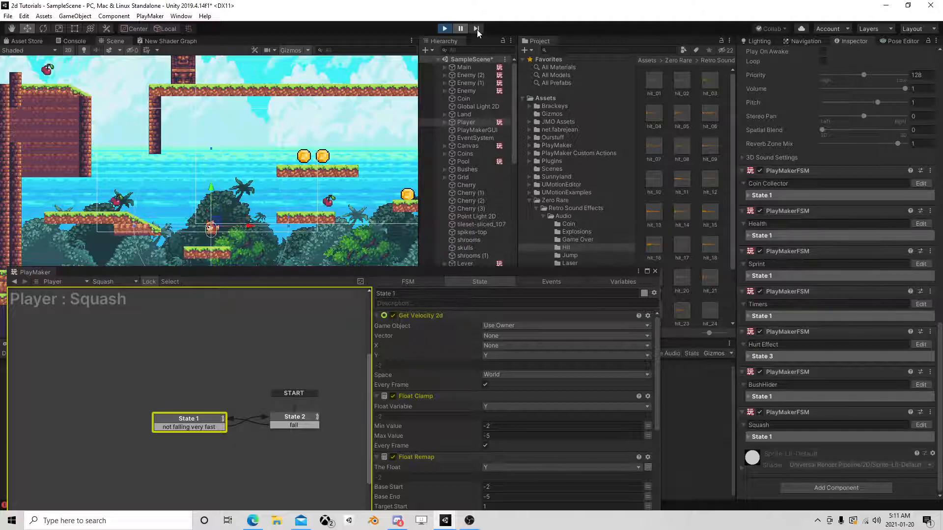
pyautogui.click(449, 31)
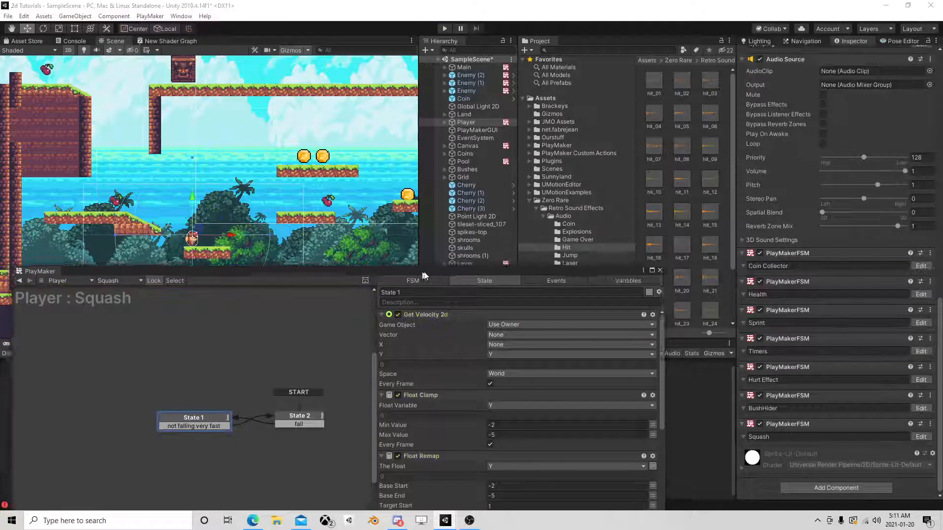
# In State 1, set the Float Clamp's Min Value and the first Float Remap's Base Start to -0.5.
pyautogui.moveTo(419, 272); pyautogui.dragTo(458, 69)
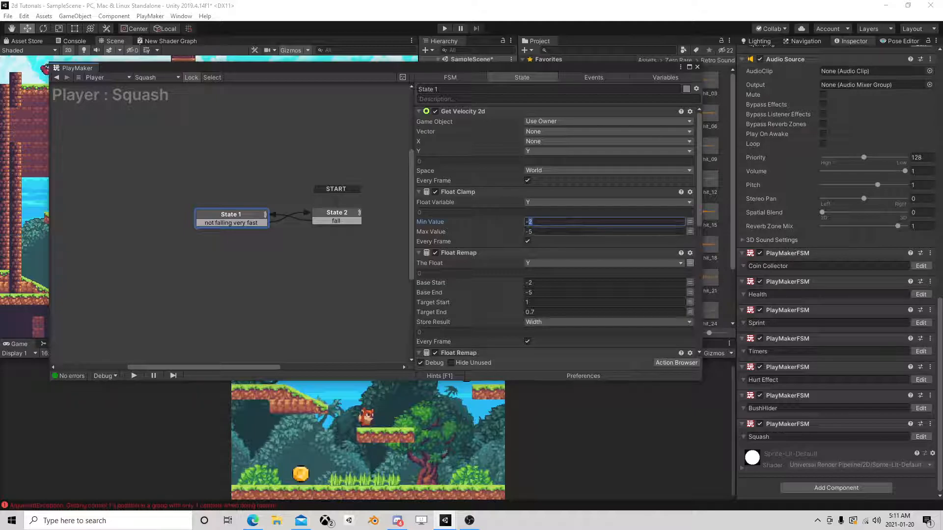
pyautogui.write('0.5')
pyautogui.click(536, 284)
pyautogui.write('0.5')
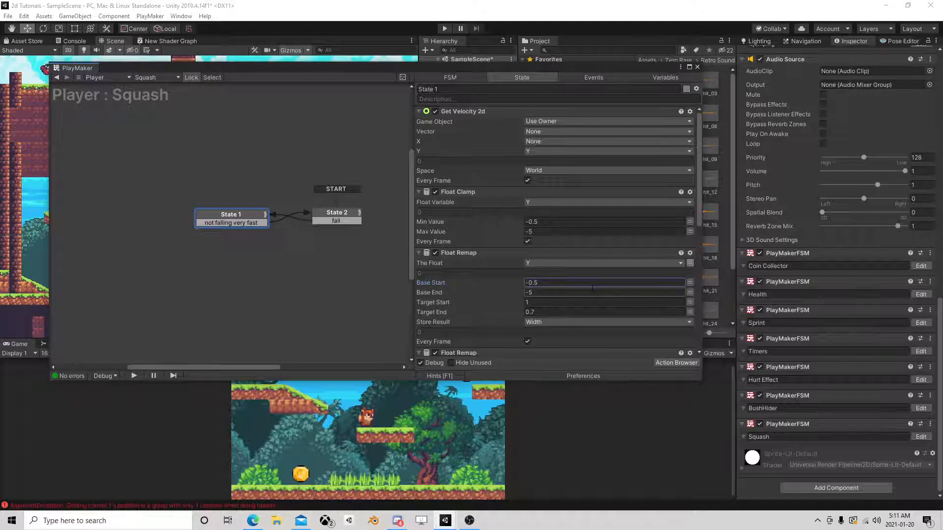
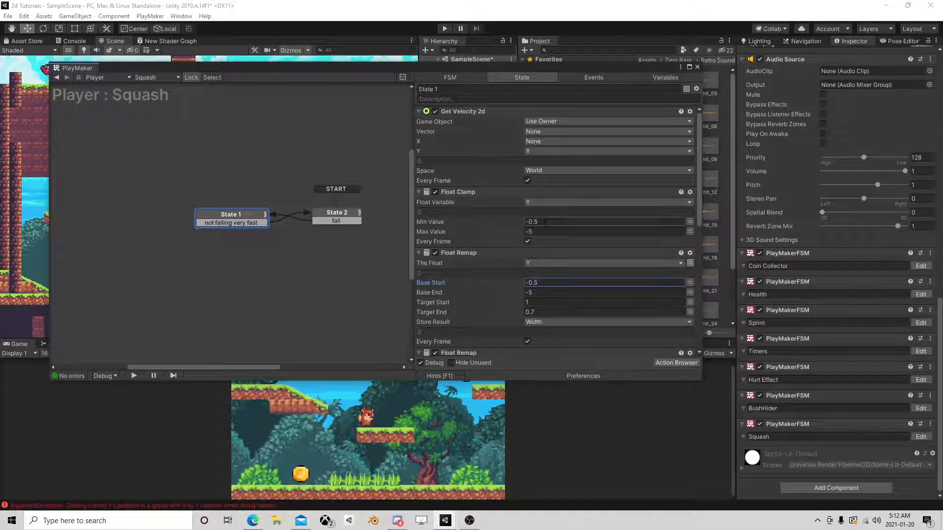
# In State 1's Float Clamp, set the Max Value to -0.5 and the Min Value to -5.
pyautogui.click(502, 234)
pyautogui.write('-0.5')
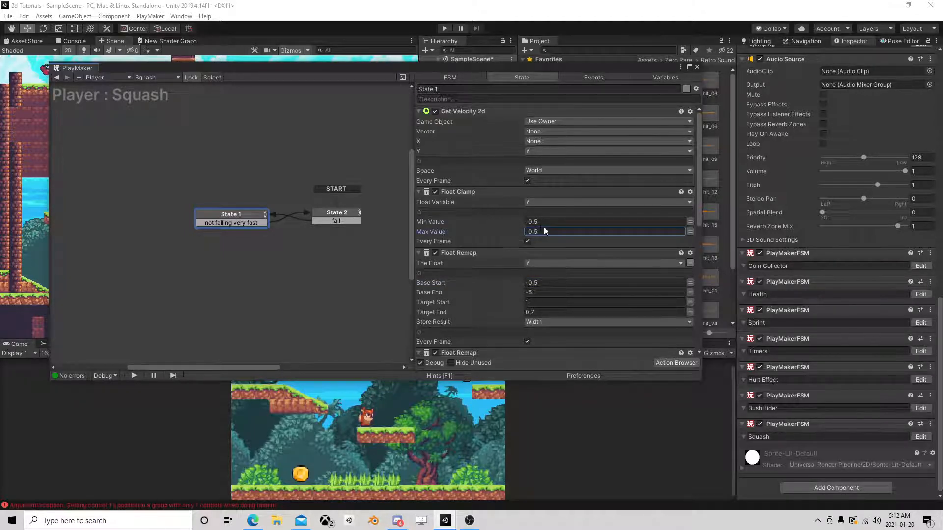
pyautogui.click(506, 222)
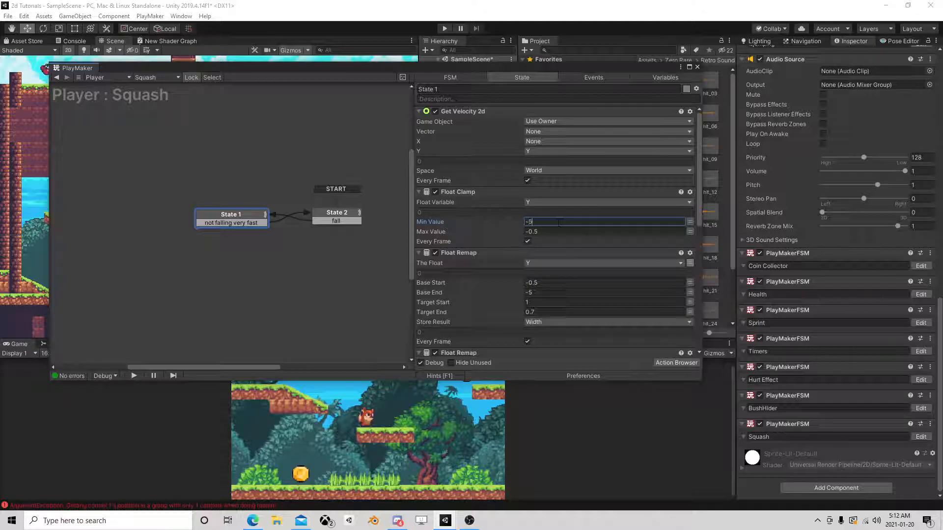
pyautogui.write('-5')
# Close the FSM editor, start a playtest, and lift the player high above its platform in the scene view.
pyautogui.click(698, 67)
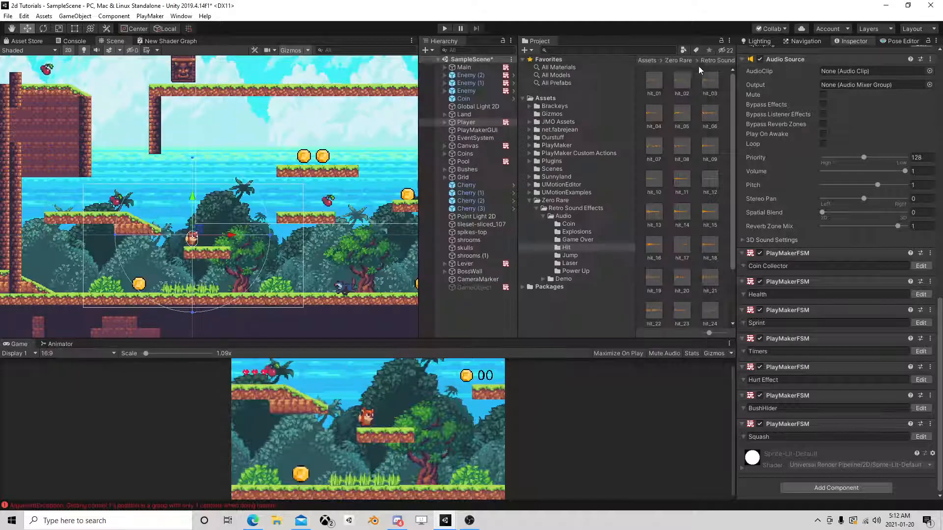
pyautogui.click(459, 28)
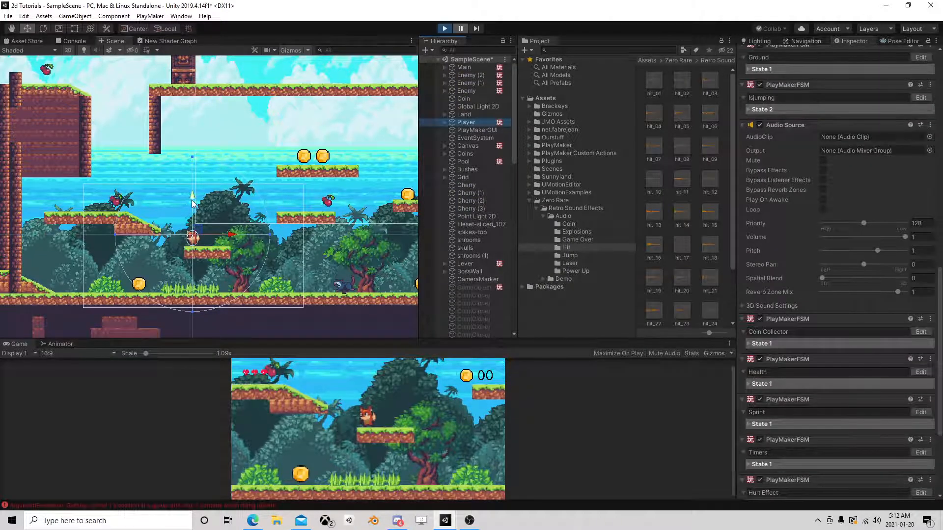
pyautogui.moveTo(193, 198); pyautogui.dragTo(196, 107)
# Advance the game frame by frame to examine the player's stretch as the fall begins.
pyautogui.click(476, 28)
pyautogui.click(476, 29)
pyautogui.click(477, 28)
pyautogui.click(477, 28)
pyautogui.click(477, 29)
pyautogui.click(478, 29)
pyautogui.click(477, 28)
pyautogui.click(477, 28)
pyautogui.click(477, 29)
pyautogui.click(477, 29)
pyautogui.click(478, 28)
pyautogui.click(477, 29)
pyautogui.click(477, 29)
pyautogui.click(477, 28)
pyautogui.click(478, 29)
pyautogui.click(477, 29)
pyautogui.click(477, 28)
pyautogui.click(477, 28)
# Examine the player's shape up close, frame by frame, until it lands on the platform, and end the playtest.
pyautogui.scroll(6, 246, 249)
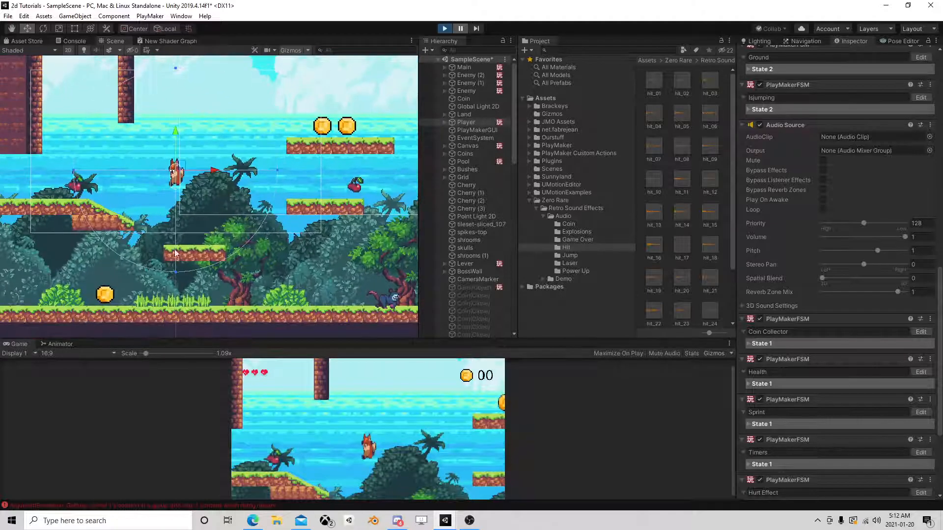
pyautogui.moveTo(167, 230); pyautogui.dragTo(228, 223, button='middle')
pyautogui.scroll(3, 228, 223)
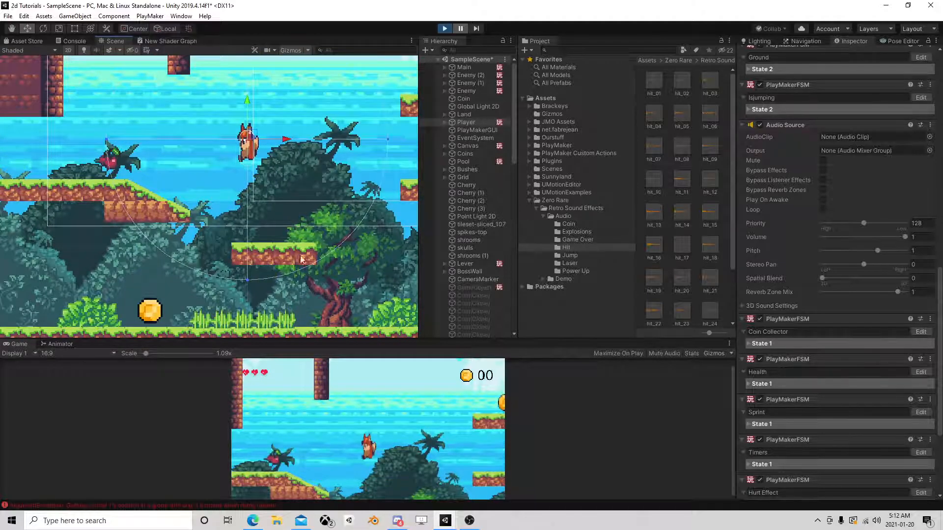
pyautogui.click(478, 28)
pyautogui.click(478, 29)
pyautogui.click(479, 28)
pyautogui.click(479, 28)
pyautogui.click(479, 28)
pyautogui.click(479, 28)
pyautogui.click(479, 28)
pyautogui.click(479, 28)
pyautogui.click(479, 28)
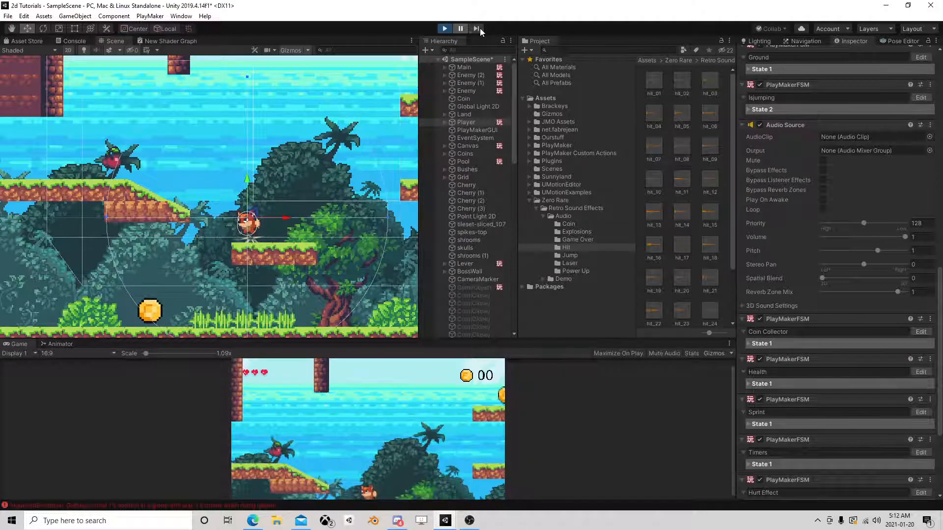
pyautogui.click(479, 28)
pyautogui.click(479, 28)
pyautogui.click(479, 28)
pyautogui.click(444, 28)
# Reopen the player's Squash FSM and move State 1 farther away from State 2.
pyautogui.click(462, 123)
pyautogui.click(920, 437)
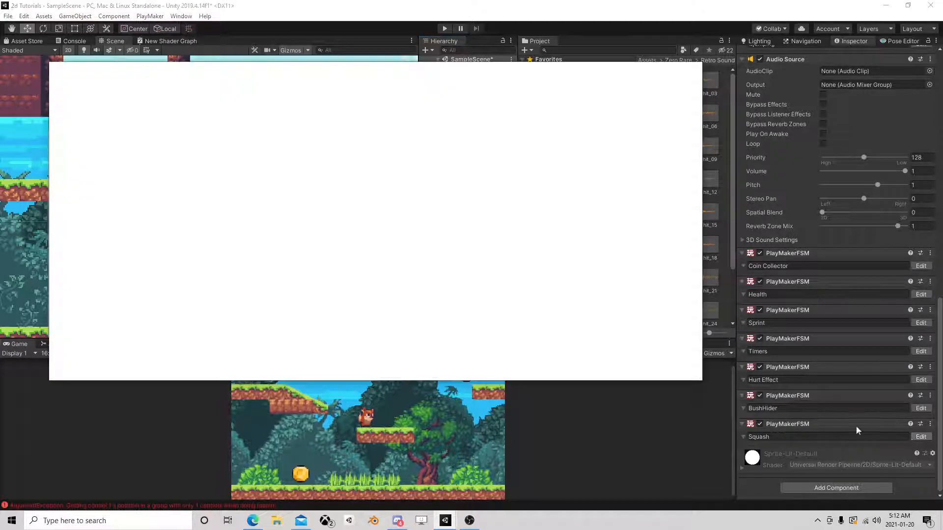
pyautogui.moveTo(311, 213); pyautogui.dragTo(316, 210, button='middle')
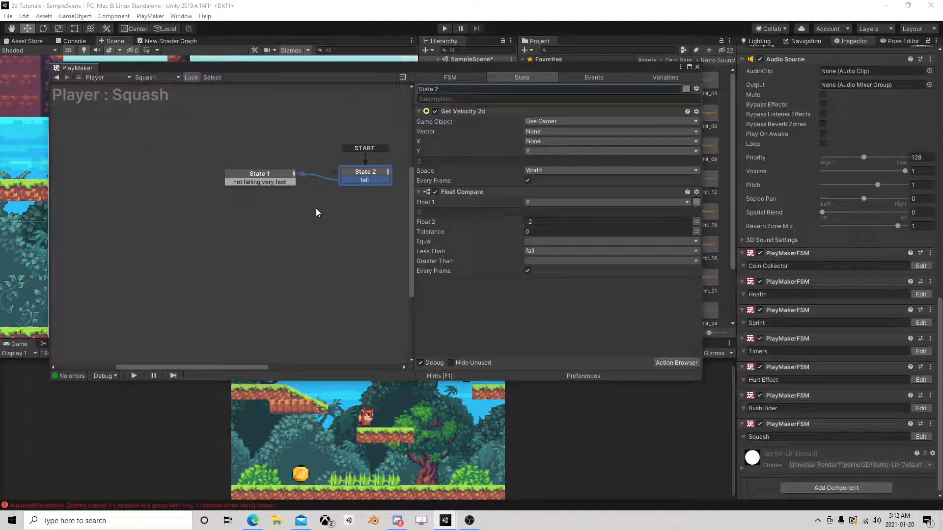
pyautogui.click(362, 175)
pyautogui.moveTo(273, 172); pyautogui.dragTo(235, 172)
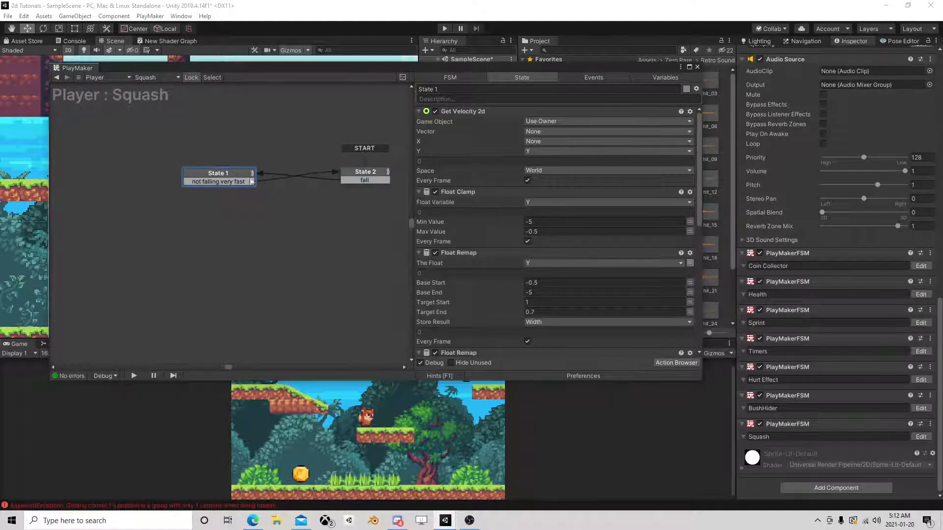
# Add a new state below State 1 and redirect State 1's "not falling very fast" transition to it.
pyautogui.rightClick(172, 222)
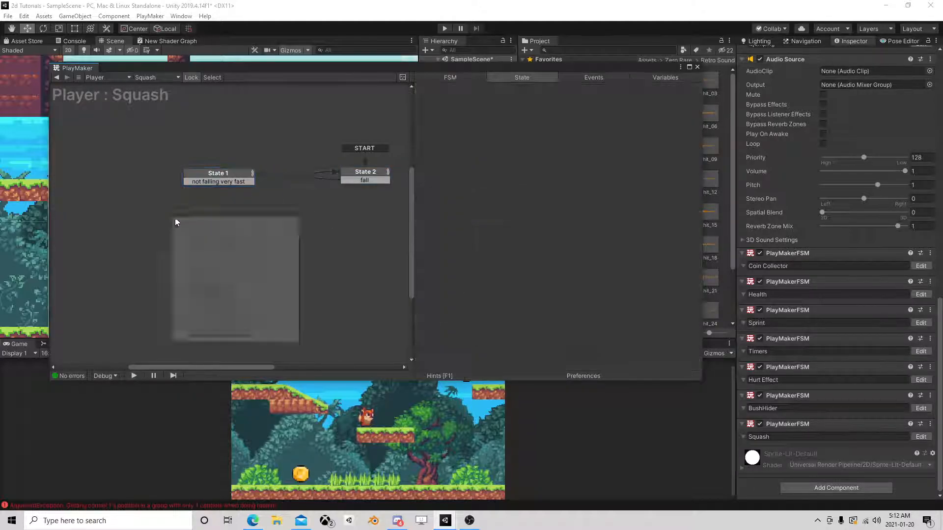
pyautogui.click(196, 222)
pyautogui.moveTo(192, 228); pyautogui.dragTo(217, 229)
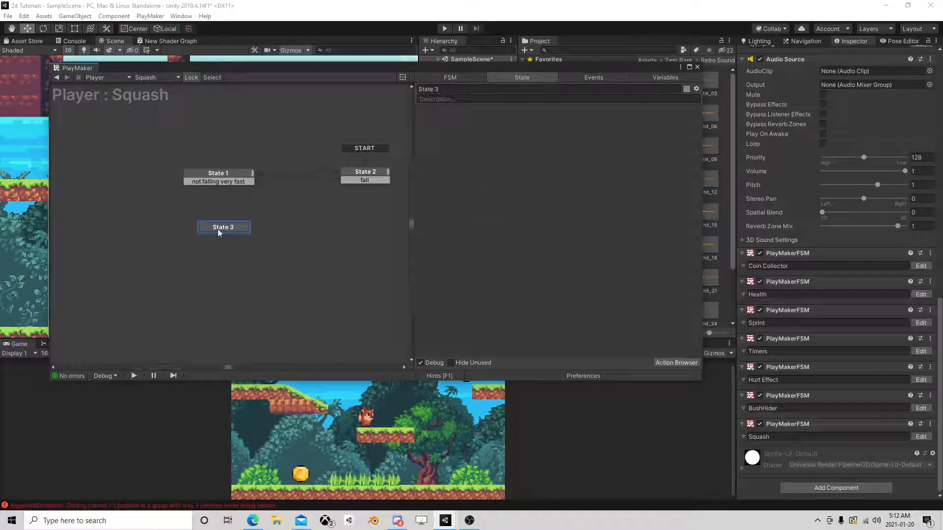
pyautogui.moveTo(231, 180); pyautogui.dragTo(240, 223)
# In State 1's Float Compare action, set Float 2 to -0.5.
pyautogui.click(239, 173)
pyautogui.scroll(-3, 534, 305)
pyautogui.doubleClick(530, 290)
pyautogui.moveTo(530, 291); pyautogui.dragTo(517, 291)
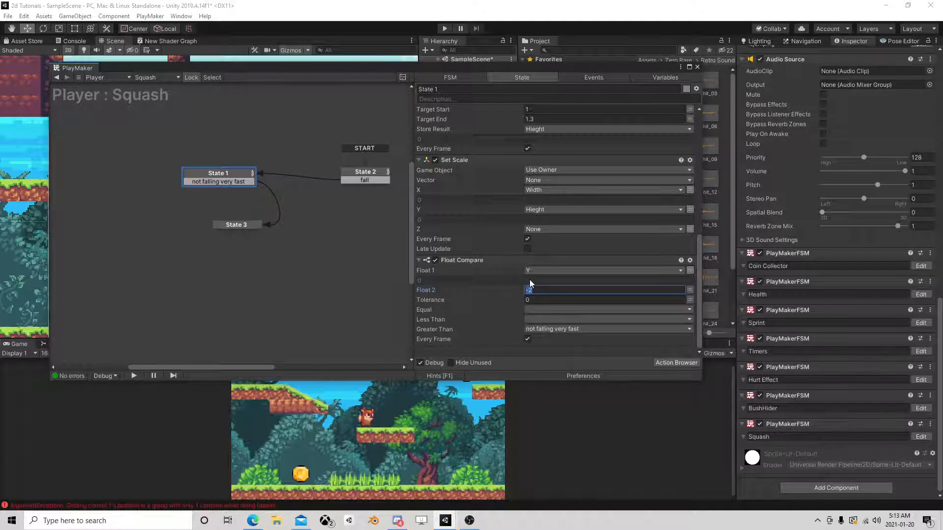
pyautogui.write('0.5')
pyautogui.press('Home')
pyautogui.write('-')
# Line up State 3 beneath State 1 and add a Float Interpolate action to State 3.
pyautogui.moveTo(236, 225); pyautogui.dragTo(221, 222)
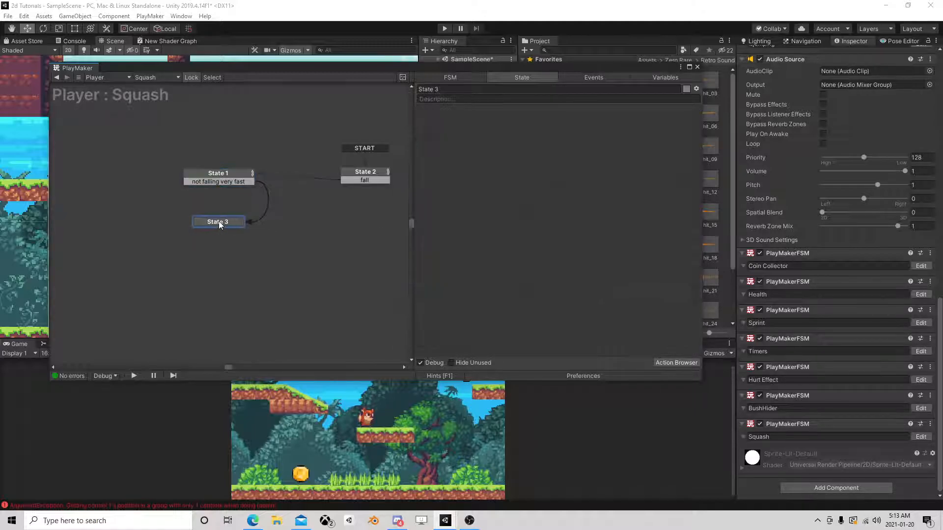
pyautogui.click(237, 175)
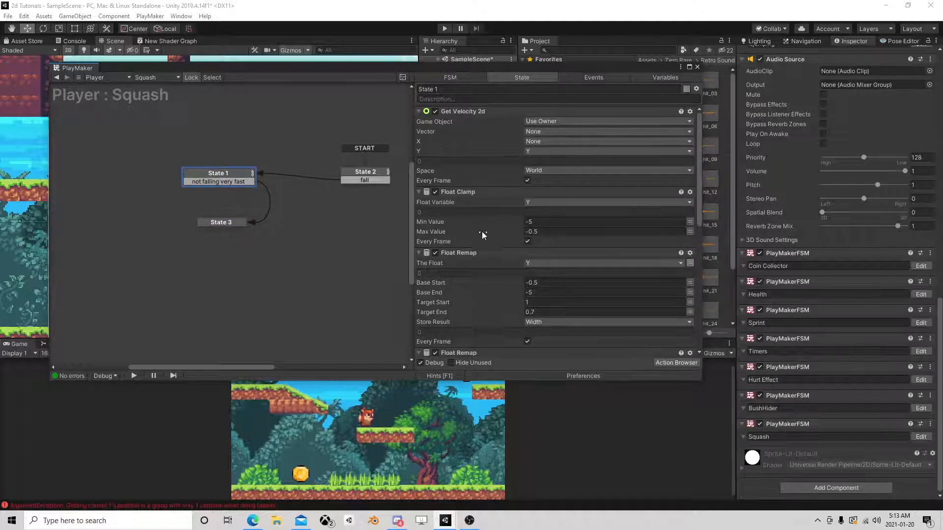
pyautogui.click(229, 221)
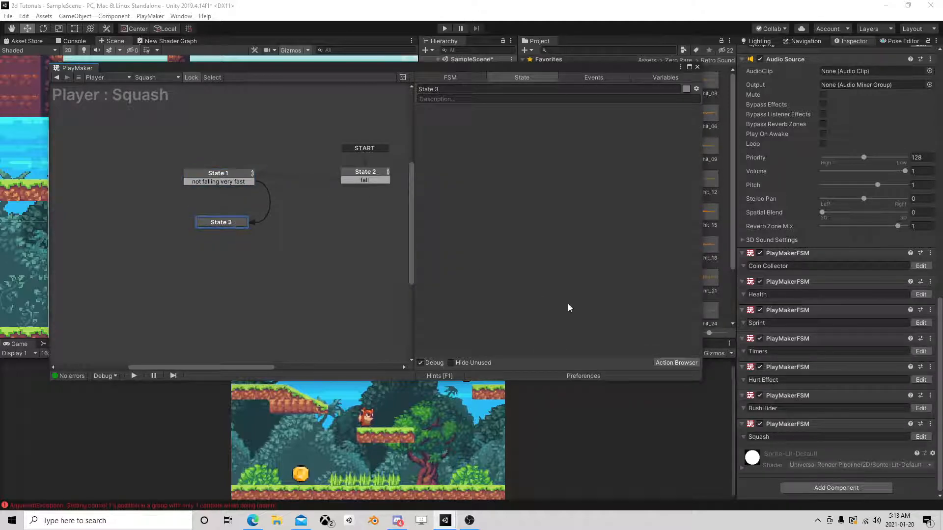
pyautogui.click(676, 363)
pyautogui.write('interpol')
pyautogui.doubleClick(192, 153)
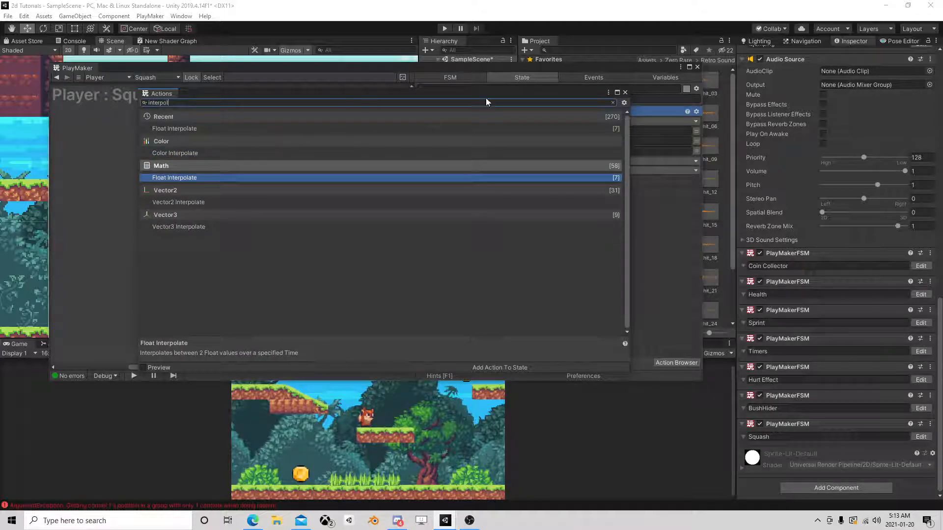
pyautogui.click(625, 92)
# Add a Get Scale action above the Float Interpolate in State 3.
pyautogui.click(677, 363)
pyautogui.write('get scale')
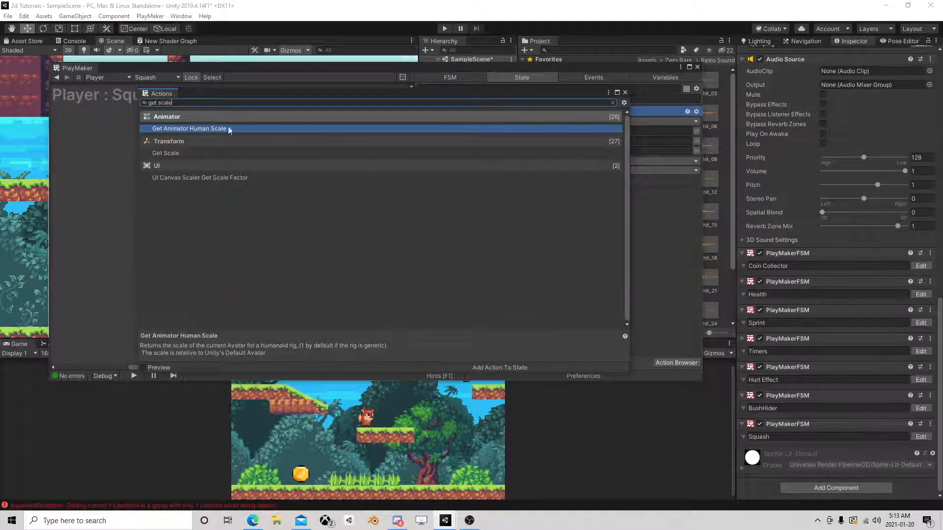
pyautogui.doubleClick(182, 153)
pyautogui.click(624, 92)
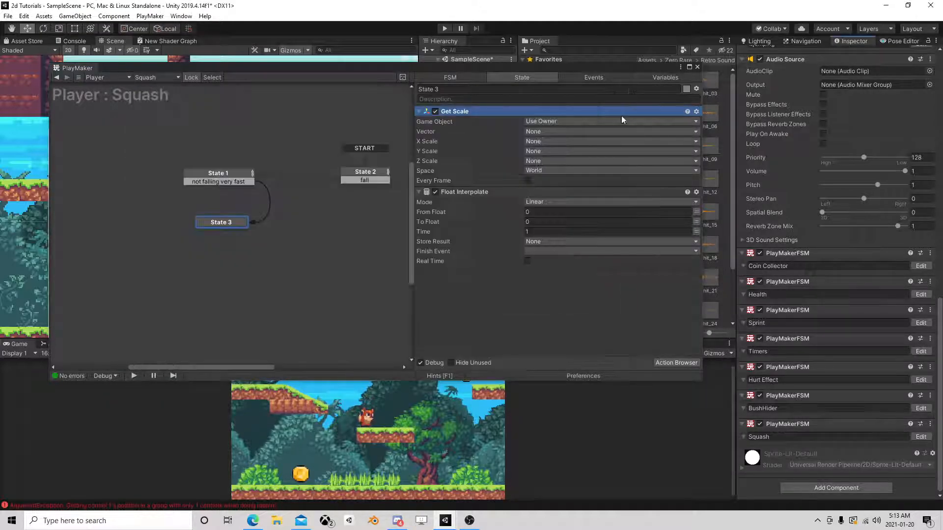
# In Get Scale, store the Y Scale in variable Y and the X Scale in a new variable named X.
pyautogui.click(544, 140)
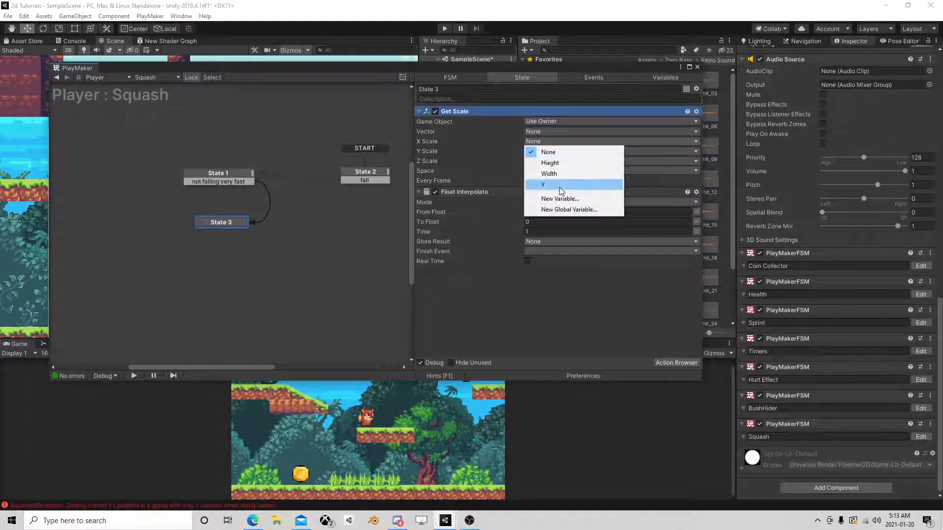
pyautogui.click(536, 152)
pyautogui.click(536, 152)
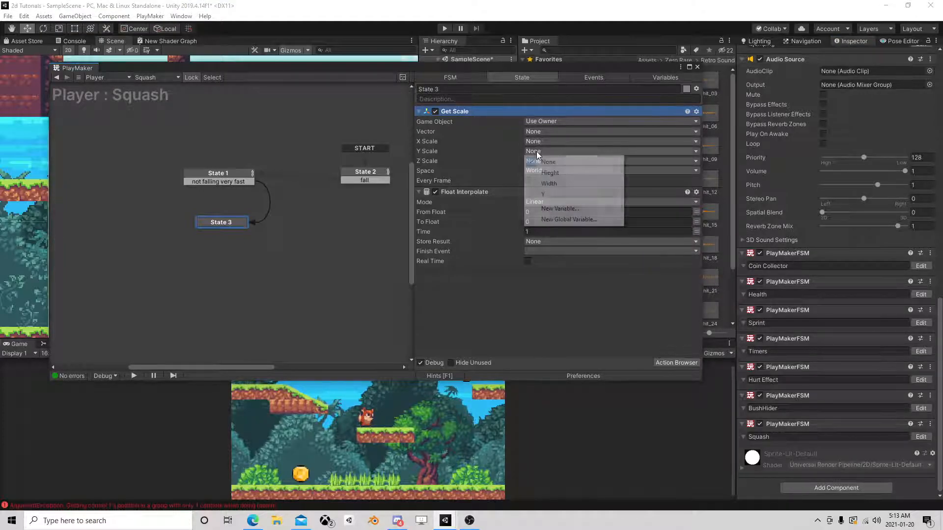
pyautogui.click(543, 194)
pyautogui.click(543, 141)
pyautogui.click(563, 200)
pyautogui.write('X')
pyautogui.press('Return')
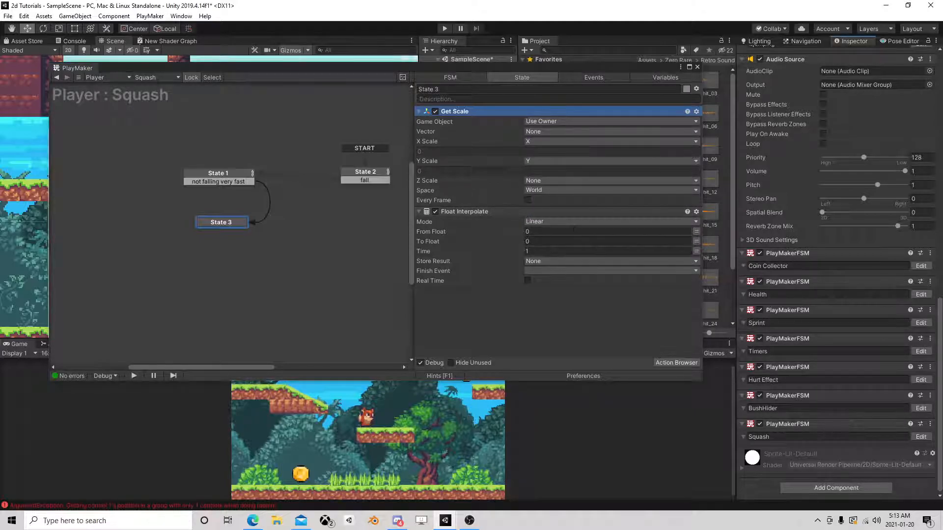
# Make the Float Interpolate start from variable X and store its result in a new variable named newX.
pyautogui.click(696, 232)
pyautogui.click(657, 231)
pyautogui.click(546, 276)
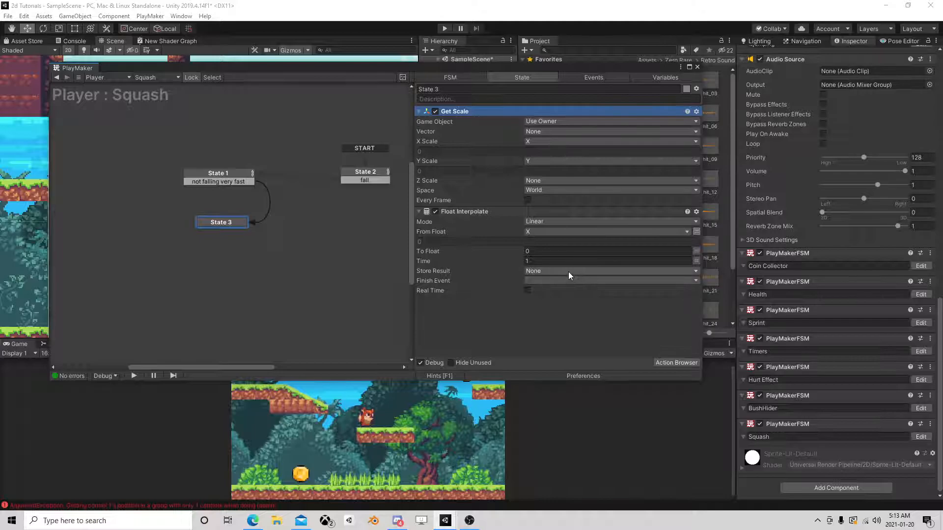
pyautogui.click(555, 272)
pyautogui.click(564, 339)
pyautogui.write('newX')
pyautogui.press('Return')
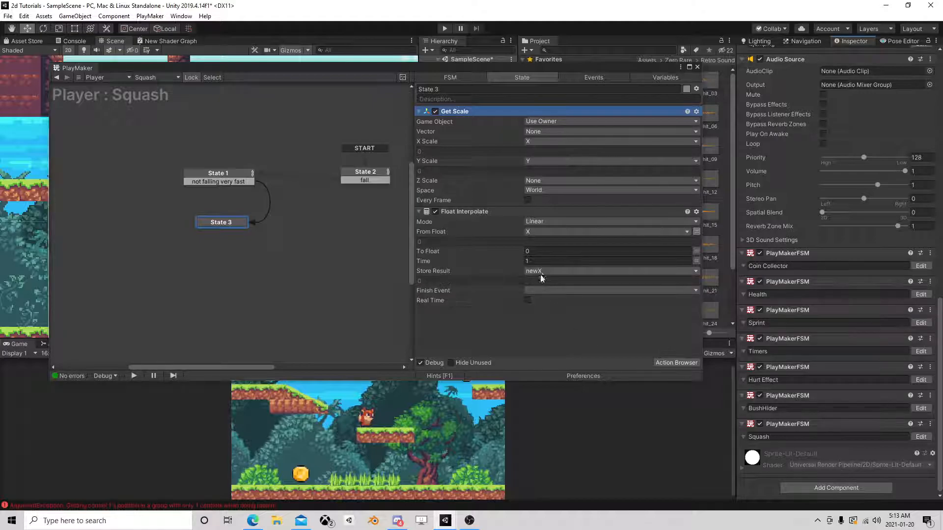
# Set the Float Interpolate's To Float to 1.5 and its Time to 0.3.
pyautogui.click(540, 251)
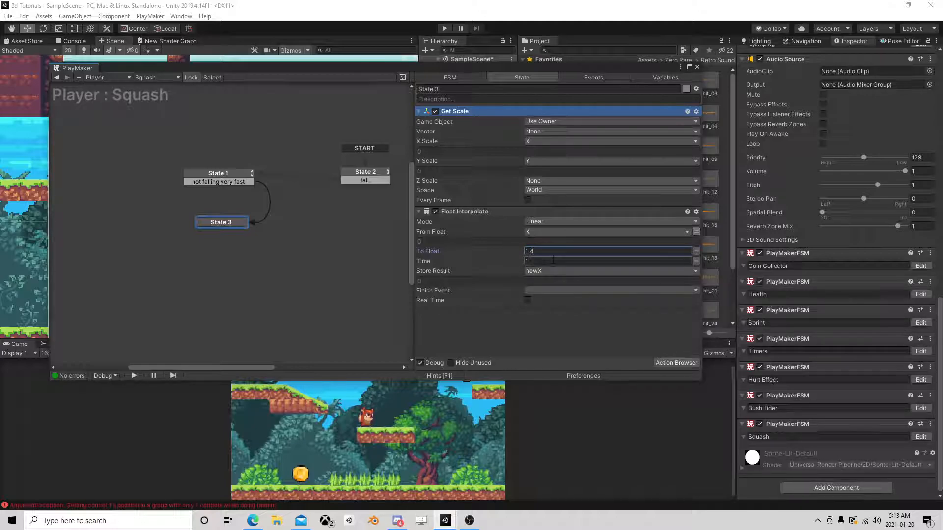
pyautogui.press('BackSpace')
pyautogui.write('5')
pyautogui.click(536, 260)
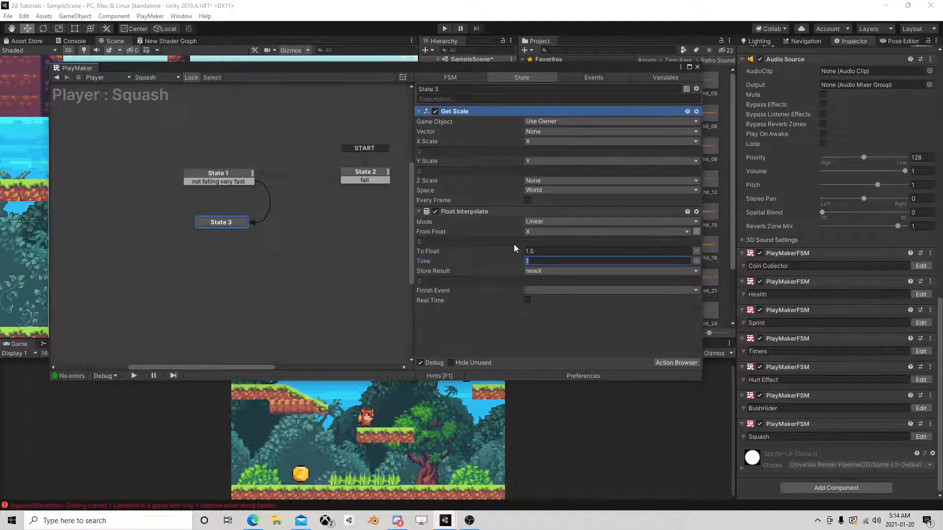
pyautogui.press('BackSpace')
pyautogui.write('.4')
pyautogui.press('Return')
pyautogui.moveTo(539, 262); pyautogui.dragTo(514, 260)
pyautogui.press('BackSpace')
pyautogui.write('.3')
pyautogui.press('Return')
# Set the Float Interpolate's Finish Event to FINISHED and add it as a transition on State 3.
pyautogui.click(551, 290)
pyautogui.click(445, 322)
pyautogui.click(550, 290)
pyautogui.click(567, 333)
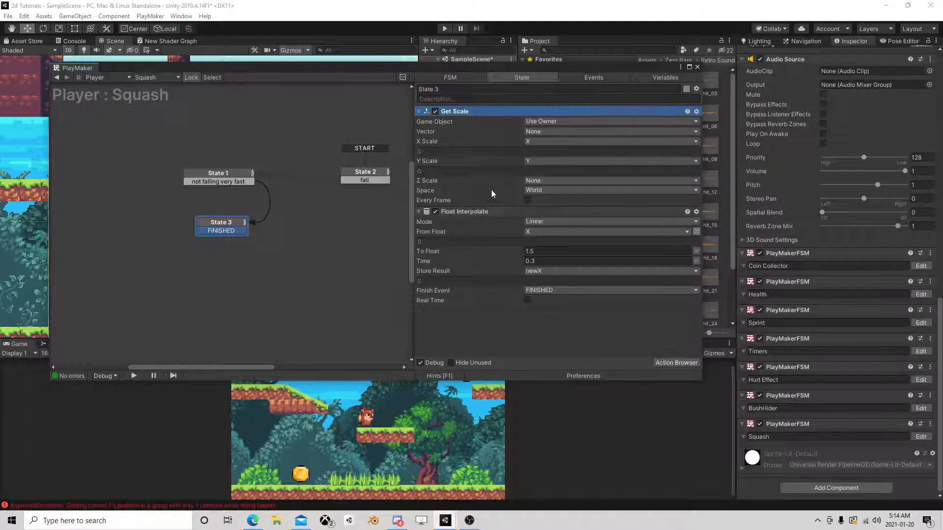
# Duplicate the Float Interpolate action within State 3.
pyautogui.rightClick(464, 209)
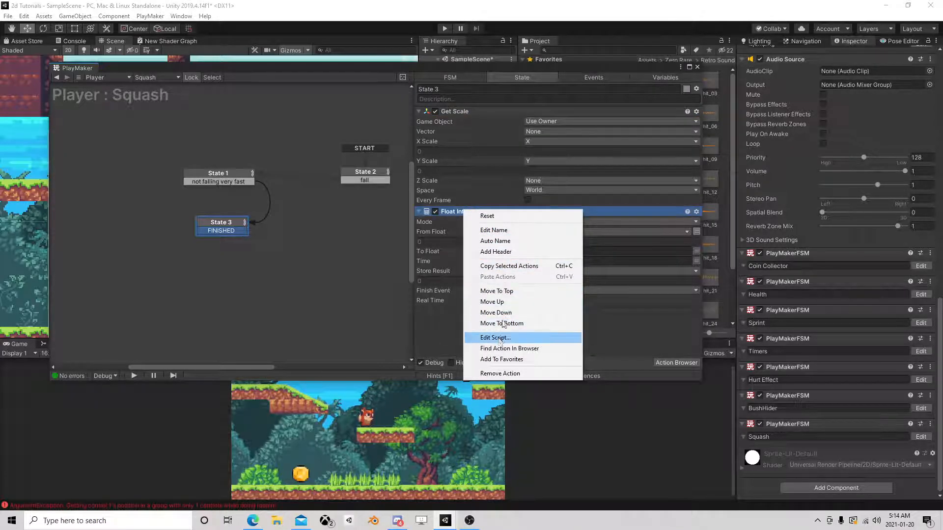
pyautogui.click(509, 266)
pyautogui.rightClick(457, 212)
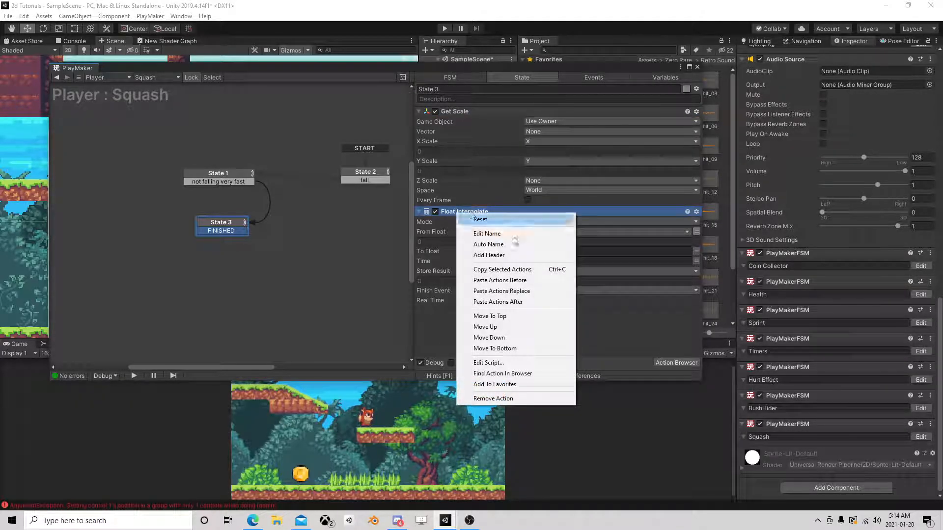
pyautogui.click(511, 293)
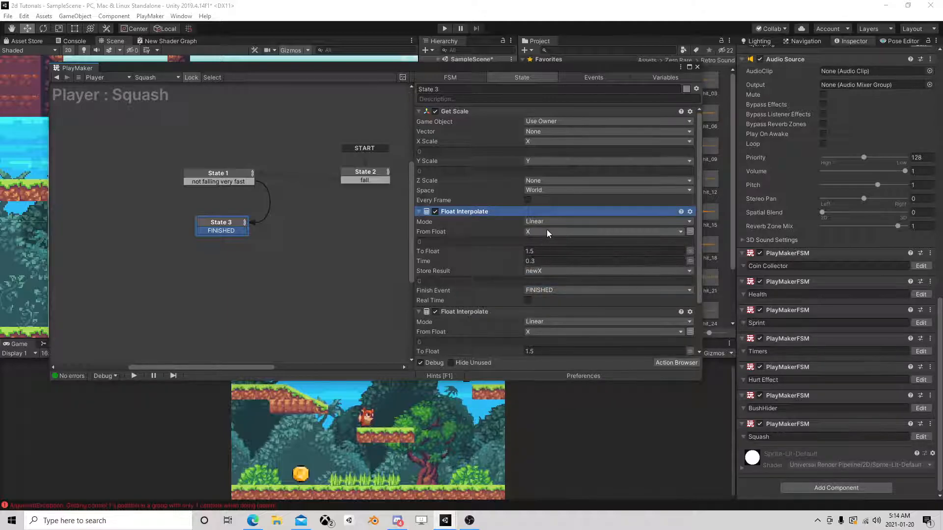
# In the upper Float Interpolate, set From Float to variable Y and To Float to 0.5.
pyautogui.click(566, 231)
pyautogui.click(547, 268)
pyautogui.click(539, 251)
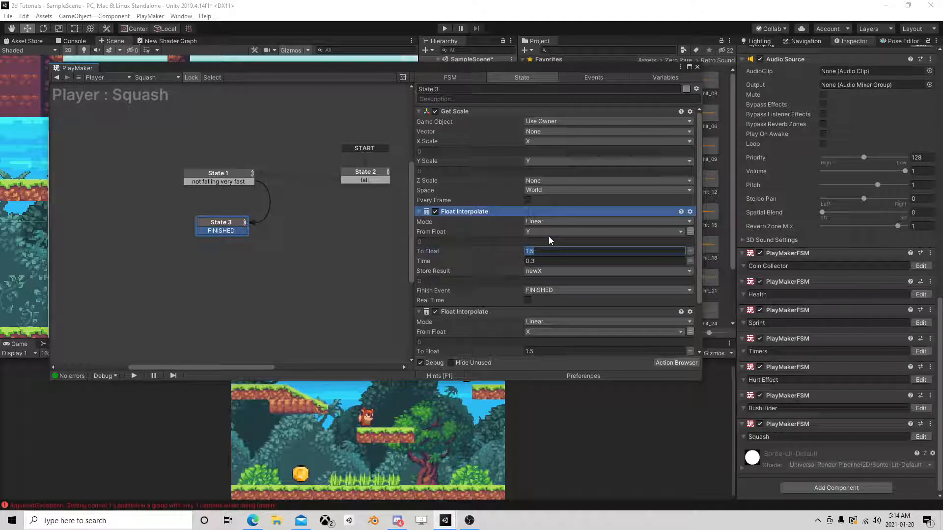
pyautogui.write('0.6')
pyautogui.scroll(-1, 553, 266)
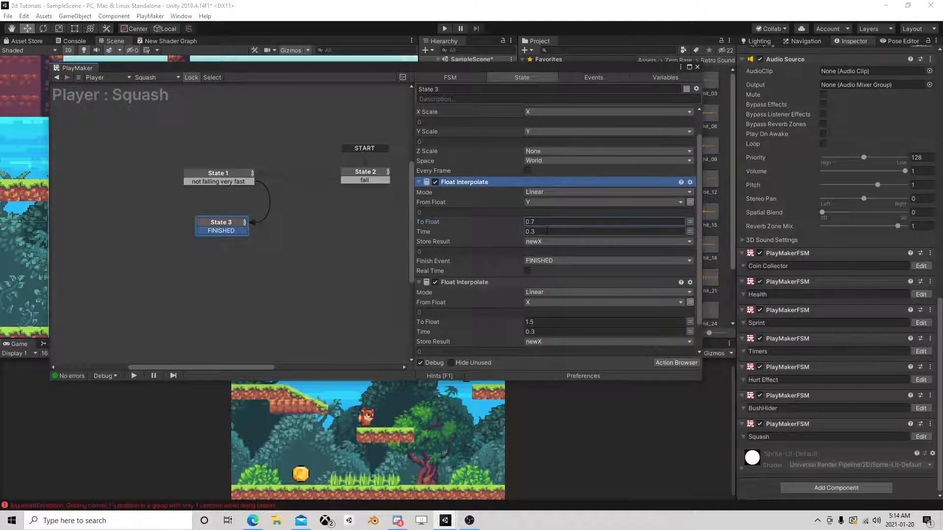
pyautogui.scroll(-1, 553, 276)
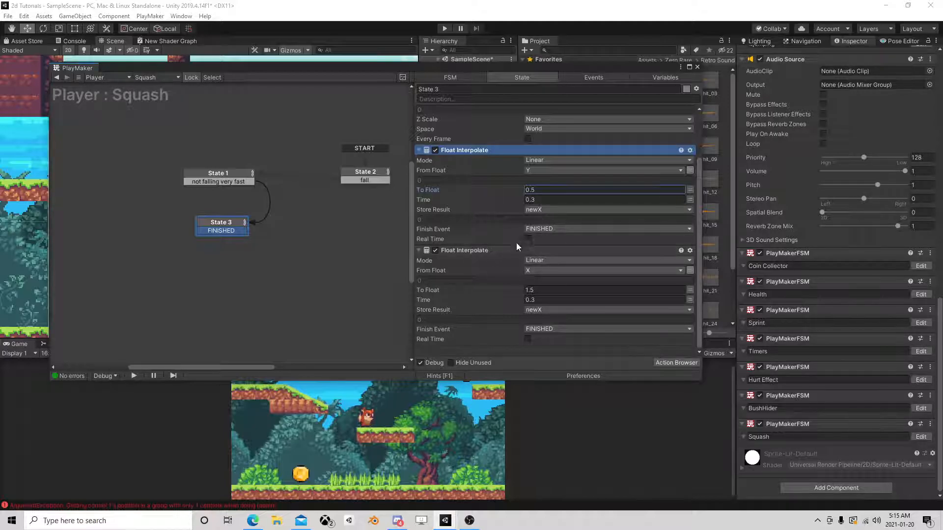
# Store the upper Float Interpolate's result in a new variable named newY.
pyautogui.click(546, 210)
pyautogui.click(551, 289)
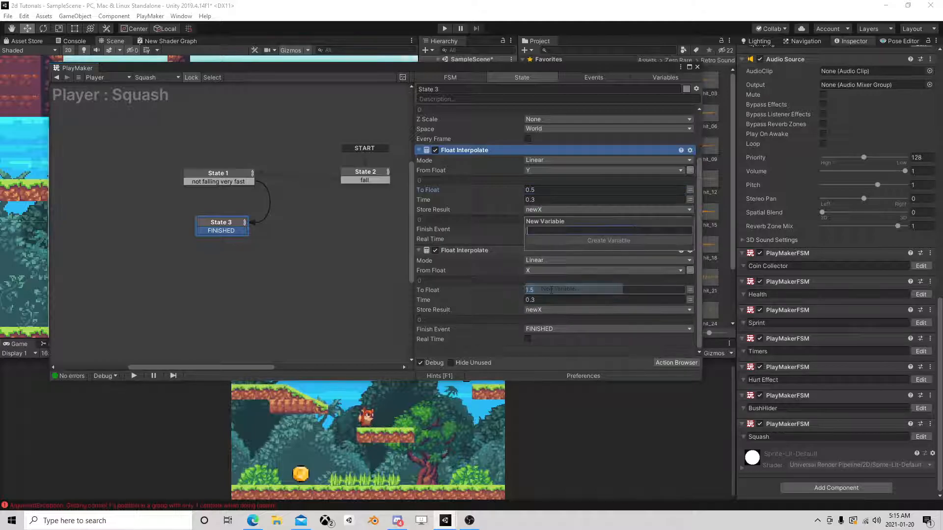
pyautogui.write('newY')
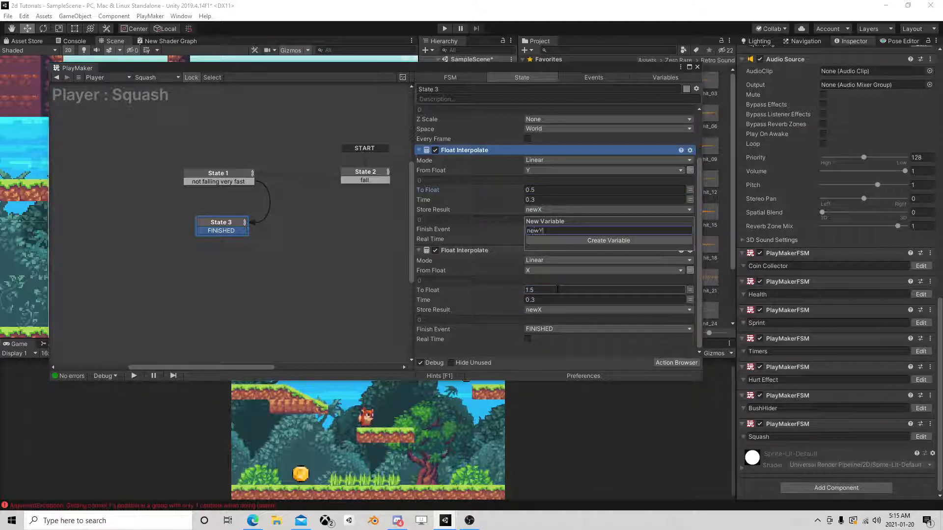
pyautogui.press('Return')
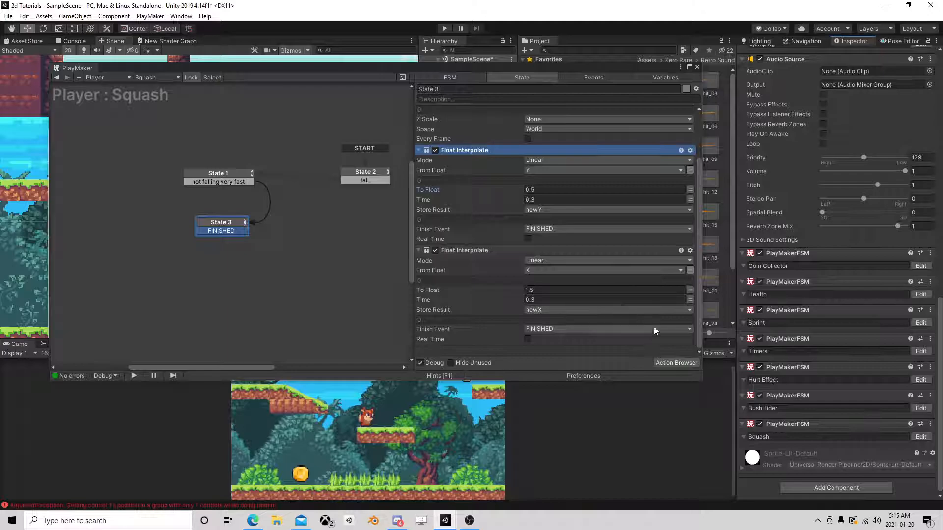
# Add a Set Scale action to State 3 and place it last in the action list.
pyautogui.click(684, 365)
pyautogui.write('set')
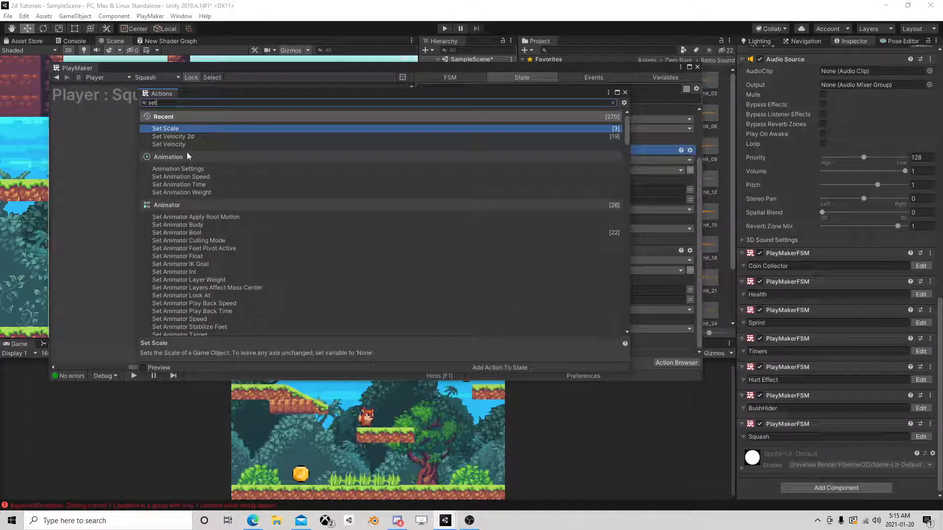
pyautogui.doubleClick(167, 128)
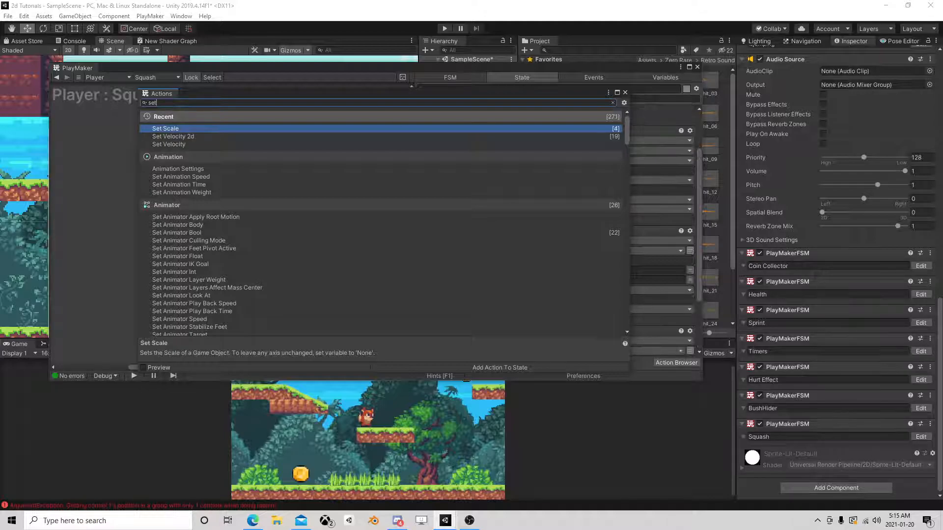
pyautogui.click(625, 92)
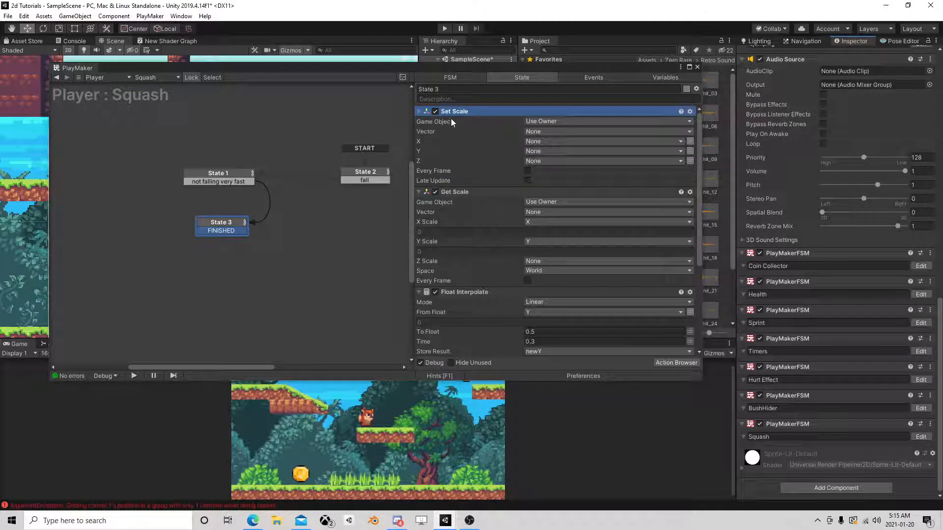
pyautogui.rightClick(456, 111)
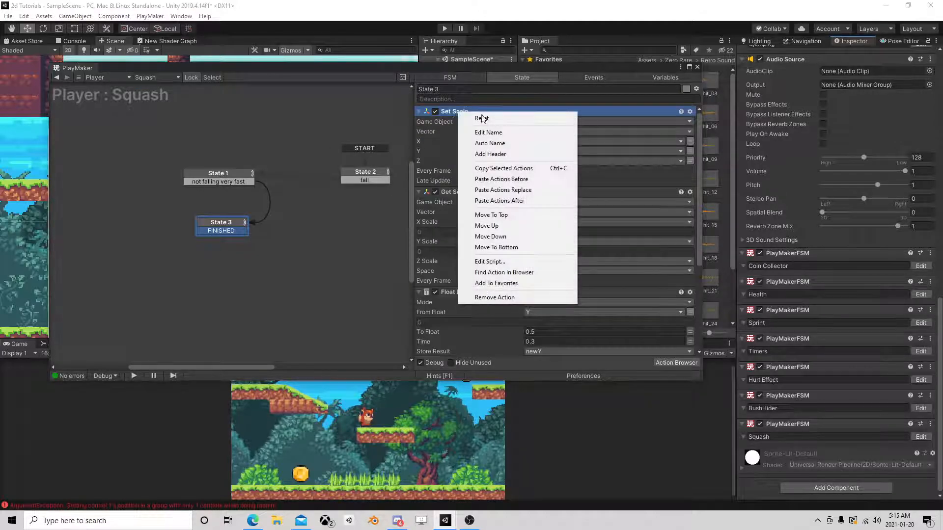
pyautogui.click(501, 248)
# Set the Set Scale action's X to newX and Y to newY, and enable Every Frame.
pyautogui.click(538, 300)
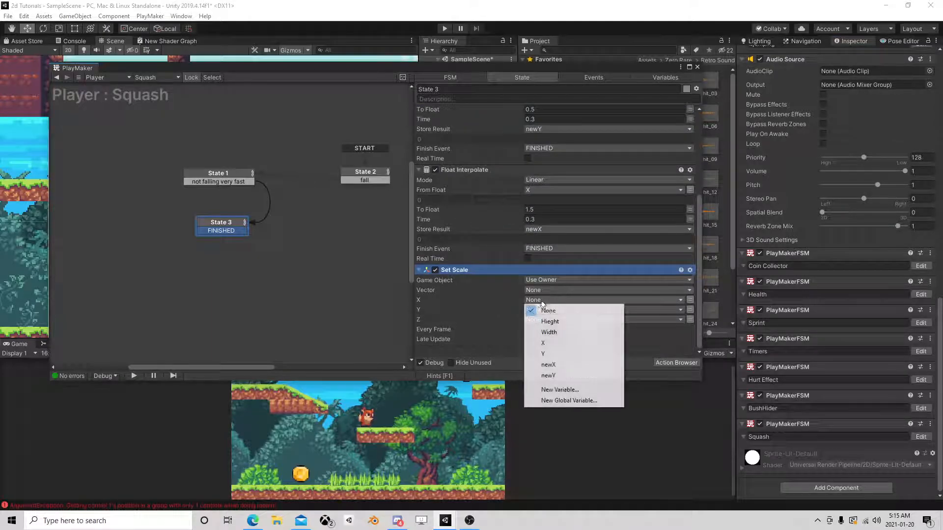
pyautogui.click(548, 365)
pyautogui.click(544, 320)
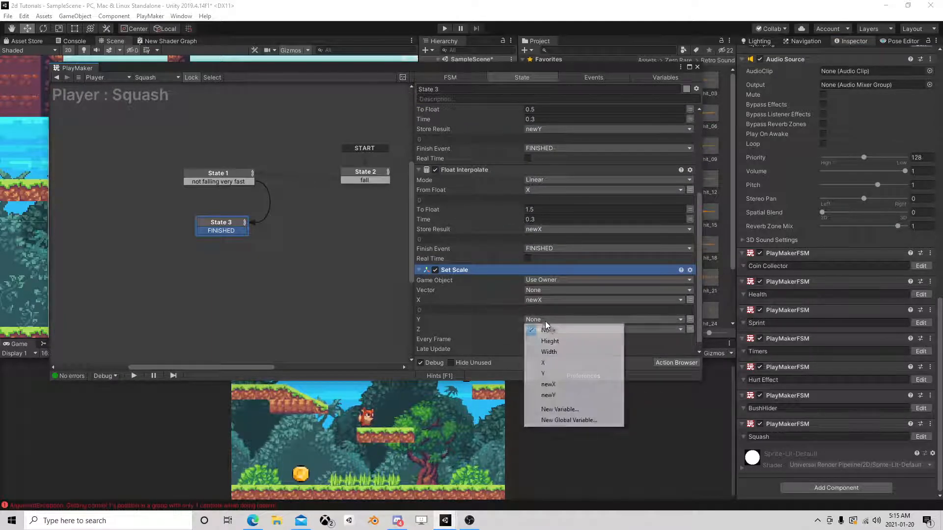
pyautogui.click(548, 395)
pyautogui.scroll(-1, 517, 332)
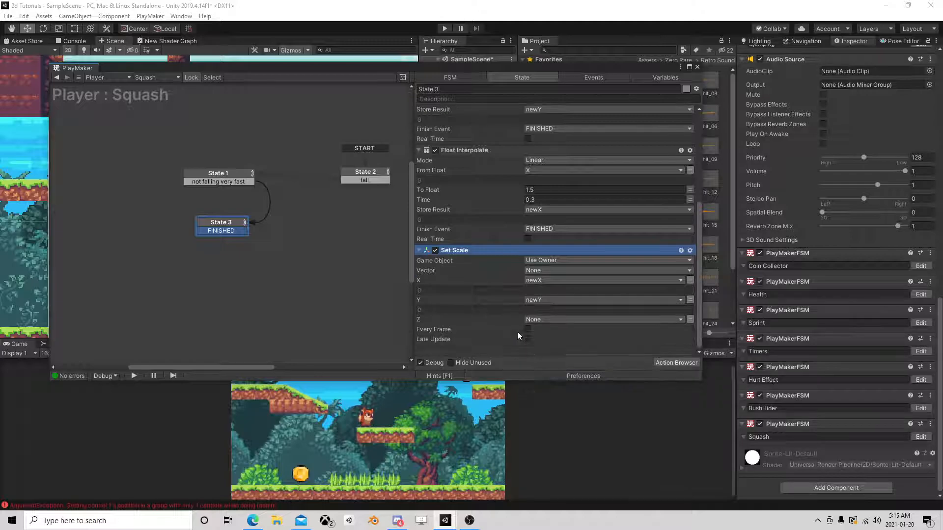
pyautogui.scroll(5, 583, 268)
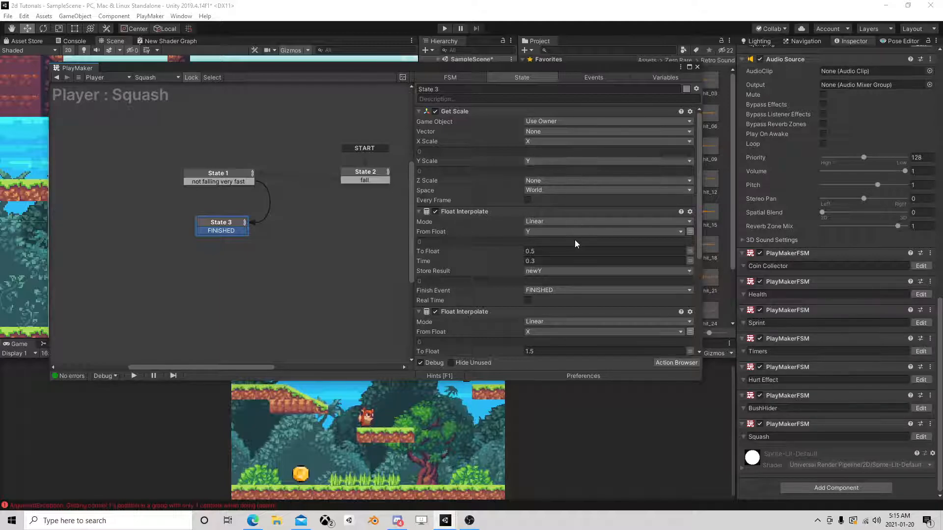
pyautogui.scroll(-4, 575, 240)
pyautogui.scroll(4, 577, 250)
pyautogui.scroll(-2, 588, 165)
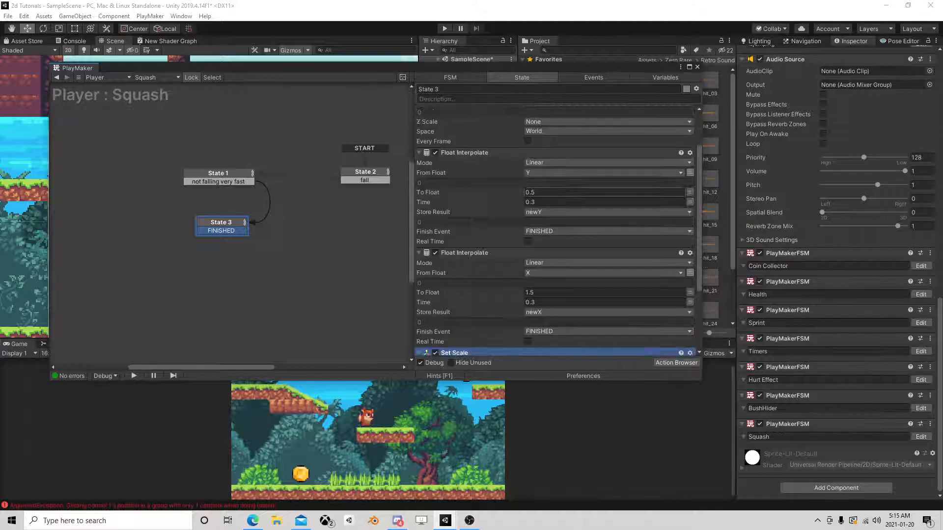
# Store the upper Float Interpolate's result in variable Y and the lower one's in variable X.
pyautogui.click(545, 214)
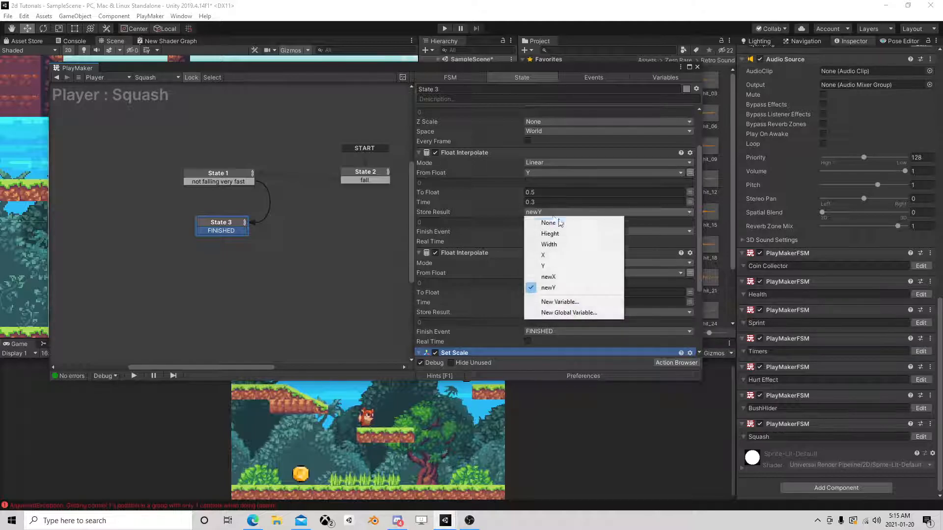
pyautogui.click(560, 254)
pyautogui.scroll(-1, 561, 251)
pyautogui.click(546, 283)
pyautogui.click(540, 315)
# Change the Set Scale action's X to variable X and its Y to variable Y, leaving Z at None.
pyautogui.scroll(-3, 558, 272)
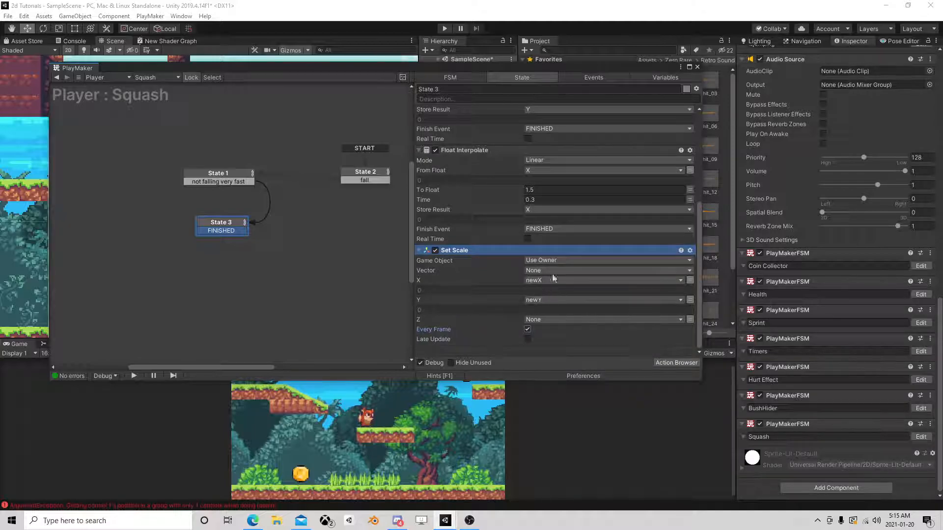
pyautogui.click(553, 280)
pyautogui.click(541, 318)
pyautogui.click(540, 319)
pyautogui.click(543, 373)
pyautogui.click(529, 320)
pyautogui.click(549, 330)
pyautogui.click(541, 301)
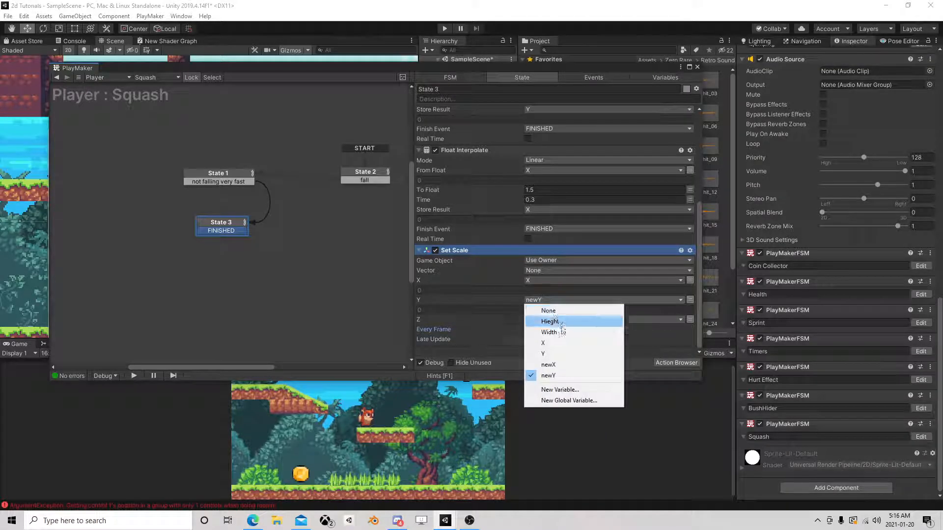
pyautogui.click(555, 352)
# Delete the unused newX and newY variables from the Squash FSM and return to State 3's actions.
pyautogui.click(666, 78)
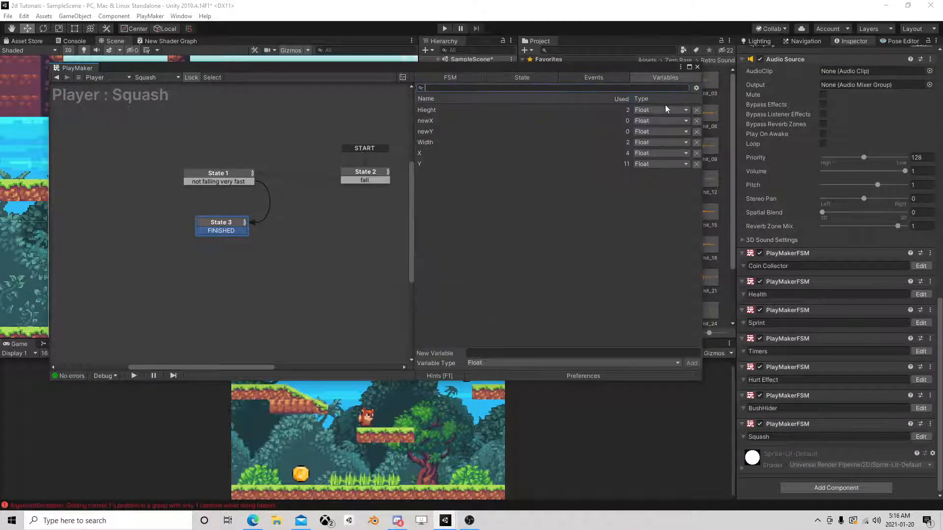
pyautogui.click(696, 121)
pyautogui.click(696, 121)
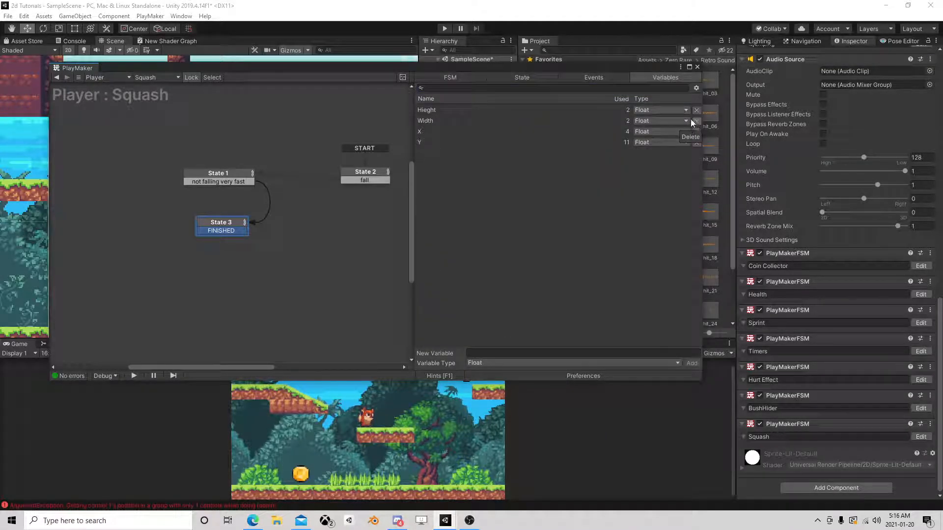
pyautogui.click(523, 77)
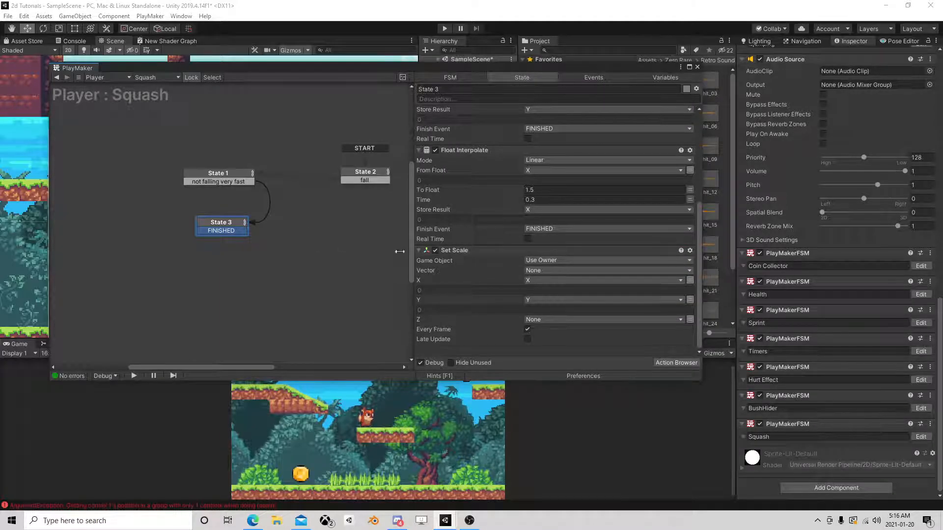
# Add a new State 4 beside State 3 and link State 3's FINISHED transition to it.
pyautogui.rightClick(291, 219)
pyautogui.click(319, 223)
pyautogui.moveTo(238, 231); pyautogui.dragTo(303, 223)
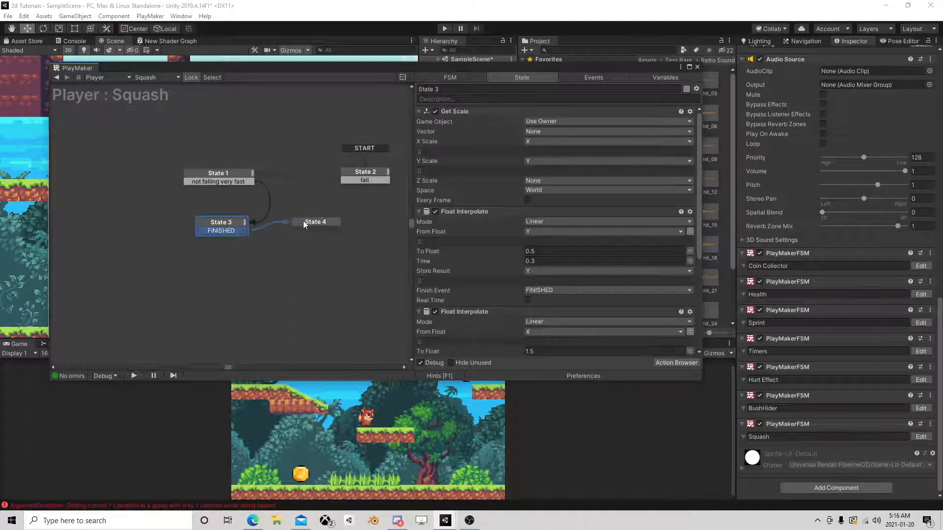
# Copy both Float Interpolate actions and the Set Scale action from State 3 into State 4.
pyautogui.click(459, 110)
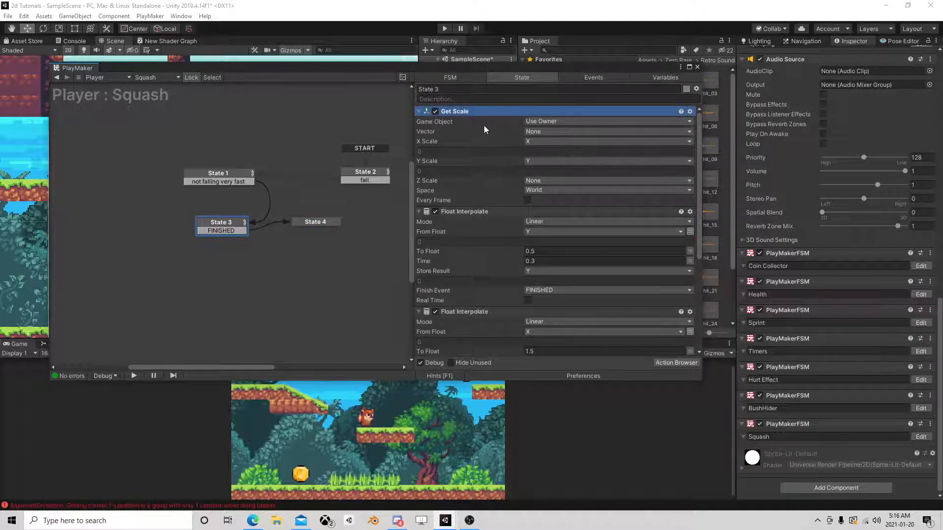
pyautogui.click(482, 212)
pyautogui.scroll(-5, 476, 284)
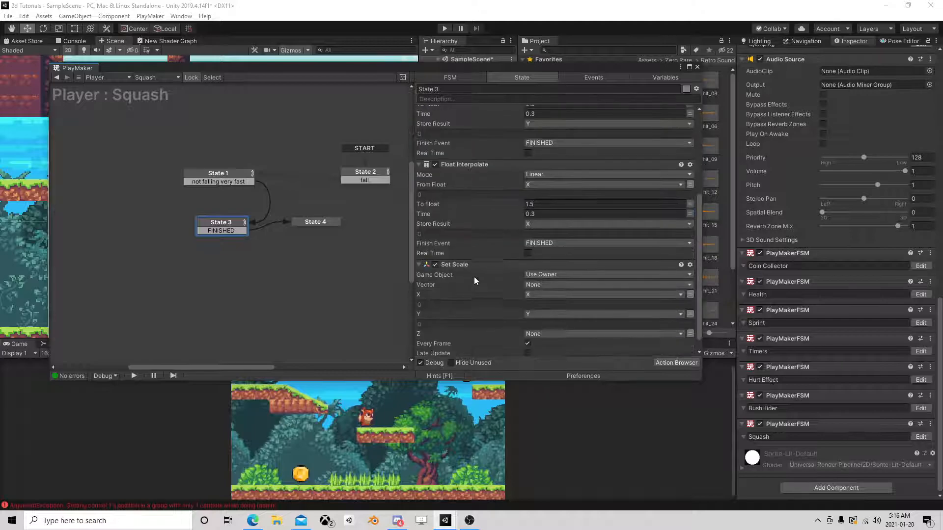
pyautogui.scroll(-1, 473, 274)
pyautogui.keyDown('shift'); pyautogui.click(472, 251); pyautogui.keyUp('shift')
pyautogui.scroll(5, 455, 172)
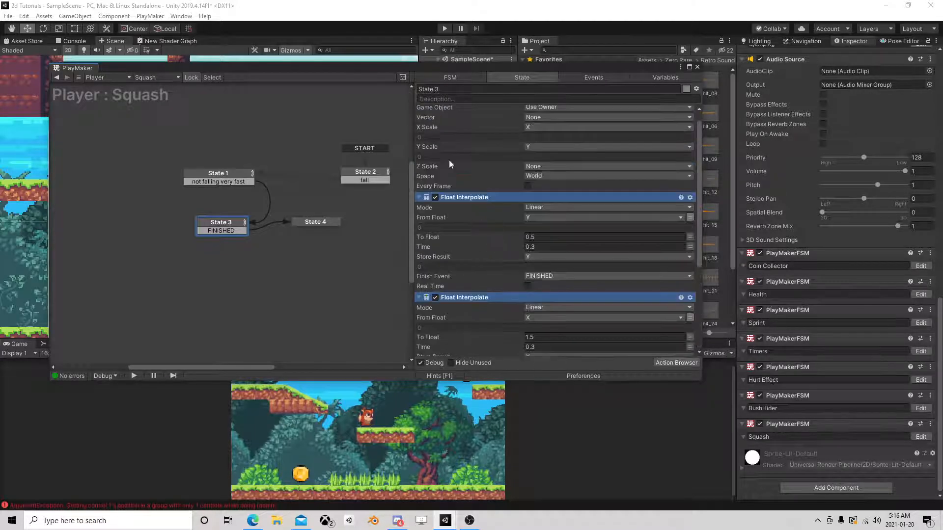
pyautogui.rightClick(458, 196)
pyautogui.click(491, 247)
pyautogui.click(325, 222)
pyautogui.rightClick(460, 160)
pyautogui.click(495, 249)
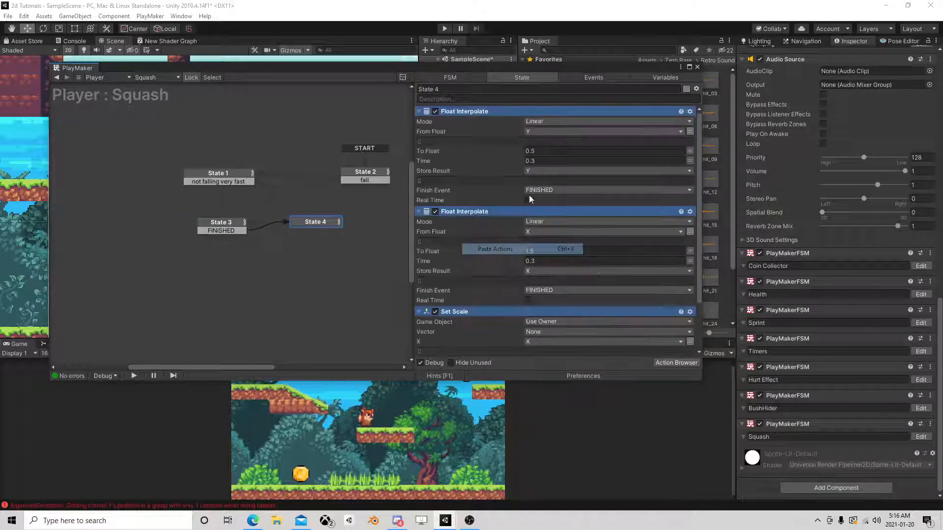
# In State 4's upper Float Interpolate, set From Float to a fixed 0.5, To Float to 1 and Time to 0.2.
pyautogui.click(228, 220)
pyautogui.scroll(-3, 491, 245)
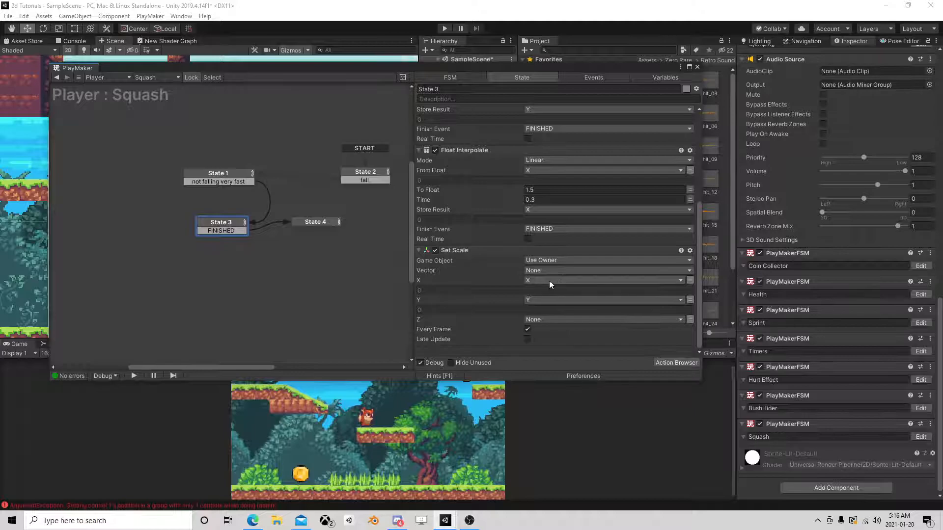
pyautogui.scroll(2, 553, 281)
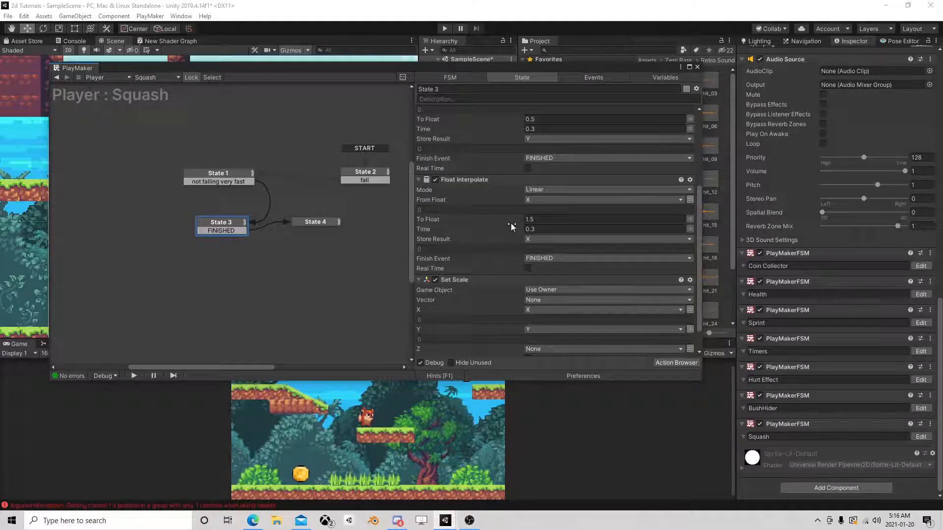
pyautogui.scroll(4, 526, 223)
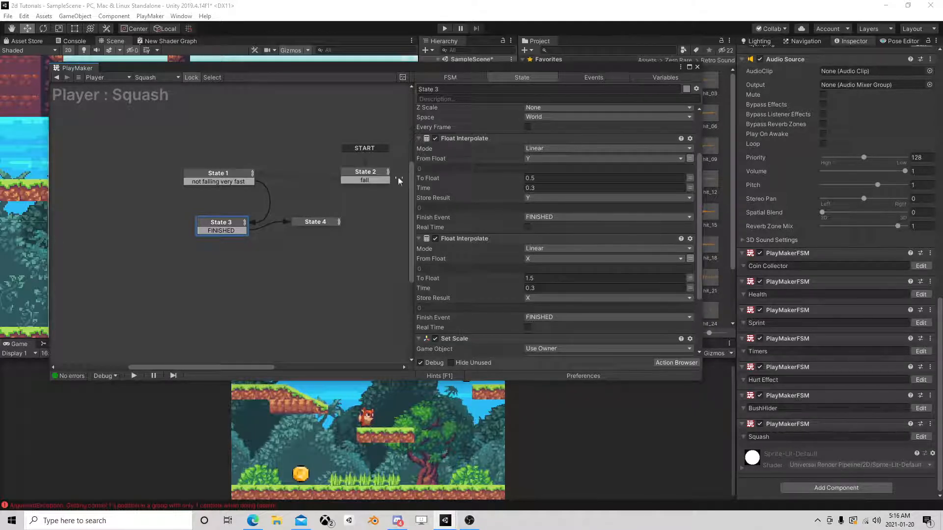
pyautogui.click(311, 222)
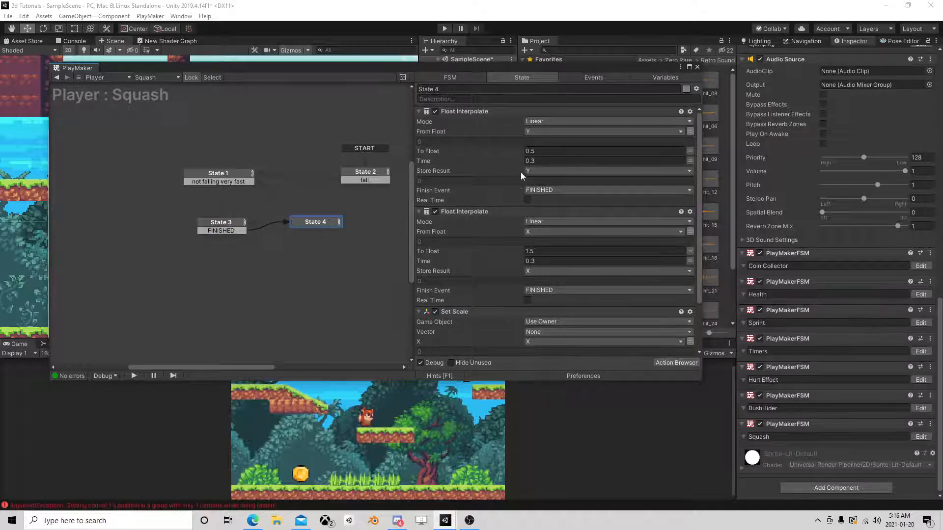
pyautogui.click(690, 131)
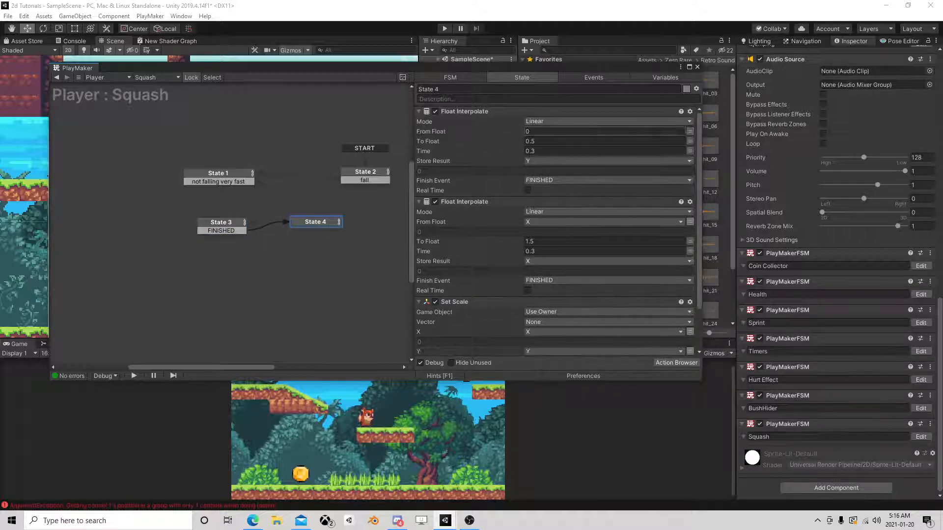
pyautogui.click(646, 132)
pyautogui.write('0.5')
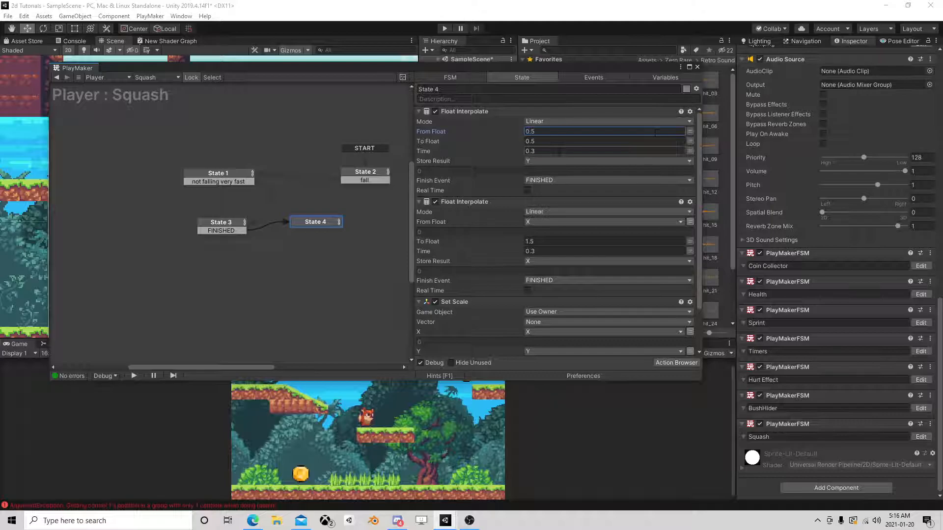
pyautogui.press('Tab')
pyautogui.write('1')
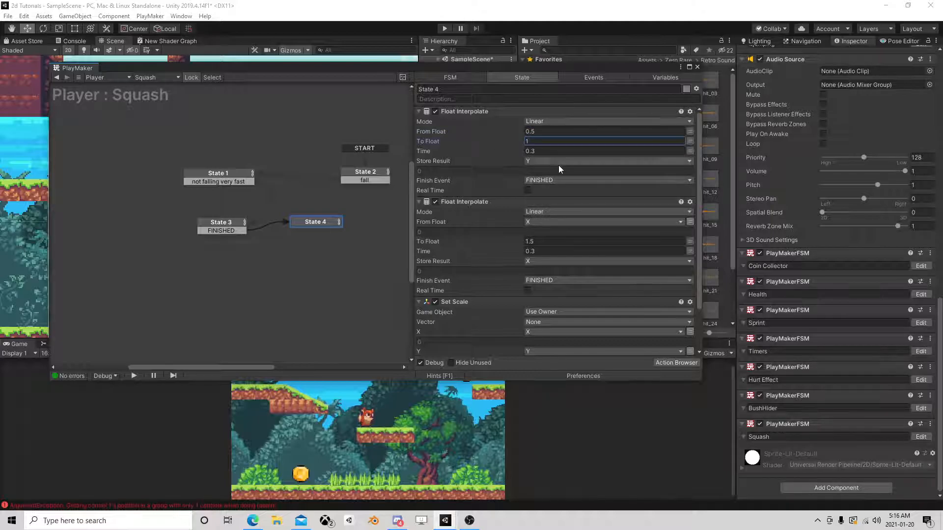
pyautogui.click(541, 151)
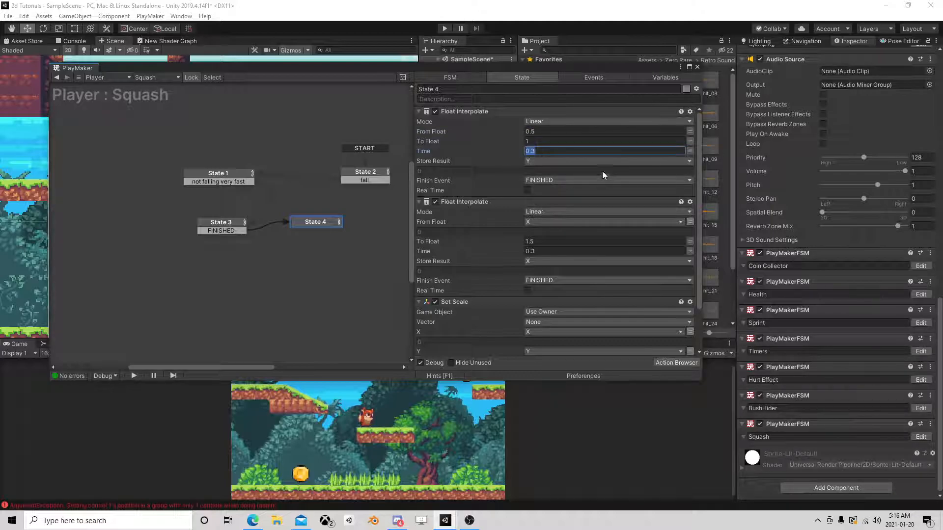
pyautogui.write('0.2')
# In State 4's lower Float Interpolate, set From Float to a fixed 1.5, To Float to 1 and Time to 0.2.
pyautogui.click(690, 221)
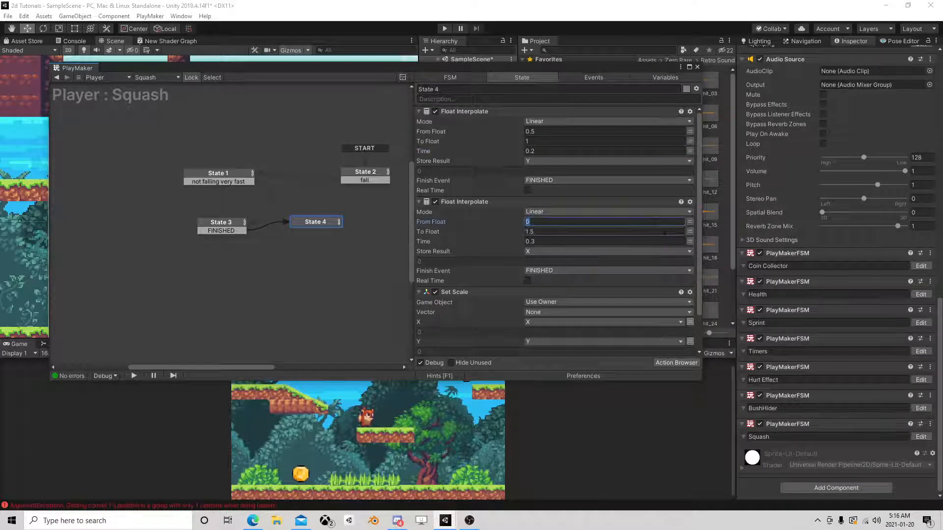
pyautogui.write('1.5')
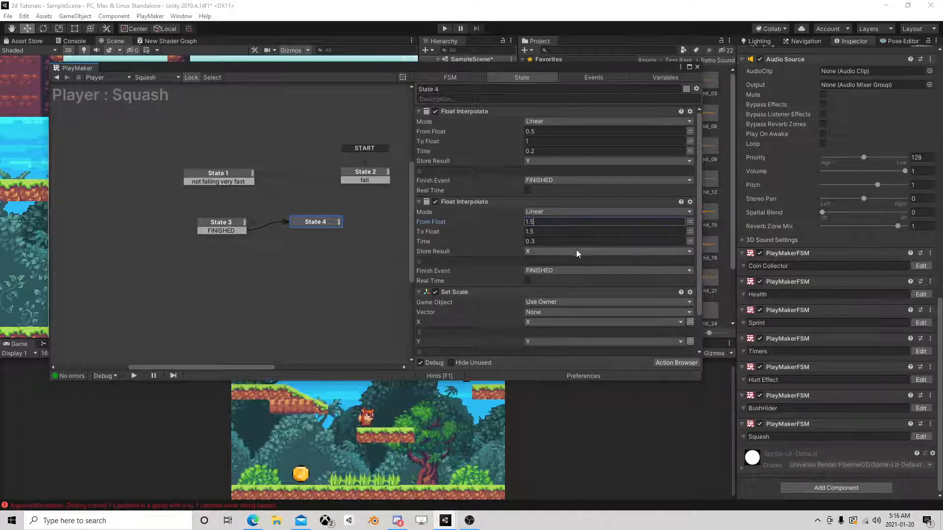
pyautogui.press('Tab')
pyautogui.write('1')
pyautogui.press('Tab')
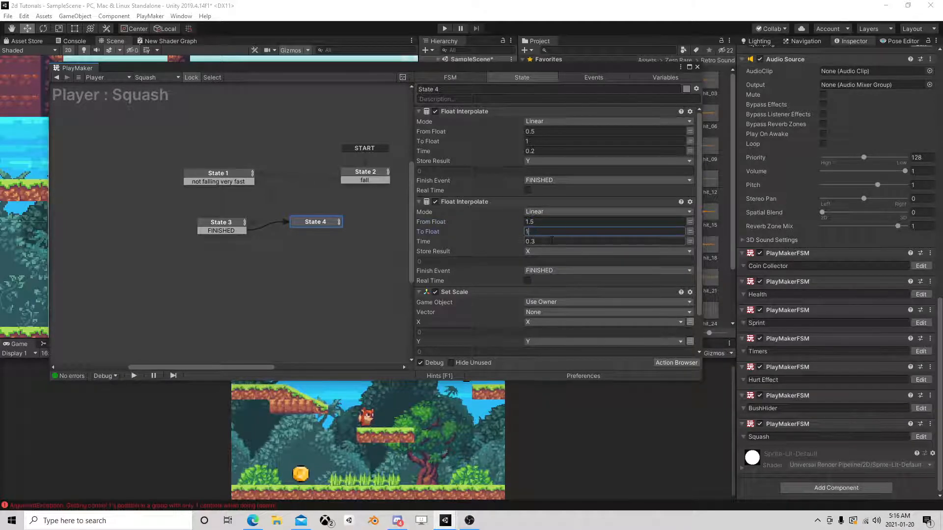
pyautogui.write('0.2')
pyautogui.scroll(-2, 558, 254)
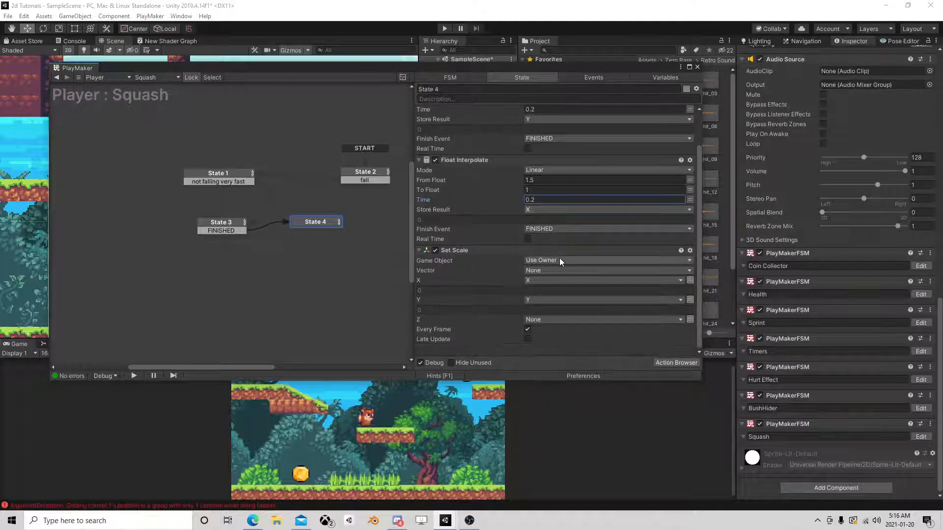
# Give State 4 a FINISHED transition linked to State 2, and move its Set Scale action above the lower Float Interpolate.
pyautogui.rightClick(320, 224)
pyautogui.moveTo(354, 228)
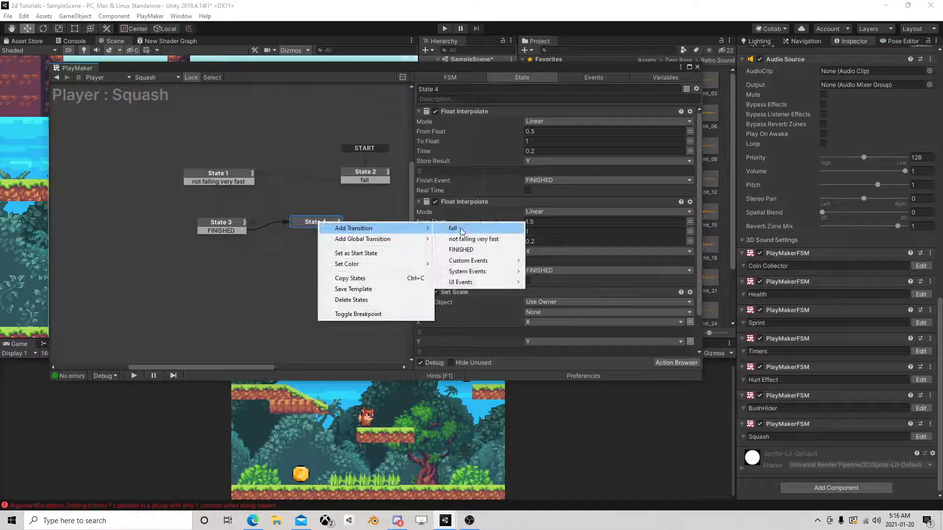
pyautogui.click(471, 249)
pyautogui.moveTo(336, 231); pyautogui.dragTo(369, 176)
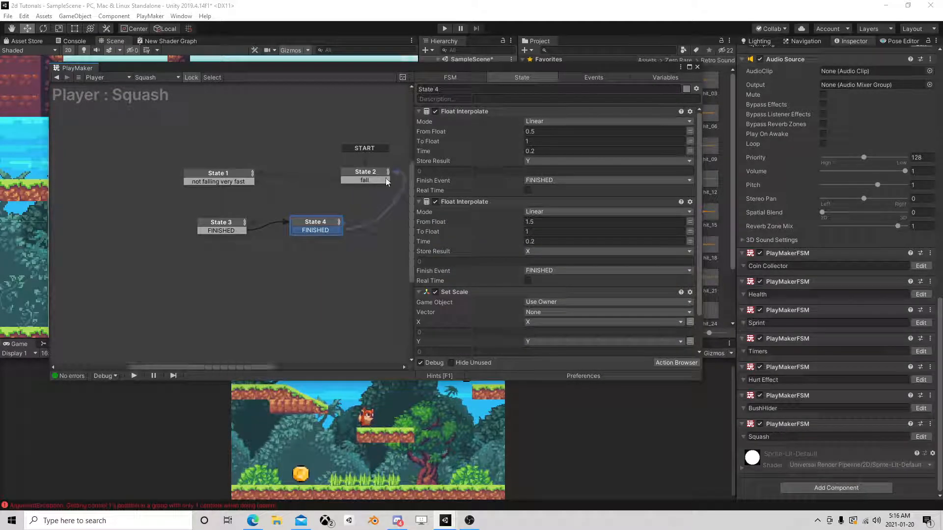
pyautogui.scroll(-2, 567, 281)
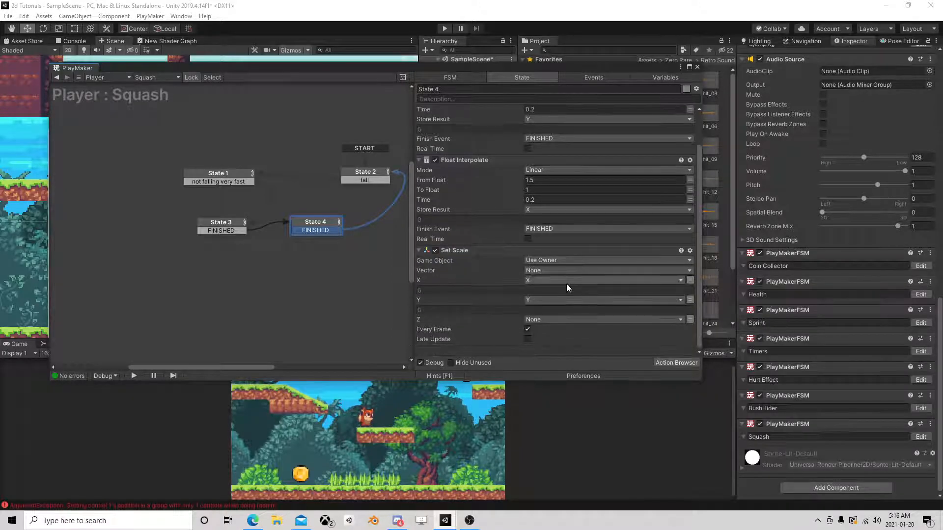
pyautogui.moveTo(472, 250); pyautogui.dragTo(499, 176)
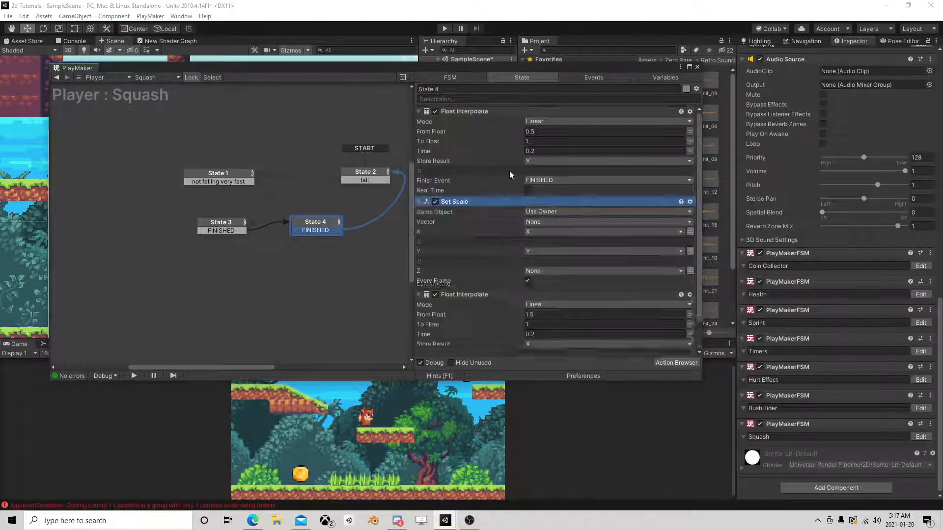
pyautogui.click(697, 67)
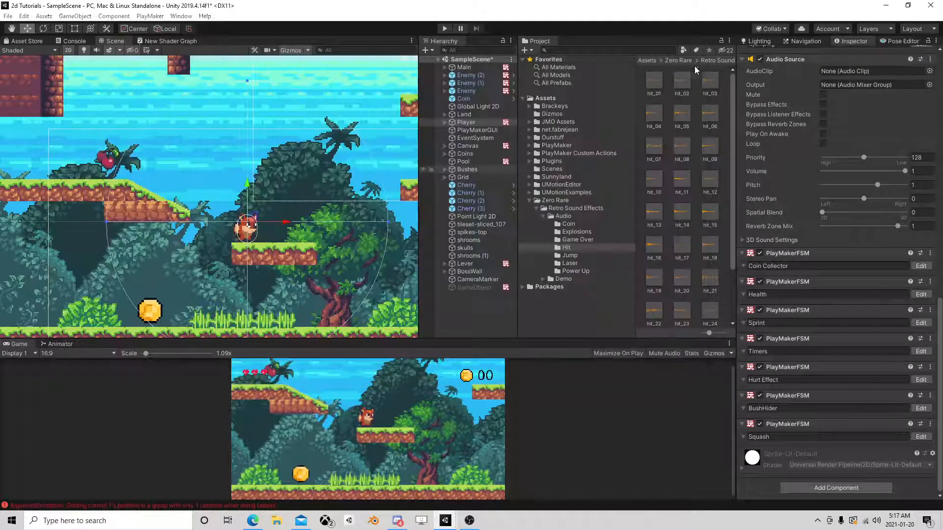
# Run the game, lift the player high above its platform in the scene and let it drop, pausing play around the fall.
pyautogui.click(445, 28)
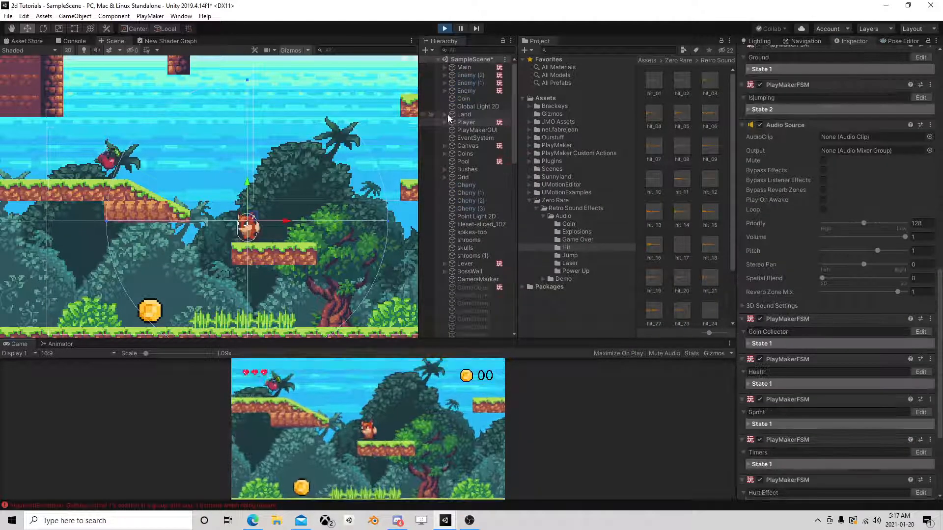
pyautogui.moveTo(250, 182); pyautogui.dragTo(253, 2)
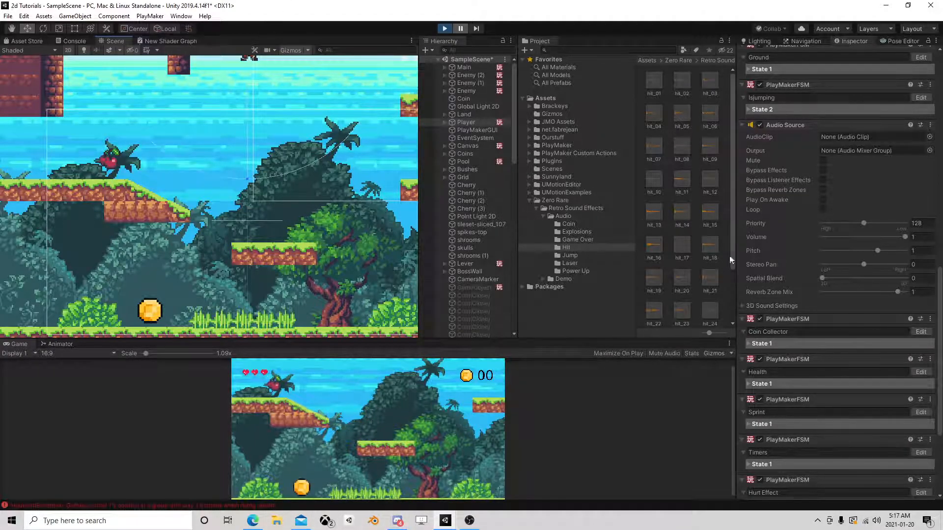
pyautogui.click(461, 29)
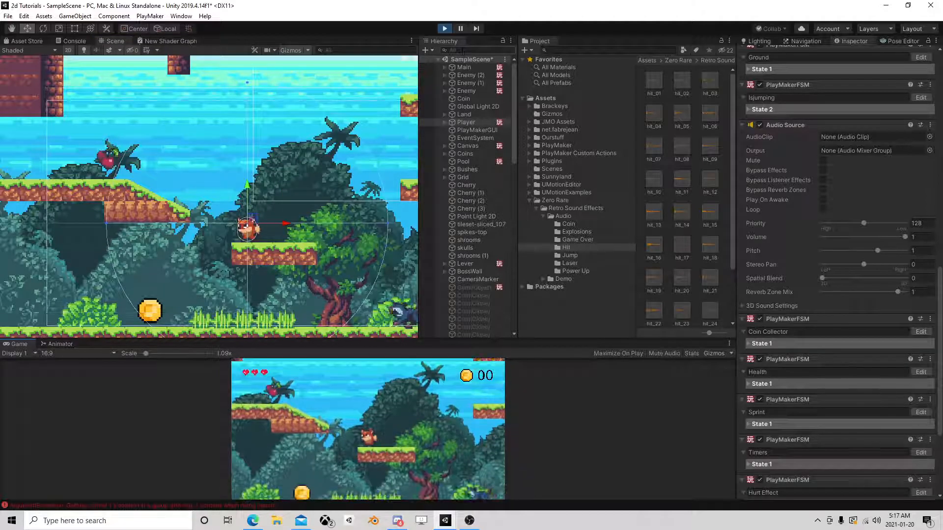
pyautogui.click(461, 29)
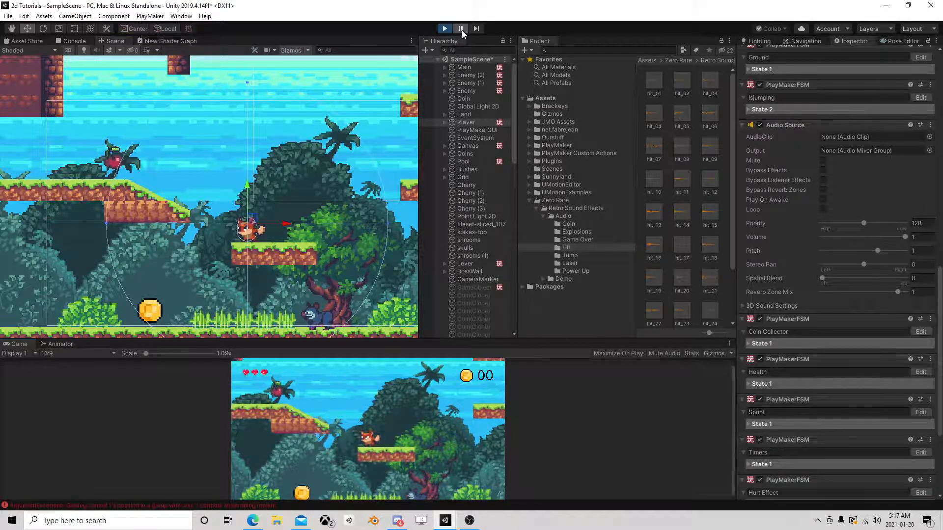
# Advance the paused game frame by frame to check the player's stretch and squash as it lands on the platform.
pyautogui.scroll(-2, 298, 119)
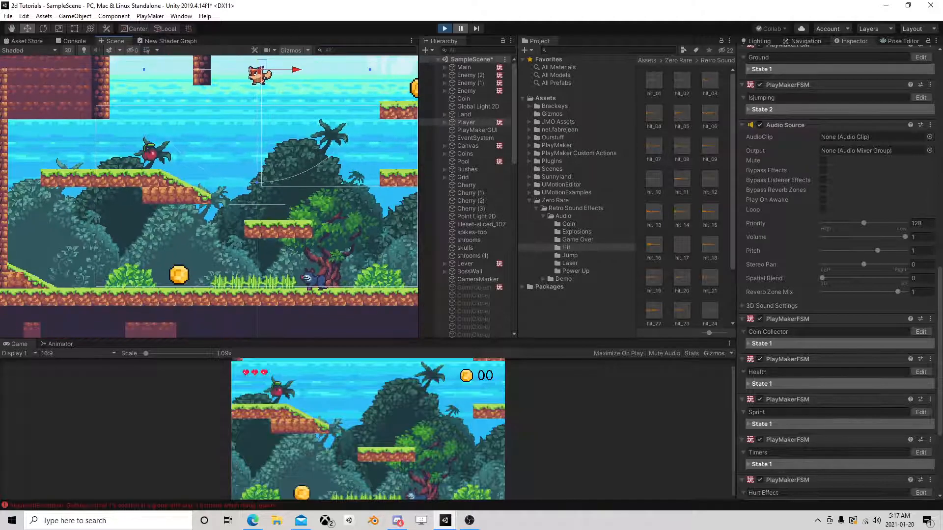
pyautogui.click(475, 31)
pyautogui.scroll(4, 254, 213)
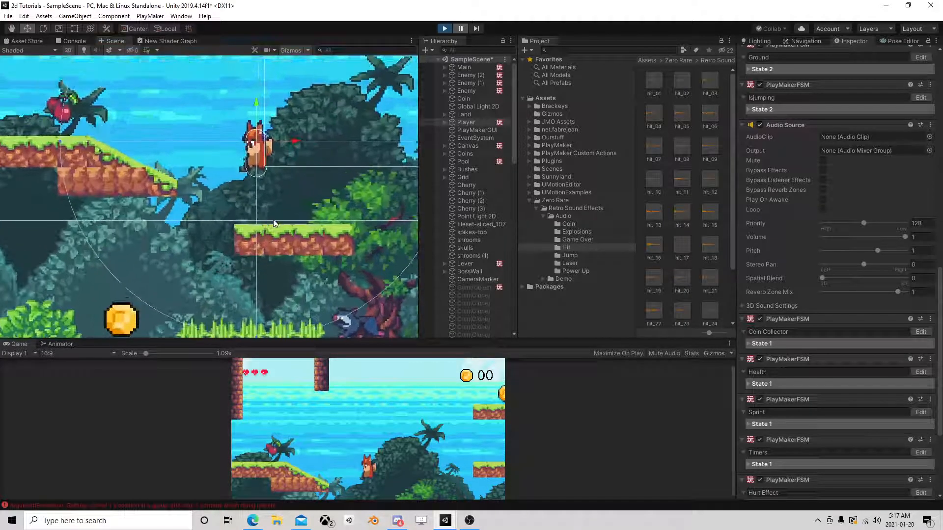
pyautogui.click(475, 28)
pyautogui.click(474, 29)
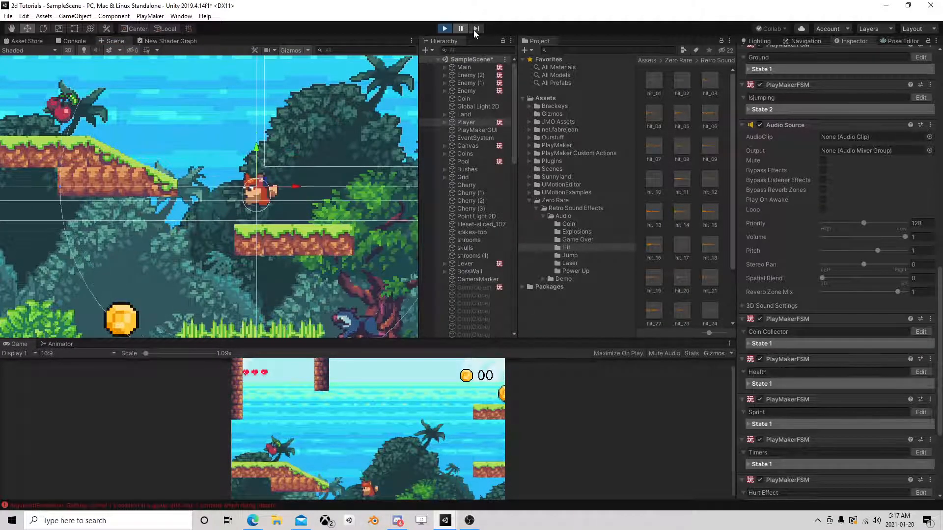
pyautogui.click(474, 31)
pyautogui.click(473, 30)
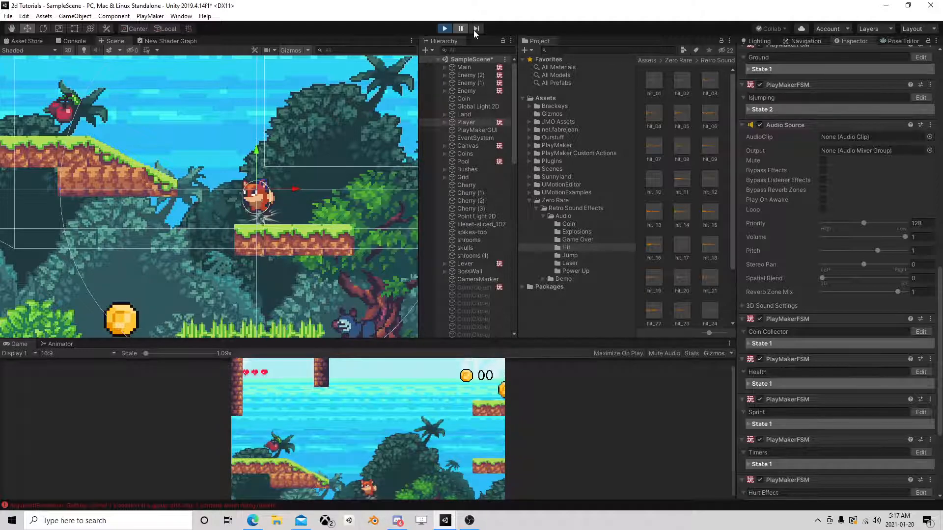
# Examine the live values of State 1's actions in the player's Squash FSM while advancing the paused game by several frames.
pyautogui.scroll(-5, 806, 379)
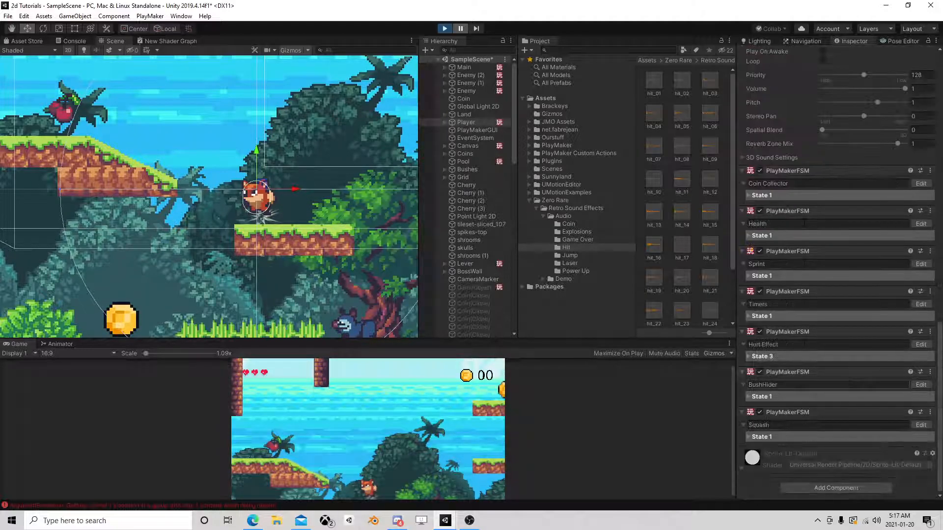
pyautogui.click(923, 425)
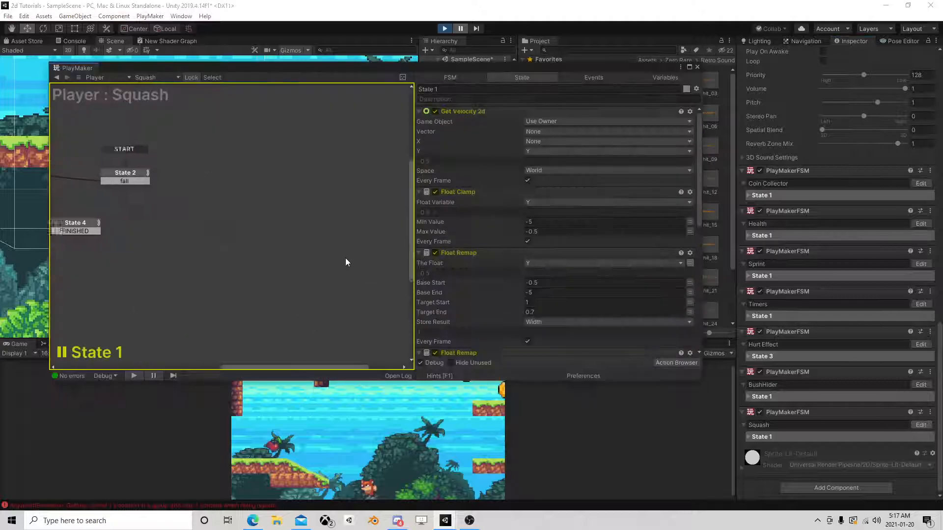
pyautogui.scroll(-6, 491, 253)
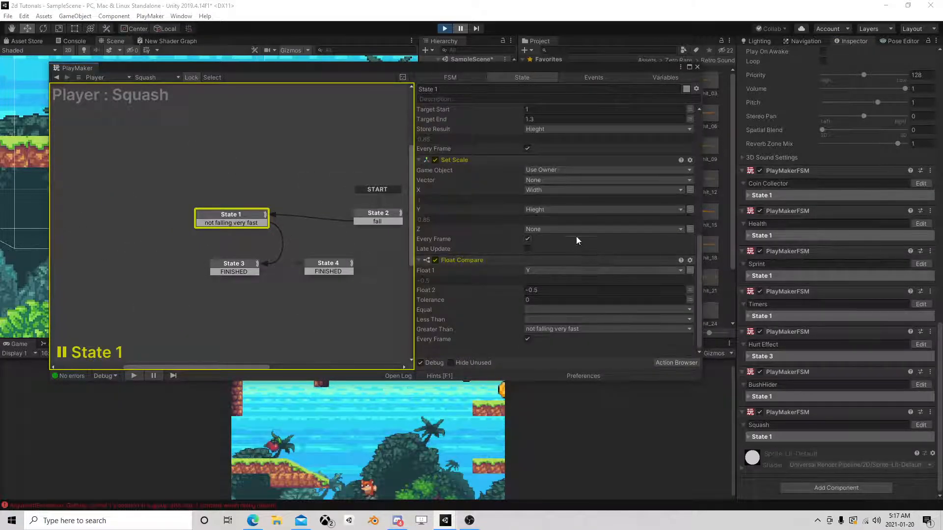
pyautogui.scroll(6, 536, 230)
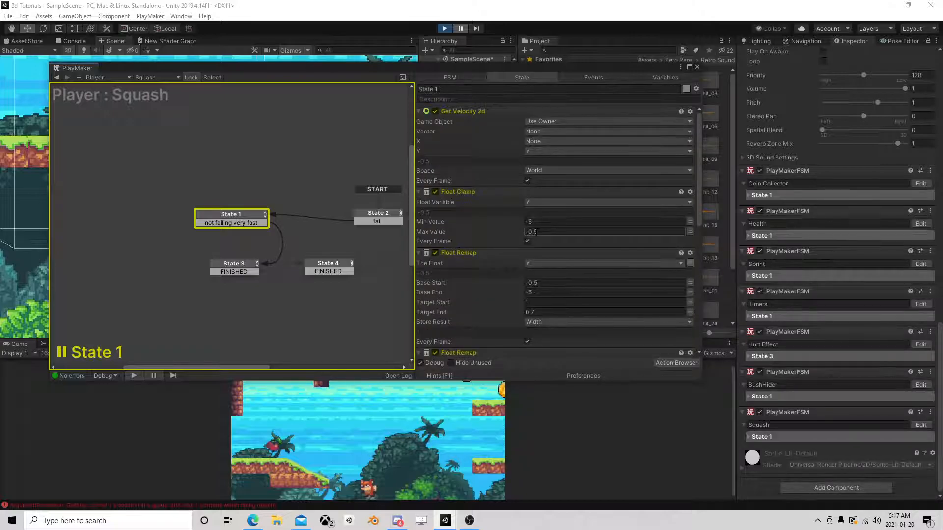
pyautogui.moveTo(479, 69); pyautogui.dragTo(464, 116)
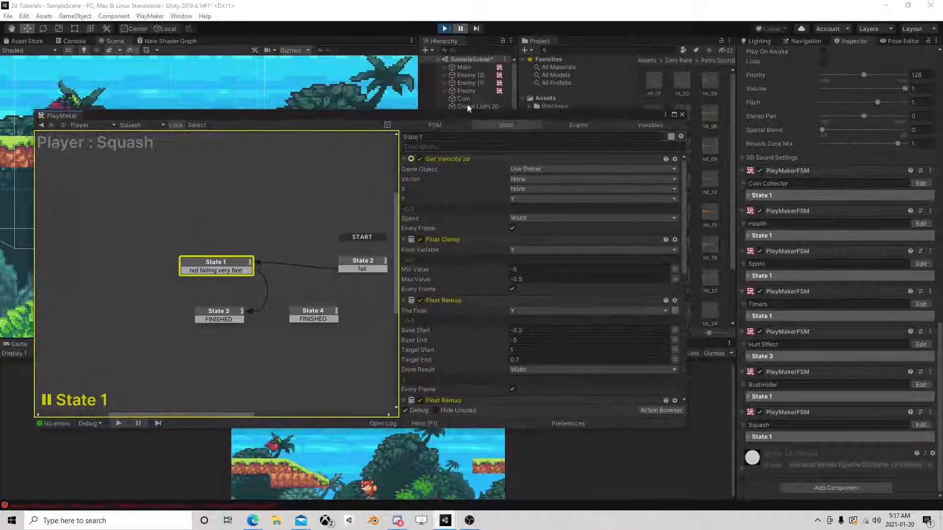
pyautogui.click(474, 29)
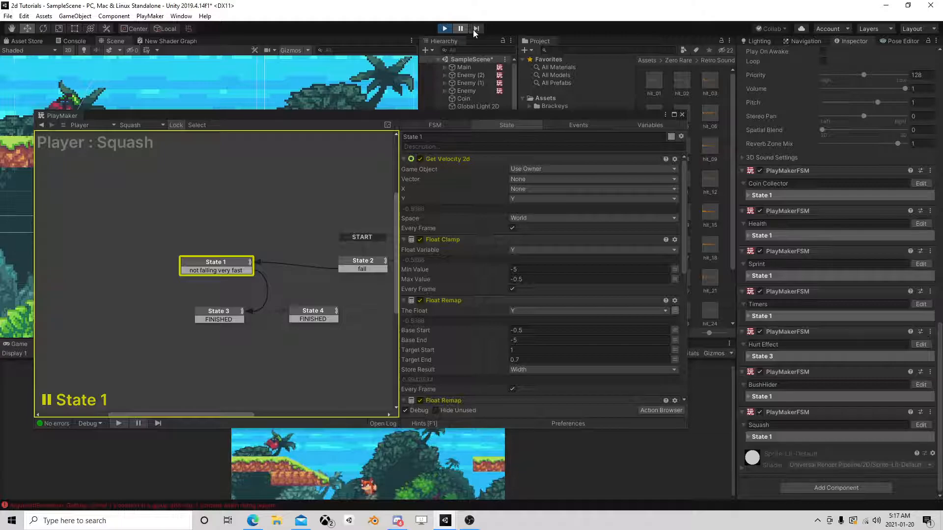
pyautogui.click(474, 29)
pyautogui.click(474, 29)
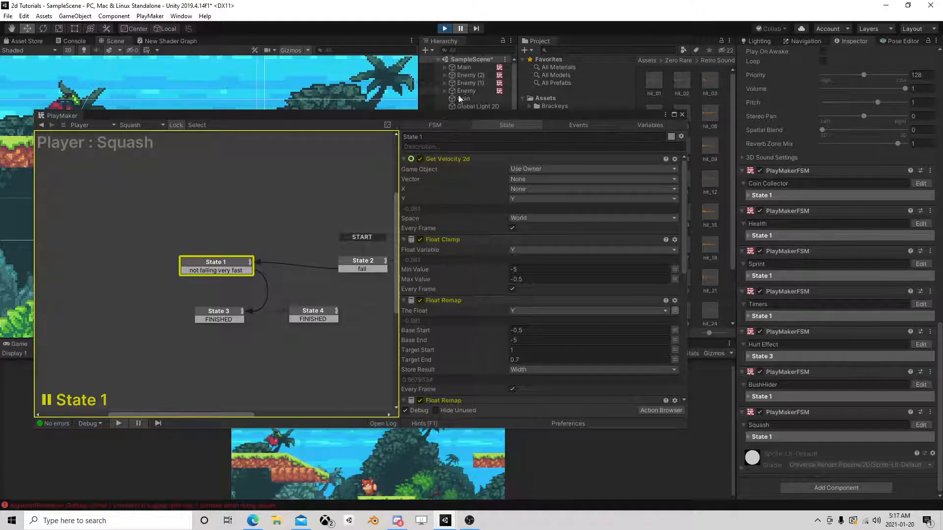
# Stop the game and set Float 2 of State 1's Float Compare action to -0.6 in the Squash FSM.
pyautogui.click(443, 28)
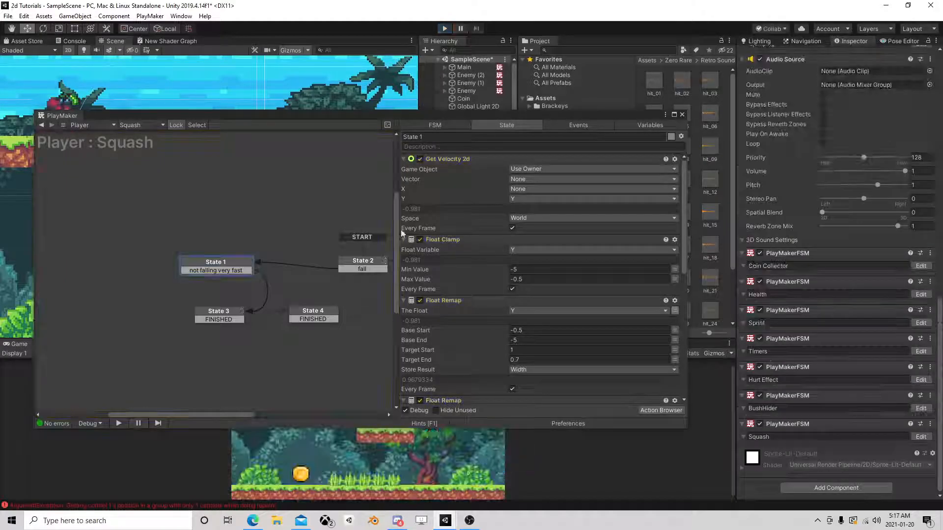
pyautogui.scroll(-10, 498, 254)
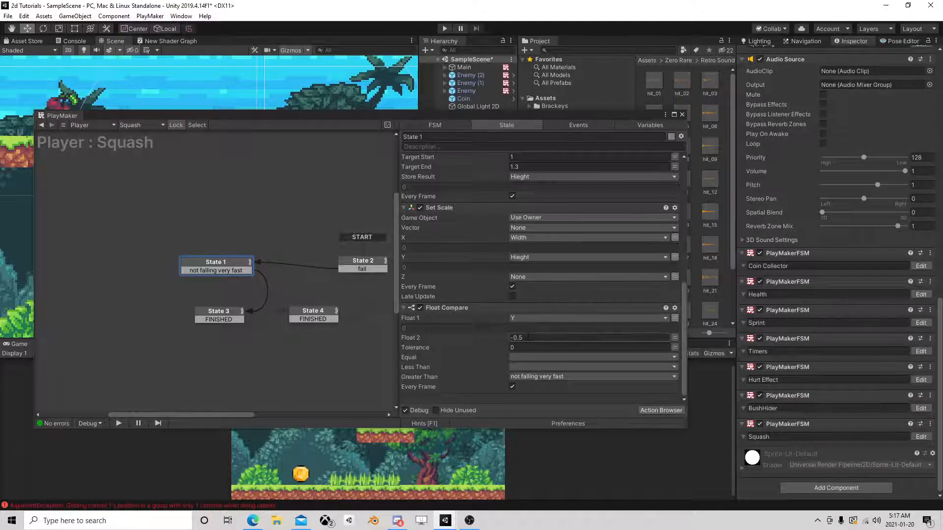
pyautogui.click(523, 338)
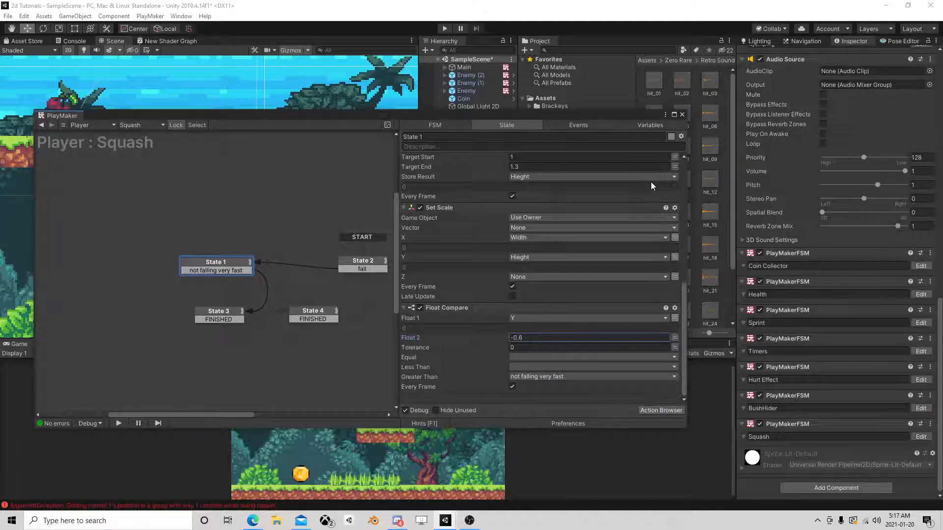
pyautogui.click(682, 114)
# Run the game again and repeatedly drop the player from high above the platform to test the landing squash.
pyautogui.click(445, 28)
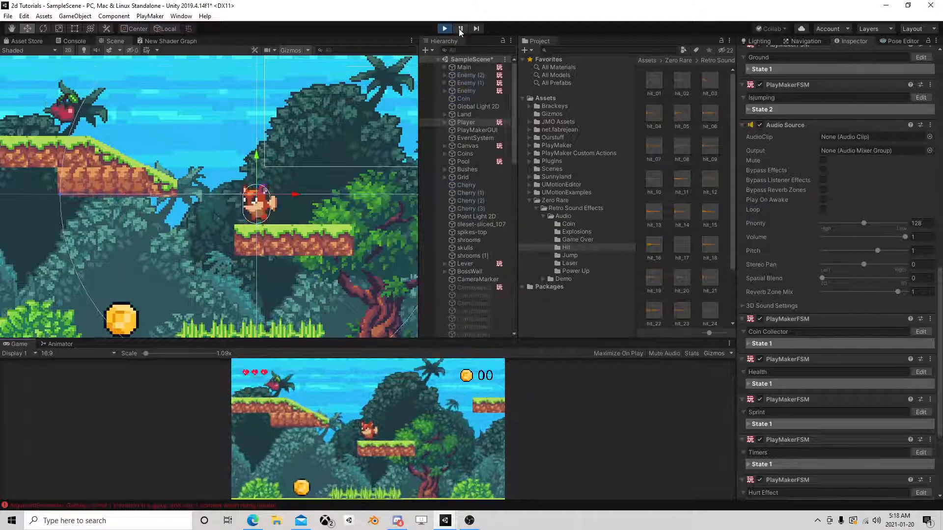
pyautogui.scroll(-2, 259, 108)
pyautogui.scroll(-4, 276, 105)
pyautogui.moveTo(276, 107); pyautogui.dragTo(237, 236, button='middle')
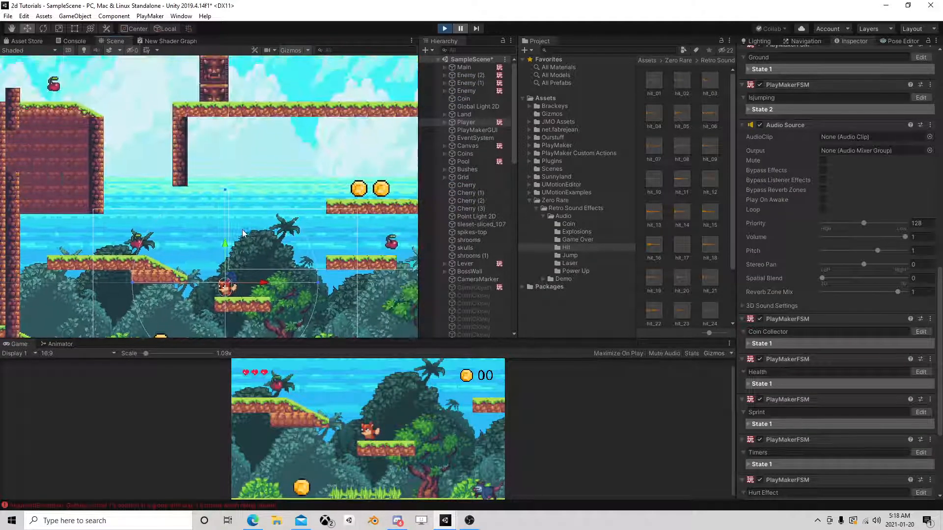
pyautogui.moveTo(226, 242); pyautogui.dragTo(262, 108)
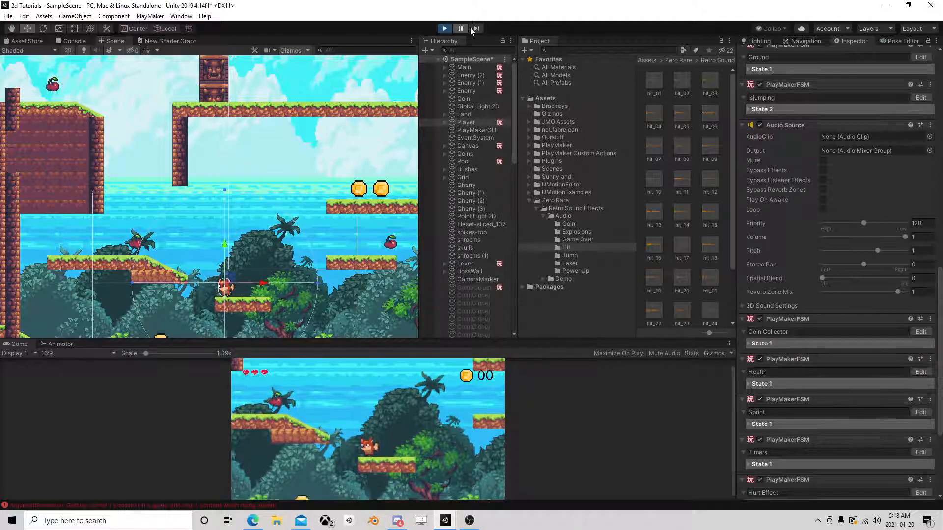
pyautogui.moveTo(226, 248); pyautogui.dragTo(287, 92)
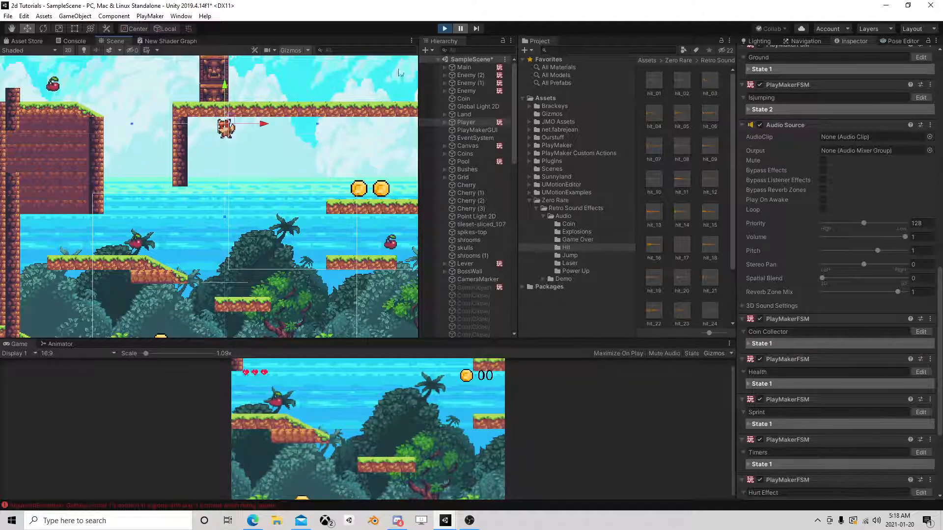
pyautogui.click(461, 28)
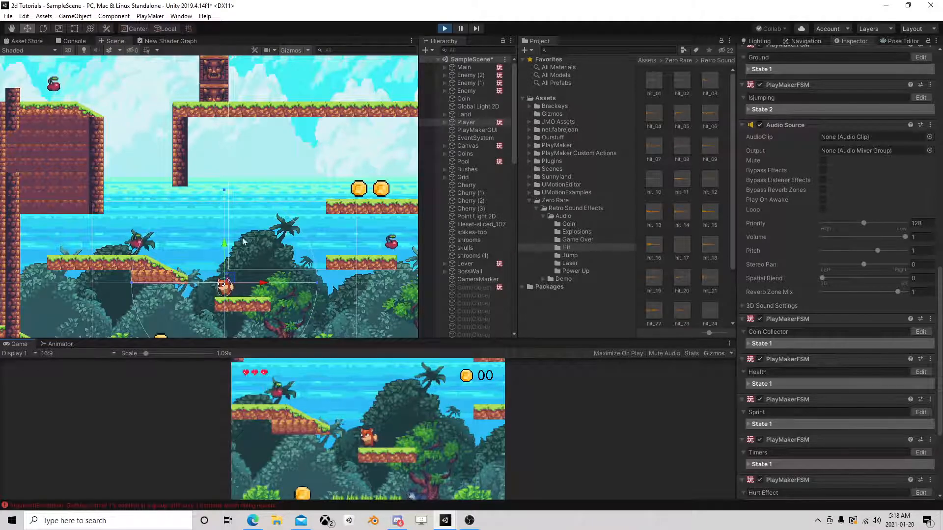
pyautogui.moveTo(224, 243); pyautogui.dragTo(257, 110)
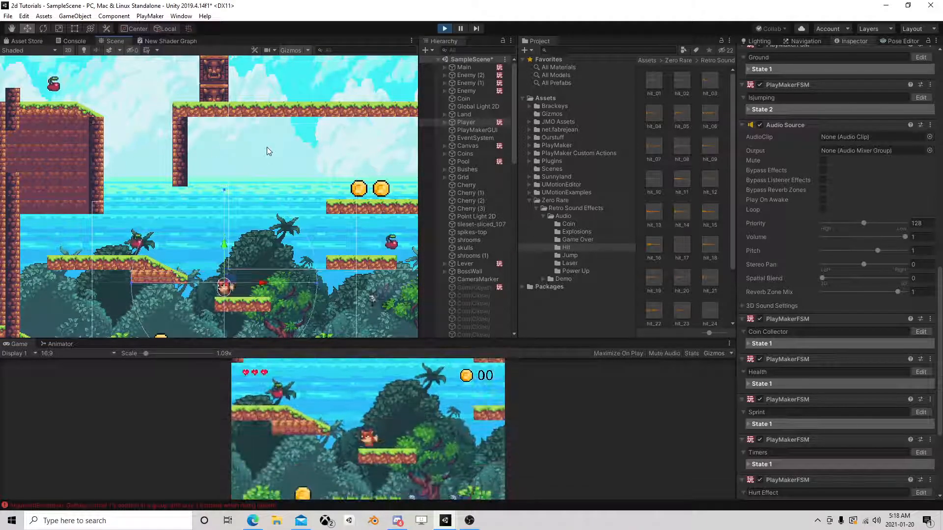
# Stop the game and save the scene.
pyautogui.click(445, 29)
pyautogui.click(17, 17)
pyautogui.click(22, 63)
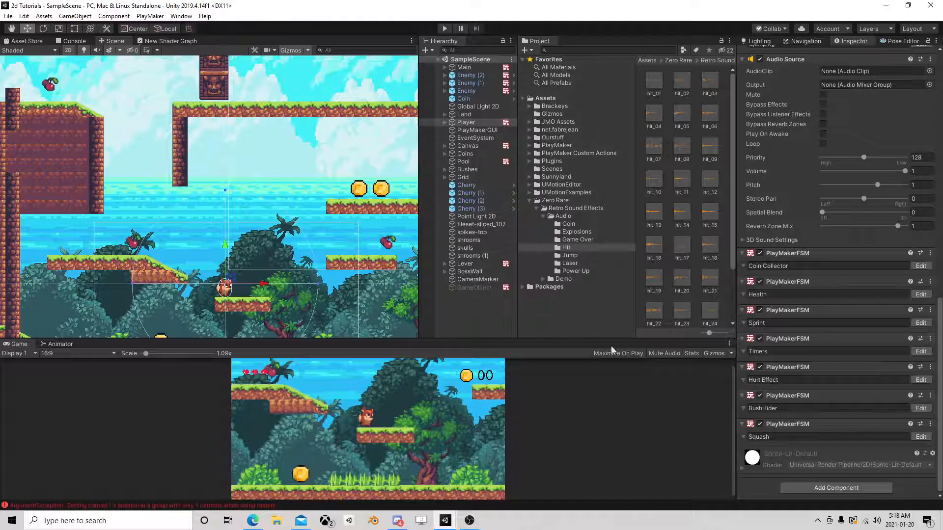
# Playtest the game with the view maximized, running and jumping the player across the platforms to check the stretch and squash.
pyautogui.click(445, 29)
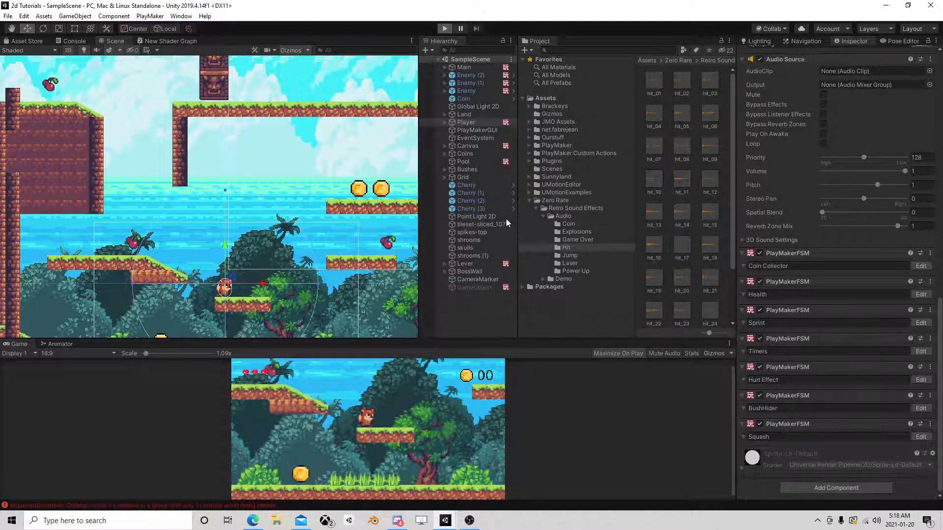
pyautogui.press('d')
pyautogui.press('a')
pyautogui.press('space')
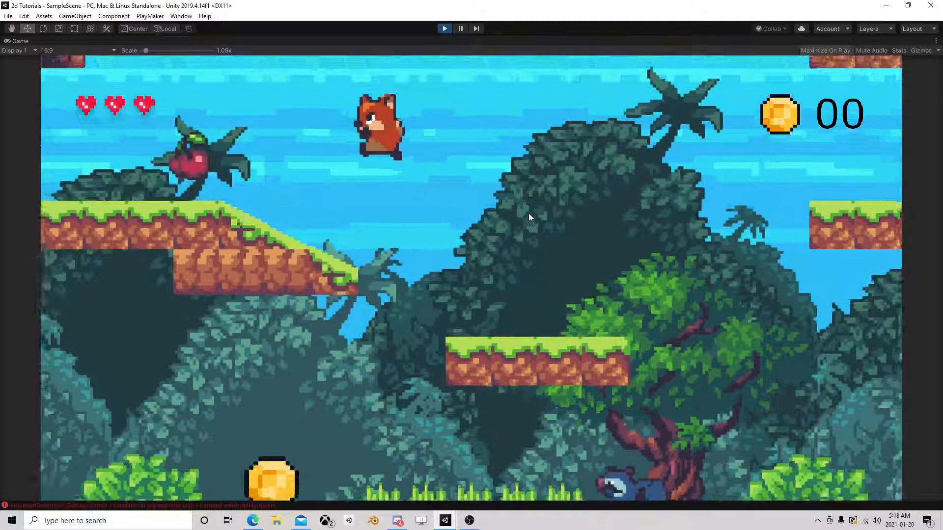
pyautogui.press('space')
pyautogui.press('d')
pyautogui.press('space')
pyautogui.press('a')
pyautogui.press('space')
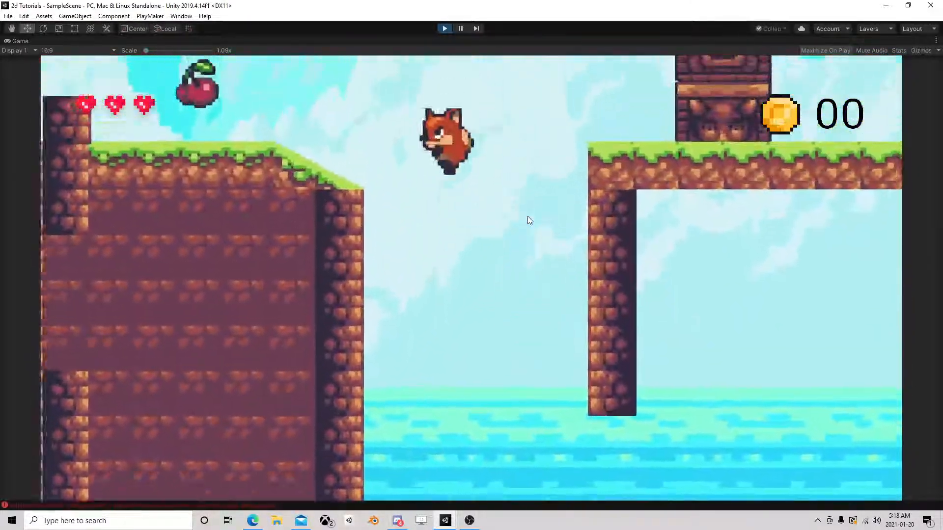
pyautogui.press('d')
pyautogui.press('a')
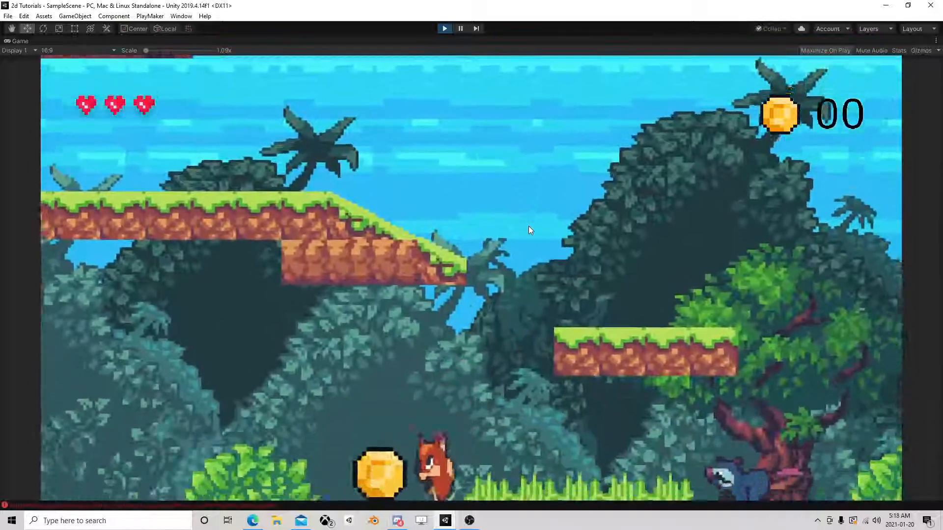
pyautogui.press('space')
pyautogui.press('d')
pyautogui.press('space')
pyautogui.press('a')
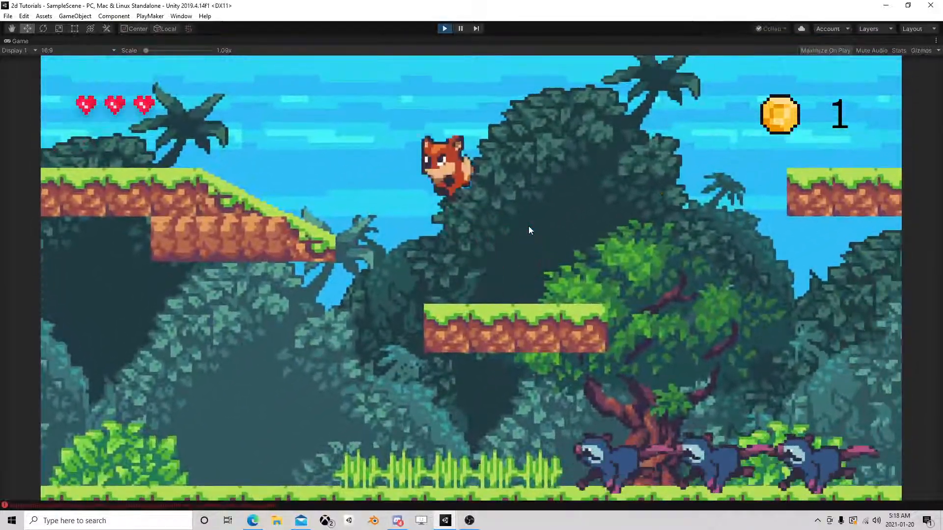
# Continue playtesting by jumping the player between the walls, upper ledges and ground to check the stretch and squash at different fall heights.
pyautogui.press('space')
pyautogui.press('space')
pyautogui.press('d')
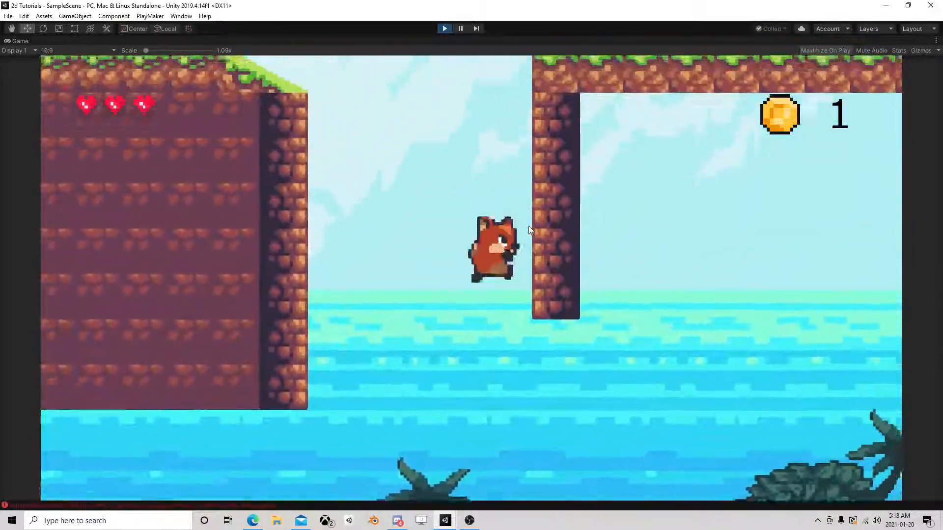
pyautogui.press('space')
pyautogui.press('a')
pyautogui.press('space')
pyautogui.press('d')
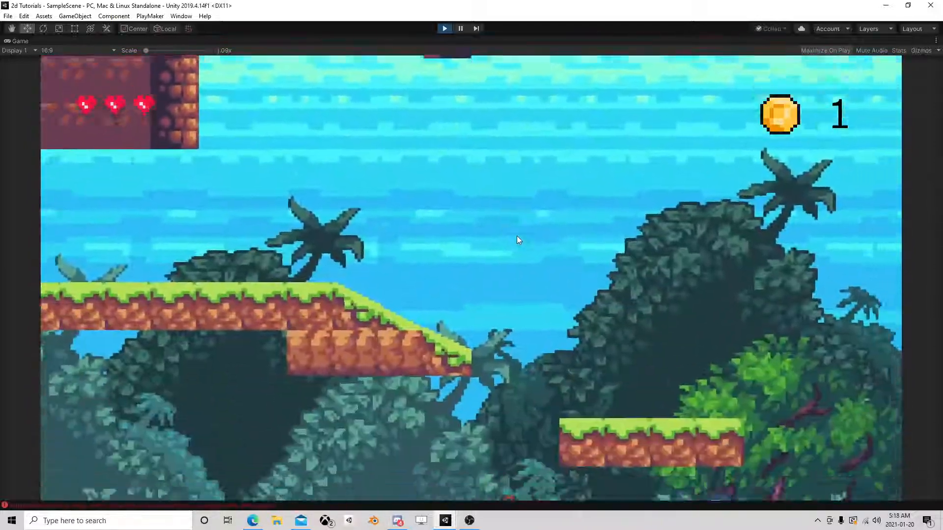
pyautogui.press('a')
pyautogui.press('space')
pyautogui.press('d')
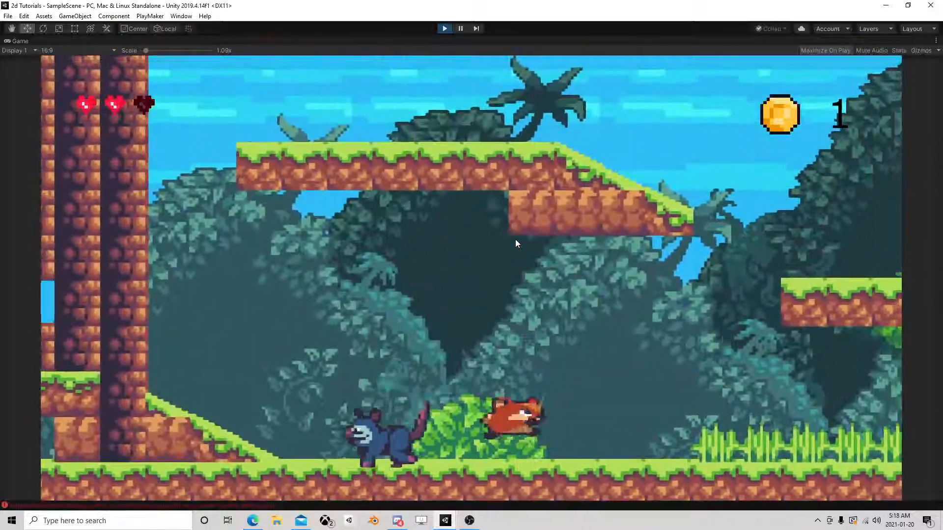
pyautogui.press('d')
pyautogui.press('space')
pyautogui.press('a')
pyautogui.press('space')
pyautogui.press('d')
pyautogui.press('a')
pyautogui.press('space')
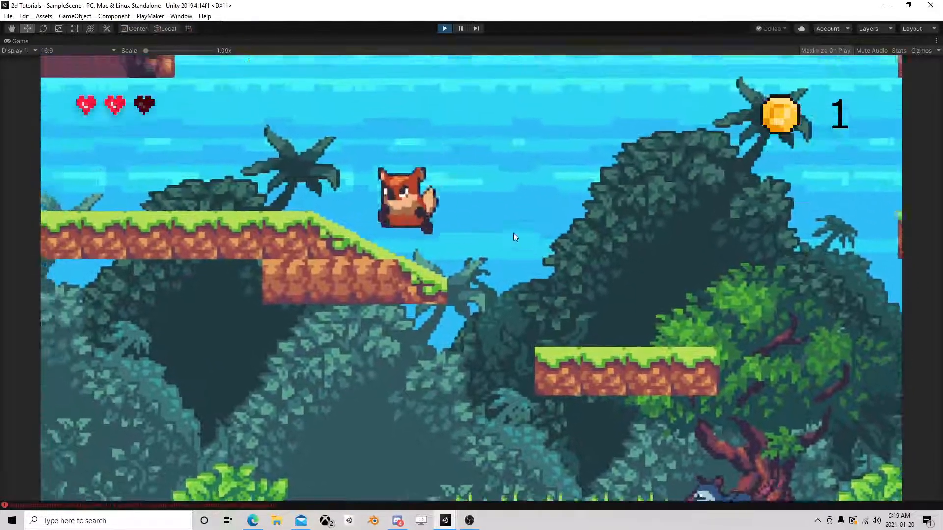
pyautogui.press('space')
pyautogui.press('d')
pyautogui.press('space')
pyautogui.press('a')
pyautogui.press('space')
pyautogui.press('a')
pyautogui.press('d')
pyautogui.press('space')
pyautogui.press('a')
pyautogui.press('space')
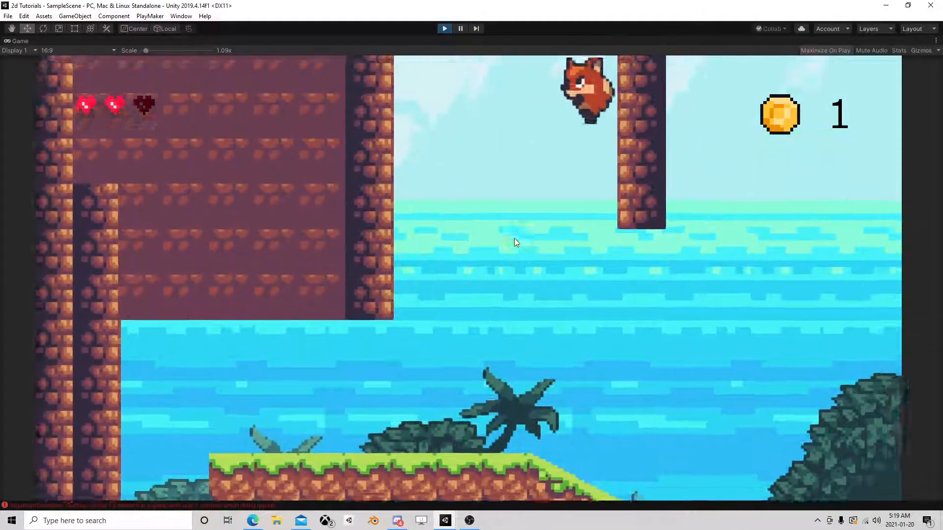
pyautogui.press('space')
pyautogui.press('space')
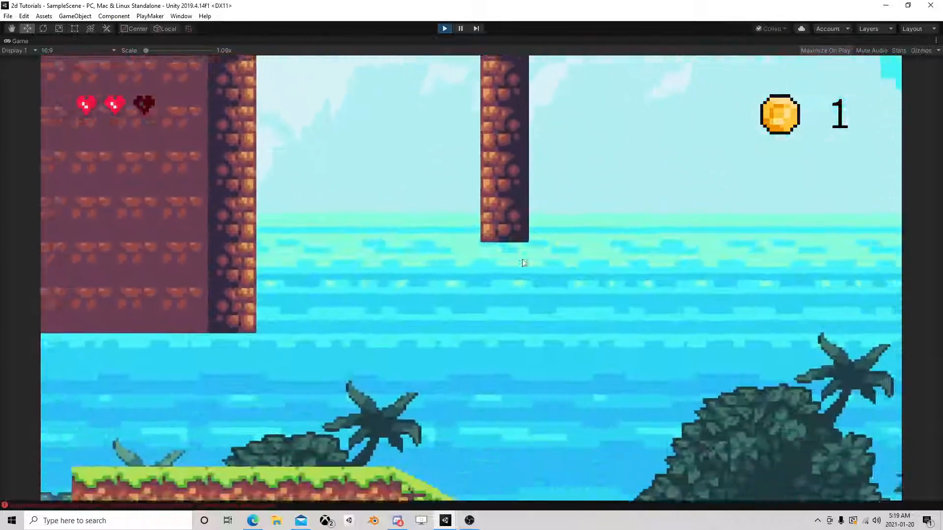
pyautogui.press('space')
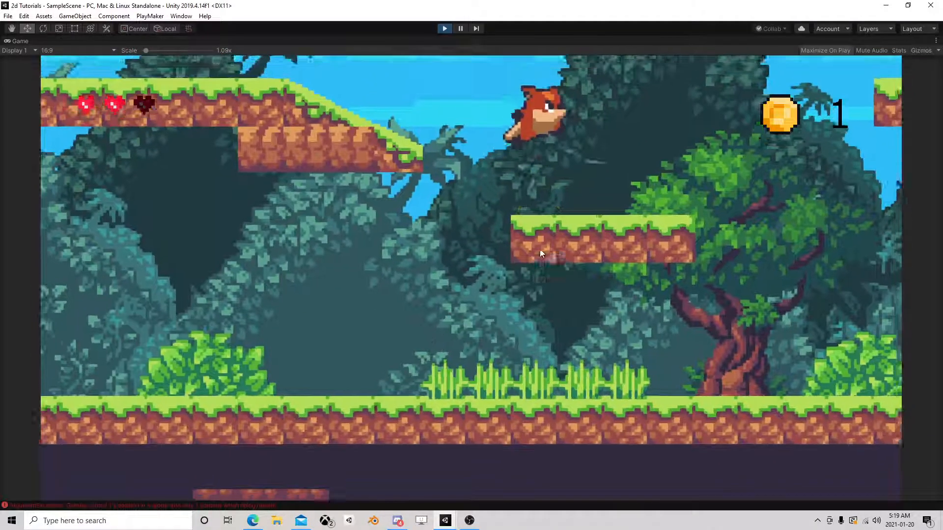
pyautogui.press('d')
pyautogui.press('d')
pyautogui.press('space')
pyautogui.press('space')
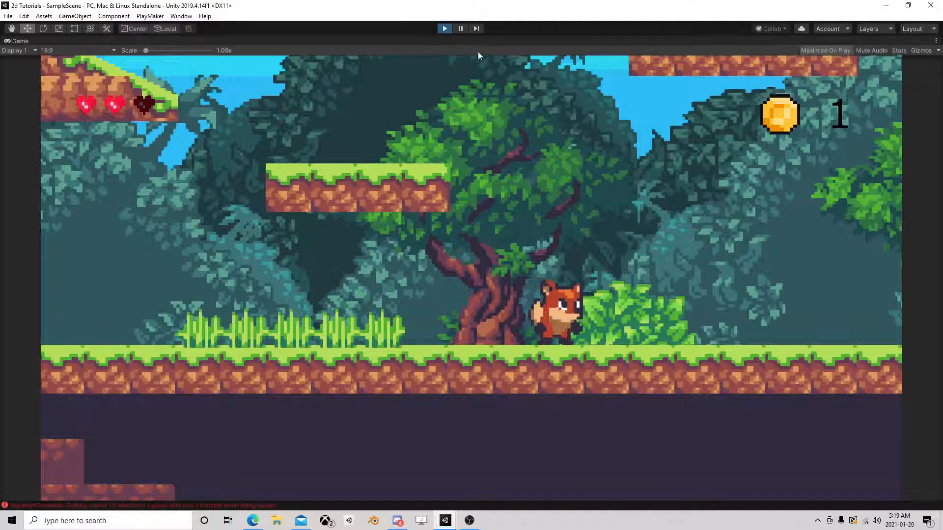
# Stop the game and set Float 2 of State 2's Float Compare action to -3 in the player's Squash FSM.
pyautogui.click(444, 28)
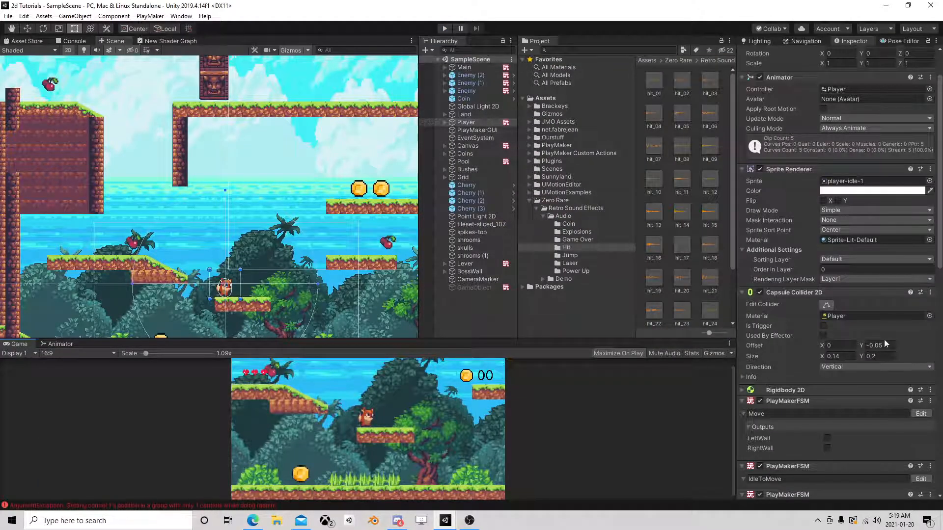
pyautogui.scroll(-10, 860, 344)
pyautogui.click(919, 437)
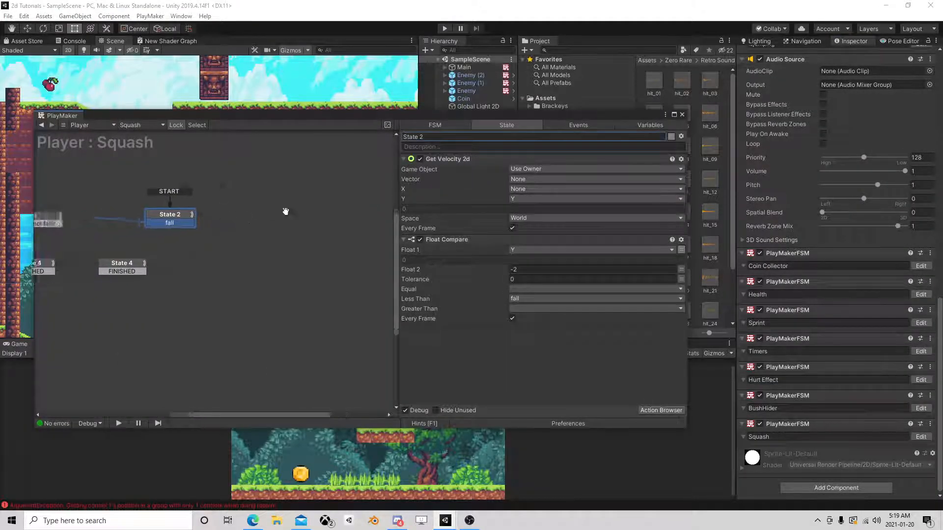
pyautogui.click(248, 194)
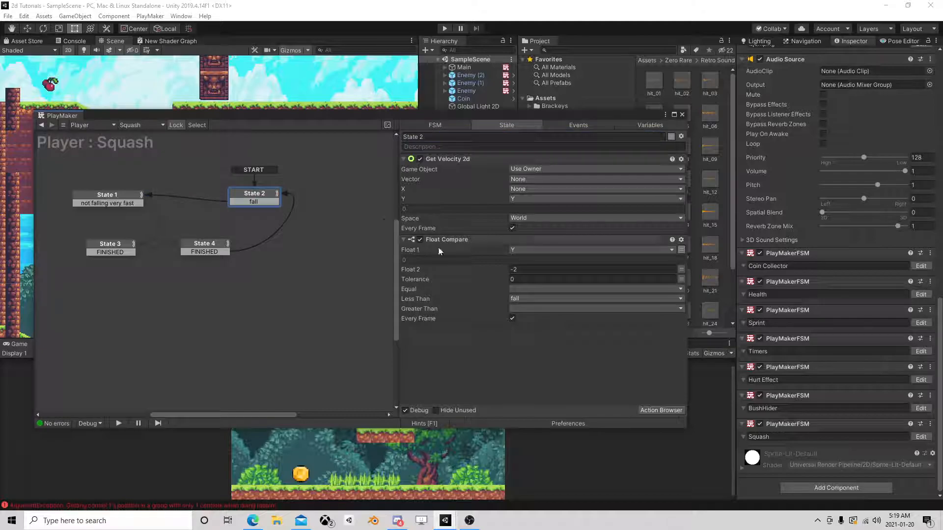
pyautogui.click(520, 269)
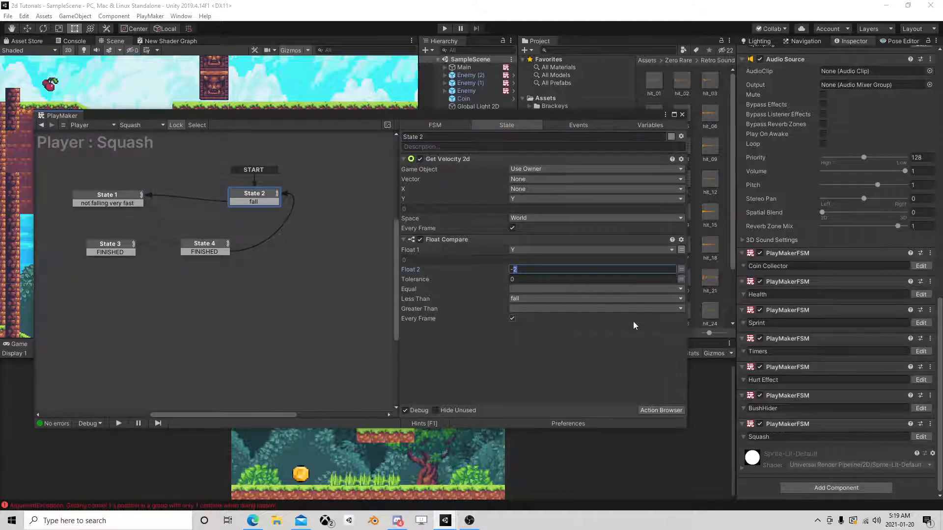
pyautogui.write('3')
# Review State 1's velocity, clamp, remap and compare settings, and close the FSM editor.
pyautogui.click(128, 195)
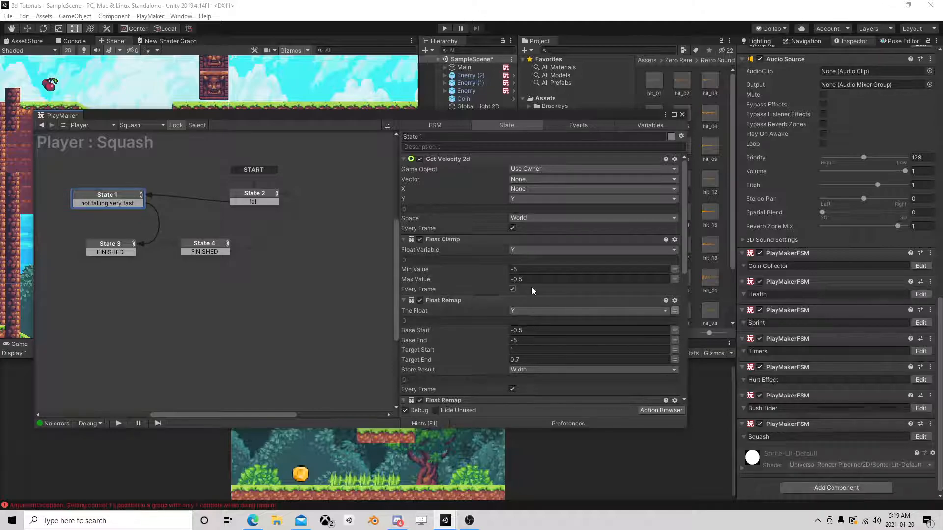
pyautogui.scroll(-10, 542, 323)
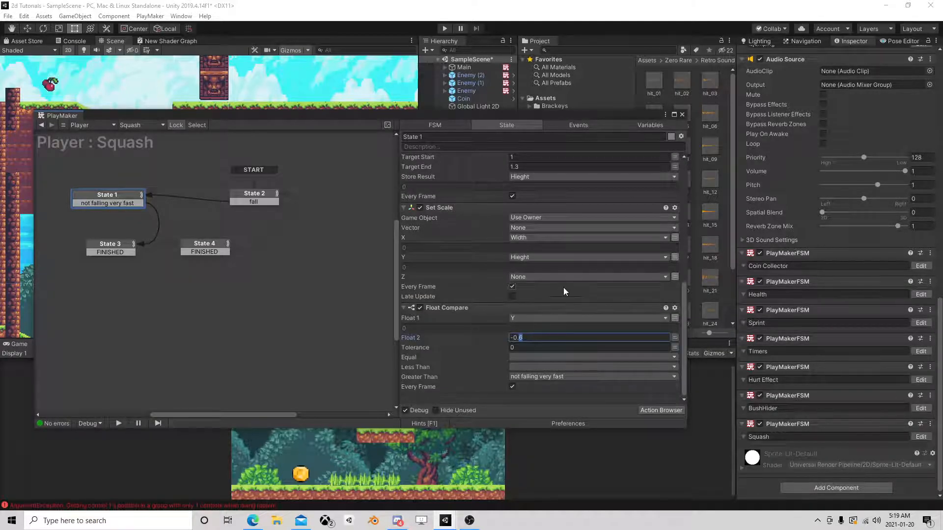
pyautogui.scroll(5, 563, 292)
pyautogui.click(682, 114)
# Run the game, jump the player around the enemies near the trees, and pause it while the player is in mid-air.
pyautogui.click(445, 28)
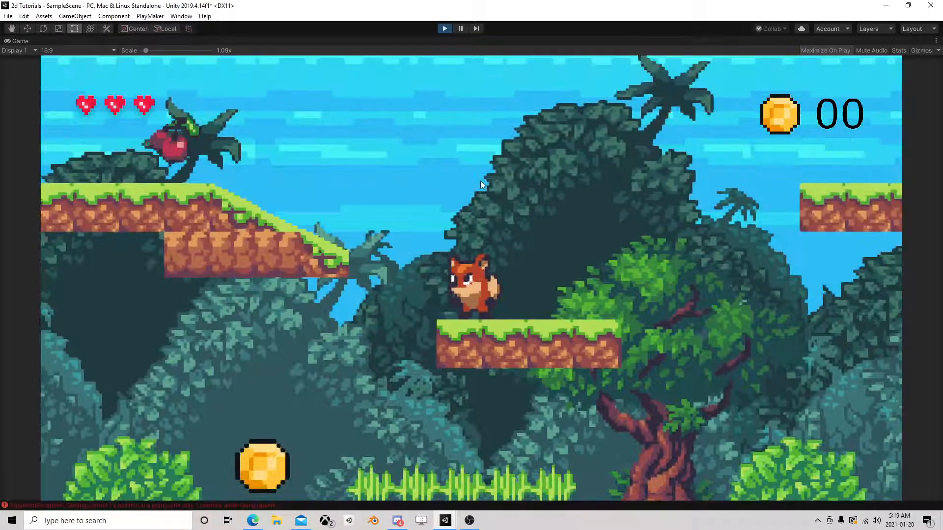
pyautogui.press('space')
pyautogui.press('space')
pyautogui.press('Right')
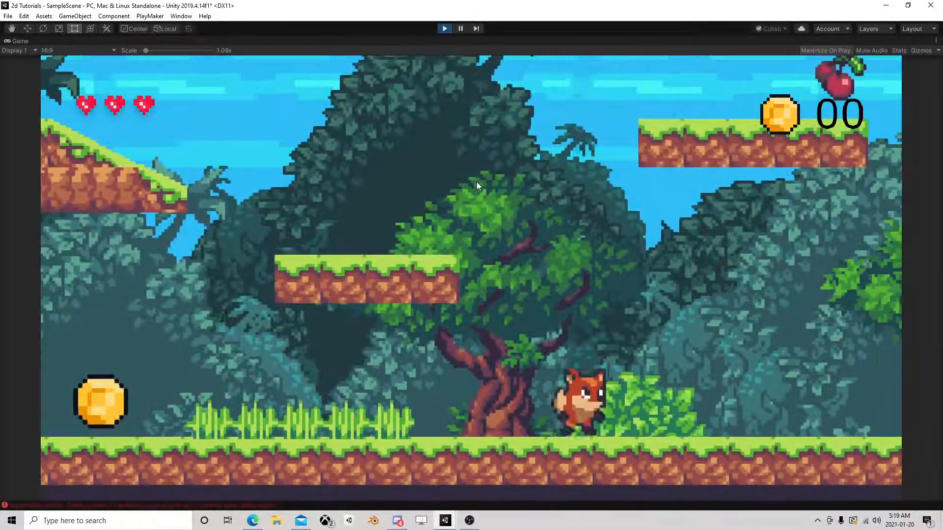
pyautogui.press('space')
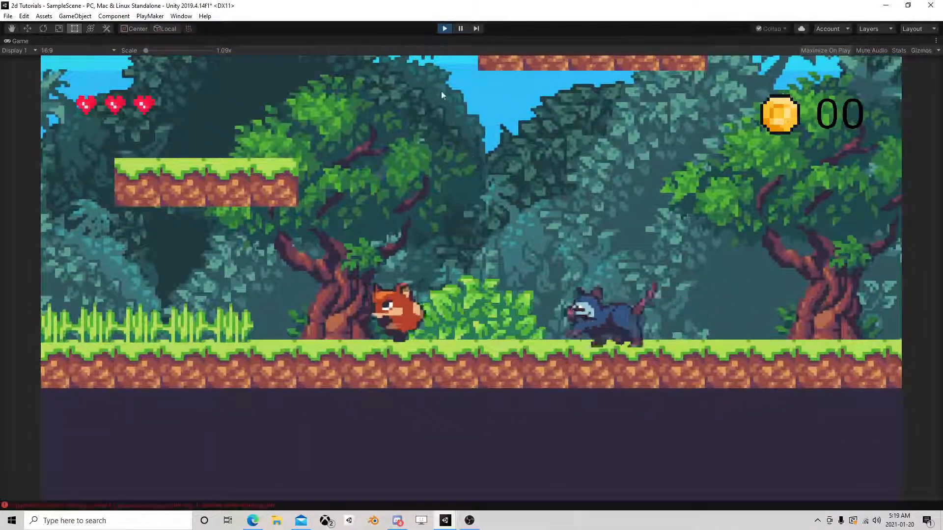
pyautogui.click(460, 28)
pyautogui.click(460, 28)
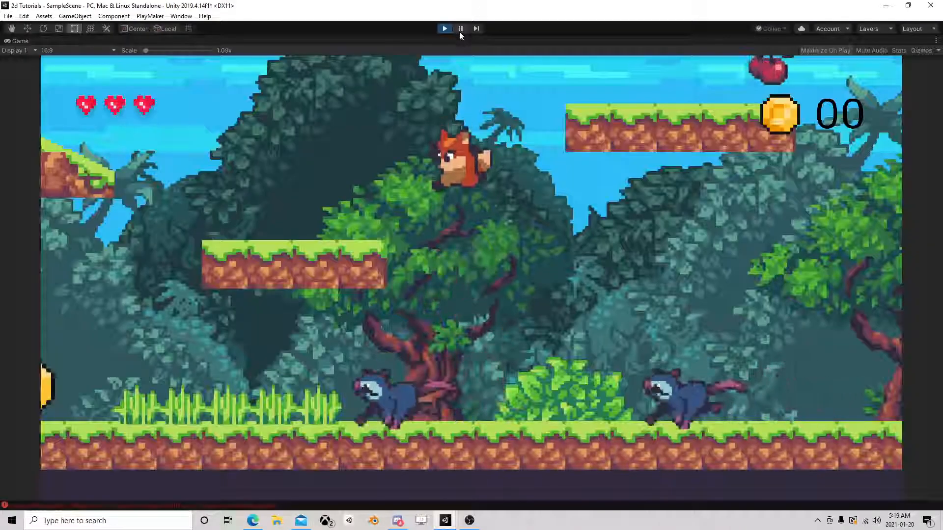
pyautogui.press('Right')
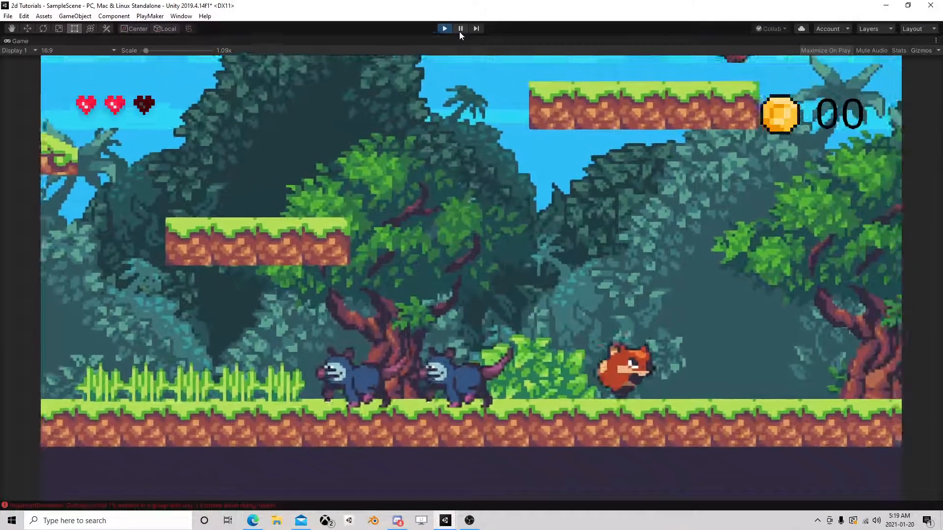
pyautogui.press('space')
pyautogui.press('Right')
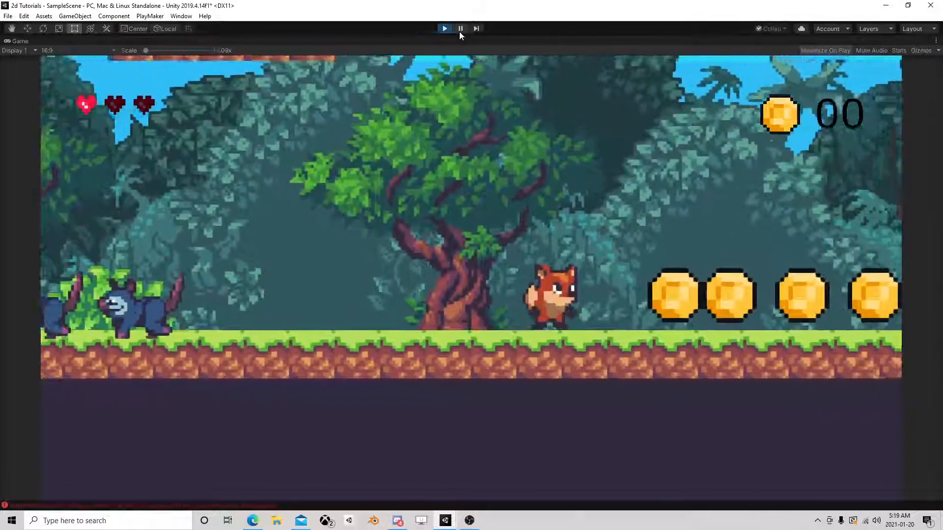
pyautogui.press('space')
pyautogui.click(460, 31)
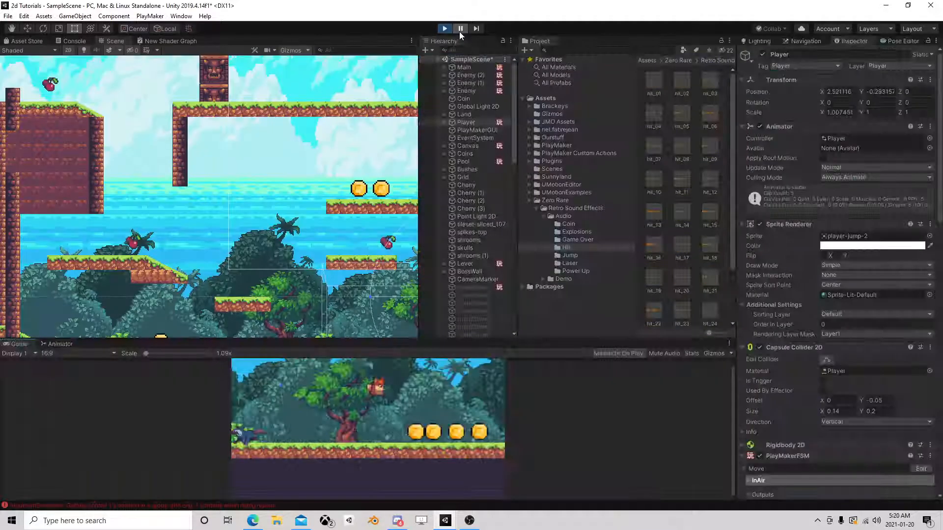
# Frame the player in the Scene view and advance the paused game frame by frame to examine the fall.
pyautogui.click(479, 30)
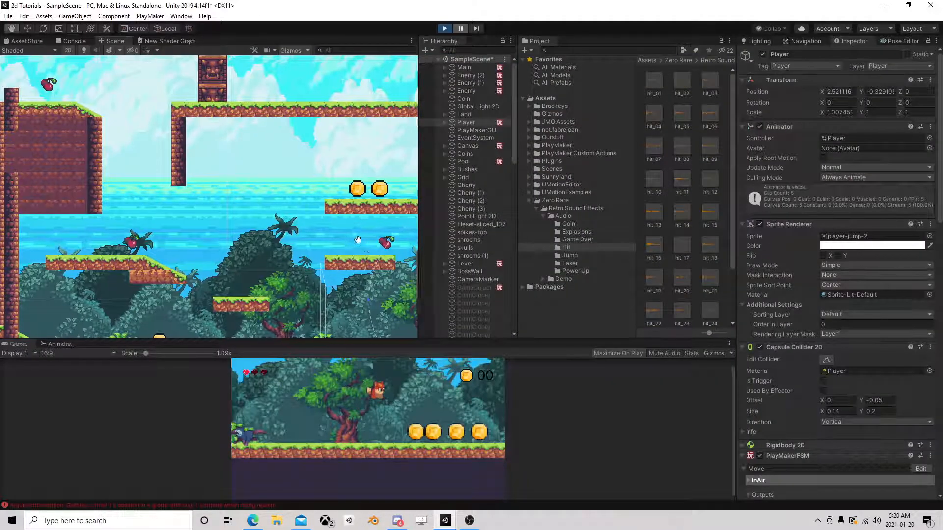
pyautogui.press('f')
pyautogui.scroll(6, 217, 150)
pyautogui.moveTo(289, 175); pyautogui.dragTo(216, 162, button='middle')
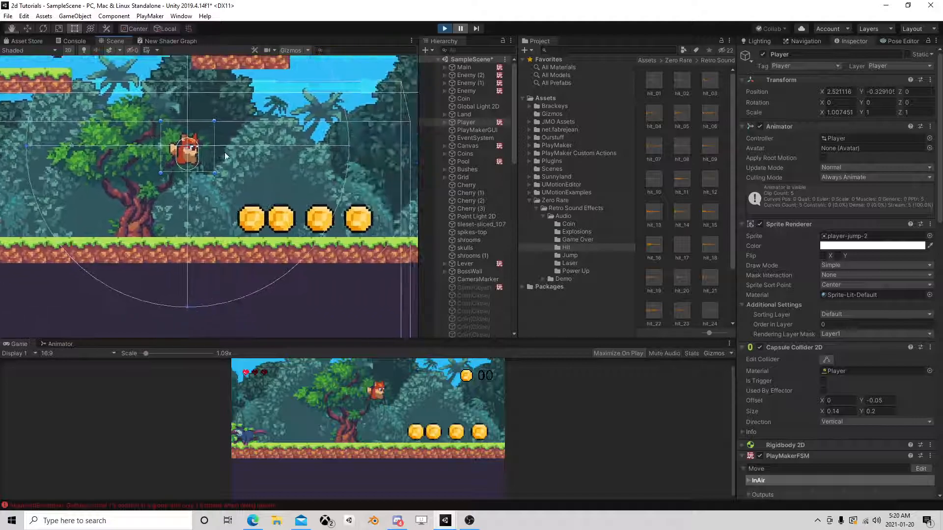
pyautogui.scroll(6, 216, 162)
pyautogui.click(476, 28)
pyautogui.click(476, 29)
pyautogui.click(476, 29)
pyautogui.click(476, 29)
pyautogui.click(477, 28)
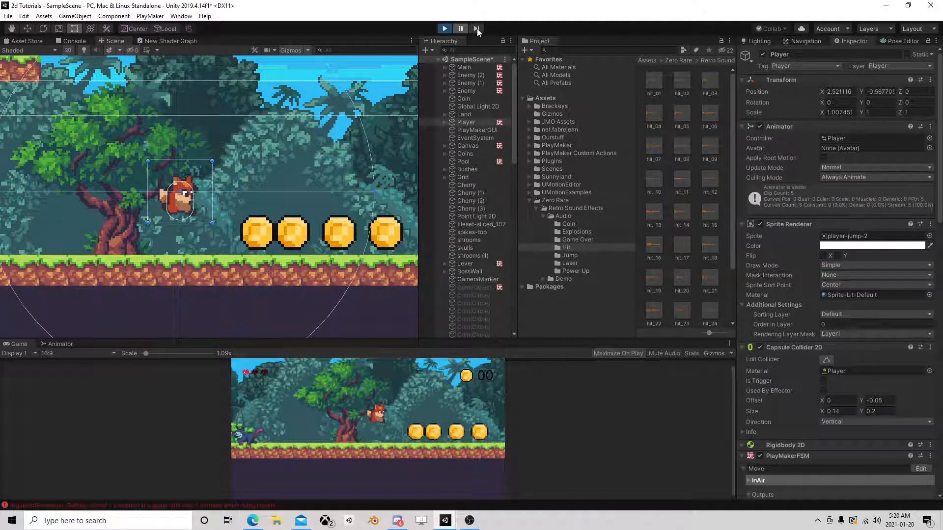
pyautogui.click(477, 29)
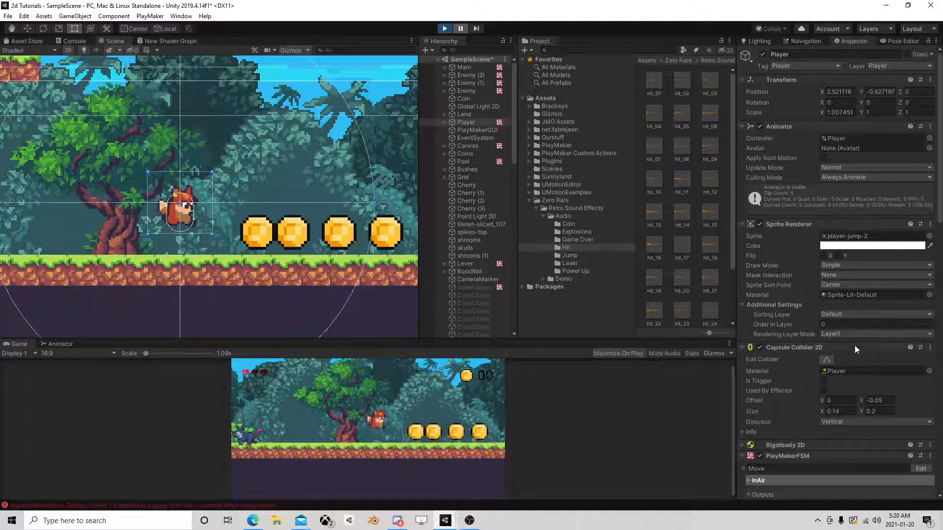
# Open the Squash FSM beside the Scene view and advance more frames to examine its state transitions during the fall.
pyautogui.scroll(-15, 857, 348)
pyautogui.click(921, 425)
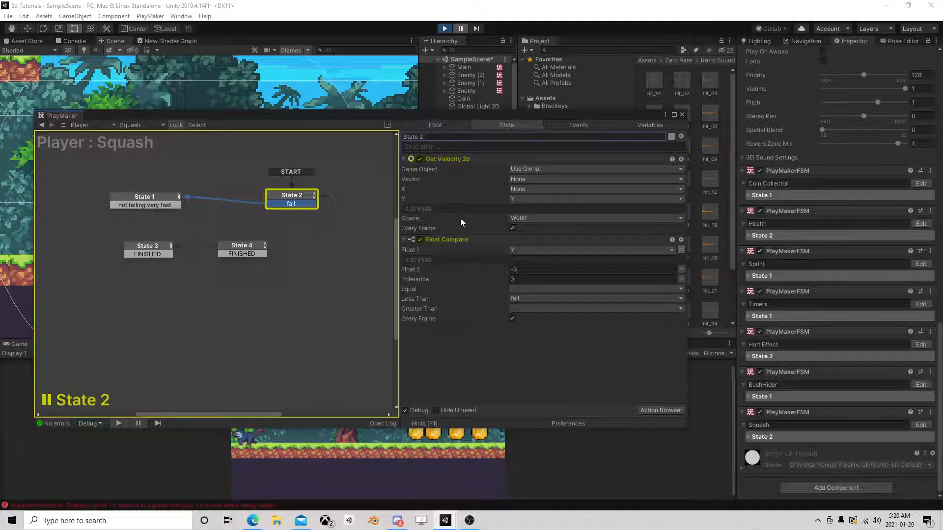
pyautogui.moveTo(425, 118); pyautogui.dragTo(672, 110)
pyautogui.click(475, 28)
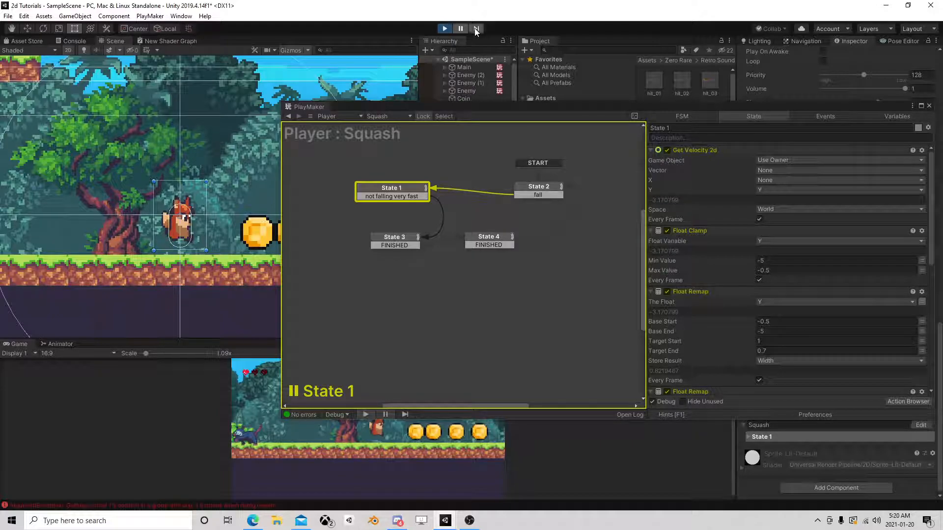
pyautogui.click(475, 28)
pyautogui.click(476, 28)
# Stop the game, set Float 2 of State 2's Float Compare to -3.5, and check State 1's clamp and remap values before closing the editor.
pyautogui.click(444, 29)
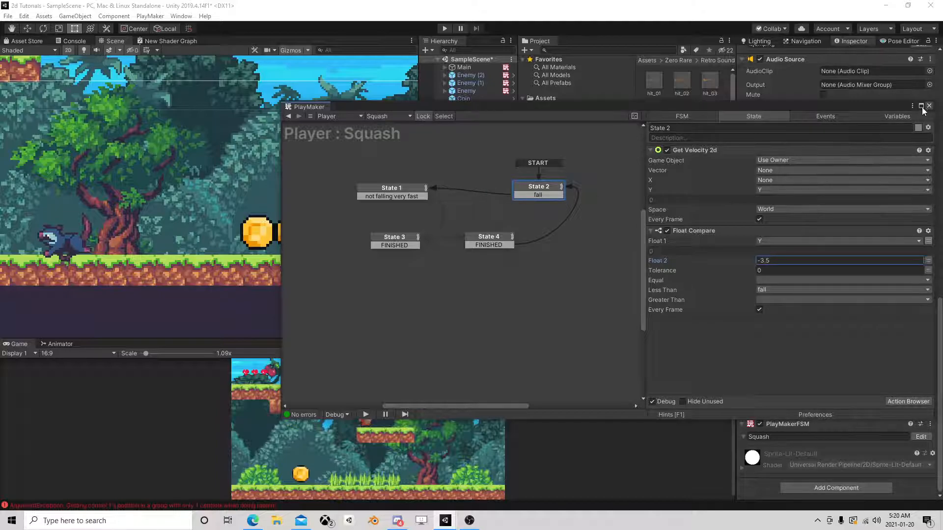
pyautogui.click(405, 193)
pyautogui.scroll(-2, 816, 265)
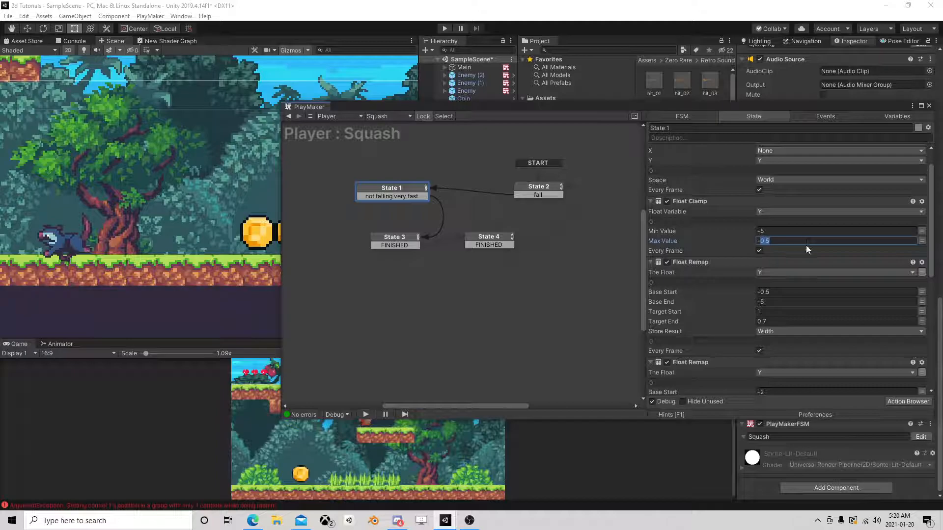
pyautogui.scroll(1, 806, 245)
pyautogui.scroll(-2, 806, 246)
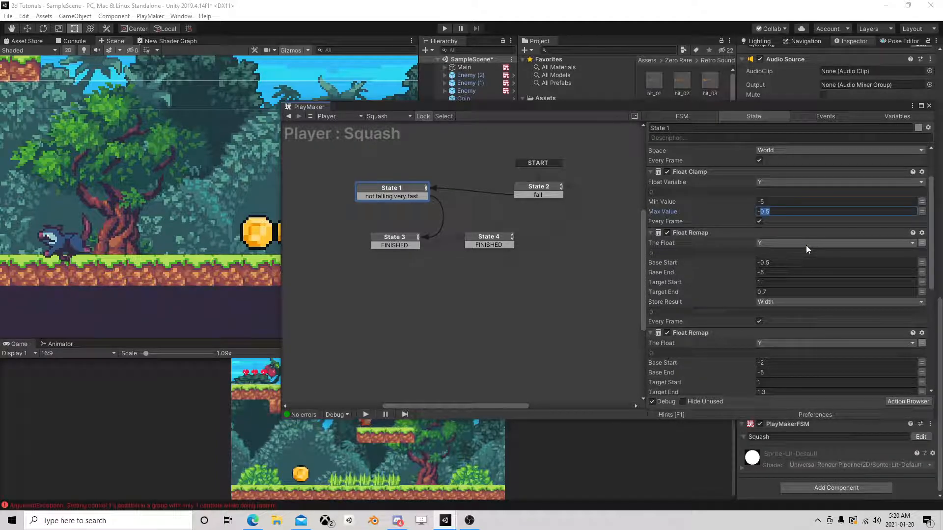
pyautogui.click(929, 106)
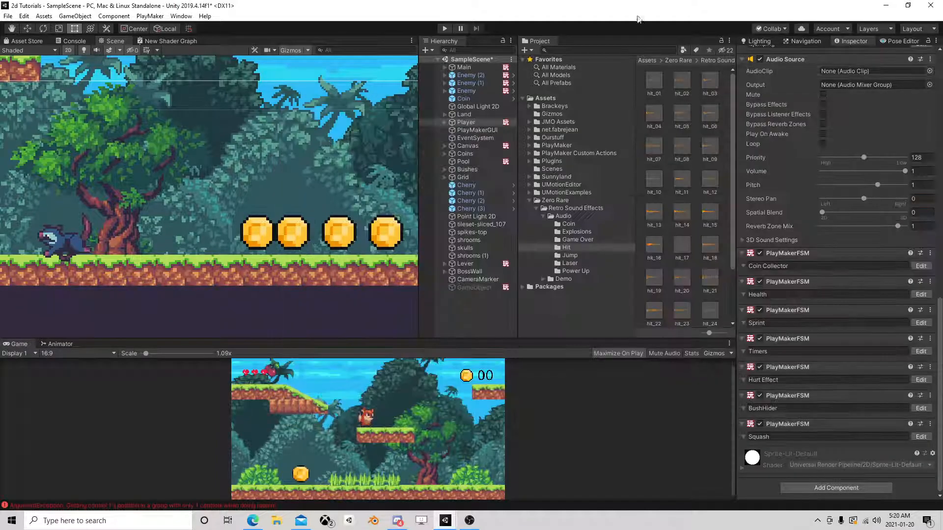
# Run the game and move the player high above the platform in the Scene view to test the fall and landing.
pyautogui.click(450, 29)
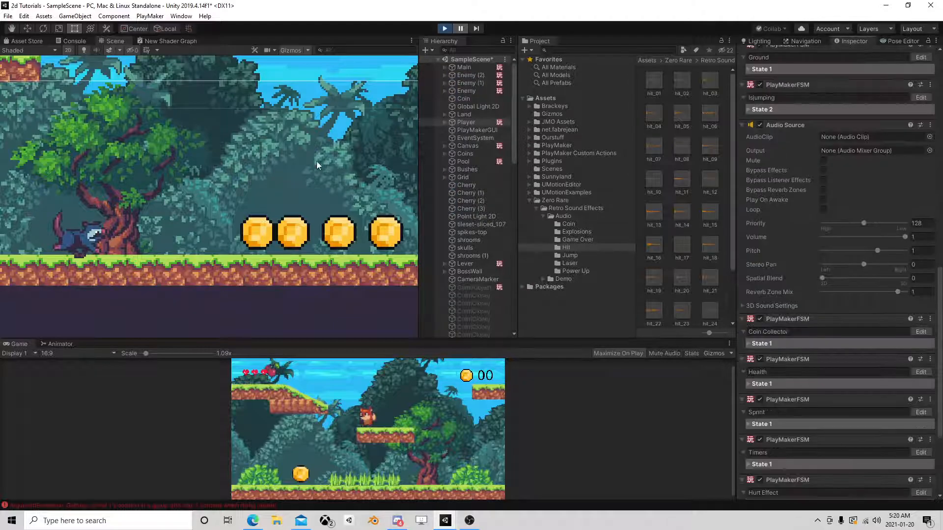
pyautogui.moveTo(296, 169); pyautogui.dragTo(367, 128, button='middle')
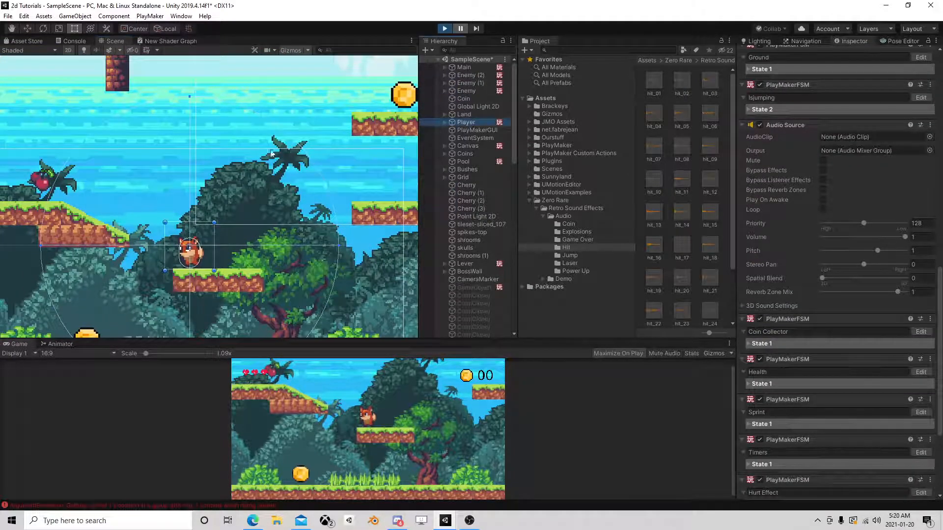
pyautogui.scroll(-2, 233, 177)
pyautogui.click(27, 28)
pyautogui.moveTo(198, 191); pyautogui.dragTo(223, 37)
pyautogui.scroll(-4, 226, 115)
pyautogui.moveTo(208, 123); pyautogui.dragTo(207, 149, button='middle')
pyautogui.moveTo(206, 77); pyautogui.dragTo(209, 66)
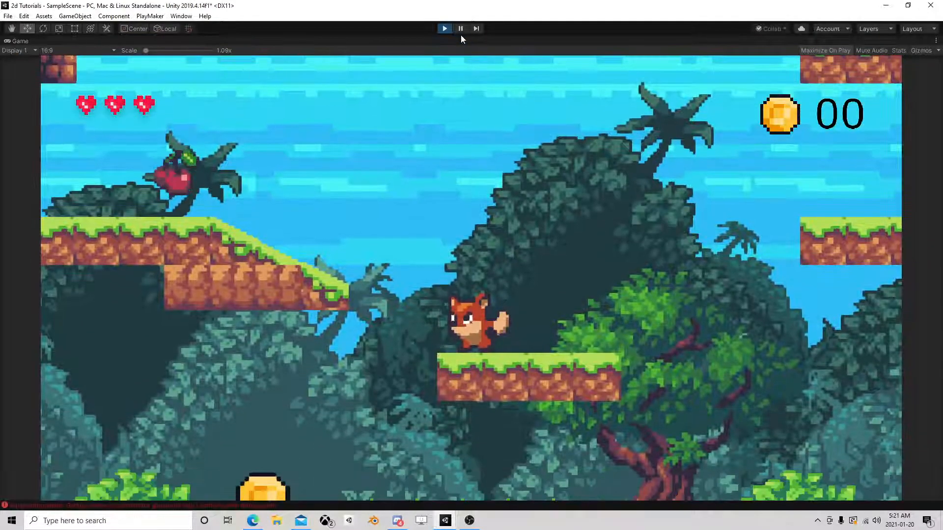
# Test repeated jumps and landings around the floating platform and the slope with the running game, and stop it.
pyautogui.press('space')
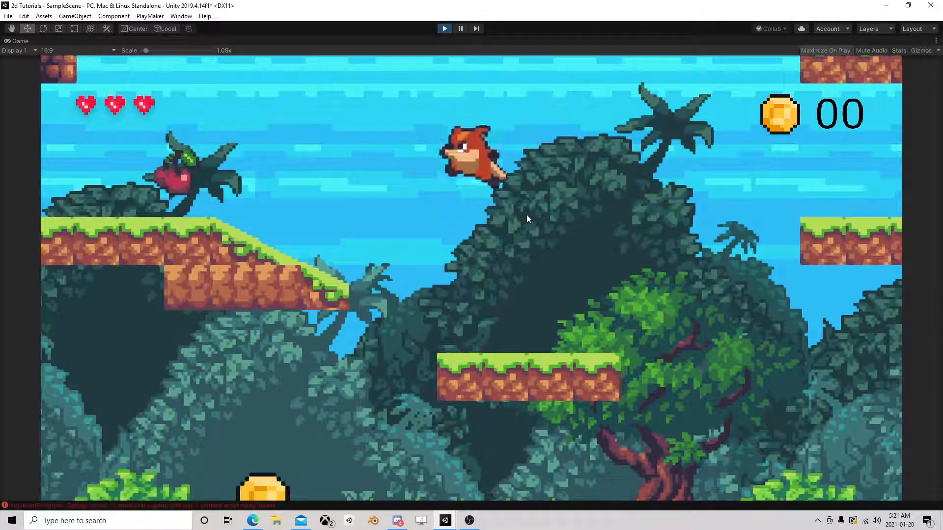
pyautogui.press('space')
pyautogui.press('Left')
pyautogui.press('space')
pyautogui.press('Right')
pyautogui.press('space')
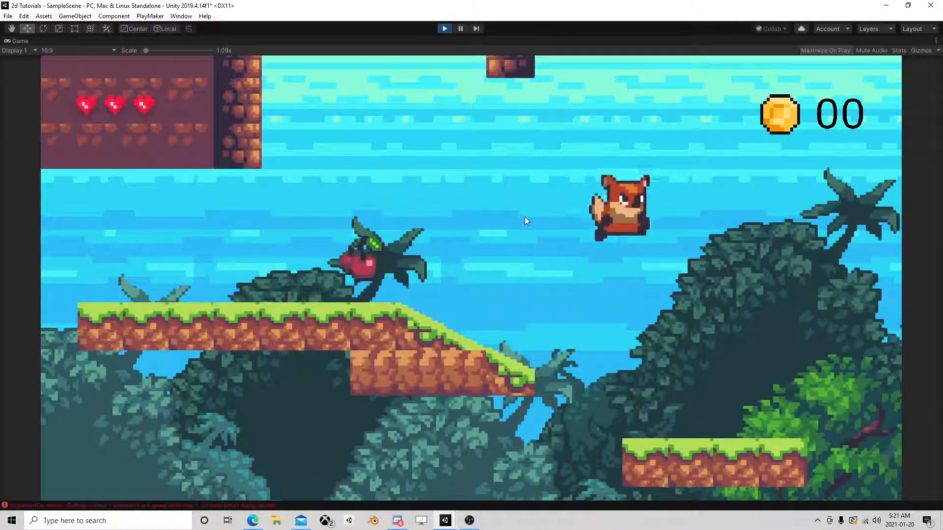
pyautogui.press('Left')
pyautogui.press('space')
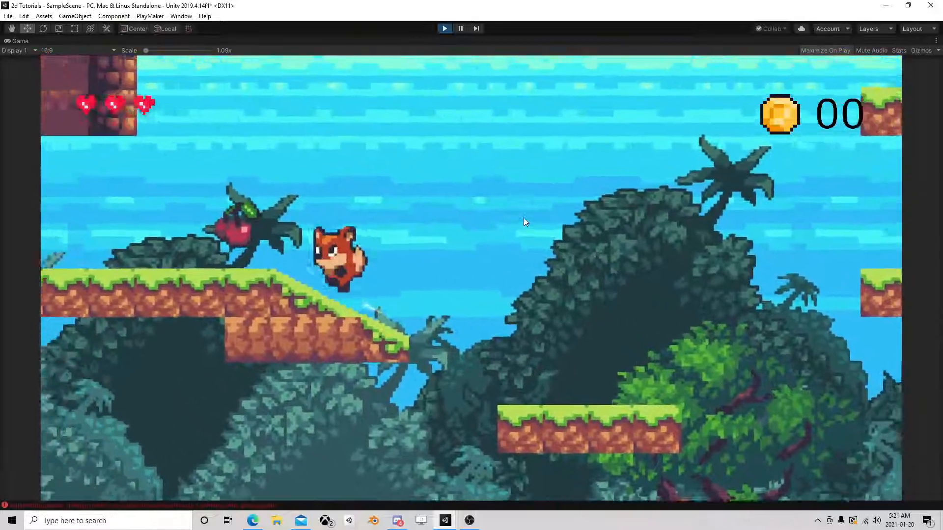
pyautogui.press('Right')
pyautogui.press('space')
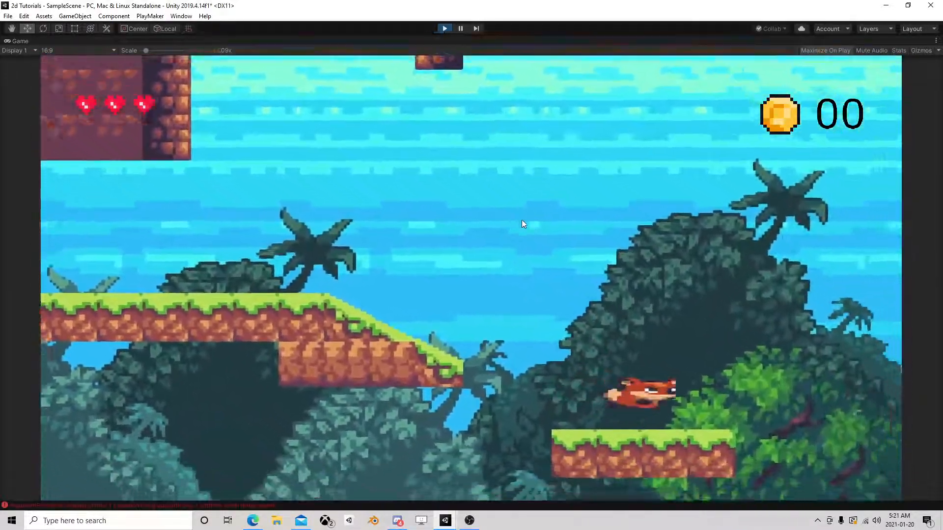
pyautogui.press('Left')
pyautogui.press('space')
pyautogui.press('Right')
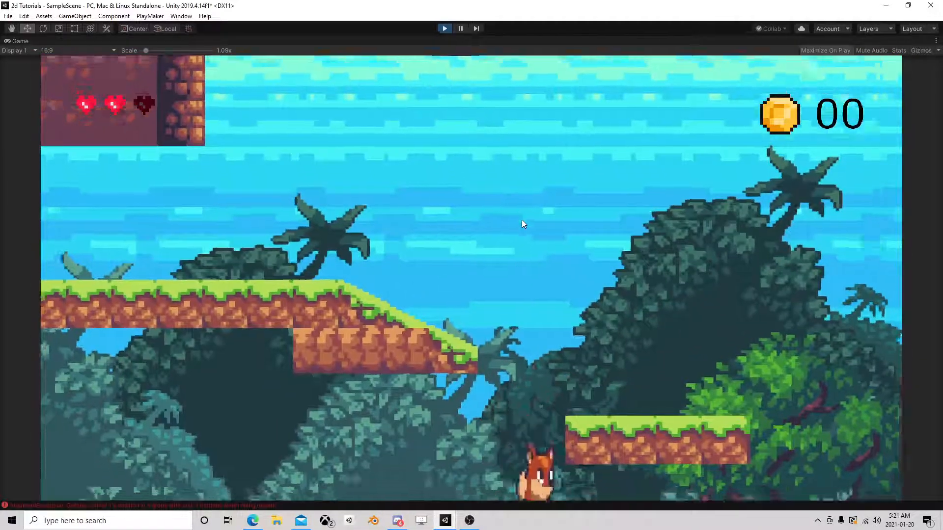
pyautogui.press('space')
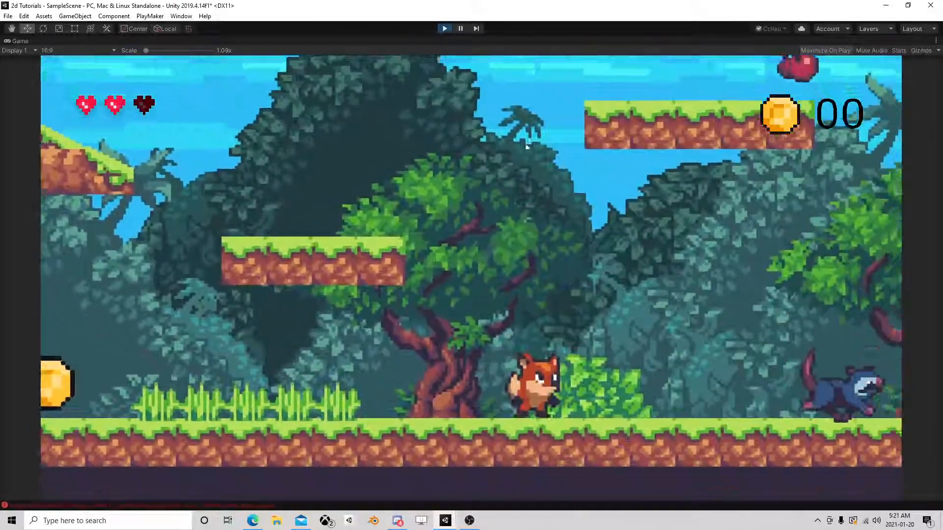
pyautogui.press('Left')
pyautogui.click(447, 29)
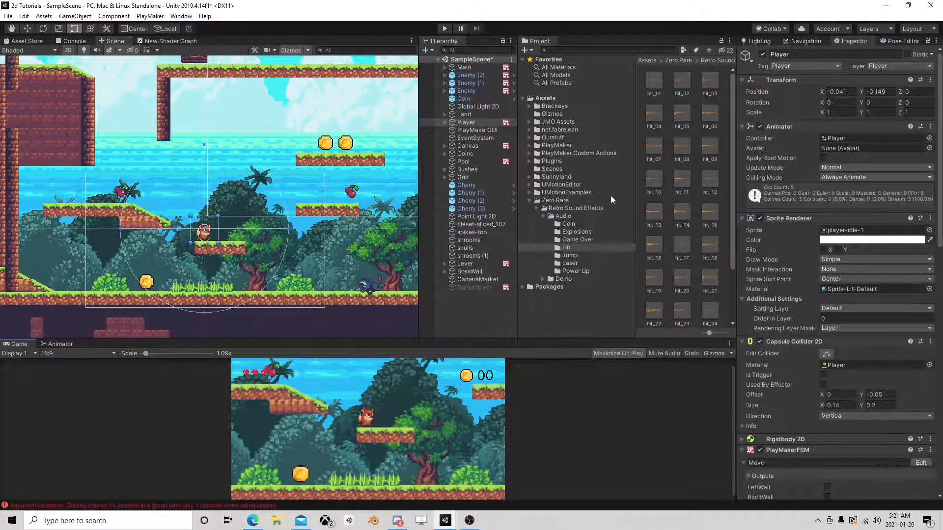
# Set Float 2 of State 2's Float Compare in the player's Squash FSM to -4.25 and close the editor.
pyautogui.scroll(-10, 815, 348)
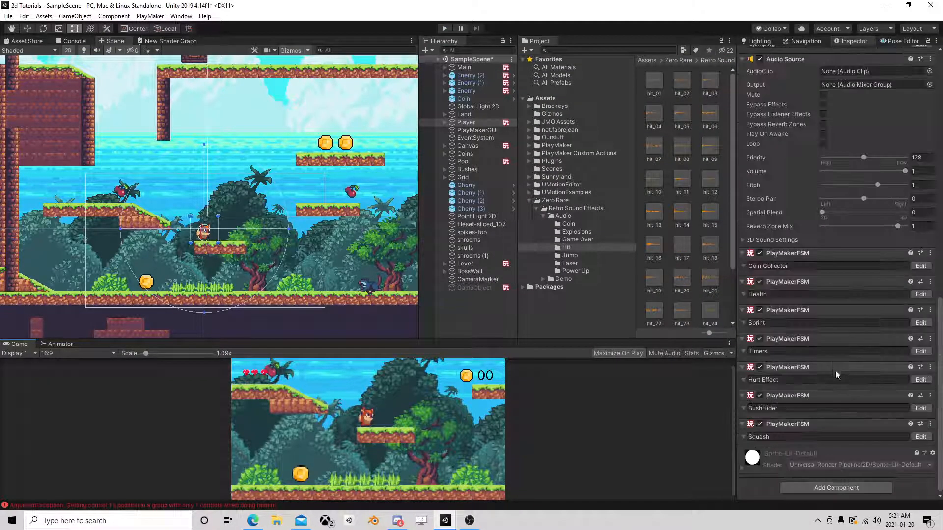
pyautogui.click(921, 437)
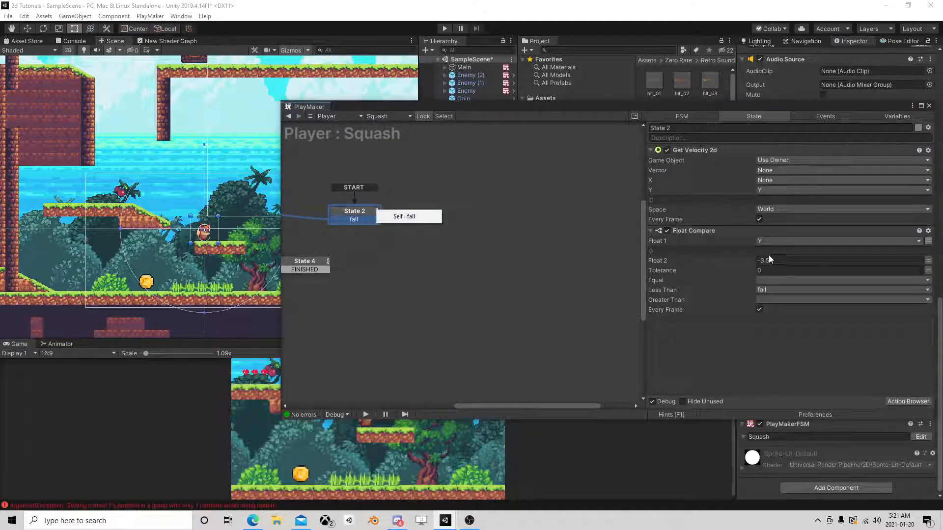
pyautogui.click(767, 260)
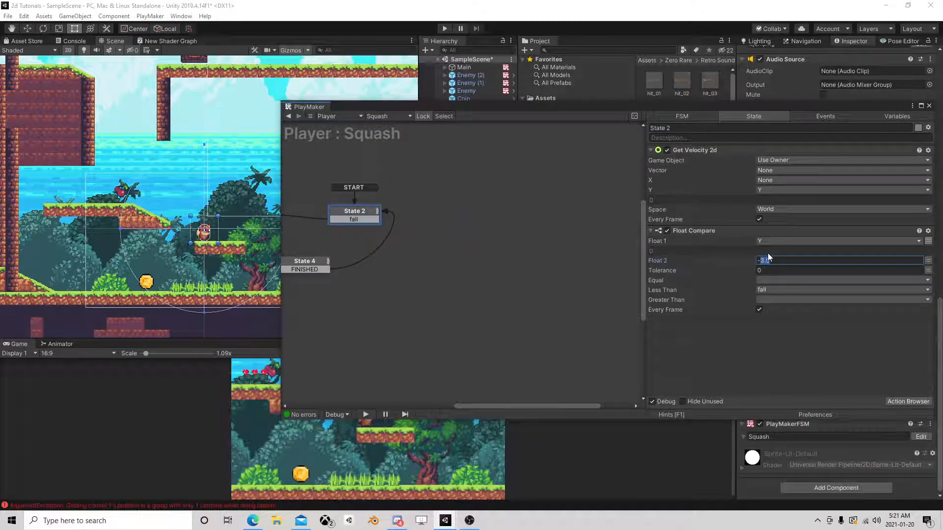
pyautogui.write('-4.25')
pyautogui.click(929, 106)
# Run the game and wall-jump the player up to the high ledge to test the squash effect.
pyautogui.hotkey('ctrl', 'p')
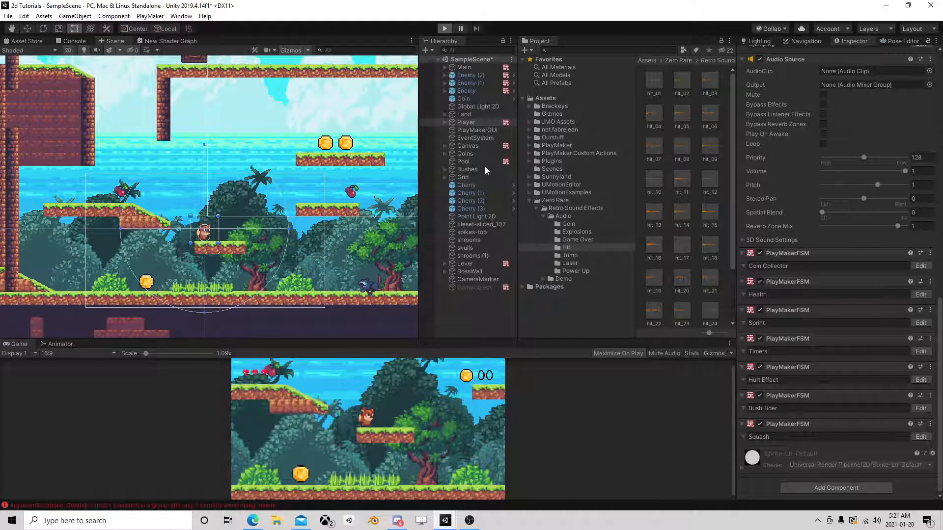
pyautogui.press('space')
pyautogui.press('space')
pyautogui.press('Left')
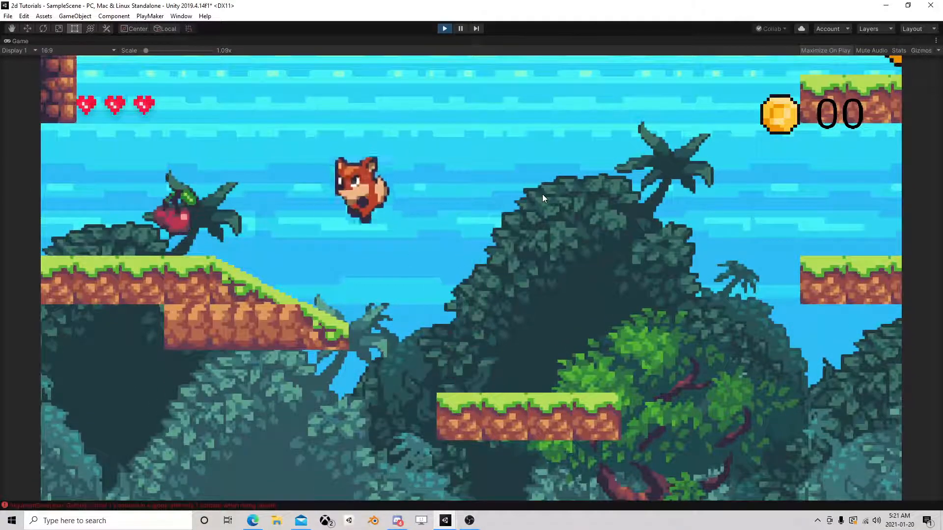
pyautogui.press('space')
pyautogui.press('space')
pyautogui.press('Right')
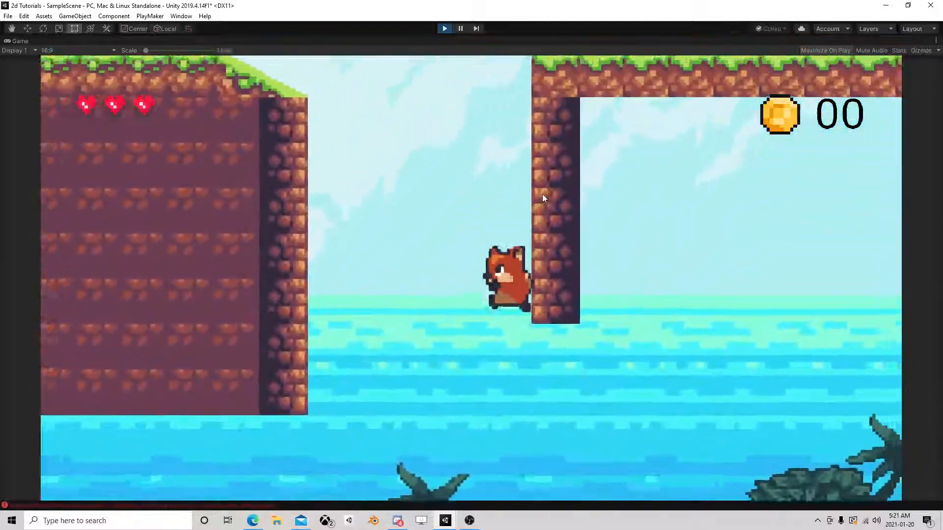
pyautogui.press('Left')
pyautogui.press('space')
pyautogui.press('space')
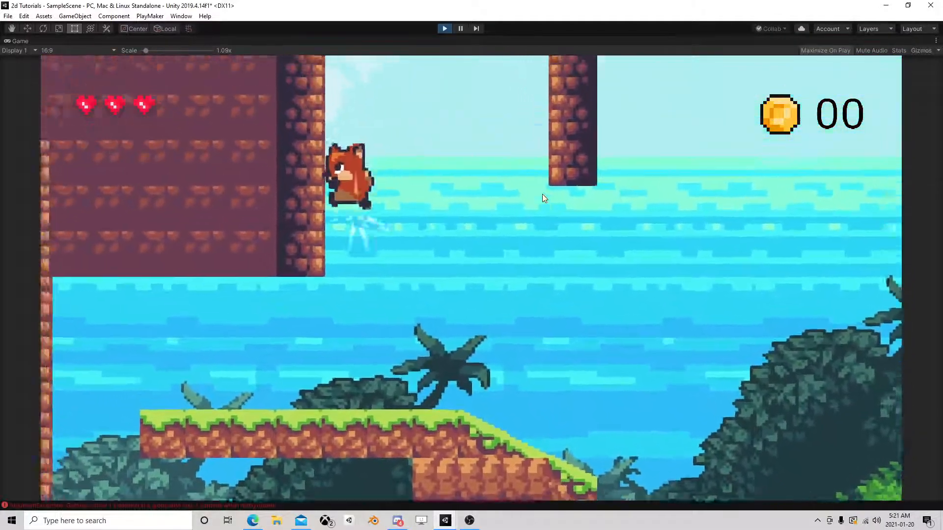
pyautogui.press('Right')
pyautogui.press('space')
pyautogui.press('Left')
pyautogui.press('Left')
pyautogui.press('Right')
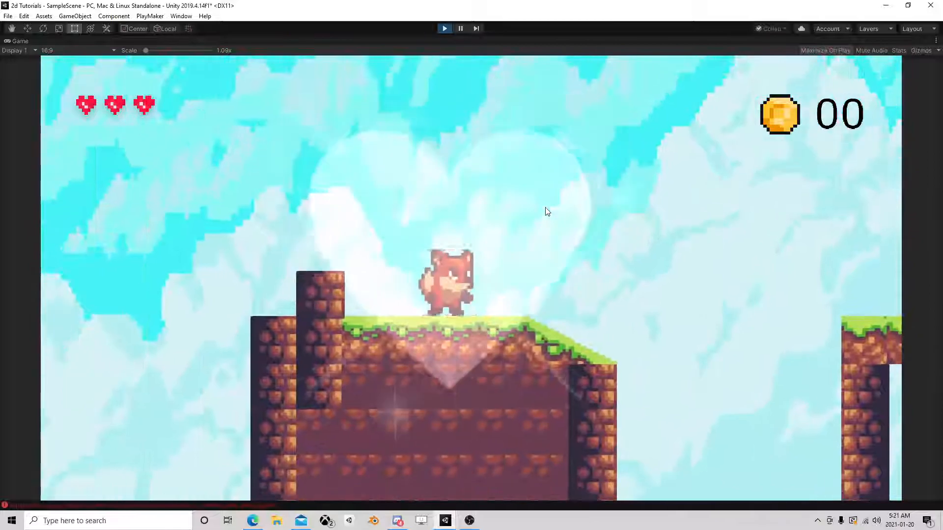
# Test the long fall from the high ledge to the ground and further jumps near the enemies and the tree.
pyautogui.press('space')
pyautogui.press('space')
pyautogui.press('space')
pyautogui.press('space')
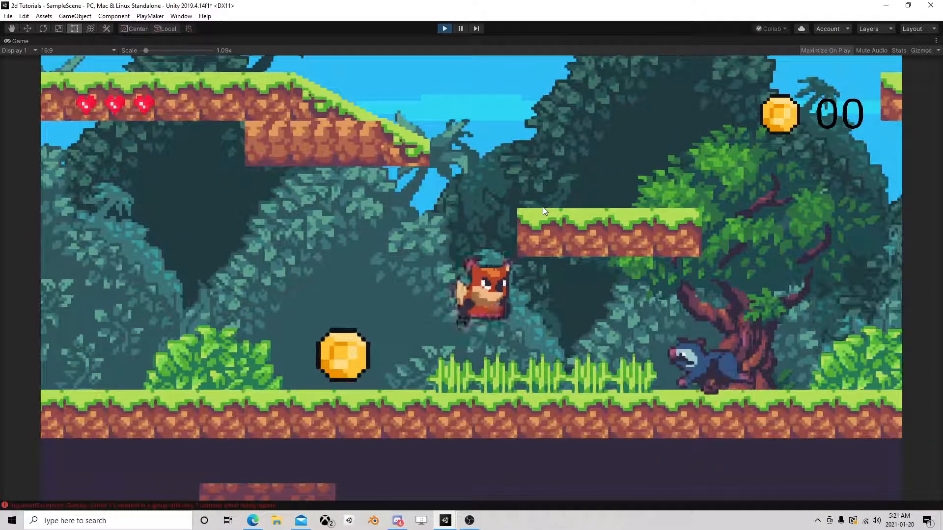
pyautogui.press('Right')
pyautogui.press('space')
pyautogui.press('Left')
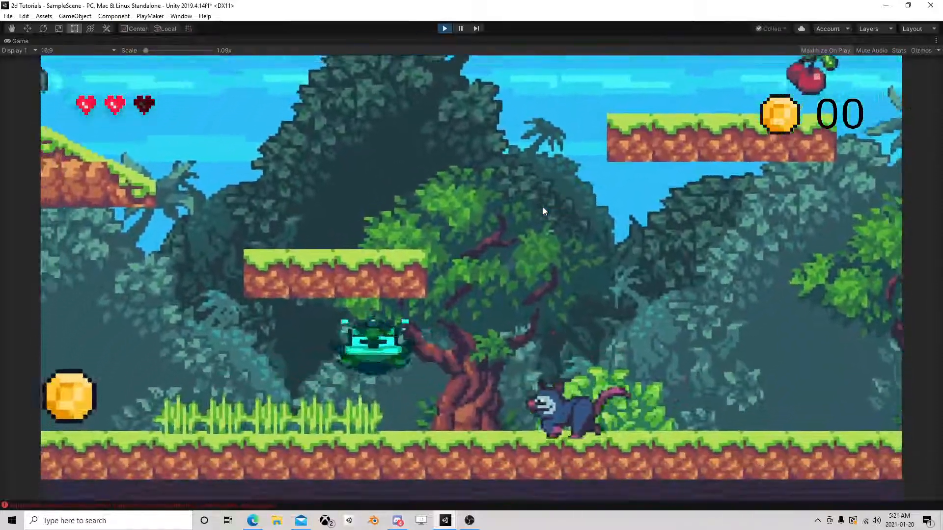
pyautogui.press('Right')
pyautogui.press('space')
pyautogui.press('Right')
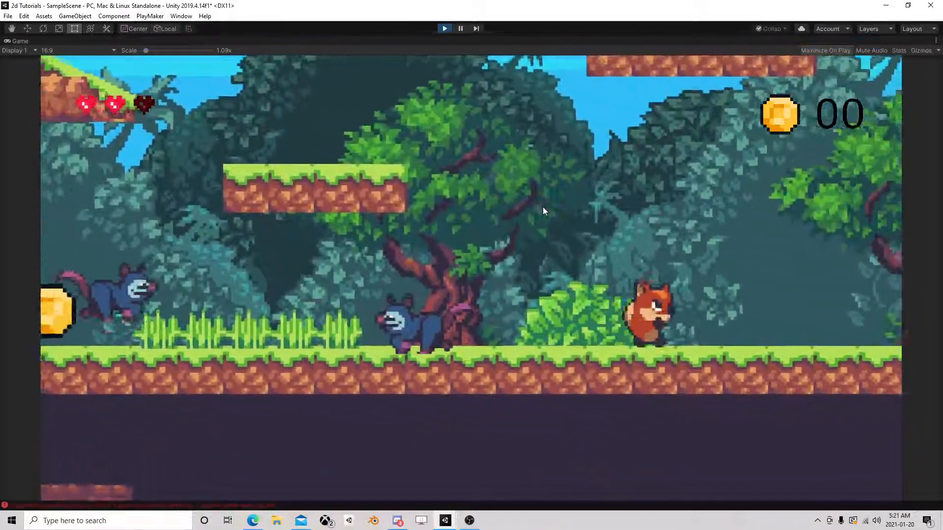
pyautogui.press('space')
pyautogui.press('Right')
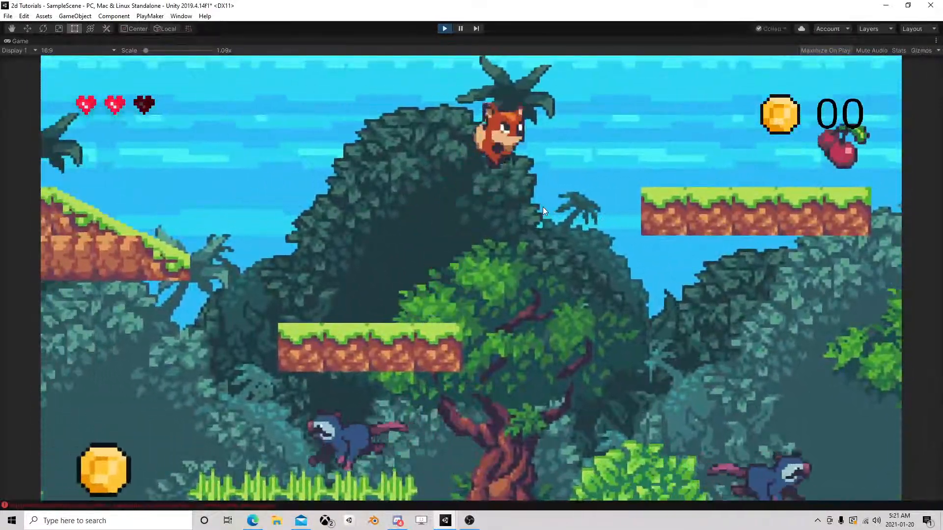
# Test wall jumps and shorter falls beside the floating platform and the bush, and stop the game.
pyautogui.press('space')
pyautogui.press('space')
pyautogui.press('Left')
pyautogui.press('space')
pyautogui.press('space')
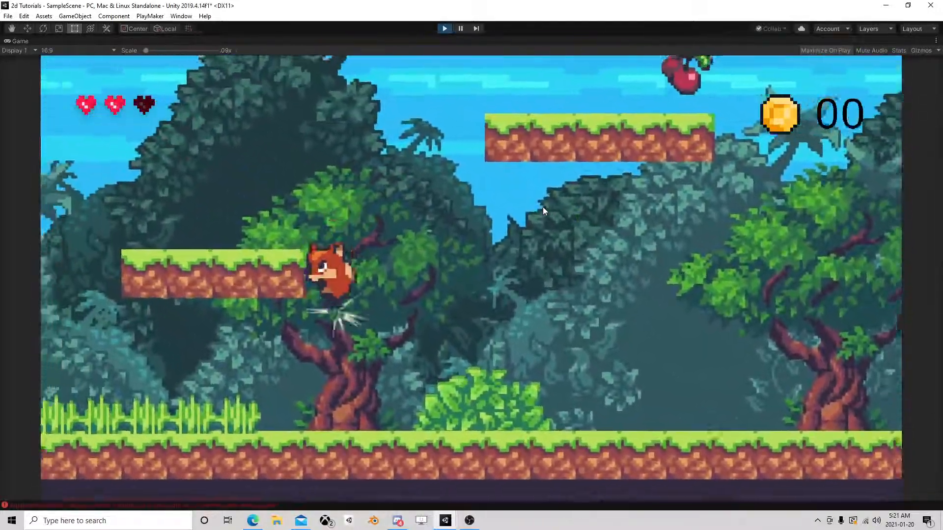
pyautogui.press('space')
pyautogui.press('Right')
pyautogui.press('Left')
pyautogui.press('Right')
pyautogui.press('space')
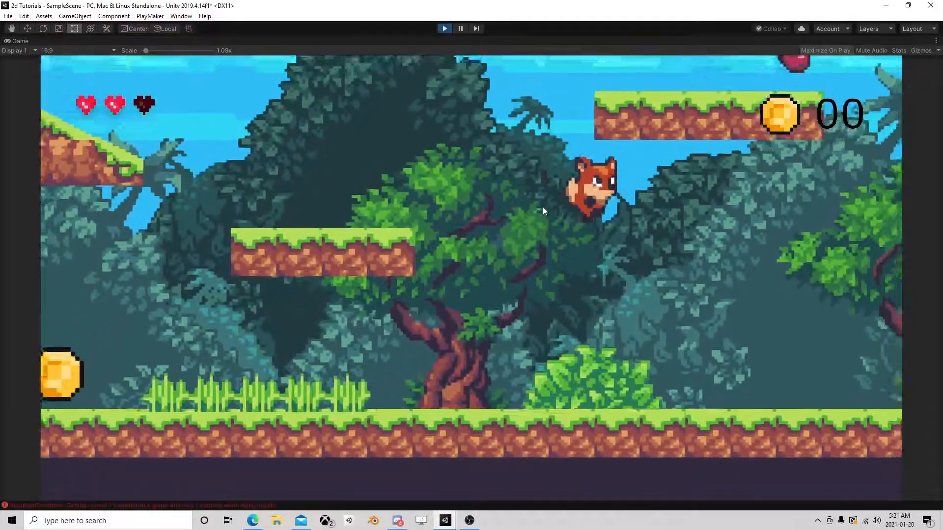
pyautogui.press('Left')
pyautogui.press('space')
pyautogui.press('Right')
pyautogui.press('space')
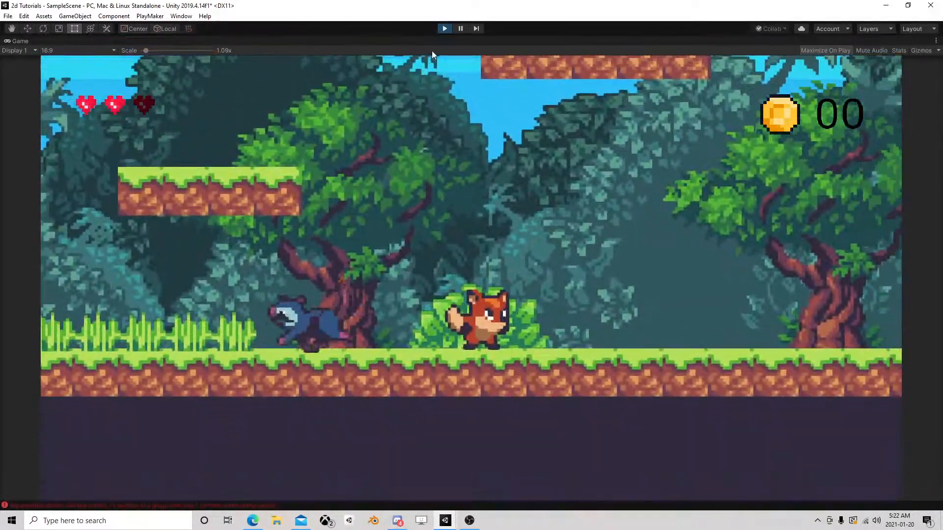
pyautogui.click(444, 28)
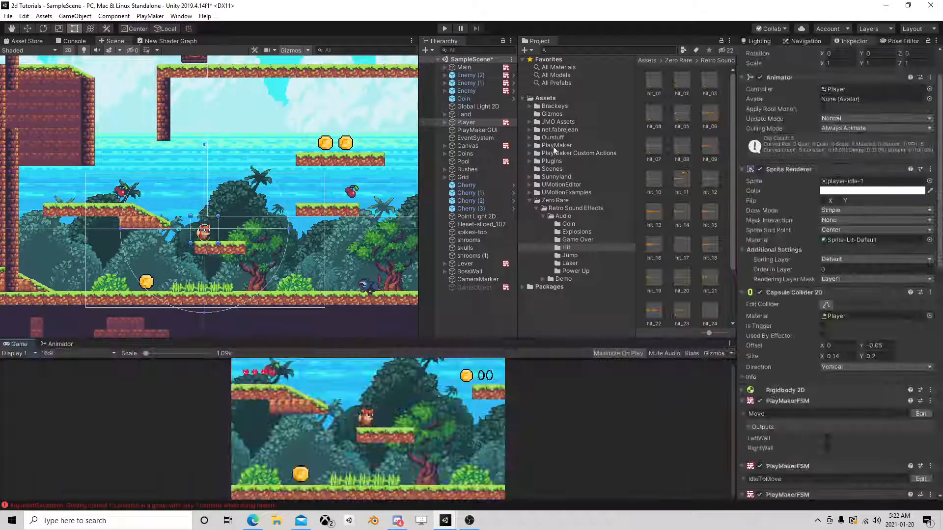
# In the Squash FSM, set Float 2 of State 2's Float Compare to -5.5 and State 1's Float Clamp Min Value to -7.
pyautogui.click(923, 437)
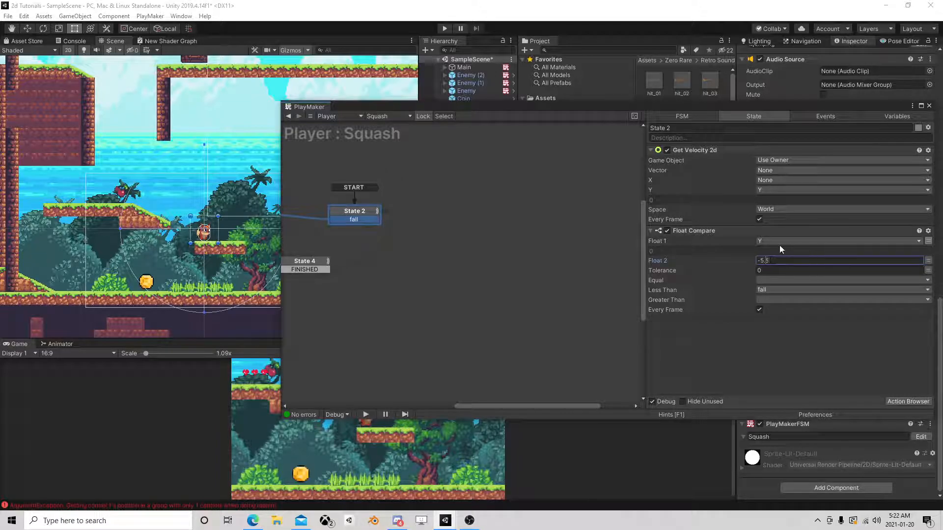
pyautogui.moveTo(428, 235); pyautogui.dragTo(566, 221, button='middle')
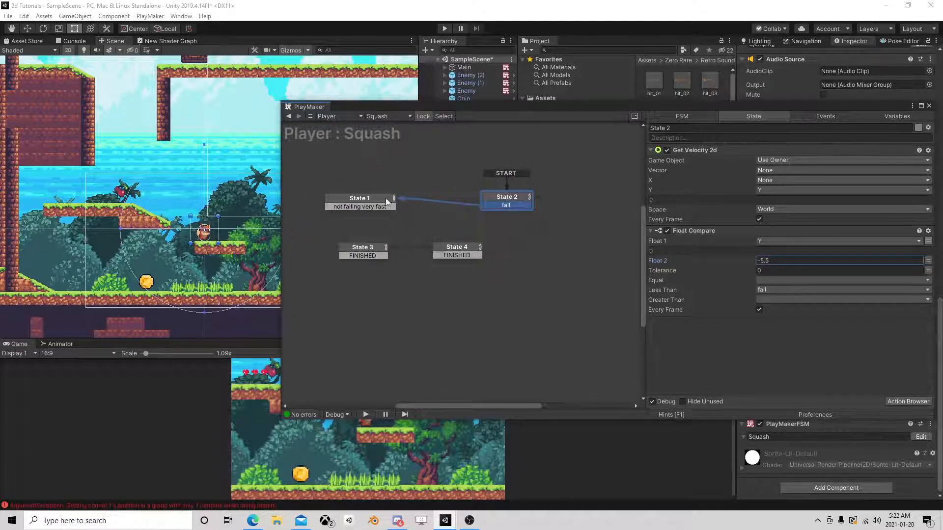
pyautogui.click(376, 198)
pyautogui.scroll(-3, 750, 270)
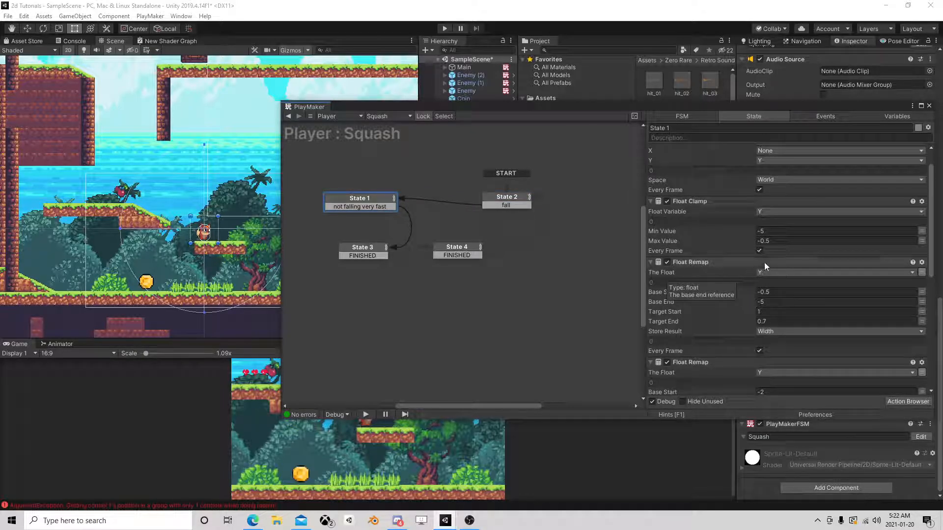
pyautogui.scroll(3, 707, 268)
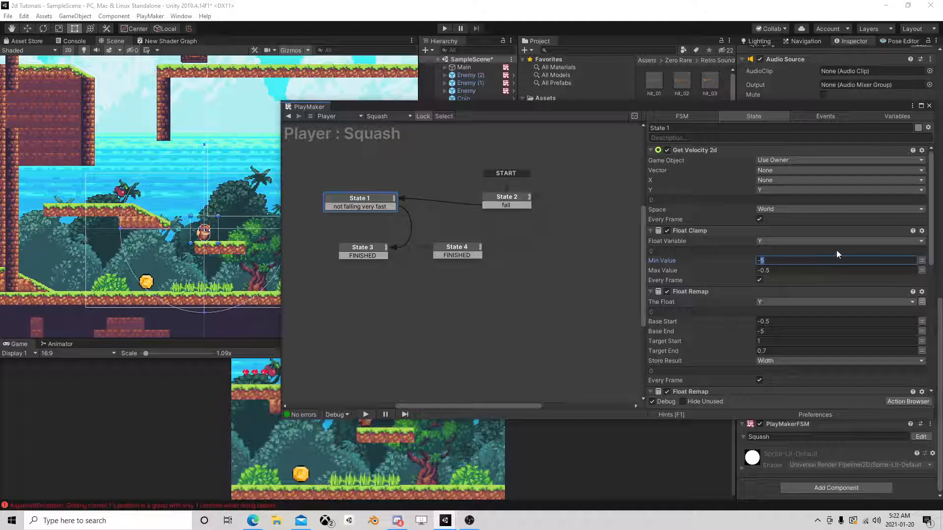
pyautogui.write('7')
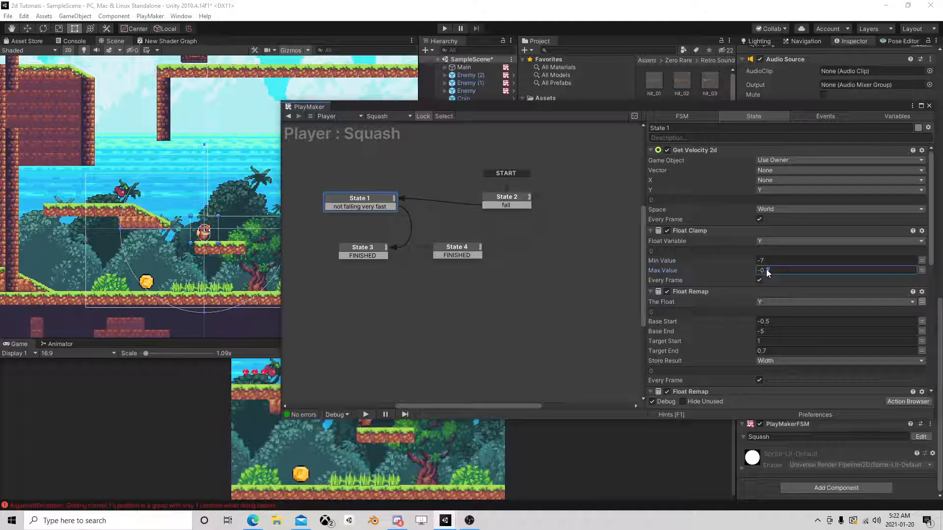
# Set Base Start to -3 and Base End to -7 in both Float Remap actions of State 1 and close the editor.
pyautogui.moveTo(770, 271); pyautogui.dragTo(756, 271)
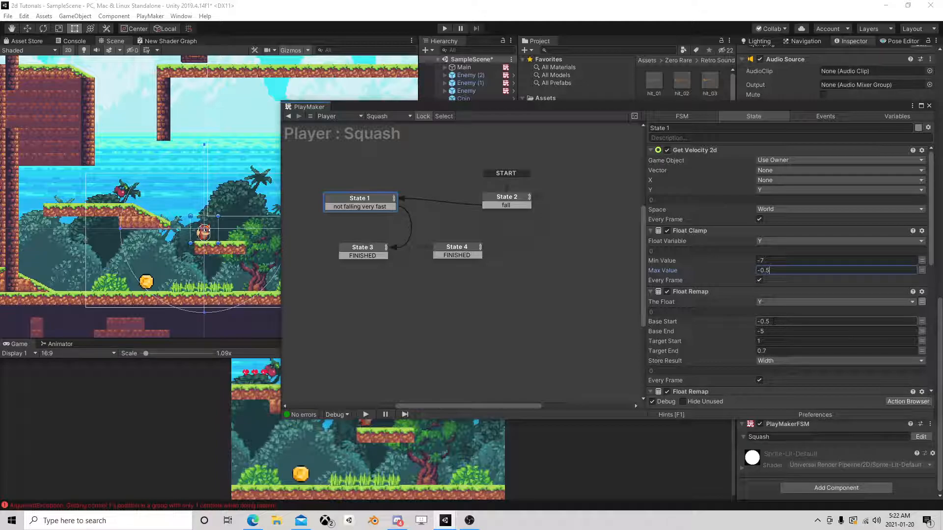
pyautogui.click(763, 332)
pyautogui.write('7')
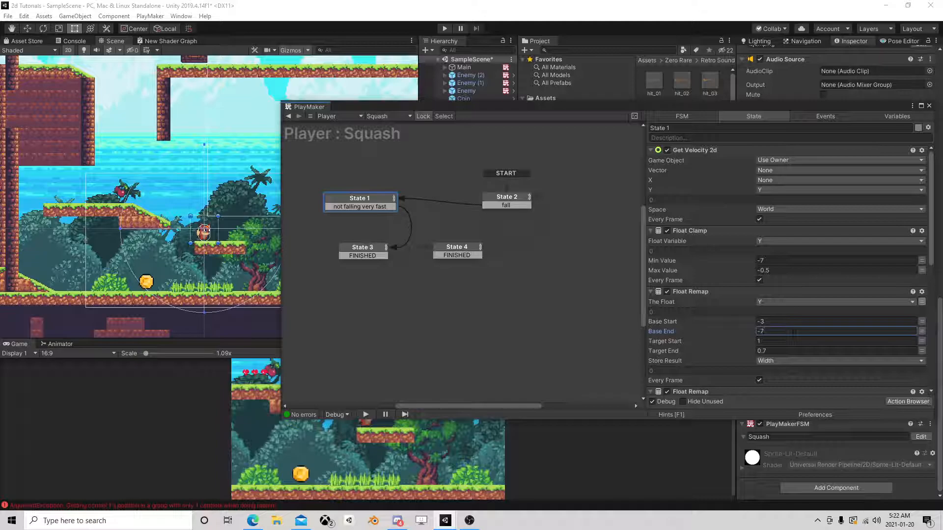
pyautogui.scroll(-3, 793, 332)
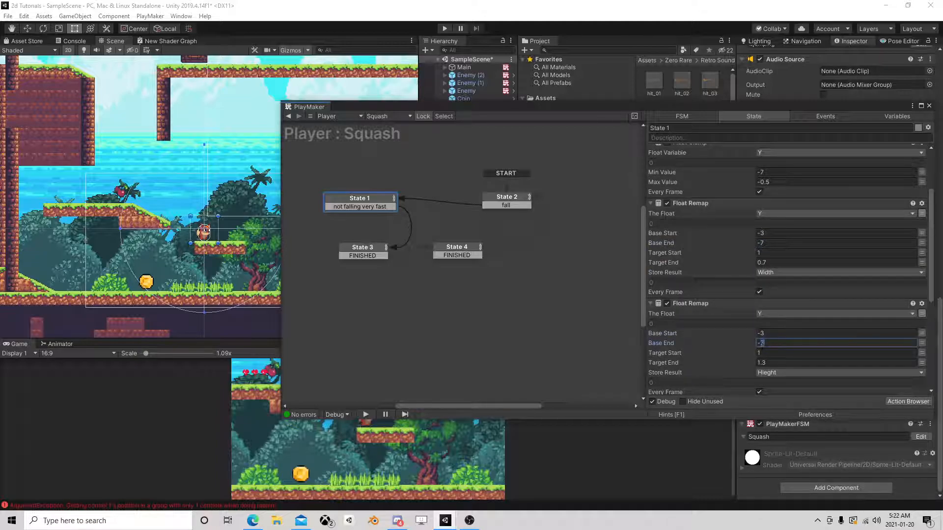
pyautogui.click(929, 106)
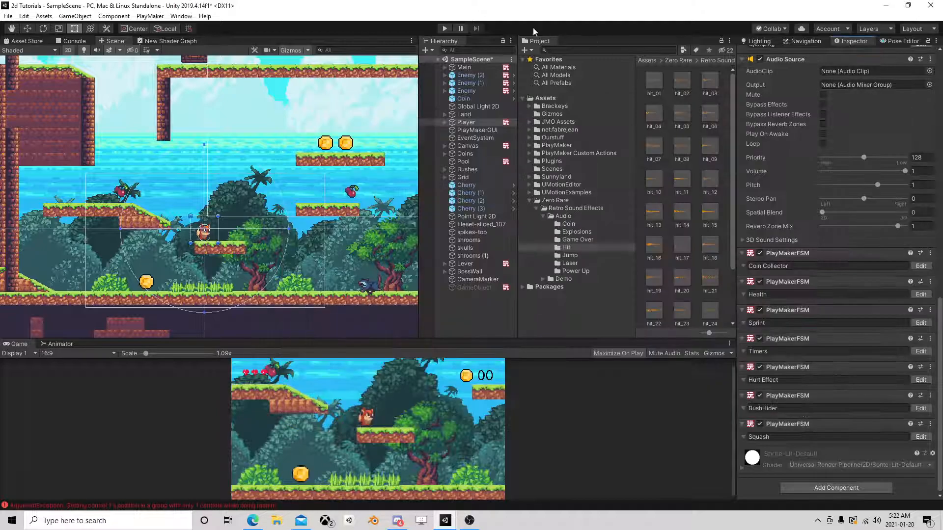
# In State 3 of the Squash FSM, set the Time of the Float Interpolate actions to 0.15.
pyautogui.click(921, 436)
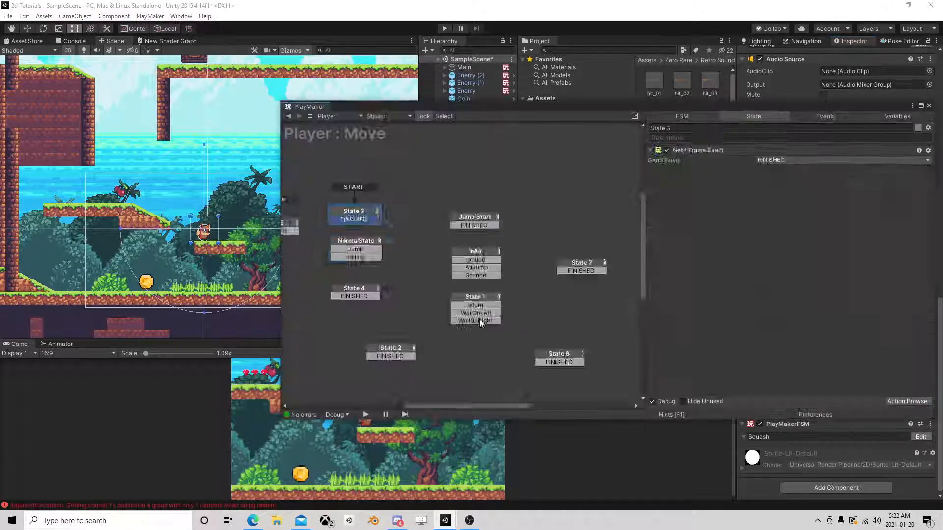
pyautogui.click(410, 240)
pyautogui.scroll(-2, 772, 294)
pyautogui.scroll(-3, 774, 295)
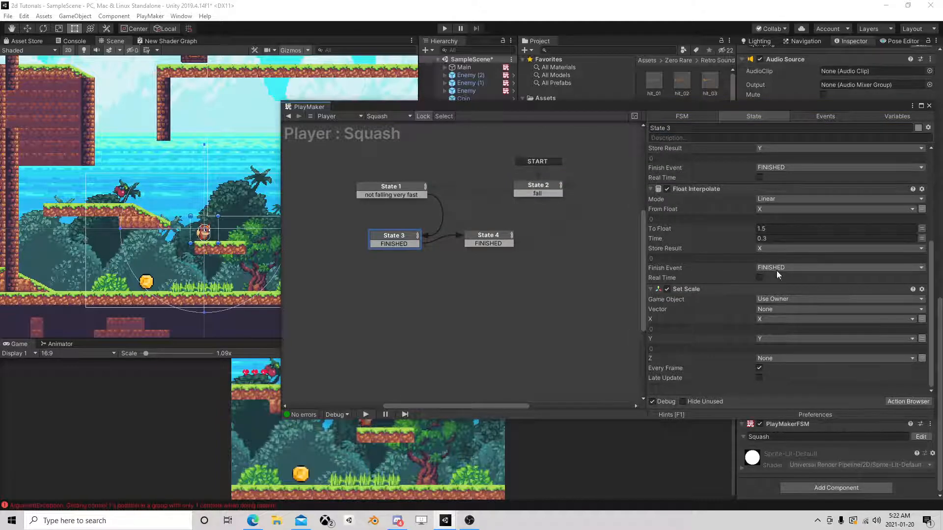
pyautogui.click(779, 239)
pyautogui.write('0.2')
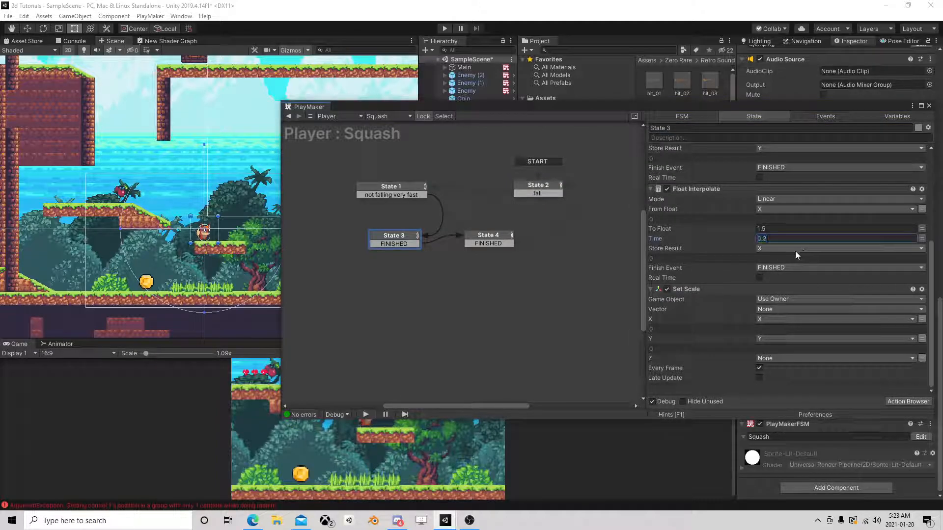
pyautogui.press('Return')
pyautogui.scroll(3, 771, 268)
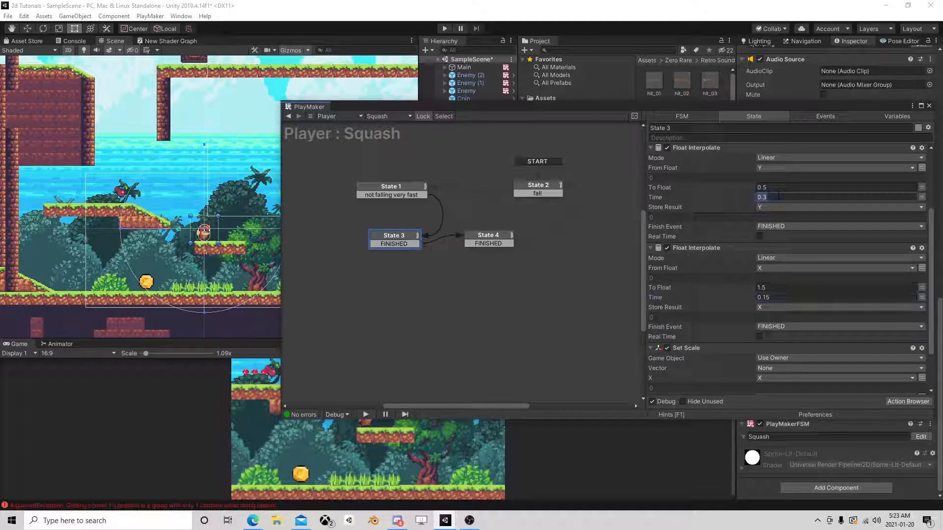
# Set Time to 0.15 in both Float Interpolate actions of State 4 and close the editor.
pyautogui.click(502, 234)
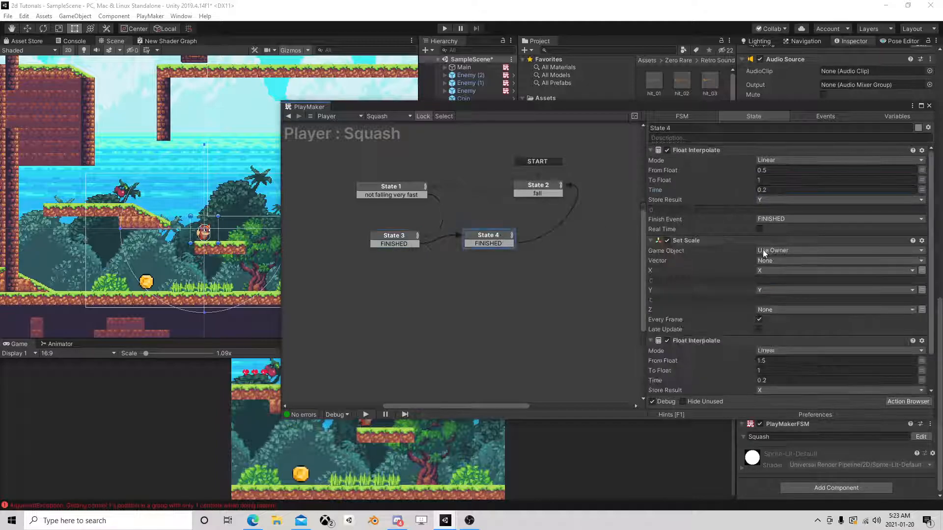
pyautogui.click(778, 379)
pyautogui.write('0.15')
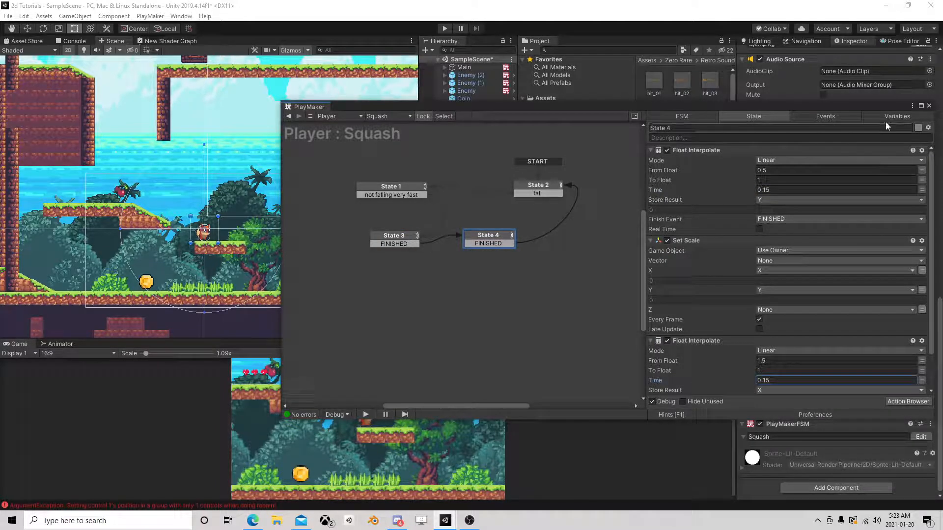
pyautogui.click(929, 106)
# Run the game, climb between the upper walls and test the squash on the long fall to the sloped ledge.
pyautogui.hotkey('ctrl', 'p')
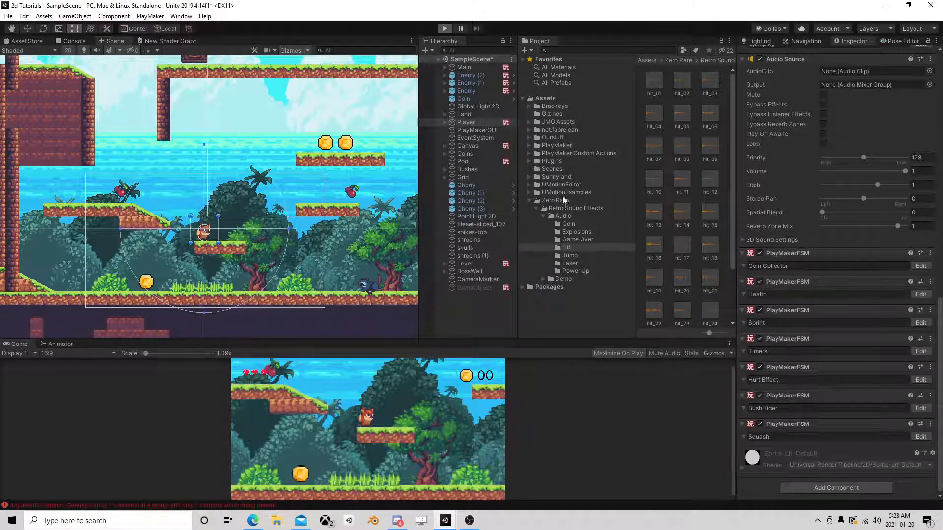
pyautogui.press('a')
pyautogui.press('space')
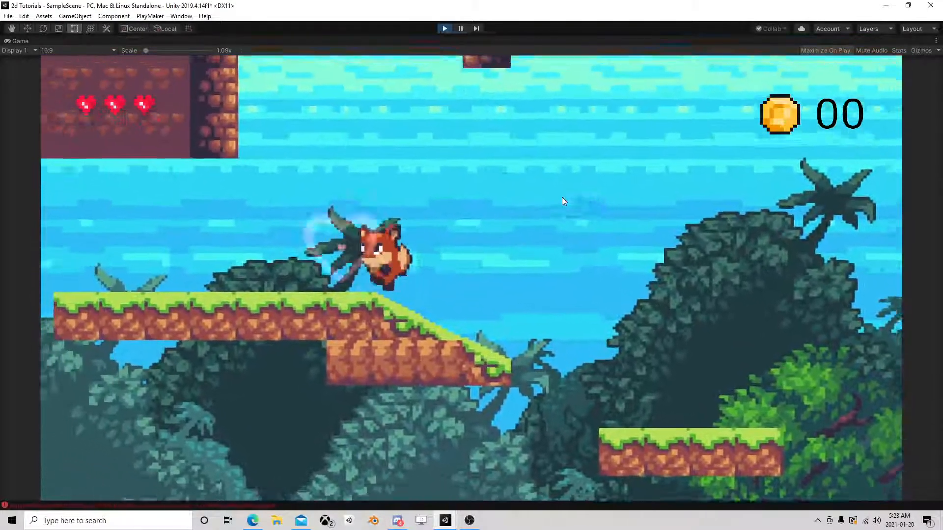
pyautogui.press('space')
pyautogui.press('space')
pyautogui.press('space')
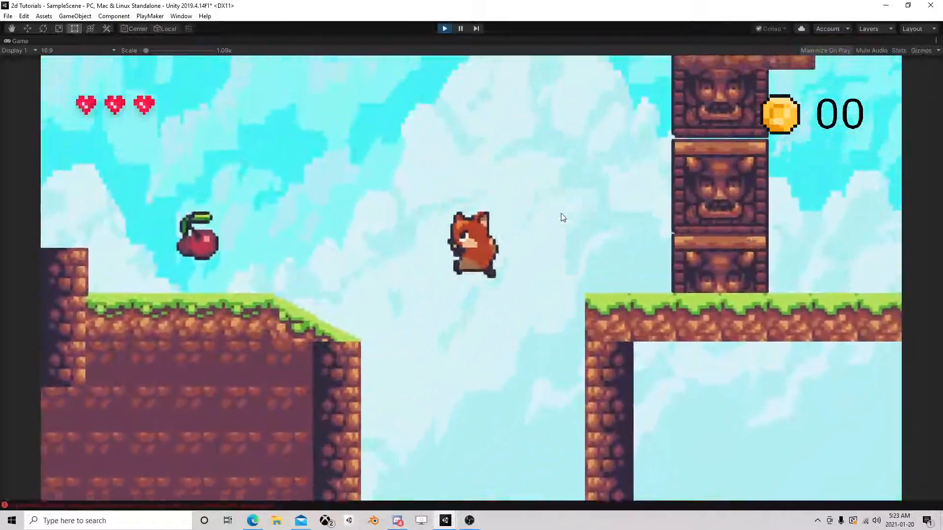
pyautogui.press('d')
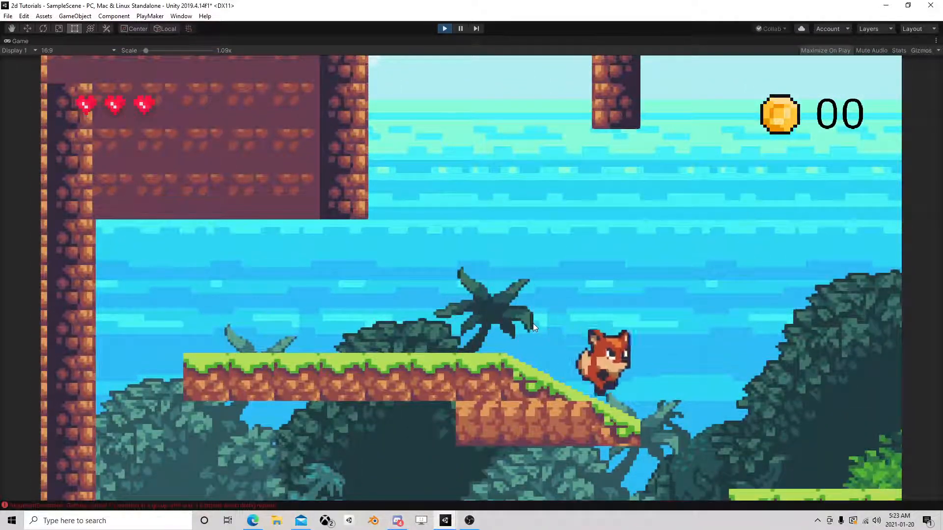
pyautogui.press('space')
pyautogui.press('a')
pyautogui.press('d')
# Test the squash on shorter jumps across the floating platforms and down to the tree, and stop the game.
pyautogui.press('space')
pyautogui.press('space')
pyautogui.press('space')
pyautogui.press('d')
pyautogui.press('a')
pyautogui.press('space')
pyautogui.press('space')
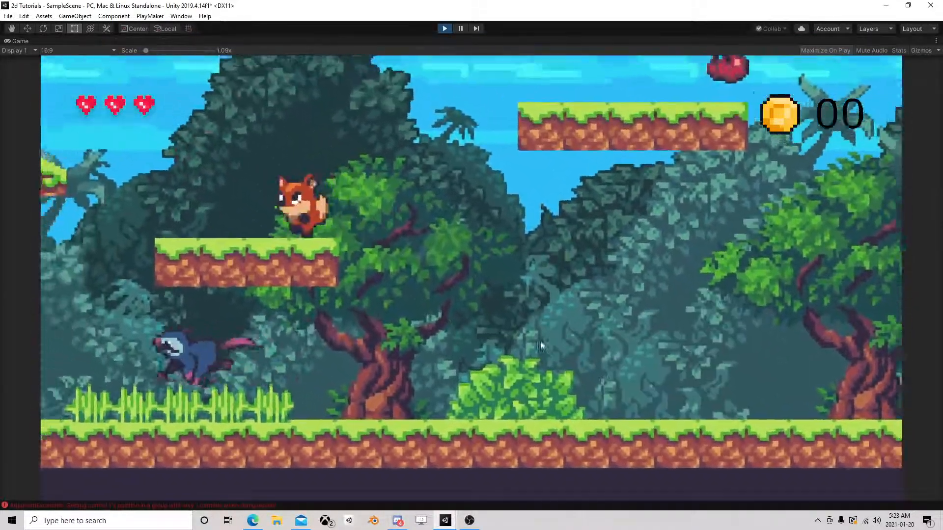
pyautogui.press('d')
pyautogui.press('space')
pyautogui.press('space')
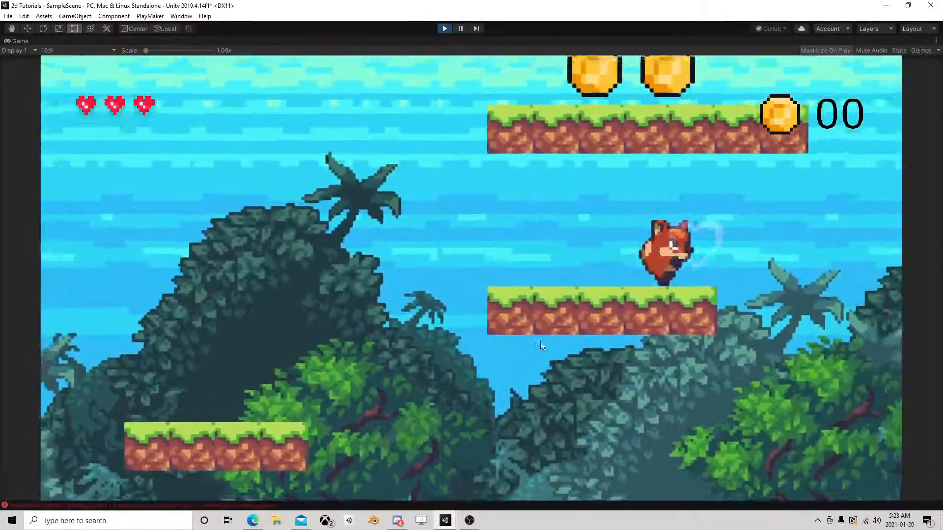
pyautogui.press('a')
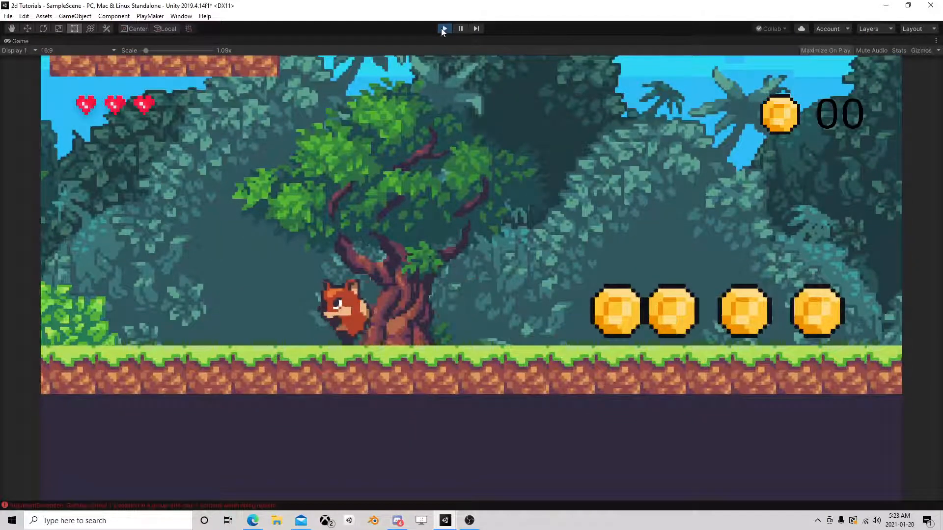
pyautogui.click(443, 28)
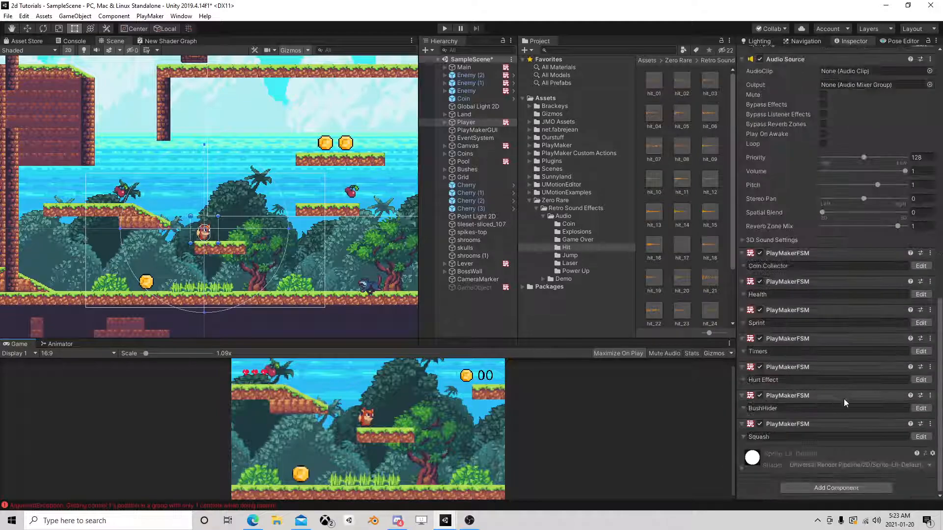
# Set Float 2 of State 2's Float Compare in the Squash FSM to -5 and close the editor.
pyautogui.click(920, 437)
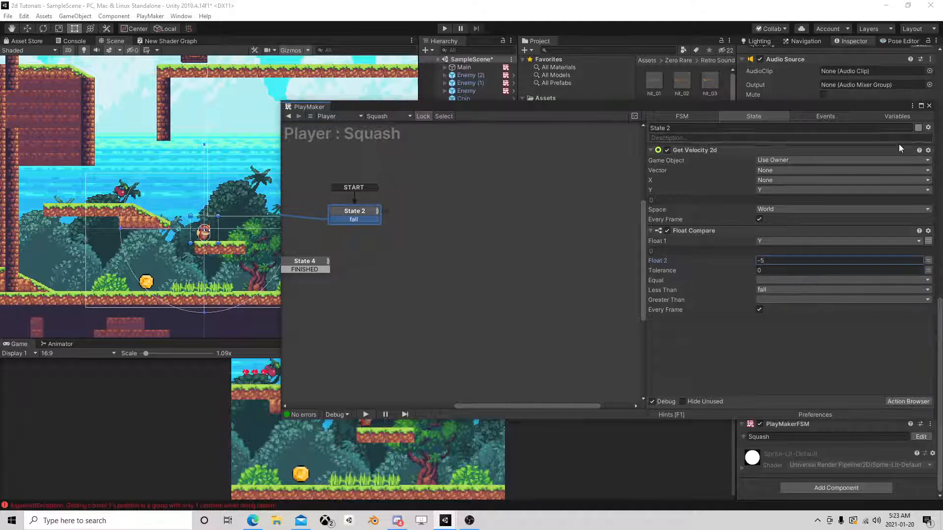
pyautogui.click(929, 106)
# Run the game again, climb above the high ledge and test the stretch and squash on the long drop.
pyautogui.hotkey('ctrl', 'p')
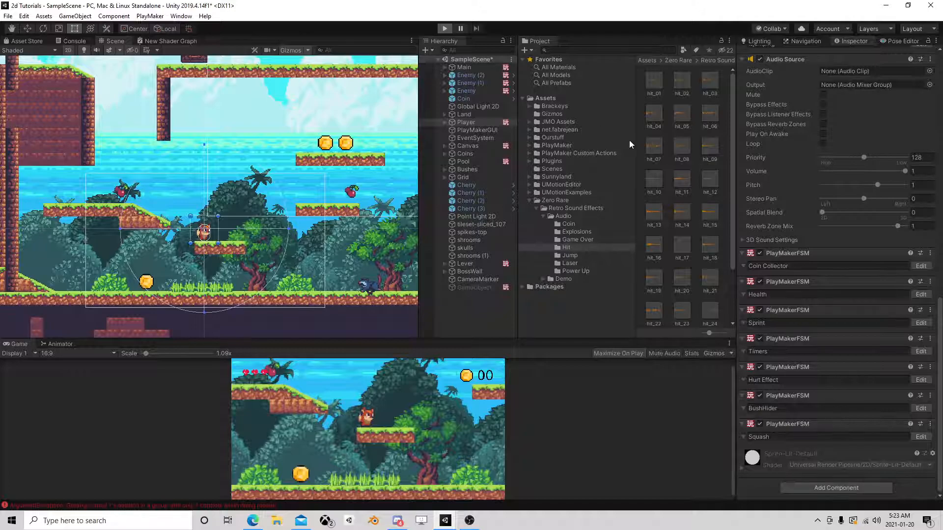
pyautogui.press('a')
pyautogui.press('space')
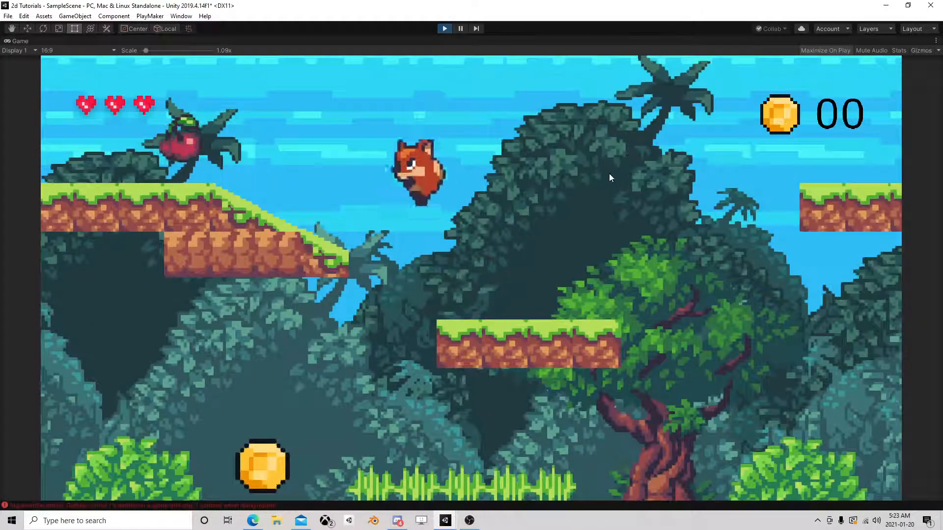
pyautogui.press('space')
pyautogui.press('space')
pyautogui.press('space')
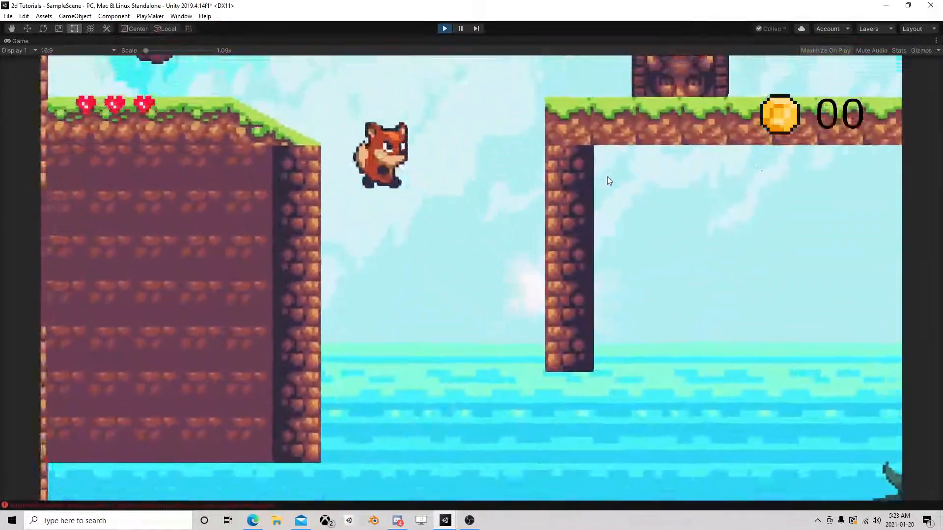
pyautogui.press('d')
pyautogui.press('space')
pyautogui.press('space')
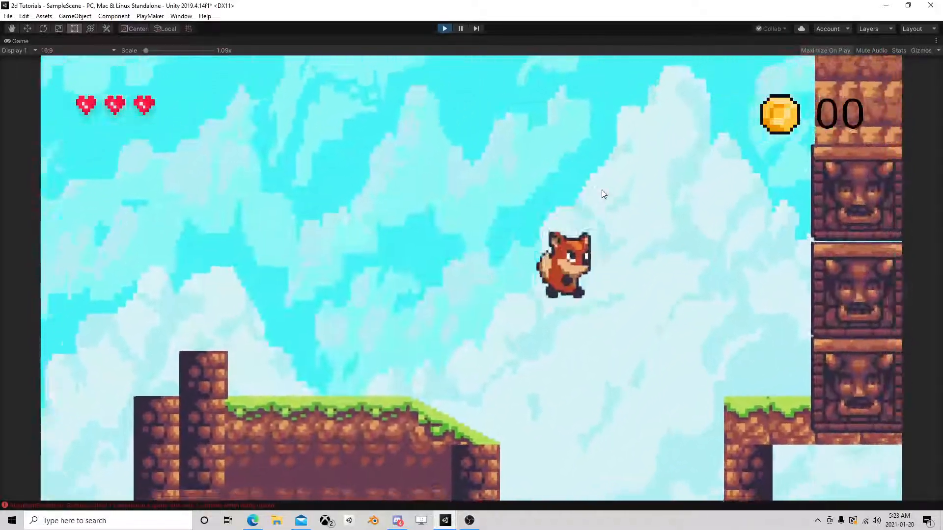
pyautogui.press('d')
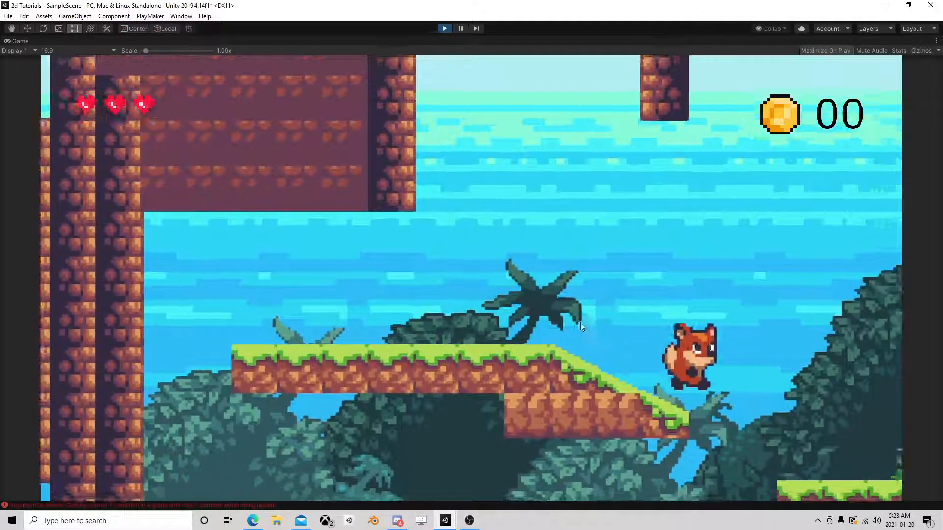
# Test the squash on jumps over the enemies beside the tree on the ground.
pyautogui.press('space')
pyautogui.press('space')
pyautogui.press('d')
# Test jumps past the ground coins to the house and back to the bush, and stop the game.
pyautogui.press('space')
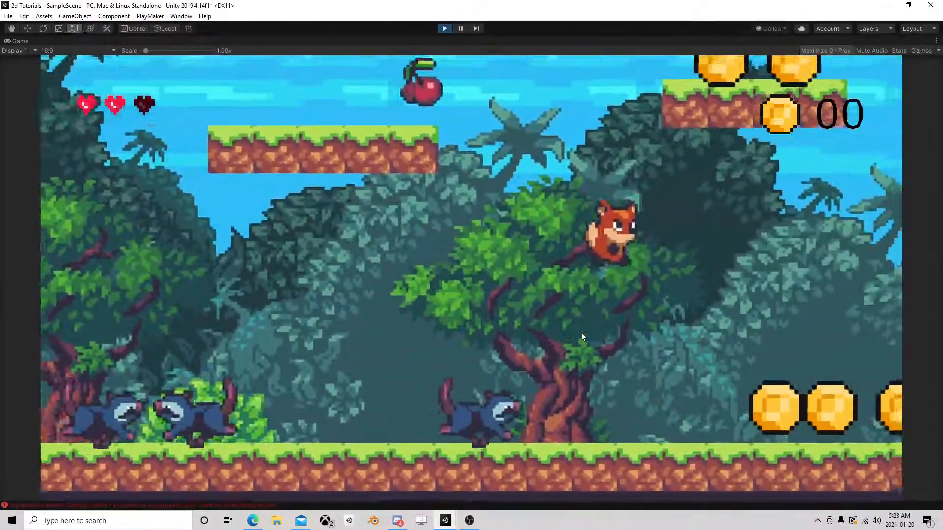
pyautogui.press('d')
pyautogui.press('space')
pyautogui.press('space')
pyautogui.press('d')
pyautogui.press('Left')
pyautogui.press('space')
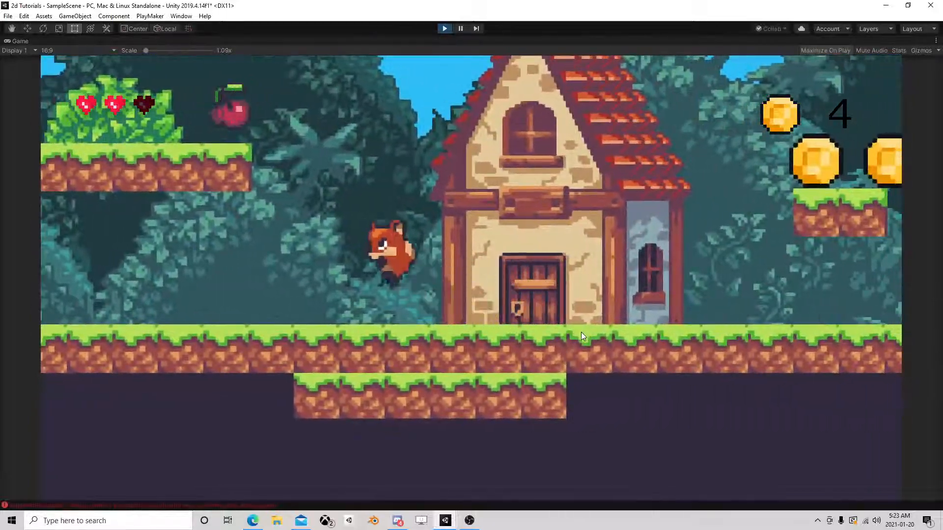
pyautogui.press('space')
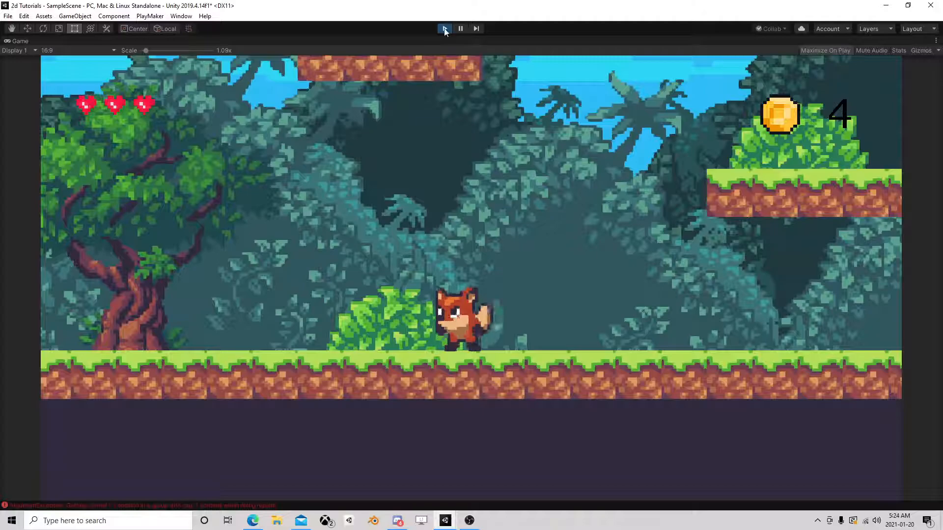
pyautogui.hotkey('ctrl', 'p')
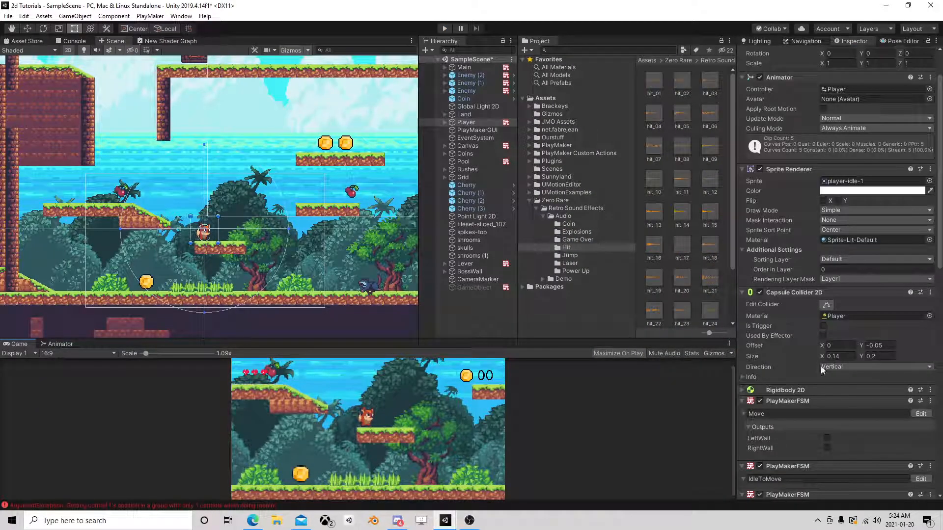
# Set Float 2 of State 2's Float Compare in the Squash FSM to -4.75, close the editor and save the scene.
pyautogui.scroll(-15, 853, 411)
pyautogui.click(921, 438)
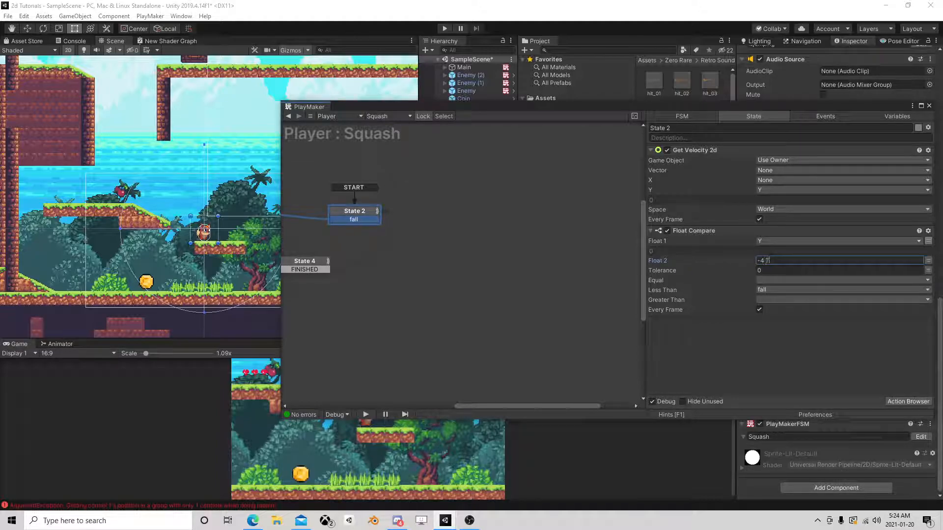
pyautogui.moveTo(441, 264); pyautogui.dragTo(571, 262, button='middle')
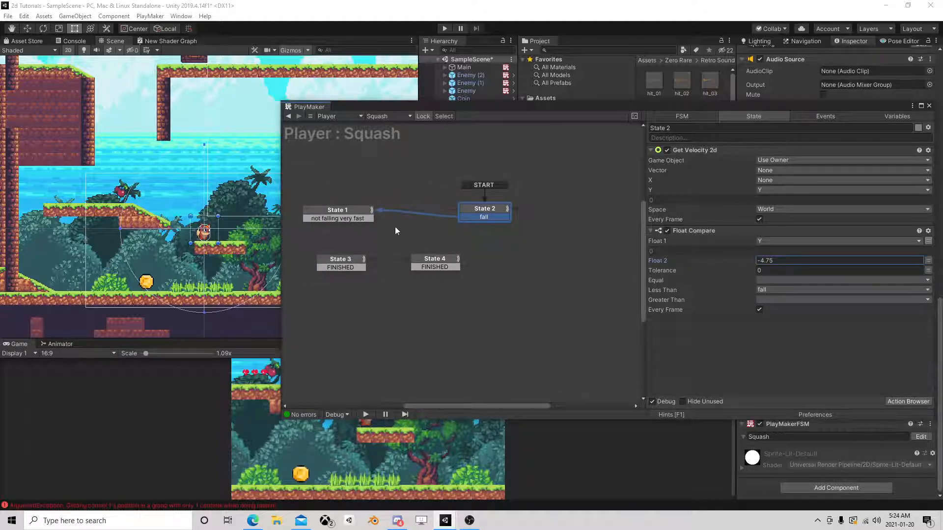
pyautogui.click(358, 209)
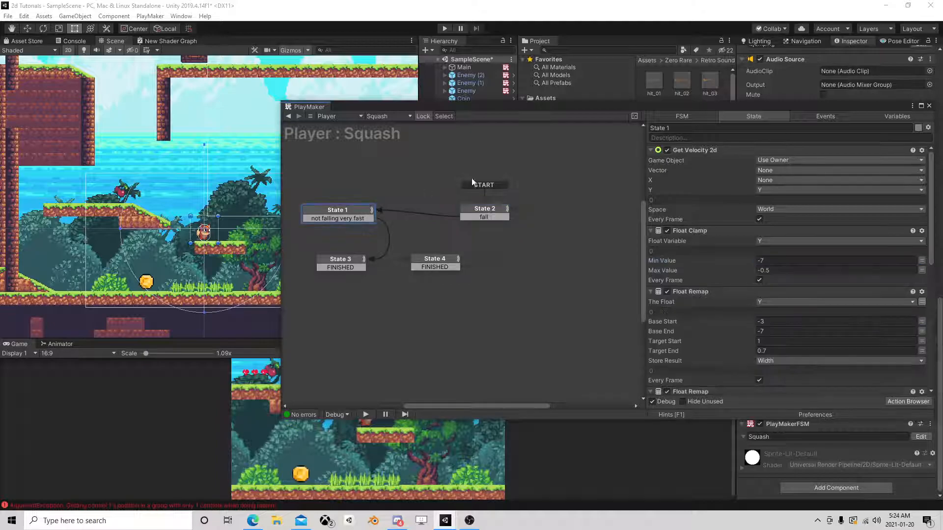
pyautogui.click(929, 106)
pyautogui.click(8, 16)
pyautogui.click(11, 52)
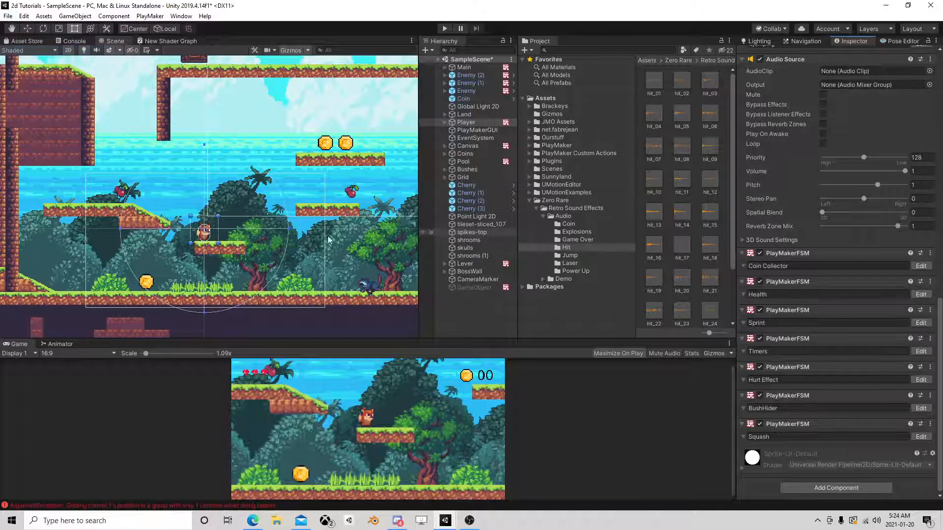
pyautogui.click(469, 521)
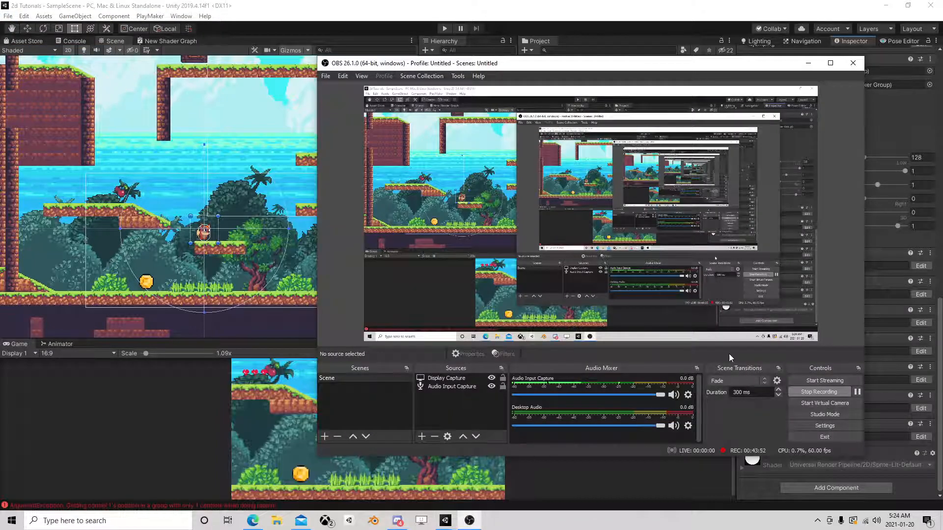
pyautogui.click(808, 63)
# Examine the level layout in the Scene view, from the player's start area and upper ledges across to the house.
pyautogui.scroll(-3, 312, 214)
pyautogui.moveTo(313, 214); pyautogui.dragTo(178, 223, button='middle')
pyautogui.scroll(-2, 245, 152)
pyautogui.moveTo(346, 178); pyautogui.dragTo(121, 170, button='middle')
pyautogui.moveTo(341, 200); pyautogui.dragTo(96, 207, button='middle')
pyautogui.moveTo(349, 222)
pyautogui.mouseDown(button='middle')
pyautogui.moveTo(146, 226)
pyautogui.moveTo(375, 250)
pyautogui.mouseUp(button='middle')
pyautogui.moveTo(84, 250)
pyautogui.mouseDown(button='middle')
pyautogui.moveTo(278, 248)
pyautogui.moveTo(313, 231)
pyautogui.mouseUp(button='middle')
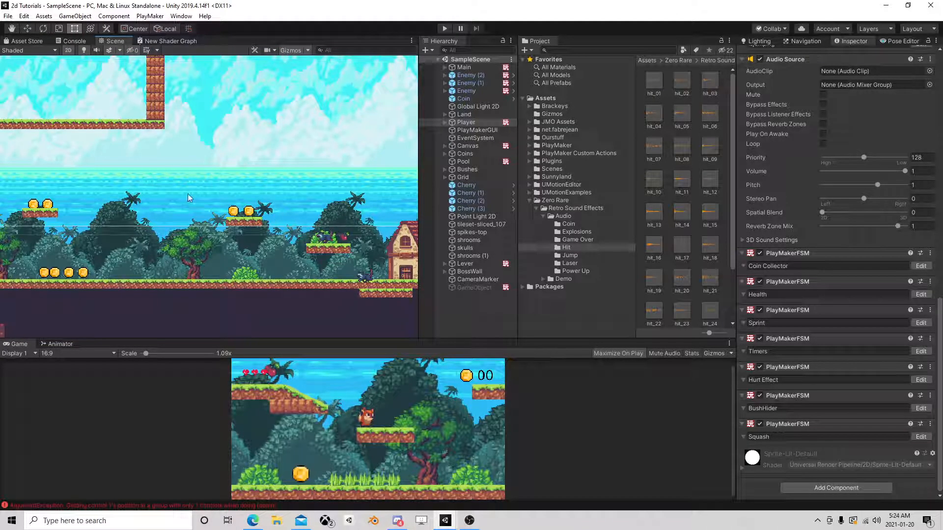
pyautogui.scroll(-3, 291, 224)
pyautogui.moveTo(366, 214); pyautogui.dragTo(127, 195, button='middle')
pyautogui.moveTo(300, 203); pyautogui.dragTo(486, 228, button='middle')
pyautogui.moveTo(141, 204); pyautogui.dragTo(332, 210, button='middle')
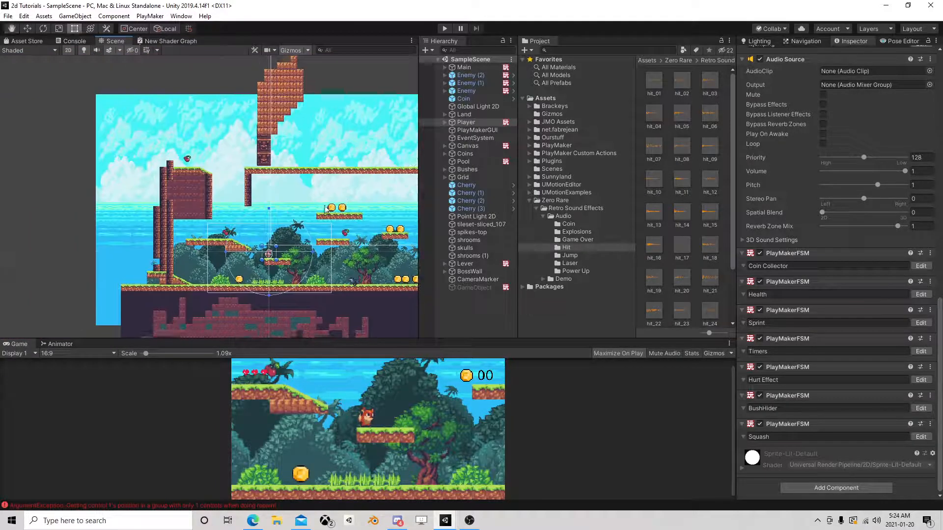
pyautogui.scroll(3, 287, 208)
pyautogui.moveTo(305, 152); pyautogui.dragTo(166, 196, button='middle')
pyautogui.scroll(-5, 246, 206)
pyautogui.moveTo(277, 219); pyautogui.dragTo(234, 192, button='middle')
pyautogui.scroll(3, 234, 195)
# Create a new UI Canvas at the root of the scene and name it LevelDisplay.
pyautogui.click(454, 303)
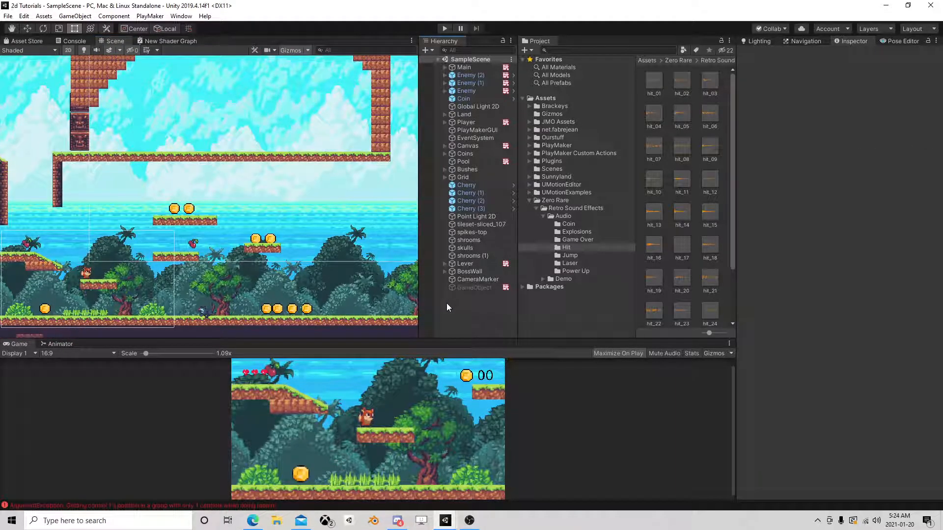
pyautogui.rightClick(447, 302)
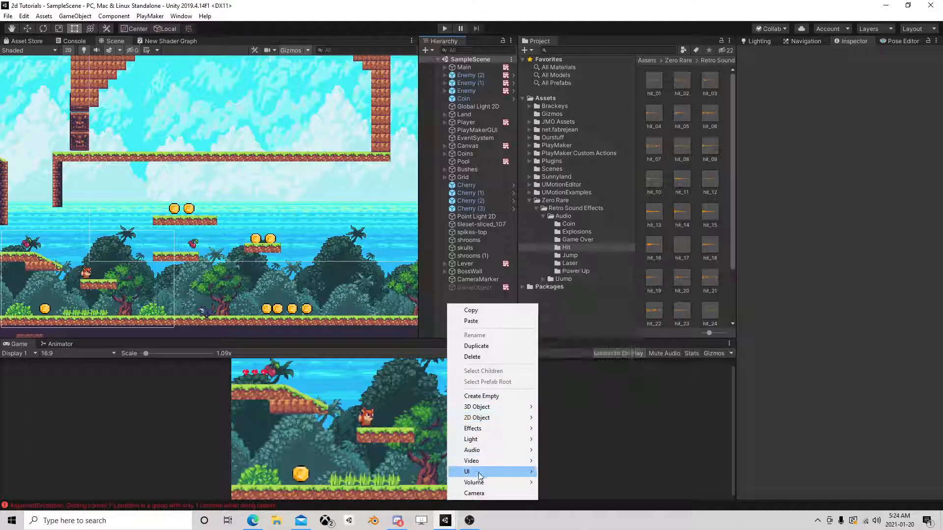
pyautogui.moveTo(486, 472)
pyautogui.click(596, 438)
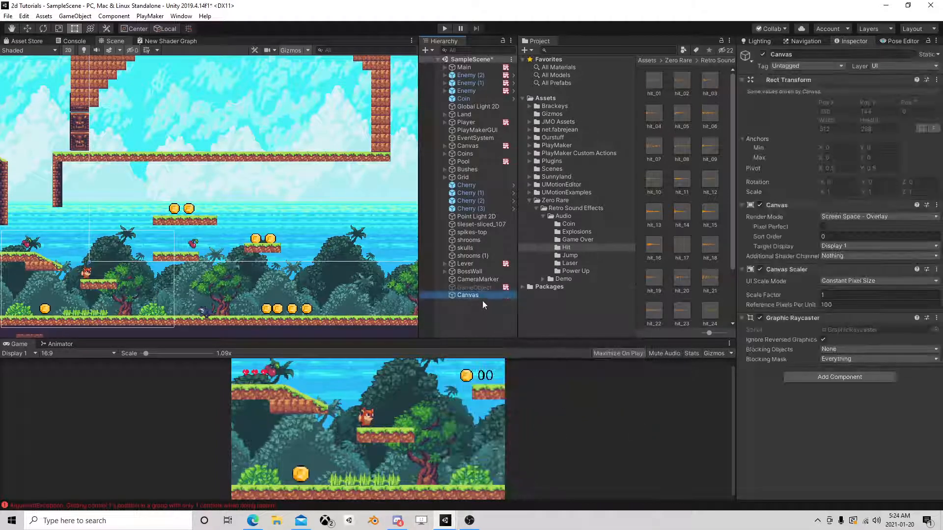
pyautogui.write('LevelDisplay')
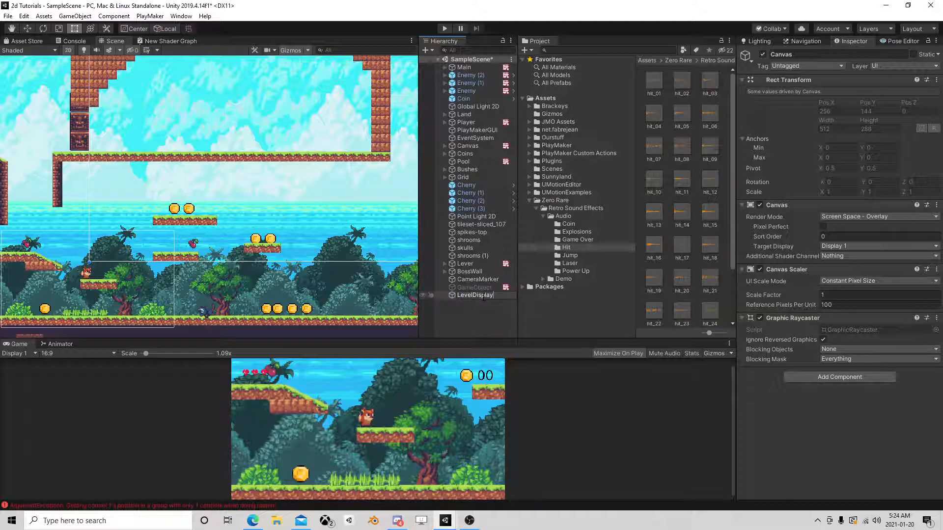
pyautogui.press('Return')
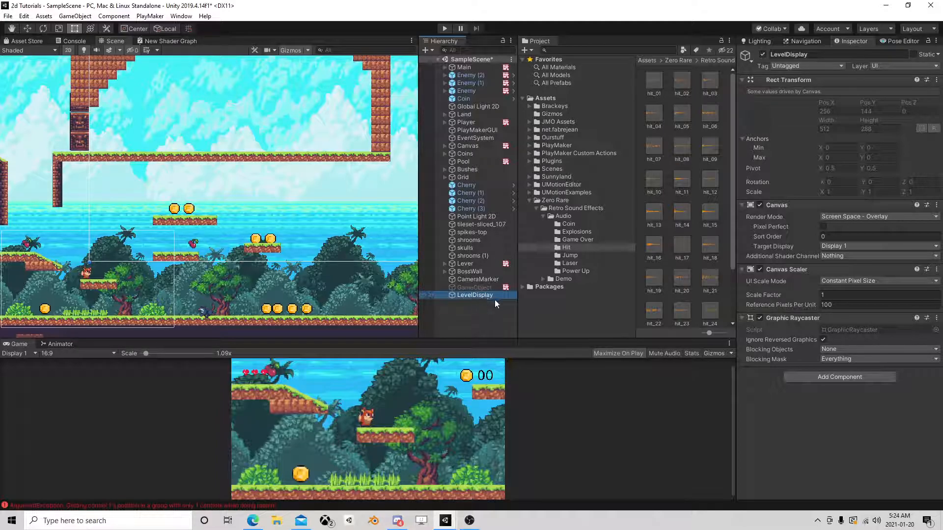
# Set the LevelDisplay canvas scaler's UI Scale Mode to Scale With Screen Size.
pyautogui.rightClick(485, 296)
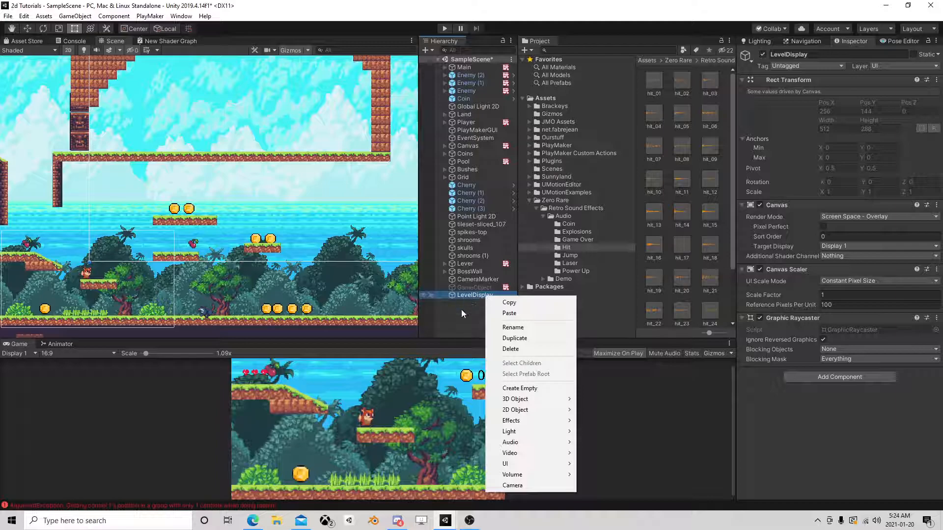
pyautogui.click(831, 274)
pyautogui.click(839, 282)
pyautogui.click(866, 303)
# Add a UI Text child to LevelDisplay and set its text to "Level something something".
pyautogui.rightClick(469, 295)
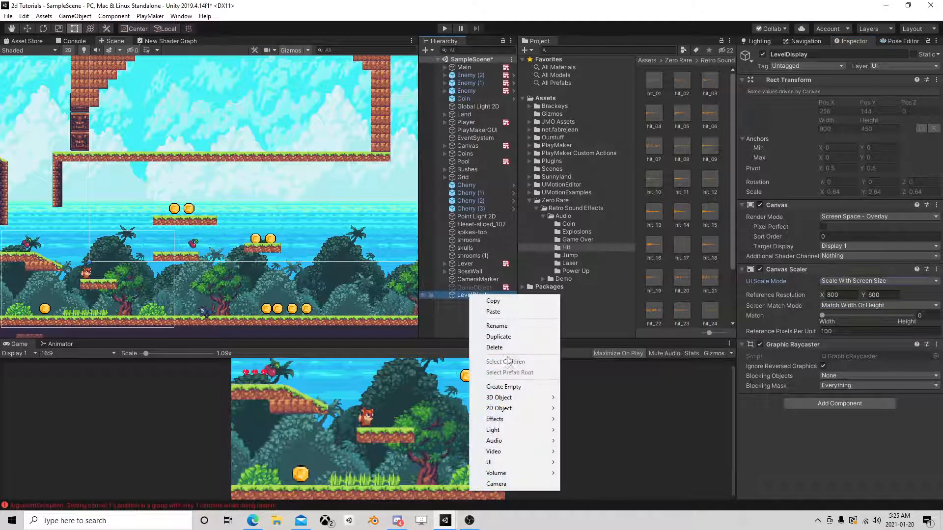
pyautogui.moveTo(506, 462)
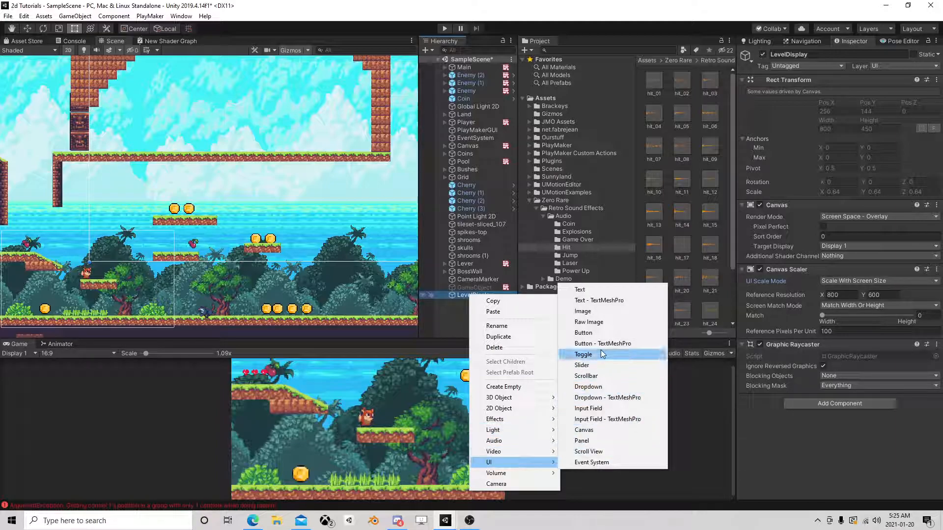
pyautogui.click(596, 289)
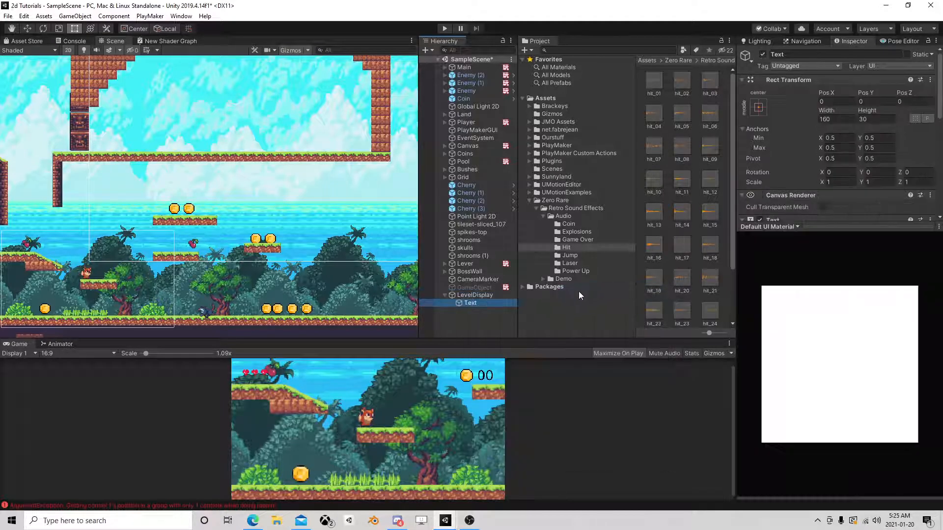
pyautogui.click(821, 221)
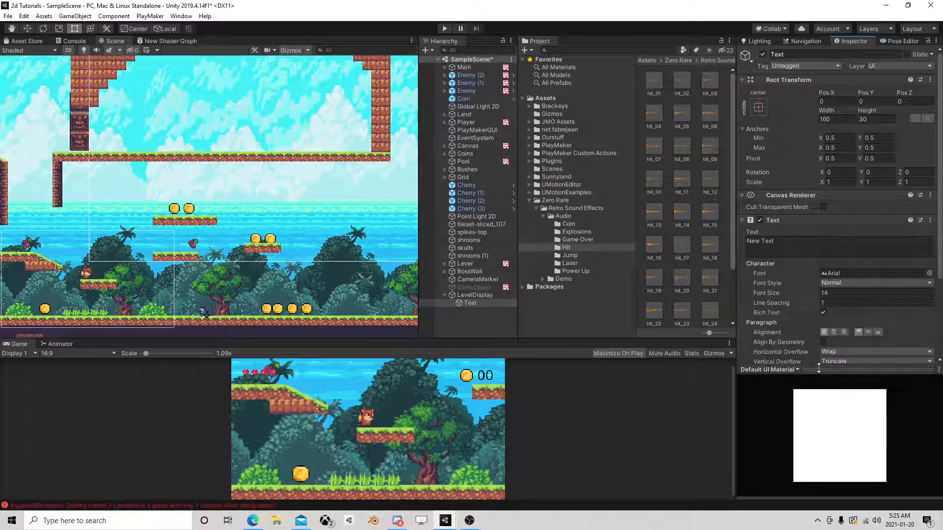
pyautogui.write('Level')
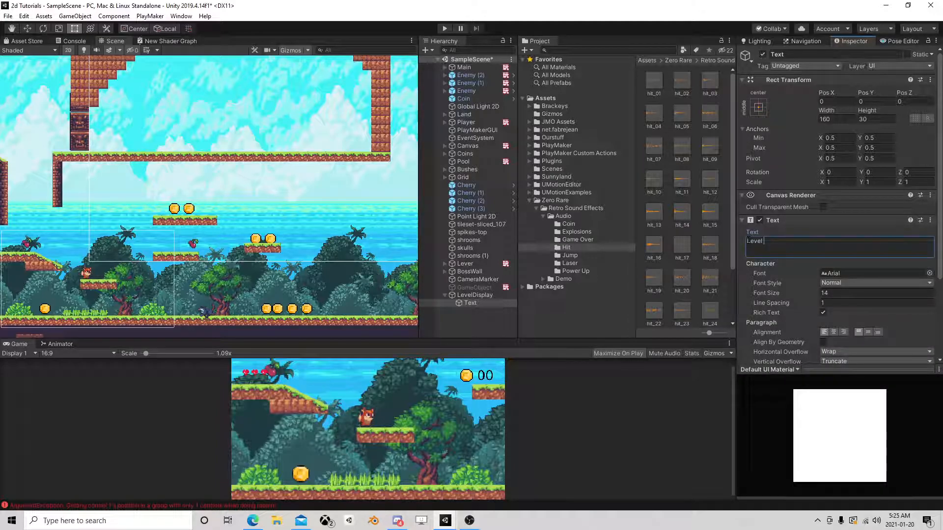
pyautogui.write(' something something')
# Align the level text to the center horizontally and vertically, and set its color to red-orange FF3900.
pyautogui.click(833, 332)
pyautogui.click(867, 332)
pyautogui.scroll(-3, 841, 293)
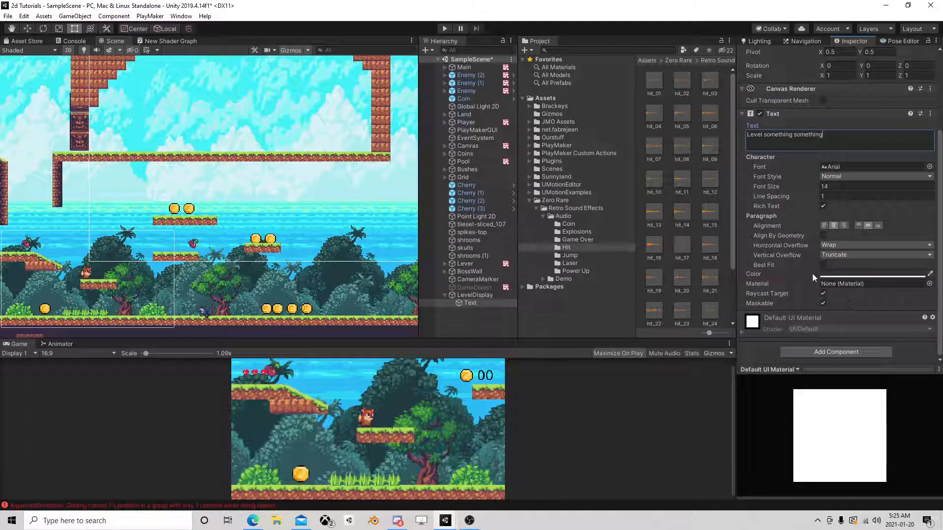
pyautogui.click(837, 276)
pyautogui.click(645, 154)
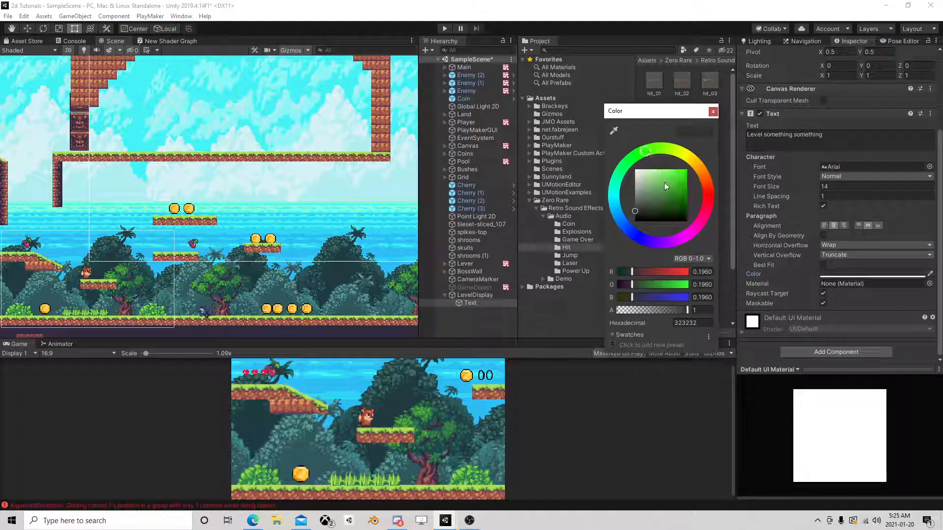
pyautogui.moveTo(663, 179); pyautogui.dragTo(703, 161)
pyautogui.click(697, 169)
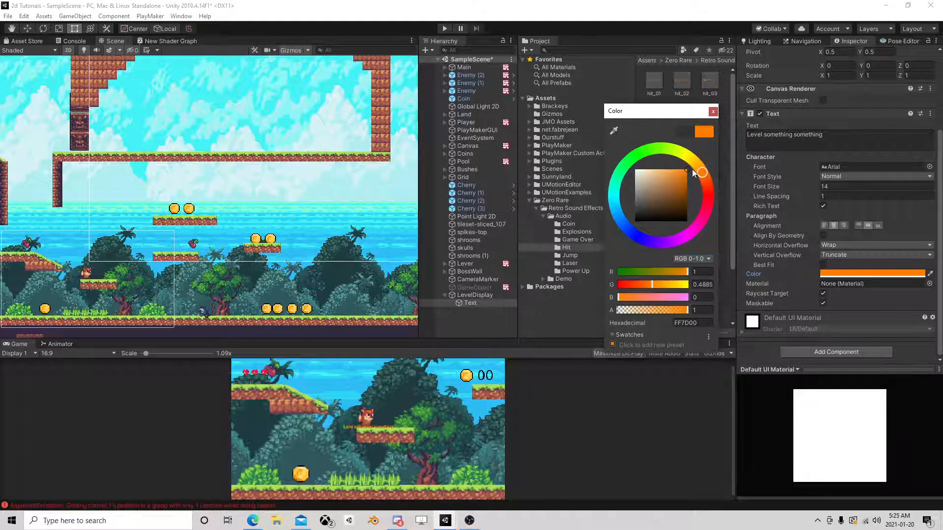
pyautogui.click(652, 150)
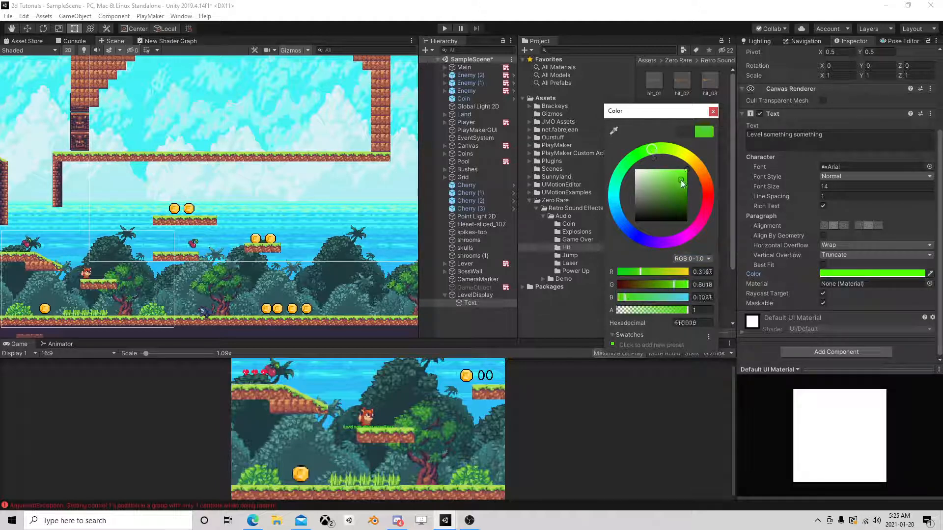
pyautogui.click(707, 186)
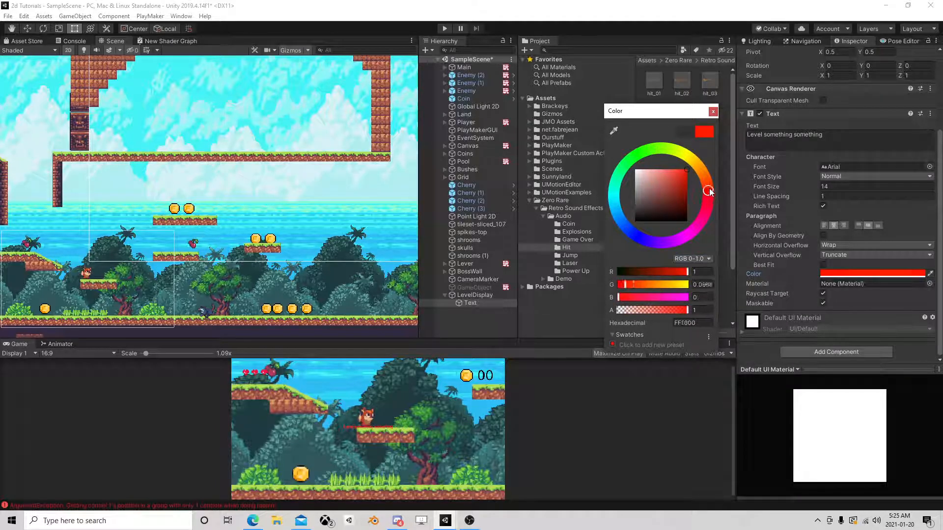
pyautogui.click(712, 112)
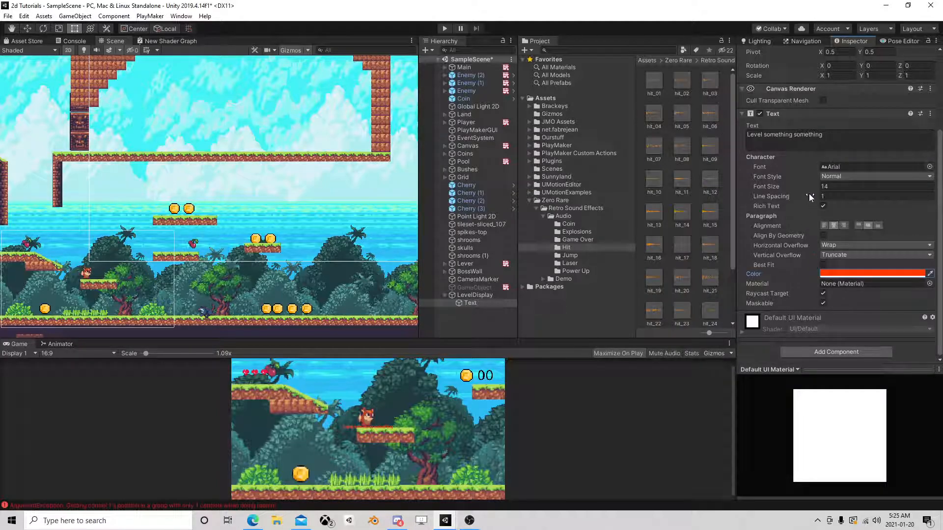
# Enable Best Fit on the level text with a Max Size of 153, and set its X and Y scale to 0.5.
pyautogui.click(823, 265)
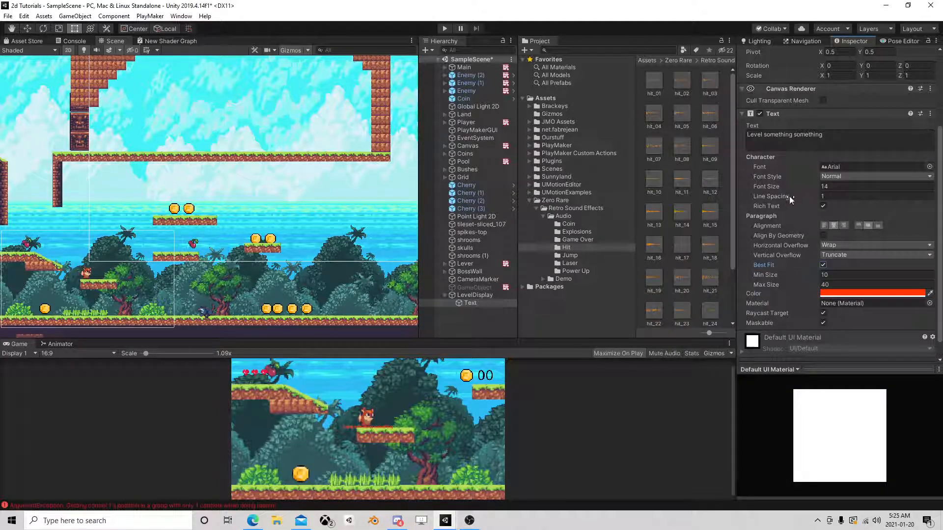
pyautogui.moveTo(797, 281); pyautogui.dragTo(848, 286)
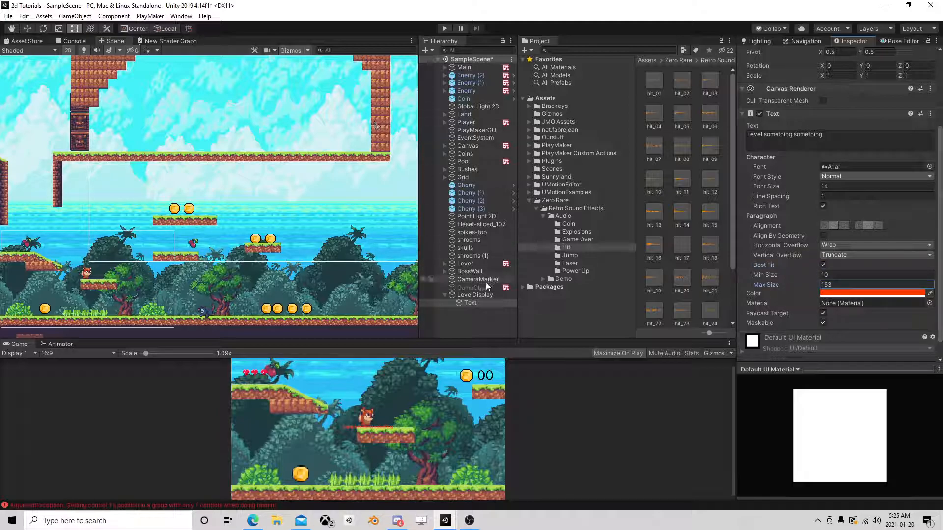
pyautogui.doubleClick(474, 302)
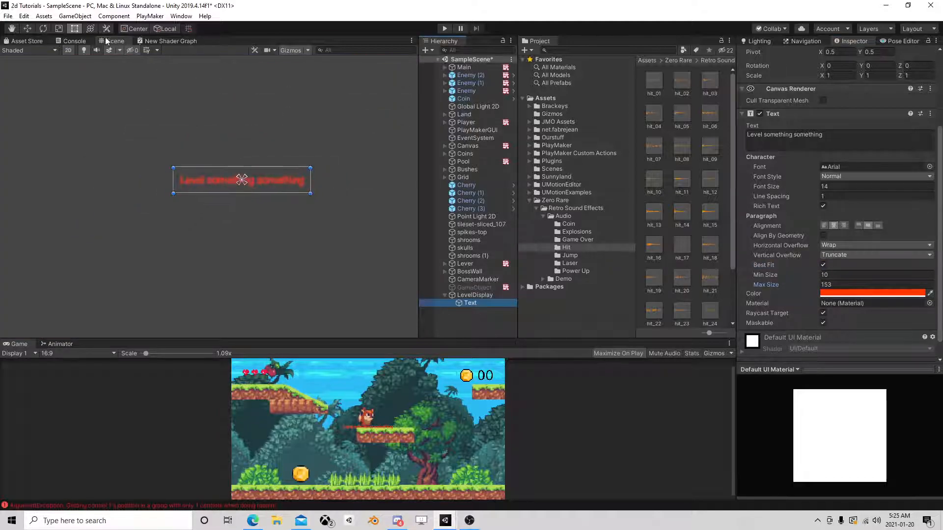
pyautogui.scroll(3, 846, 105)
pyautogui.click(837, 164)
pyautogui.write('0.5')
pyautogui.click(876, 164)
pyautogui.write('0.5')
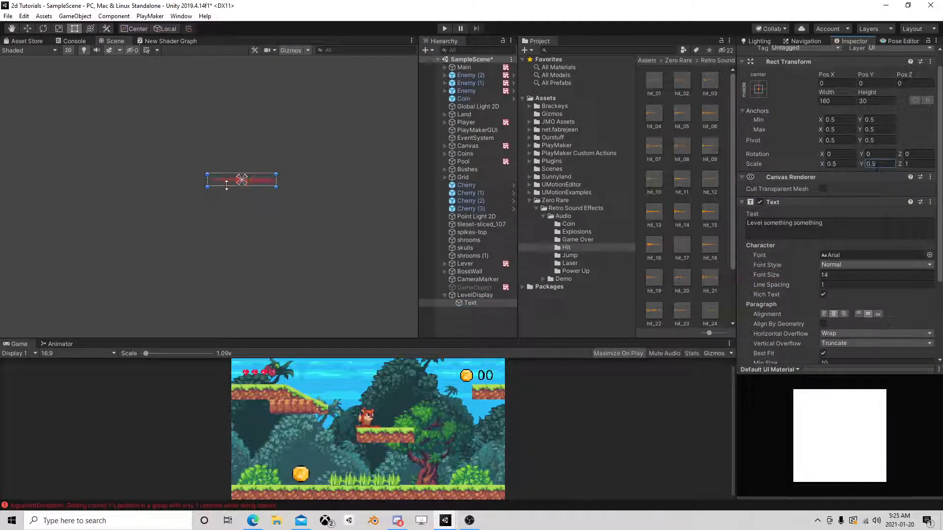
pyautogui.press('Return')
# Enlarge the text rectangle to about 735 by 82 and move it down to about Pos Y -90.6.
pyautogui.moveTo(206, 173); pyautogui.dragTo(95, 77)
pyautogui.moveTo(278, 188); pyautogui.dragTo(410, 112)
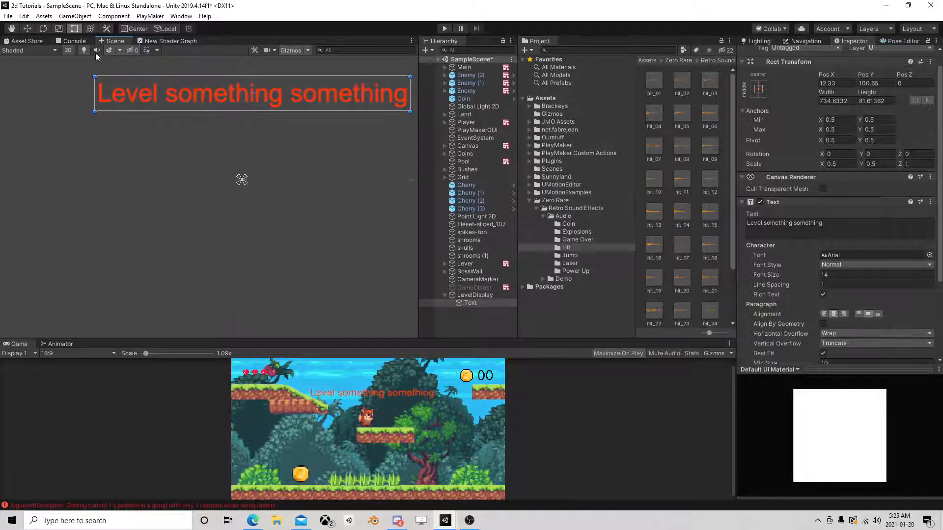
pyautogui.click(27, 28)
pyautogui.scroll(-2, 210, 142)
pyautogui.moveTo(244, 78); pyautogui.dragTo(250, 183)
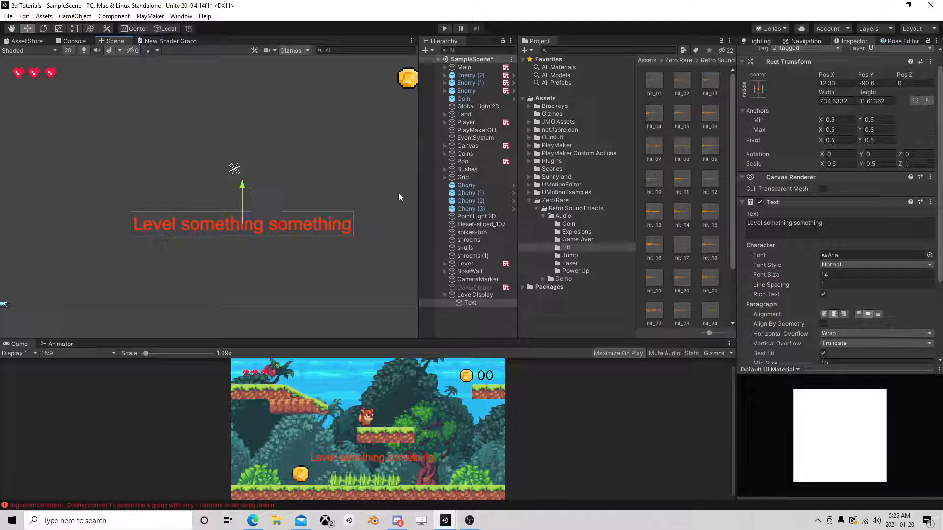
# Add a PlayMakerFSM component to the LevelDisplay canvas and open it for editing.
pyautogui.click(477, 295)
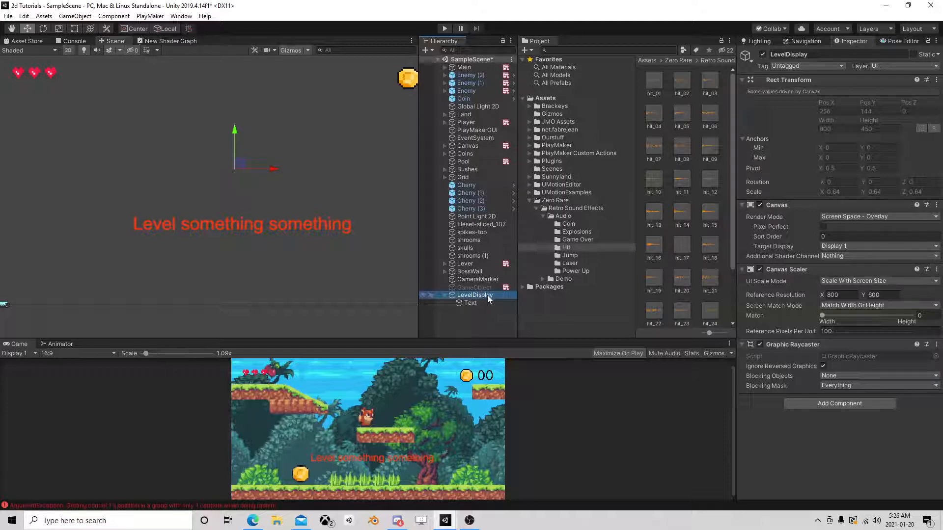
pyautogui.click(823, 402)
pyautogui.click(824, 386)
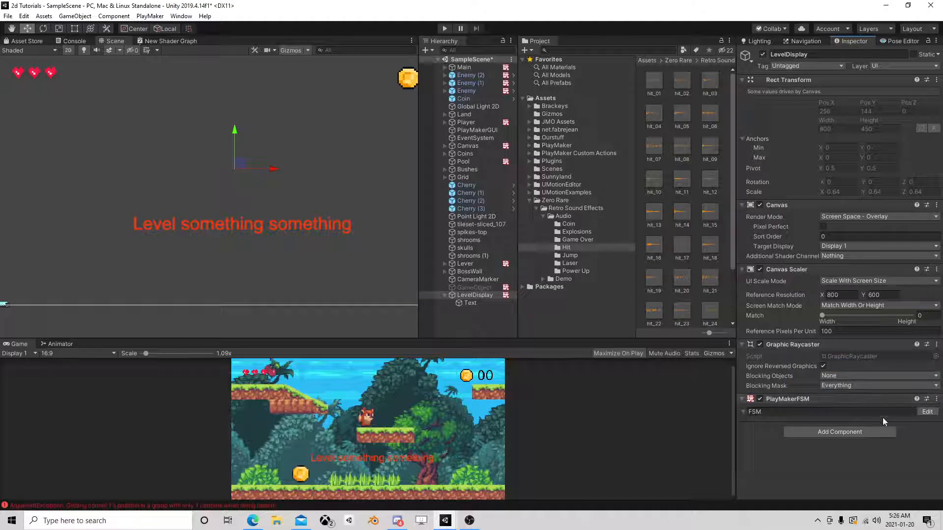
pyautogui.click(927, 416)
# Add a second state to the LevelDisplay FSM and create an event named "New Level".
pyautogui.click(811, 117)
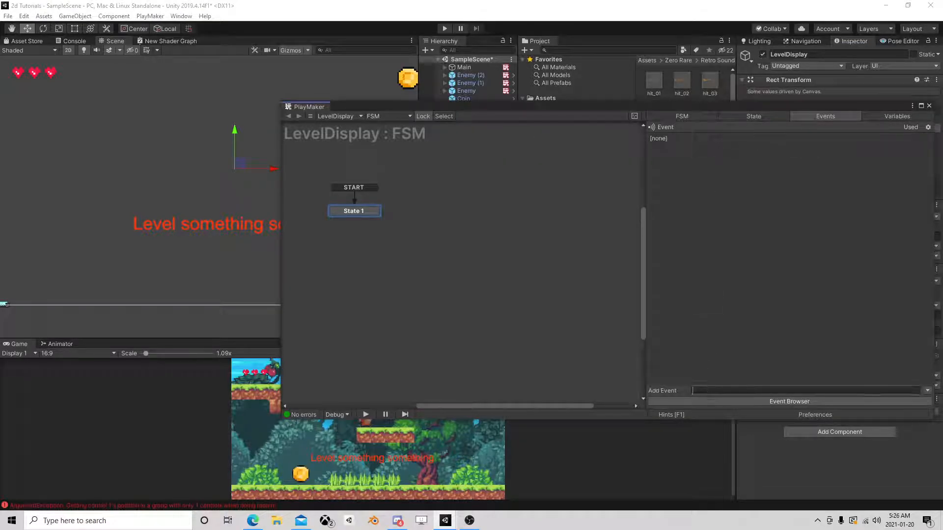
pyautogui.rightClick(430, 194)
pyautogui.click(455, 199)
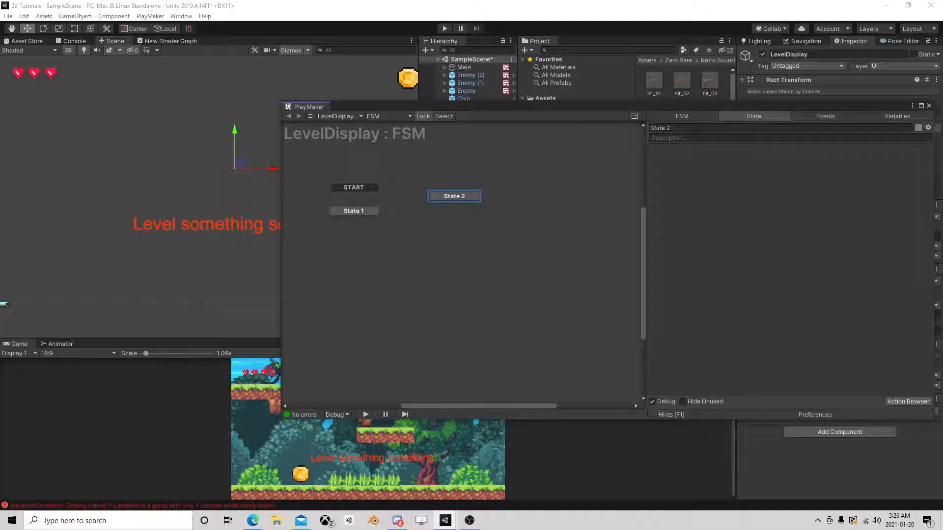
pyautogui.click(822, 117)
pyautogui.click(737, 391)
pyautogui.write('New Le')
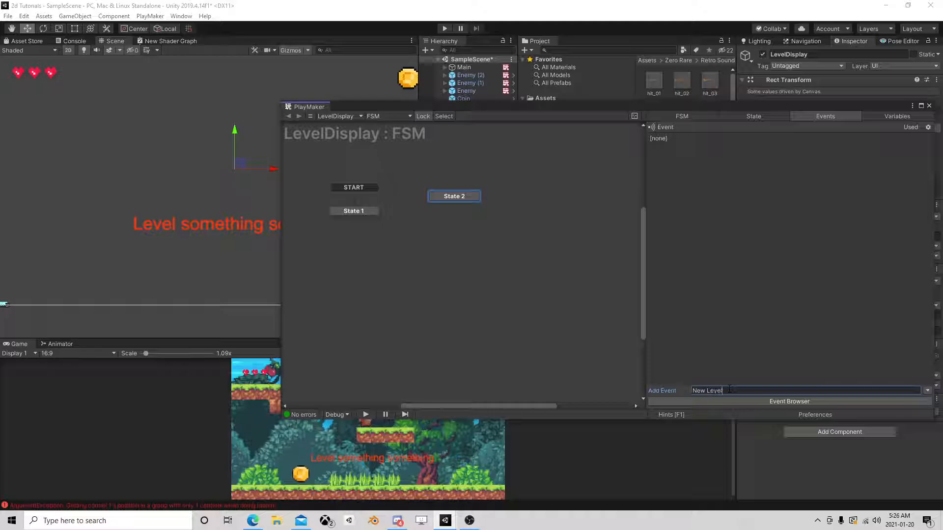
pyautogui.write('vel')
pyautogui.press('Return')
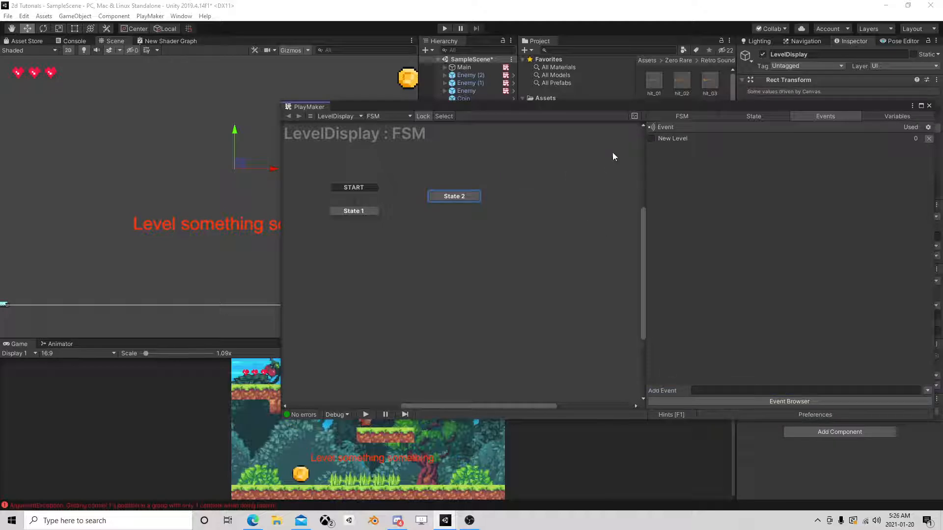
# Give State 2 a global transition on the New Level event and place it level with State 1.
pyautogui.rightClick(455, 198)
pyautogui.moveTo(560, 215)
pyautogui.click(596, 215)
pyautogui.moveTo(454, 195); pyautogui.dragTo(478, 212)
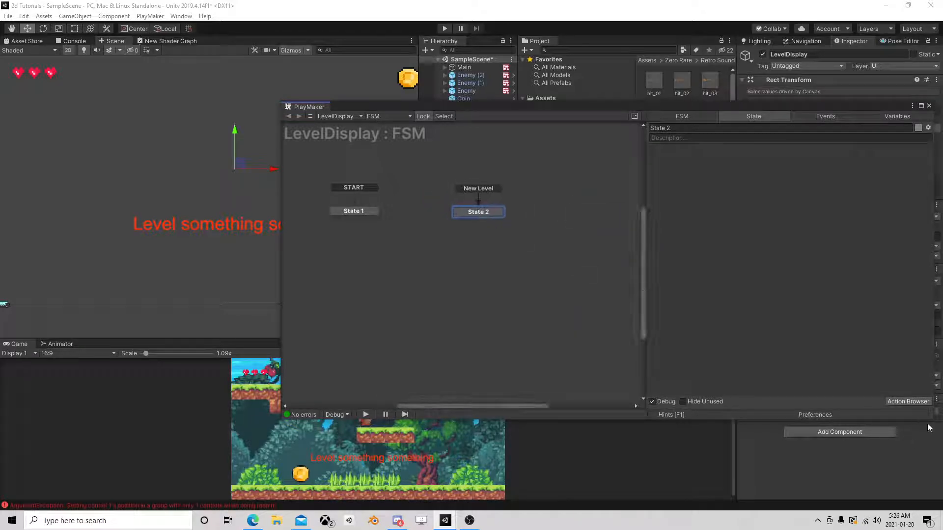
# Add a Get Event Info action to State 2 of the LevelDisplay FSM.
pyautogui.click(908, 401)
pyautogui.write('get event')
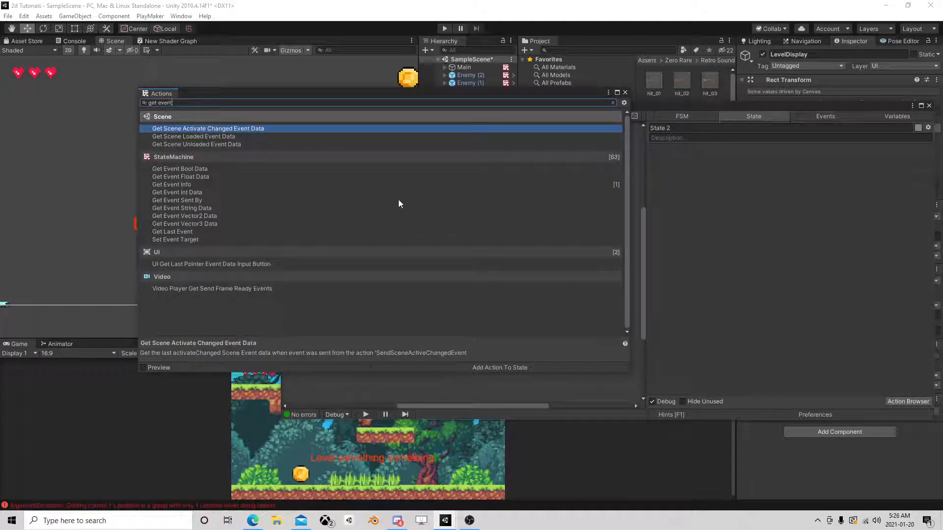
pyautogui.doubleClick(187, 185)
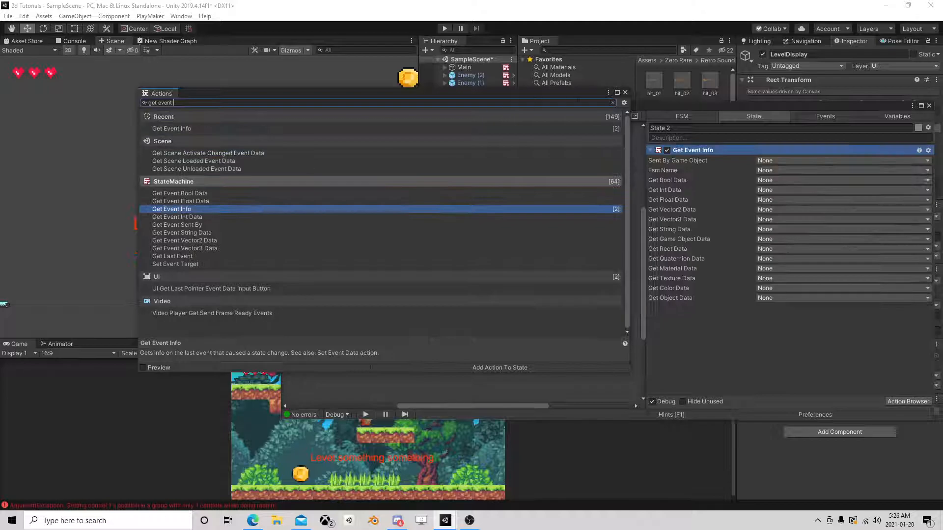
pyautogui.click(625, 93)
# Store the Get Event Info action's int data in a new variable named "Level\".
pyautogui.moveTo(759, 107); pyautogui.dragTo(547, 83)
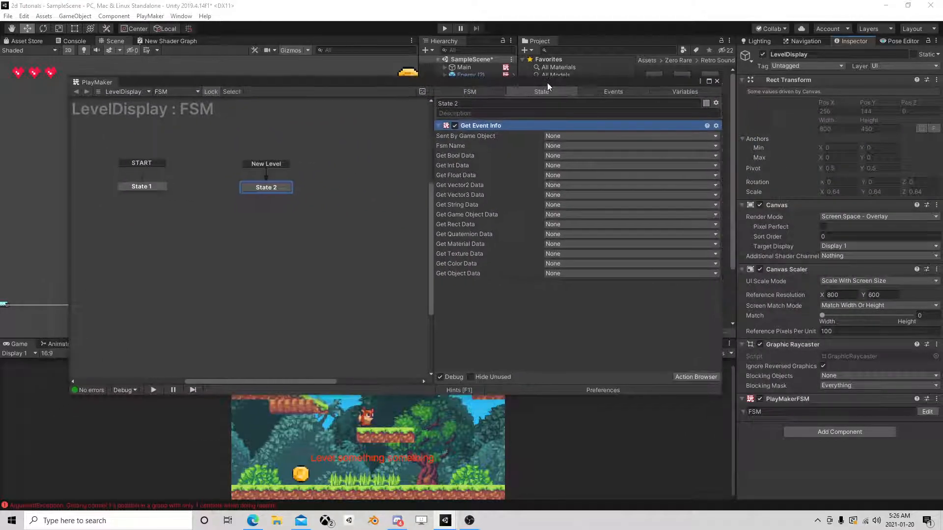
pyautogui.click(570, 167)
pyautogui.click(597, 193)
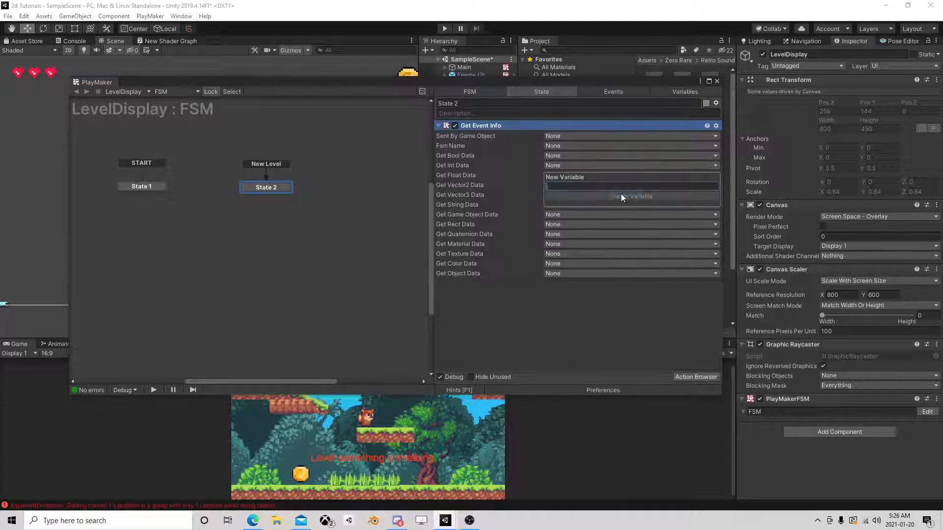
pyautogui.write('Level\\')
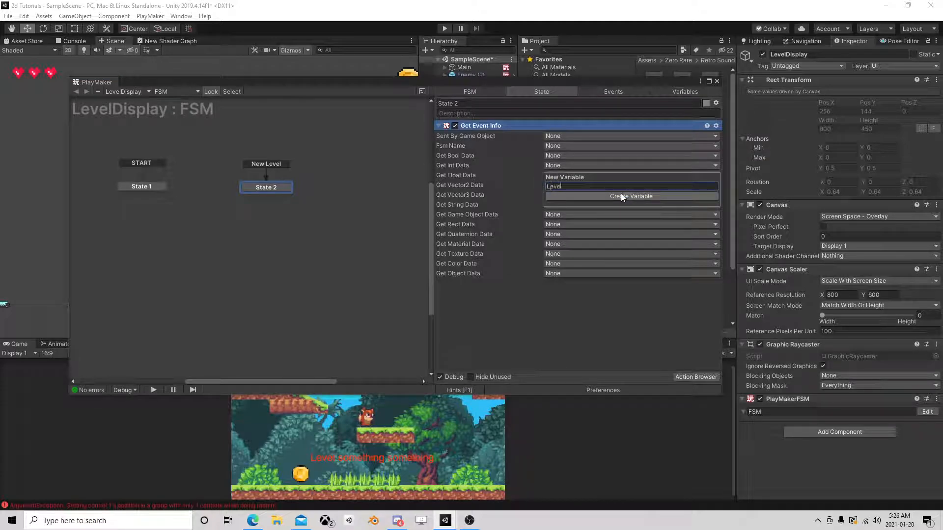
pyautogui.click(621, 194)
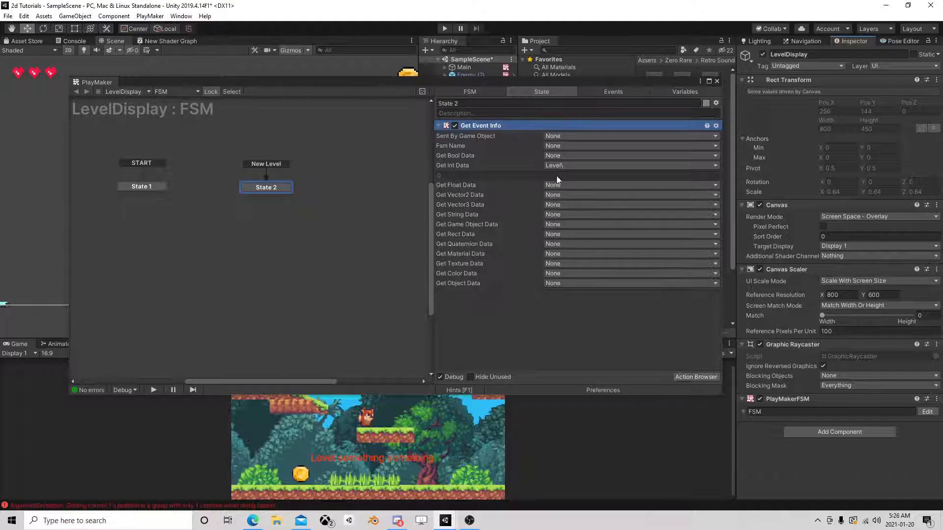
# Add a Build String action to State 2 and close the action browser.
pyautogui.click(688, 376)
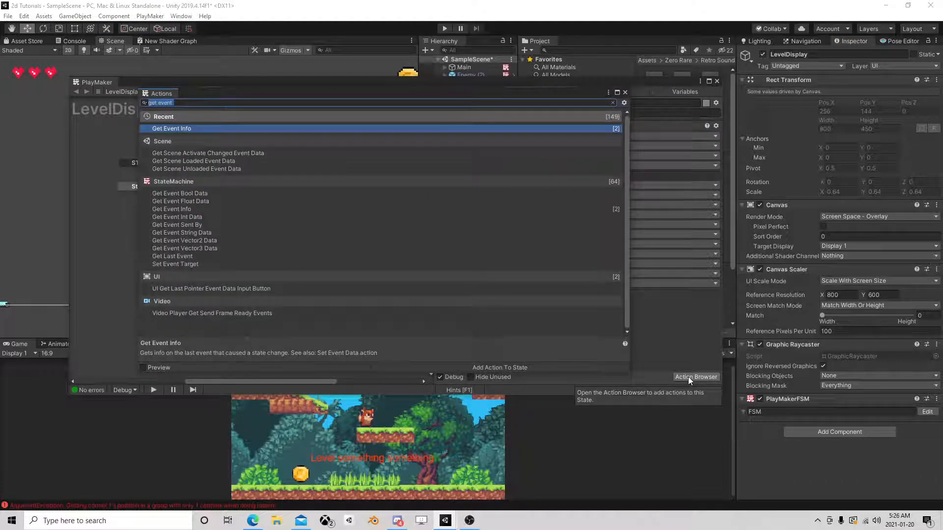
pyautogui.write('build string')
pyautogui.doubleClick(179, 129)
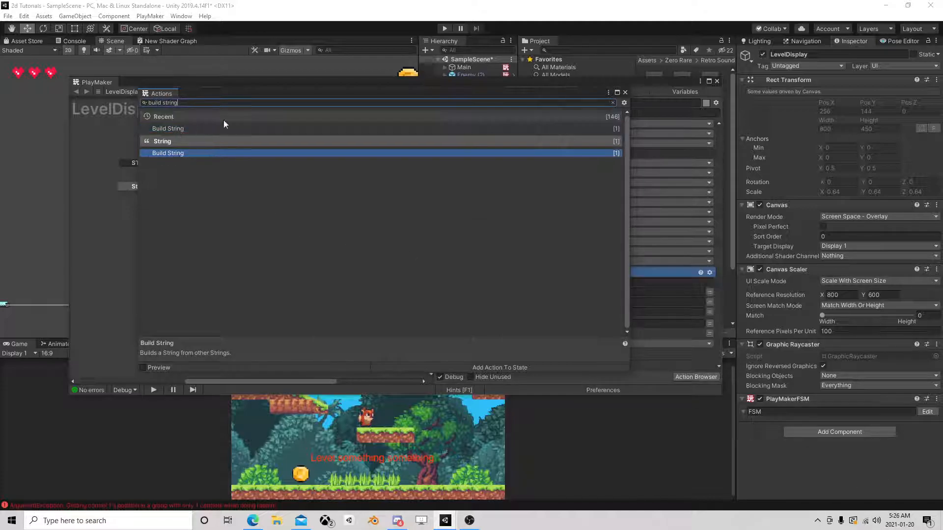
pyautogui.click(624, 93)
# Give Build String 2 string parts, with the text "Level" as Element 0 and the Level\ variable as Element 1.
pyautogui.click(561, 284)
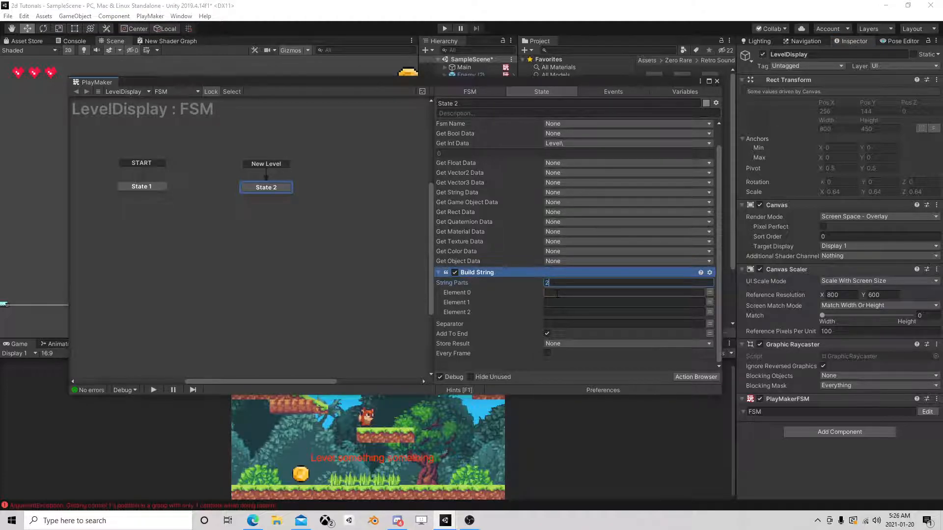
pyautogui.write('2')
pyautogui.press('Return')
pyautogui.click(619, 313)
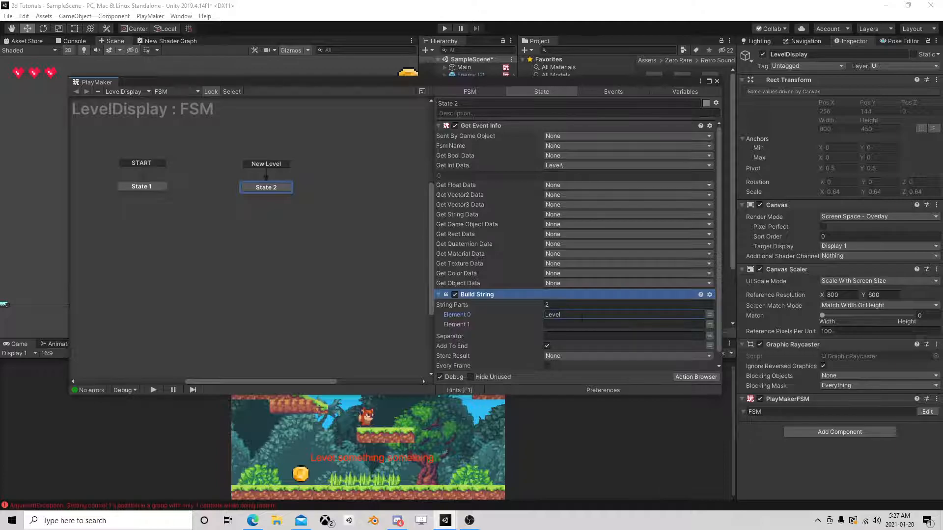
pyautogui.click(701, 324)
pyautogui.click(699, 324)
pyautogui.moveTo(605, 347)
pyautogui.click(655, 346)
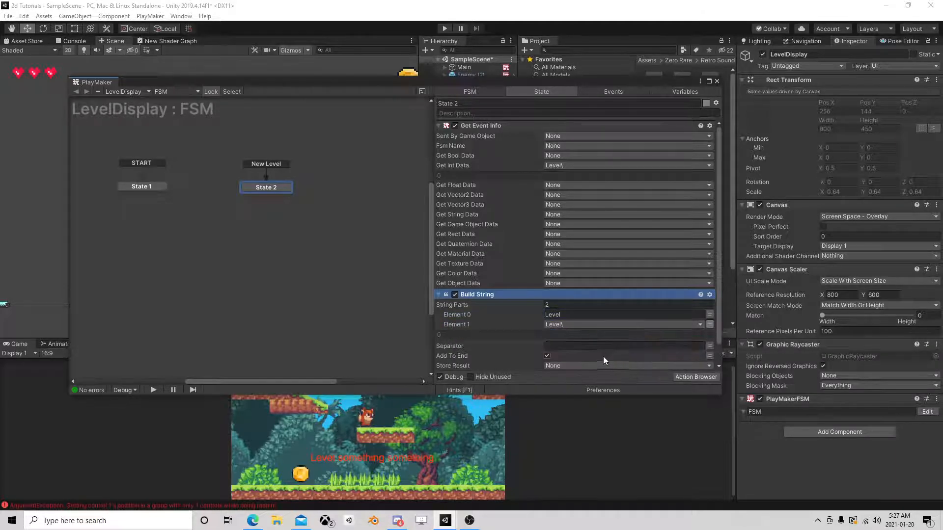
# Turn off Add To End in Build String and store its result in a new variable named "Set Level".
pyautogui.click(569, 345)
pyautogui.click(547, 355)
pyautogui.scroll(-2, 547, 356)
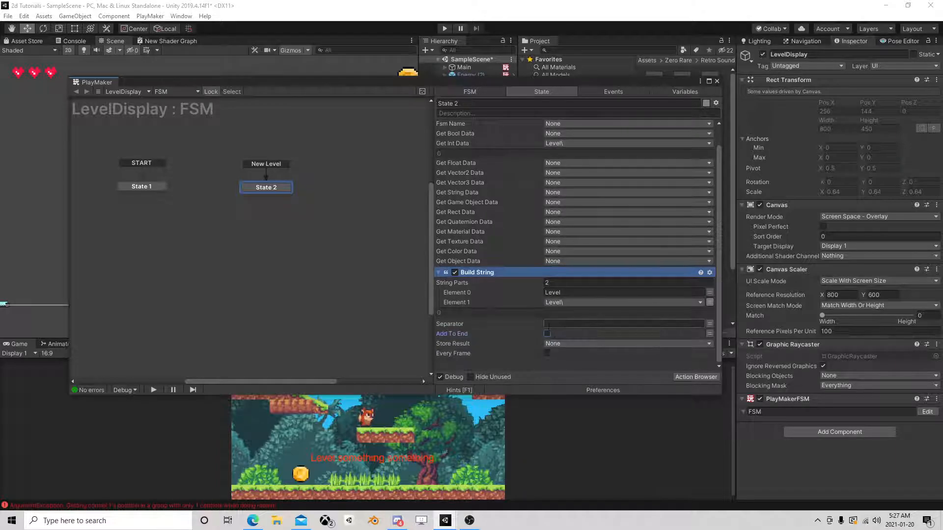
pyautogui.click(557, 344)
pyautogui.click(582, 367)
pyautogui.write('Set Level')
pyautogui.press('Return')
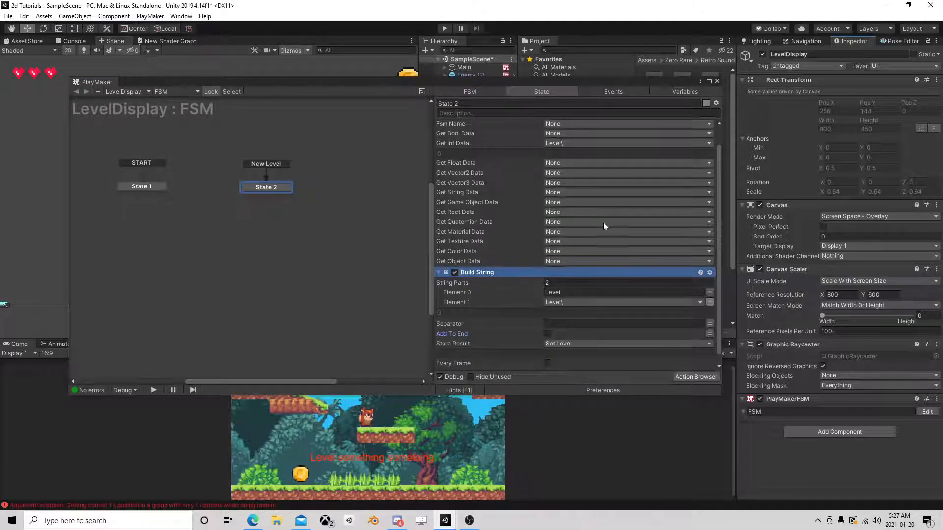
# Add a UI Text Set Text action to State 2 that targets LevelDisplay's Text child object.
pyautogui.moveTo(623, 83); pyautogui.dragTo(333, 76)
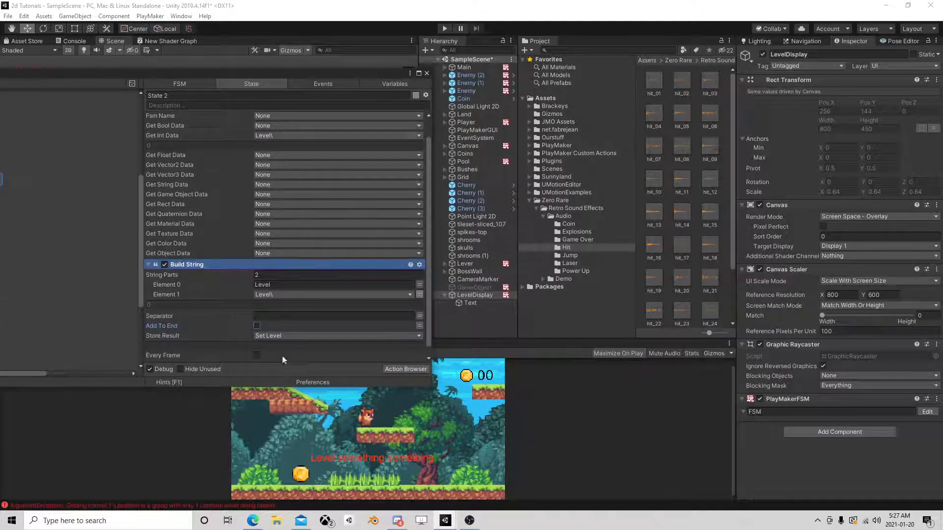
pyautogui.moveTo(481, 307); pyautogui.dragTo(339, 365)
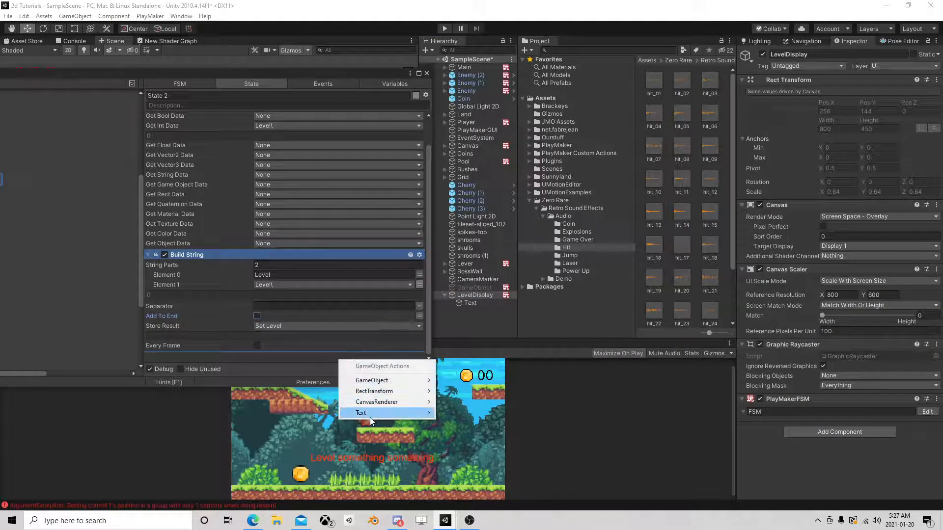
pyautogui.moveTo(370, 415)
pyautogui.moveTo(461, 451)
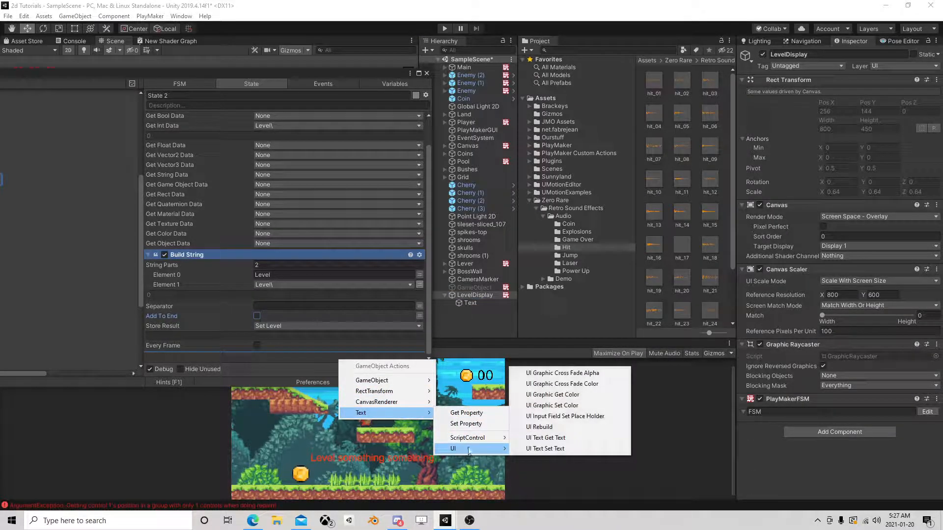
pyautogui.click(552, 449)
# Use the Set Level variable as the UI Text Set Text action's text and close the FSM editor.
pyautogui.click(420, 304)
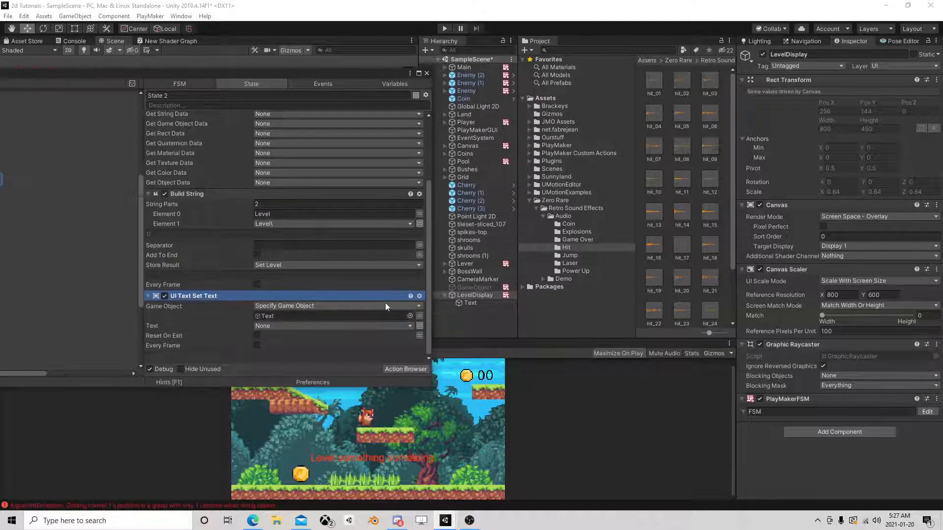
pyautogui.click(315, 326)
pyautogui.click(289, 348)
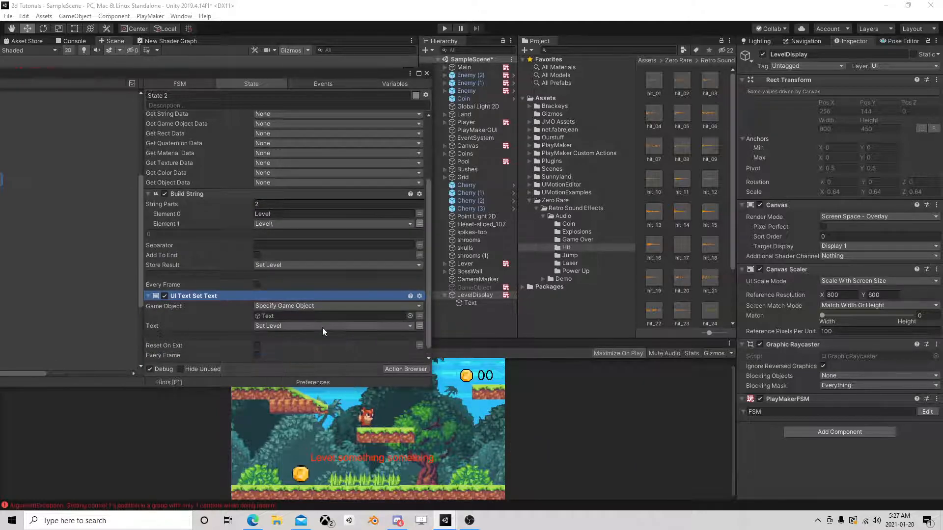
pyautogui.click(426, 72)
# Save LevelDisplay as a prefab in the Ourstuff folder and delete its instance from the scene.
pyautogui.click(467, 295)
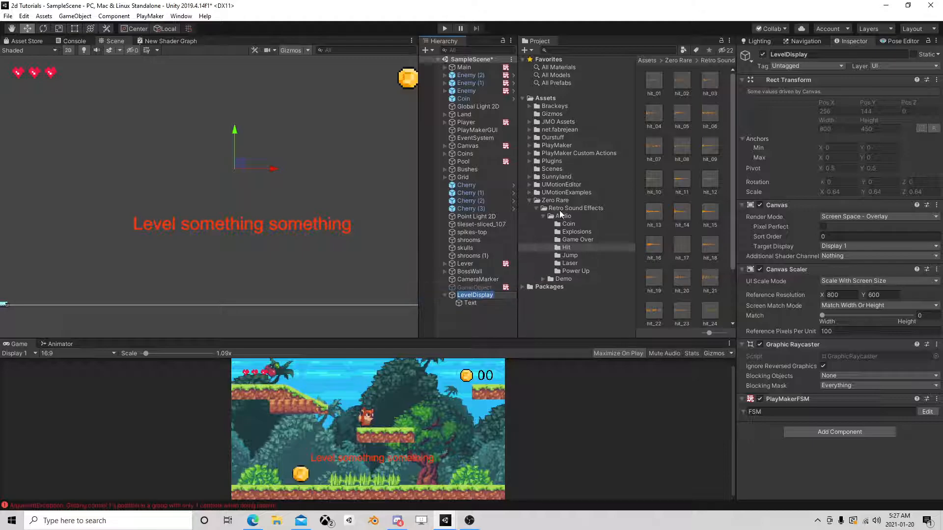
pyautogui.click(547, 138)
pyautogui.moveTo(473, 294); pyautogui.dragTo(657, 238)
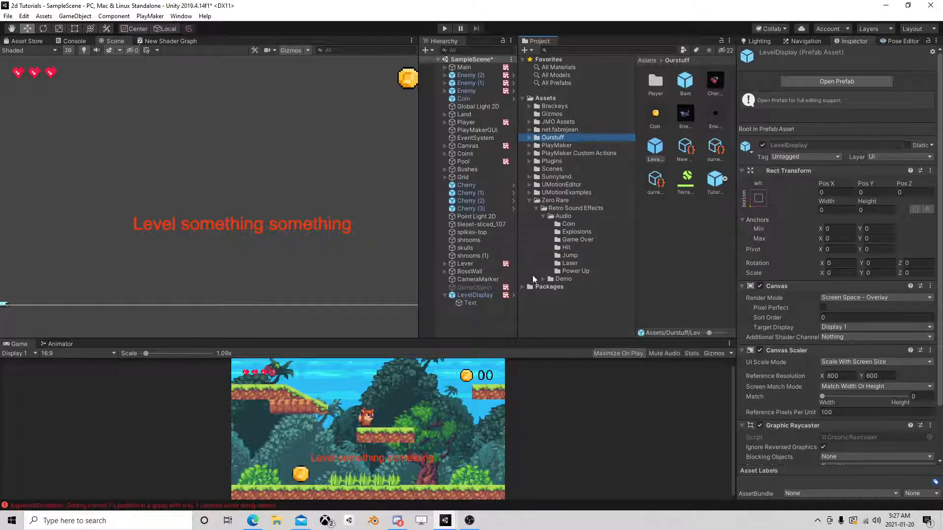
pyautogui.click(475, 296)
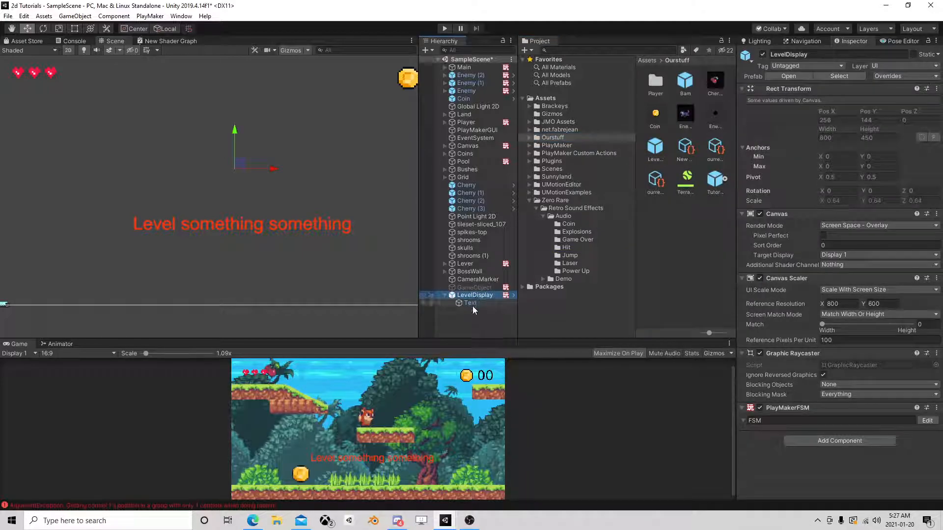
pyautogui.press('Delete')
# Select the LevelDisplay prefab in the Ourstuff folder and review its components.
pyautogui.scroll(-2, 334, 192)
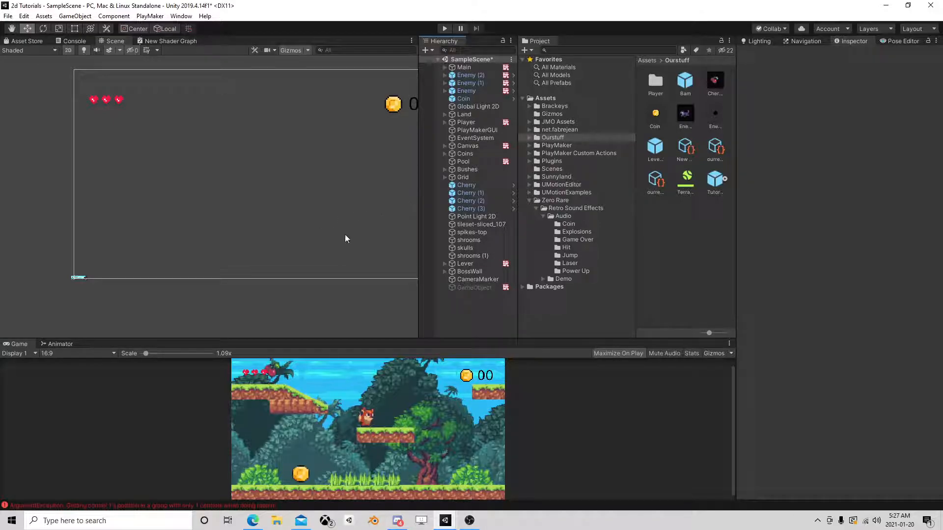
pyautogui.moveTo(337, 179); pyautogui.dragTo(312, 200, button='middle')
pyautogui.scroll(-1, 324, 211)
pyautogui.scroll(2, 314, 200)
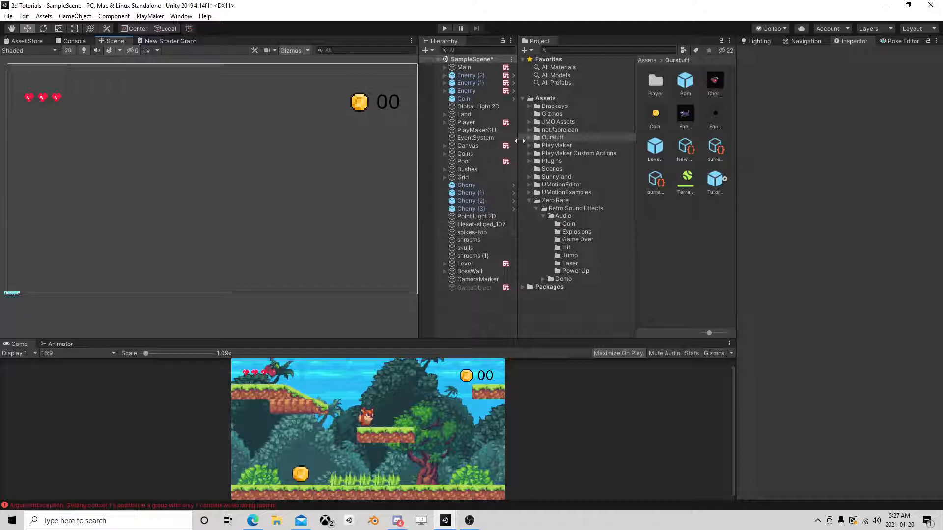
pyautogui.click(655, 147)
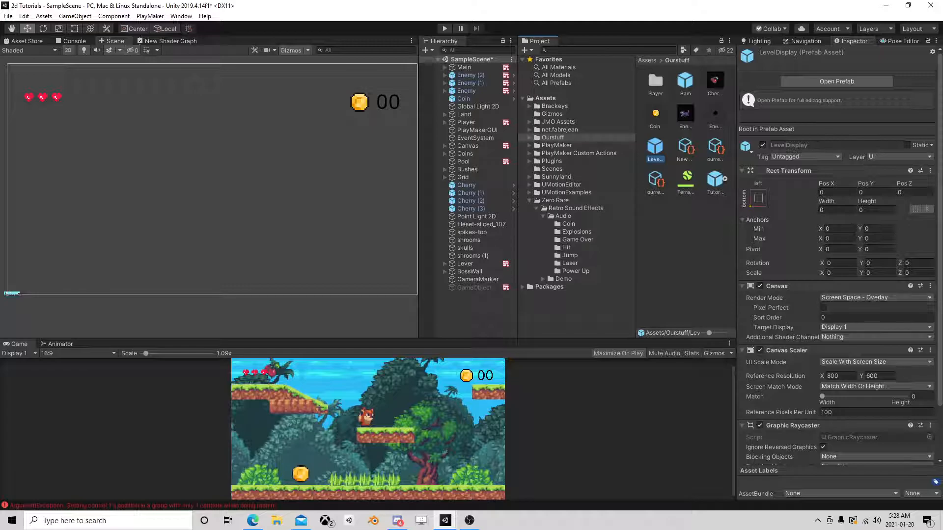
pyautogui.scroll(-3, 852, 328)
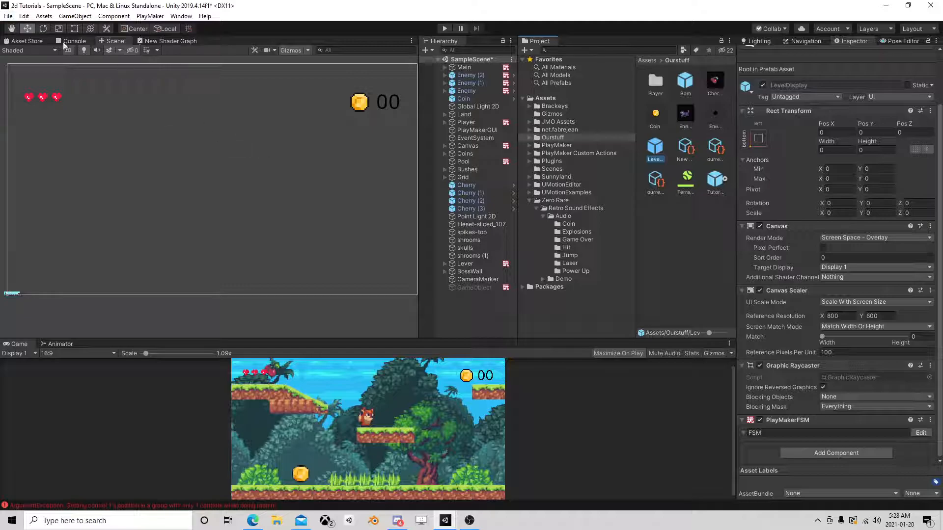
# Focus the scene on the Player and survey the level's platforms, coins and upper area around it.
pyautogui.scroll(-3, 265, 158)
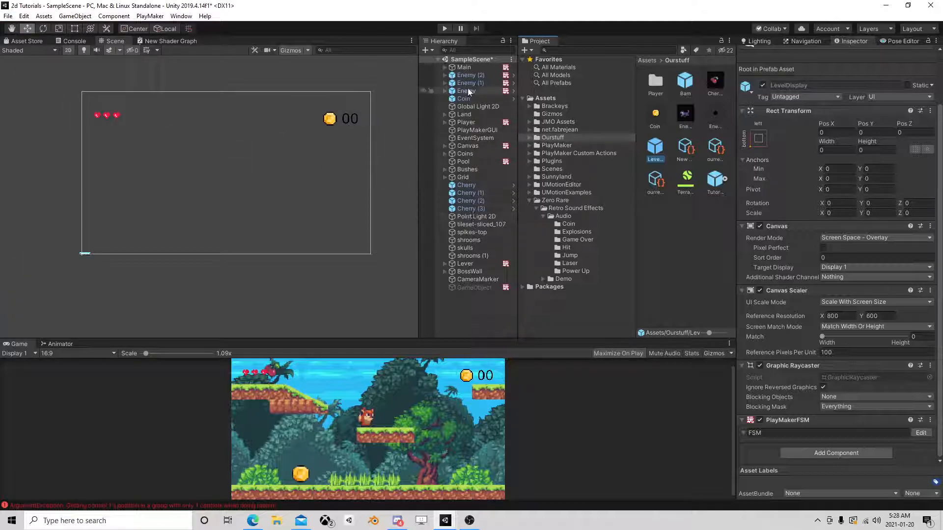
pyautogui.doubleClick(465, 122)
pyautogui.scroll(-5, 392, 167)
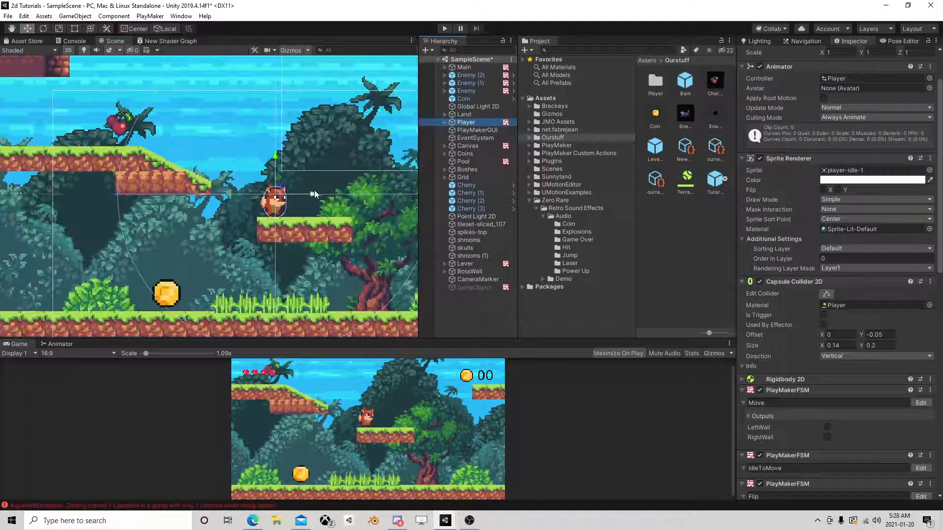
pyautogui.scroll(-5, 311, 196)
pyautogui.scroll(-4, 262, 233)
pyautogui.moveTo(314, 199); pyautogui.dragTo(94, 197, button='middle')
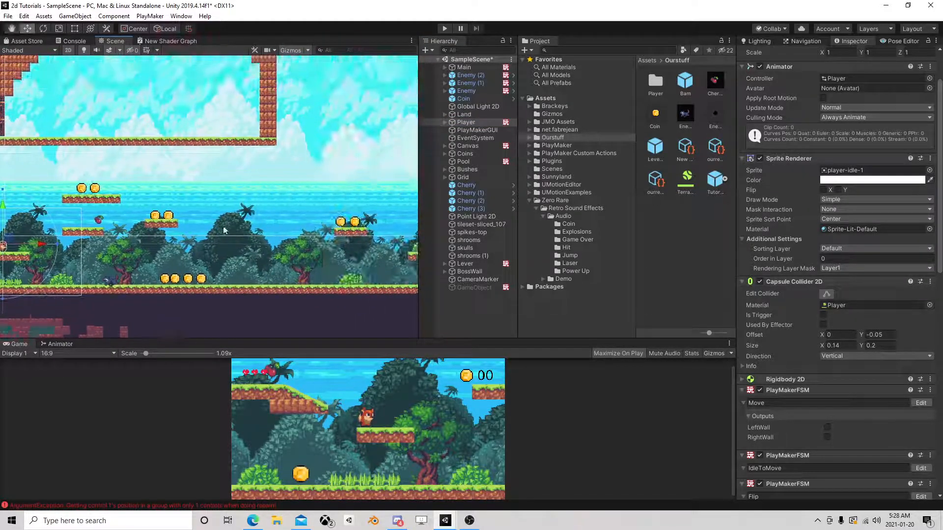
pyautogui.scroll(-6, 344, 214)
pyautogui.moveTo(354, 211)
pyautogui.mouseDown(button='middle')
pyautogui.moveTo(62, 187)
pyautogui.moveTo(269, 181)
pyautogui.moveTo(414, 194)
pyautogui.mouseUp(button='middle')
pyautogui.moveTo(227, 232); pyautogui.dragTo(320, 225, button='middle')
pyautogui.scroll(8, 323, 234)
pyautogui.moveTo(286, 97); pyautogui.dragTo(287, 192, button='middle')
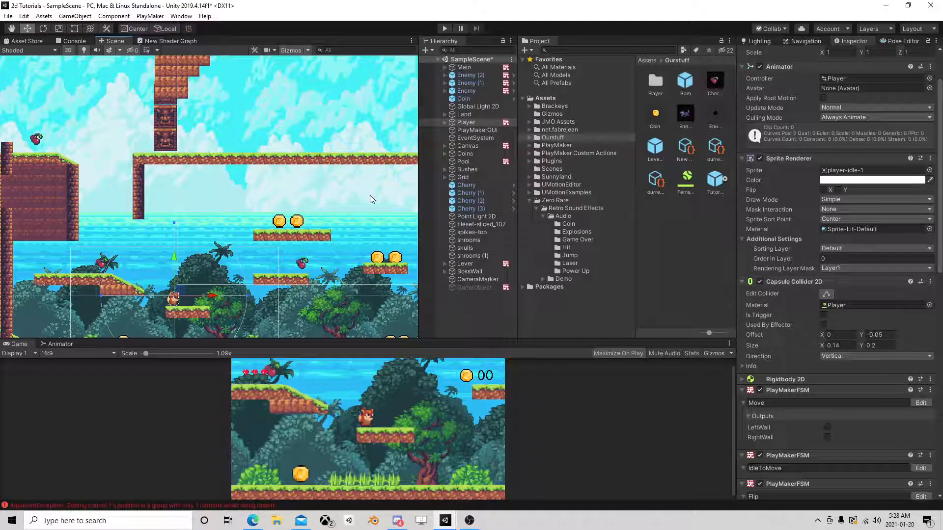
pyautogui.scroll(-5, 366, 199)
pyautogui.moveTo(364, 213); pyautogui.dragTo(241, 255, button='middle')
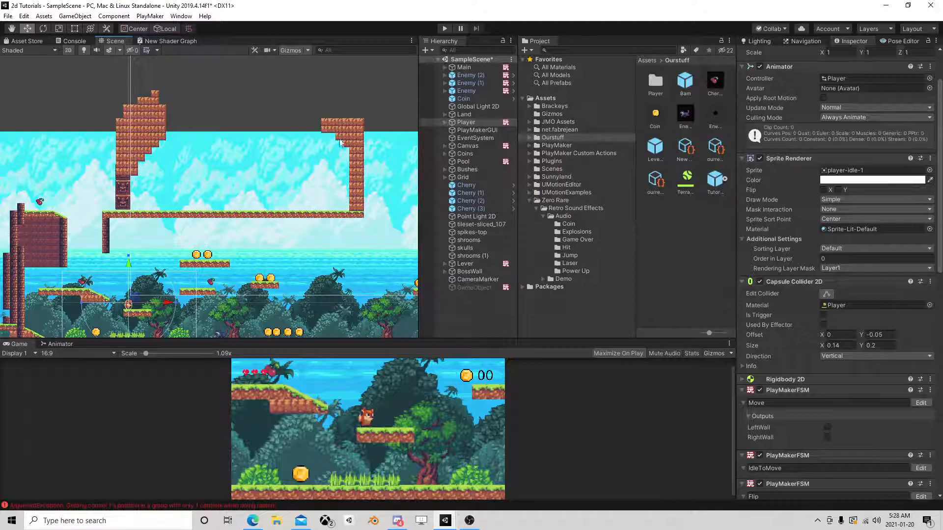
pyautogui.moveTo(291, 274); pyautogui.dragTo(295, 178, button='middle')
pyautogui.scroll(5, 295, 178)
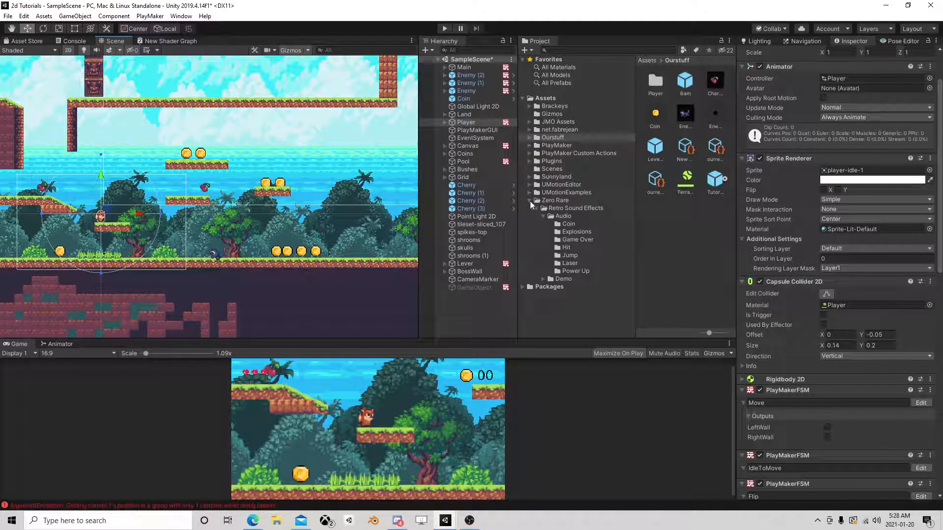
# Find the frog's idle sprites among the Sunnyland enemy artwork and select frog-idle-1.
pyautogui.click(530, 200)
pyautogui.keyDown('alt'); pyautogui.click(530, 177); pyautogui.keyUp('alt')
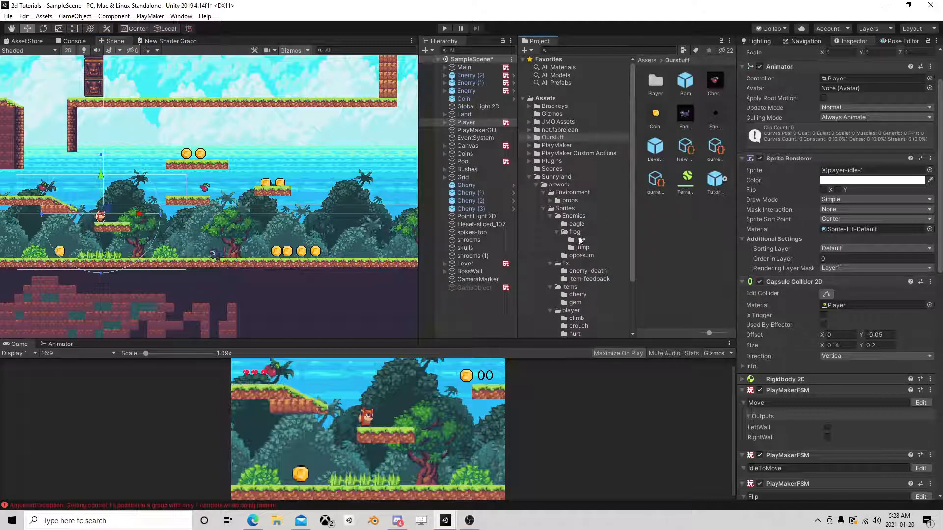
pyautogui.click(575, 232)
pyautogui.click(582, 223)
pyautogui.click(581, 210)
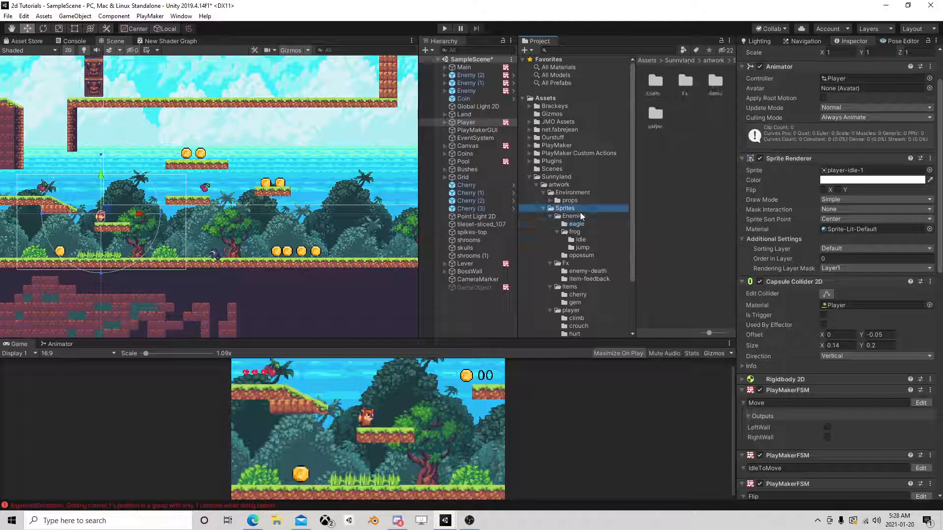
pyautogui.click(581, 216)
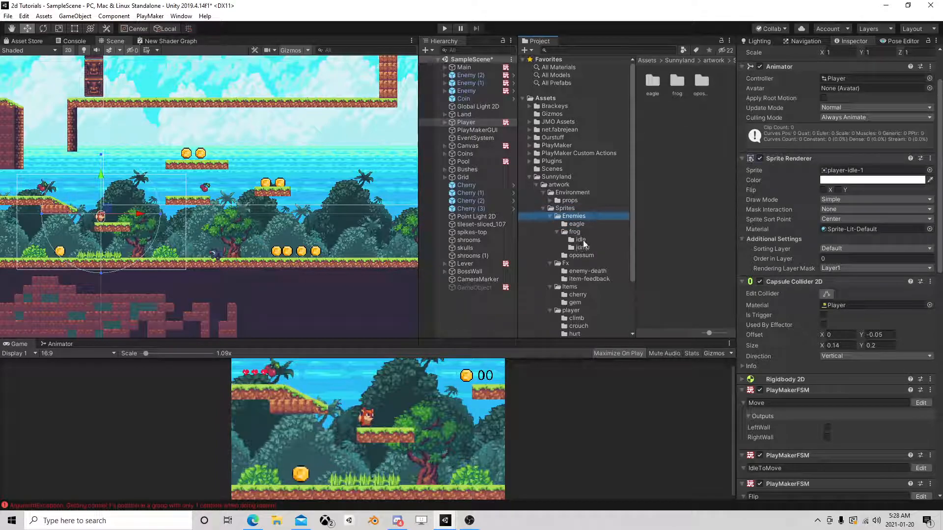
pyautogui.click(581, 240)
pyautogui.click(655, 82)
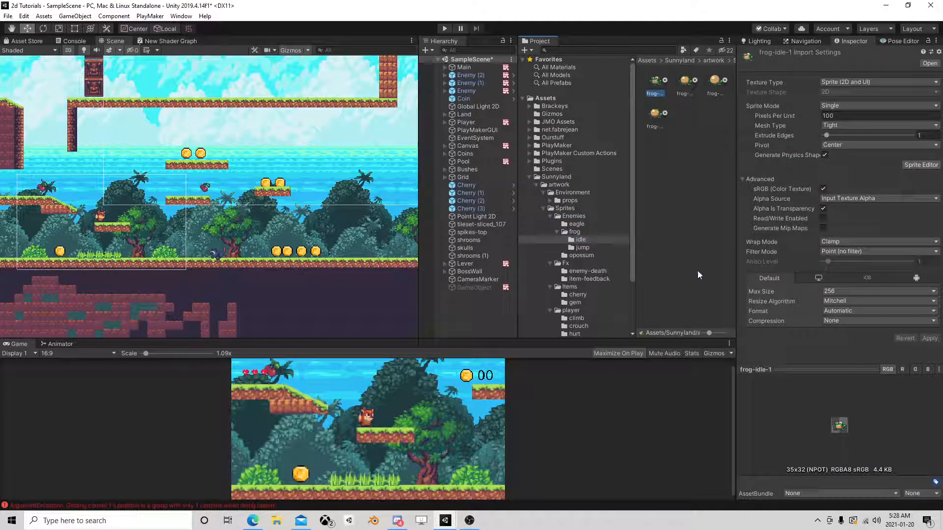